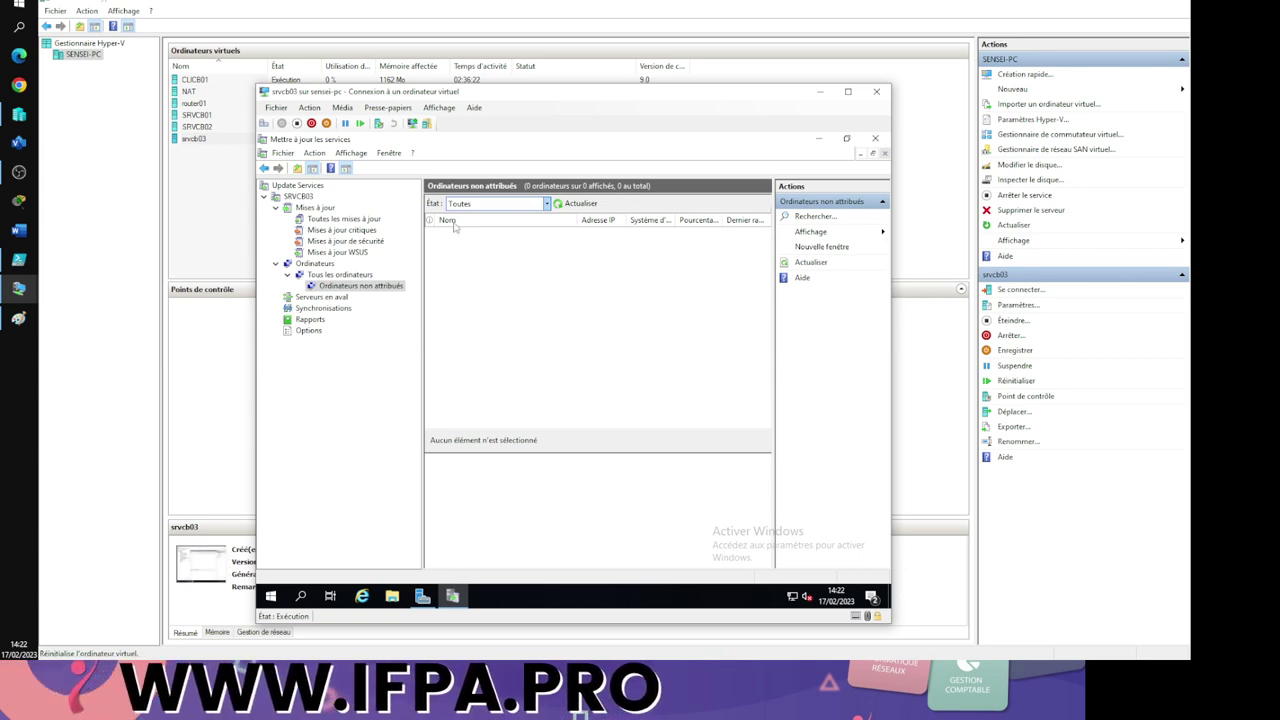
- List all WSUS updates, inspect security update 326886's menu without acting, then return to Hyper-V Manager
{"action": "left_click", "coordinate": [373, 224]}
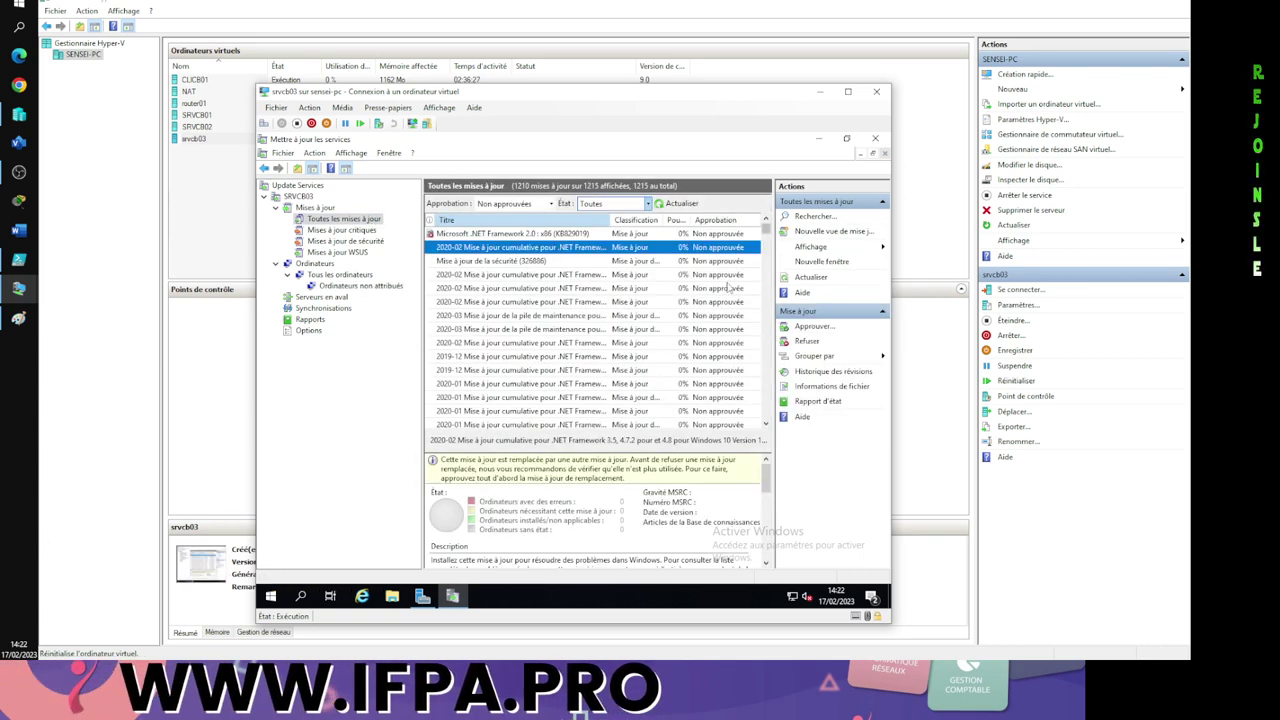
{"action": "right_click", "coordinate": [508, 262]}
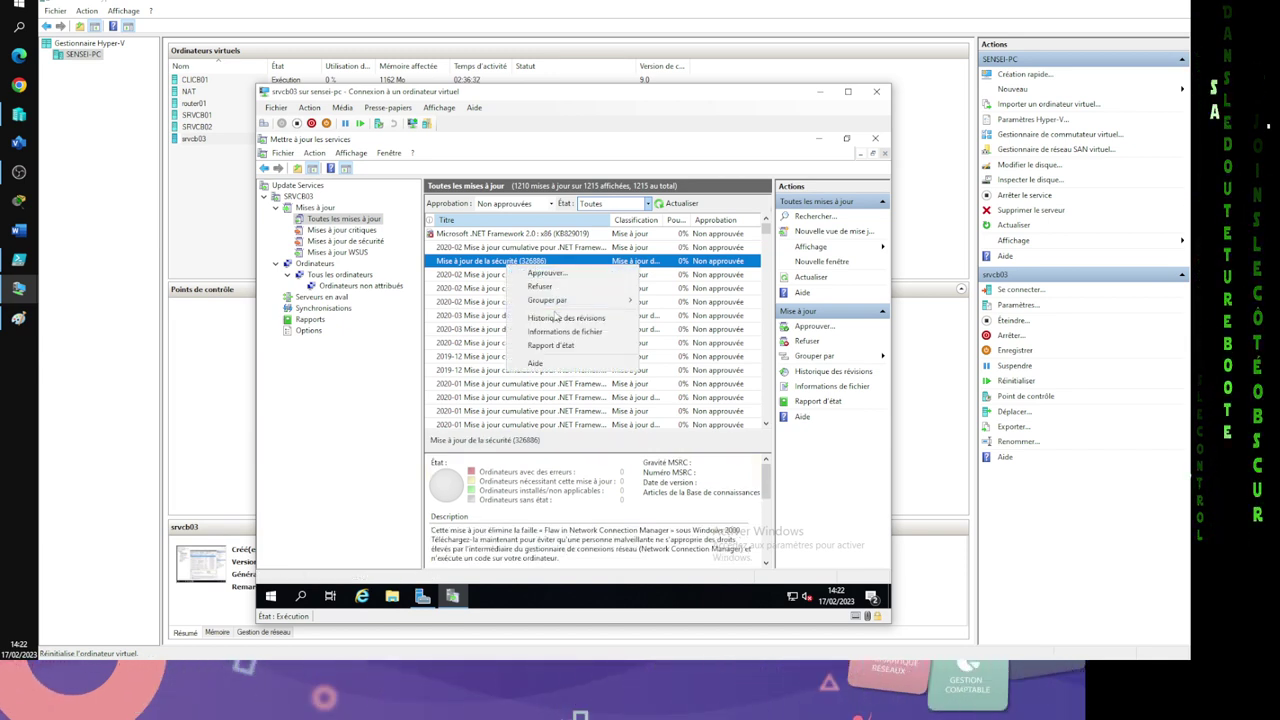
{"action": "left_click", "coordinate": [390, 300]}
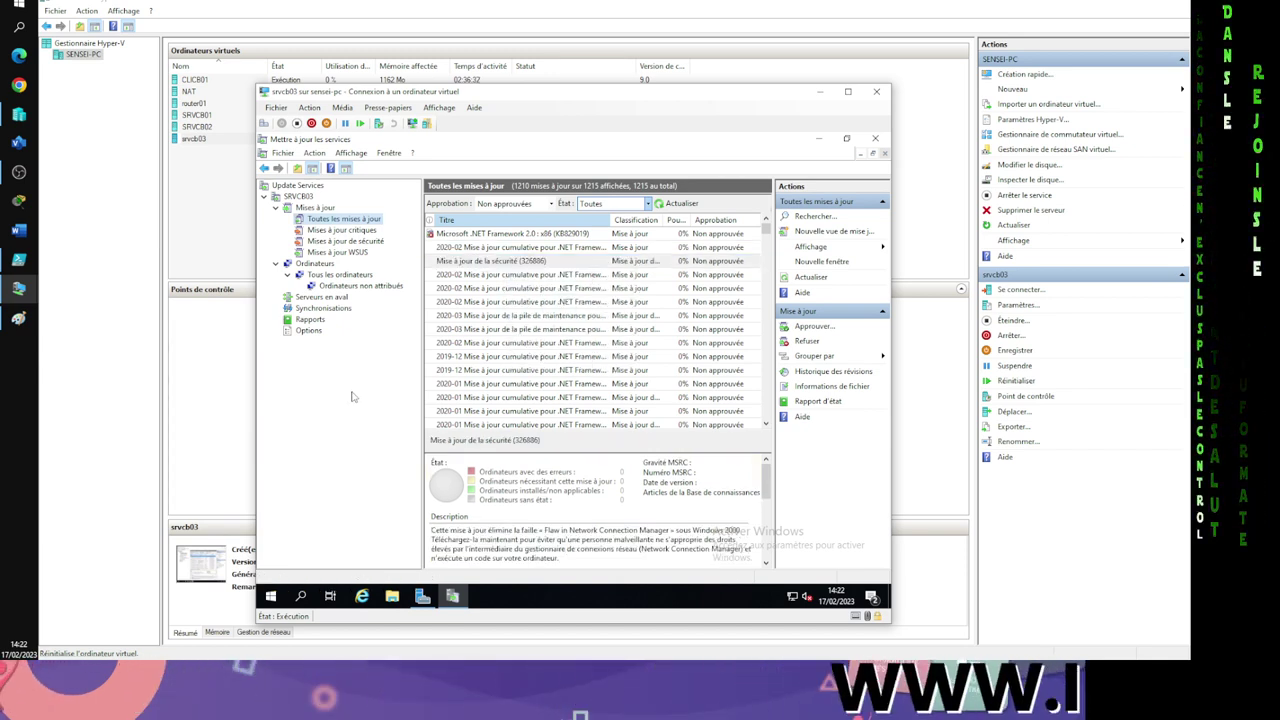
{"action": "left_click", "coordinate": [19, 115]}
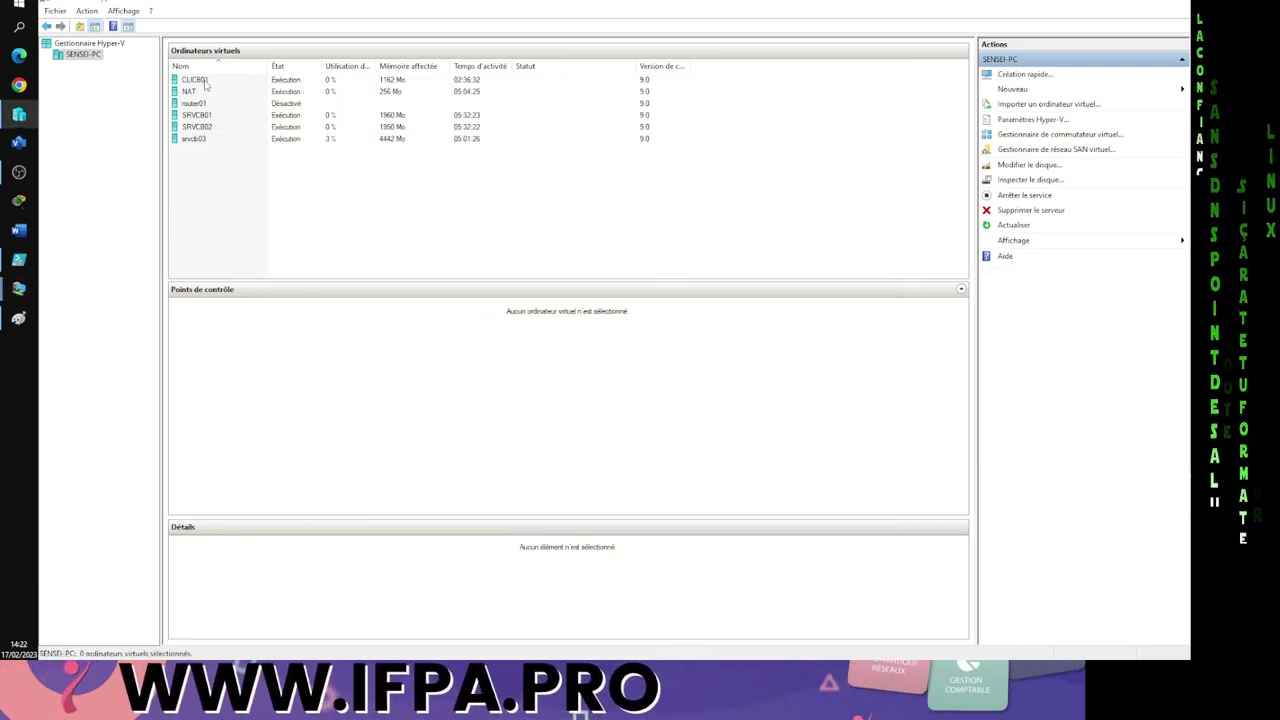
- Connect to CLICB01 and sign in as the domain administrator via Other user
{"action": "left_click", "coordinate": [195, 80]}
{"action": "double_click", "coordinate": [197, 80]}
{"action": "key", "text": "space"}
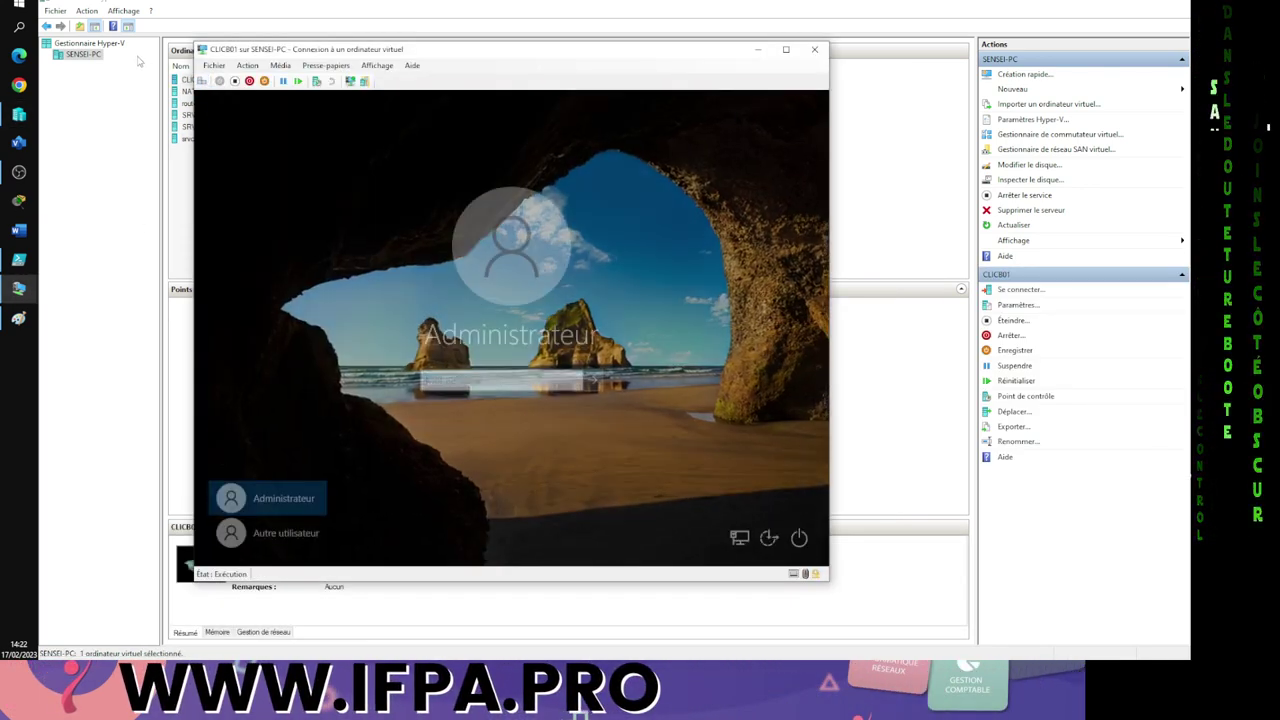
{"action": "left_click", "coordinate": [255, 532]}
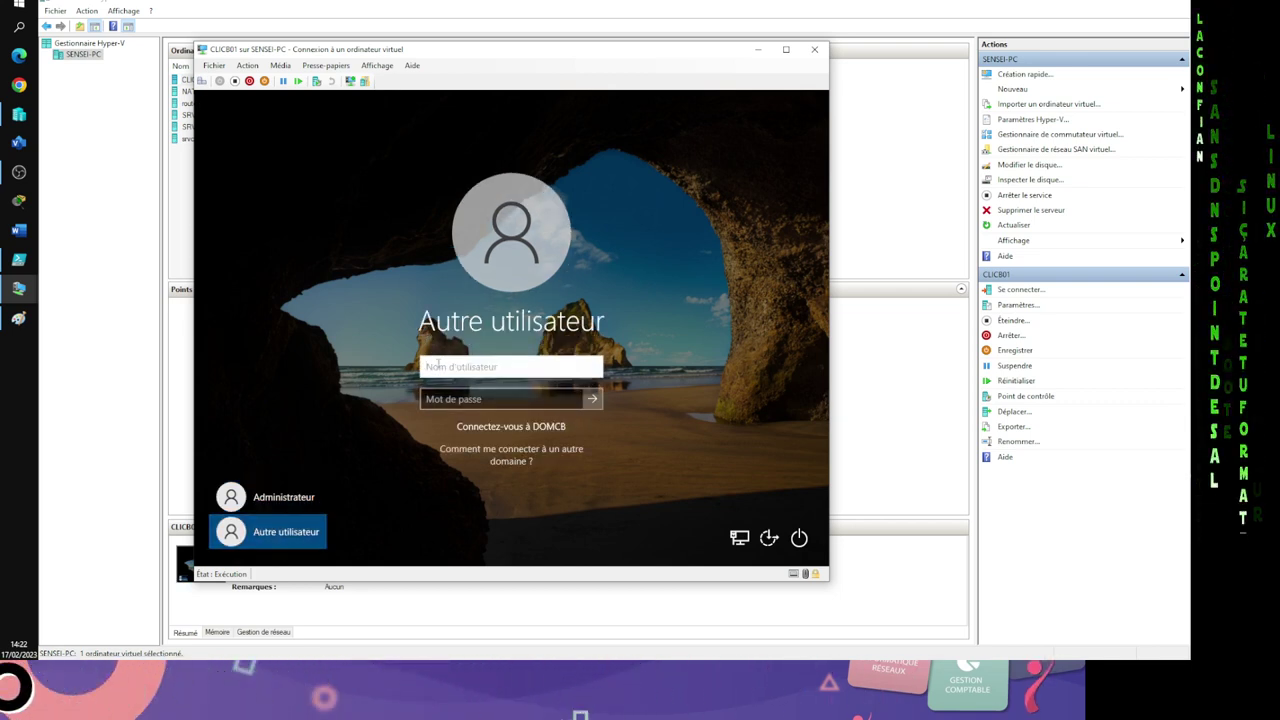
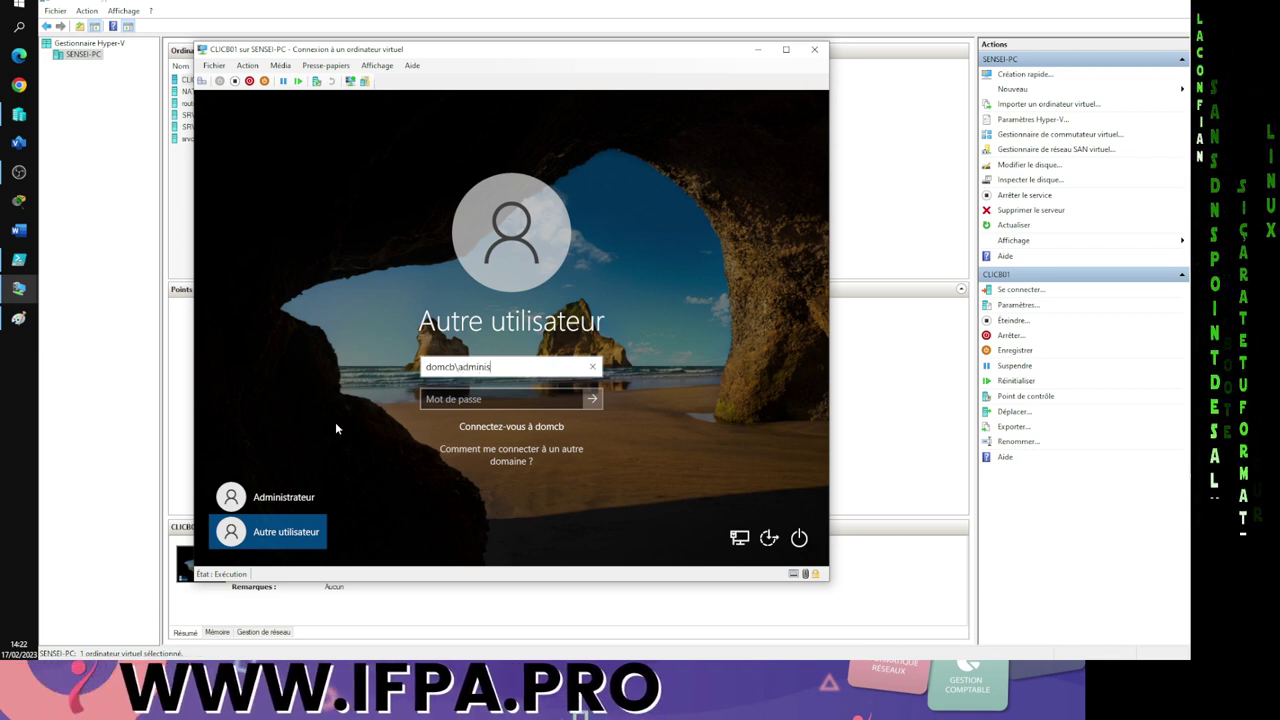
{"action": "key", "text": "Tab"}
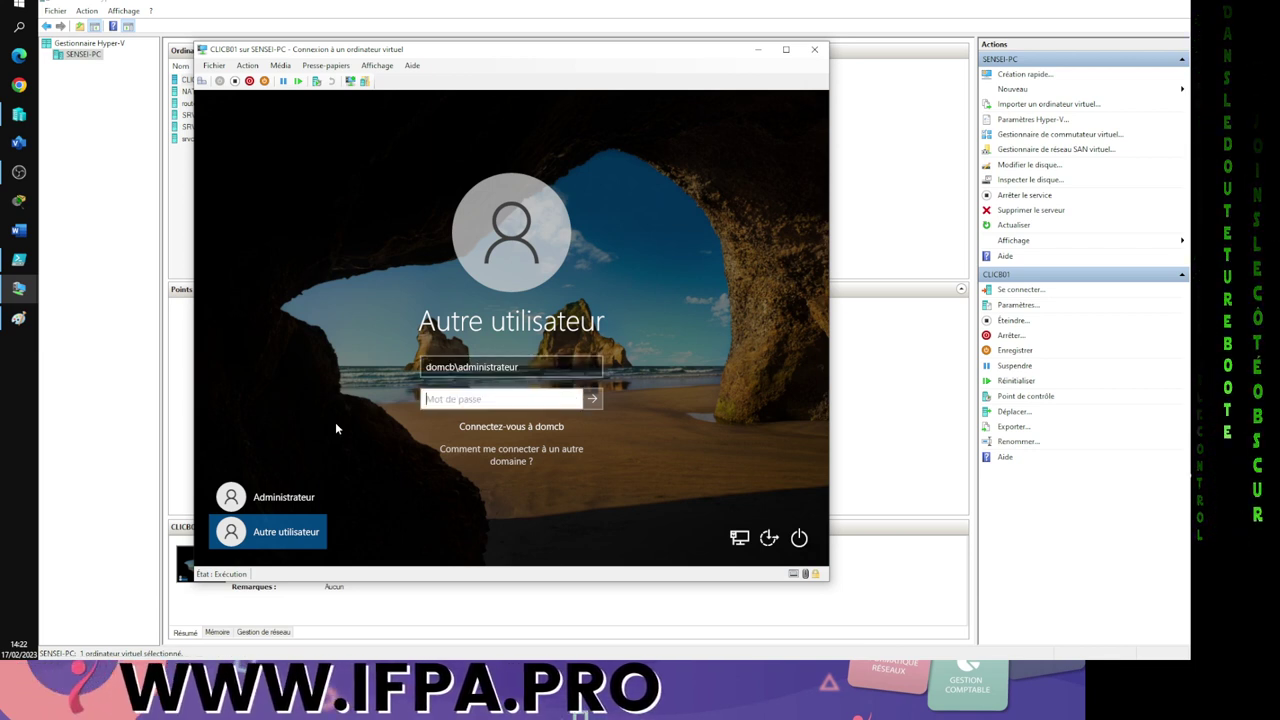
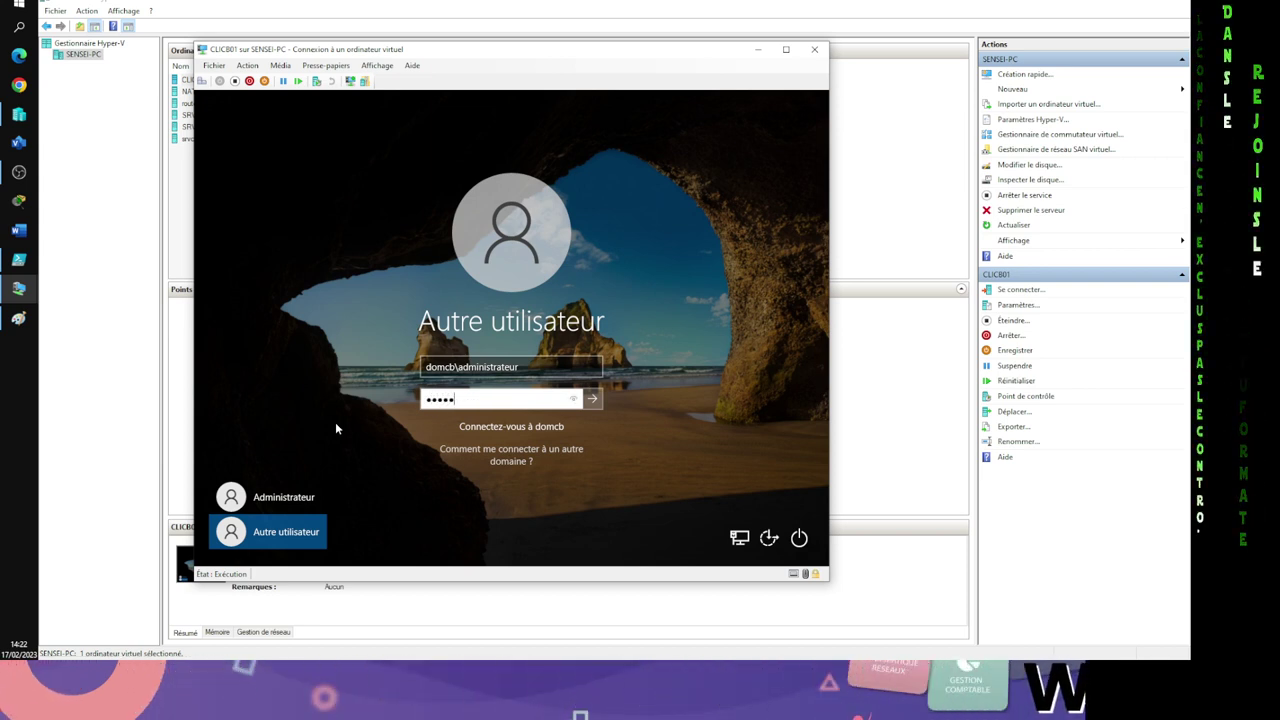
{"action": "key", "text": "Return"}
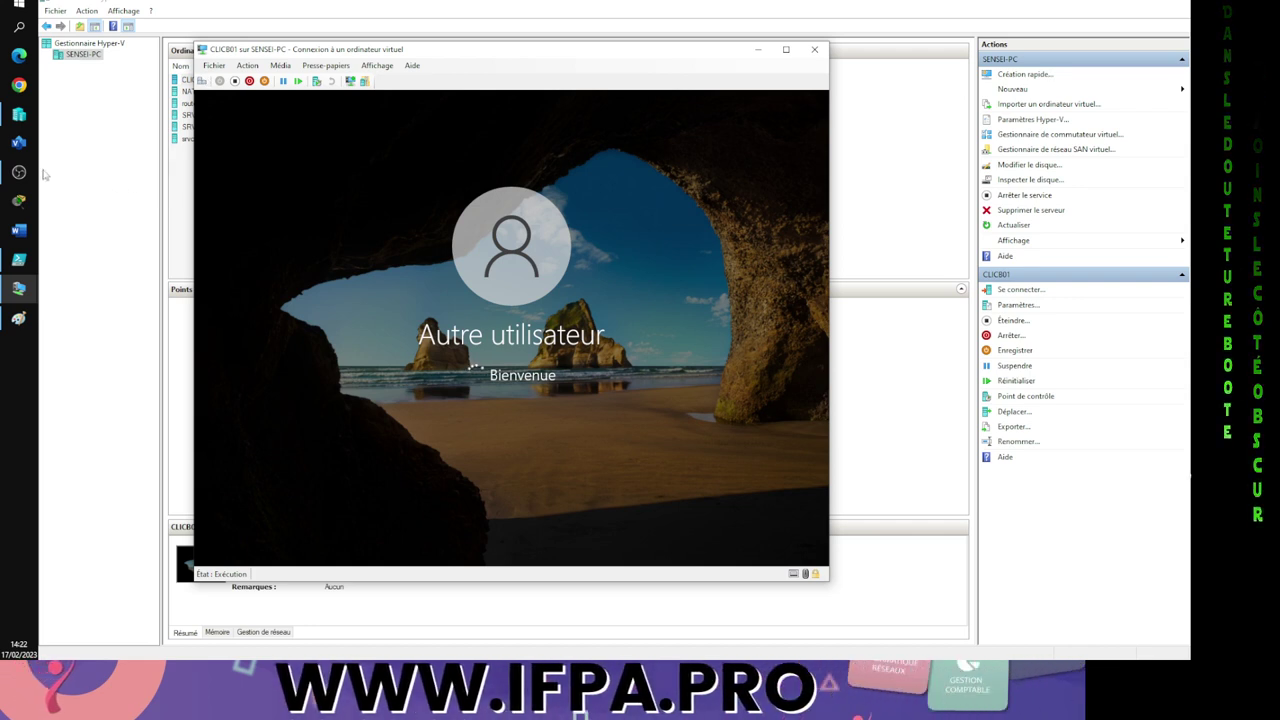
- Close the NAT virtual machine window and bring the srvcb03 WSUS window forward
{"action": "left_click", "coordinate": [19, 289]}
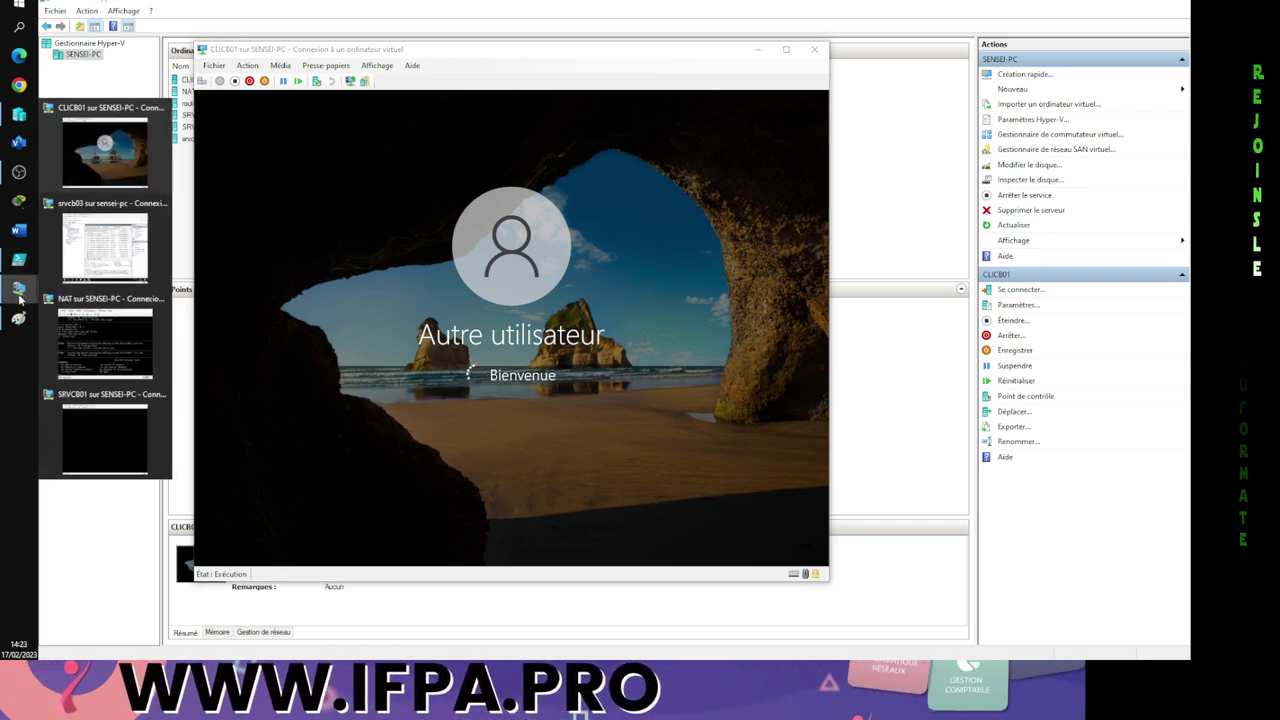
{"action": "left_click", "coordinate": [95, 345]}
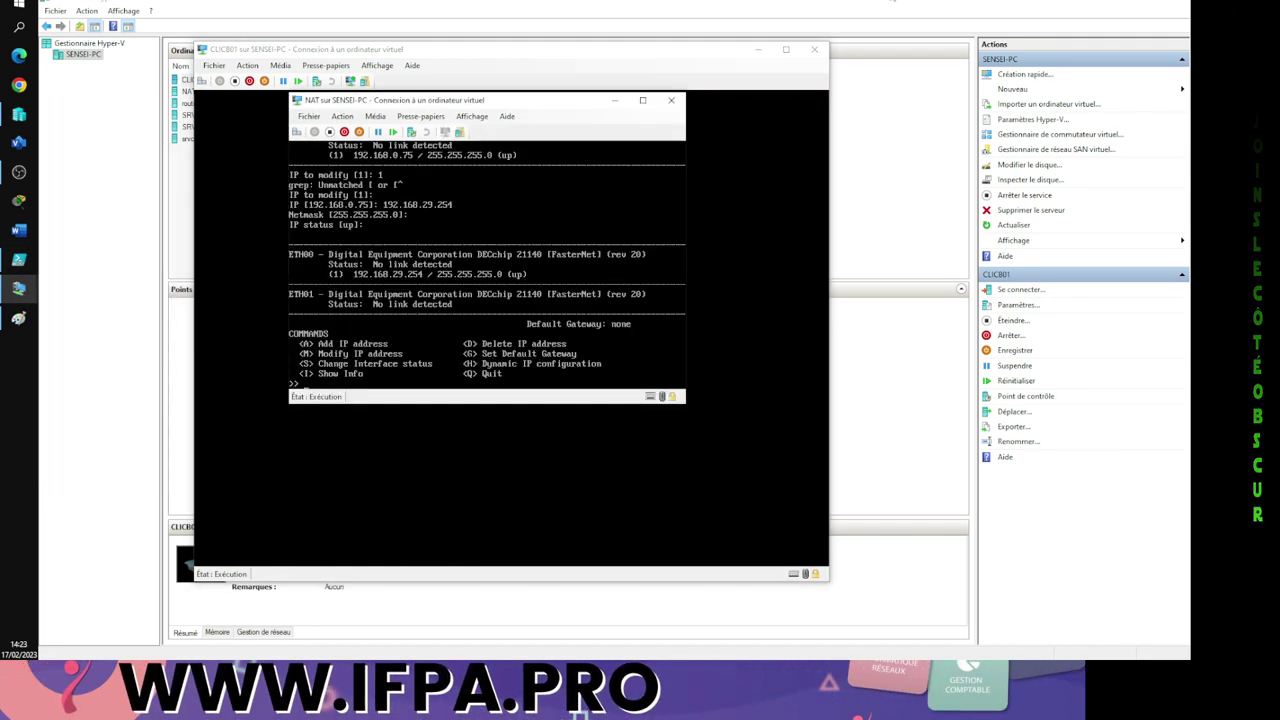
{"action": "left_click", "coordinate": [672, 101]}
{"action": "left_click", "coordinate": [19, 289]}
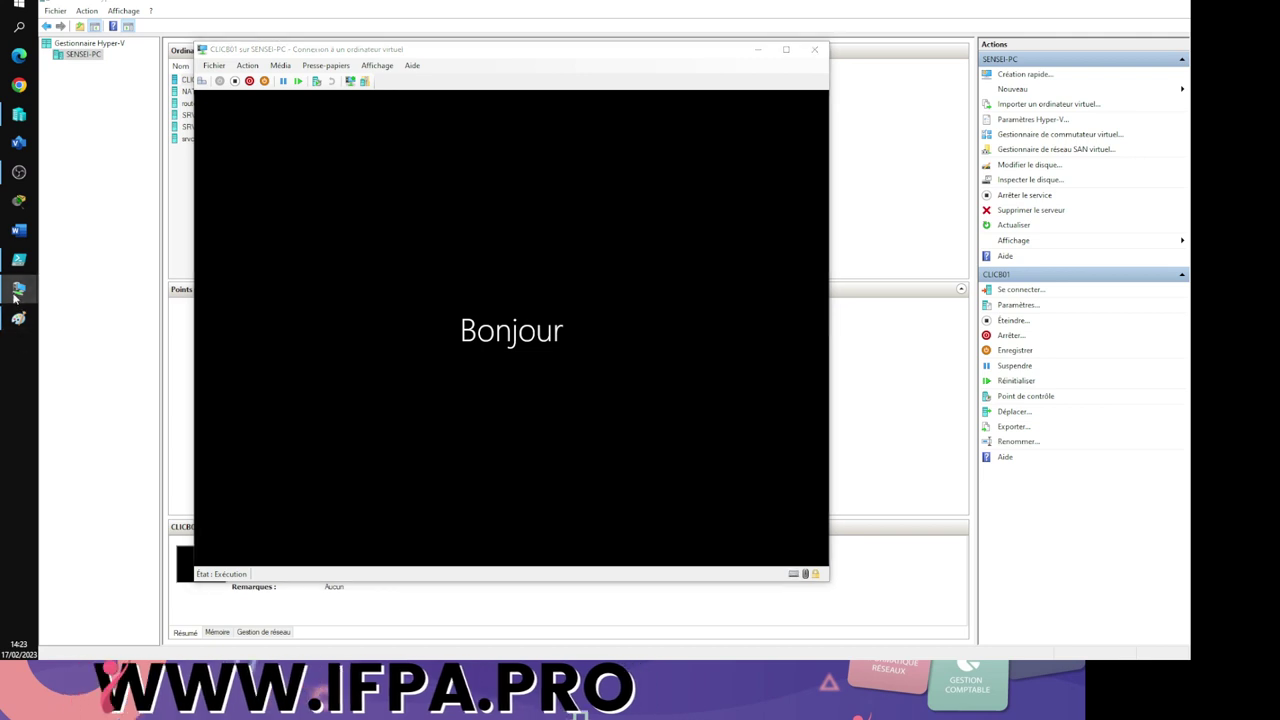
{"action": "left_click", "coordinate": [113, 279]}
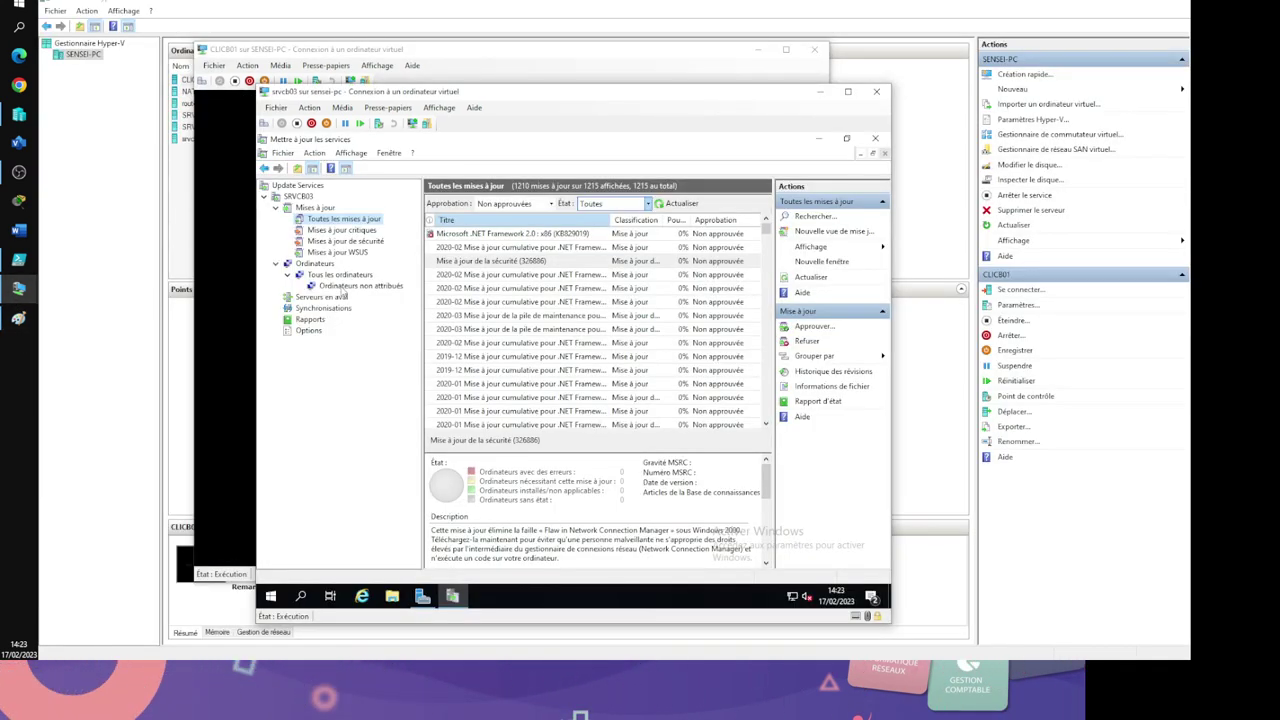
- Open the All Updates view in the WSUS console tree
{"action": "left_click", "coordinate": [343, 286]}
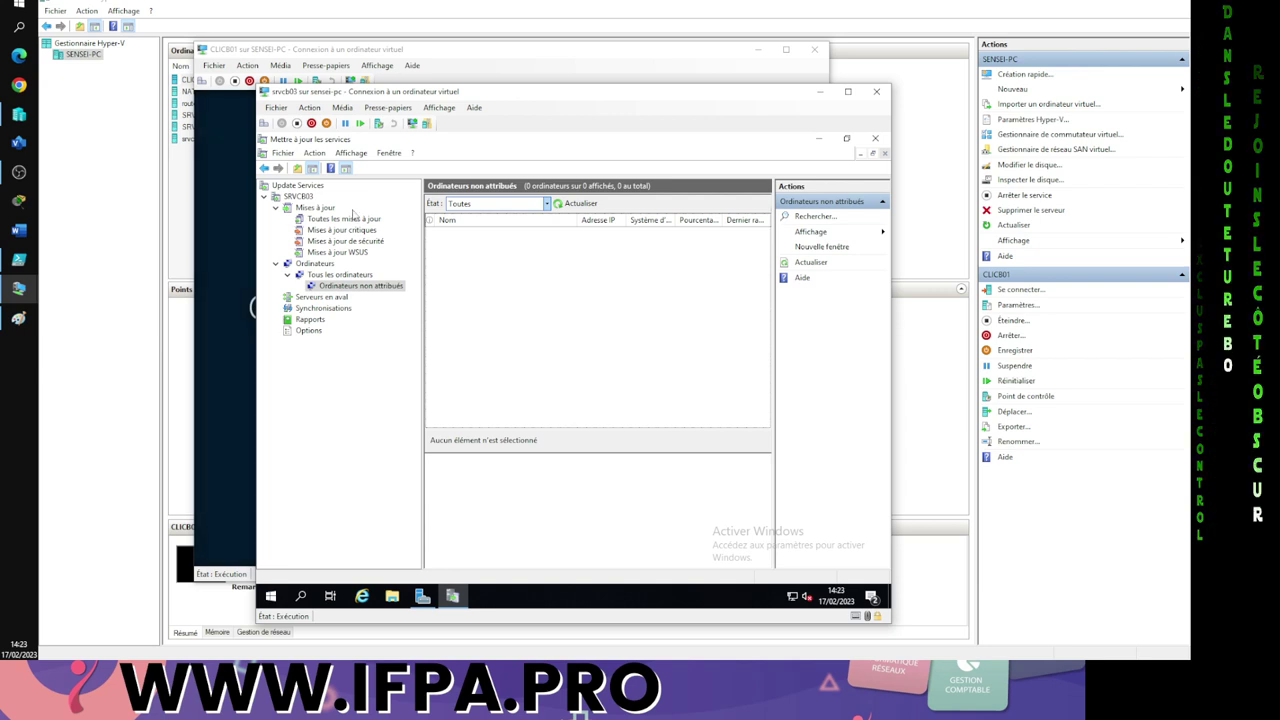
{"action": "left_click", "coordinate": [352, 218]}
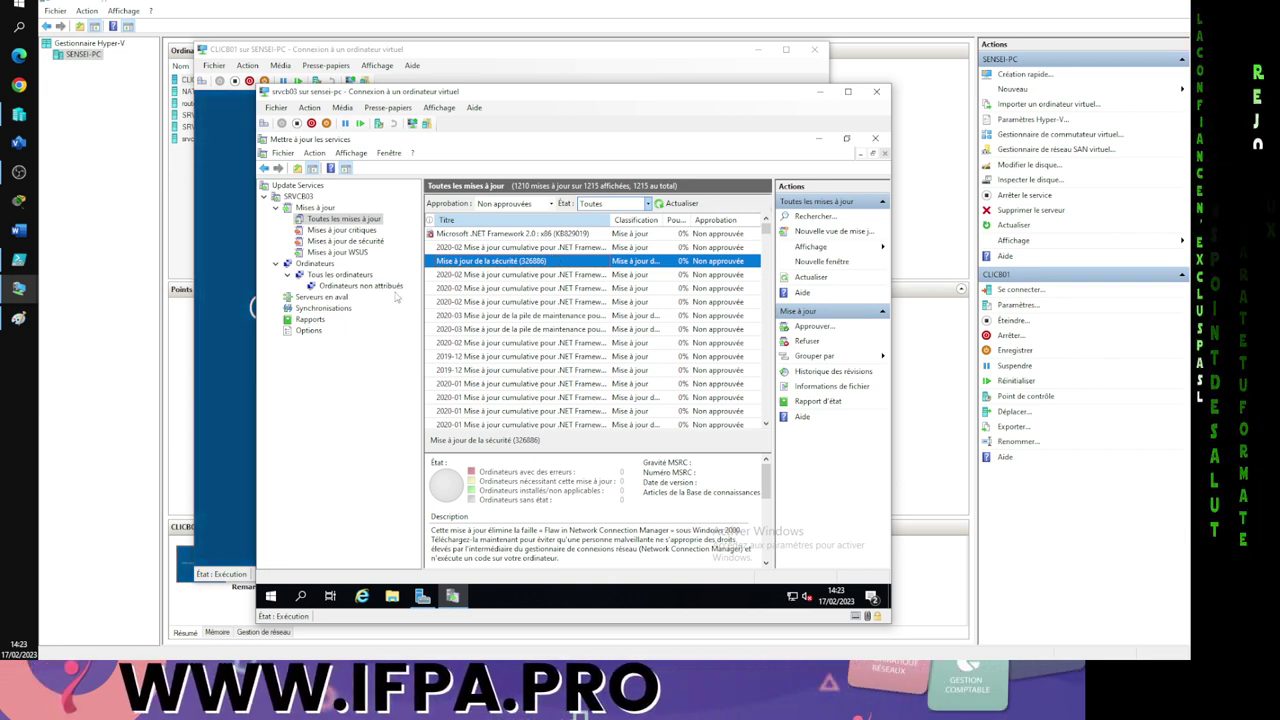
{"action": "left_click", "coordinate": [332, 220]}
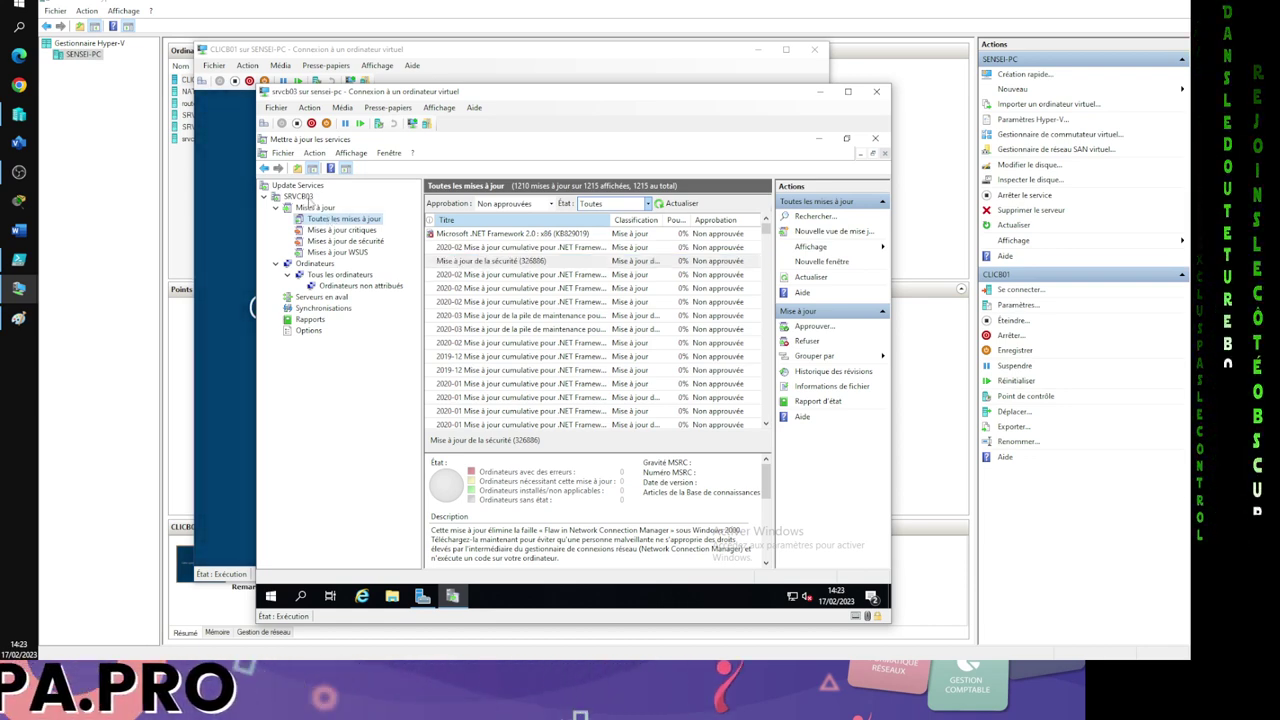
{"action": "left_click", "coordinate": [314, 207]}
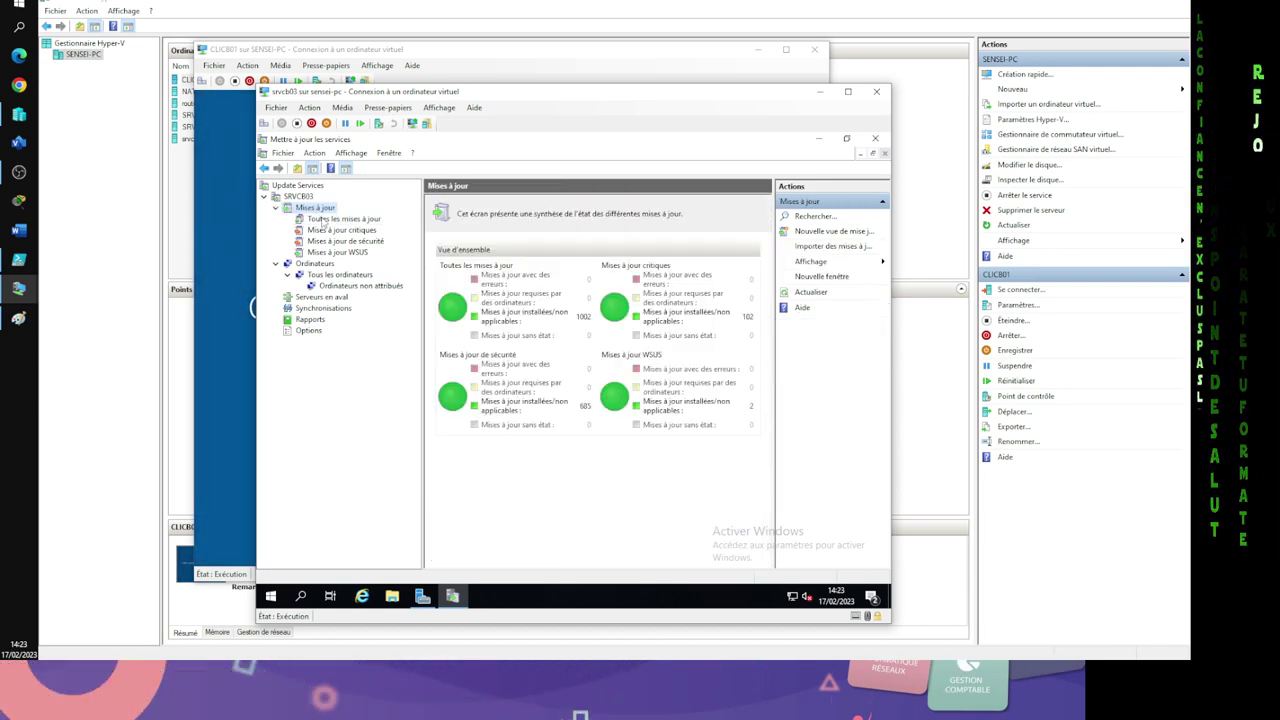
{"action": "left_click", "coordinate": [338, 218]}
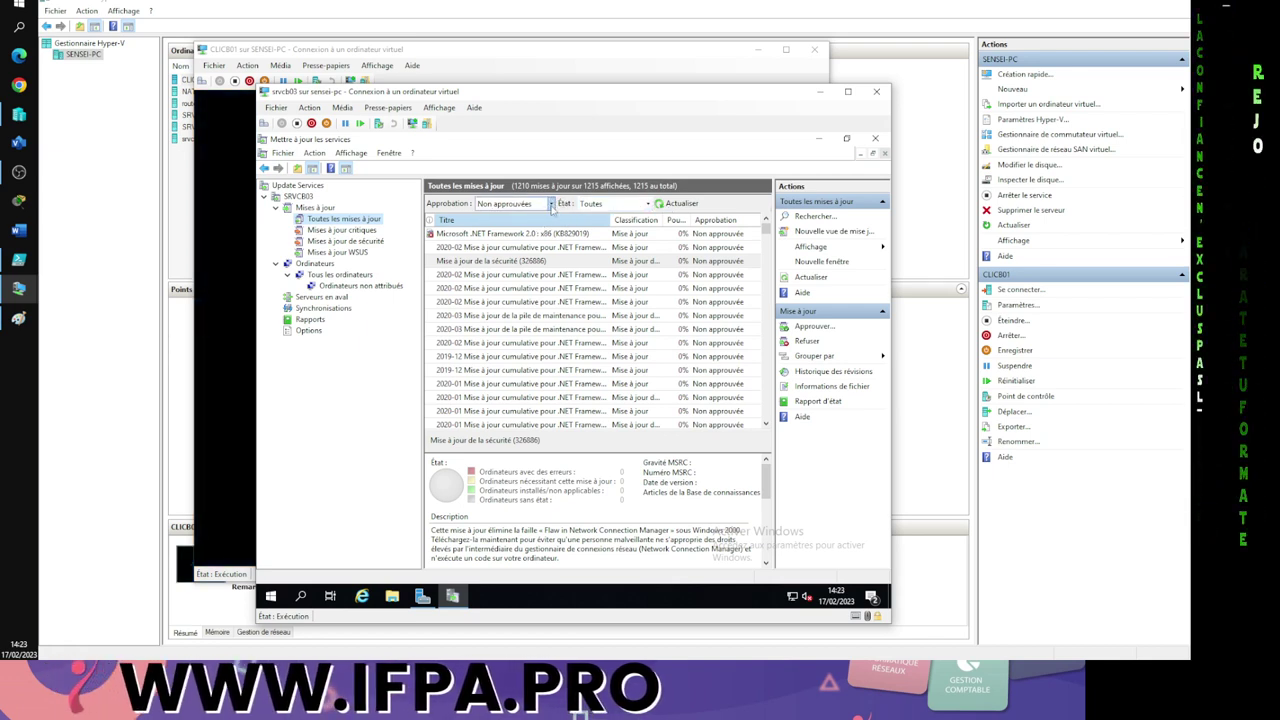
- Filter updates to Unapproved approval and Any status, then select security update 326886
{"action": "left_click", "coordinate": [550, 204]}
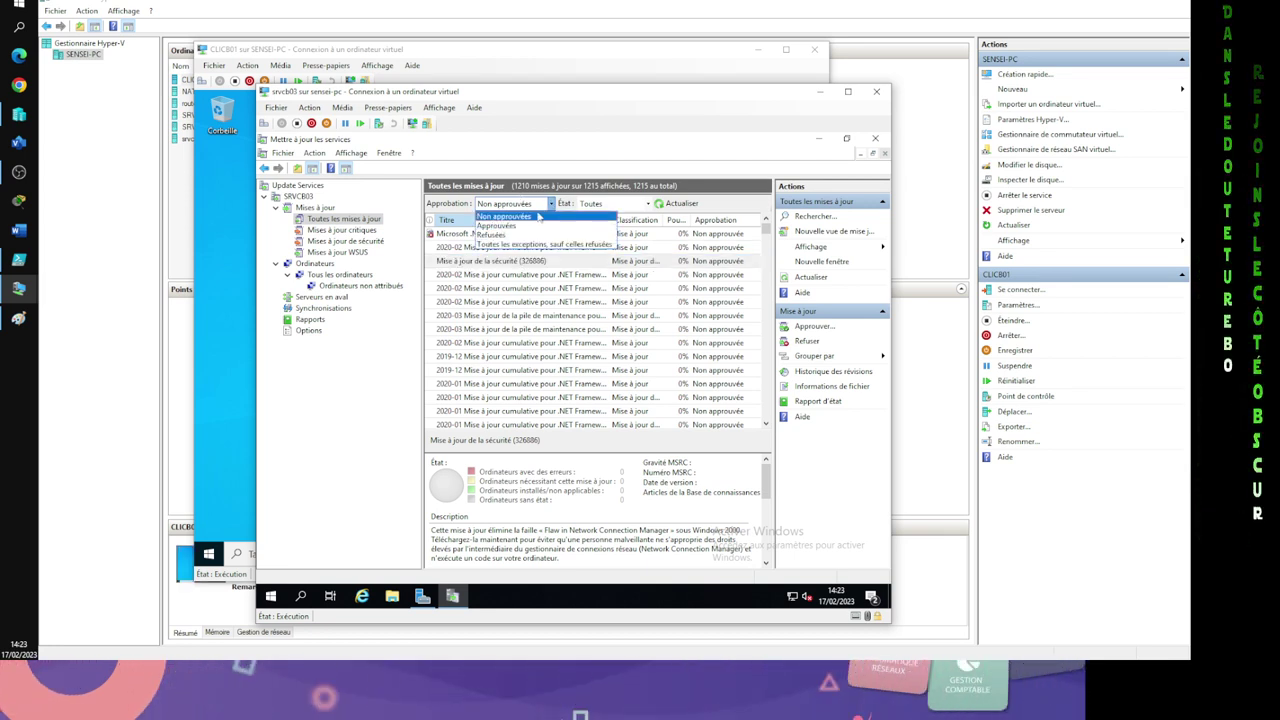
{"action": "left_click", "coordinate": [538, 216]}
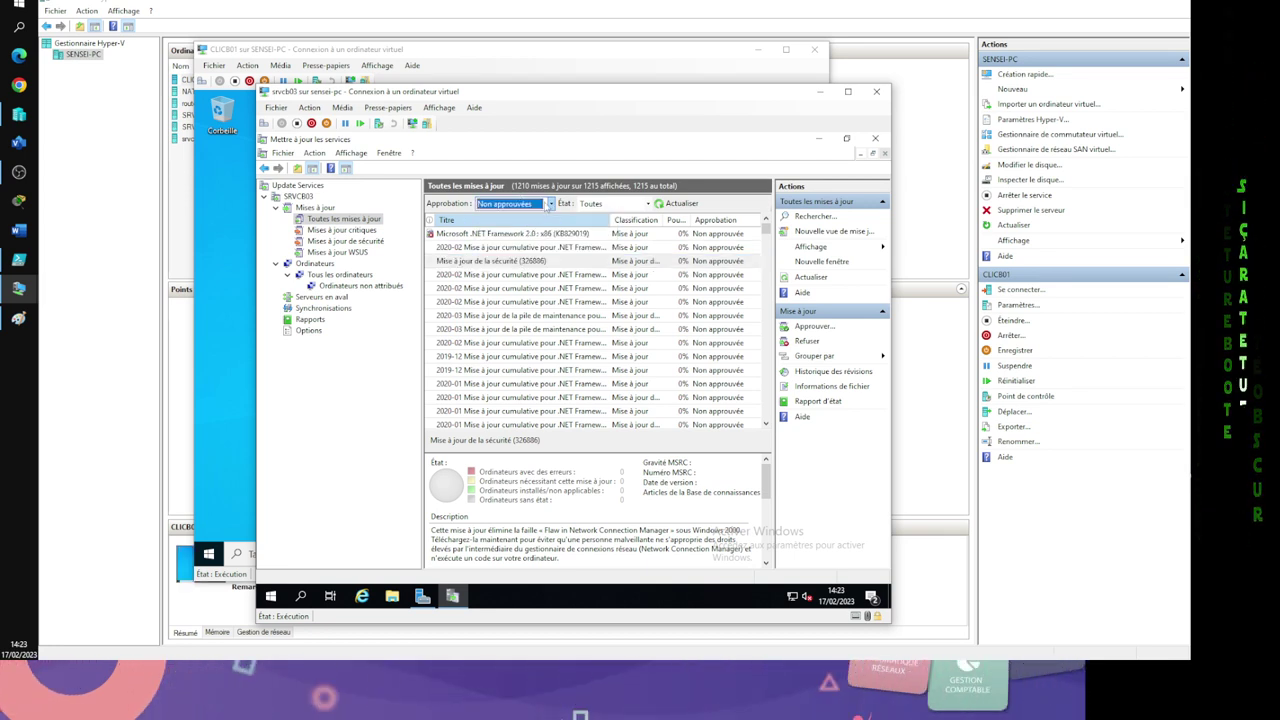
{"action": "left_click", "coordinate": [647, 204]}
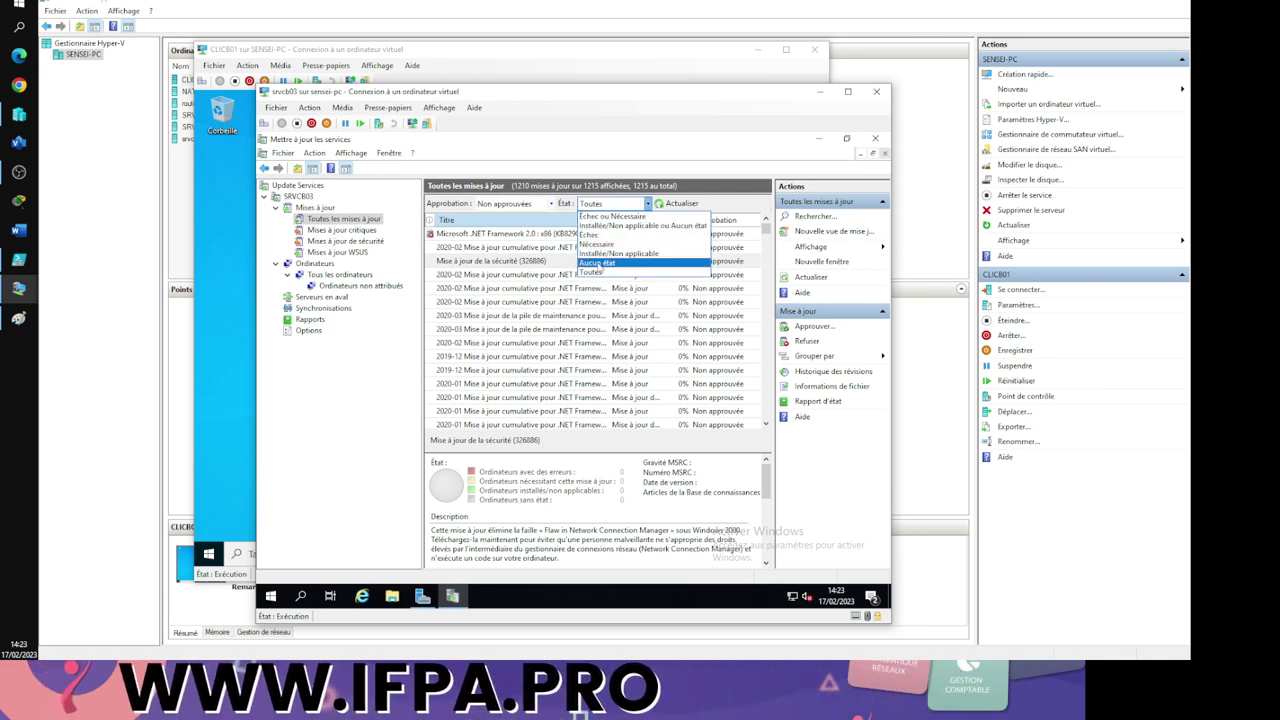
{"action": "left_click", "coordinate": [594, 273]}
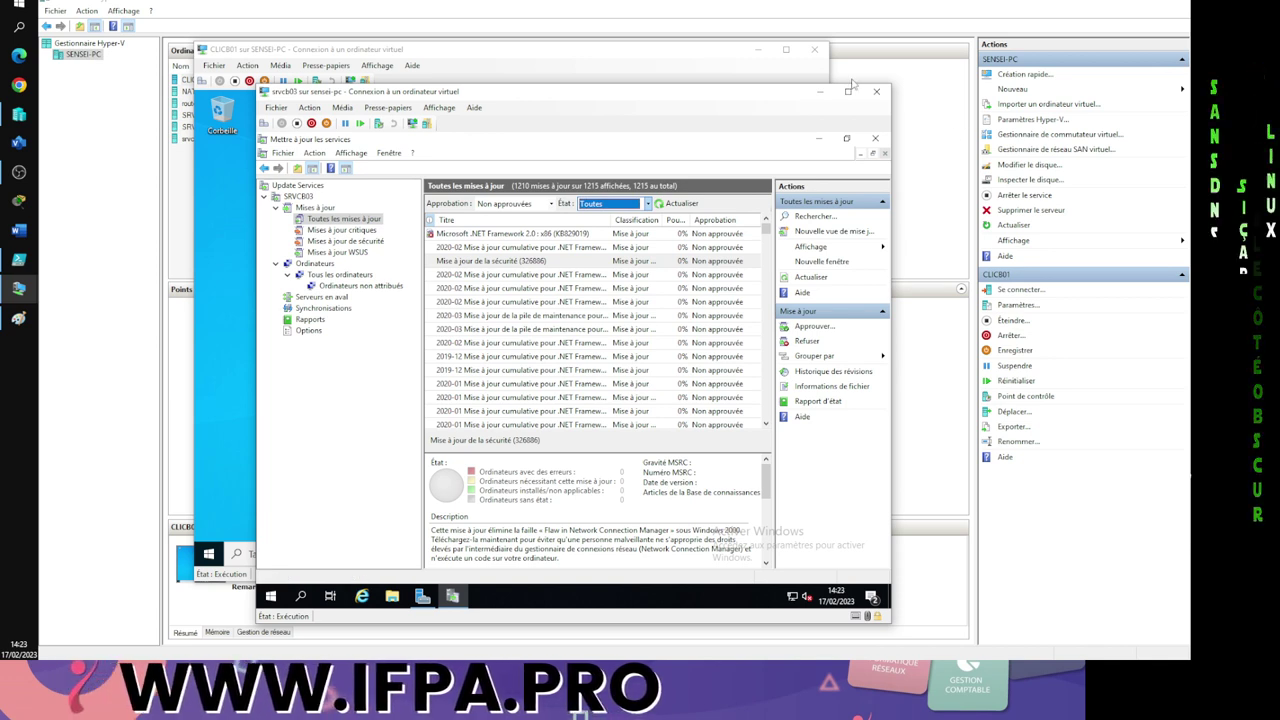
{"action": "left_click", "coordinate": [514, 275]}
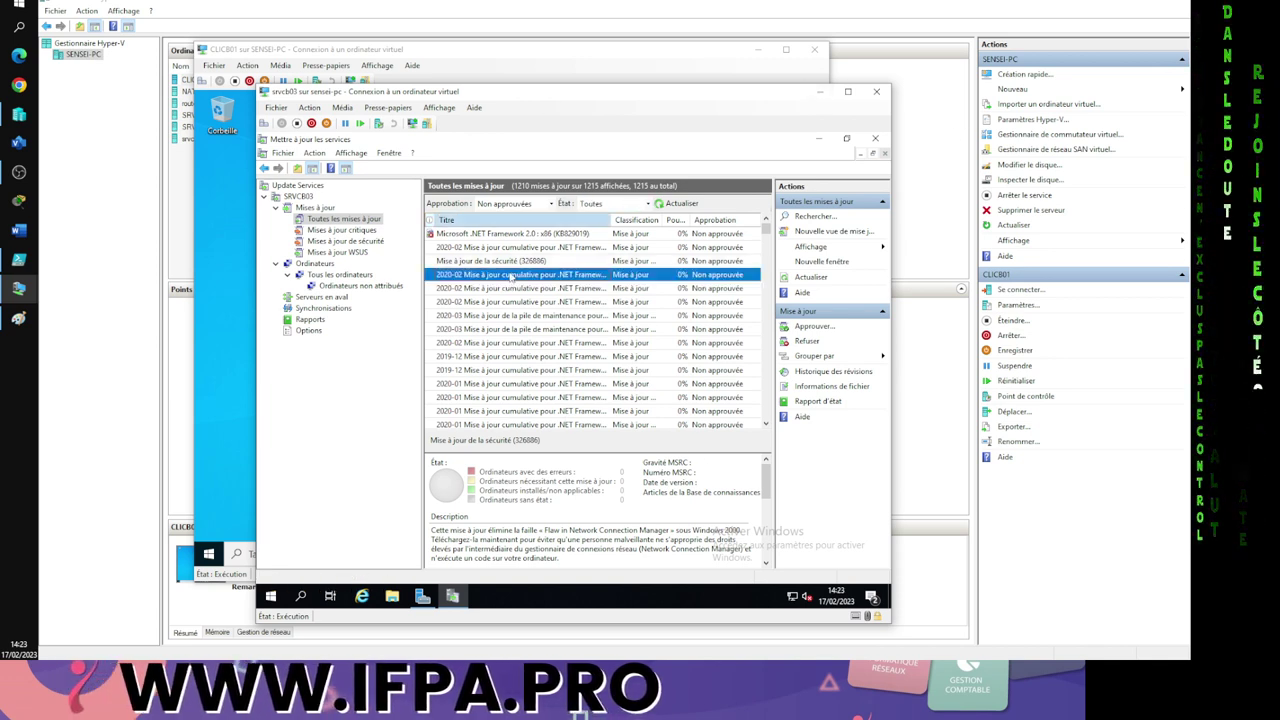
{"action": "left_click", "coordinate": [511, 263]}
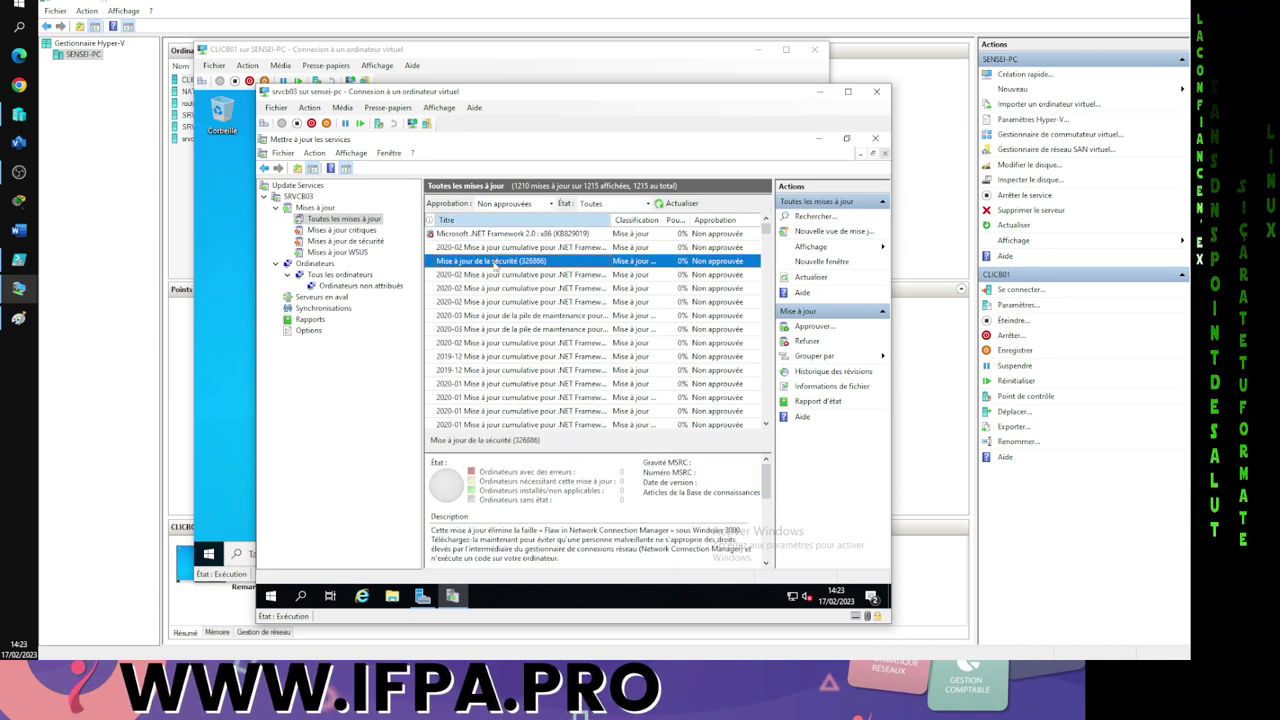
- Open the Approve Updates window for security update 326886
{"action": "right_click", "coordinate": [495, 265]}
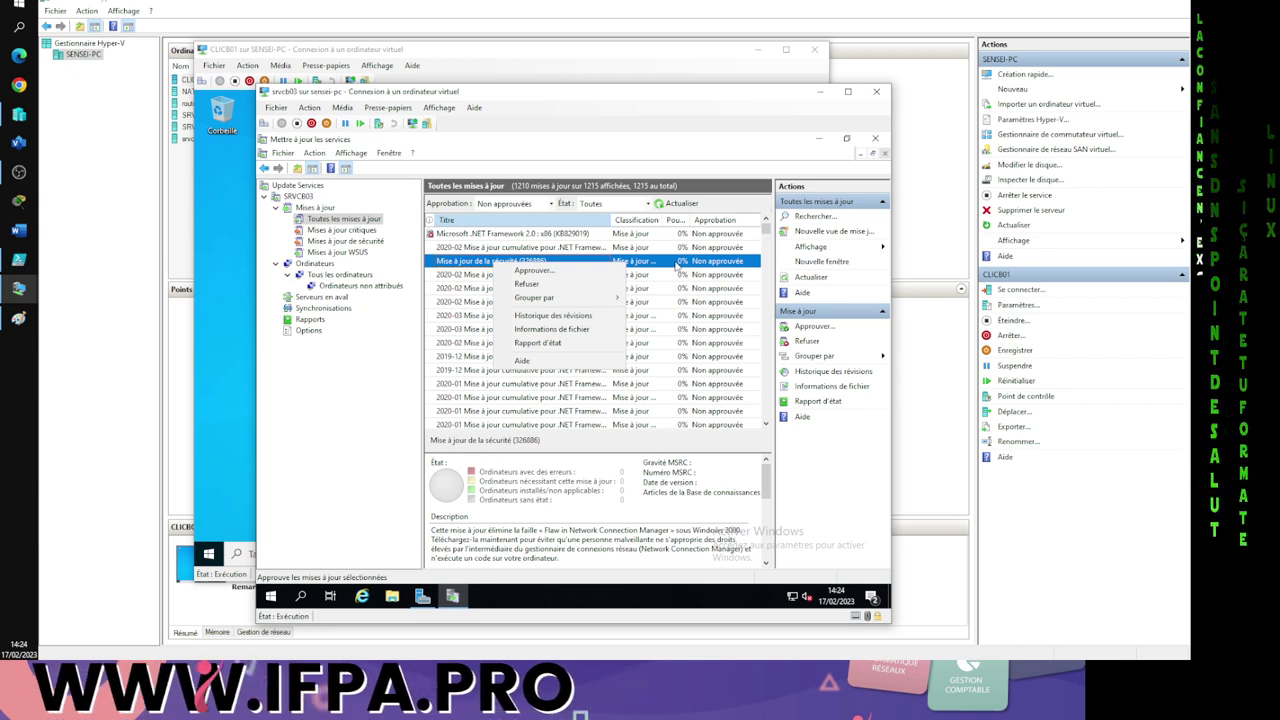
{"action": "left_click", "coordinate": [551, 275]}
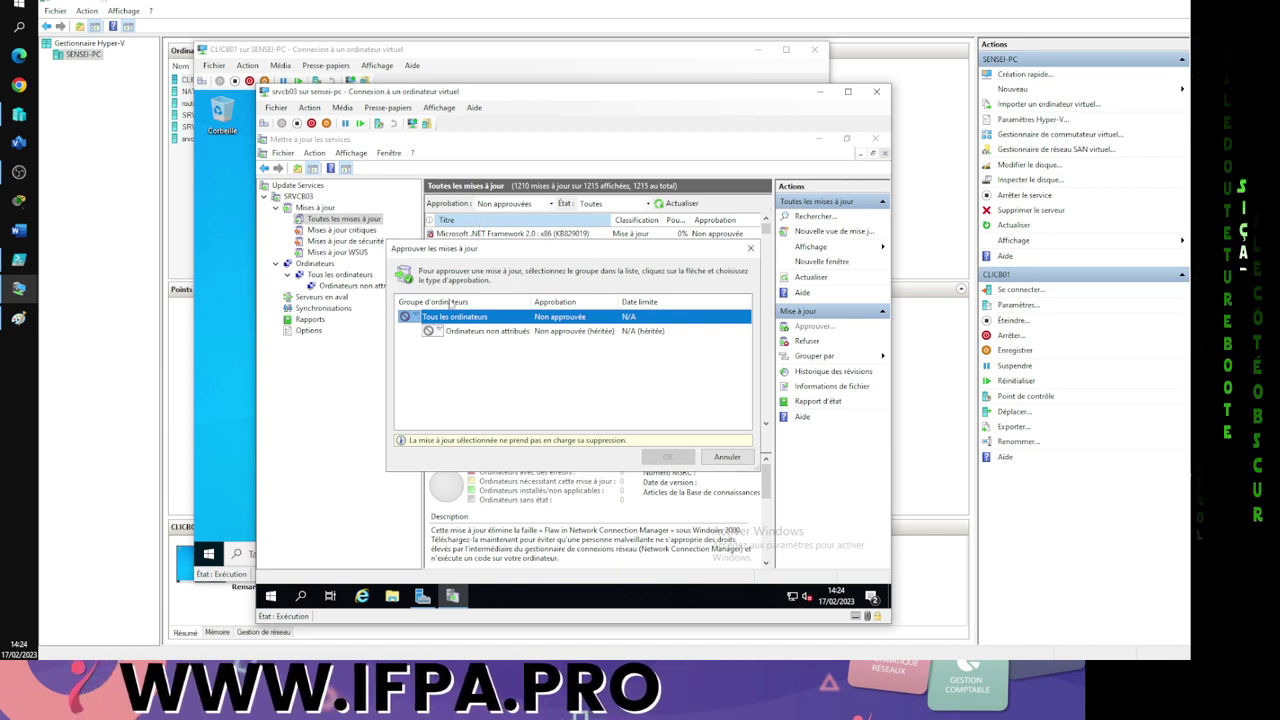
{"action": "left_click_drag", "start_coordinate": [472, 260], "coordinate": [402, 225]}
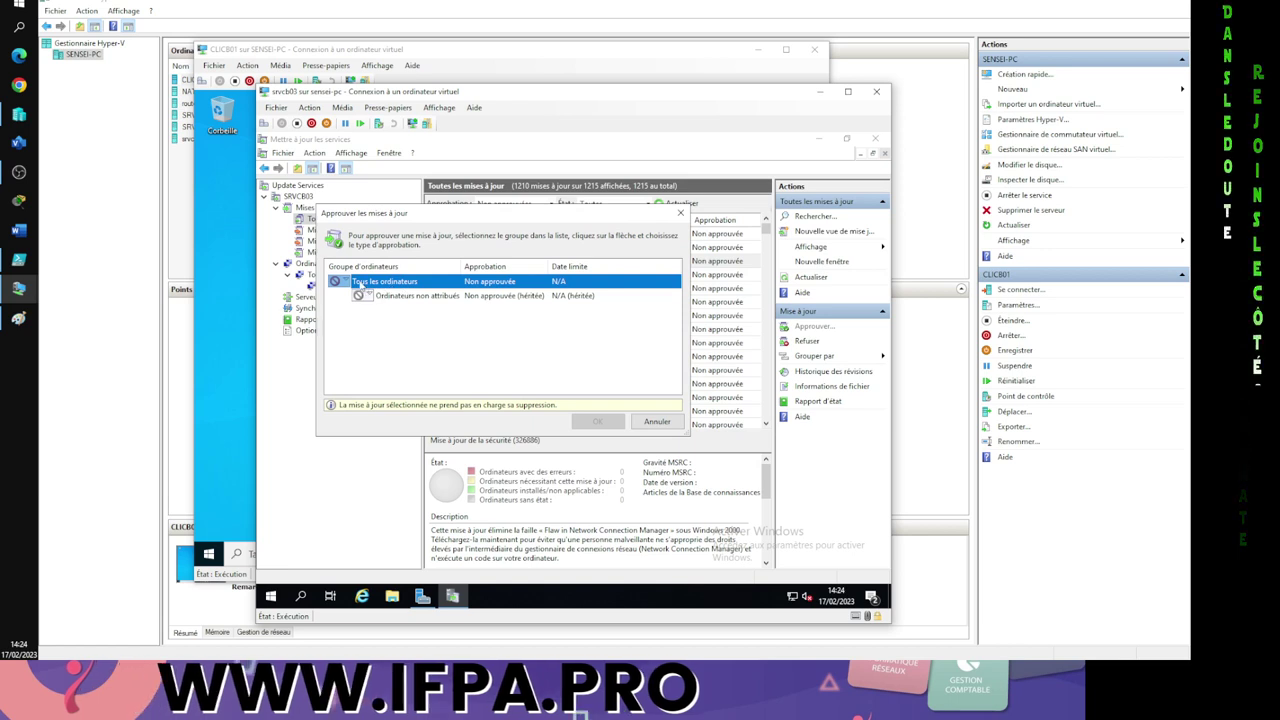
- Select the Tous les ordinateurs and Ordinateurs non attribués groups in the approval window
{"action": "left_click", "coordinate": [398, 297]}
{"action": "left_click", "coordinate": [401, 283]}
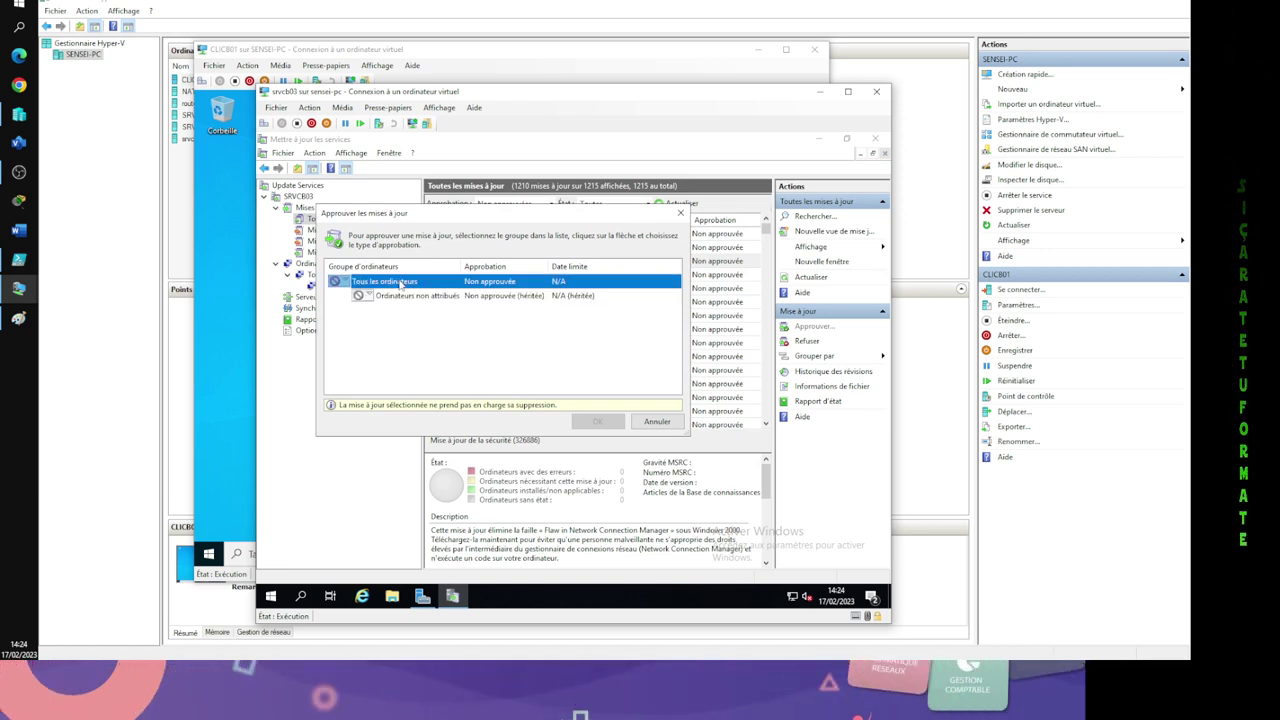
{"action": "left_click", "coordinate": [408, 297]}
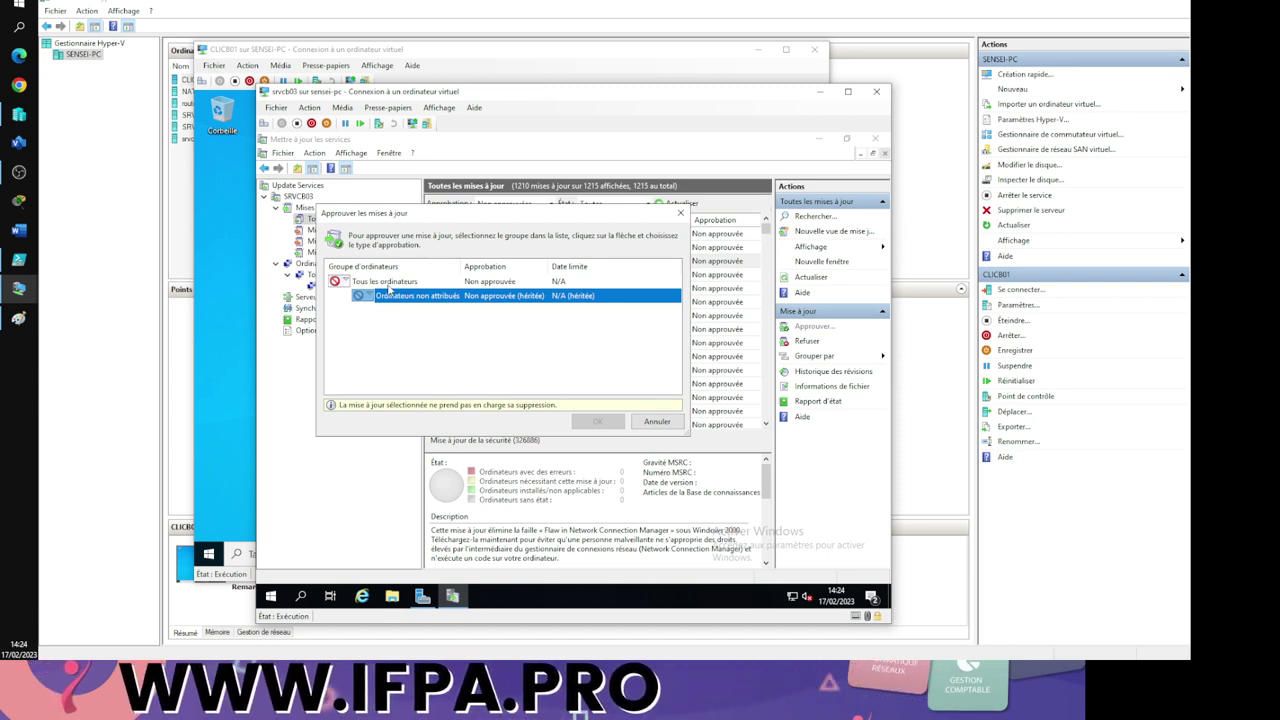
{"action": "left_click", "coordinate": [387, 285]}
{"action": "left_click", "coordinate": [415, 298]}
{"action": "left_click_drag", "start_coordinate": [441, 219], "coordinate": [610, 206]}
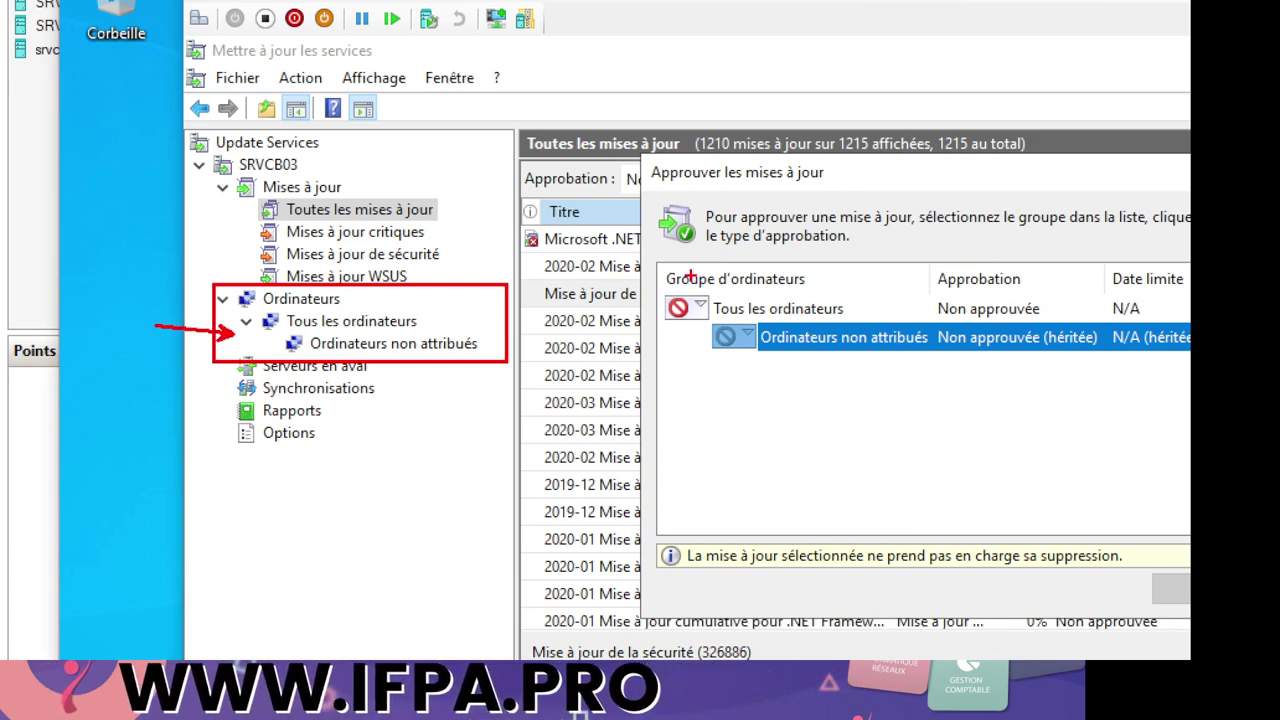
{"action": "mouse_move", "coordinate": [706, 357]}
{"action": "left_mouse_down"}
{"action": "mouse_move", "coordinate": [986, 394]}
{"action": "mouse_move", "coordinate": [1156, 393]}
{"action": "left_mouse_up"}
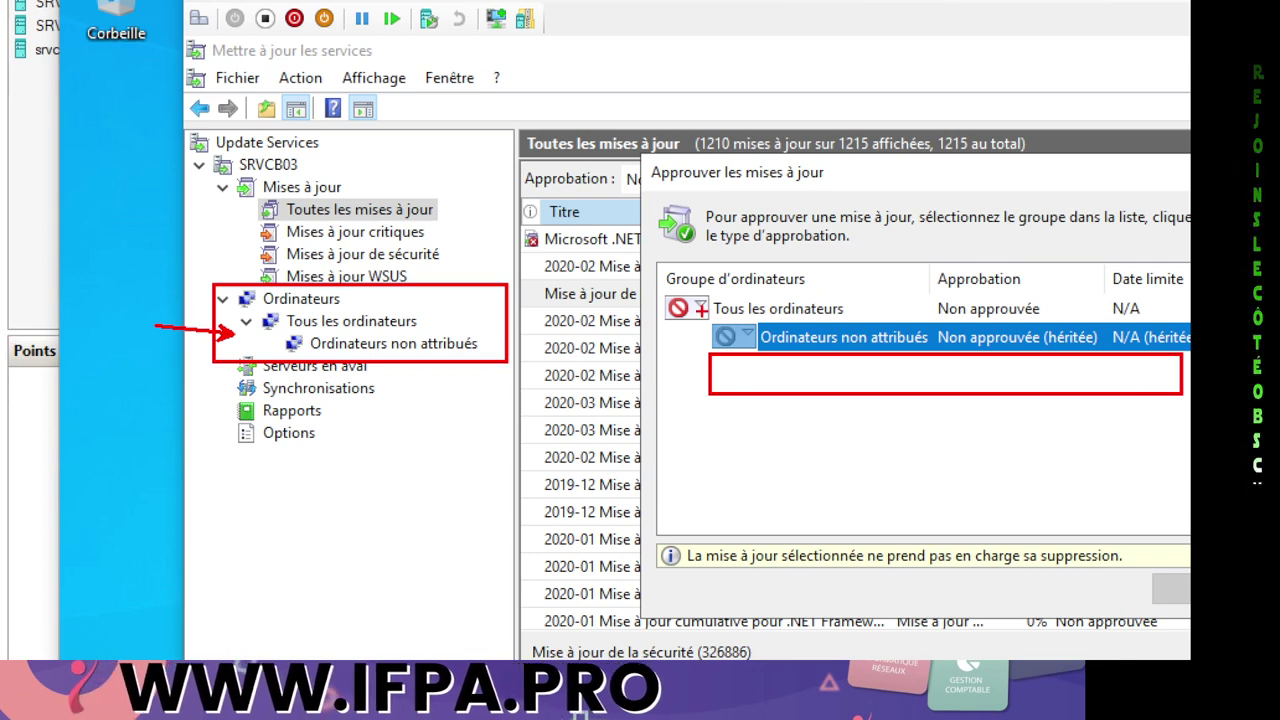
- Cancel the Approve Updates dialog, leaving security update 326886 Non approuvée
{"action": "left_click_drag", "start_coordinate": [1025, 213], "coordinate": [695, 310]}
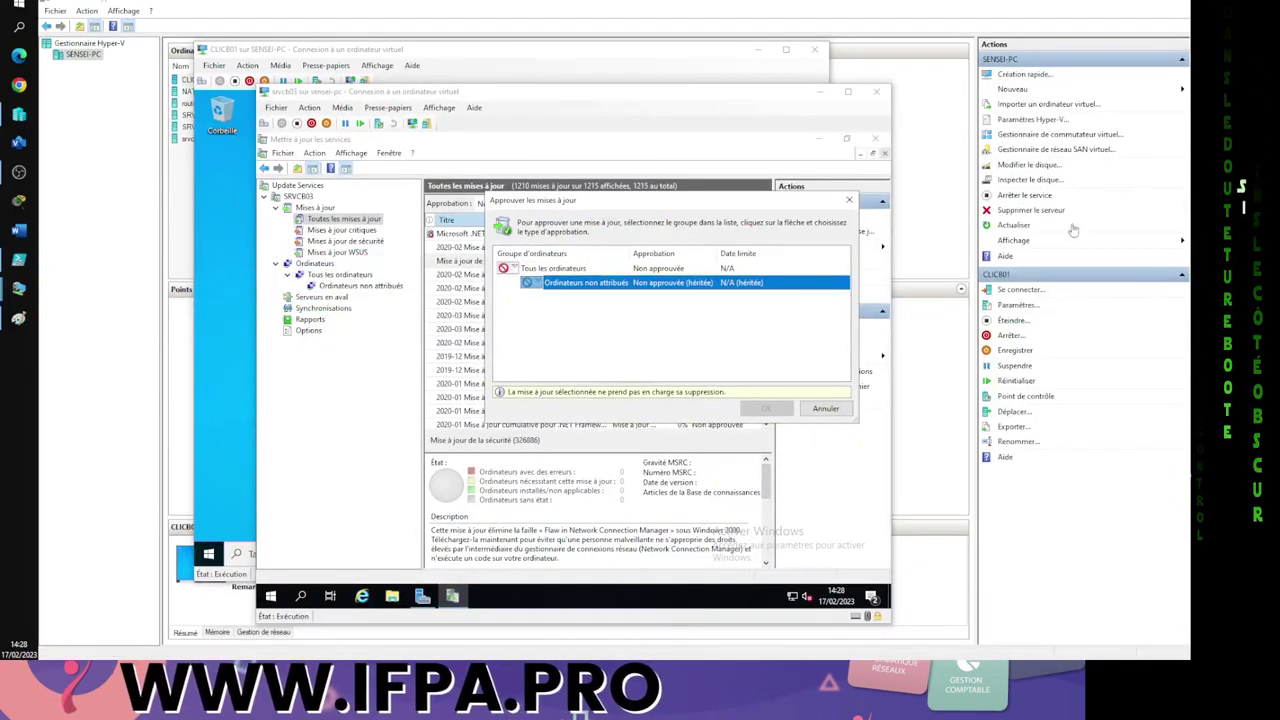
{"action": "left_click", "coordinate": [564, 348]}
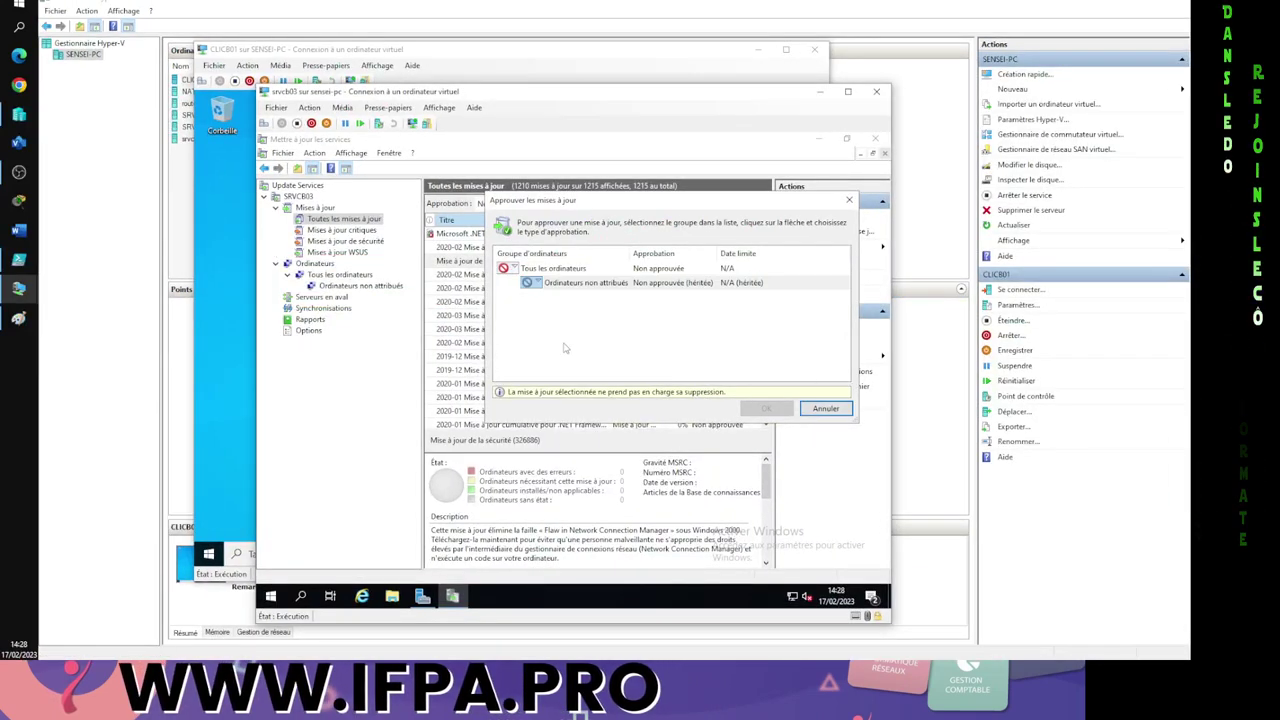
{"action": "left_click", "coordinate": [825, 408]}
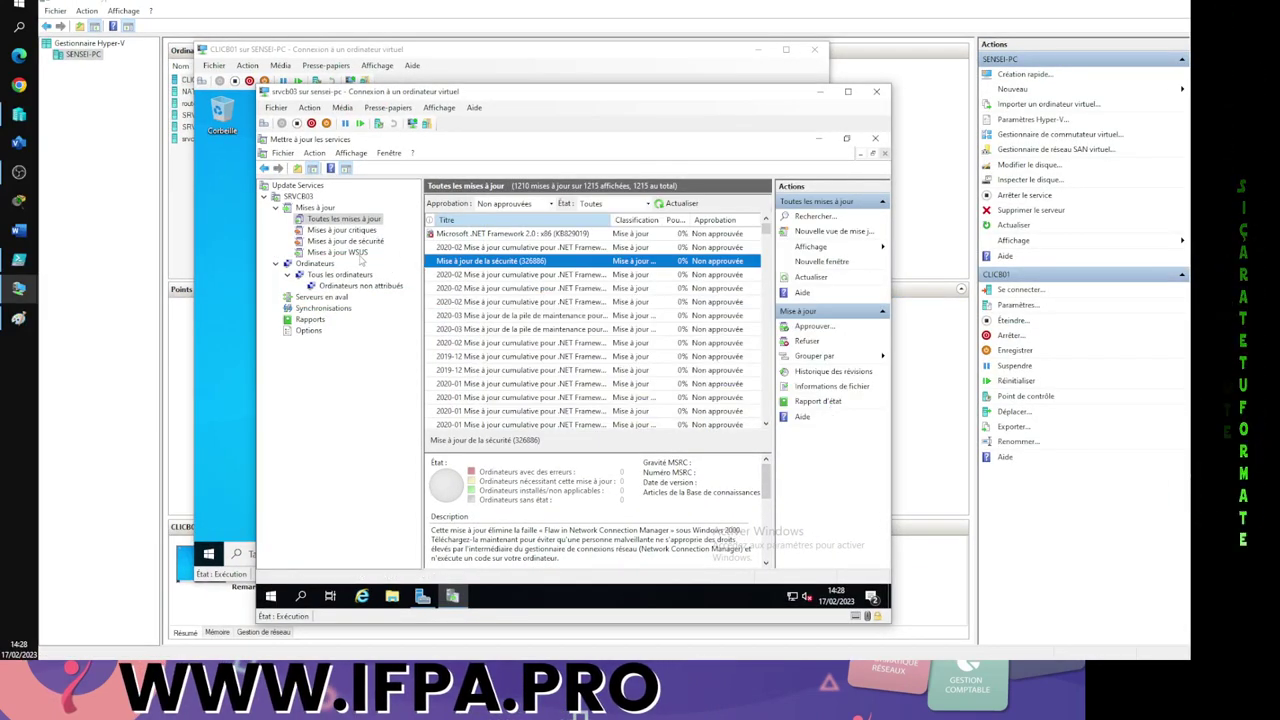
- Add a computer group named QUauxBaux under Tous les ordinateurs
{"action": "left_click", "coordinate": [332, 286]}
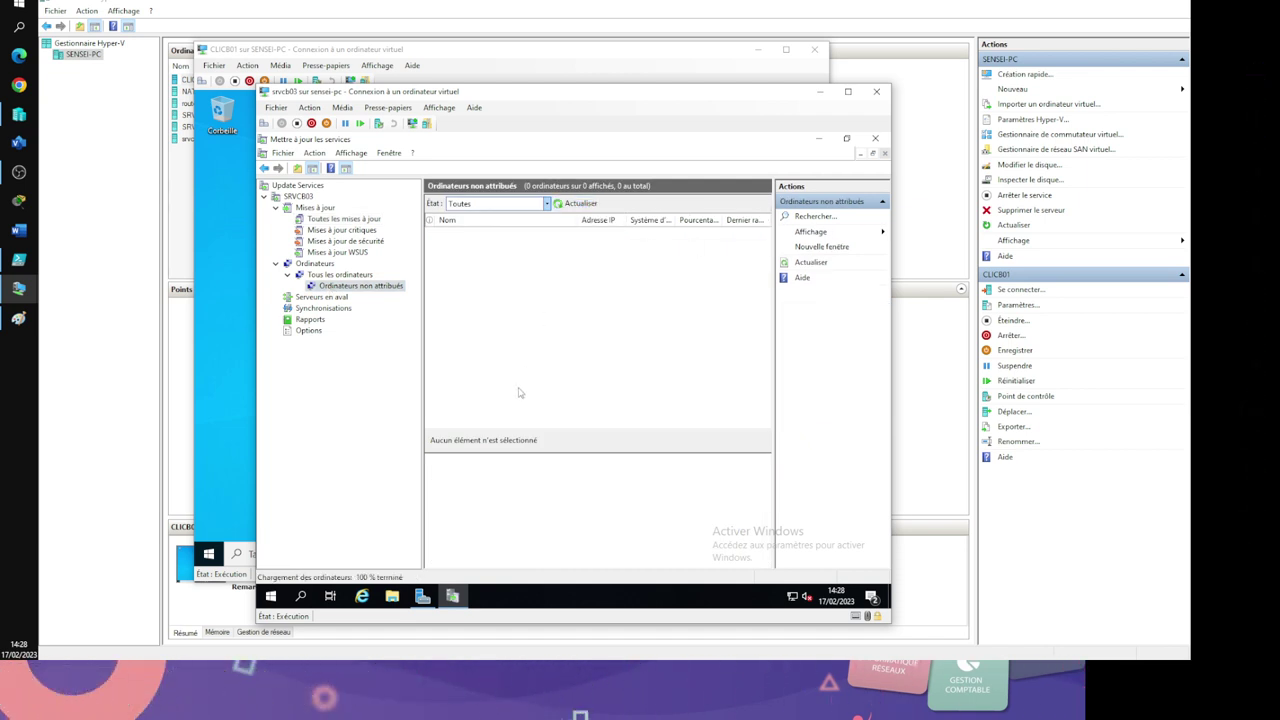
{"action": "left_click", "coordinate": [338, 275]}
{"action": "left_click", "coordinate": [337, 283]}
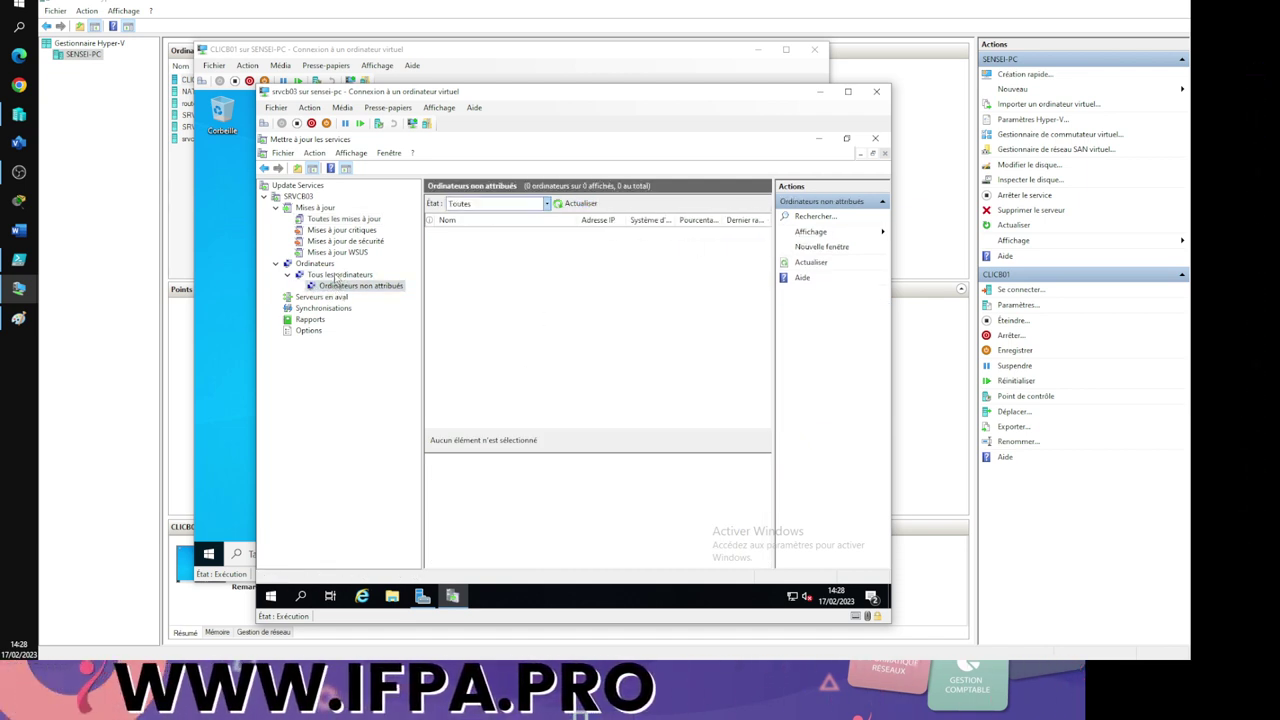
{"action": "left_click", "coordinate": [337, 276]}
{"action": "right_click", "coordinate": [337, 276]}
{"action": "left_click", "coordinate": [414, 298]}
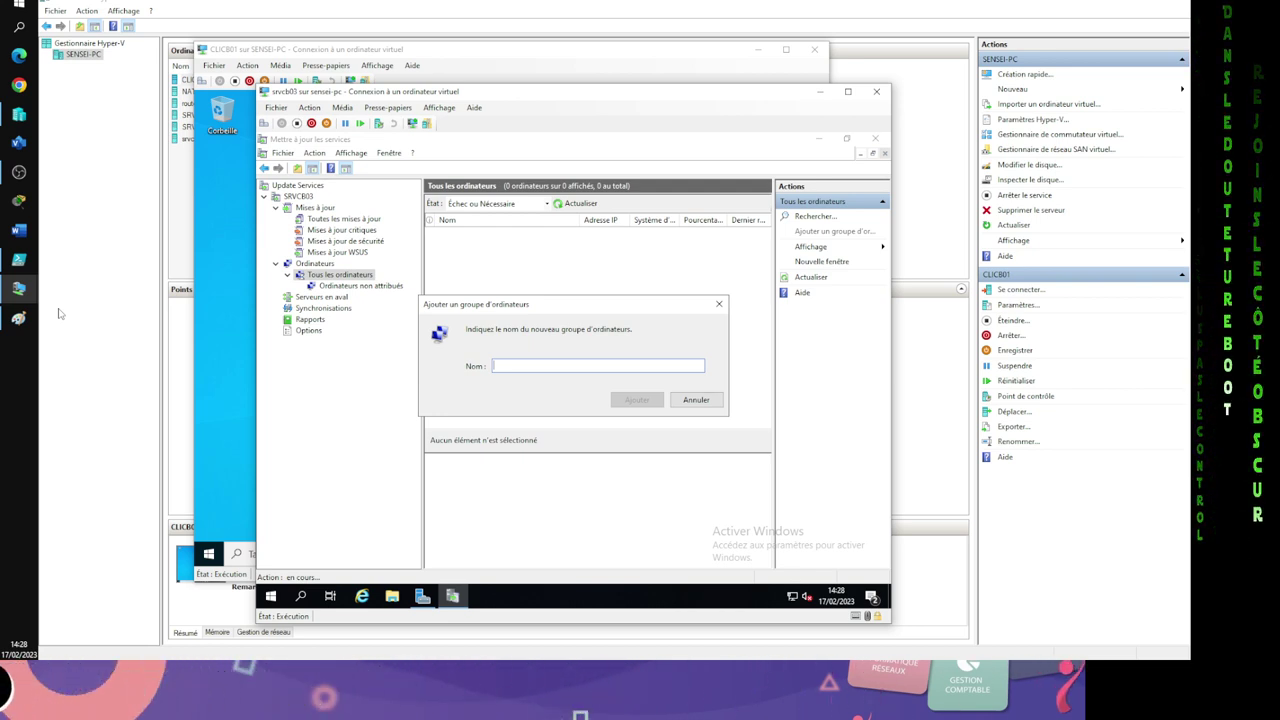
{"action": "type", "text": "K"}
{"action": "key", "text": "BackSpace"}
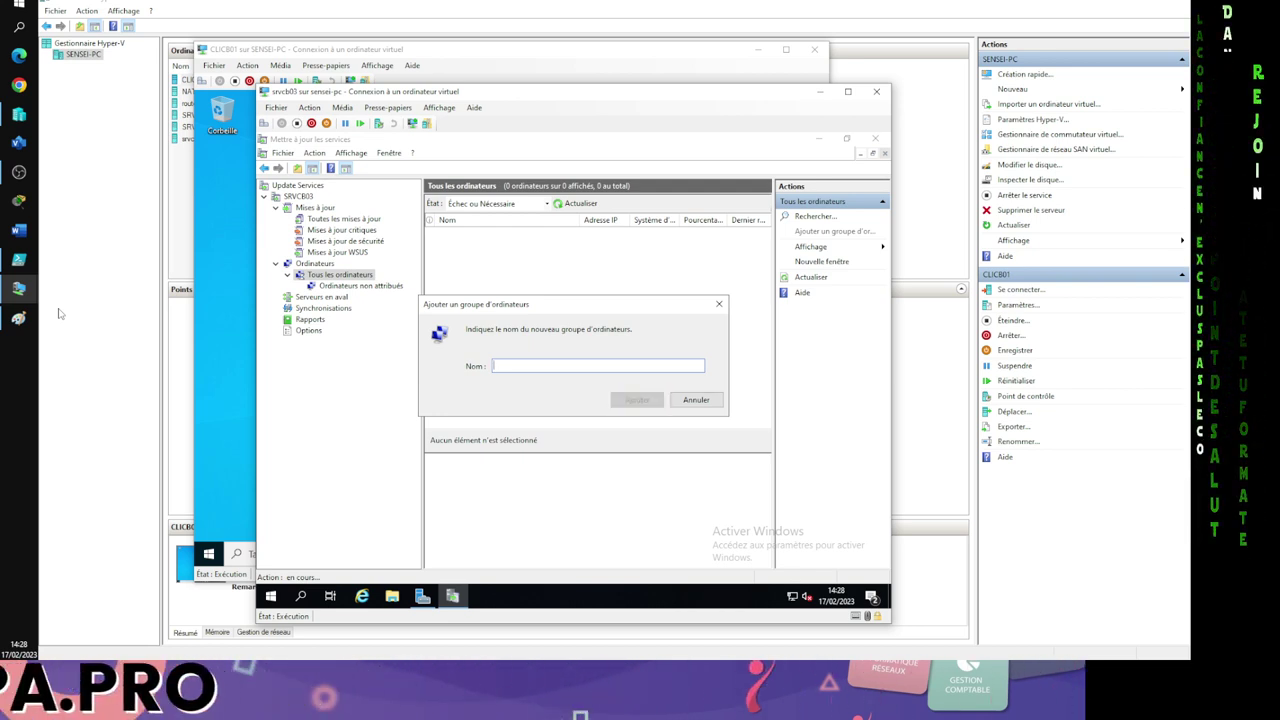
{"action": "type", "text": "QUauxBaux"}
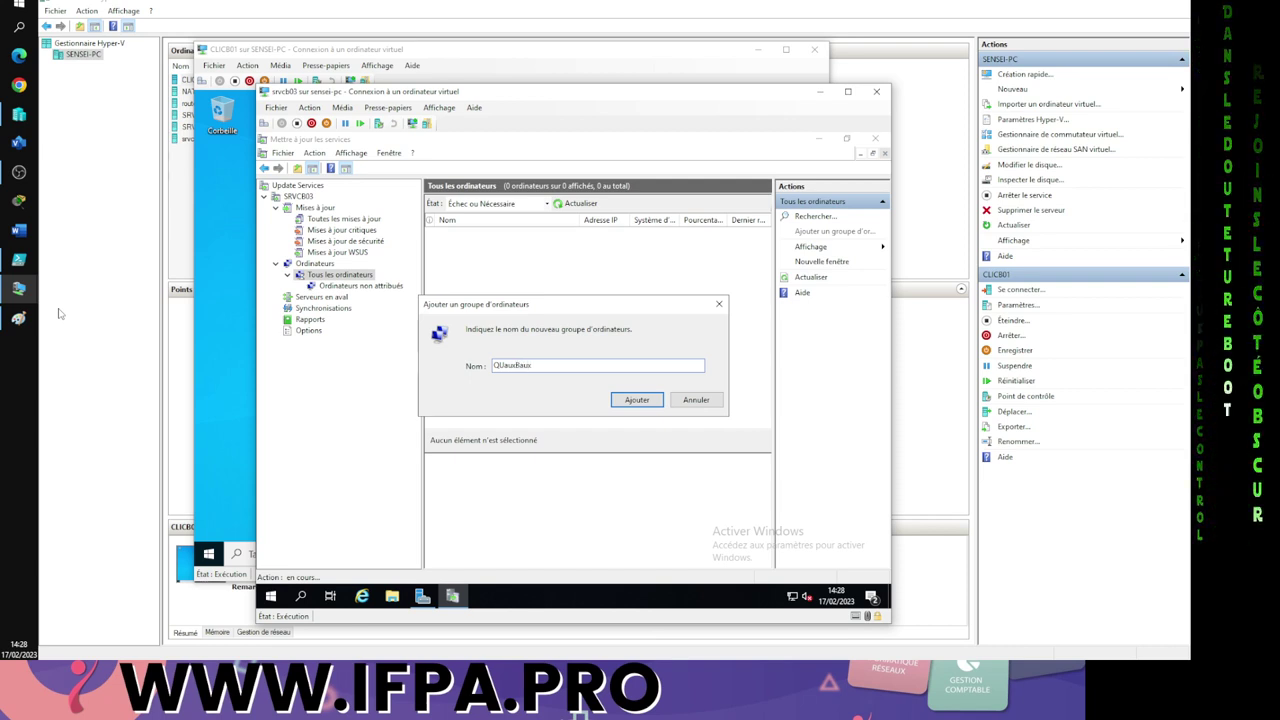
{"action": "key", "text": "Return"}
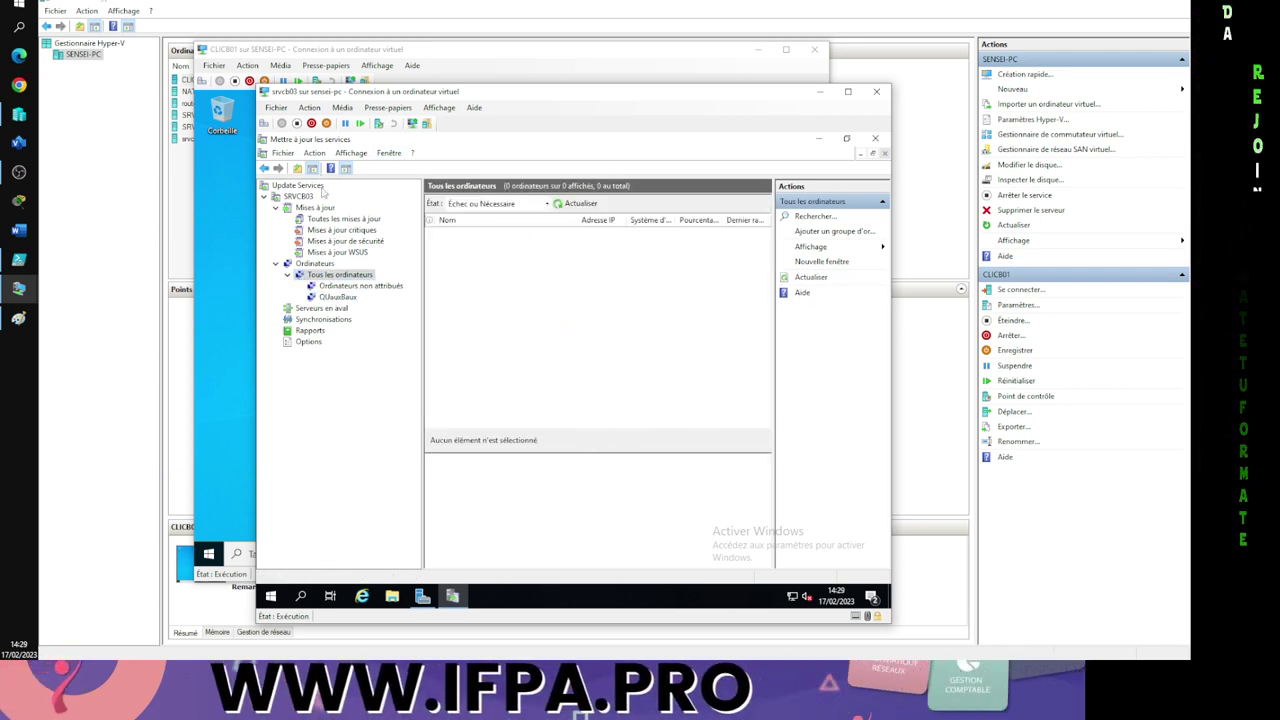
{"action": "left_click", "coordinate": [225, 237]}
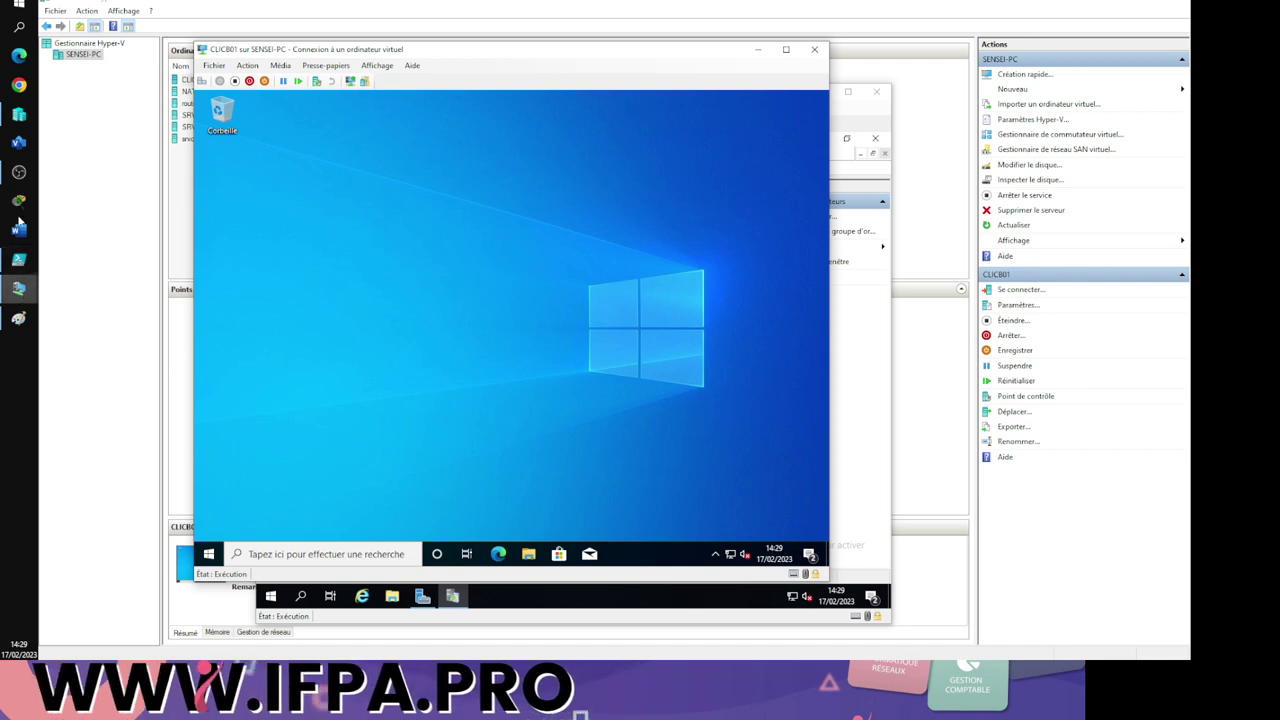
- Connect to SRVCB01 and sign in with the server password
{"action": "left_click", "coordinate": [19, 115]}
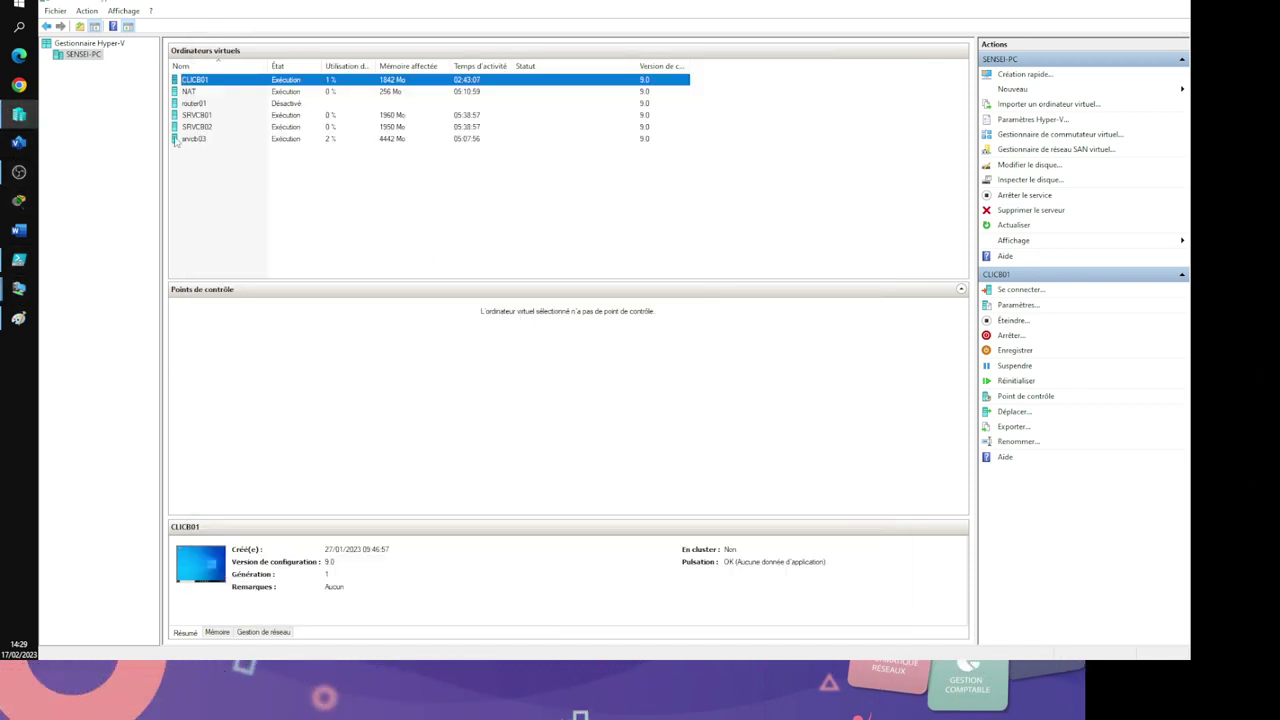
{"action": "double_click", "coordinate": [197, 115]}
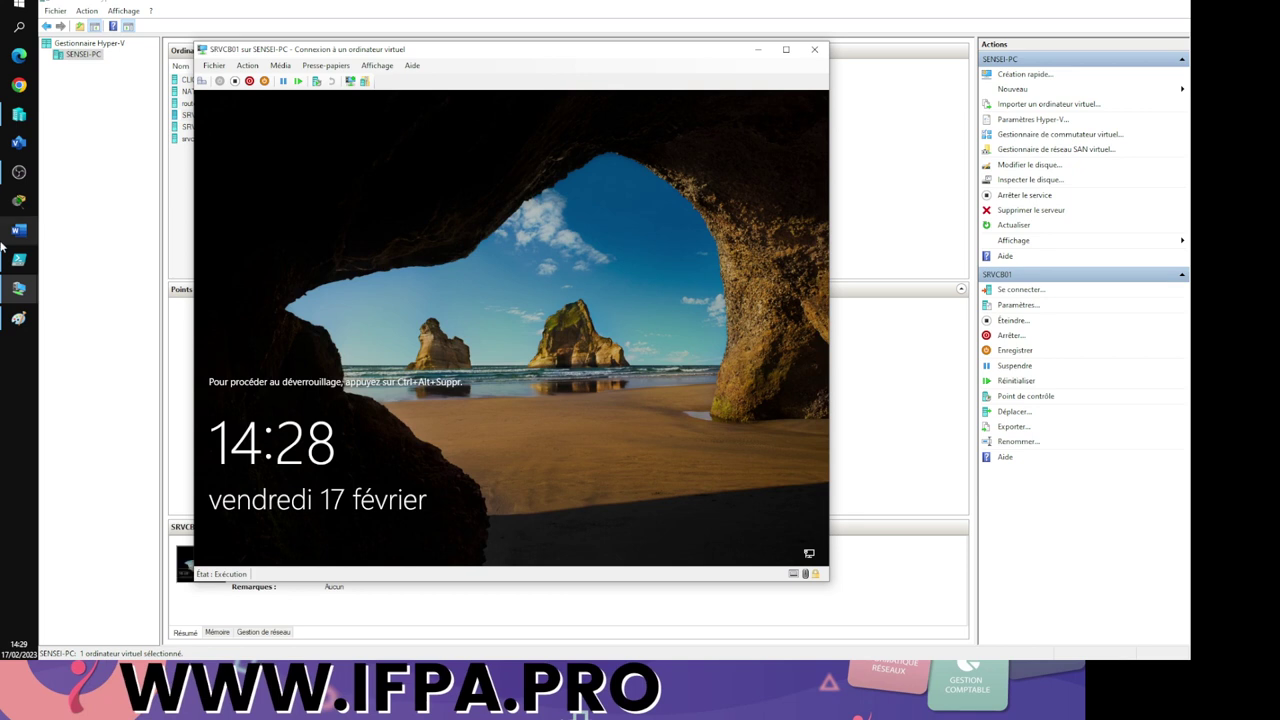
{"action": "key", "text": "ctrl+alt+End"}
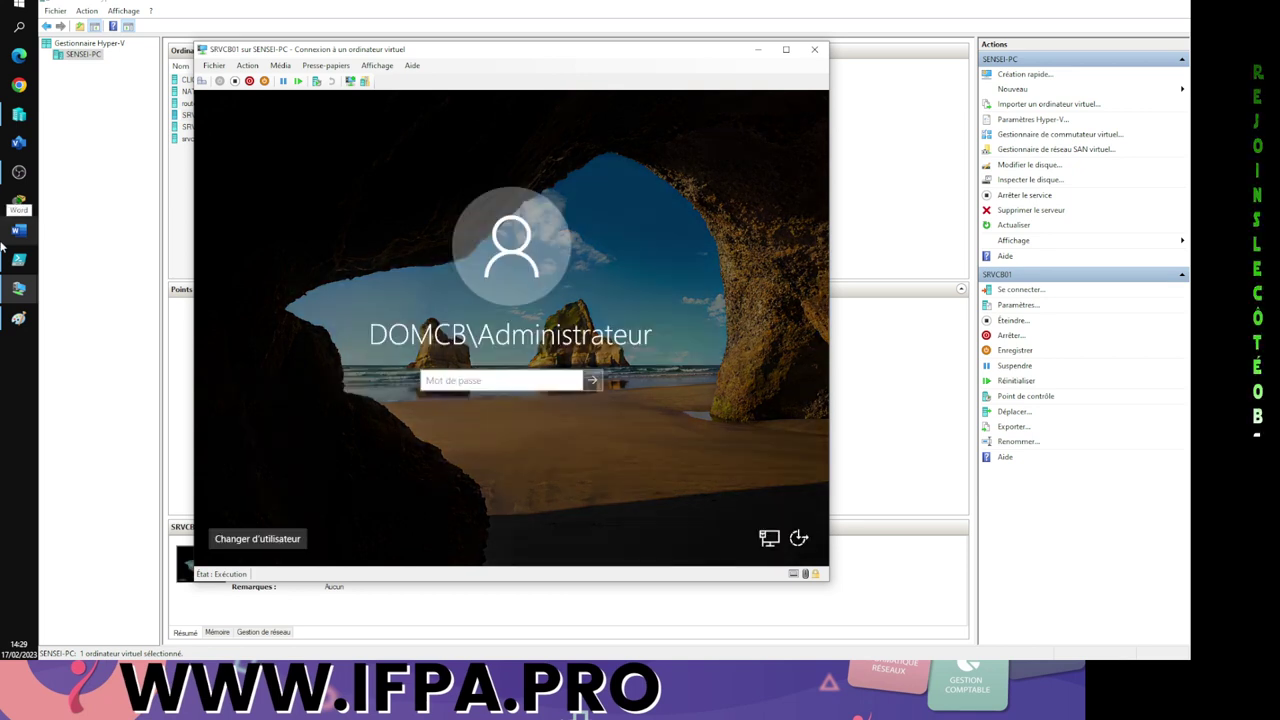
{"action": "type", "text": "********"}
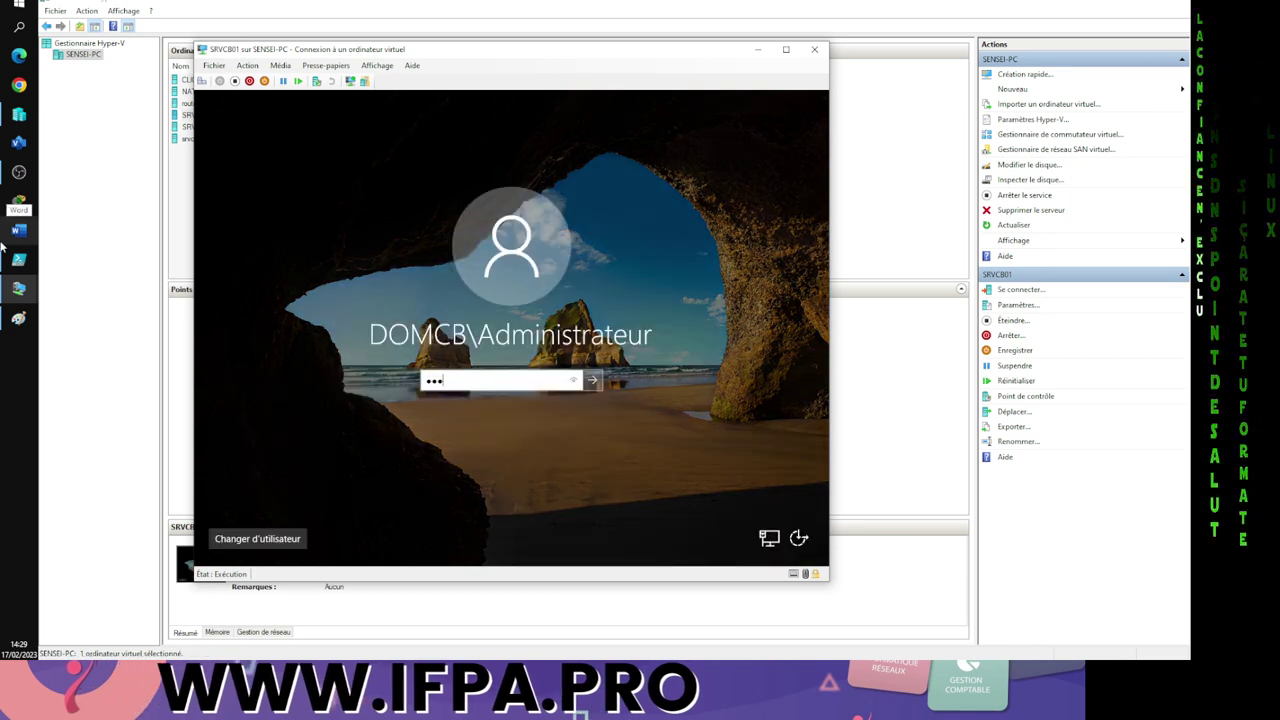
{"action": "key", "text": "Return"}
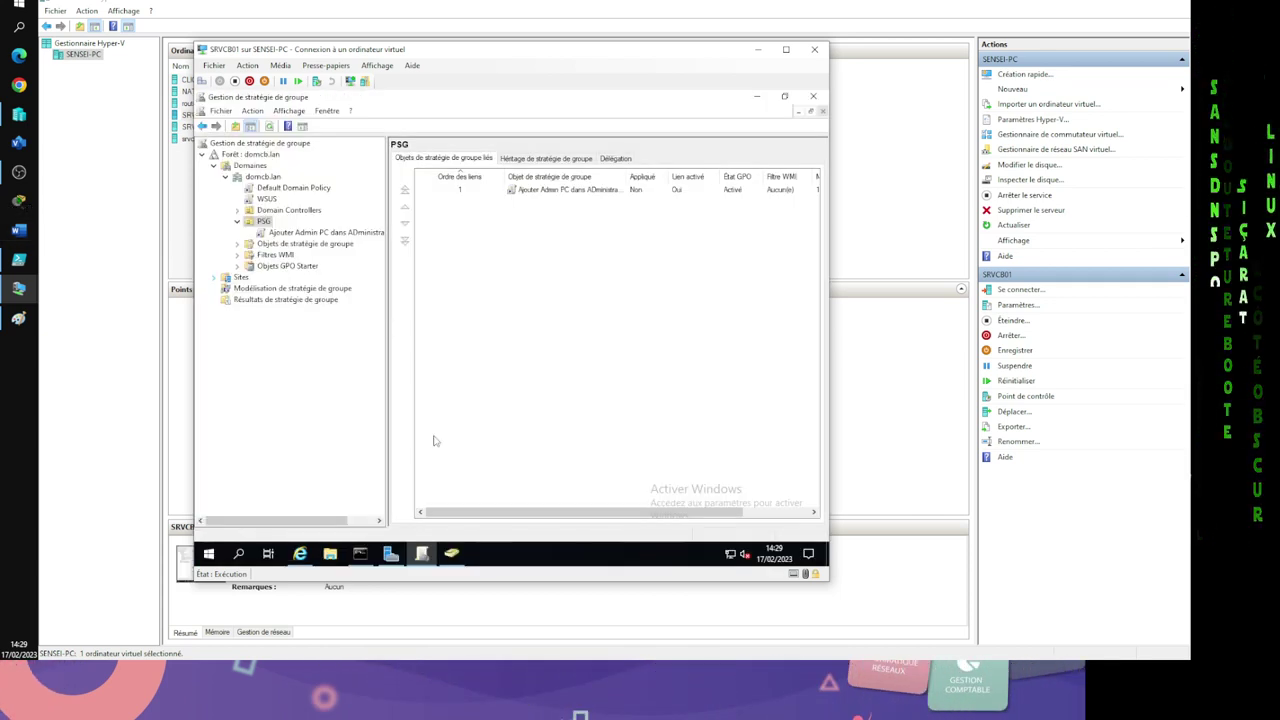
- Open the WSUS group policy for editing and expand its computer Stratégies folder
{"action": "left_click", "coordinate": [266, 199]}
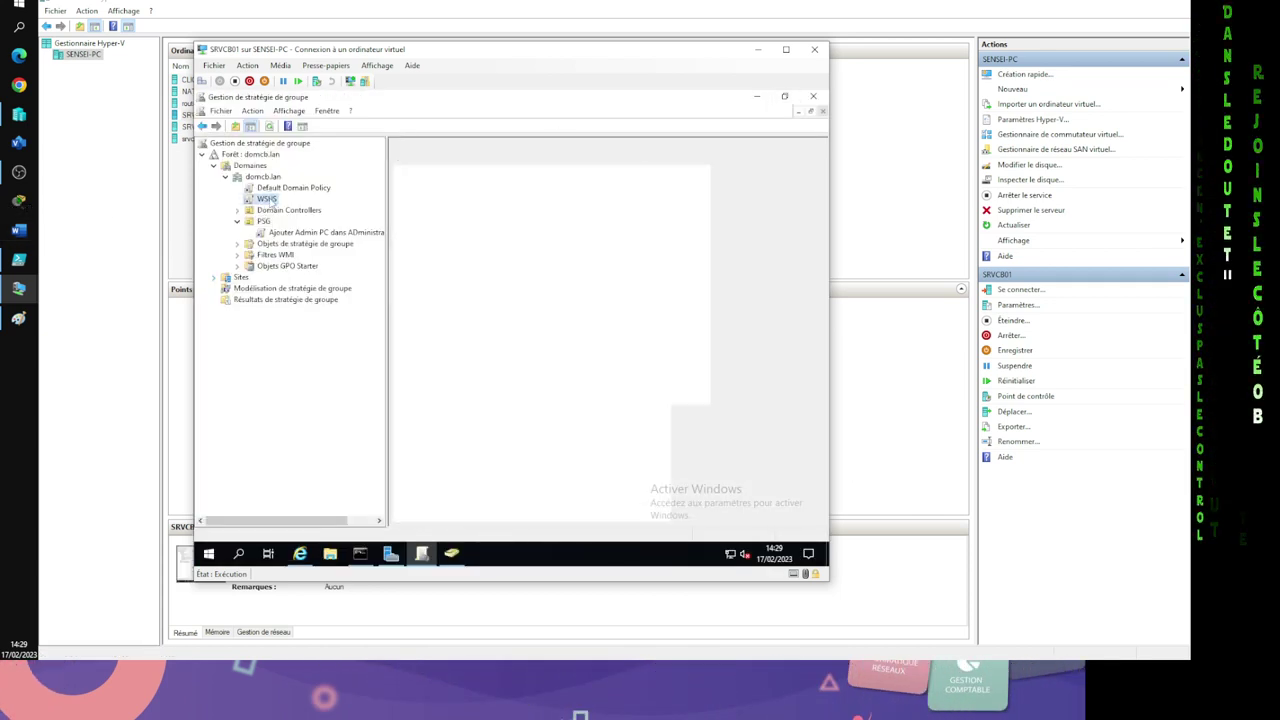
{"action": "right_click", "coordinate": [268, 200]}
{"action": "key", "text": "Escape"}
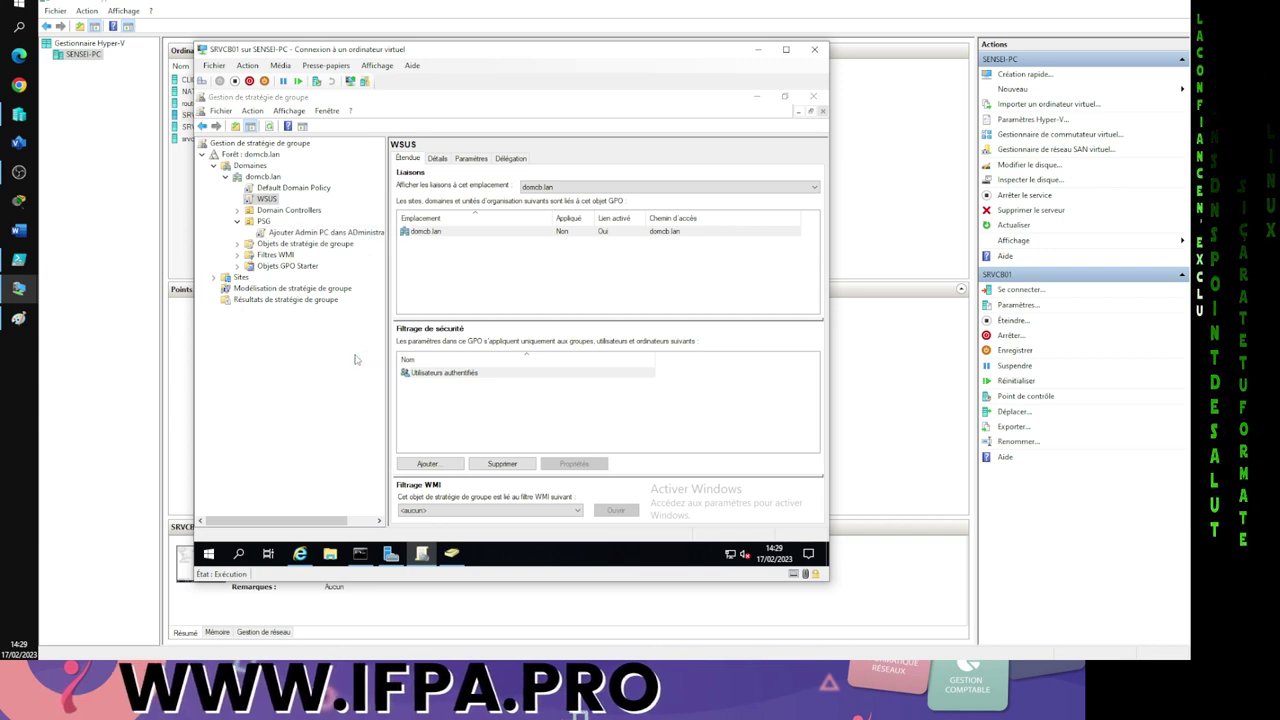
{"action": "double_click", "coordinate": [304, 219]}
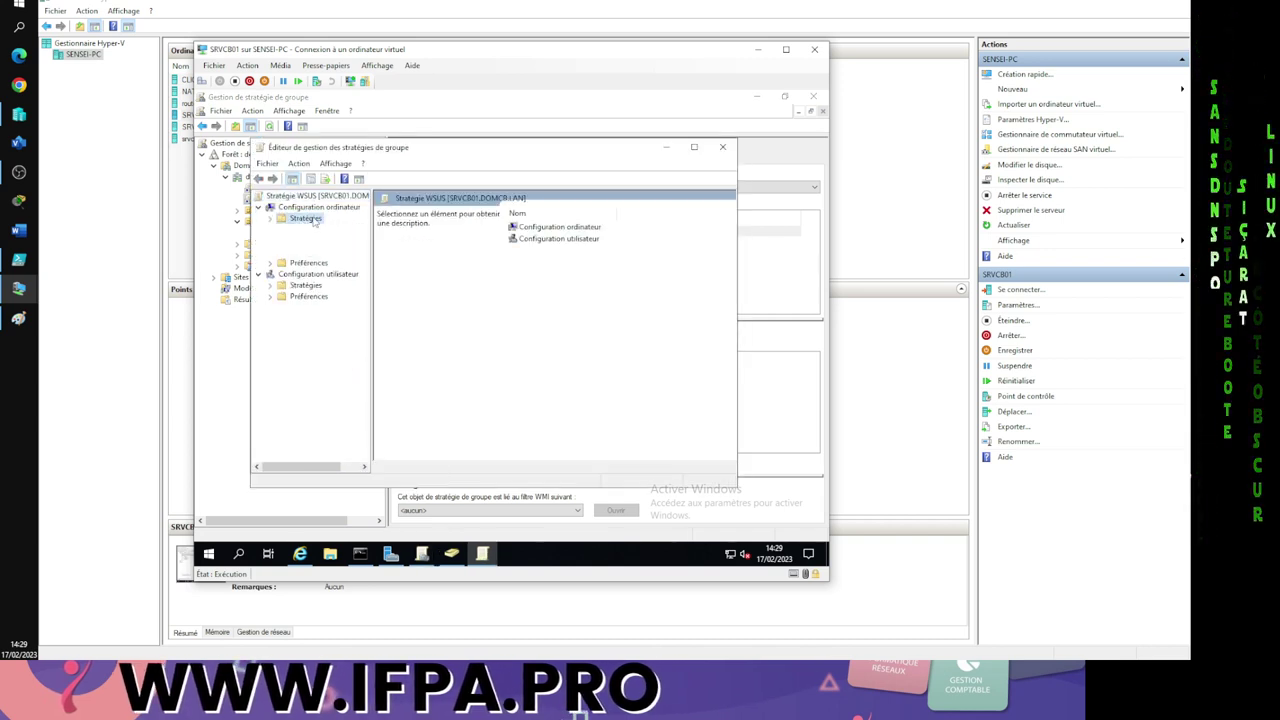
- Navigate to Modèles d'administration > Composants Windows > Windows Update in the maximized editor
{"action": "double_click", "coordinate": [338, 251]}
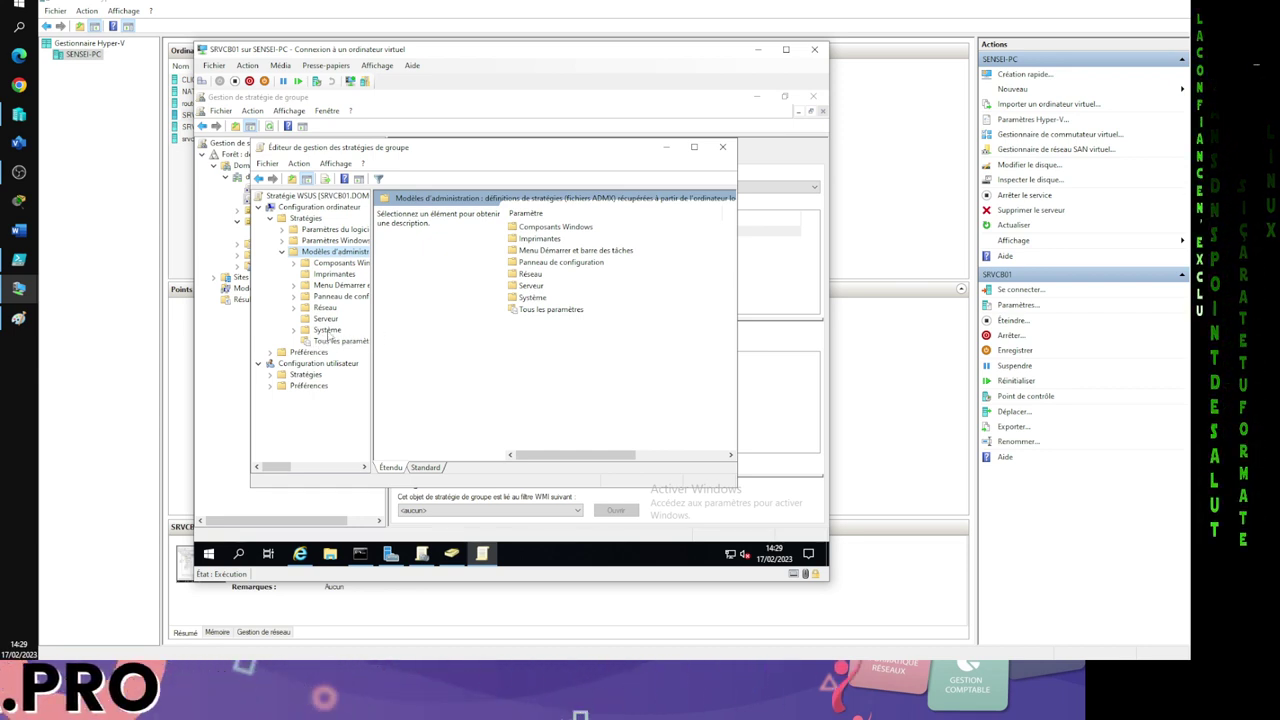
{"action": "double_click", "coordinate": [340, 264]}
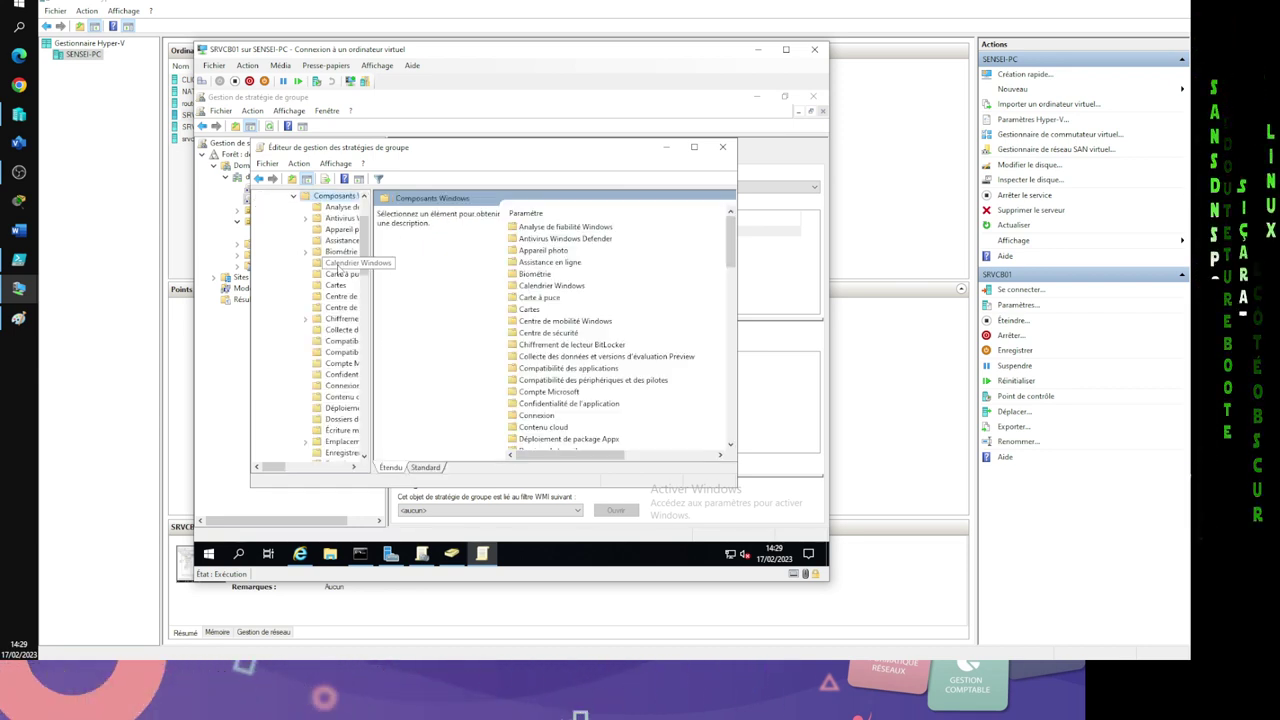
{"action": "left_click", "coordinate": [570, 368]}
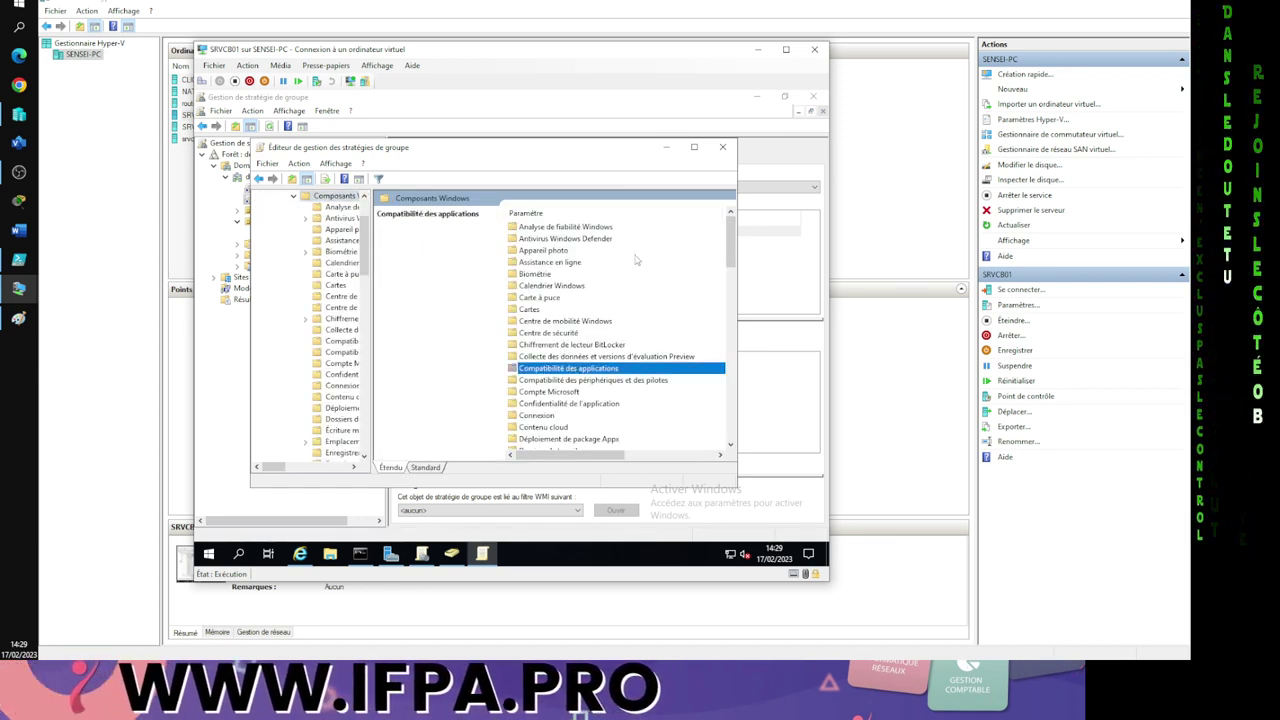
{"action": "left_click", "coordinate": [695, 150]}
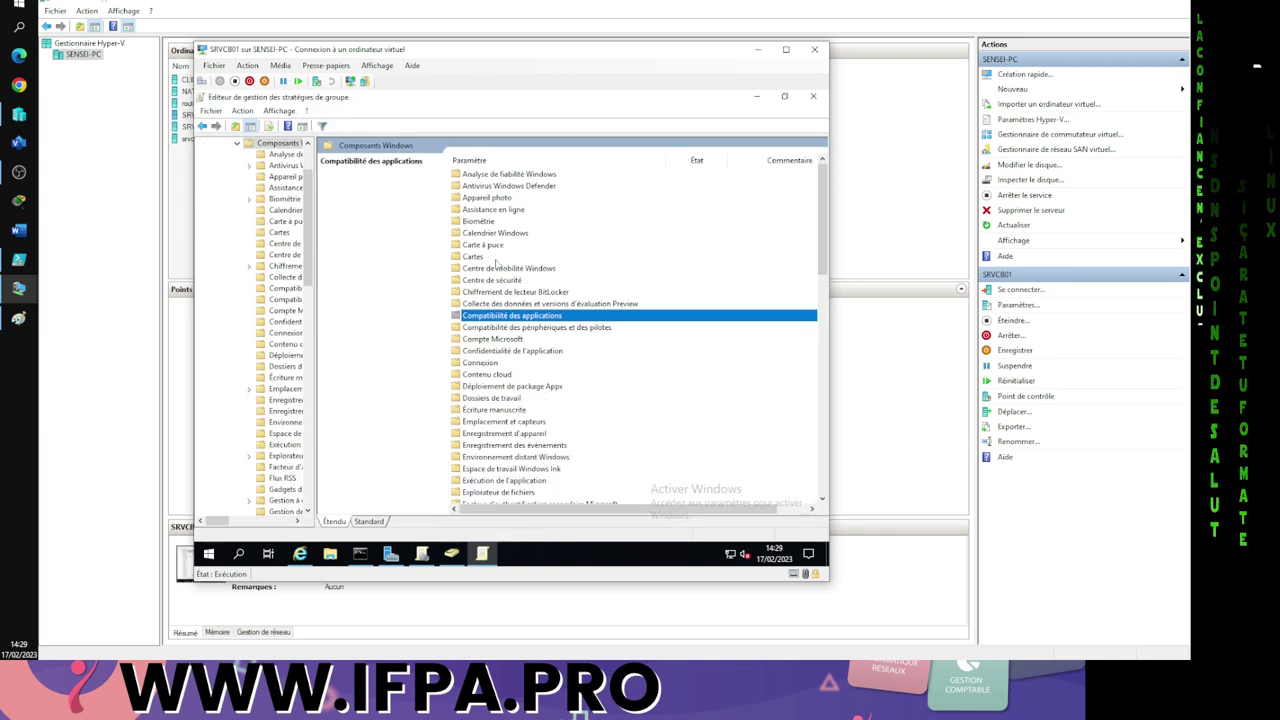
{"action": "left_click", "coordinate": [498, 258]}
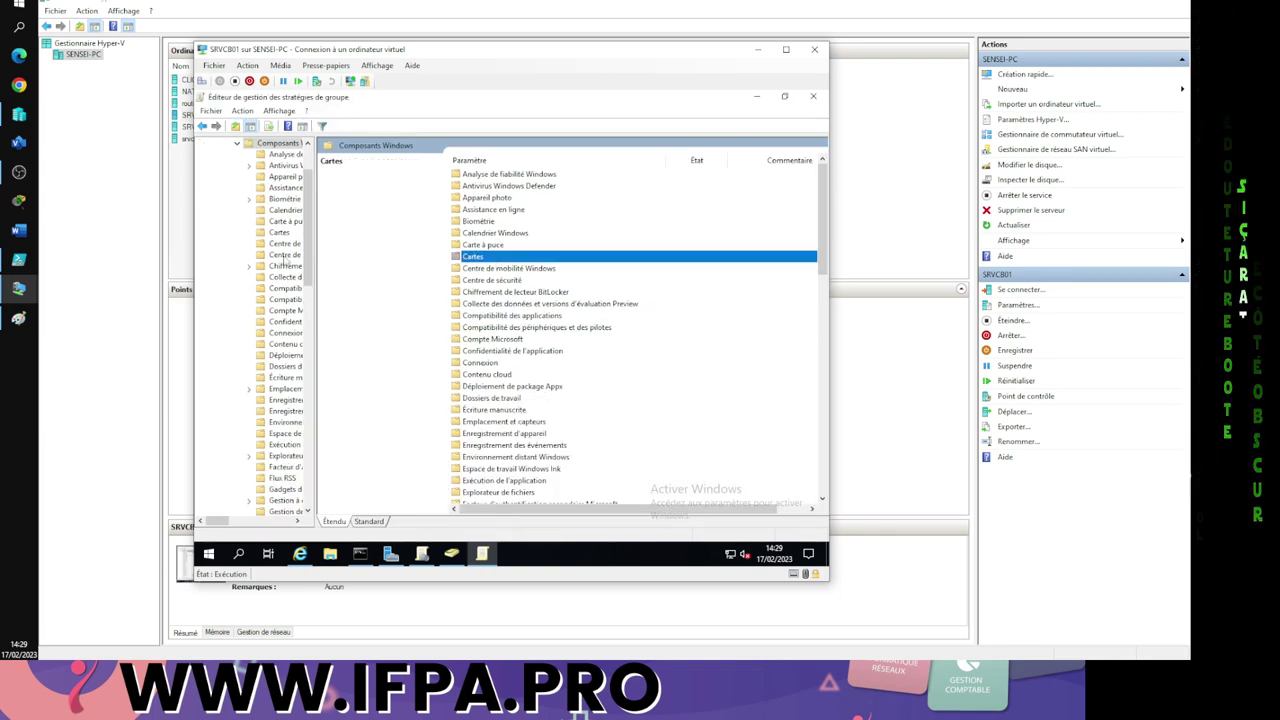
{"action": "key", "text": "w"}
{"action": "key", "text": "Down"}
{"action": "key", "text": "Down"}
{"action": "key", "text": "Down"}
{"action": "key", "text": "Down"}
{"action": "key", "text": "Down"}
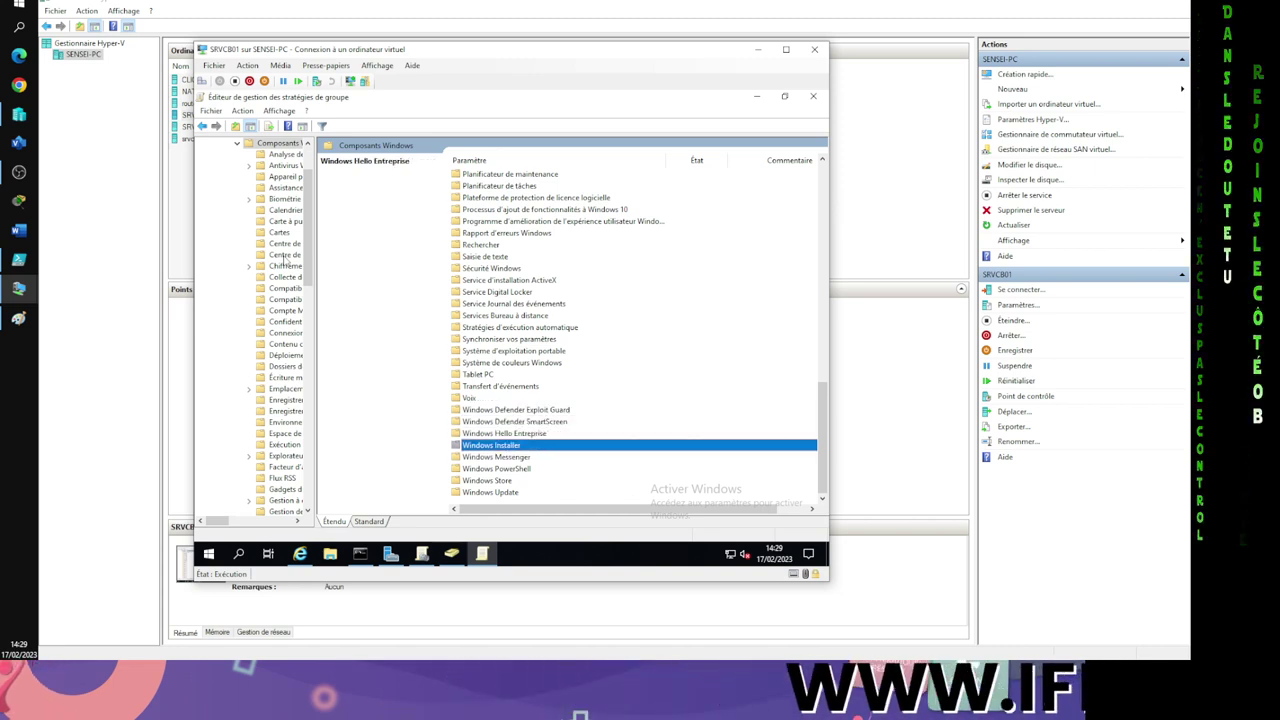
{"action": "key", "text": "Down"}
{"action": "key", "text": "Down"}
{"action": "key", "text": "Return"}
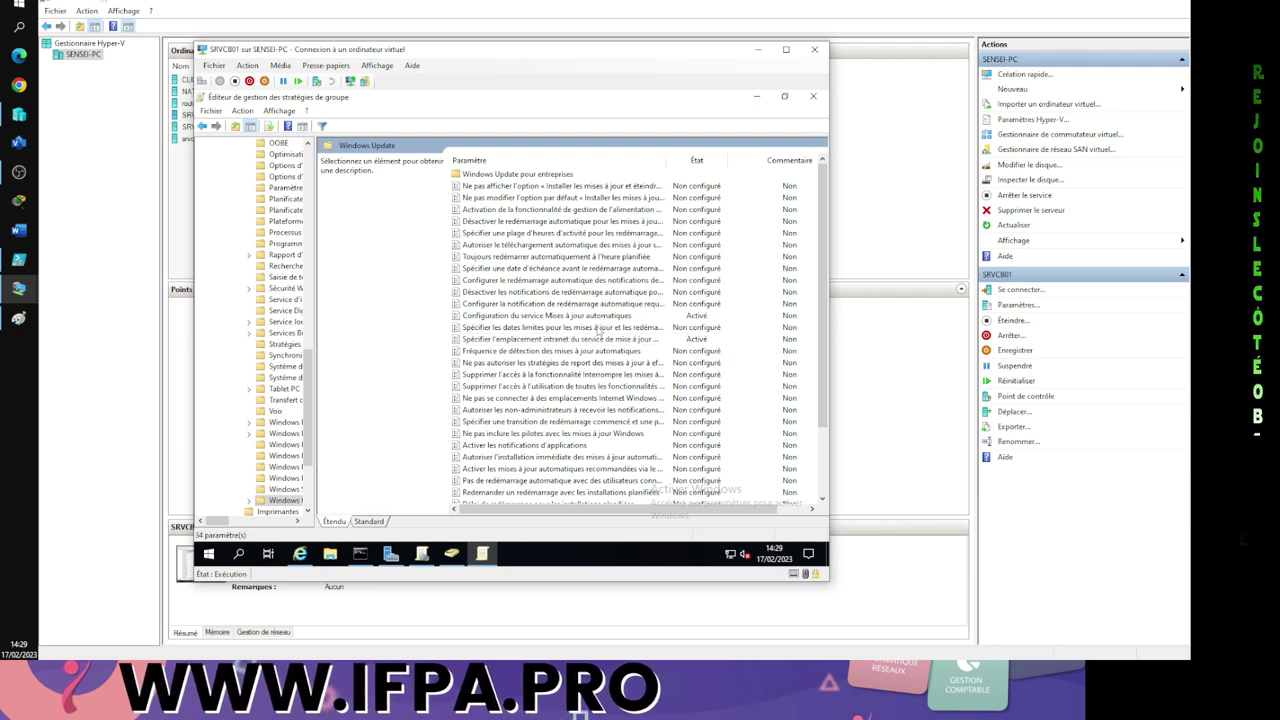
- Enable automatic updates with a daily 15:00 scheduled install, then close the policy editor
{"action": "left_click", "coordinate": [598, 328]}
{"action": "double_click", "coordinate": [598, 328]}
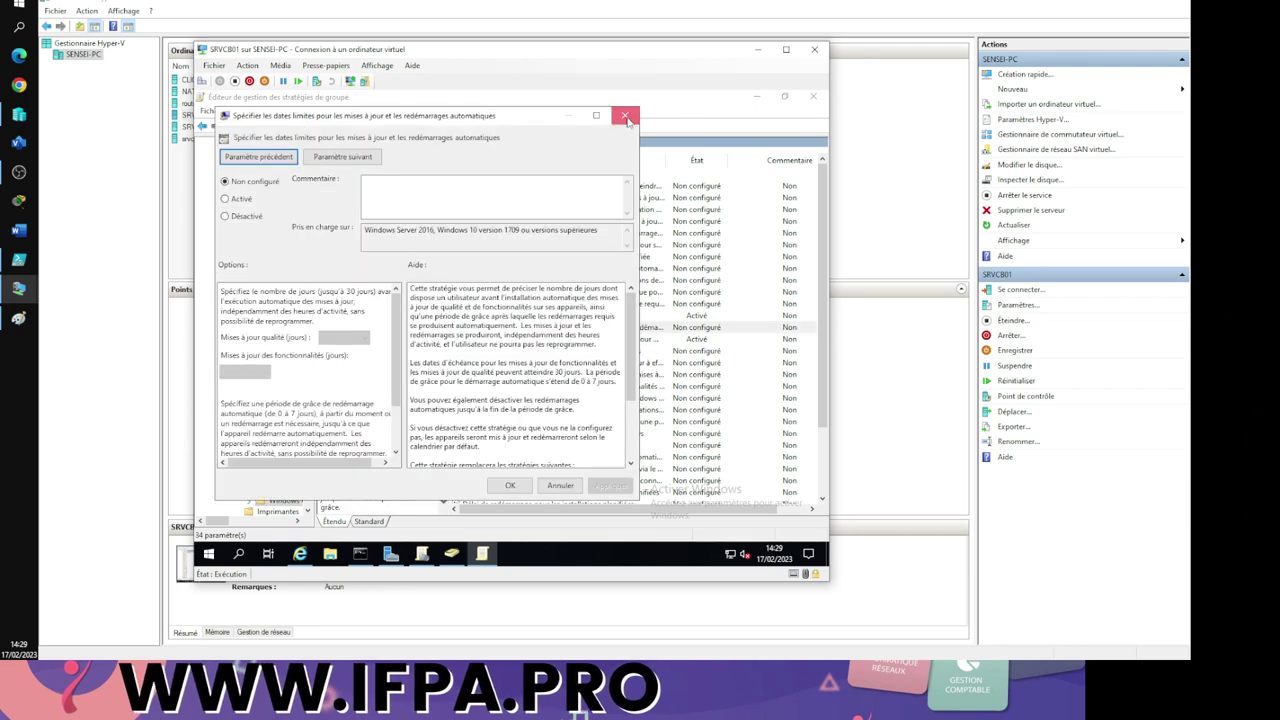
{"action": "left_click", "coordinate": [626, 118]}
{"action": "double_click", "coordinate": [636, 317]}
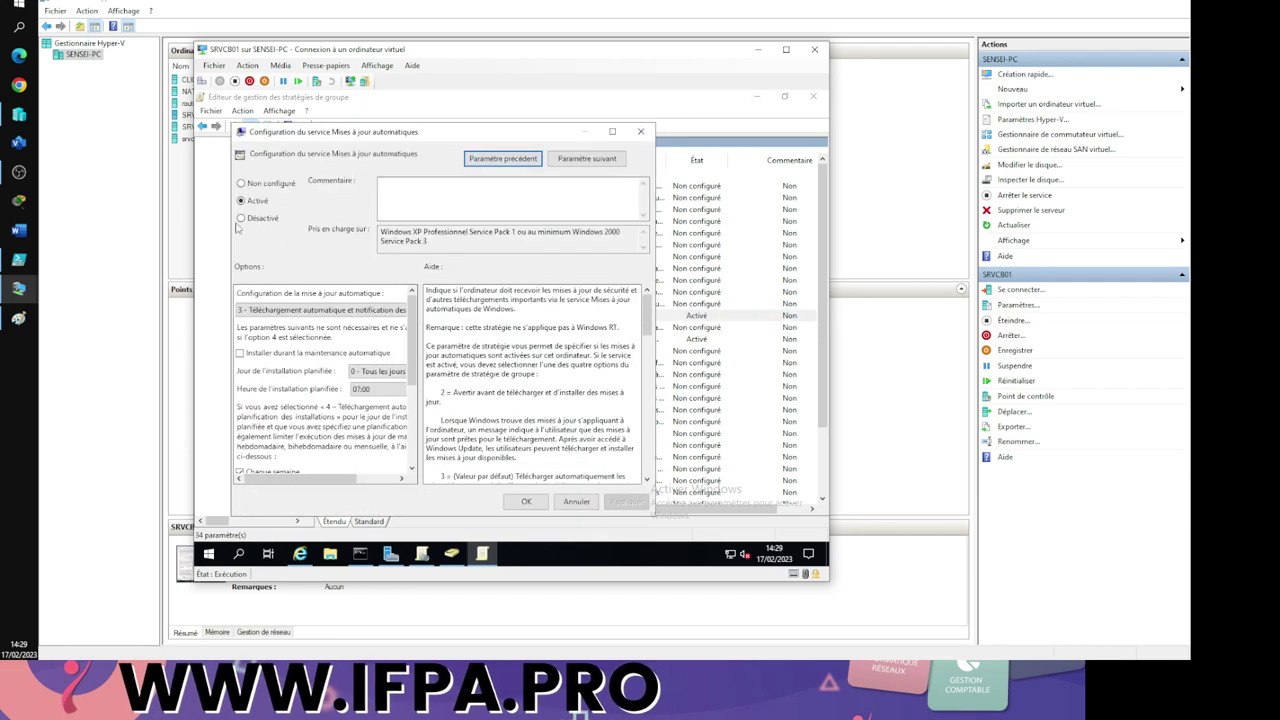
{"action": "left_click", "coordinate": [375, 389]}
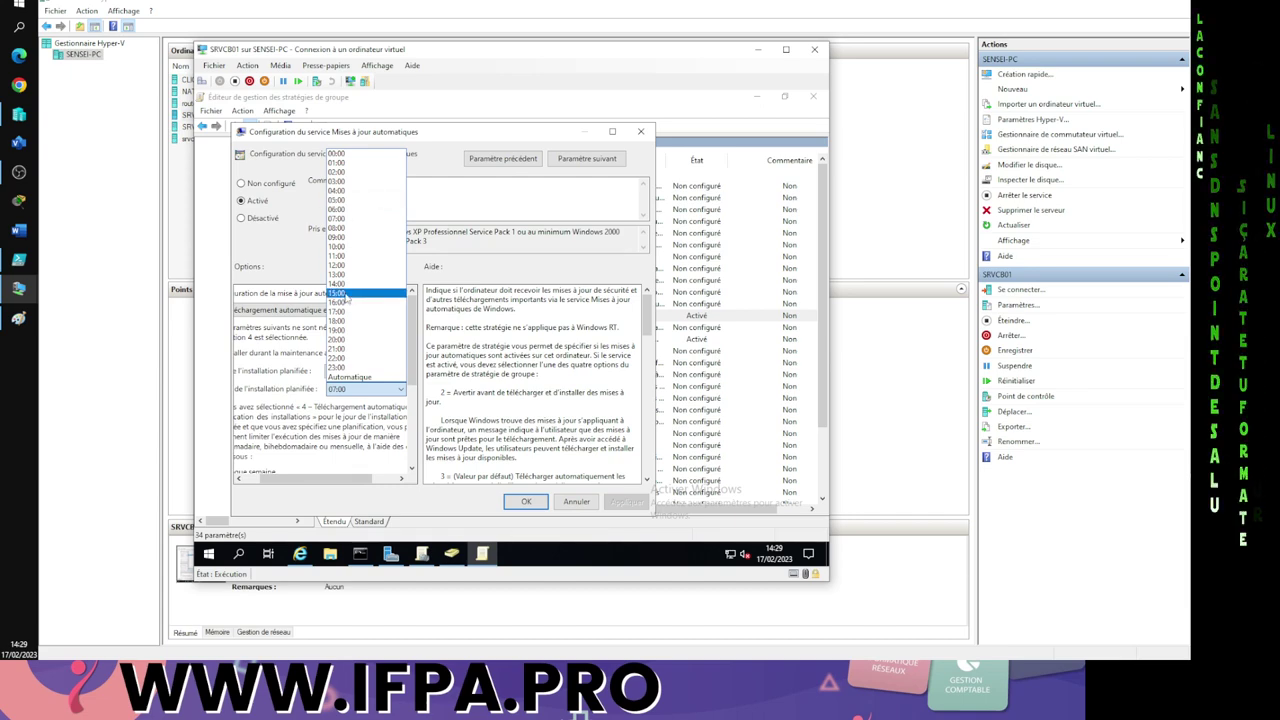
{"action": "left_click", "coordinate": [342, 295]}
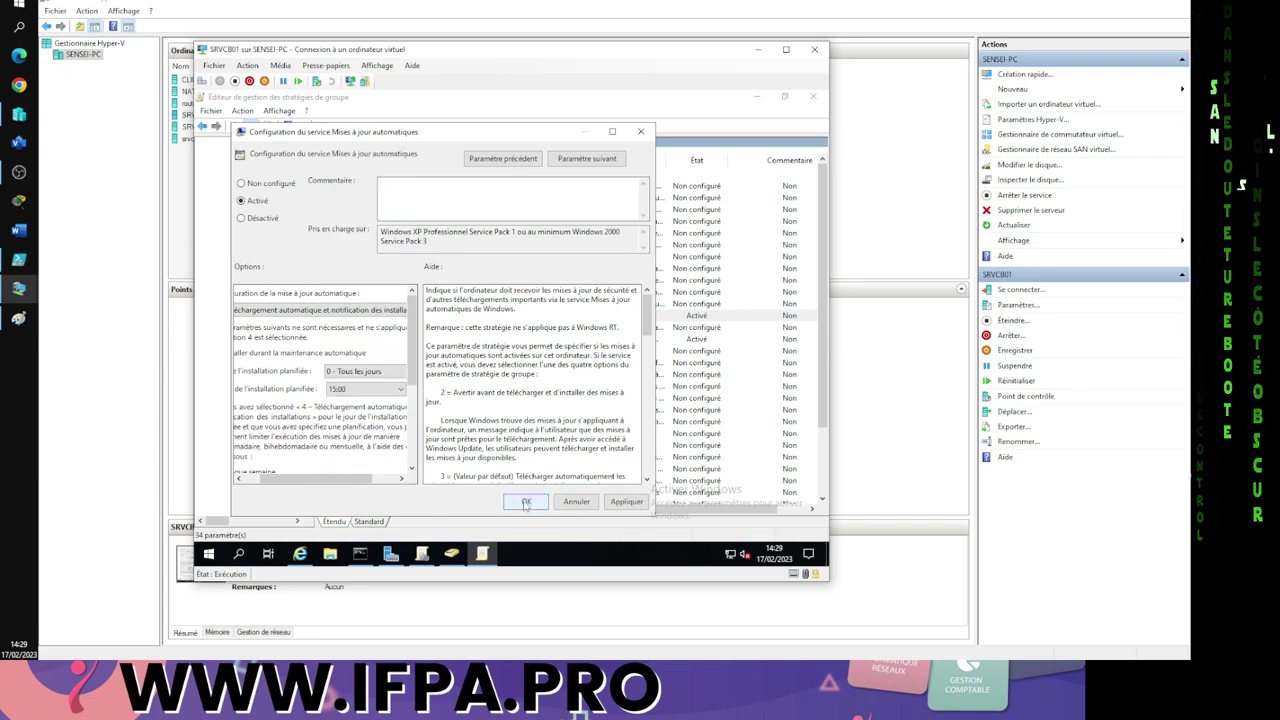
{"action": "left_click", "coordinate": [526, 503]}
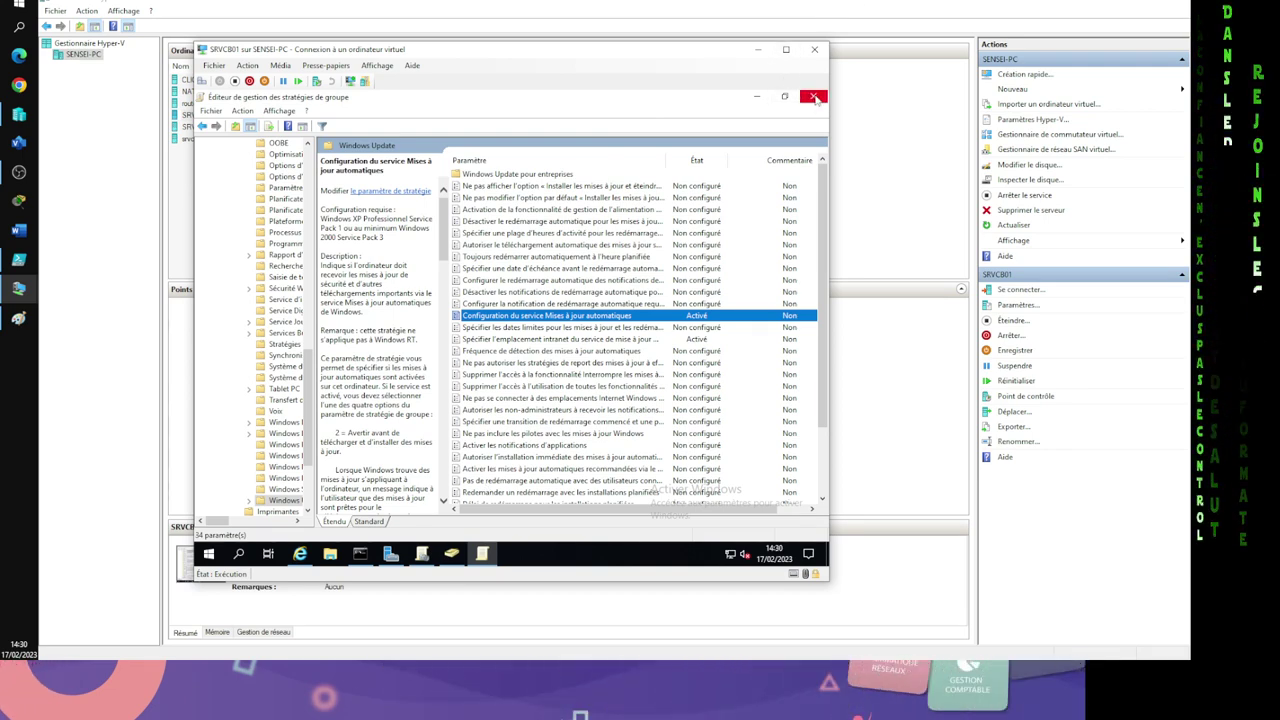
{"action": "left_click", "coordinate": [814, 97]}
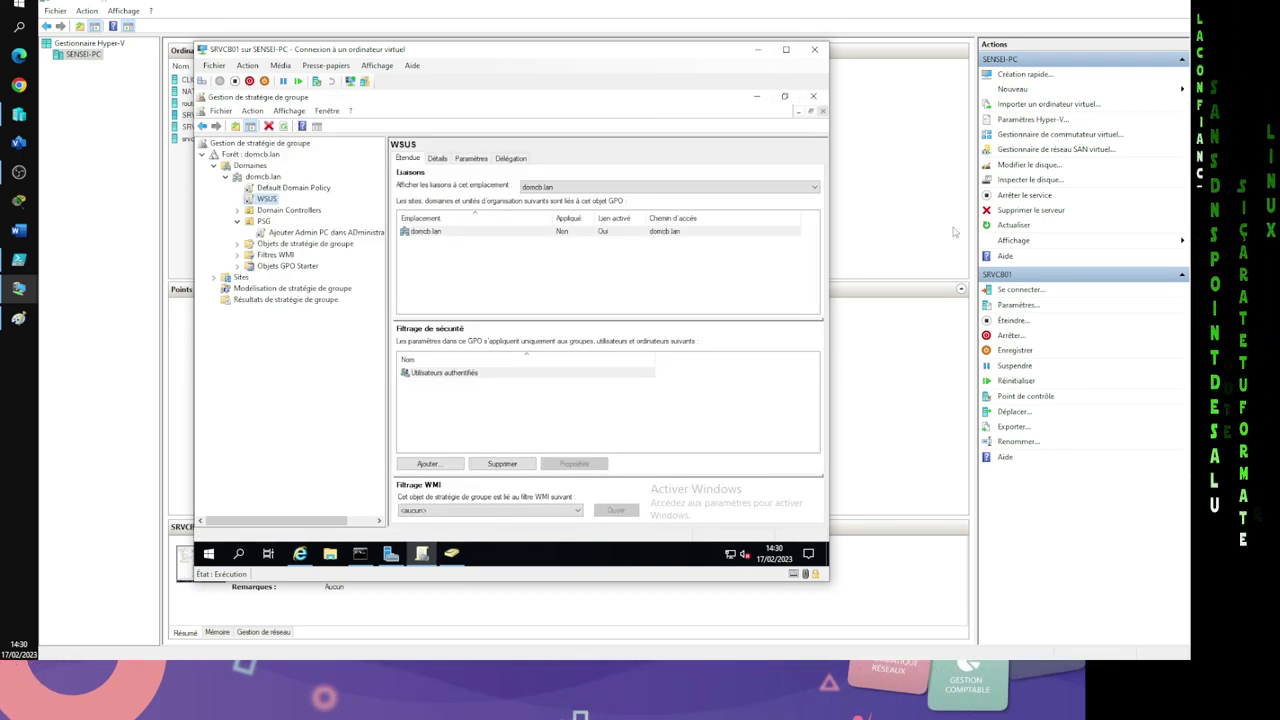
{"action": "left_click", "coordinate": [952, 226]}
- On CLICB01, run gpupdate /force in an elevated Command Prompt, then close it
{"action": "double_click", "coordinate": [197, 80]}
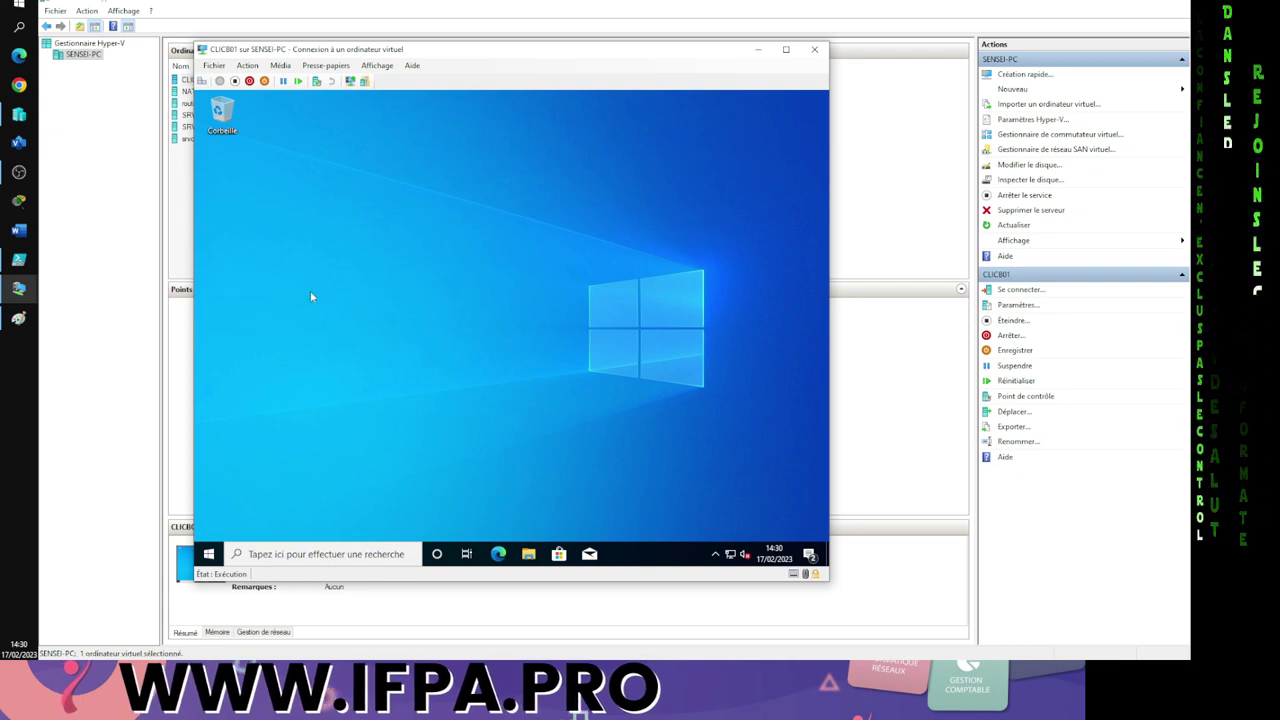
{"action": "key", "text": "super"}
{"action": "type", "text": "cmd"}
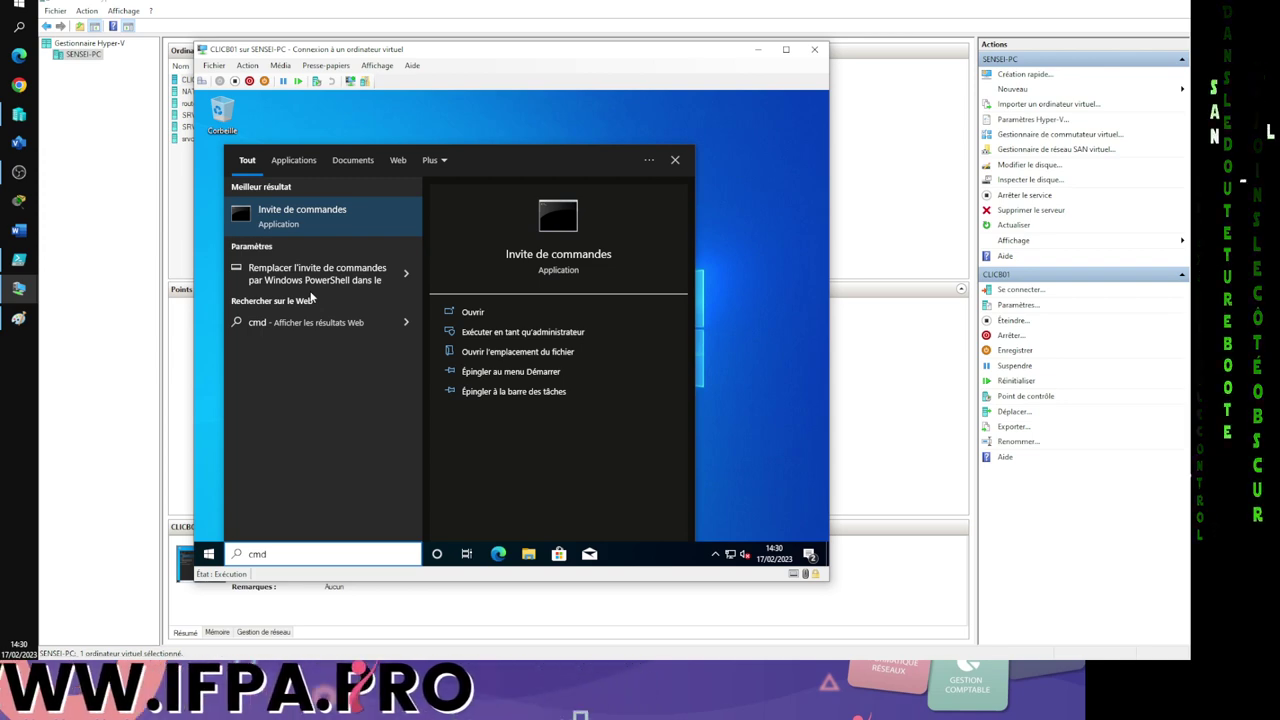
{"action": "key", "text": "ctrl+shift+Return"}
{"action": "key", "text": "Left"}
{"action": "key", "text": "Return"}
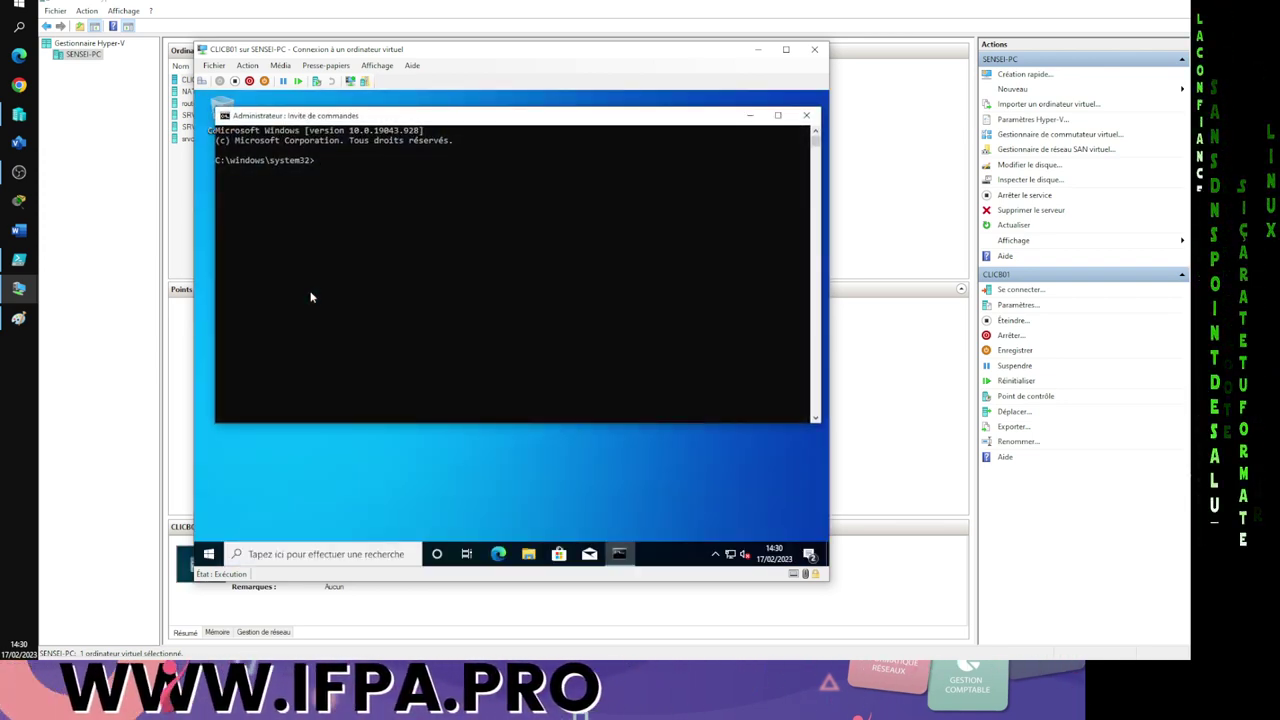
{"action": "type", "text": "gpupdat"}
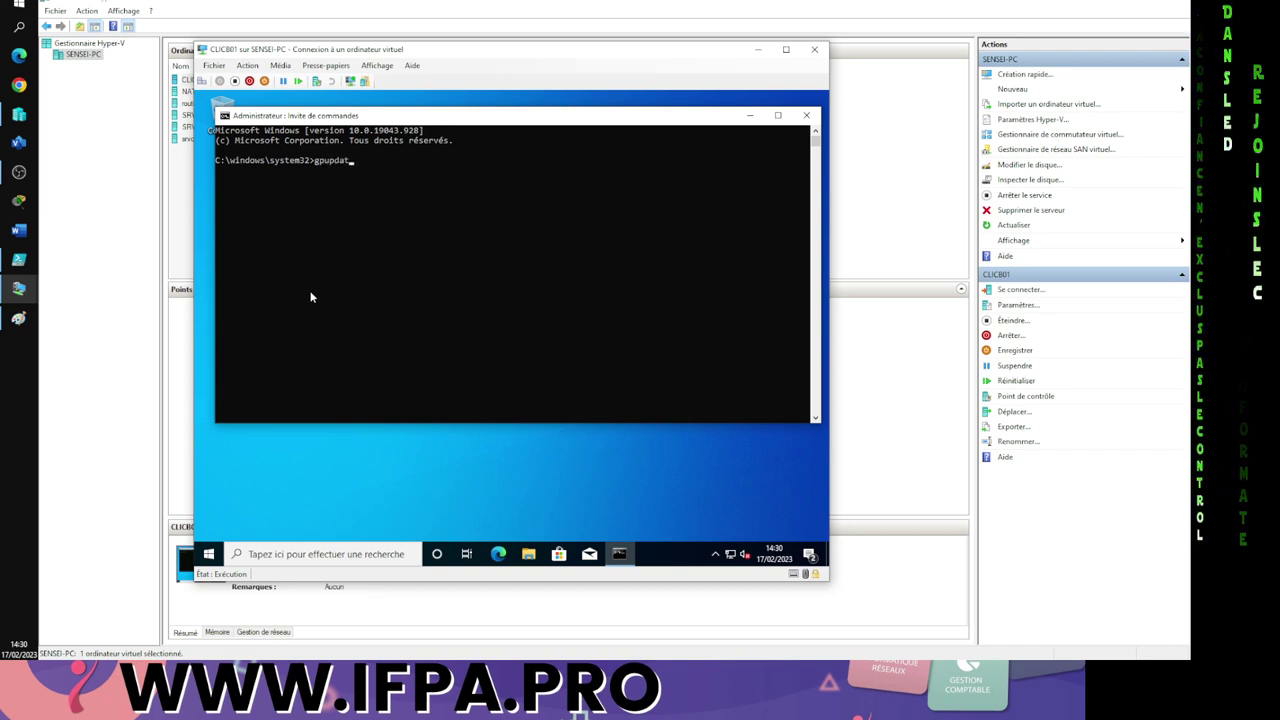
{"action": "type", "text": "e /force"}
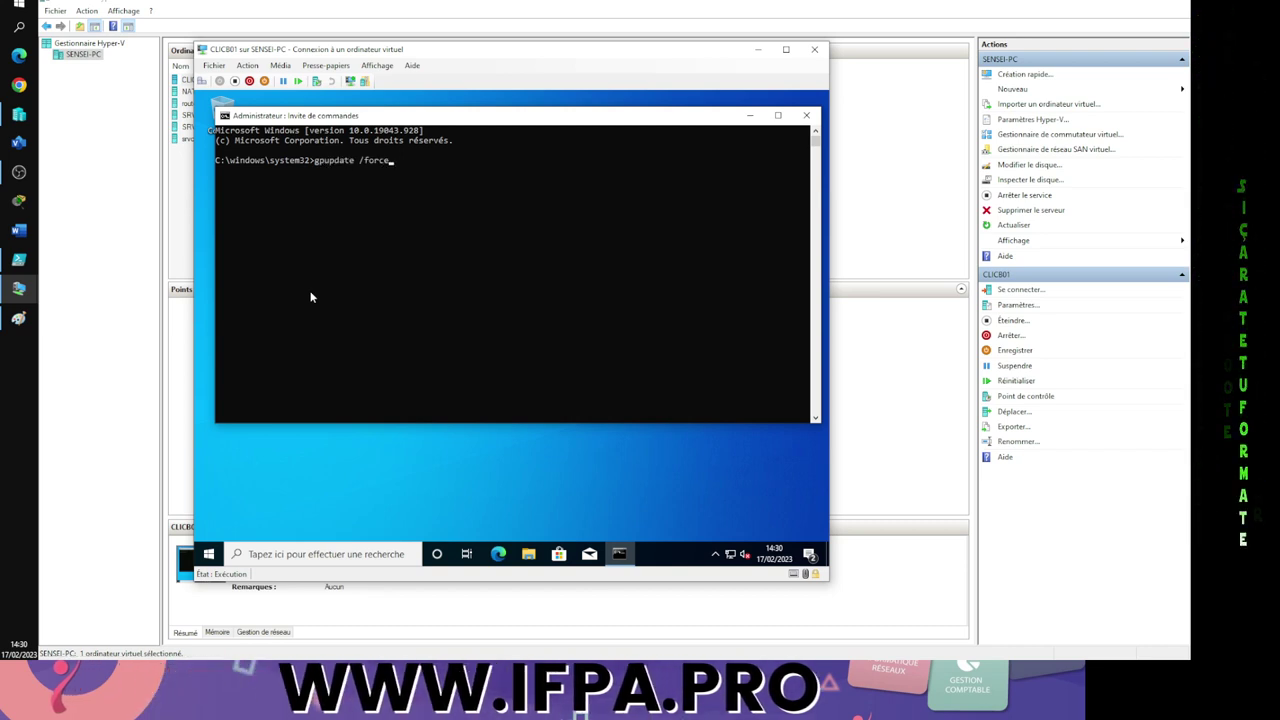
{"action": "key", "text": "Return"}
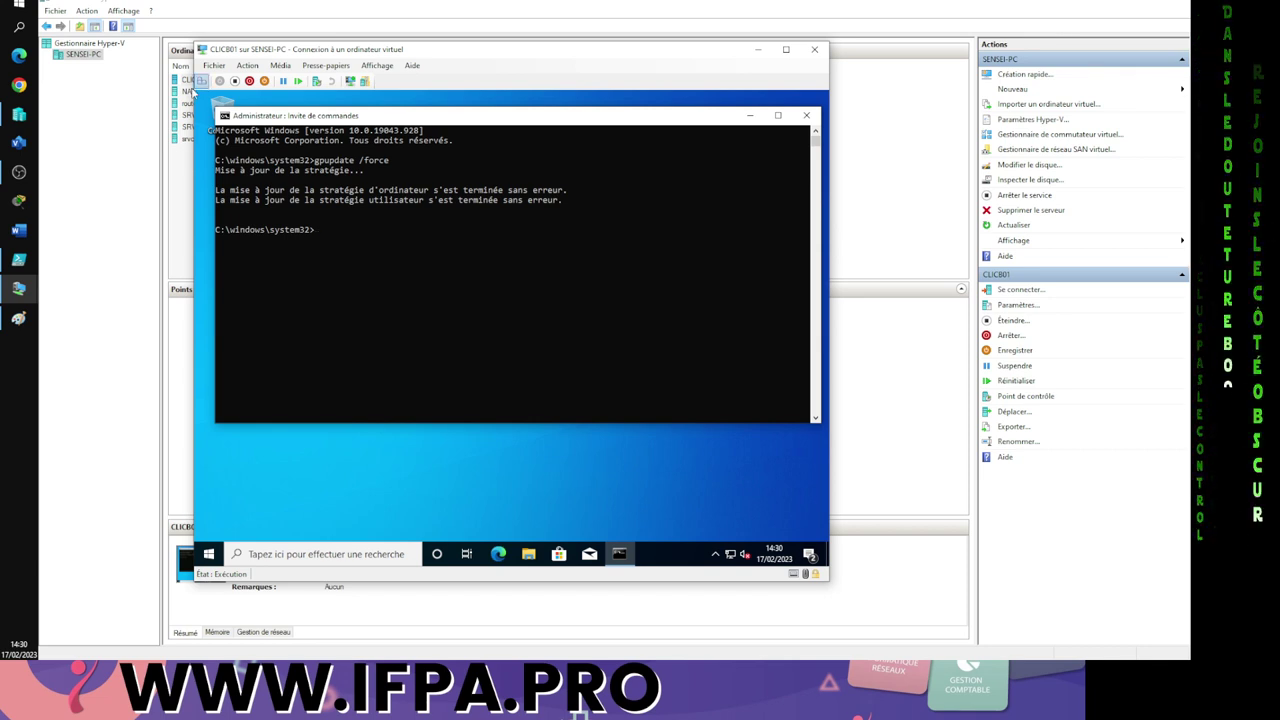
{"action": "left_click", "coordinate": [808, 114]}
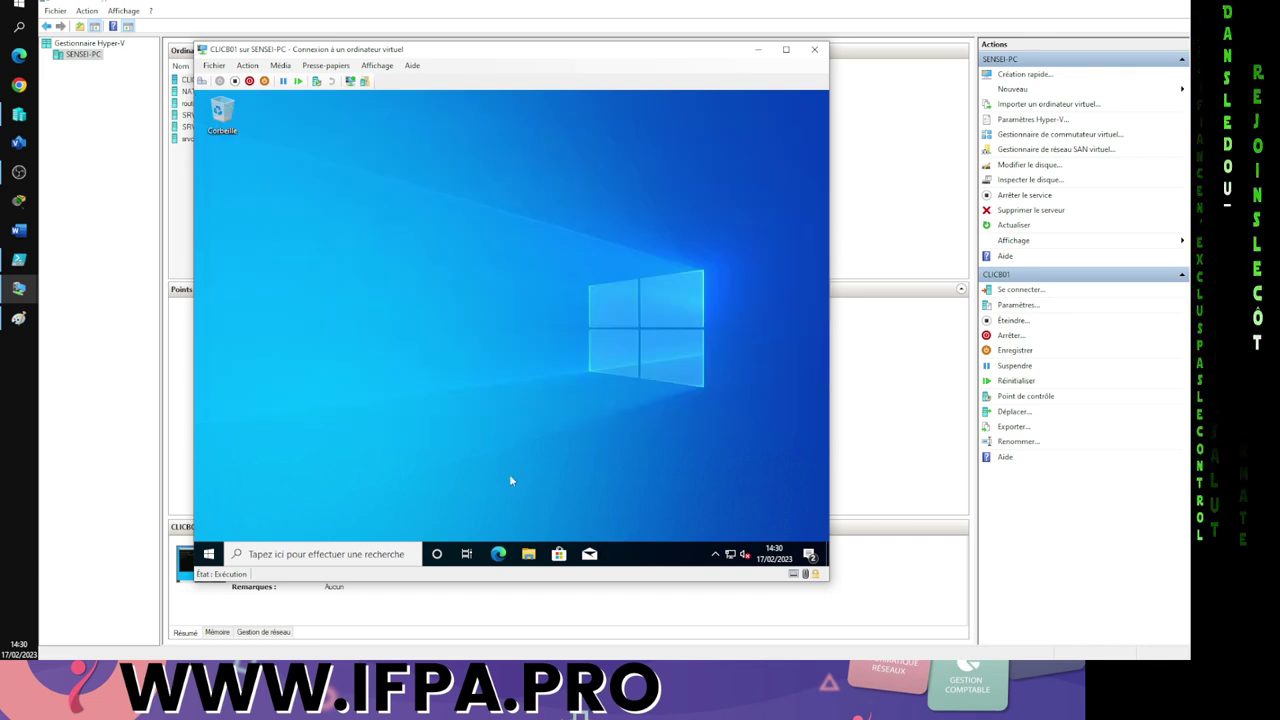
- Restart CLICB01, sign back in with the administrator password, and return to the VM list
{"action": "right_click", "coordinate": [212, 552]}
{"action": "mouse_move", "coordinate": [286, 514]}
{"action": "left_click", "coordinate": [440, 515]}
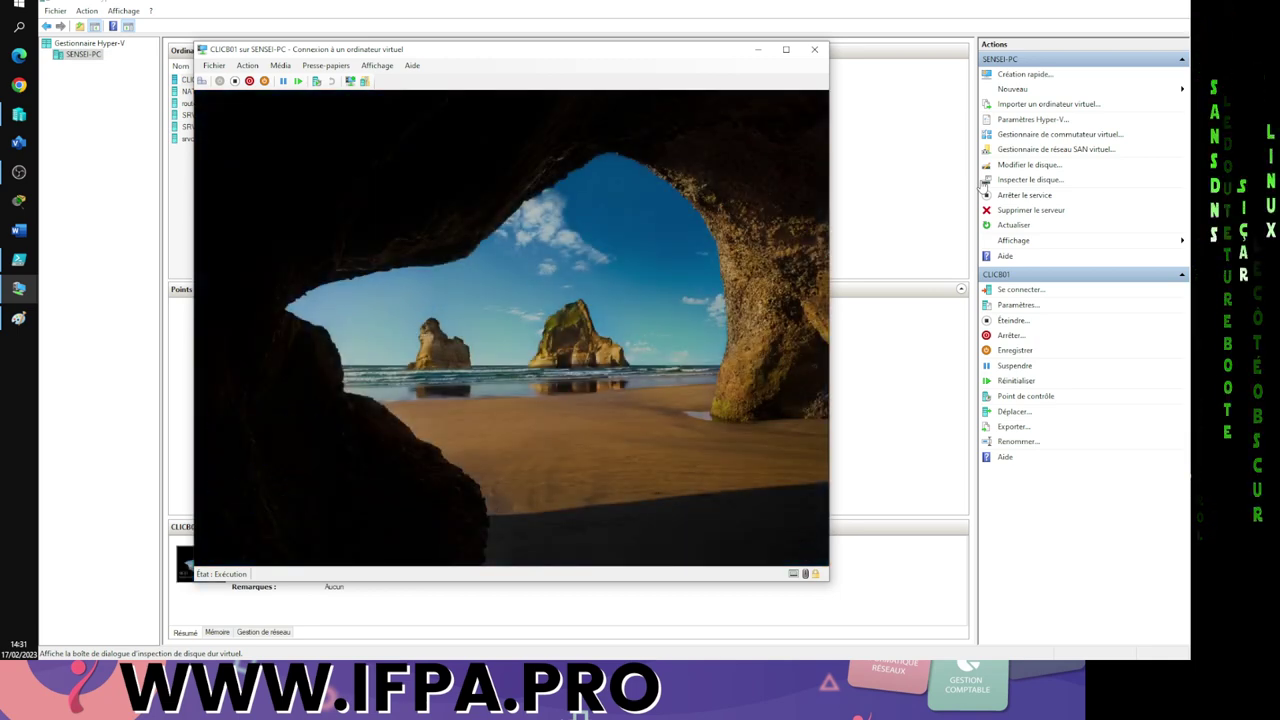
{"action": "type", "text": "••"}
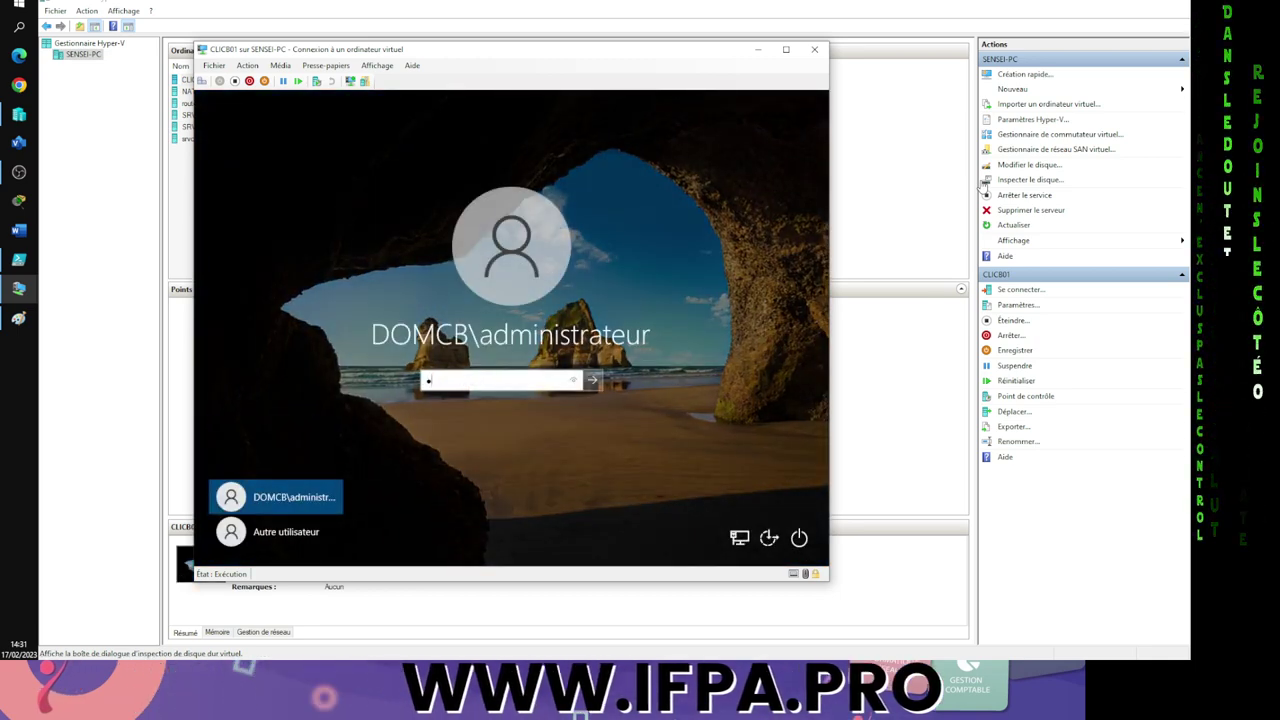
{"action": "type", "text": "•••"}
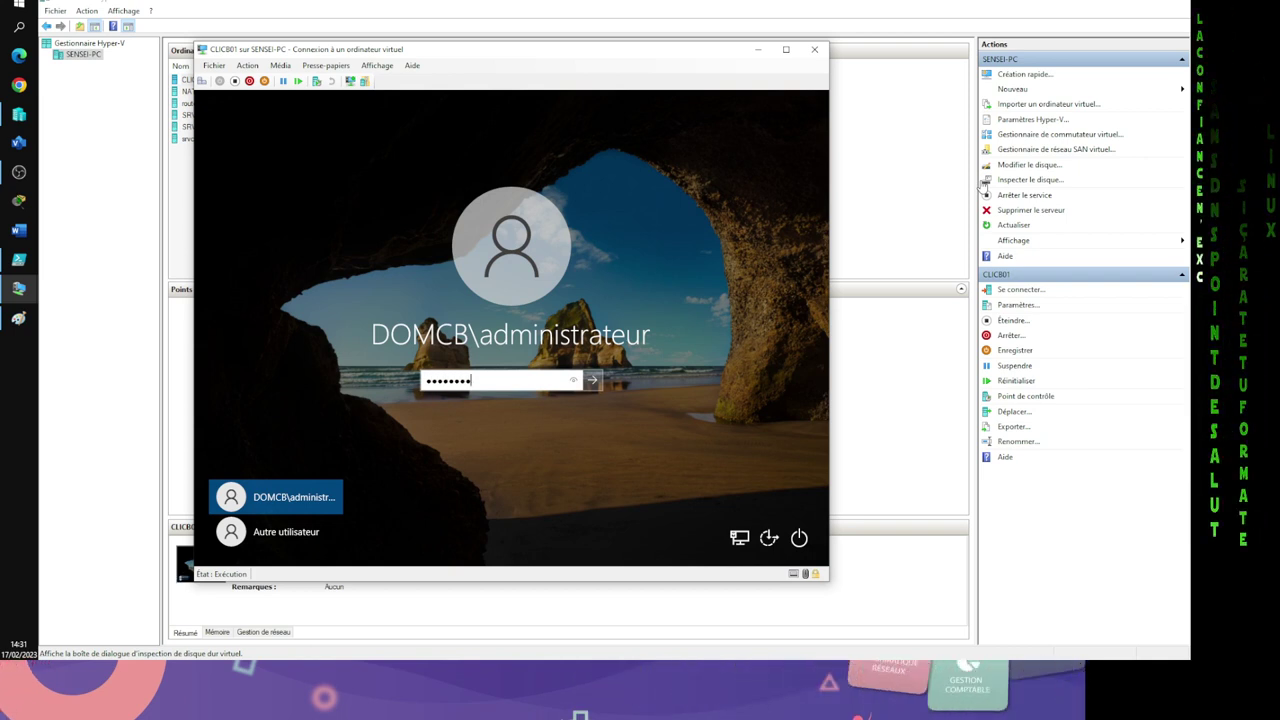
{"action": "type", "text": "•••"}
{"action": "key", "text": "Return"}
{"action": "left_click", "coordinate": [88, 226]}
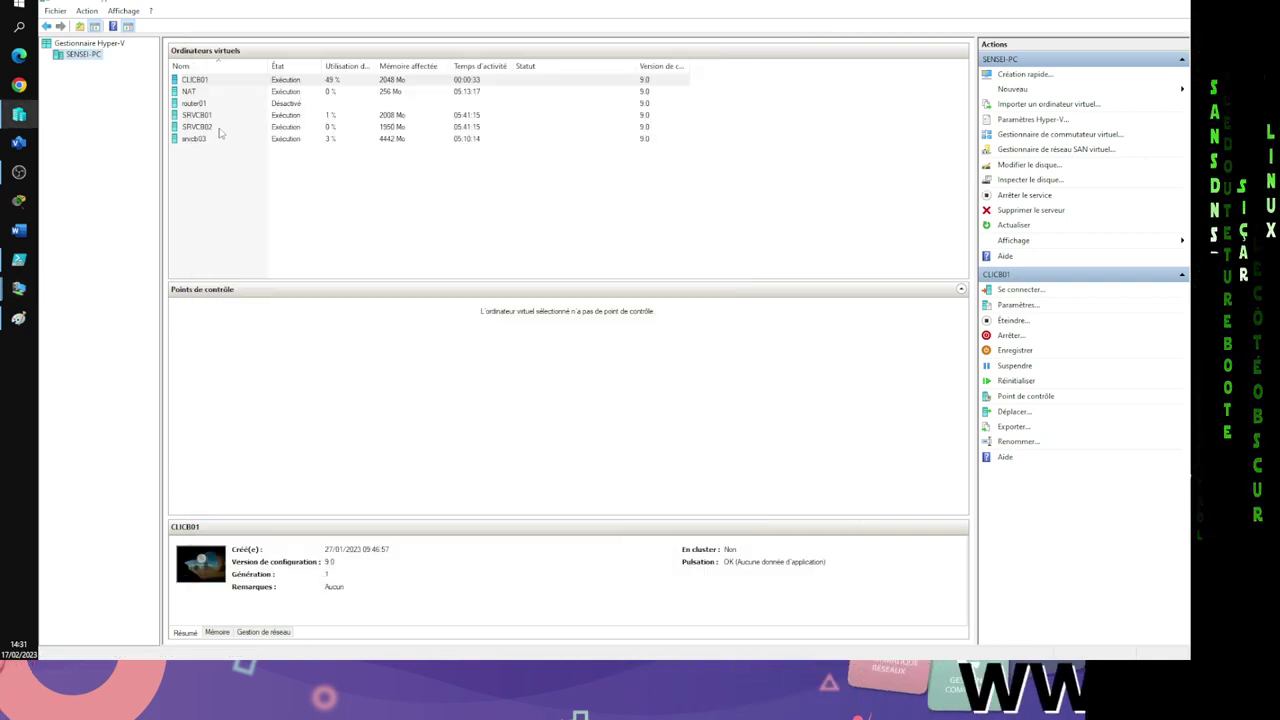
- On srvcb03, show computers of every status and review groups, synchronisation history and all updates
{"action": "double_click", "coordinate": [197, 139]}
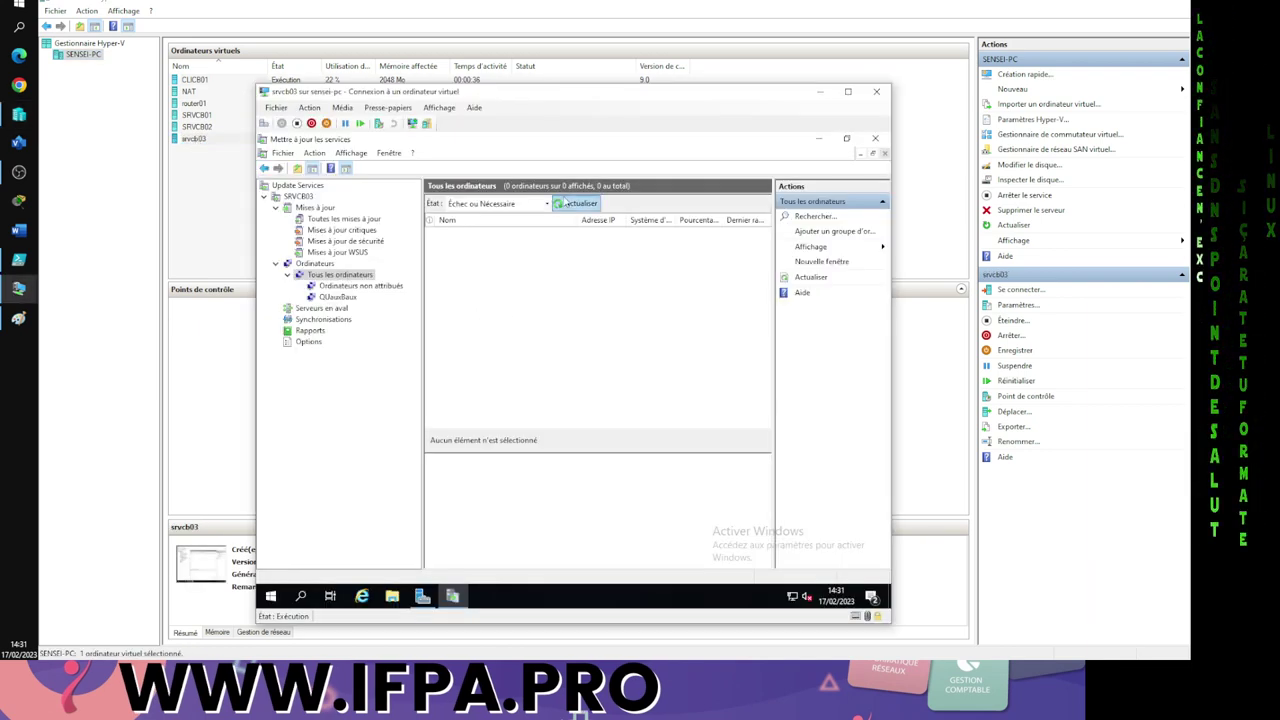
{"action": "left_click", "coordinate": [548, 204]}
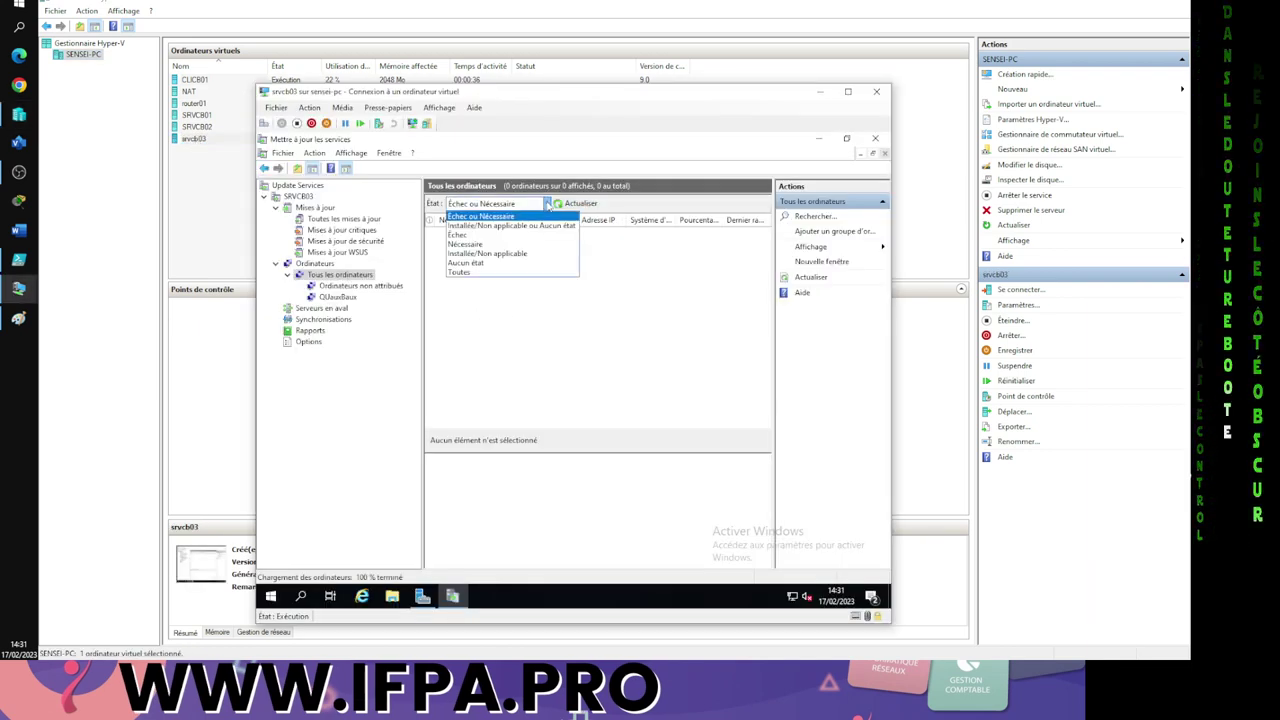
{"action": "left_click", "coordinate": [468, 278]}
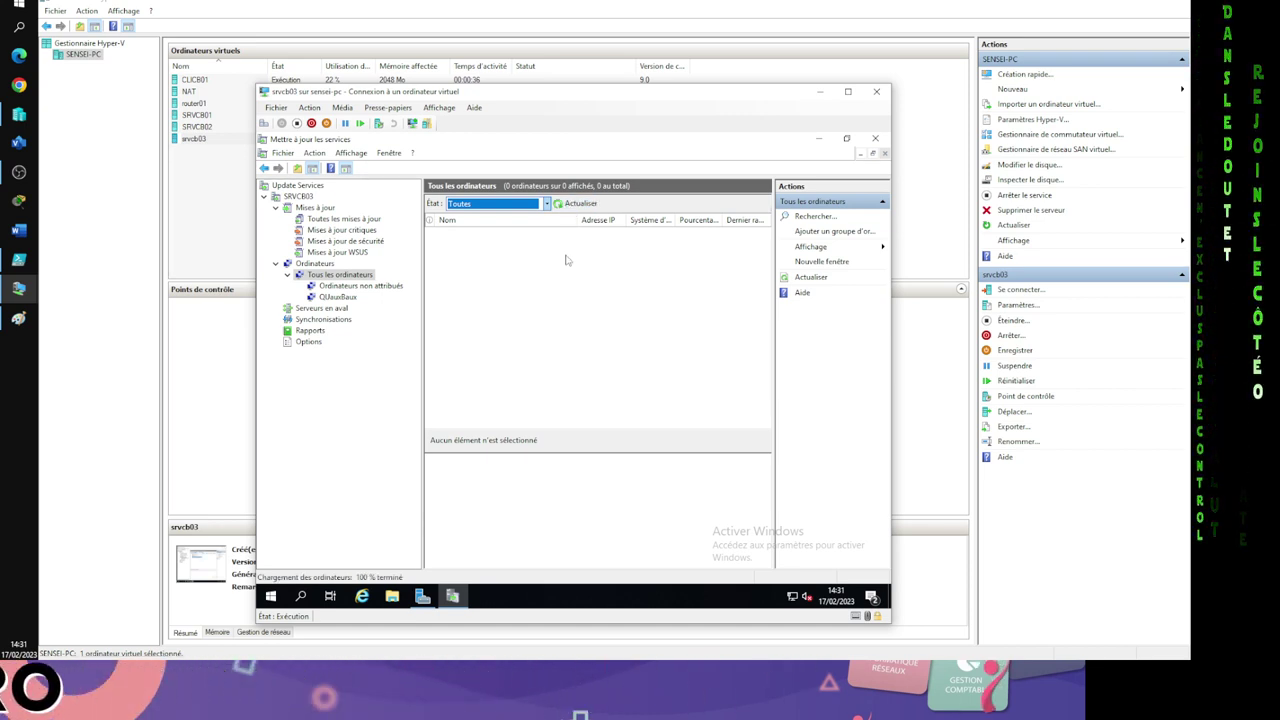
{"action": "left_click", "coordinate": [336, 298]}
{"action": "left_click", "coordinate": [355, 286]}
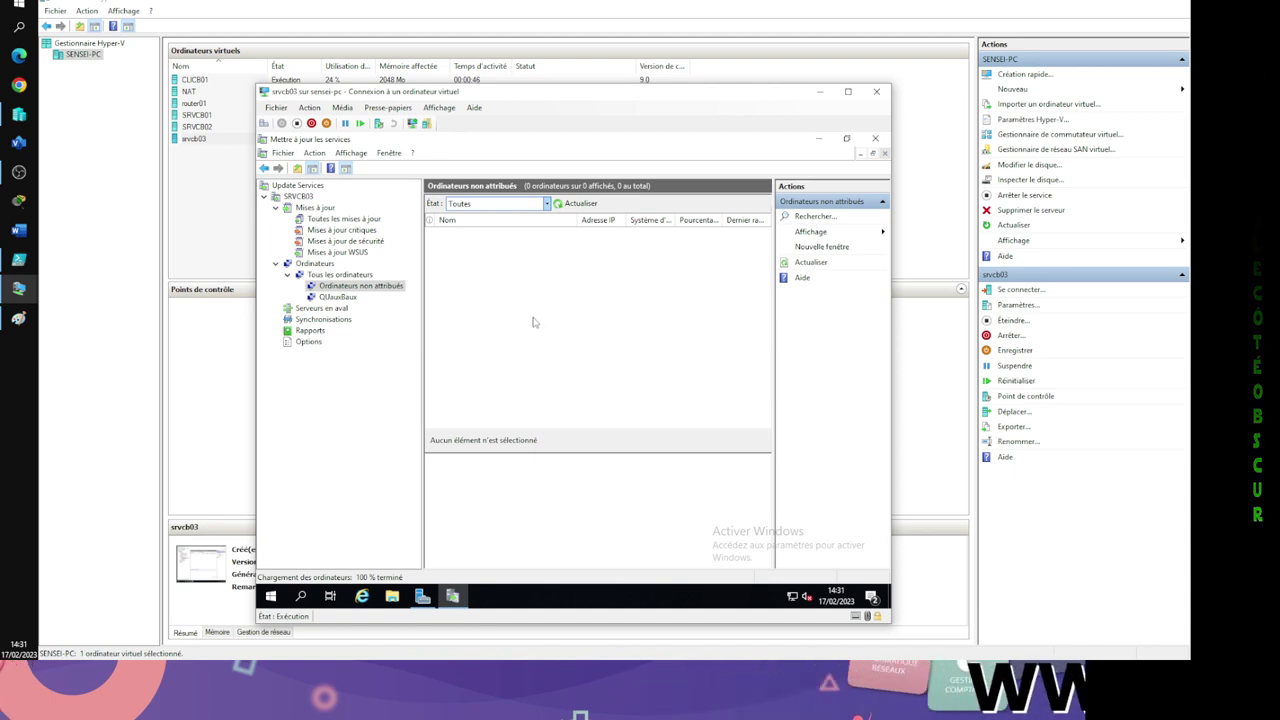
{"action": "left_click", "coordinate": [300, 318]}
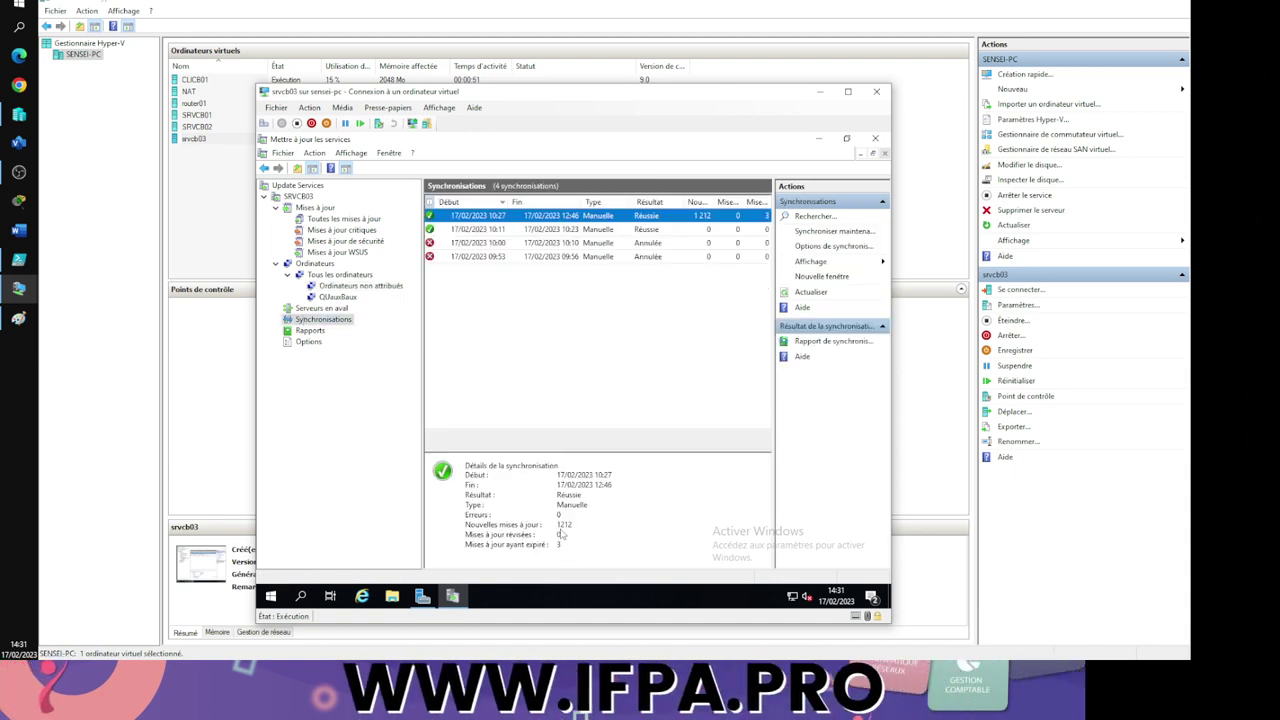
{"action": "left_click", "coordinate": [487, 229]}
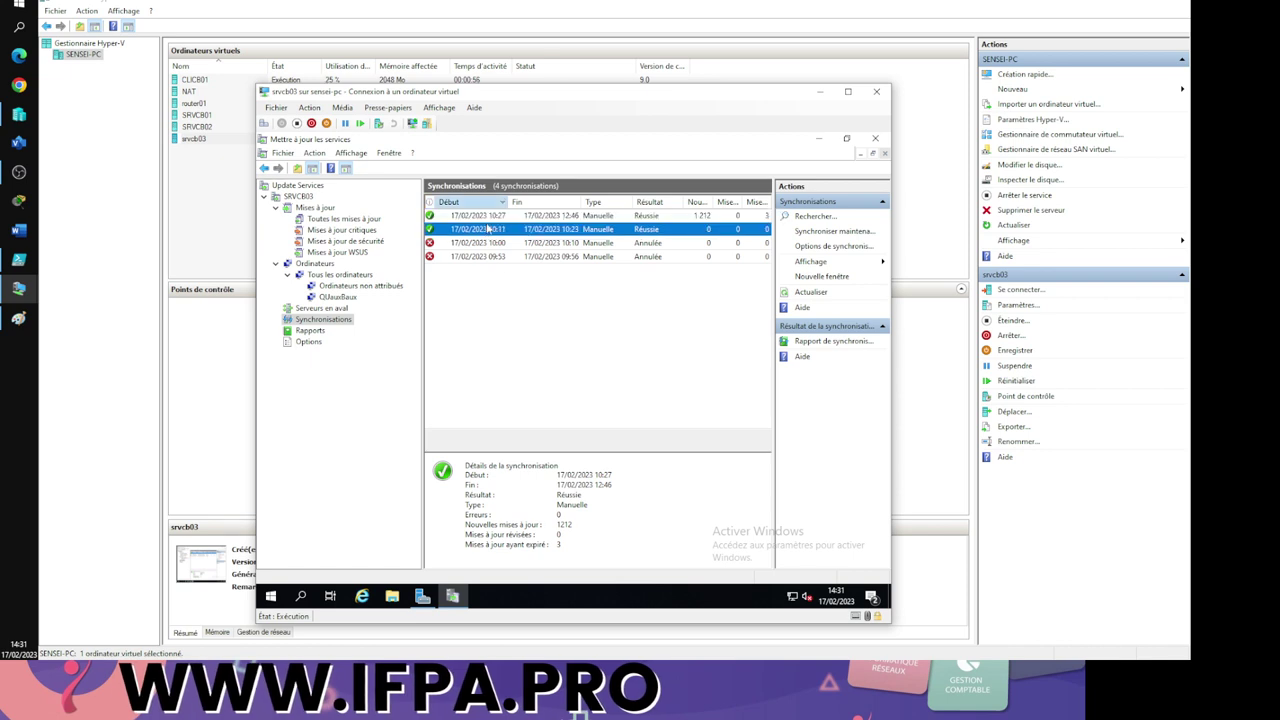
{"action": "left_click", "coordinate": [326, 222]}
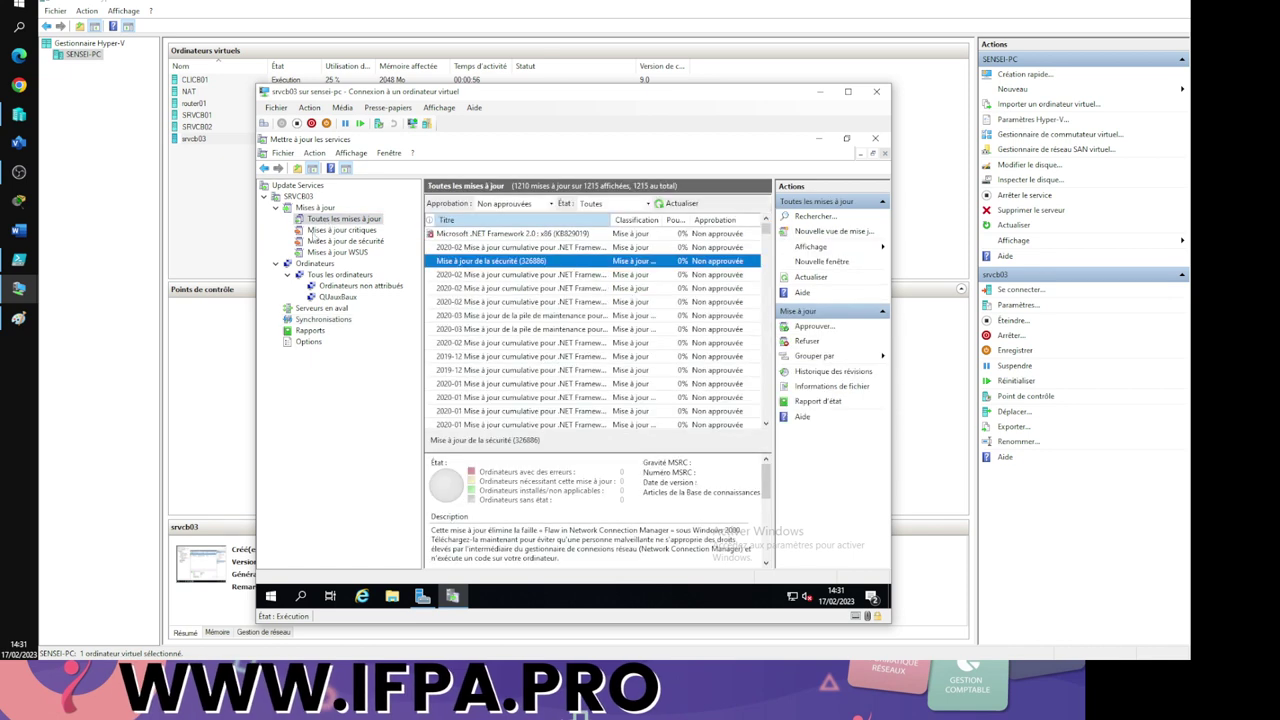
- Refresh Ordinateurs non attribués under Aucun état and Toutes filters (still empty), then open CLICB01
{"action": "left_click", "coordinate": [337, 289]}
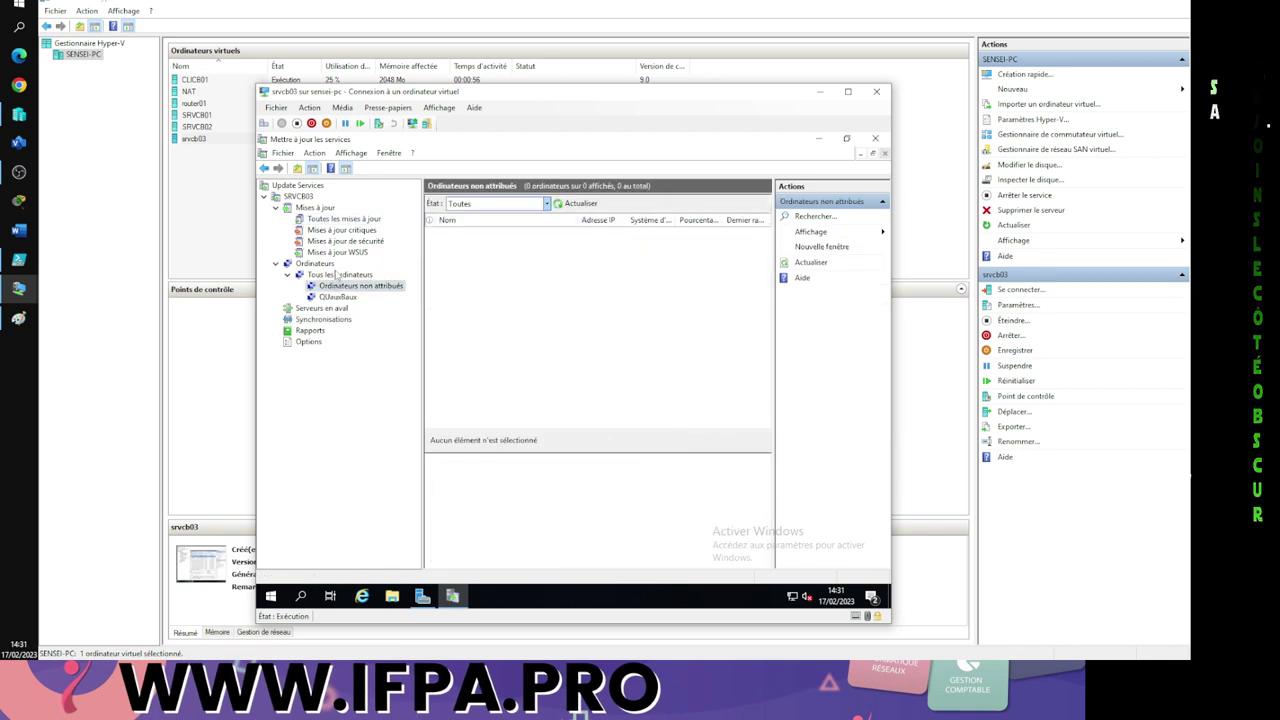
{"action": "left_click", "coordinate": [594, 203]}
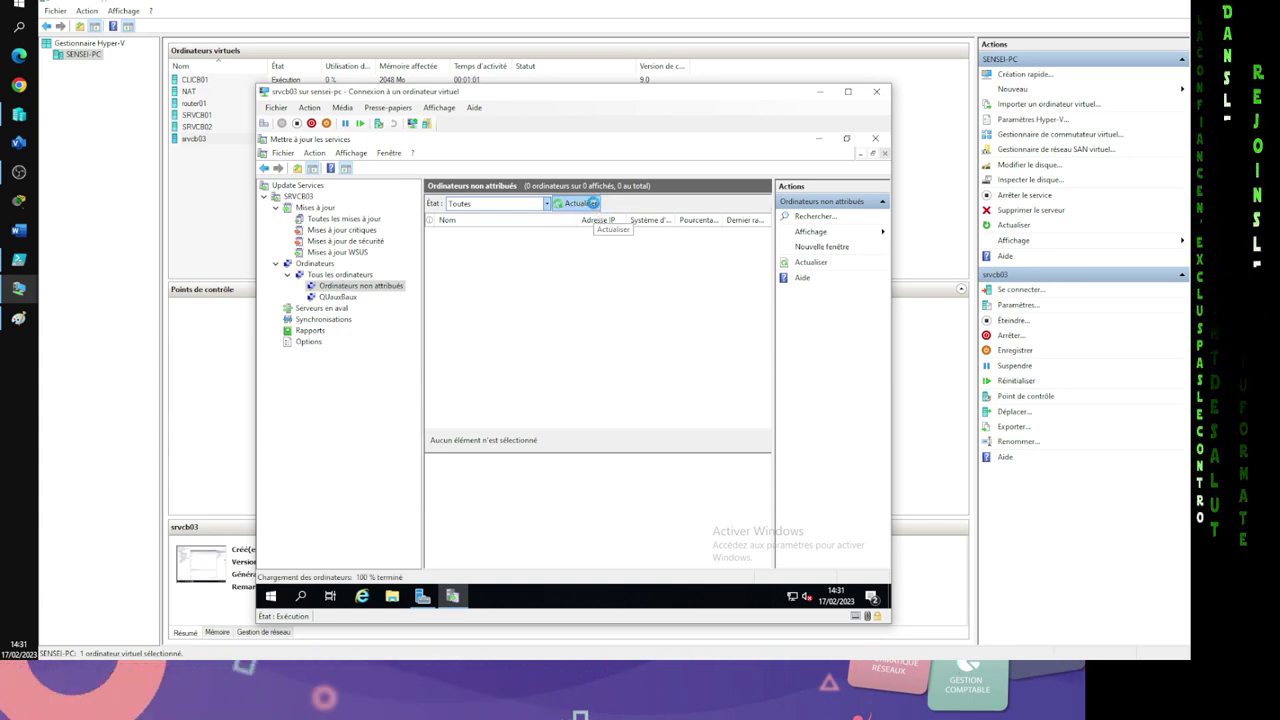
{"action": "left_click", "coordinate": [510, 204]}
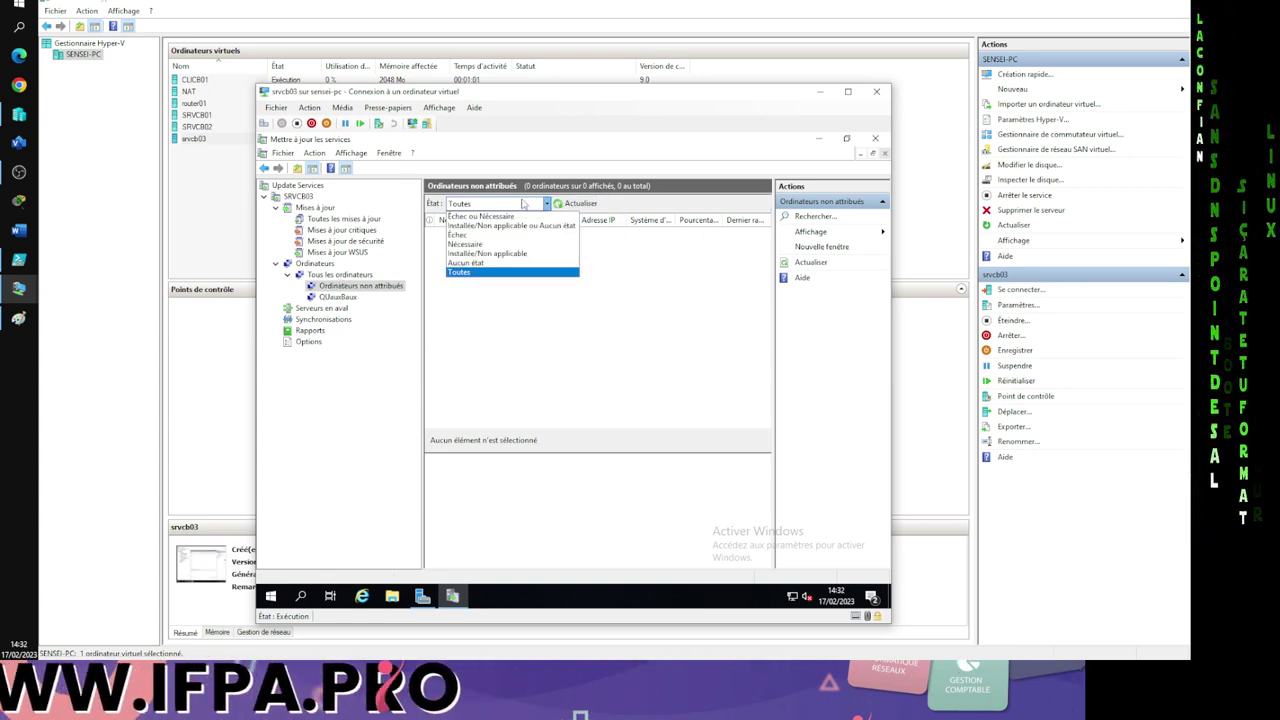
{"action": "left_click", "coordinate": [468, 262]}
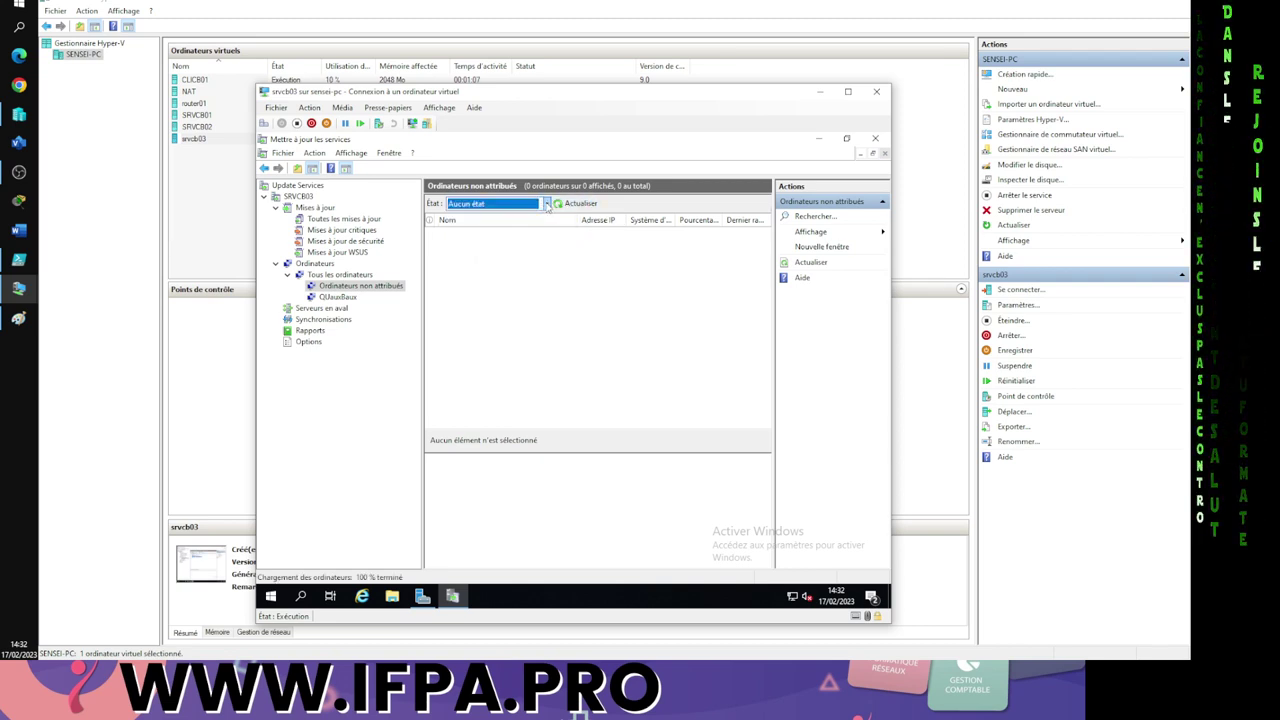
{"action": "left_click", "coordinate": [547, 204]}
{"action": "left_click", "coordinate": [470, 216]}
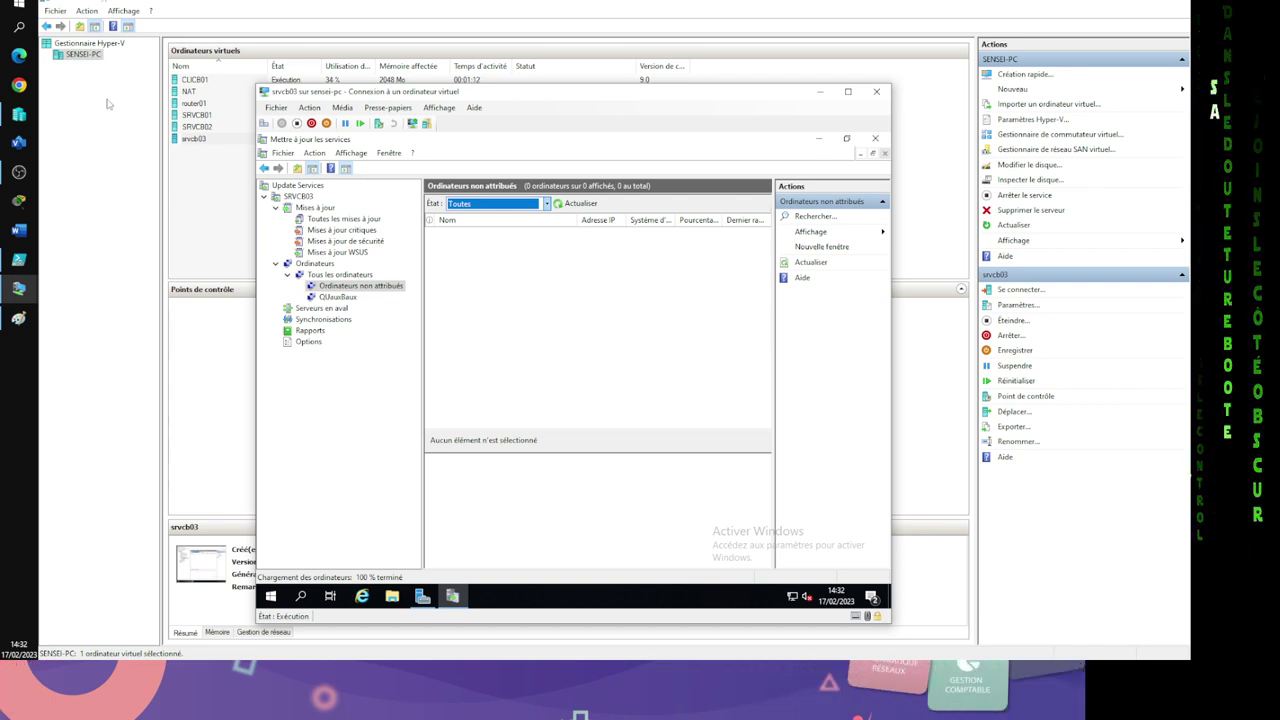
{"action": "double_click", "coordinate": [196, 80]}
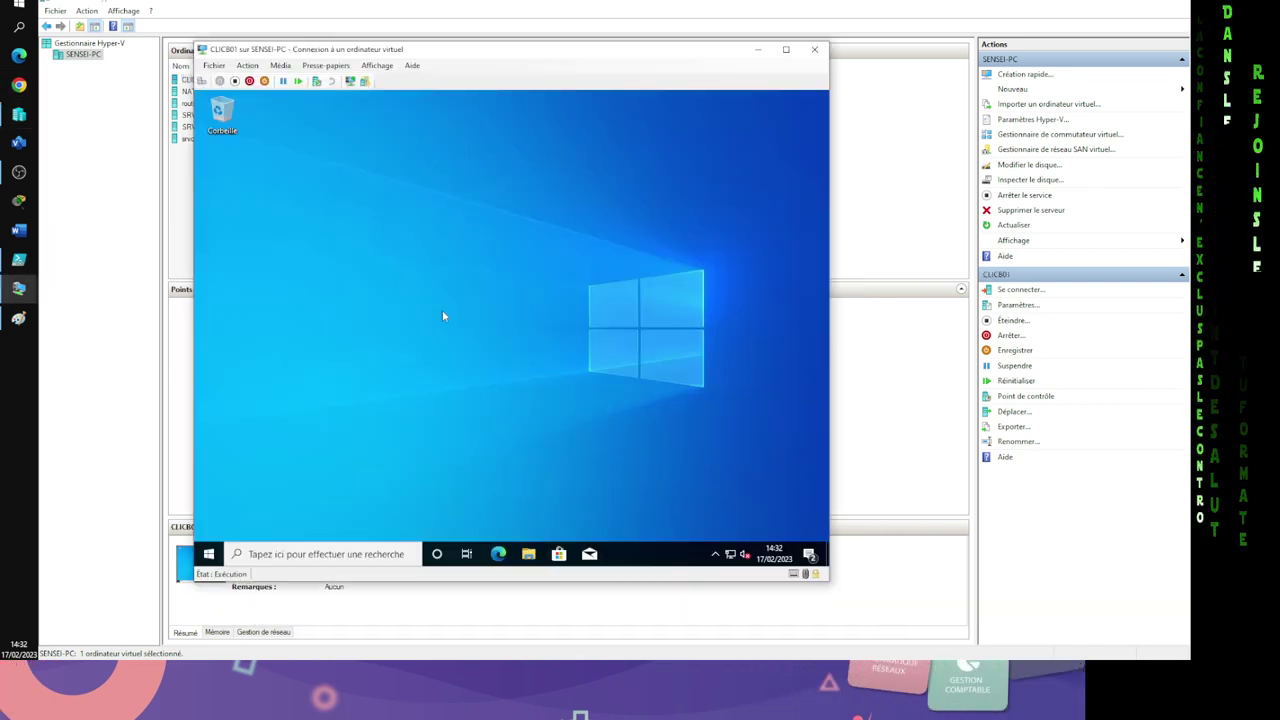
- On CLICB01, view the update policies configured under Paramètres > Mise à jour et sécurité
{"action": "left_click", "coordinate": [216, 553]}
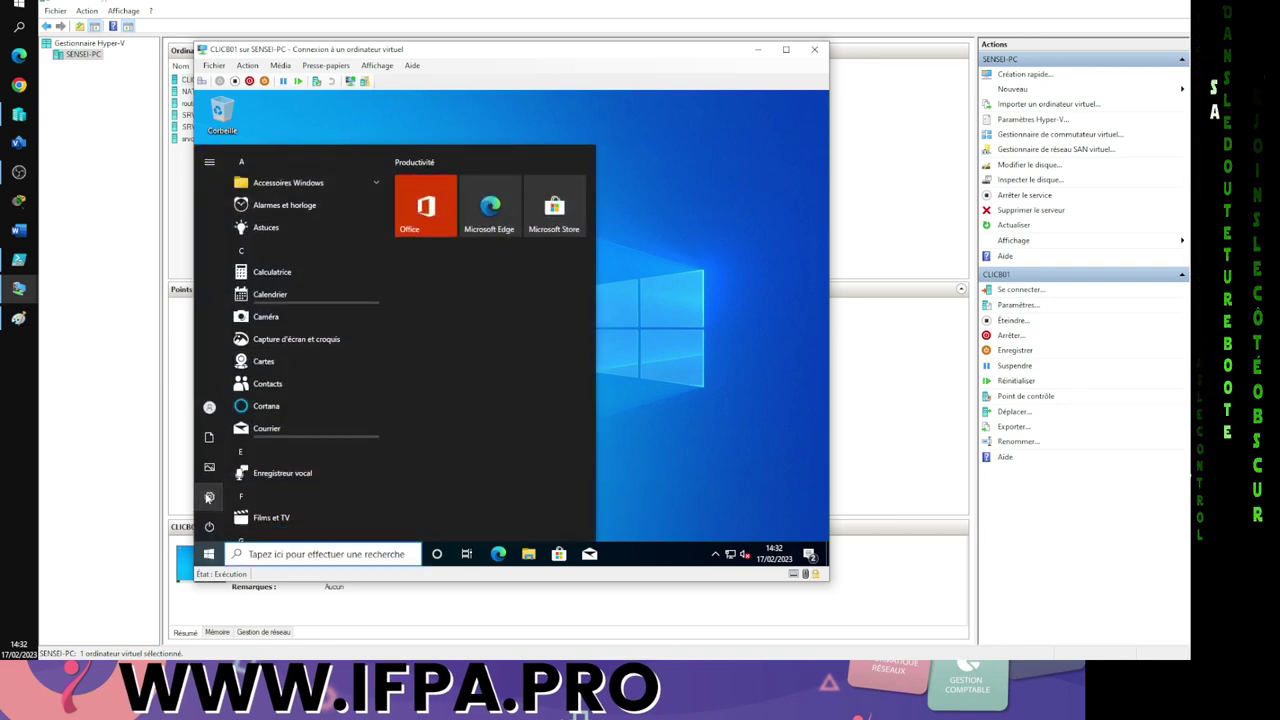
{"action": "left_click", "coordinate": [209, 497]}
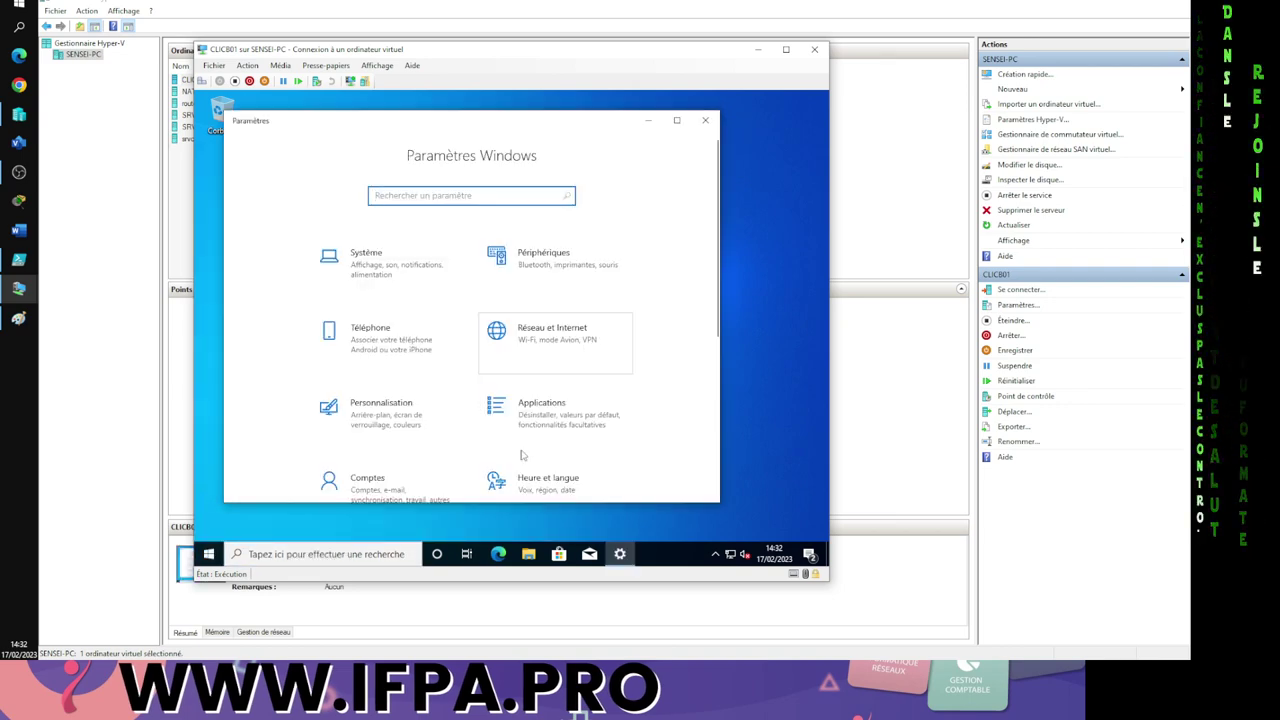
{"action": "scroll", "coordinate": [520, 455], "scroll_direction": "down", "scroll_amount": 5}
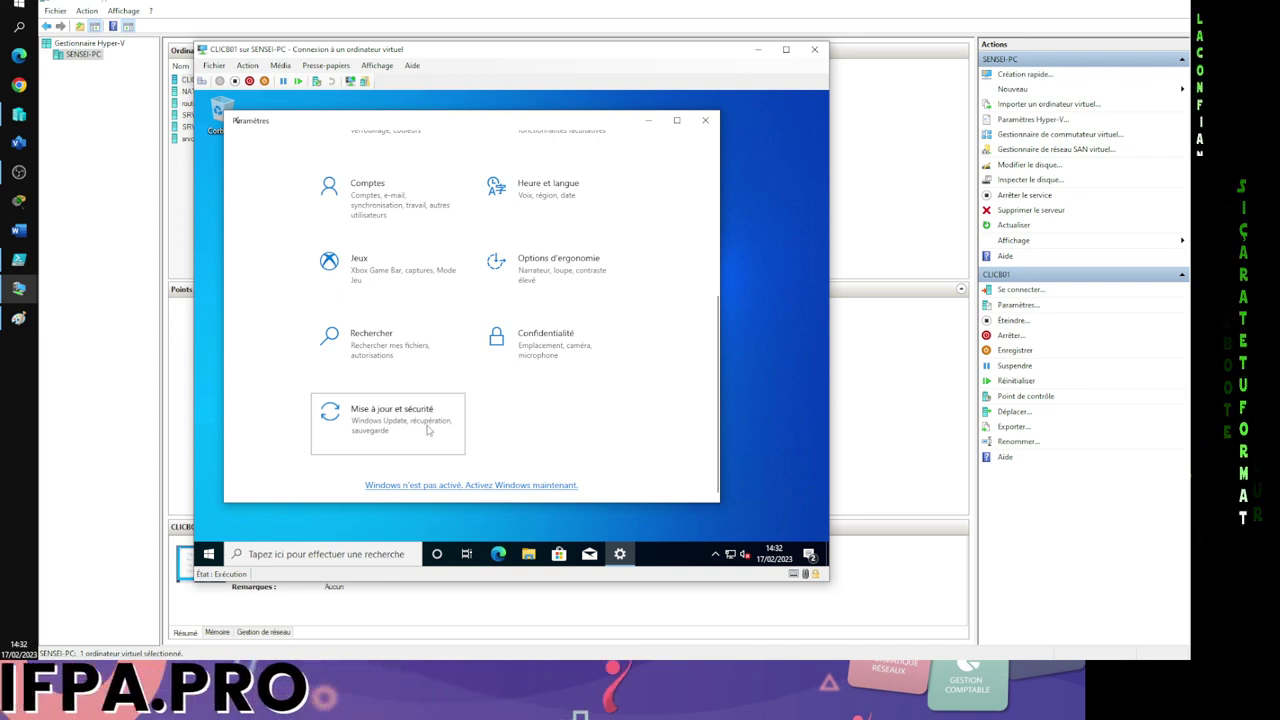
{"action": "left_click", "coordinate": [428, 430]}
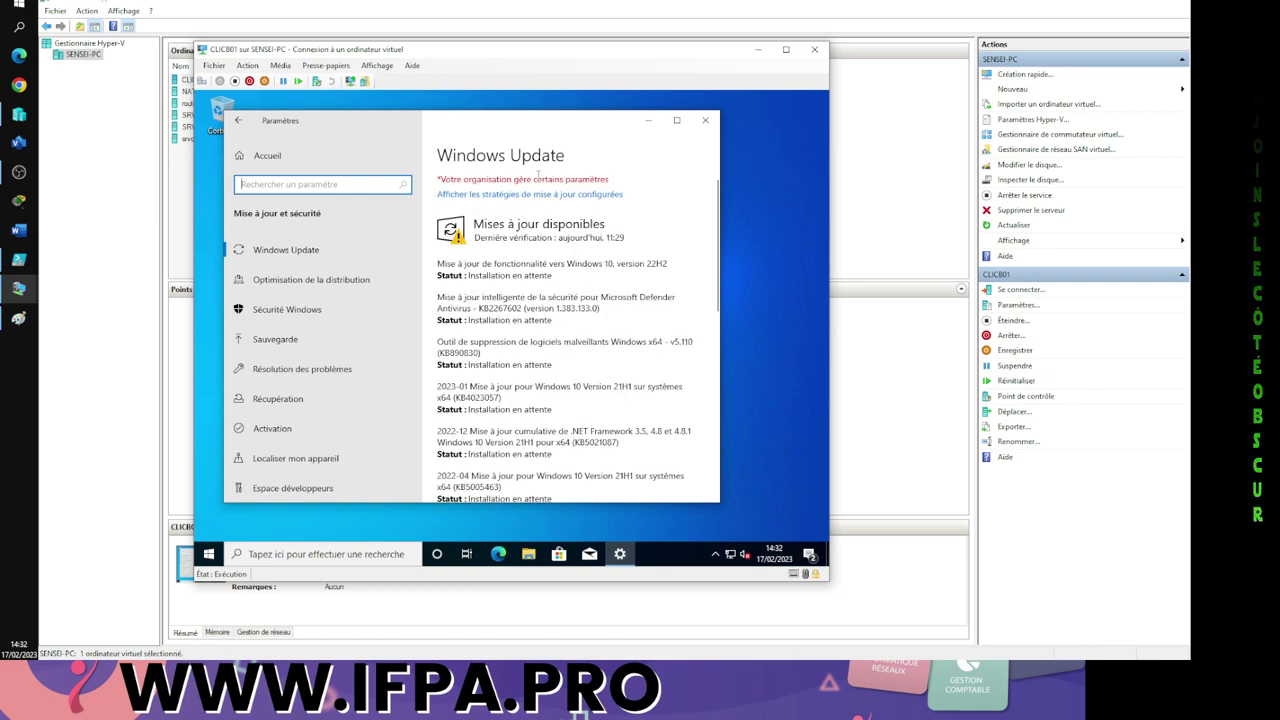
{"action": "left_click", "coordinate": [510, 196]}
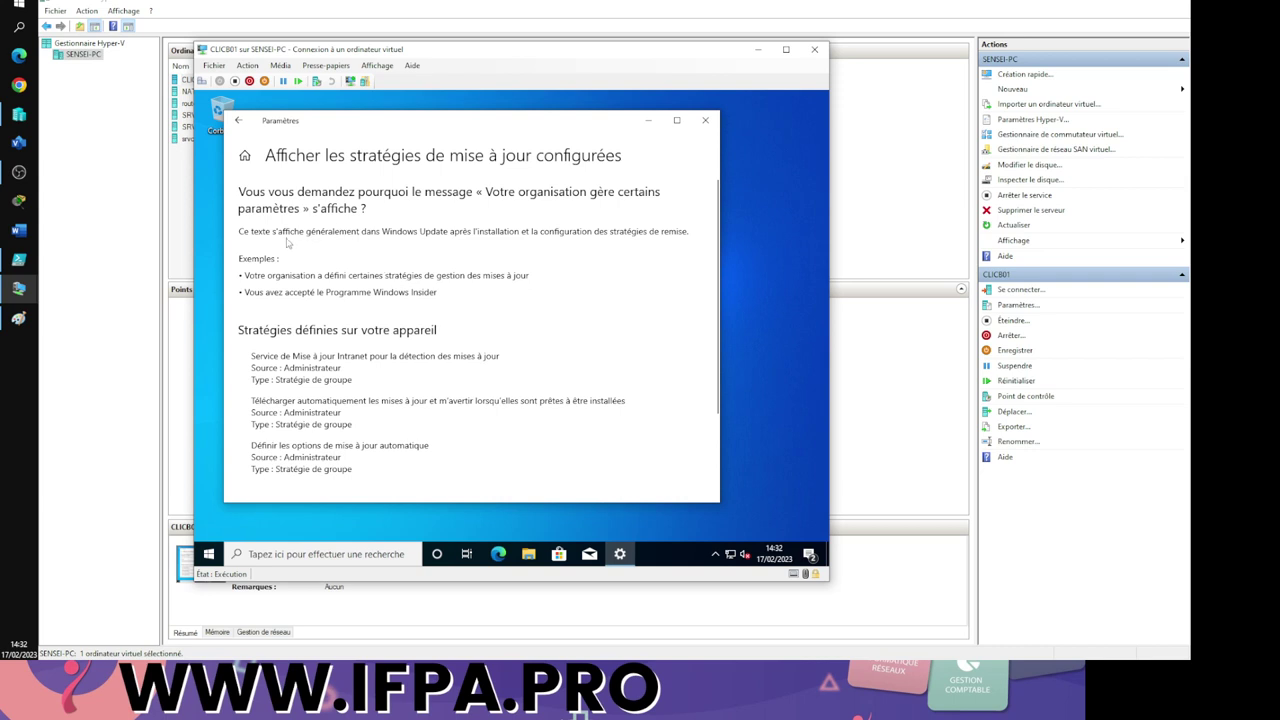
{"action": "scroll", "coordinate": [474, 308], "scroll_direction": "down", "scroll_amount": 2}
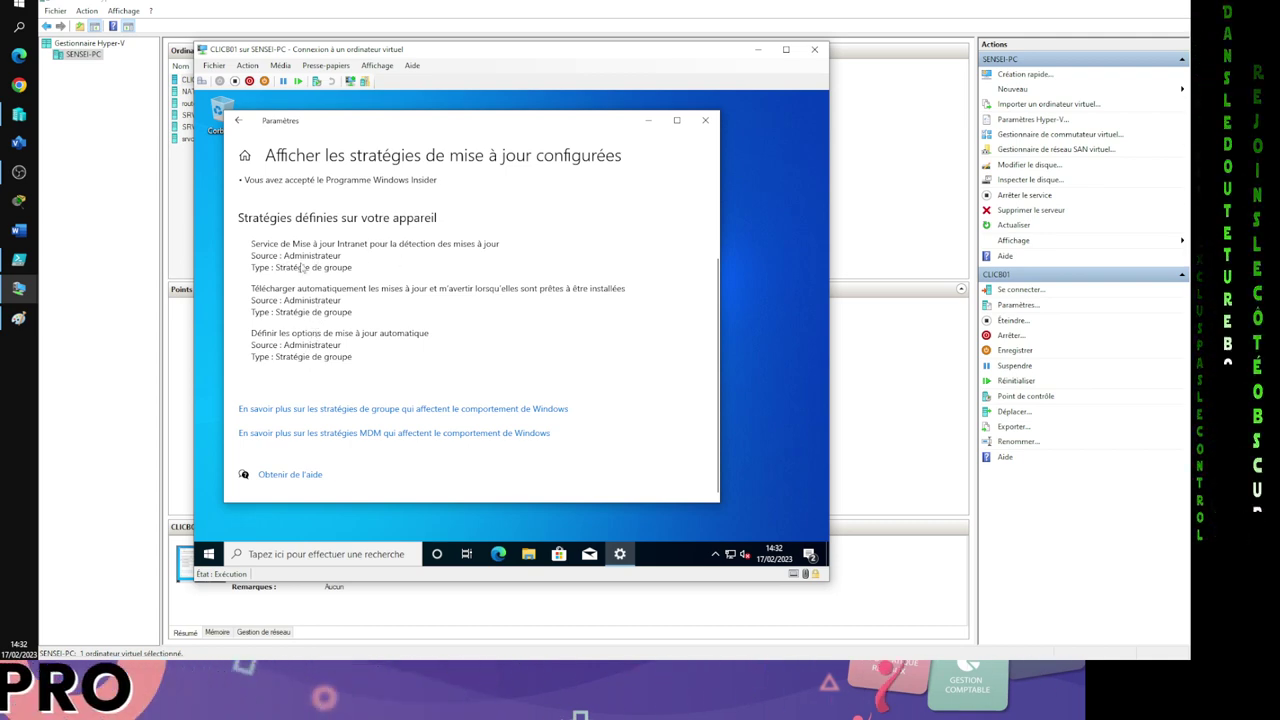
{"action": "scroll", "coordinate": [318, 258], "scroll_direction": "up", "scroll_amount": 2}
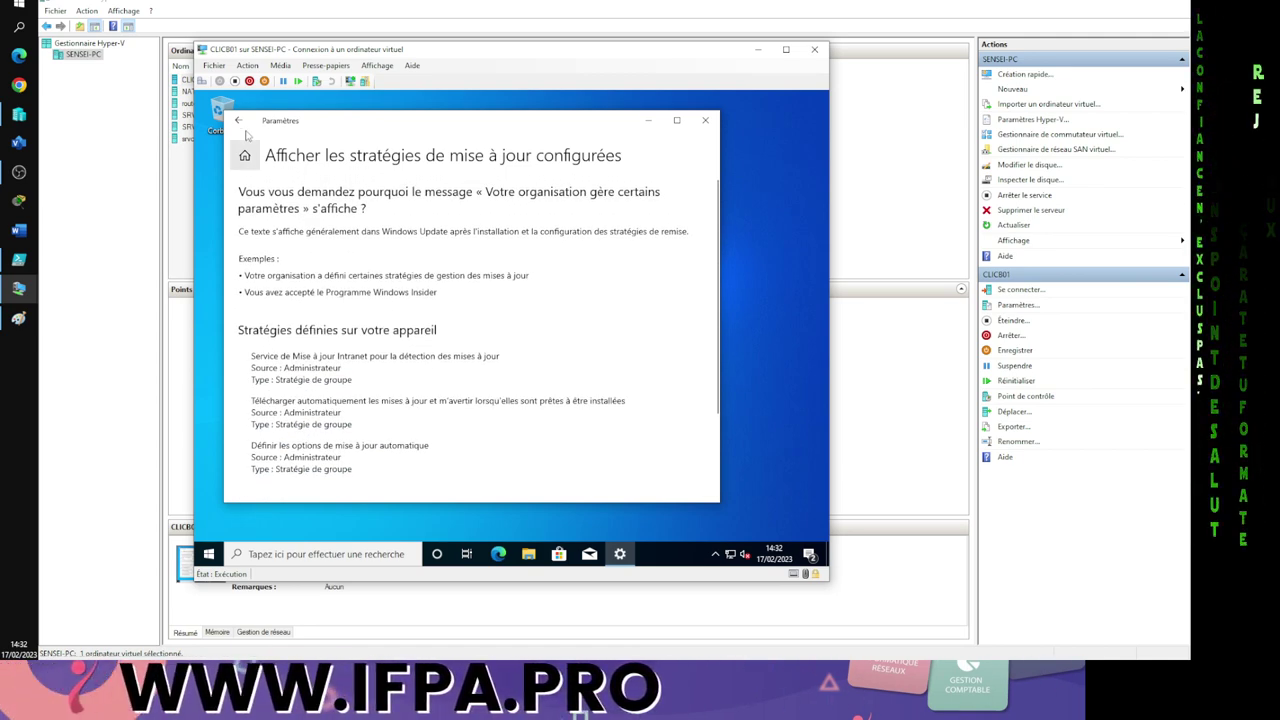
{"action": "left_click", "coordinate": [242, 121]}
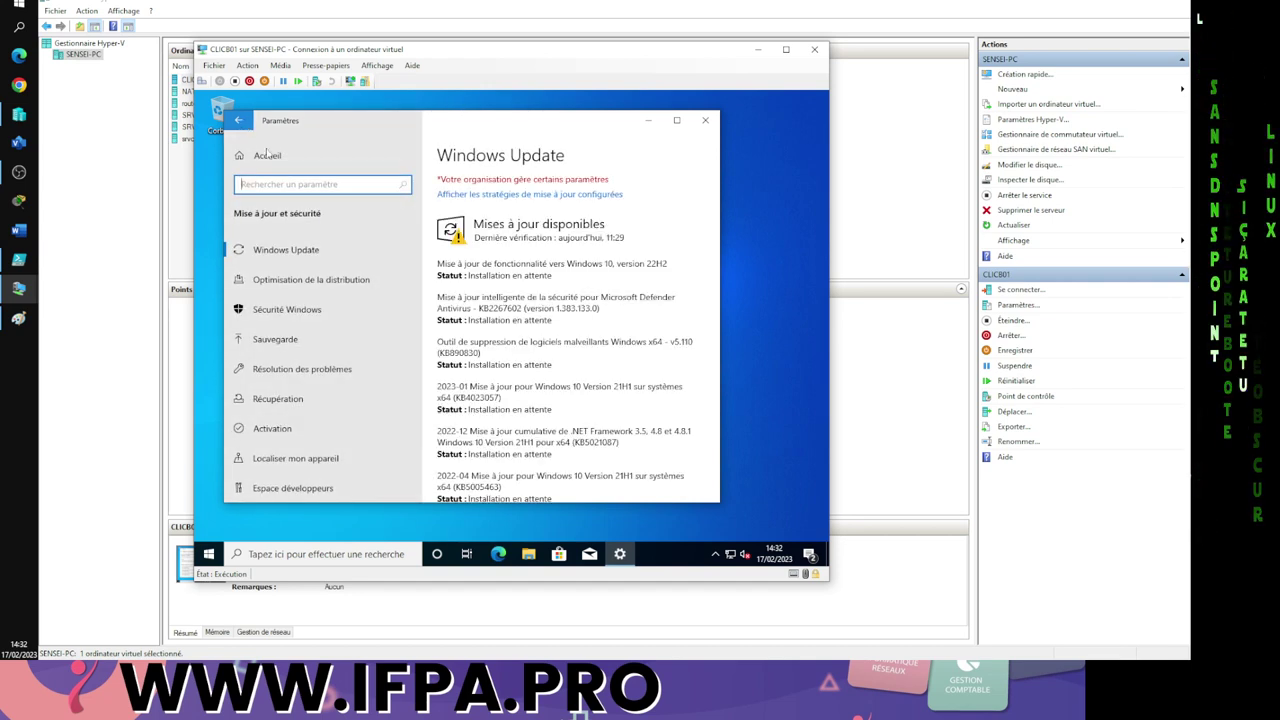
- Review the pending updates on the Windows Update page, then bring the srvcb03 window back
{"action": "left_click", "coordinate": [610, 270]}
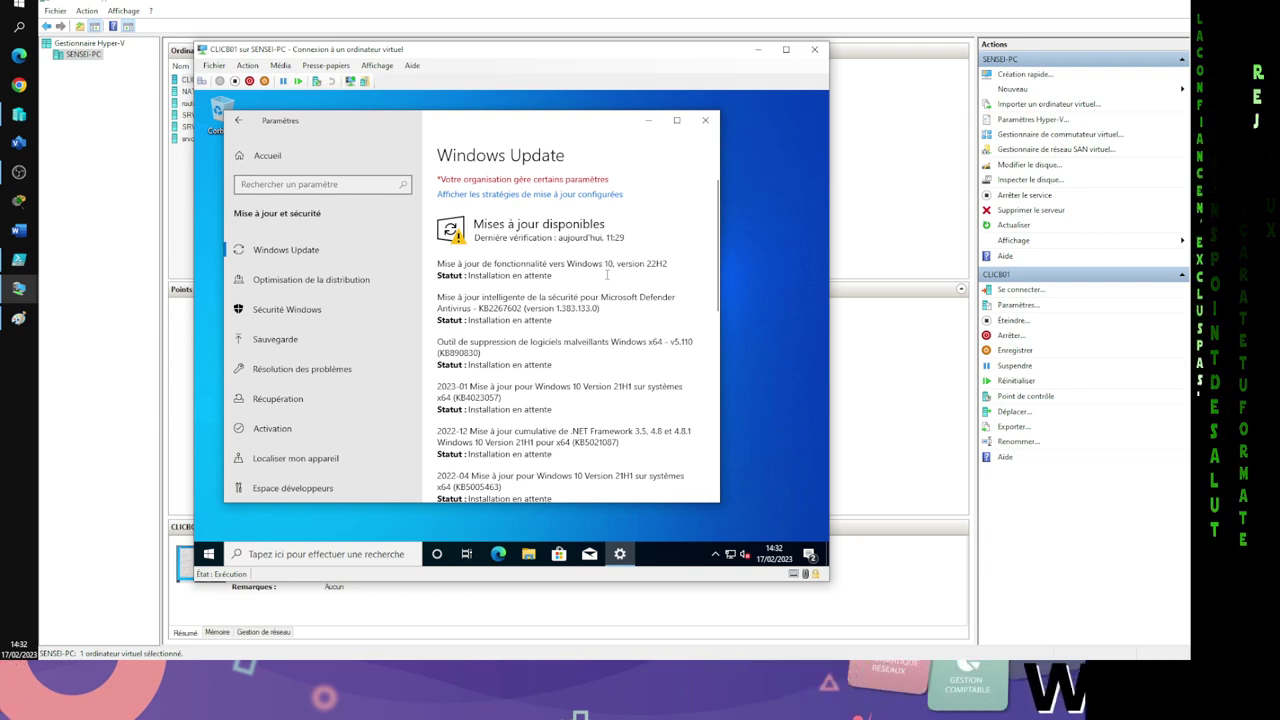
{"action": "scroll", "coordinate": [607, 278], "scroll_direction": "down", "scroll_amount": 2}
{"action": "scroll", "coordinate": [607, 278], "scroll_direction": "down", "scroll_amount": 4}
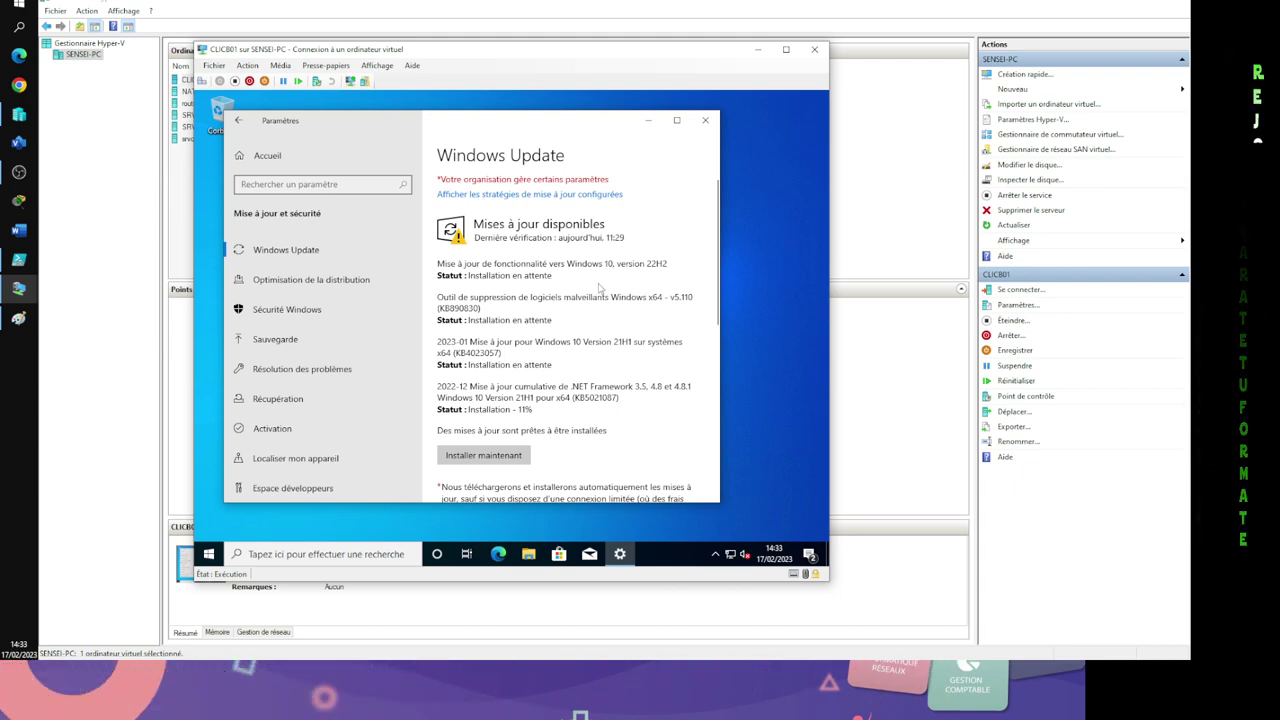
{"action": "scroll", "coordinate": [601, 341], "scroll_direction": "down", "scroll_amount": 1}
{"action": "scroll", "coordinate": [601, 342], "scroll_direction": "down", "scroll_amount": 5}
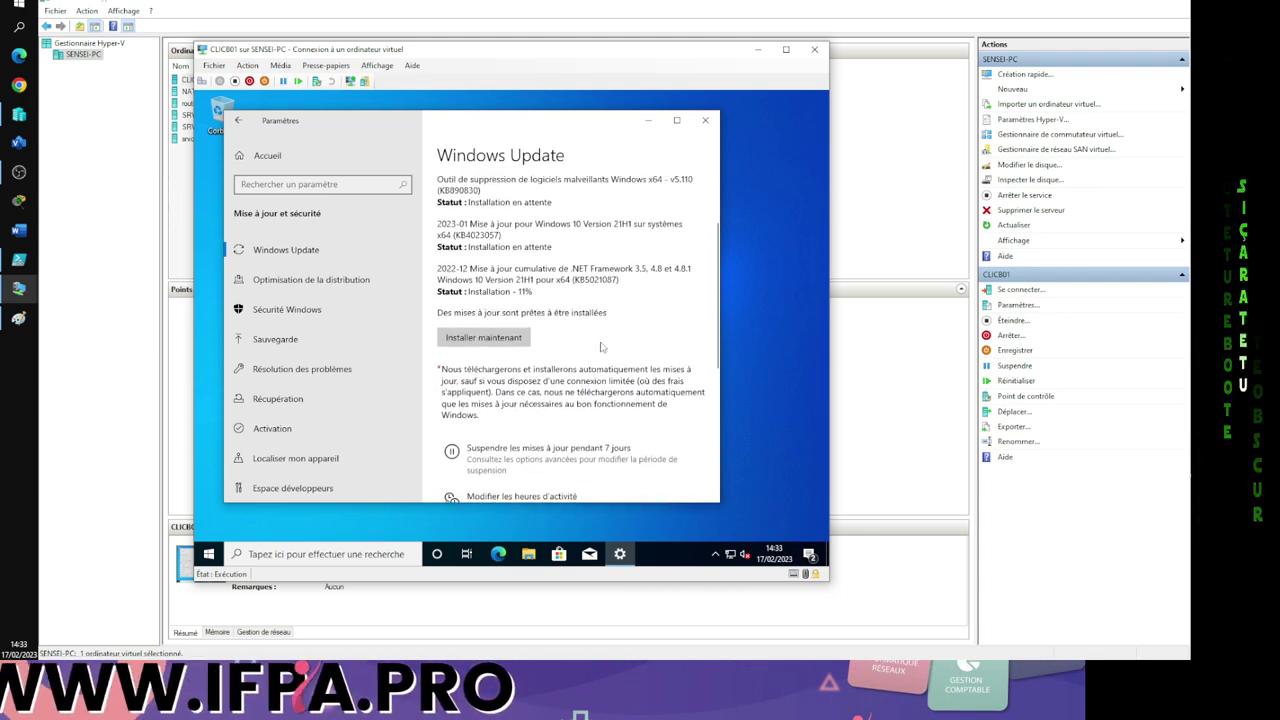
{"action": "scroll", "coordinate": [601, 342], "scroll_direction": "up", "scroll_amount": 7}
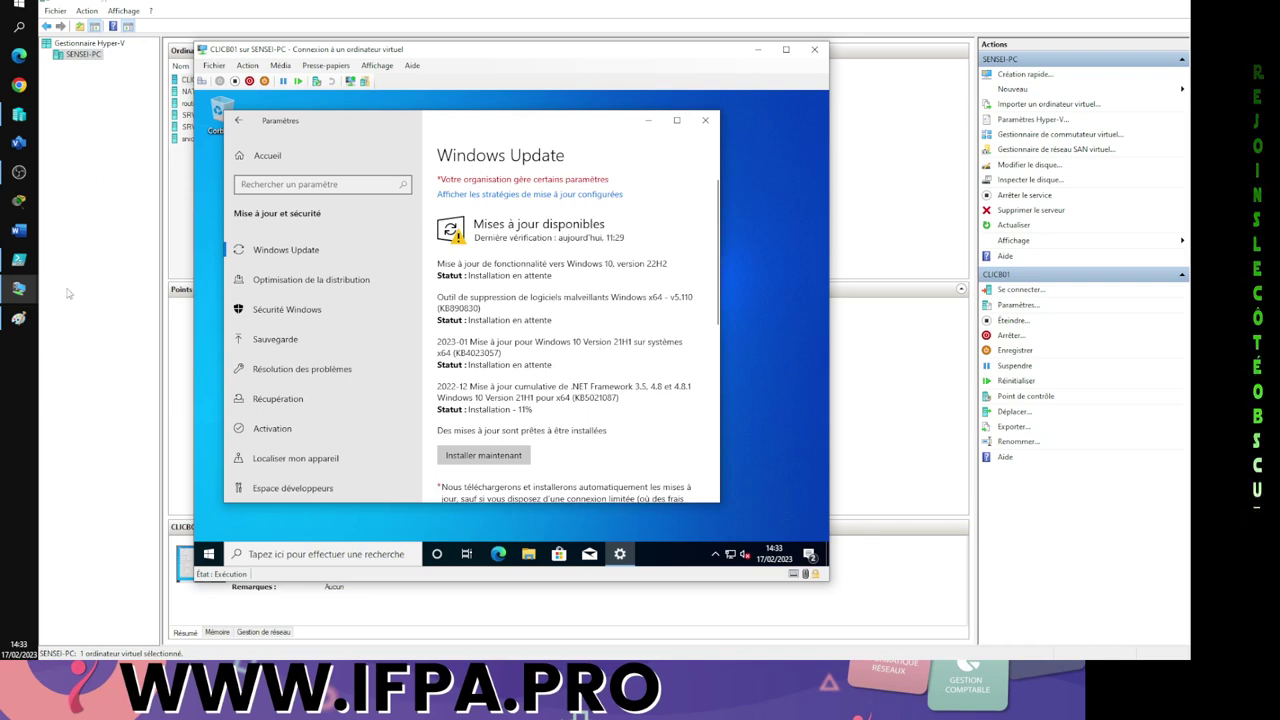
{"action": "mouse_move", "coordinate": [21, 288]}
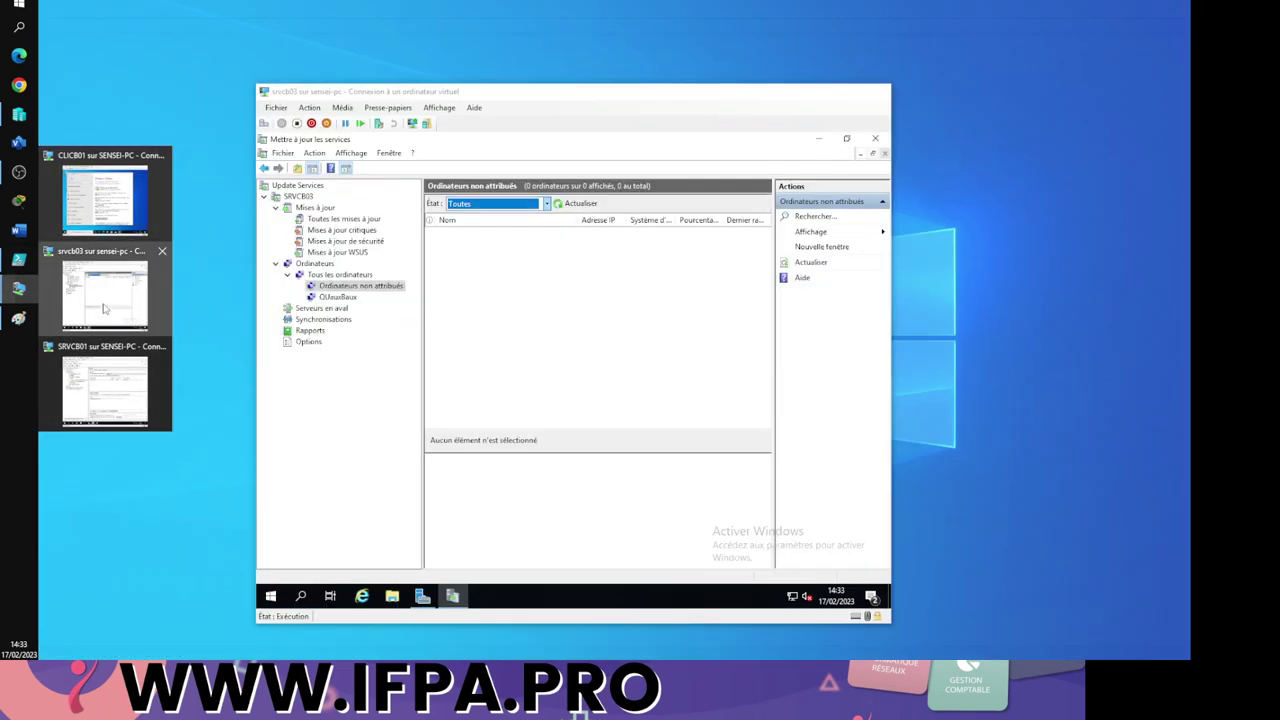
{"action": "left_click", "coordinate": [105, 300]}
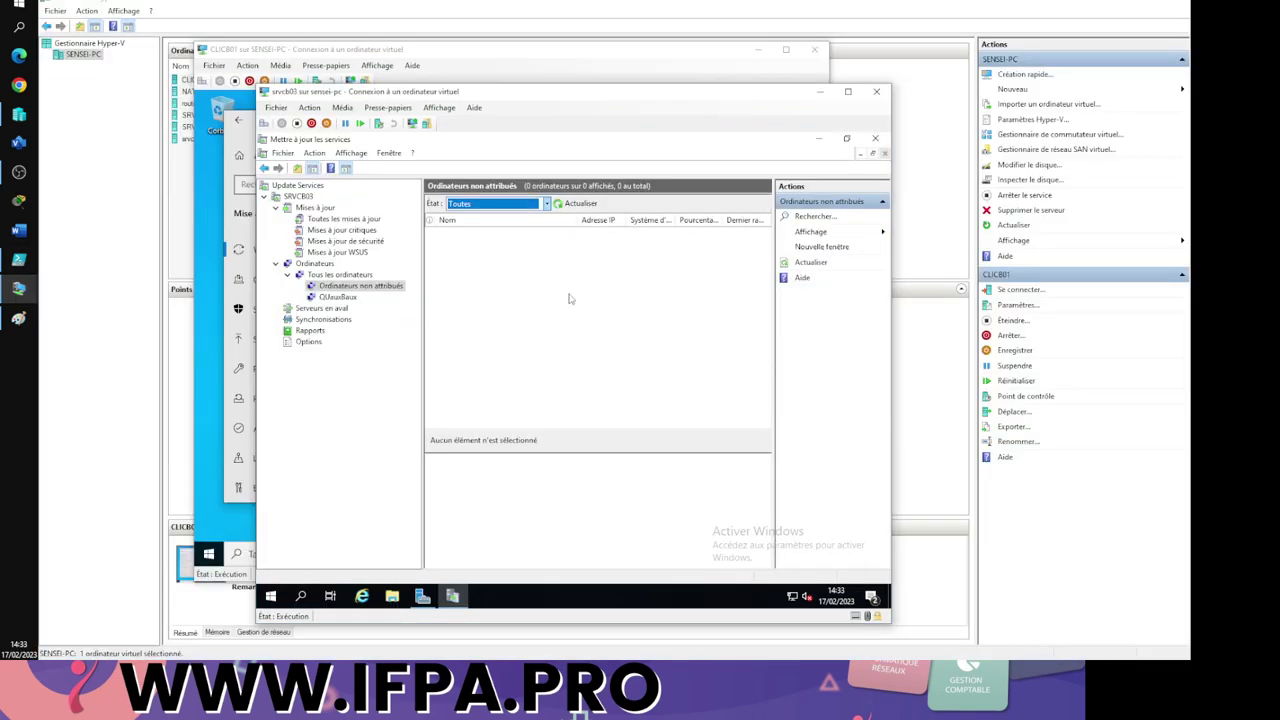
- Refresh the WSUS unassigned computers list (still 0 of 0) and return to CLICB01's Windows Update
{"action": "left_click", "coordinate": [577, 204]}
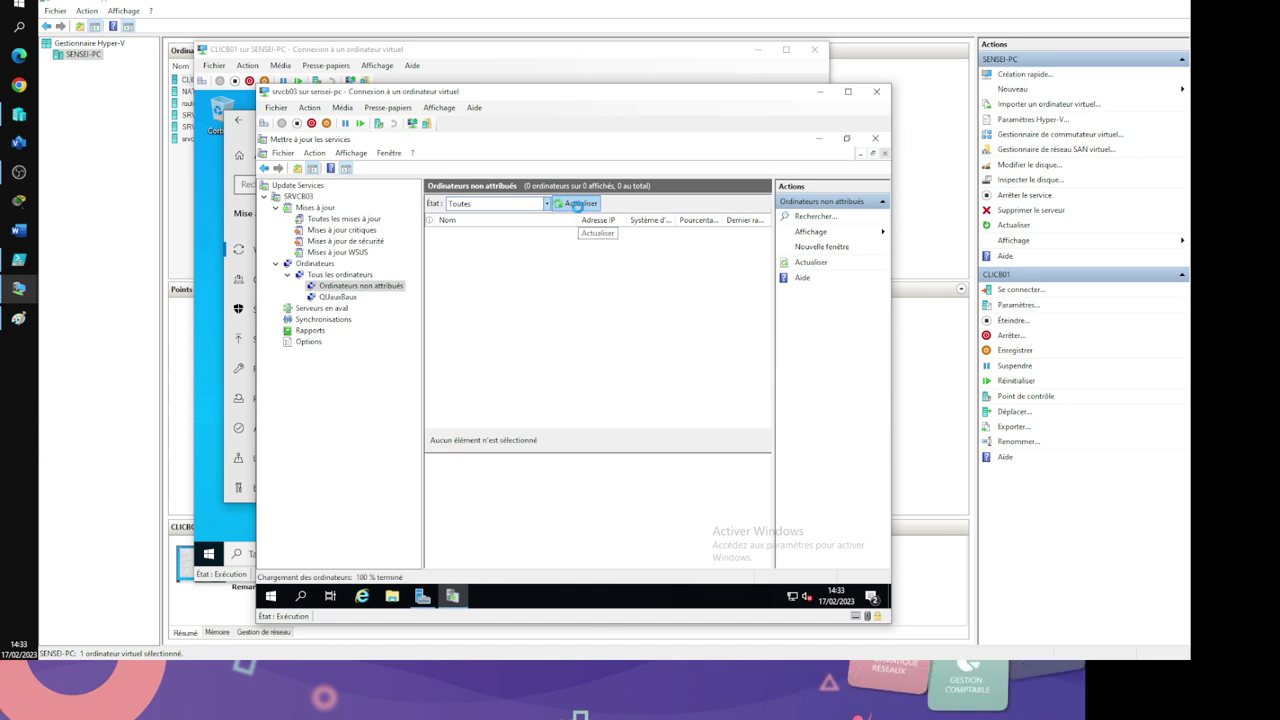
{"action": "left_click", "coordinate": [224, 195]}
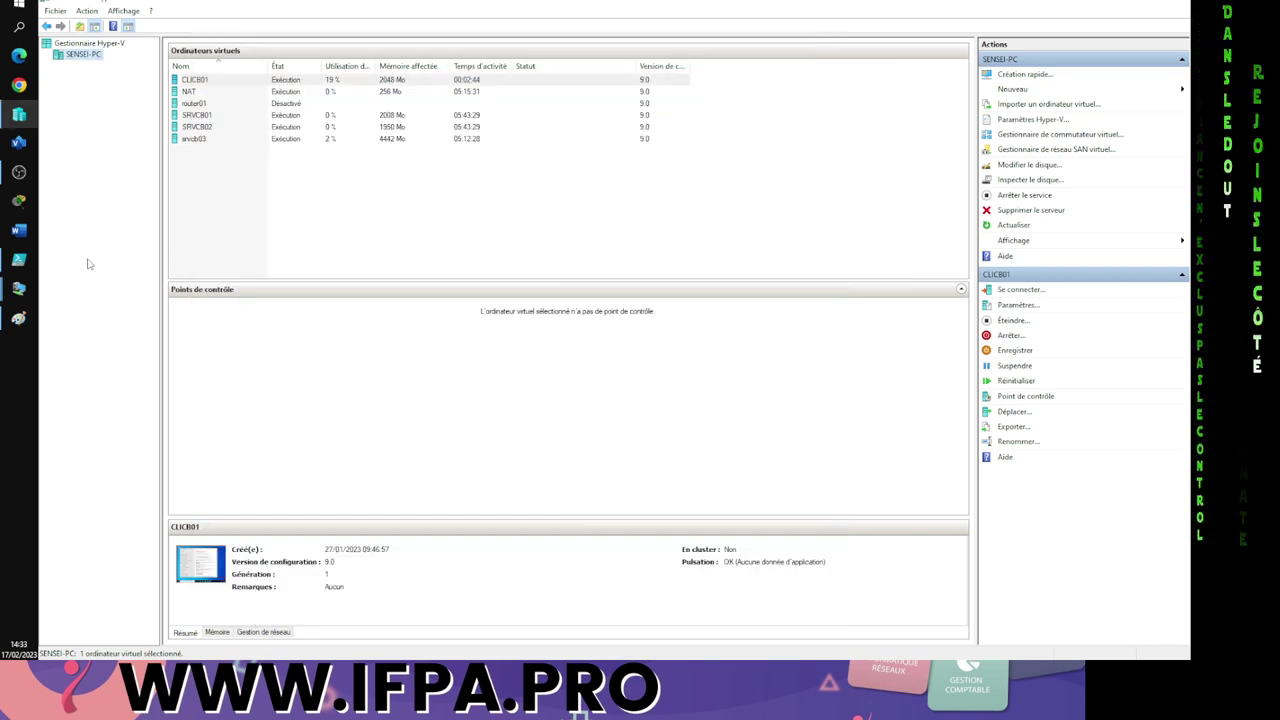
- Open the srvcb03 virtual machine's connection window from Hyper-V Manager
{"action": "double_click", "coordinate": [195, 139]}
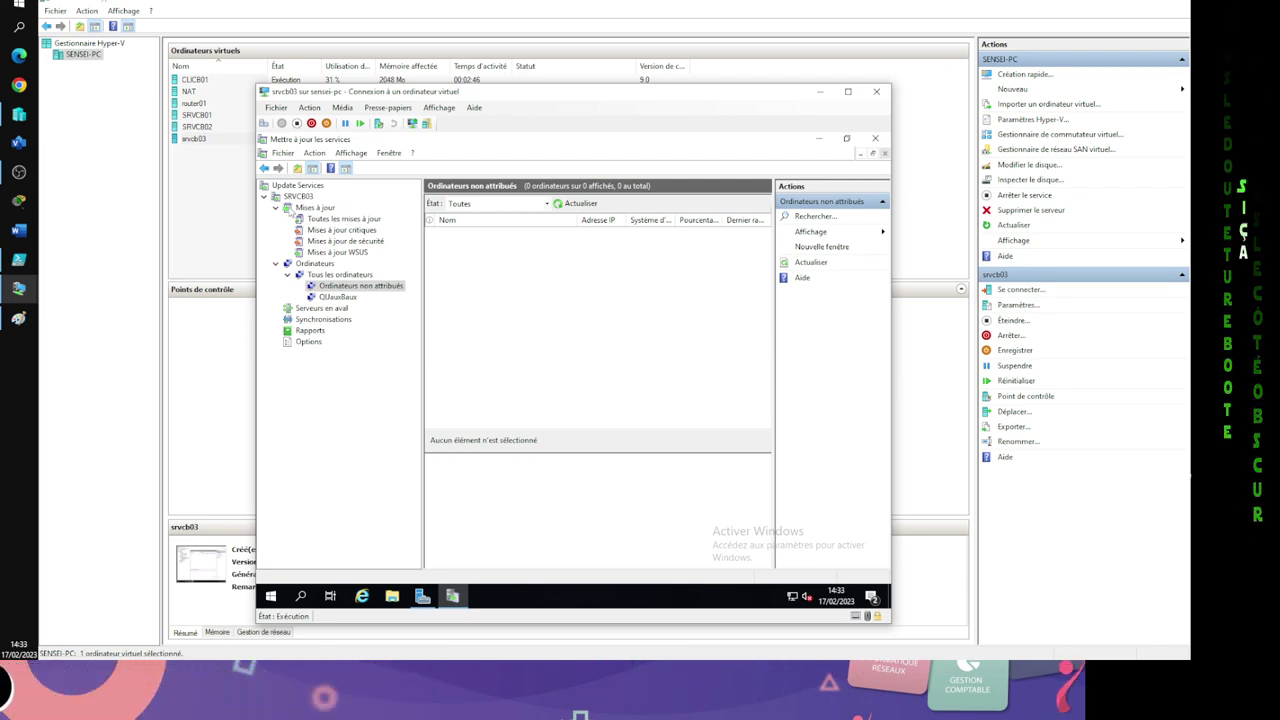
- Show the 10:27 synchronisation's details, widening the column to read 1212 new updates
{"action": "left_click", "coordinate": [321, 319]}
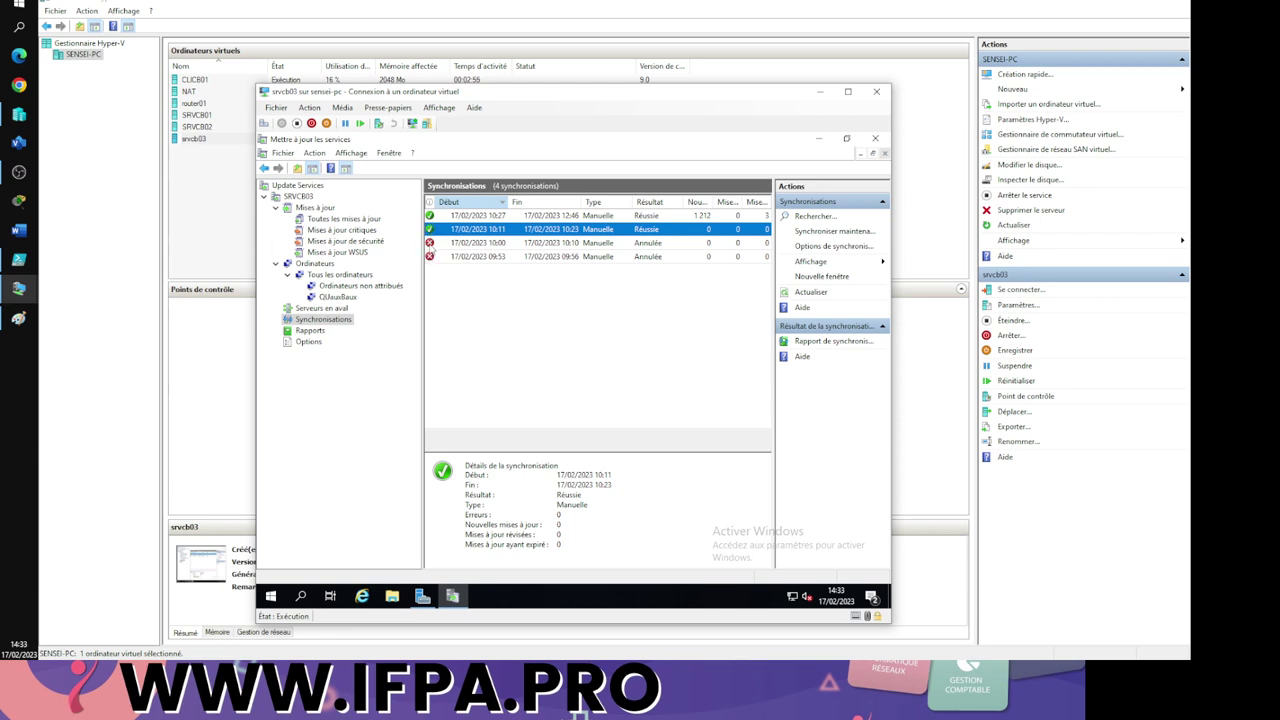
{"action": "left_click", "coordinate": [434, 216]}
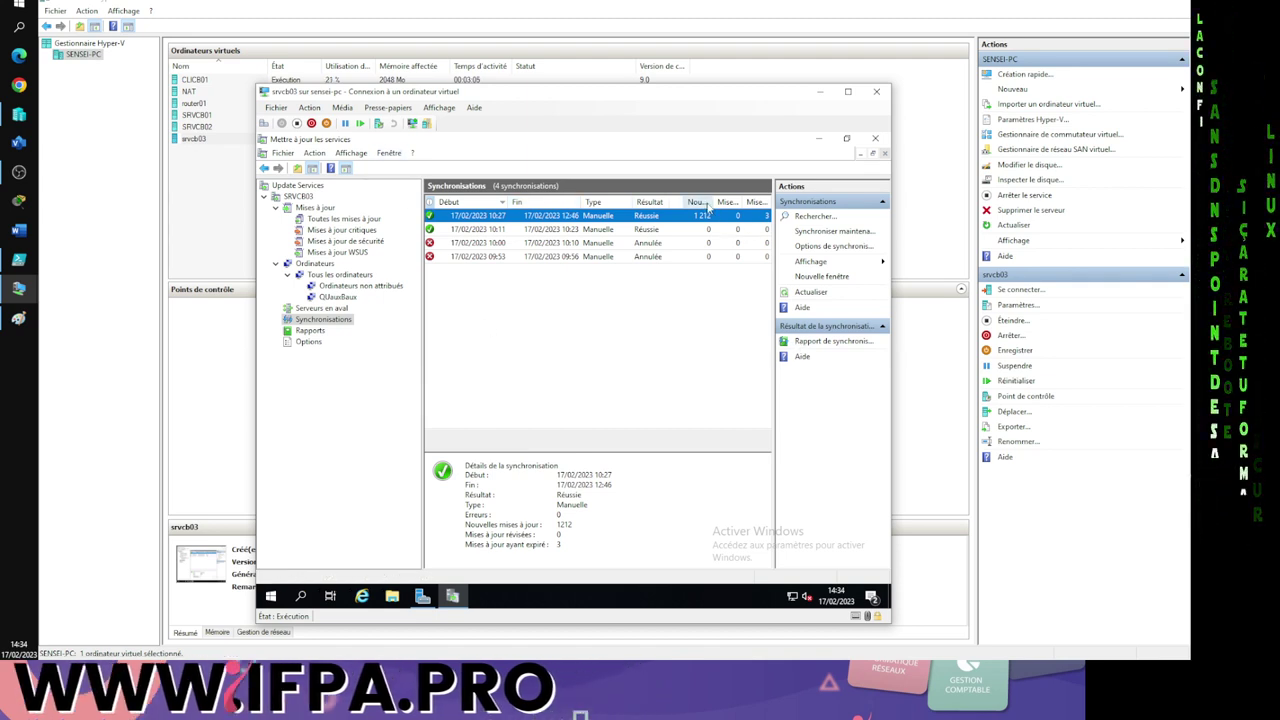
{"action": "left_click_drag", "start_coordinate": [711, 203], "coordinate": [742, 203]}
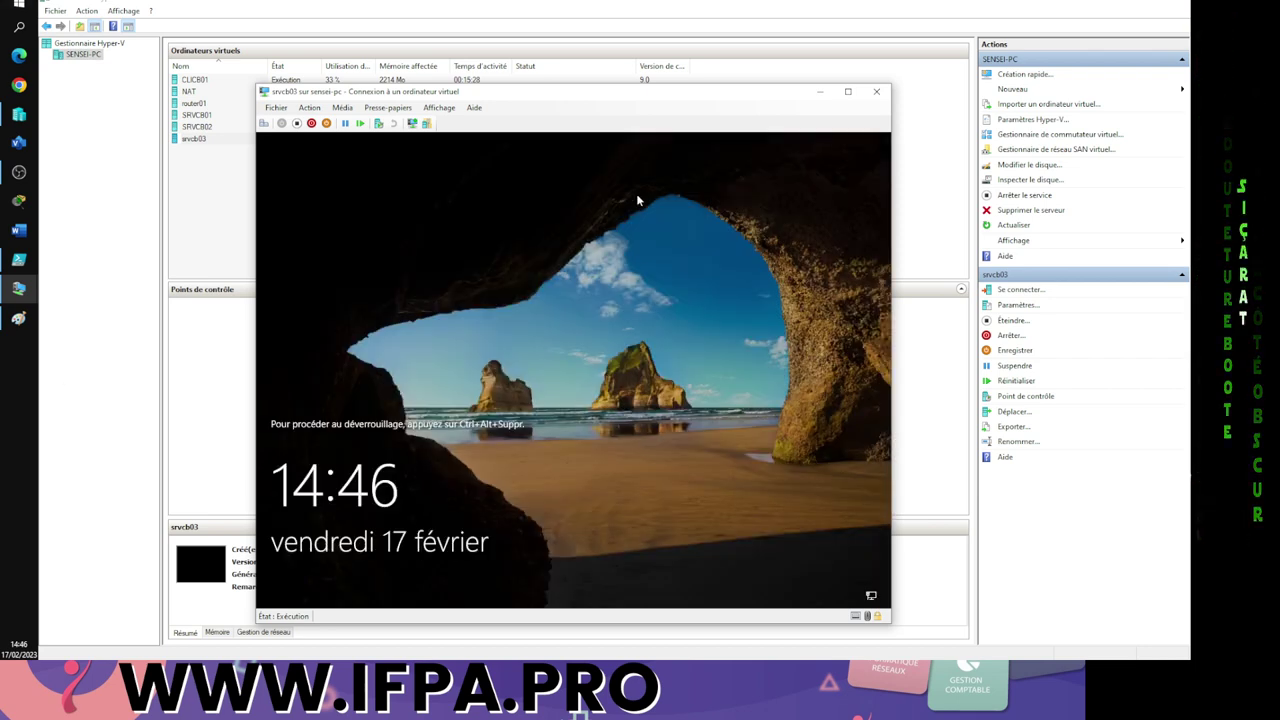
- Unlock srvcb03 and sign in with the administrator password
{"action": "left_click", "coordinate": [263, 123]}
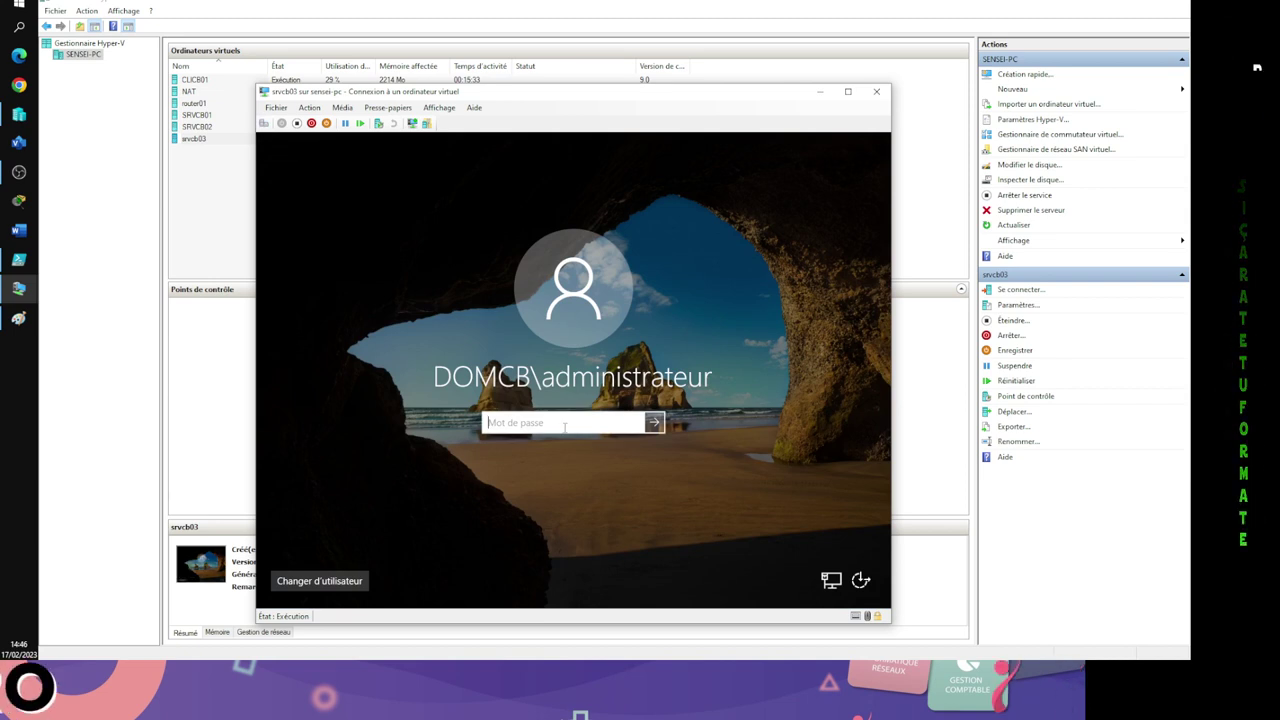
{"action": "type", "text": "••"}
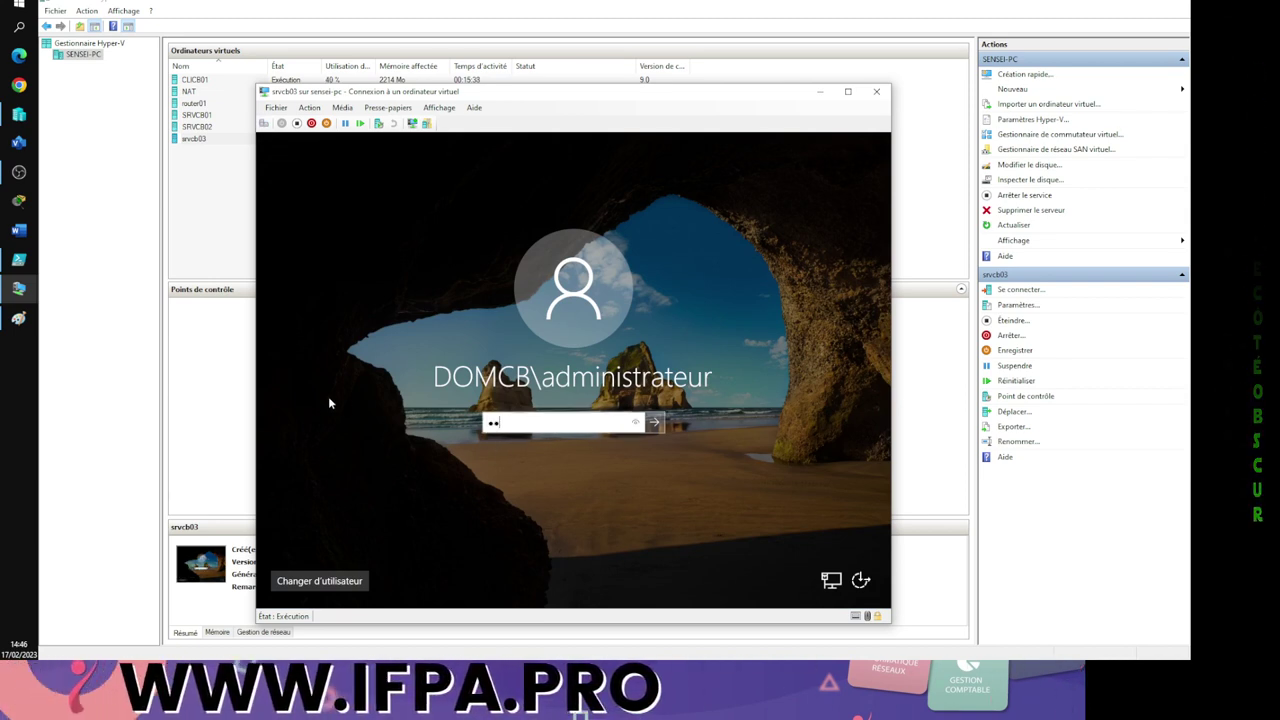
{"action": "type", "text": "••••••"}
{"action": "key", "text": "Return"}
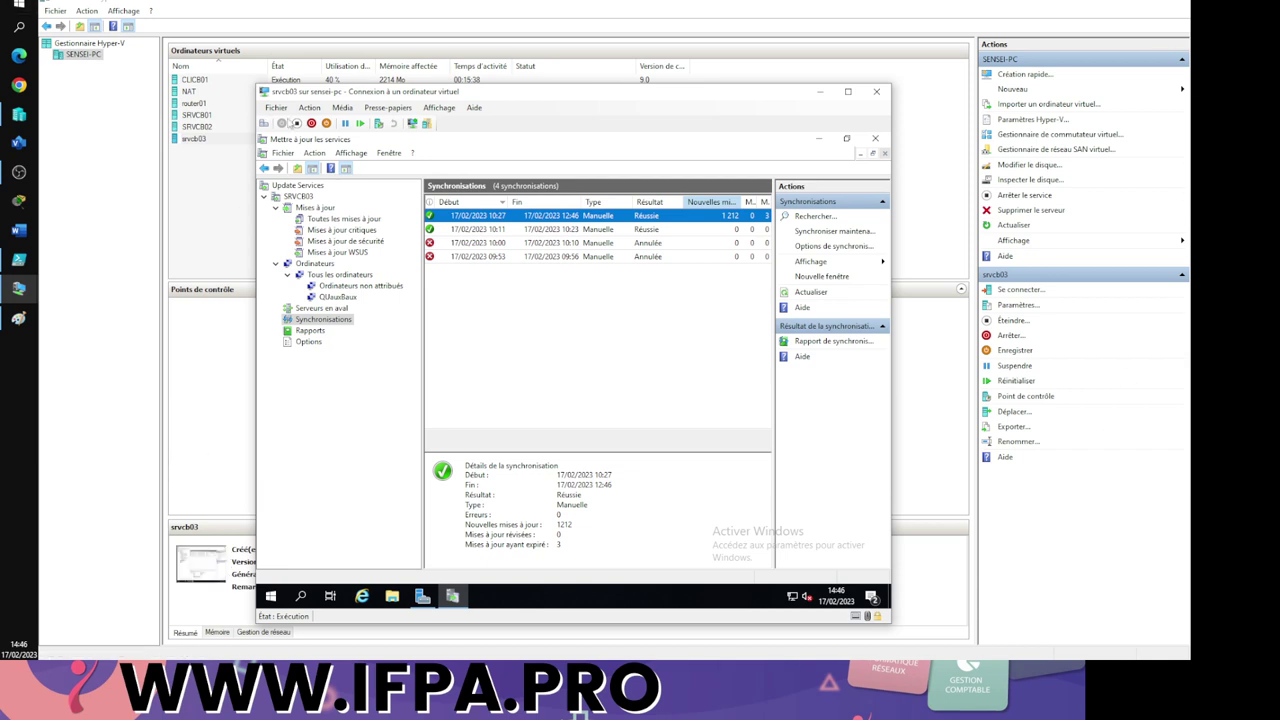
- Refresh Tous les ordinateurs and QUauxBaux, then select security update 326886 in Toutes les mises à jour
{"action": "left_click", "coordinate": [326, 278]}
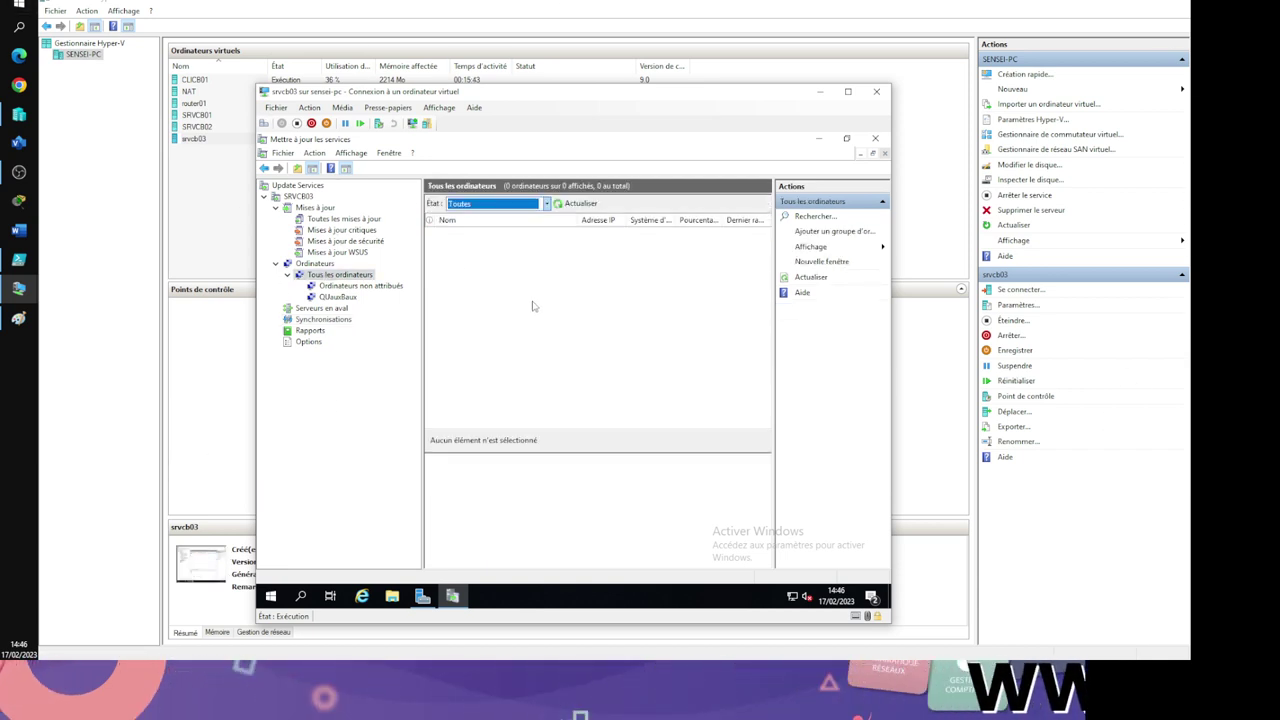
{"action": "left_click", "coordinate": [585, 205]}
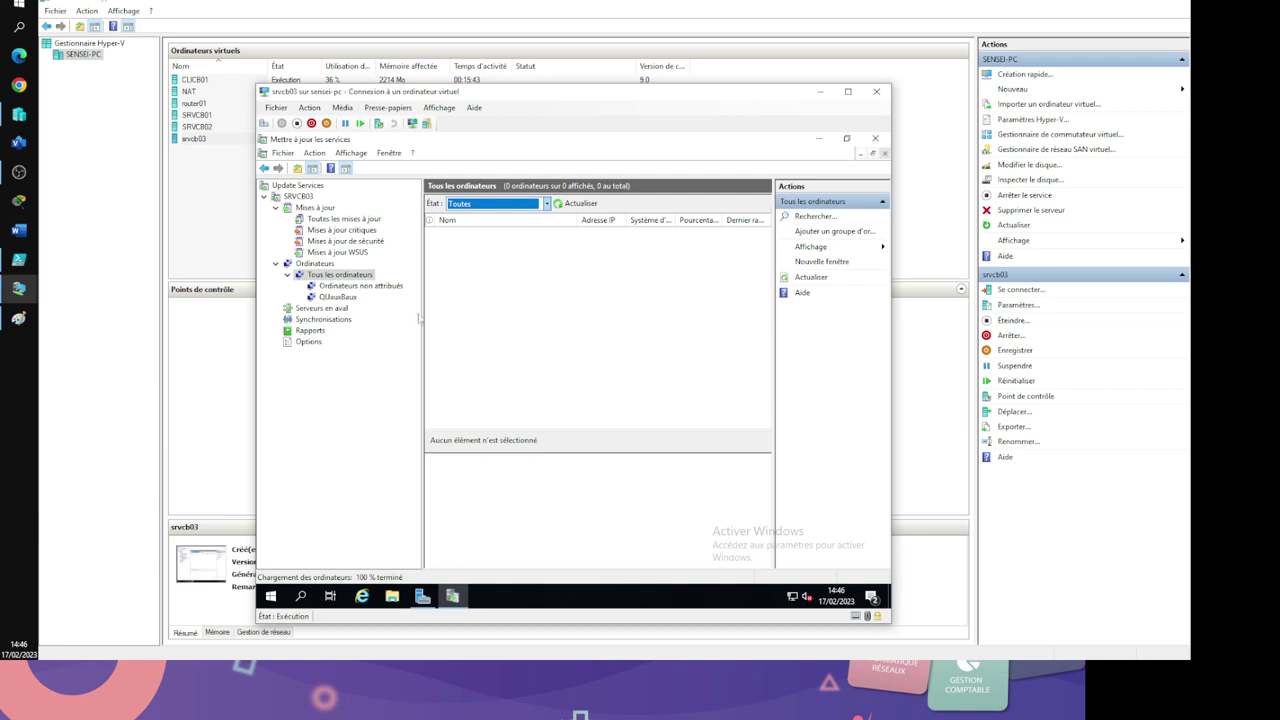
{"action": "left_click", "coordinate": [340, 286]}
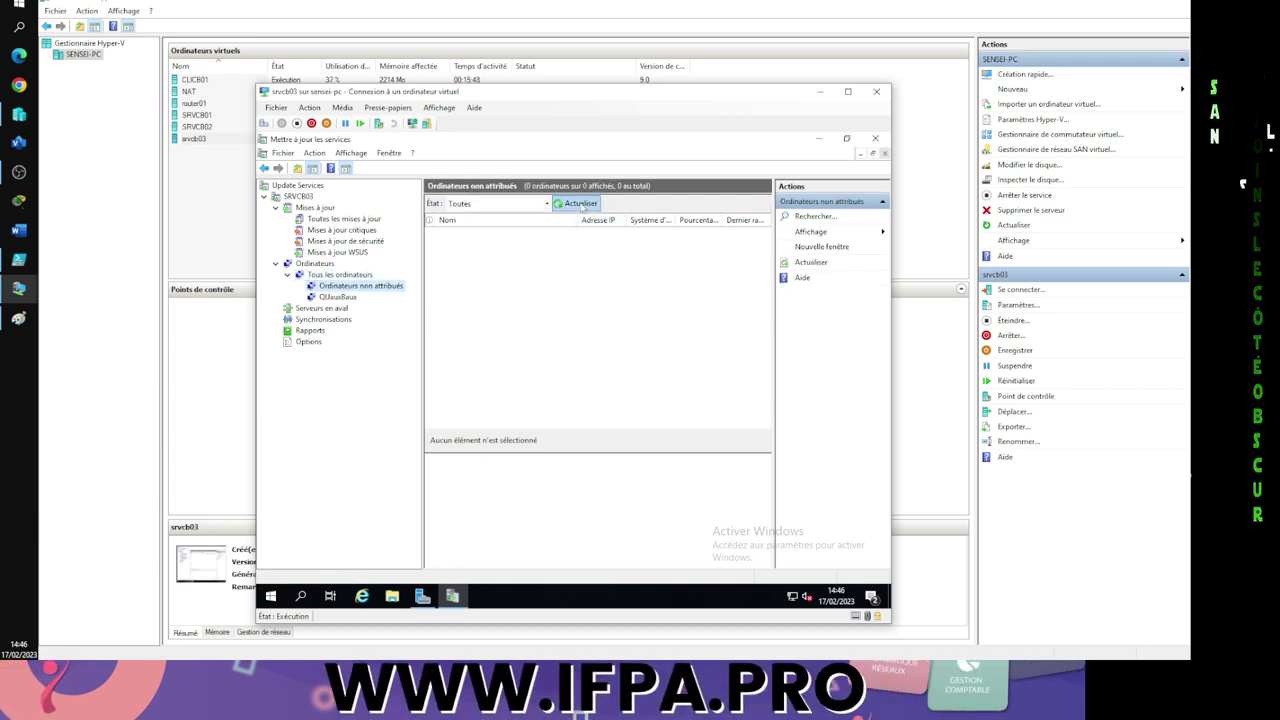
{"action": "left_click", "coordinate": [338, 297]}
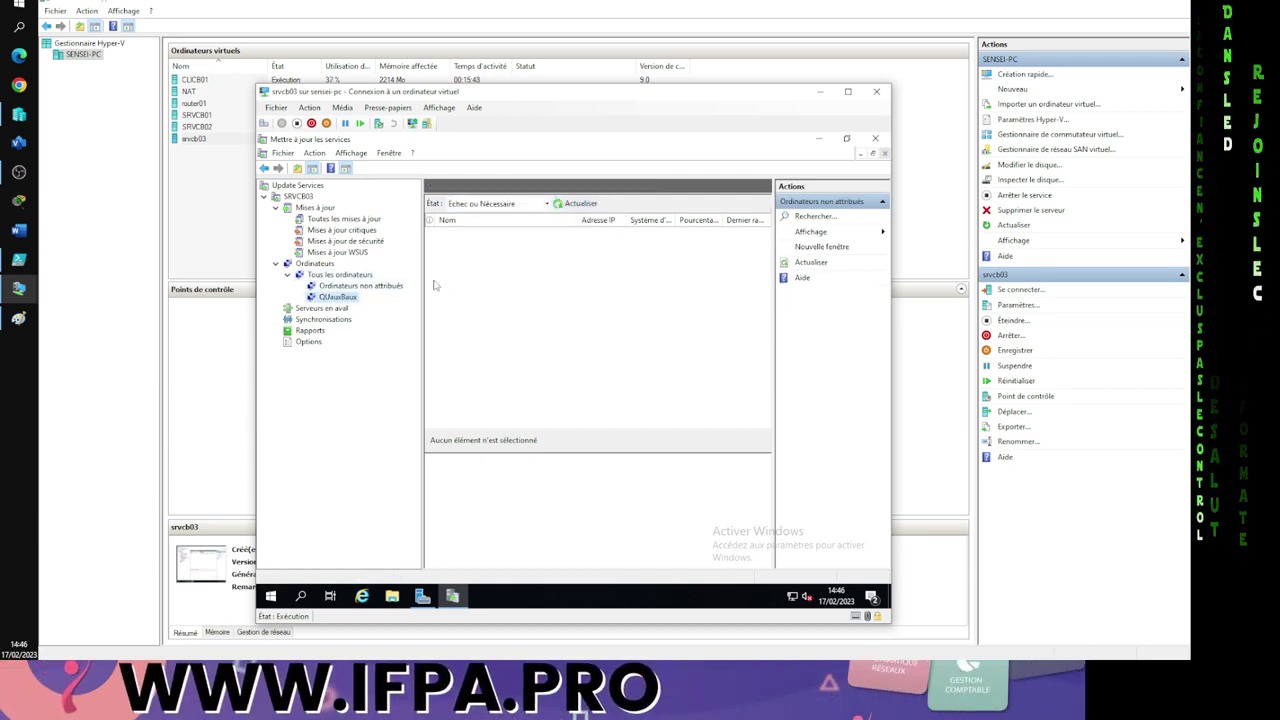
{"action": "left_click", "coordinate": [585, 205]}
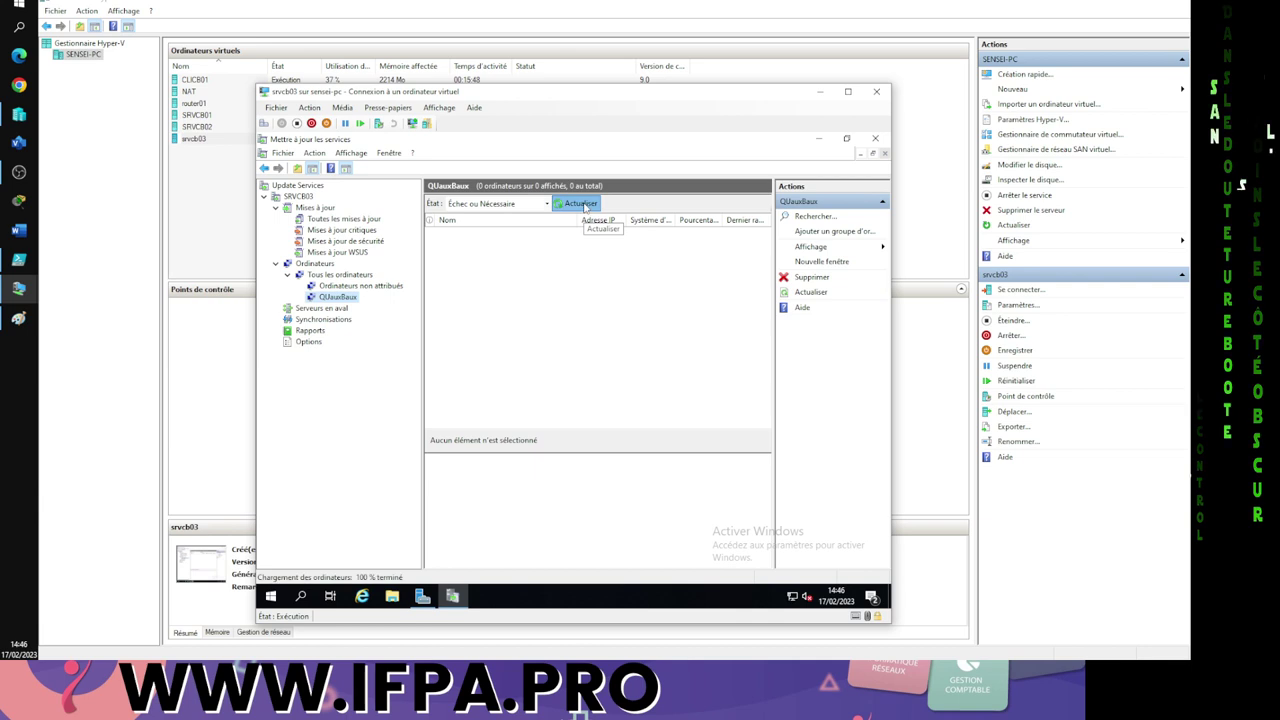
{"action": "left_click", "coordinate": [345, 286]}
{"action": "left_click", "coordinate": [340, 218]}
{"action": "left_click", "coordinate": [495, 260]}
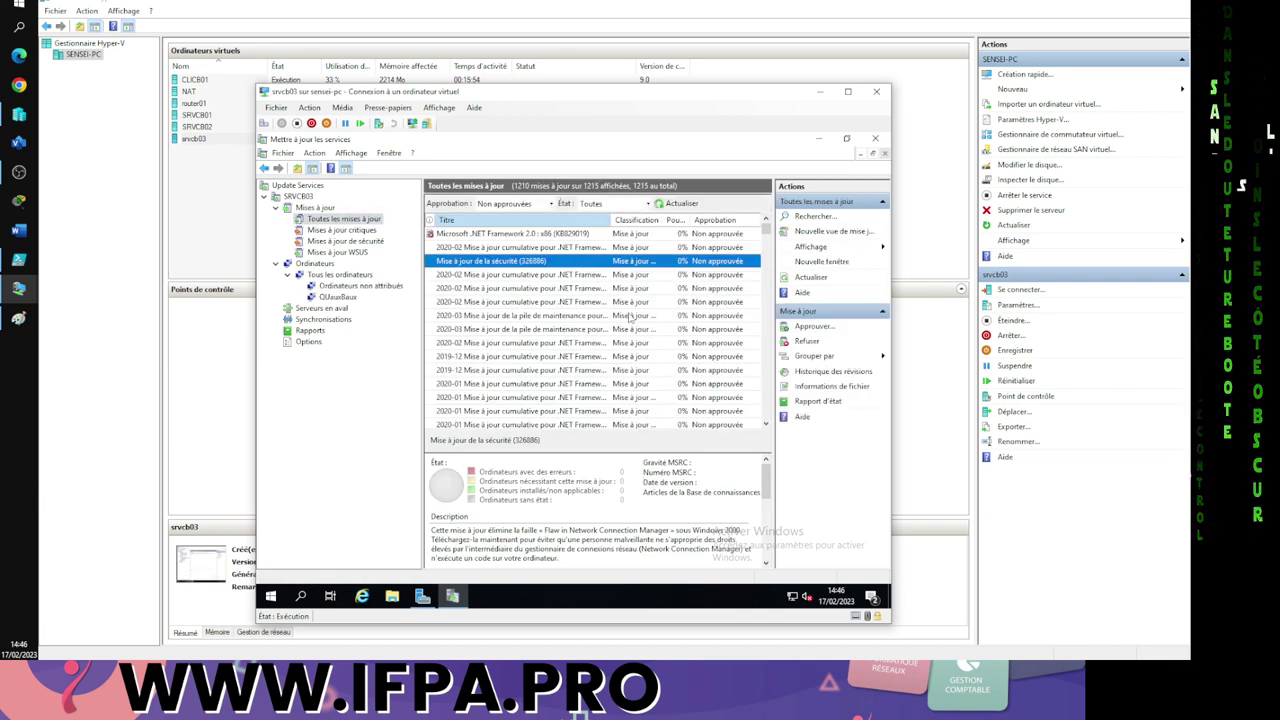
- Approve security update 326886 for installation on Tous les ordinateurs and Ordinateurs non attribués
{"action": "right_click", "coordinate": [571, 263]}
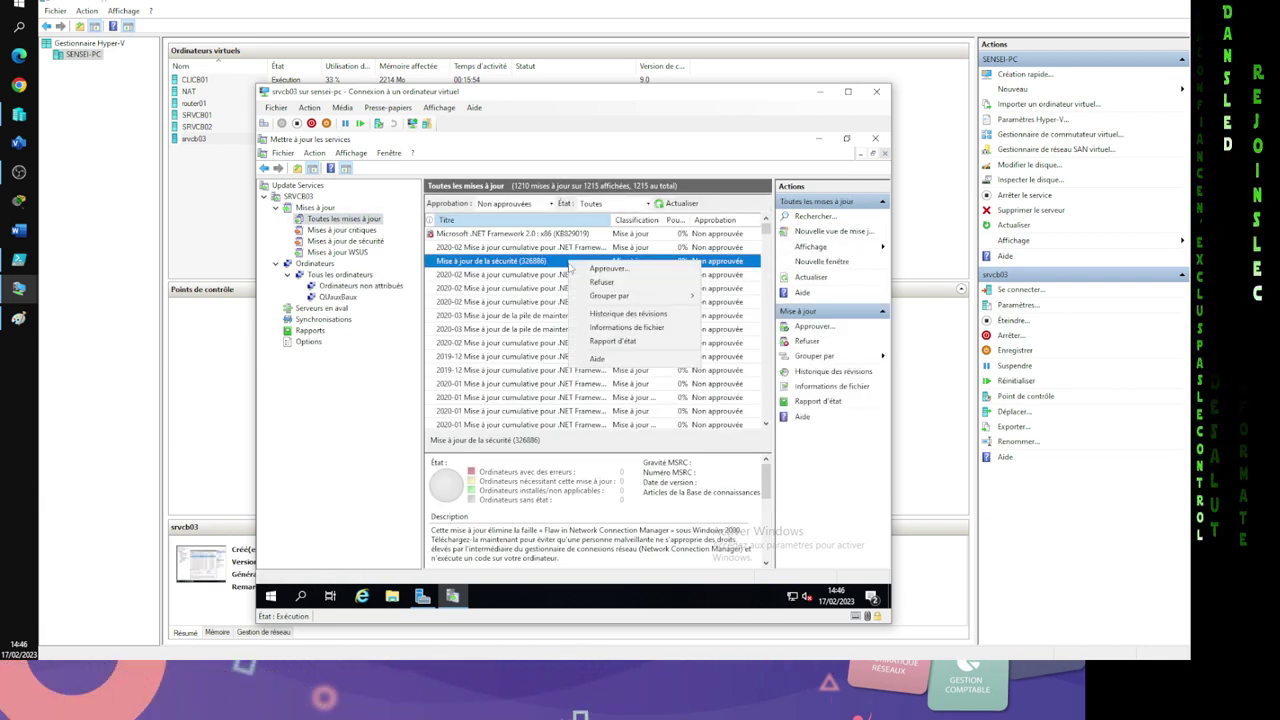
{"action": "left_click", "coordinate": [605, 268]}
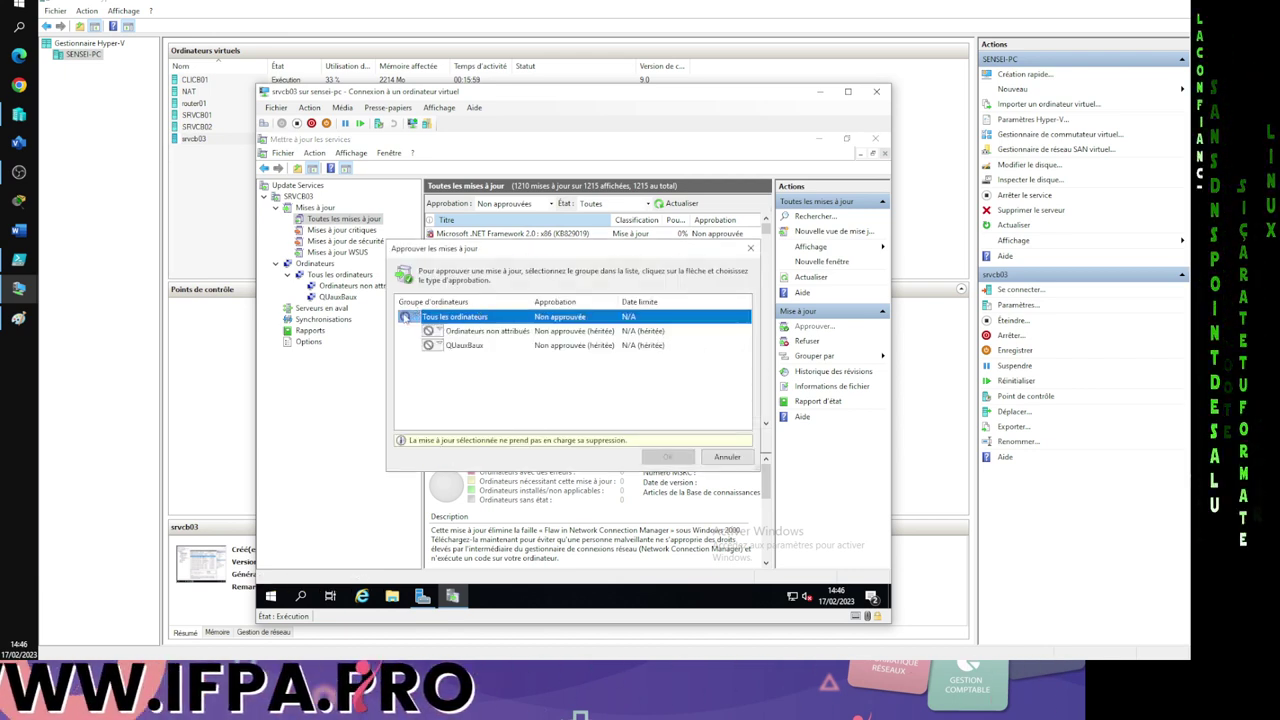
{"action": "left_click", "coordinate": [405, 317]}
{"action": "left_click", "coordinate": [460, 326]}
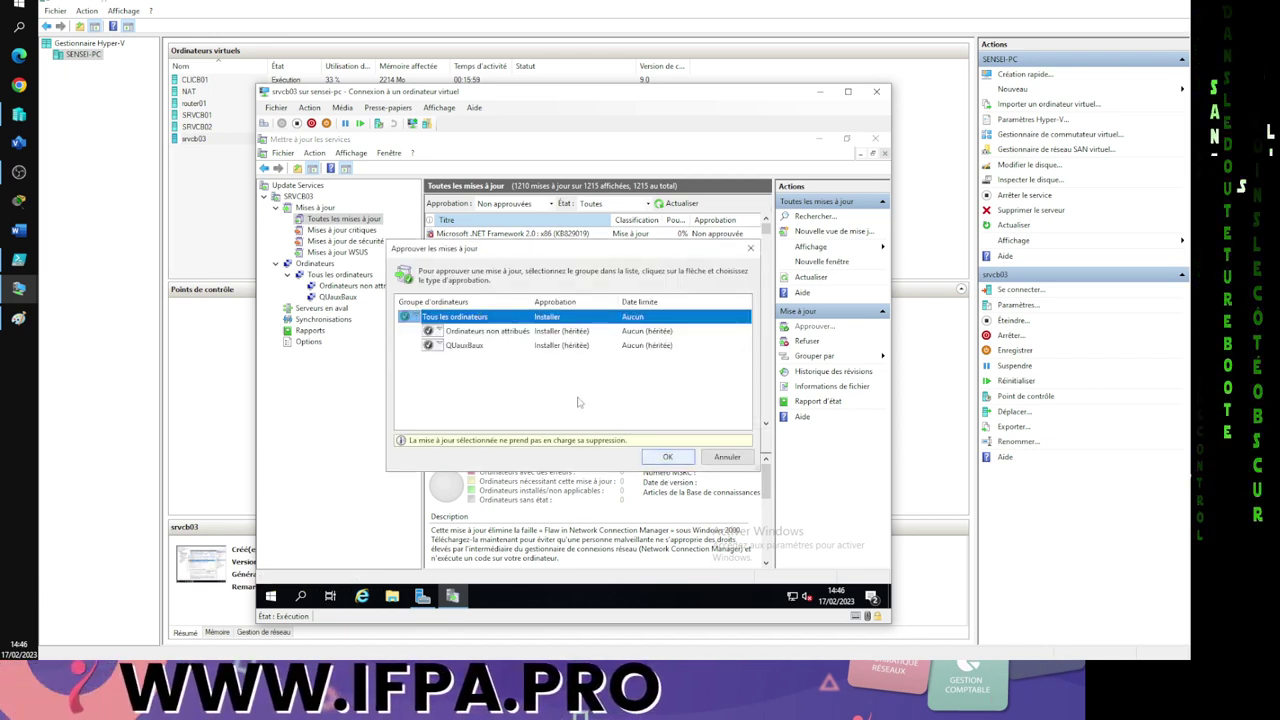
{"action": "left_click", "coordinate": [428, 331]}
{"action": "left_click", "coordinate": [432, 345]}
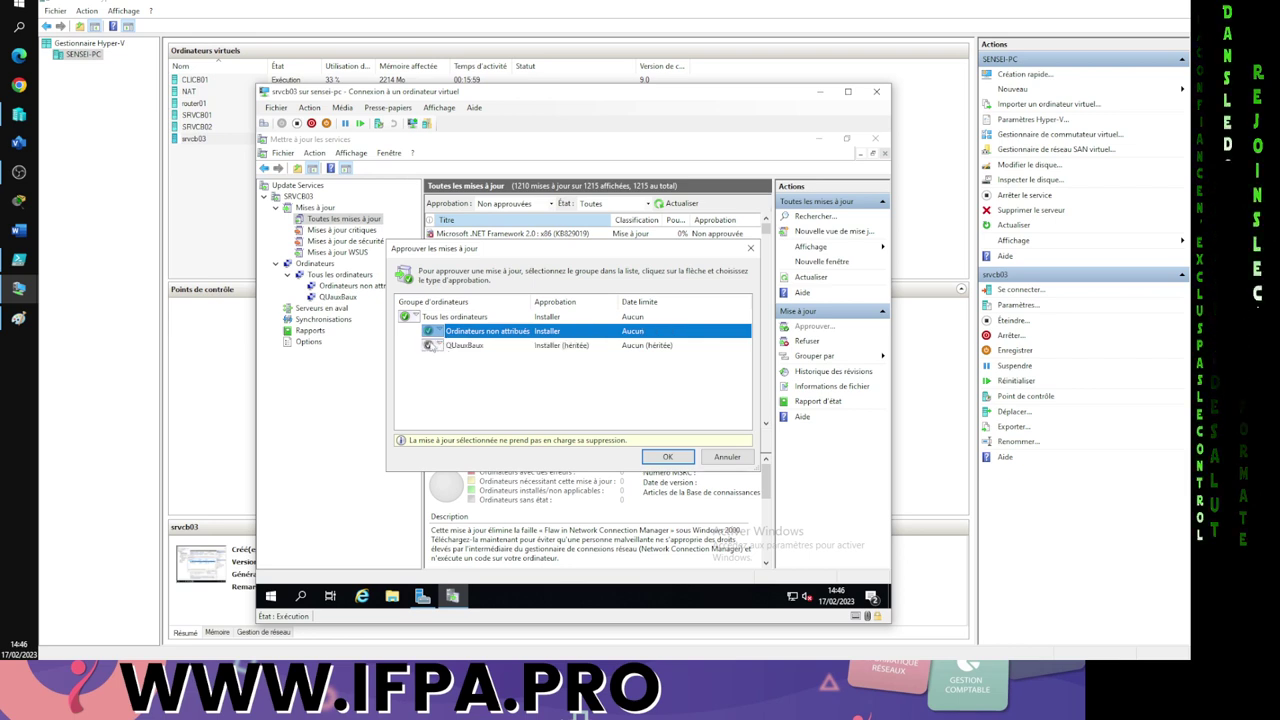
- Also approve it for installation on QUauxBaux, confirm with OK and close the progress report
{"action": "left_click", "coordinate": [438, 350]}
{"action": "left_click", "coordinate": [440, 351]}
{"action": "left_click", "coordinate": [440, 351]}
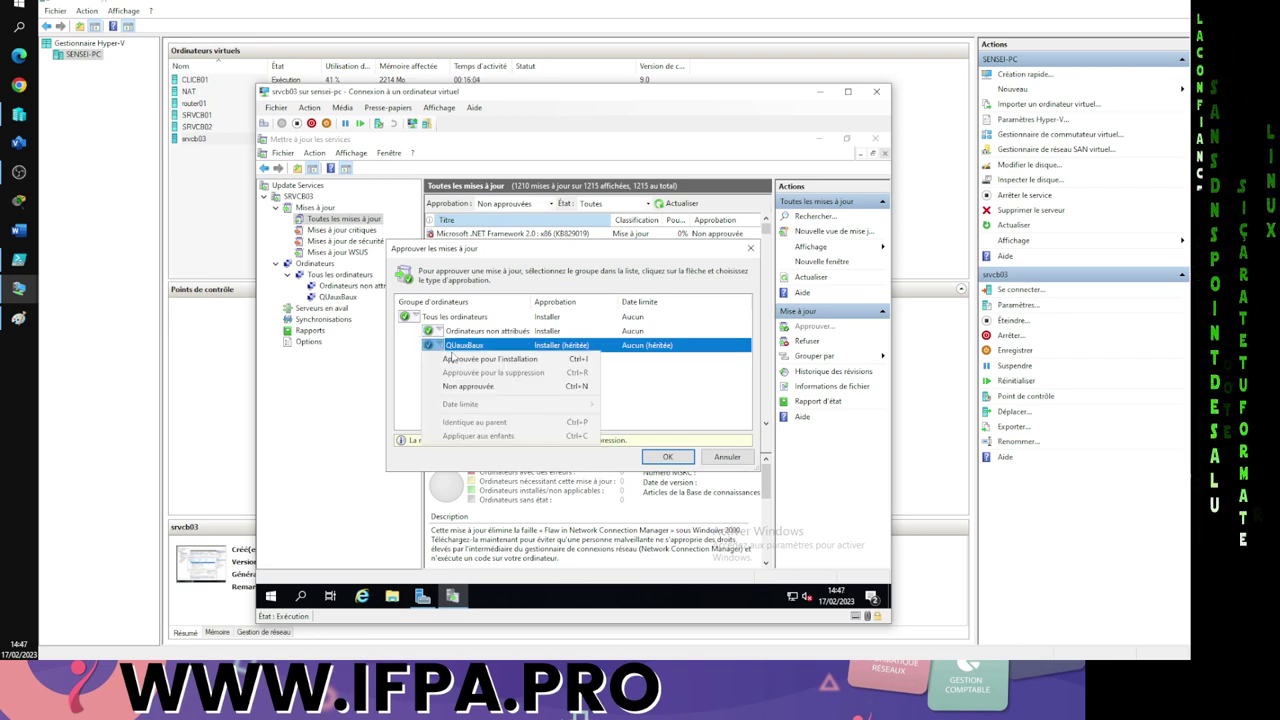
{"action": "left_click", "coordinate": [461, 360]}
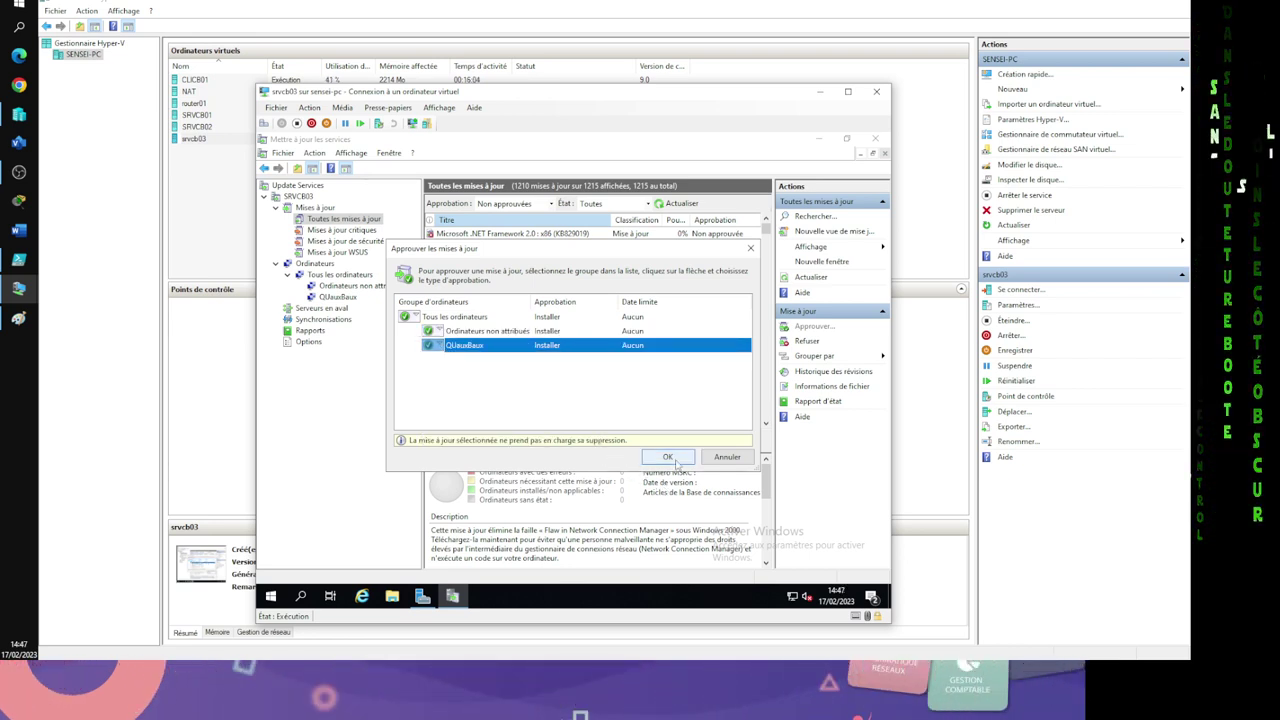
{"action": "left_click", "coordinate": [670, 458]}
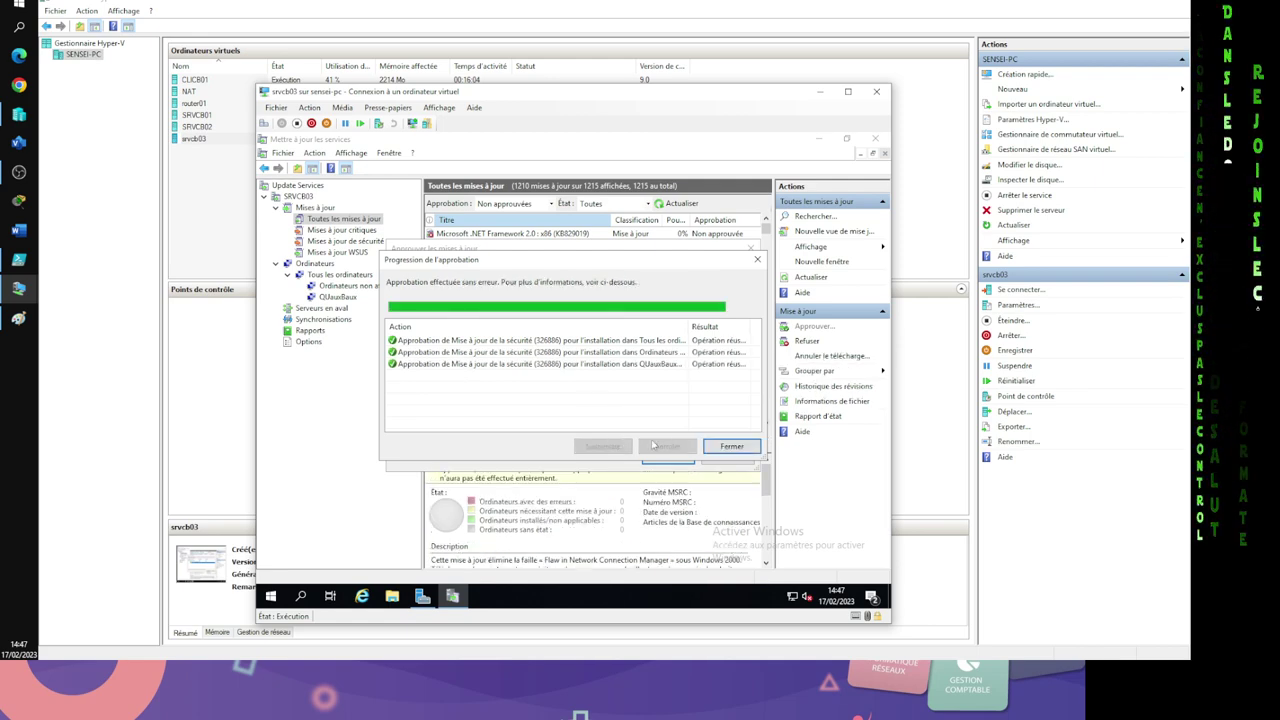
{"action": "left_click", "coordinate": [722, 446]}
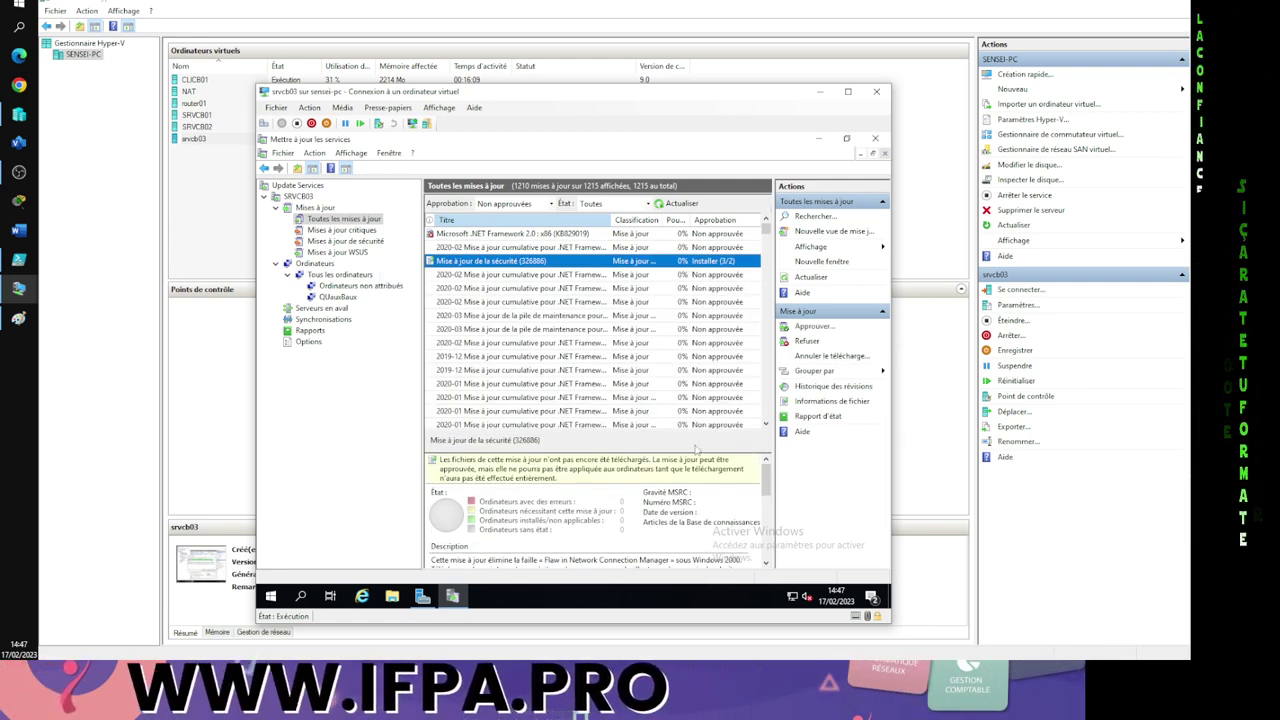
{"action": "left_click", "coordinate": [540, 328]}
- Show Tous les ordinateurs with the État filter set to Toutes and refresh
{"action": "left_click", "coordinate": [341, 276]}
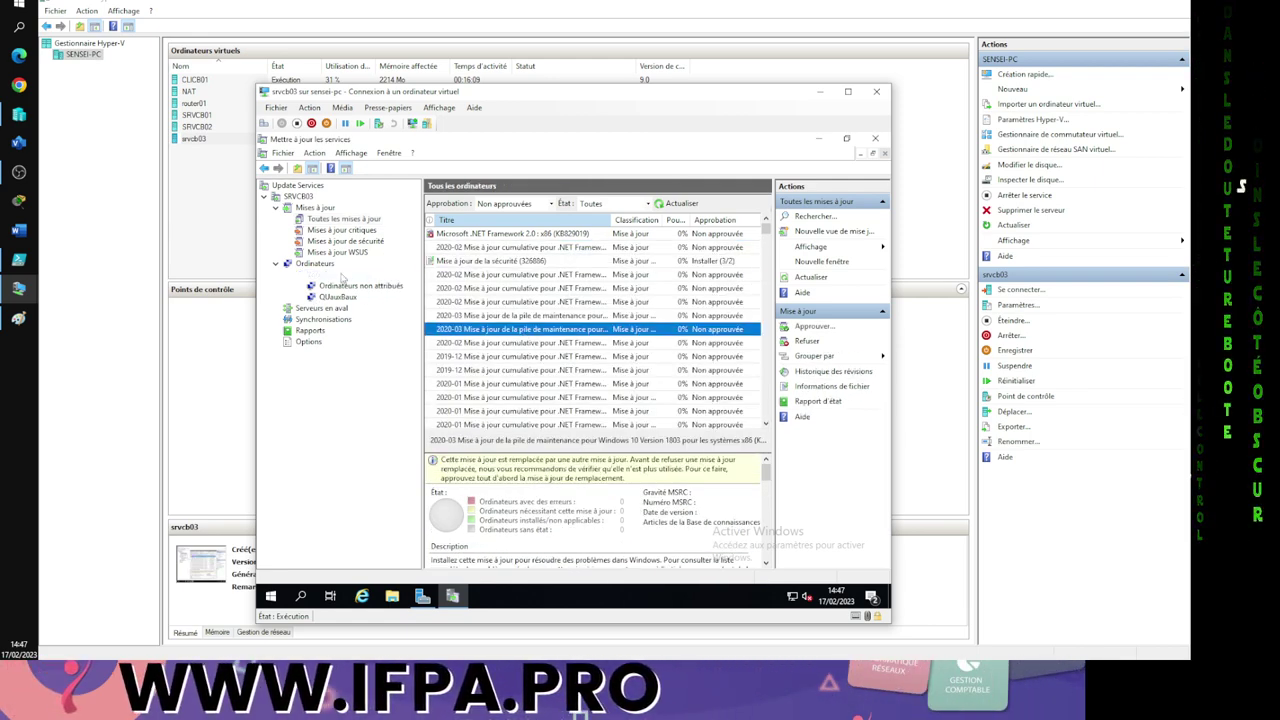
{"action": "left_click", "coordinate": [493, 205]}
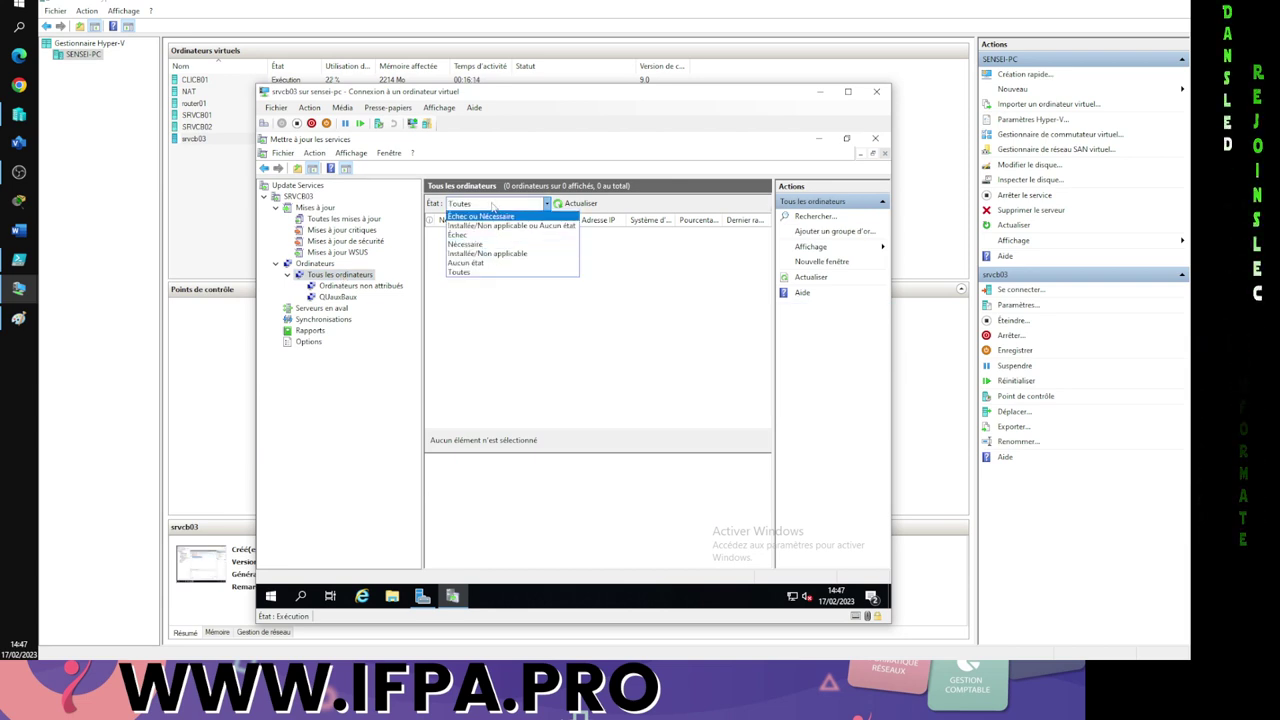
{"action": "left_click", "coordinate": [483, 272]}
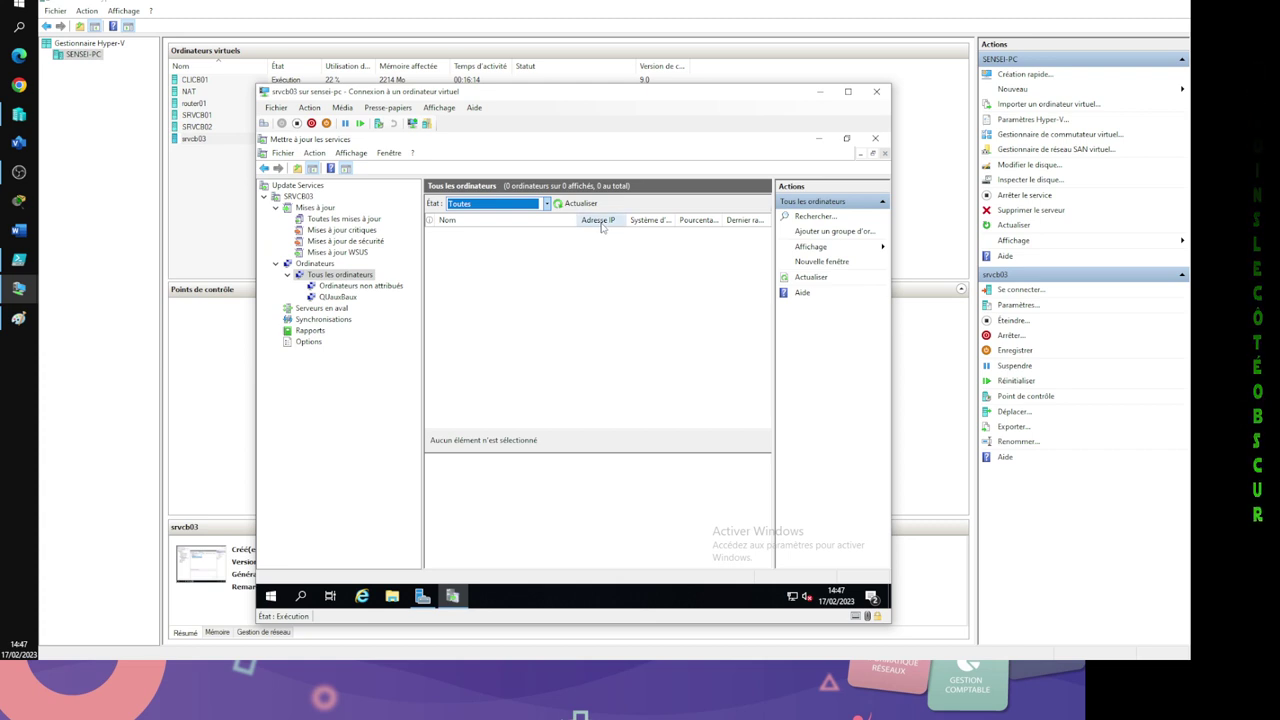
{"action": "left_click", "coordinate": [578, 203]}
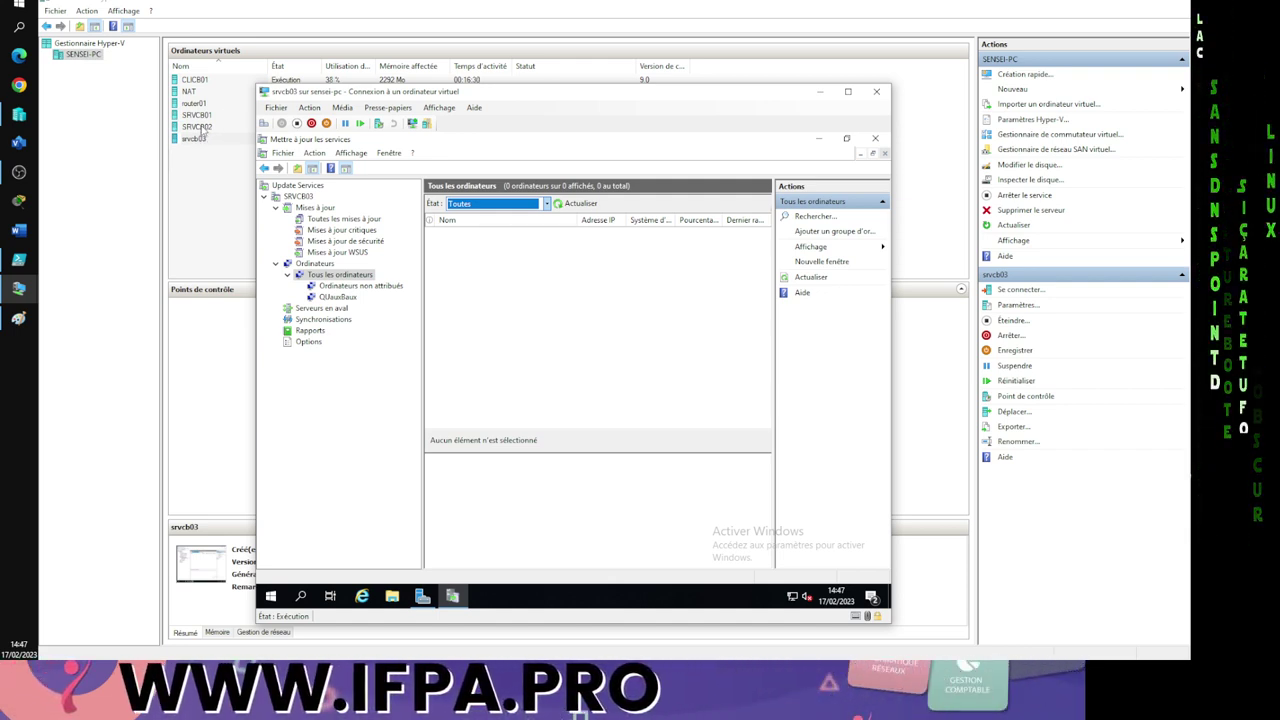
- Show the Mises à jour WSUS category with every update status included
{"action": "mouse_move", "coordinate": [10, 116]}
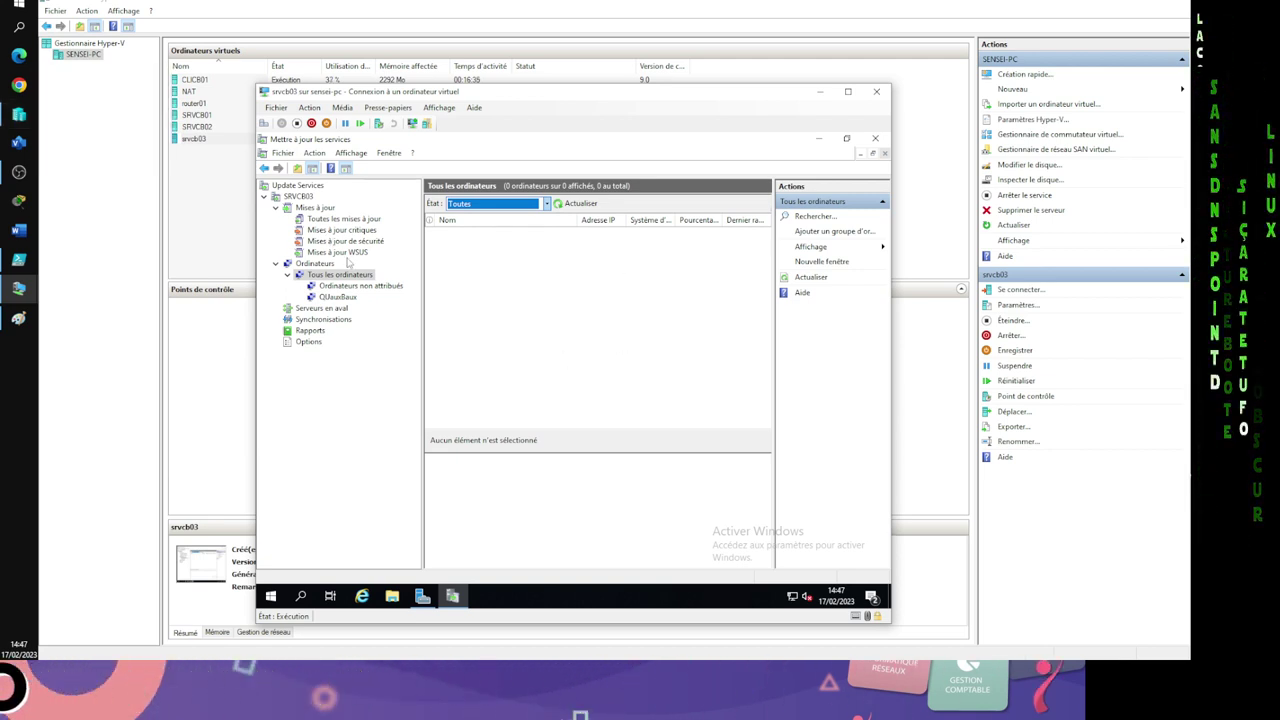
{"action": "left_click", "coordinate": [340, 252]}
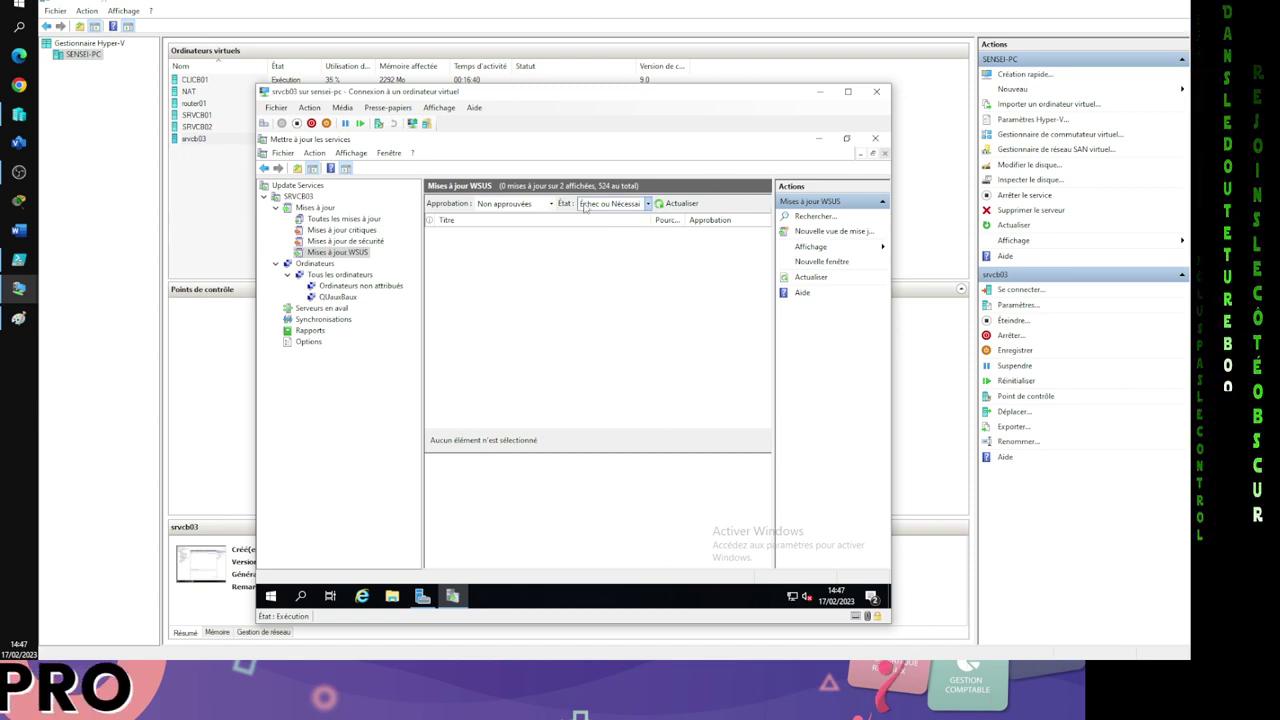
{"action": "left_click", "coordinate": [646, 203]}
{"action": "left_click", "coordinate": [613, 273]}
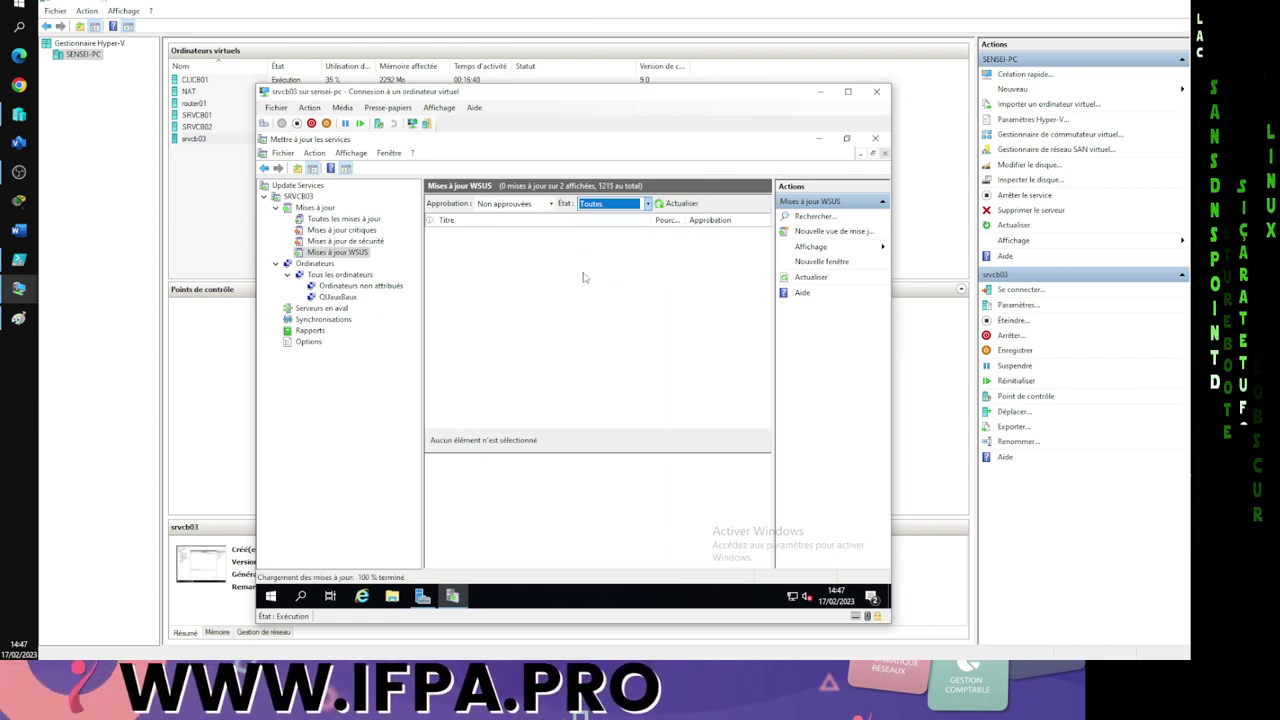
{"action": "left_click", "coordinate": [585, 277]}
- Refresh Ordinateurs non attribués, which still lists 0 computers like QUauxBaux
{"action": "left_click", "coordinate": [338, 297]}
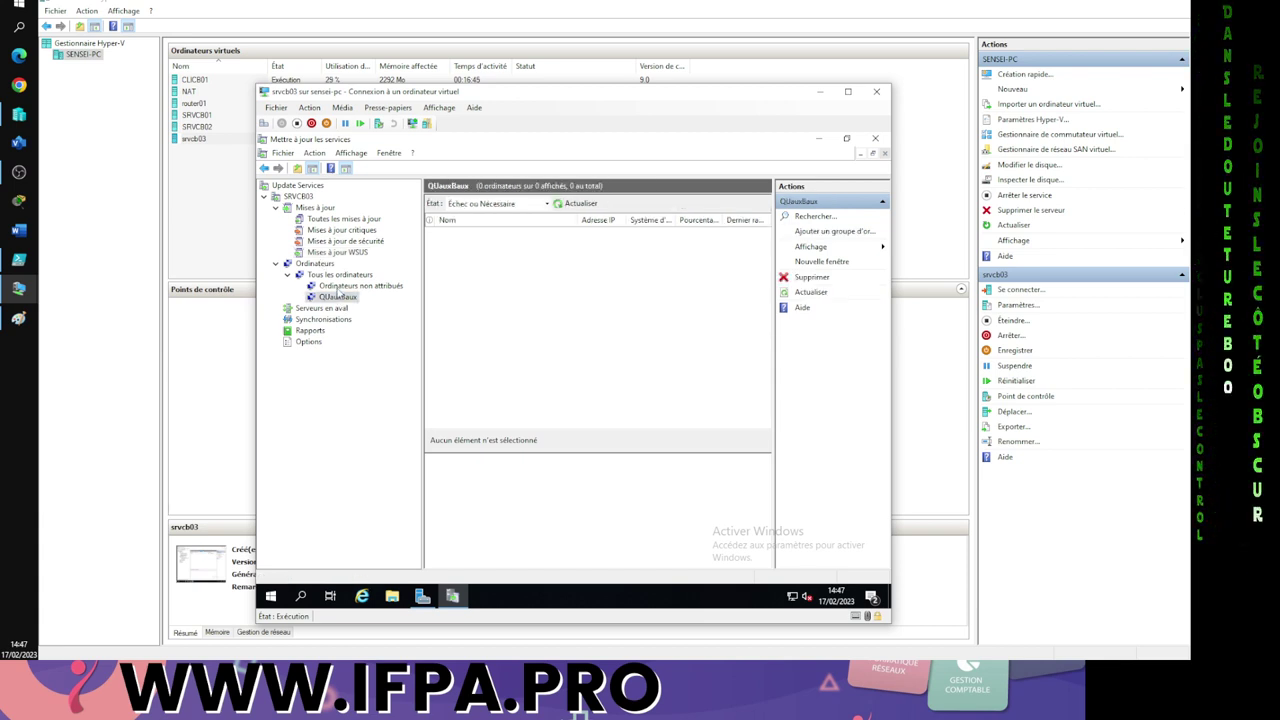
{"action": "left_click", "coordinate": [355, 286]}
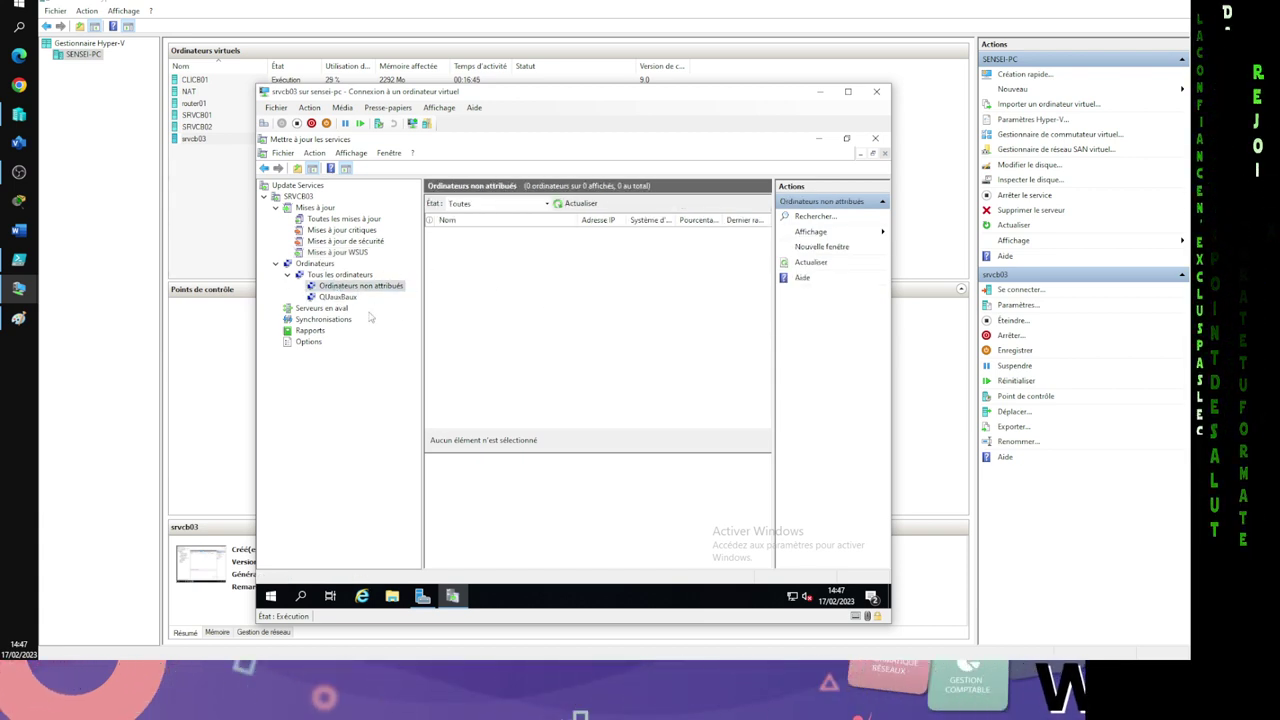
{"action": "left_click", "coordinate": [568, 204]}
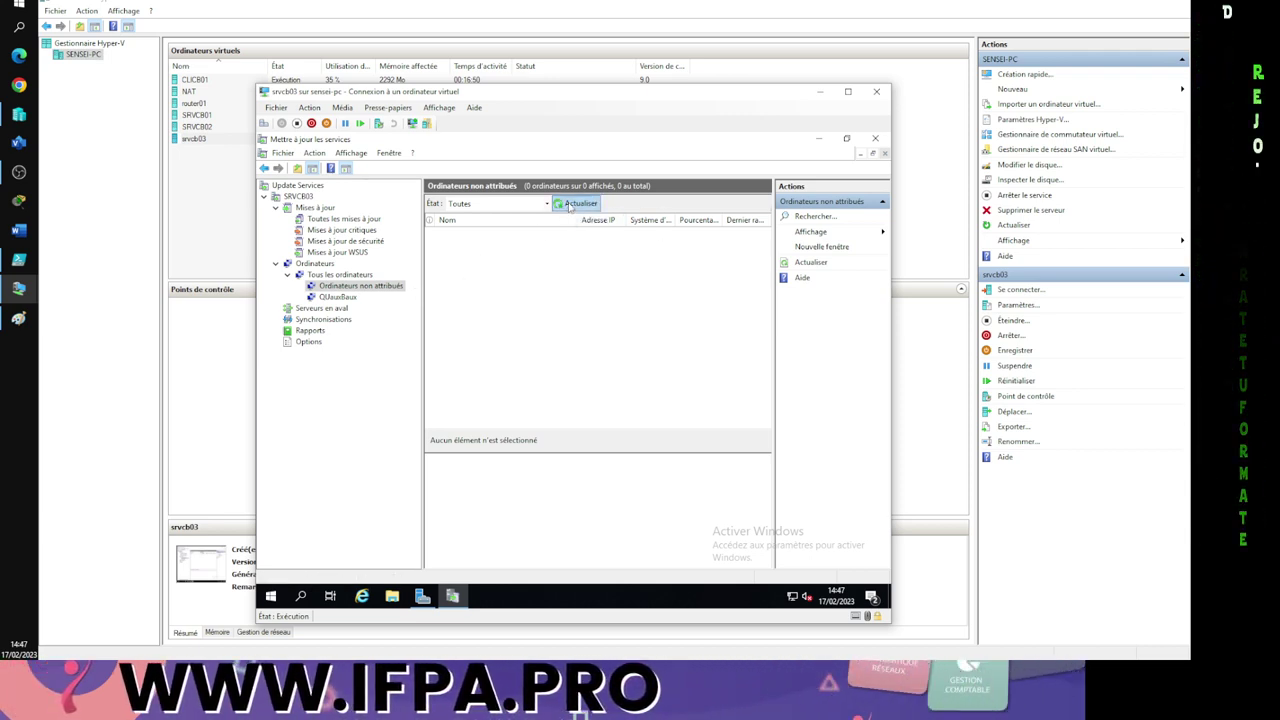
{"action": "left_click", "coordinate": [569, 205]}
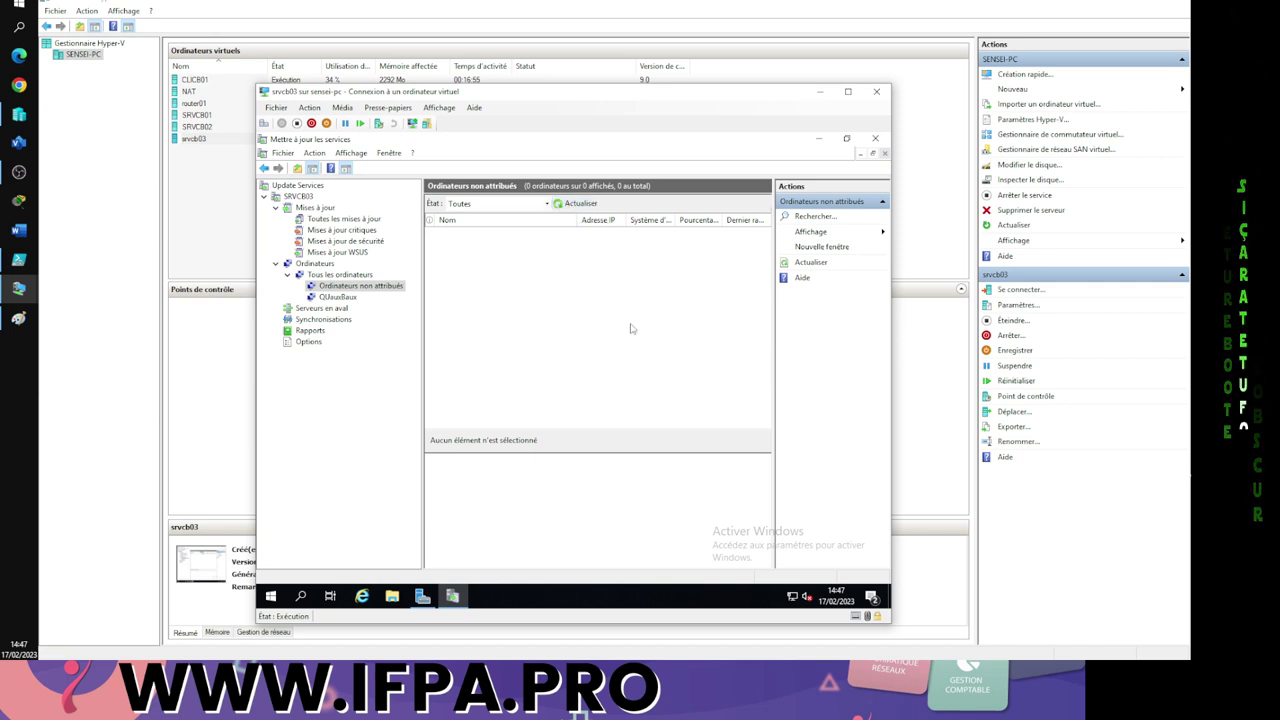
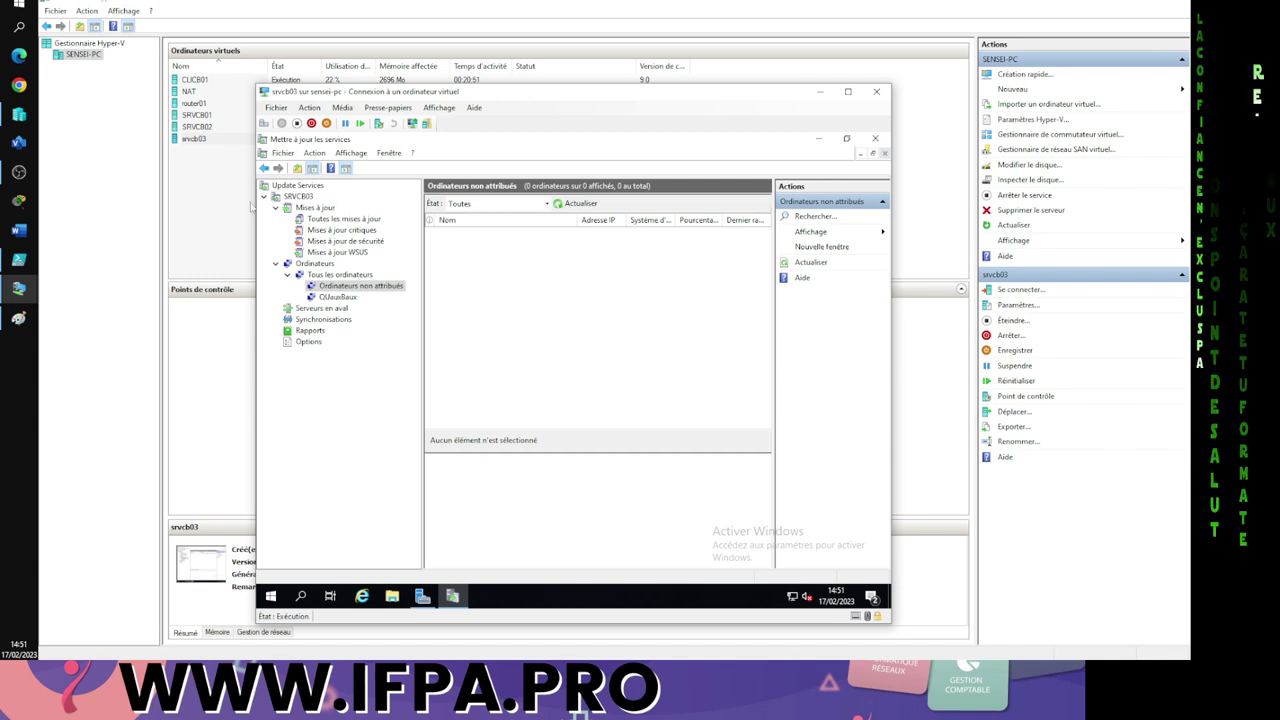
- Connect to the SRVCB01 virtual machine and sign in with the account password
{"action": "left_click", "coordinate": [195, 80]}
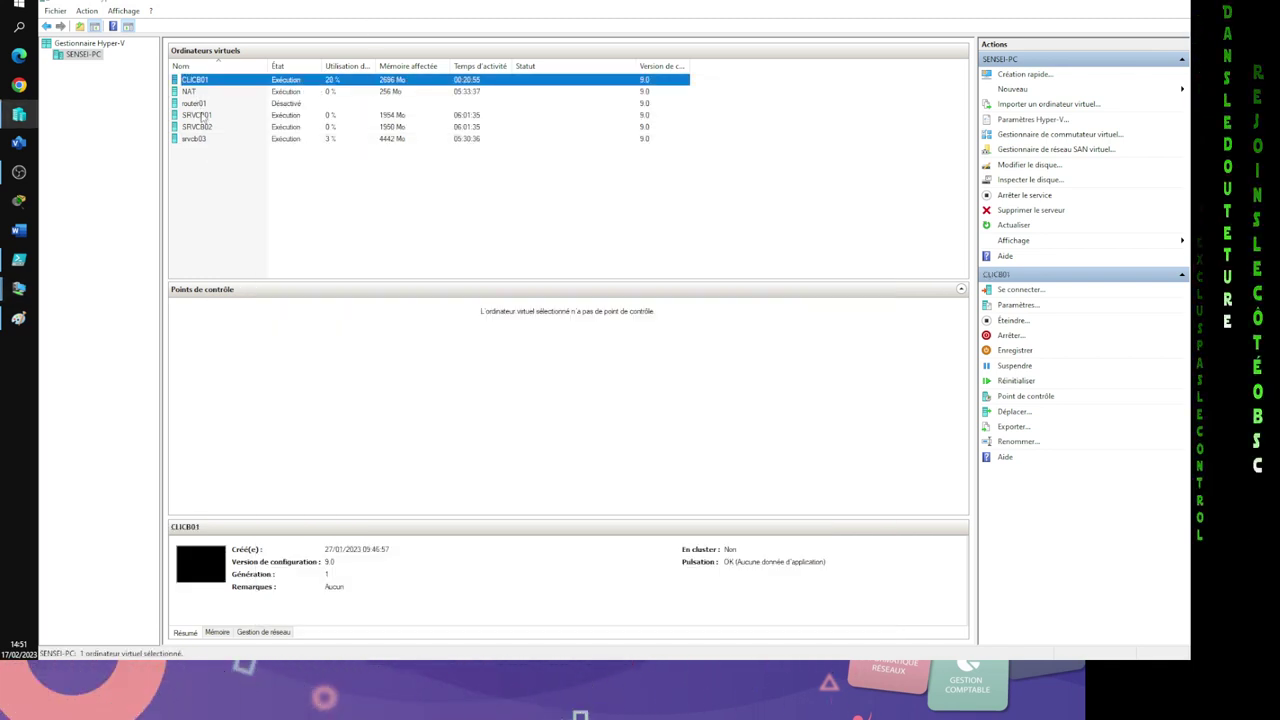
{"action": "double_click", "coordinate": [196, 115]}
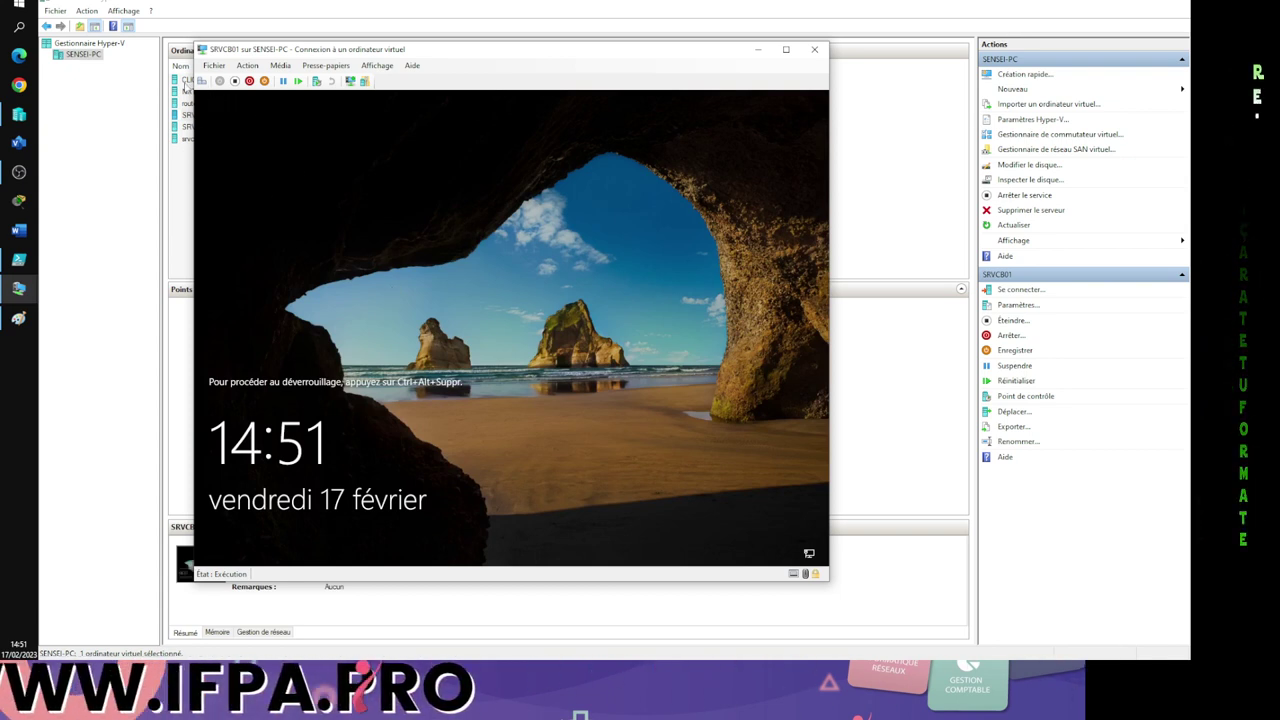
{"action": "left_click", "coordinate": [202, 81]}
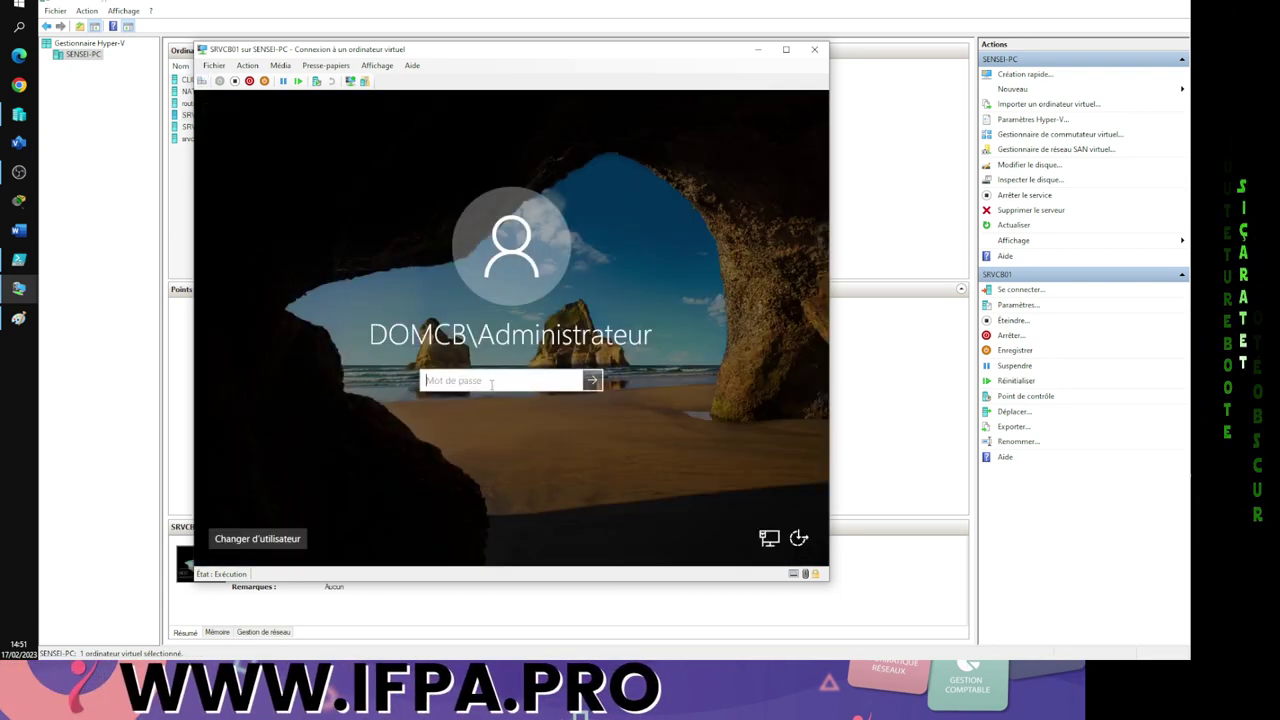
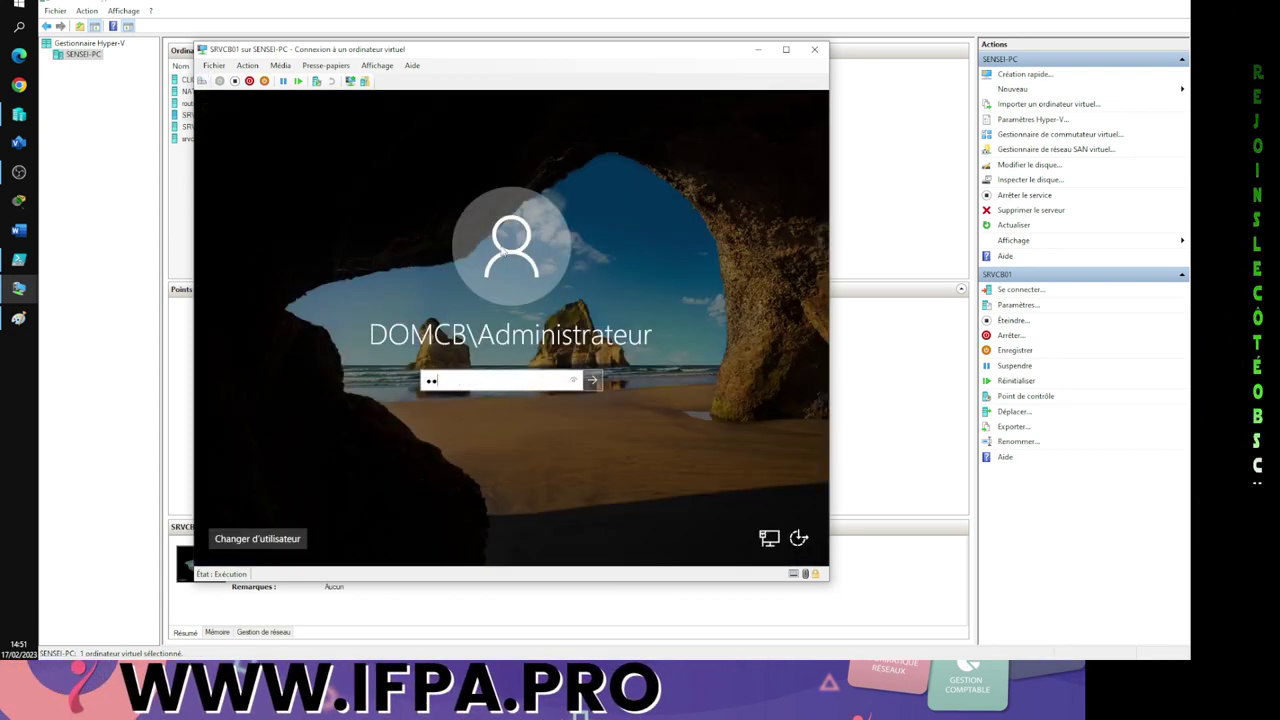
{"action": "key", "text": "Return"}
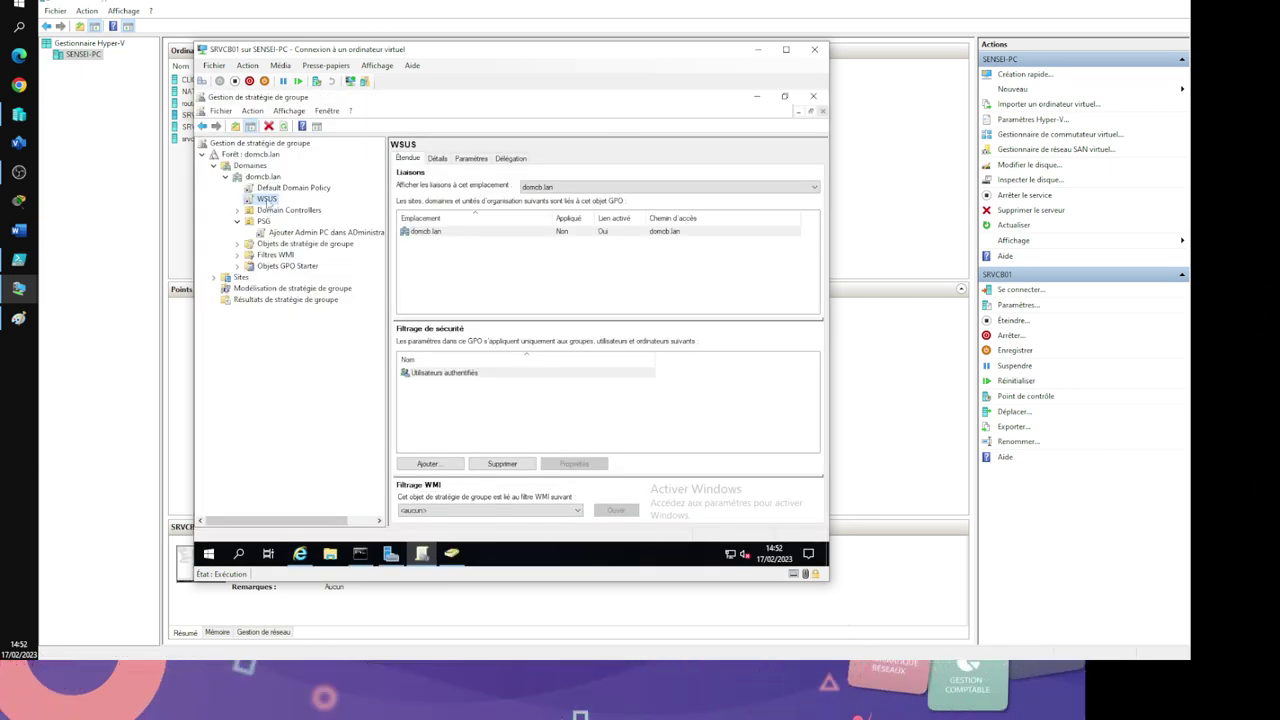
- Edit the WSUS group policy and expand Computer Configuration down to Administrative Templates
{"action": "right_click", "coordinate": [264, 199]}
{"action": "left_click", "coordinate": [292, 208]}
{"action": "double_click", "coordinate": [305, 218]}
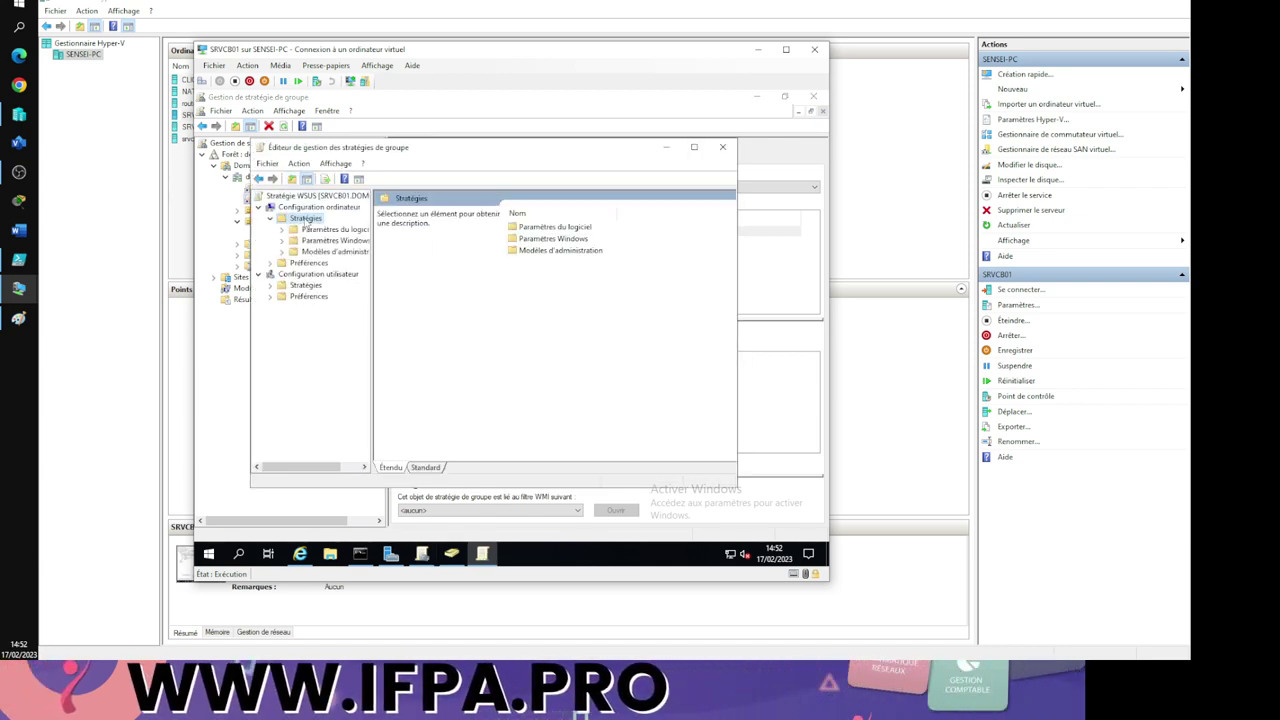
{"action": "left_click", "coordinate": [318, 242]}
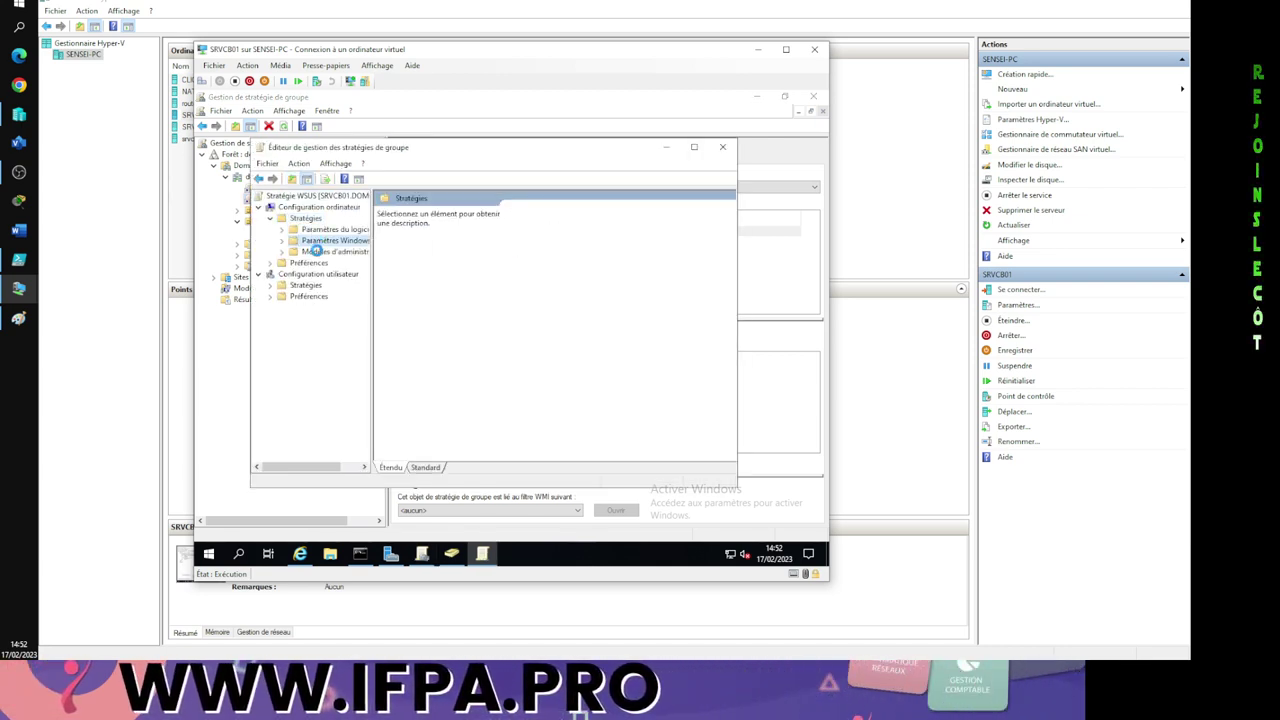
{"action": "left_click", "coordinate": [281, 242]}
{"action": "left_click", "coordinate": [281, 242]}
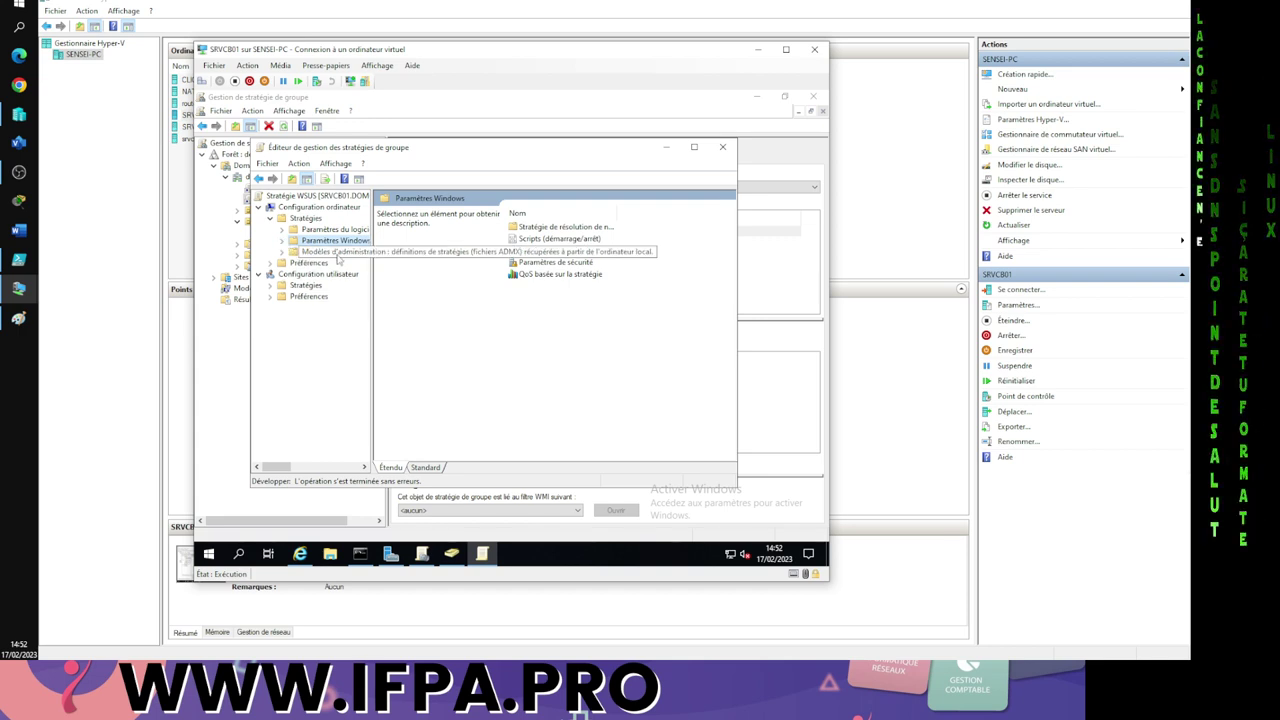
{"action": "double_click", "coordinate": [335, 252]}
- Open Composants Windows > Windows Update and the intranet update-service location setting
{"action": "double_click", "coordinate": [340, 263]}
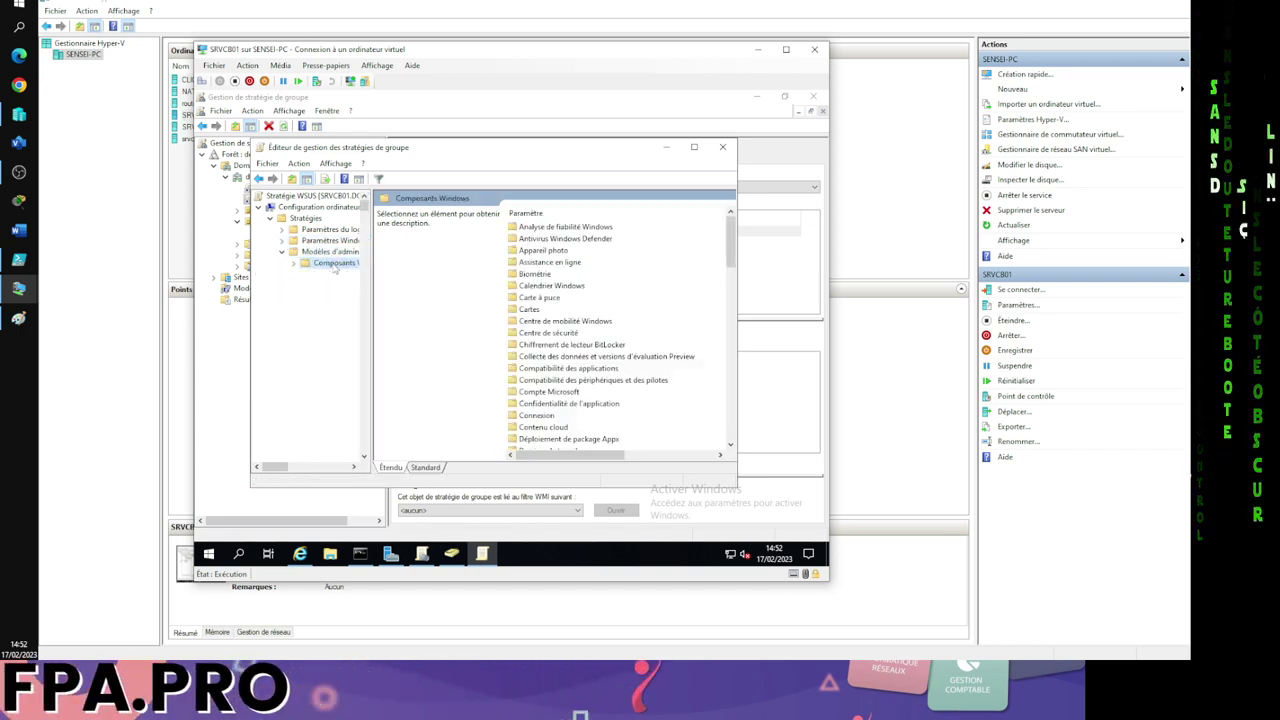
{"action": "left_click", "coordinate": [548, 357]}
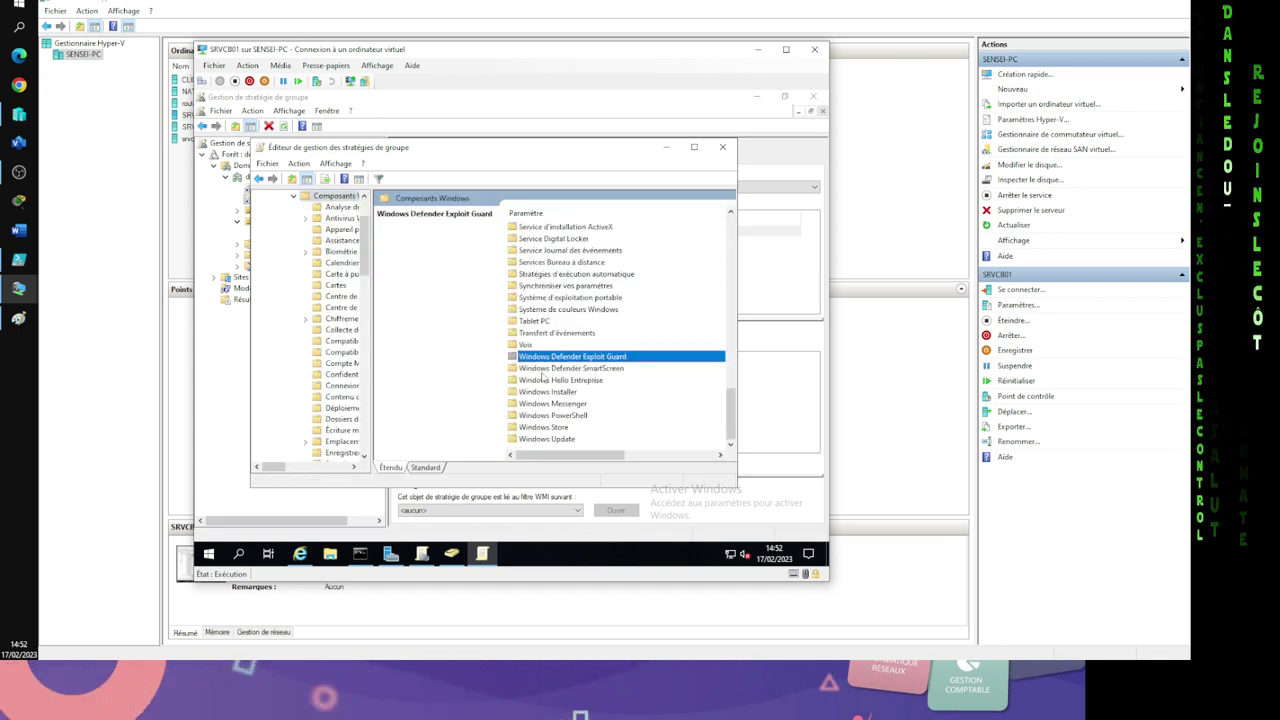
{"action": "double_click", "coordinate": [547, 438]}
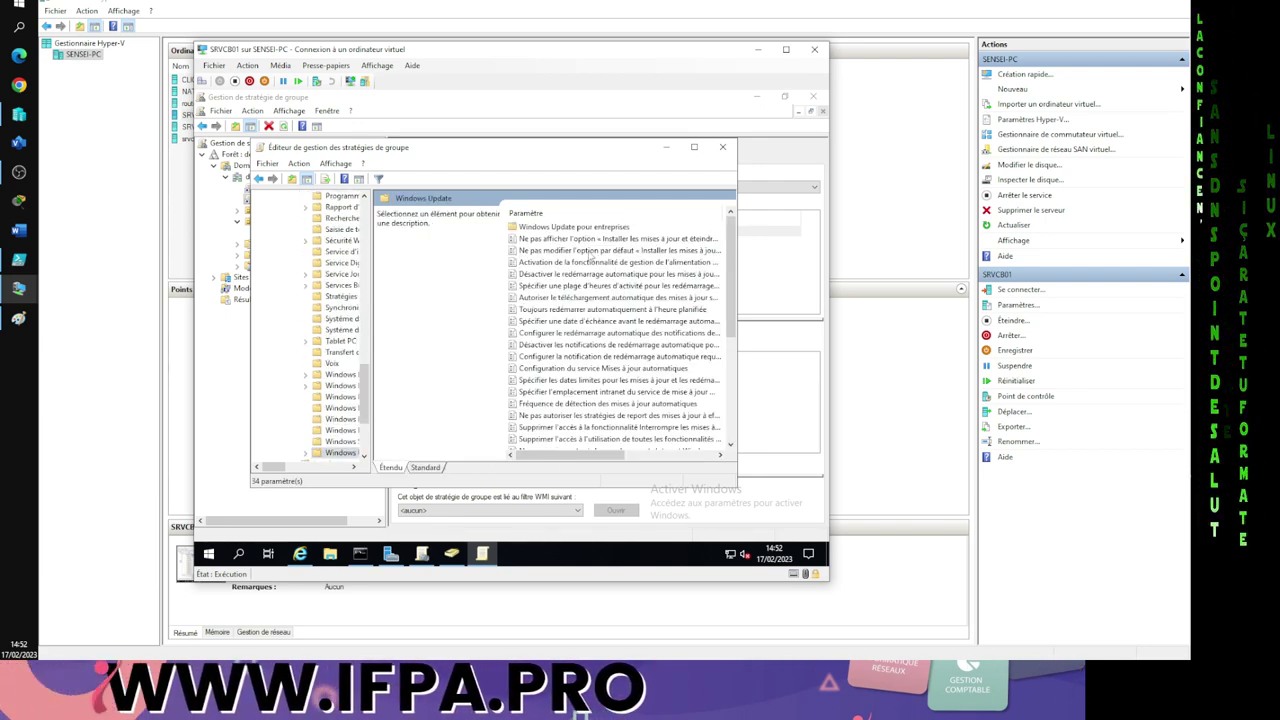
{"action": "double_click", "coordinate": [620, 151]}
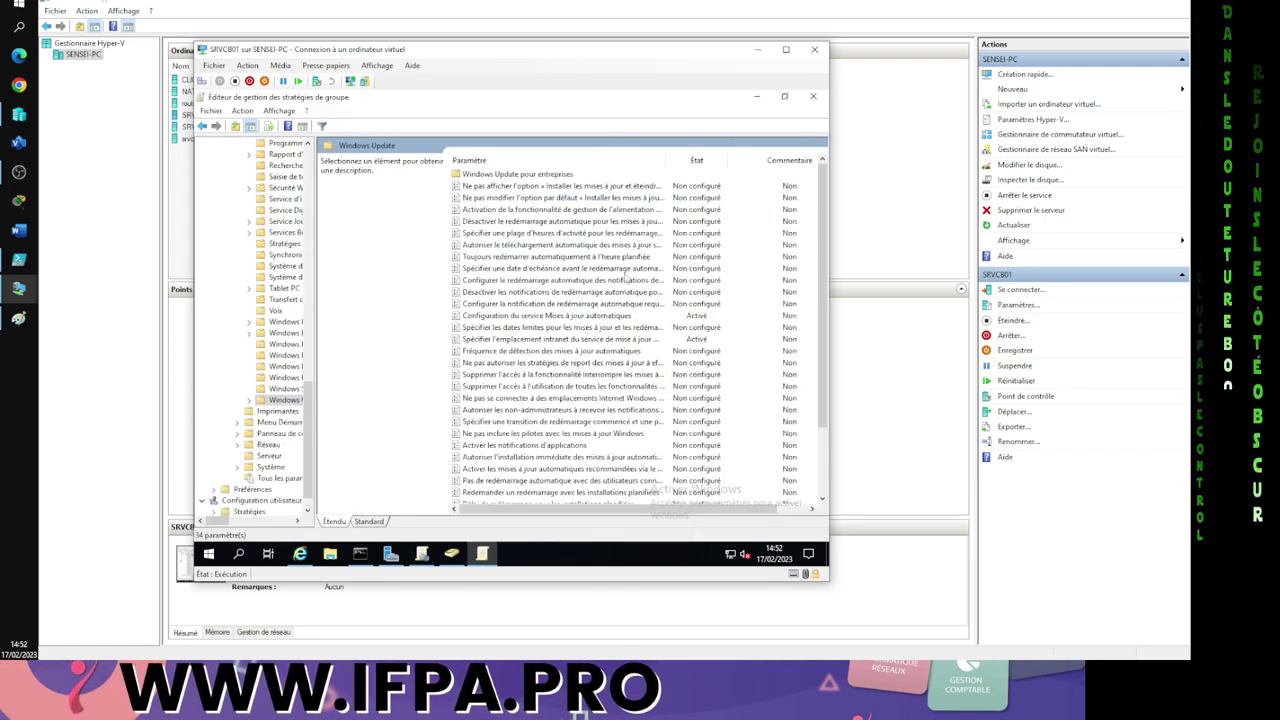
{"action": "left_click", "coordinate": [629, 340]}
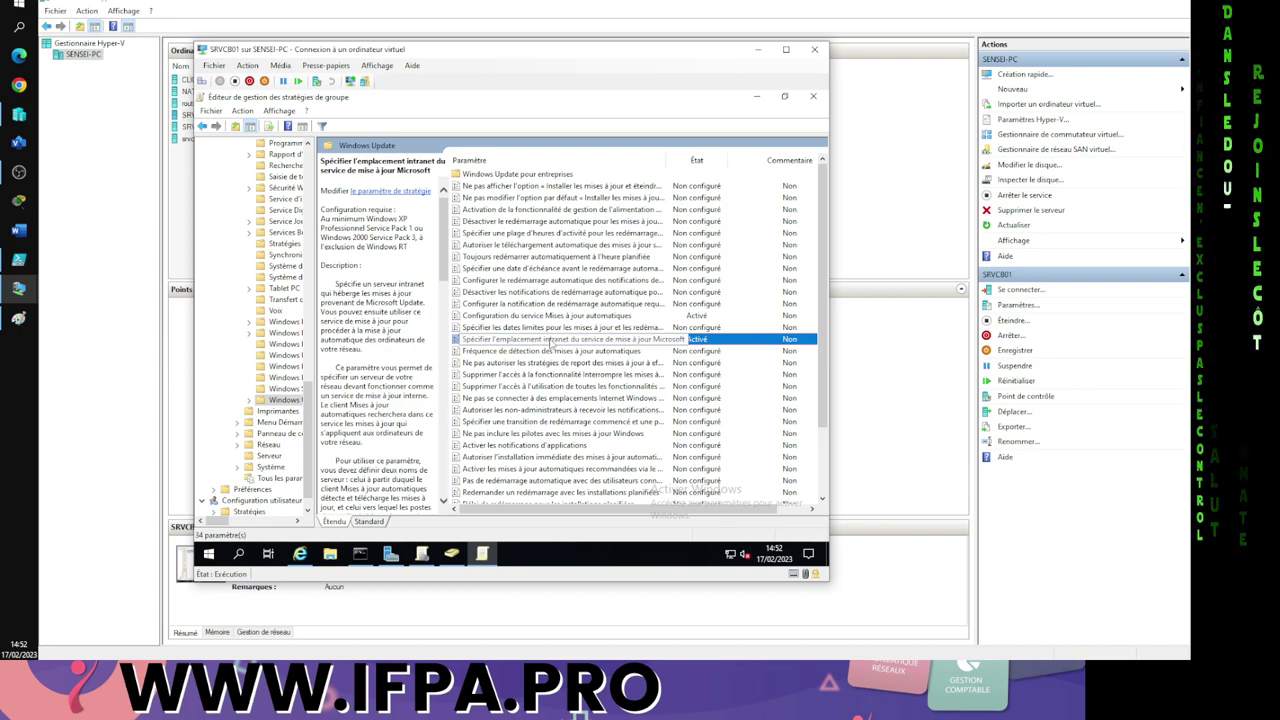
{"action": "double_click", "coordinate": [551, 341]}
{"action": "left_click", "coordinate": [330, 303]}
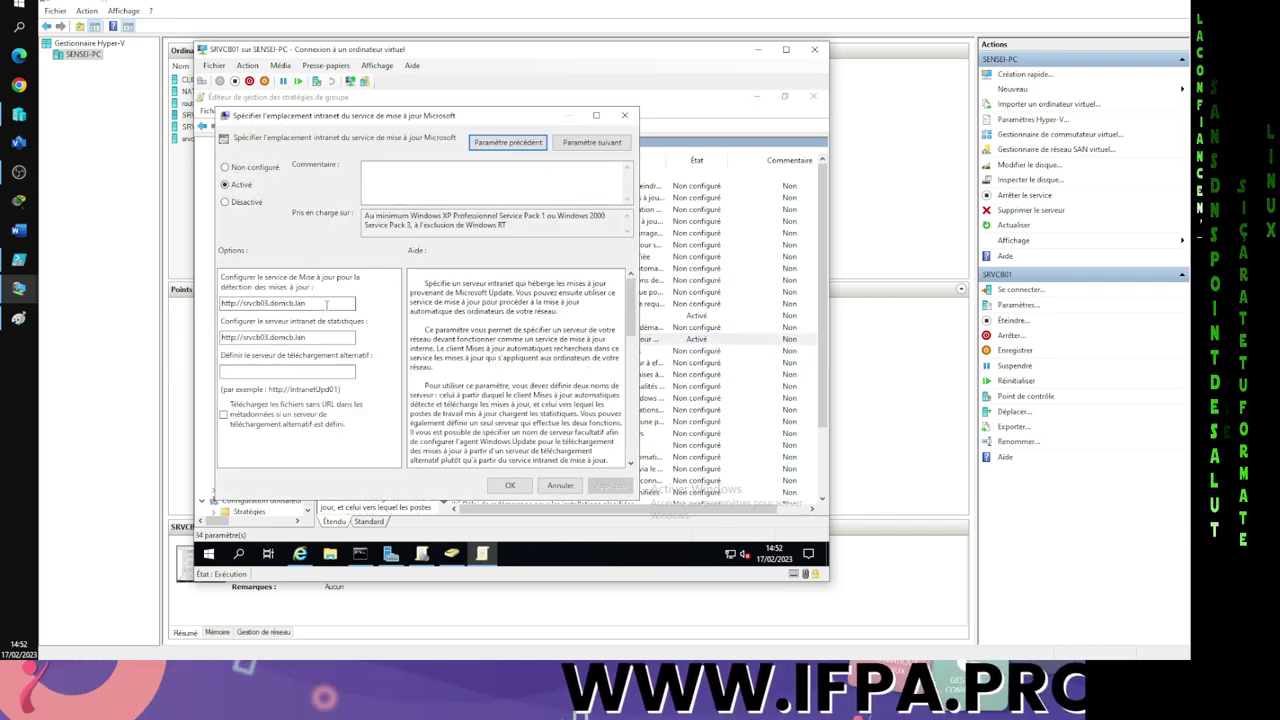
{"action": "type", "text": ":"}
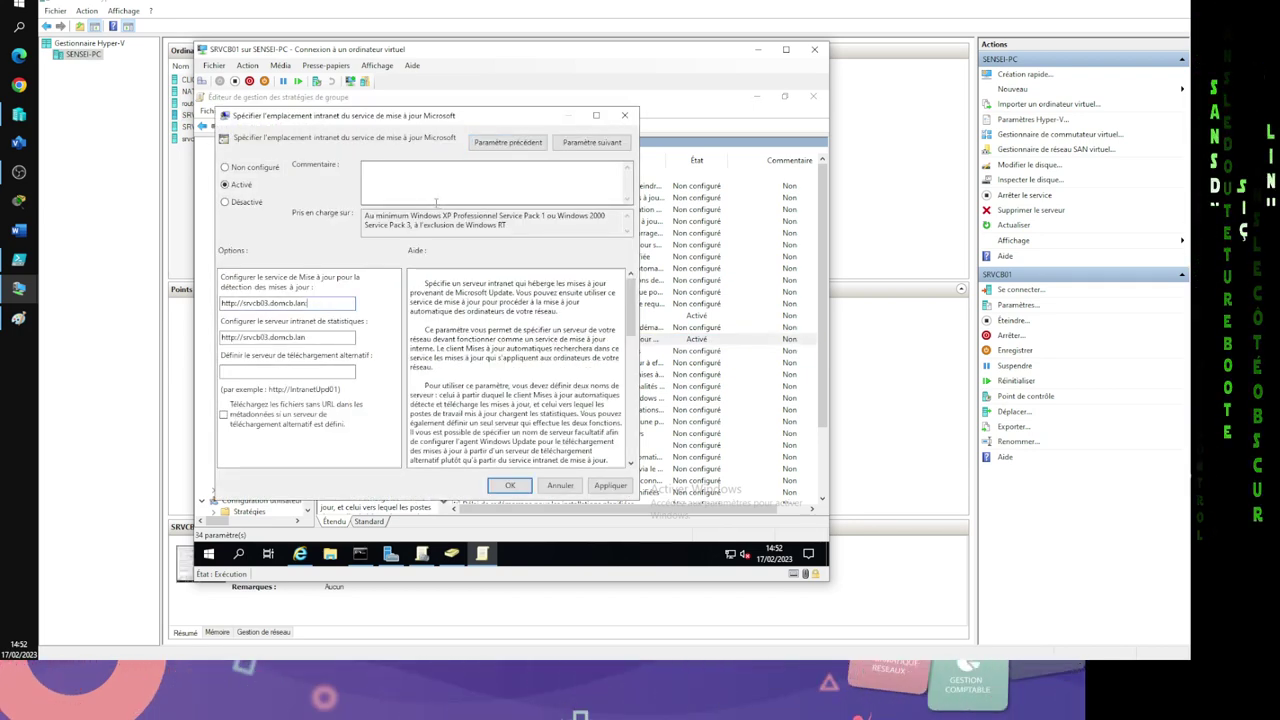
{"action": "key", "text": "BackSpace"}
{"action": "key", "text": "BackSpace"}
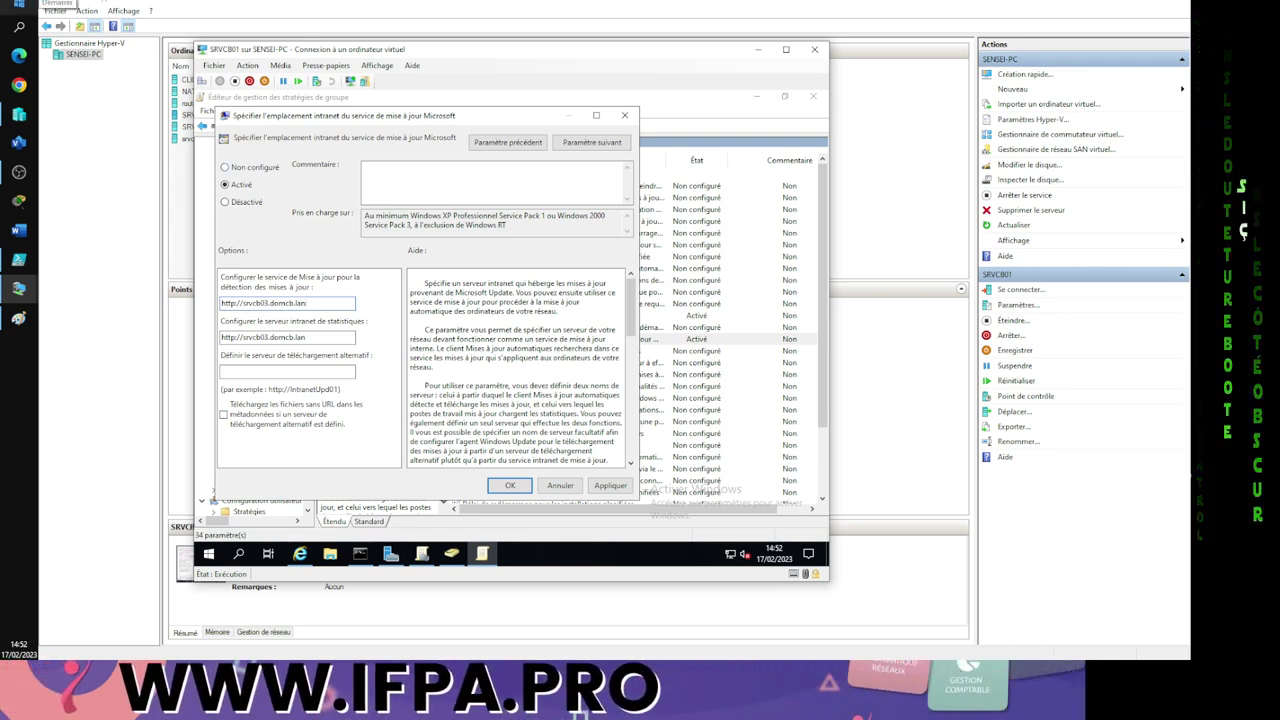
{"action": "type", "text": ":8530"}
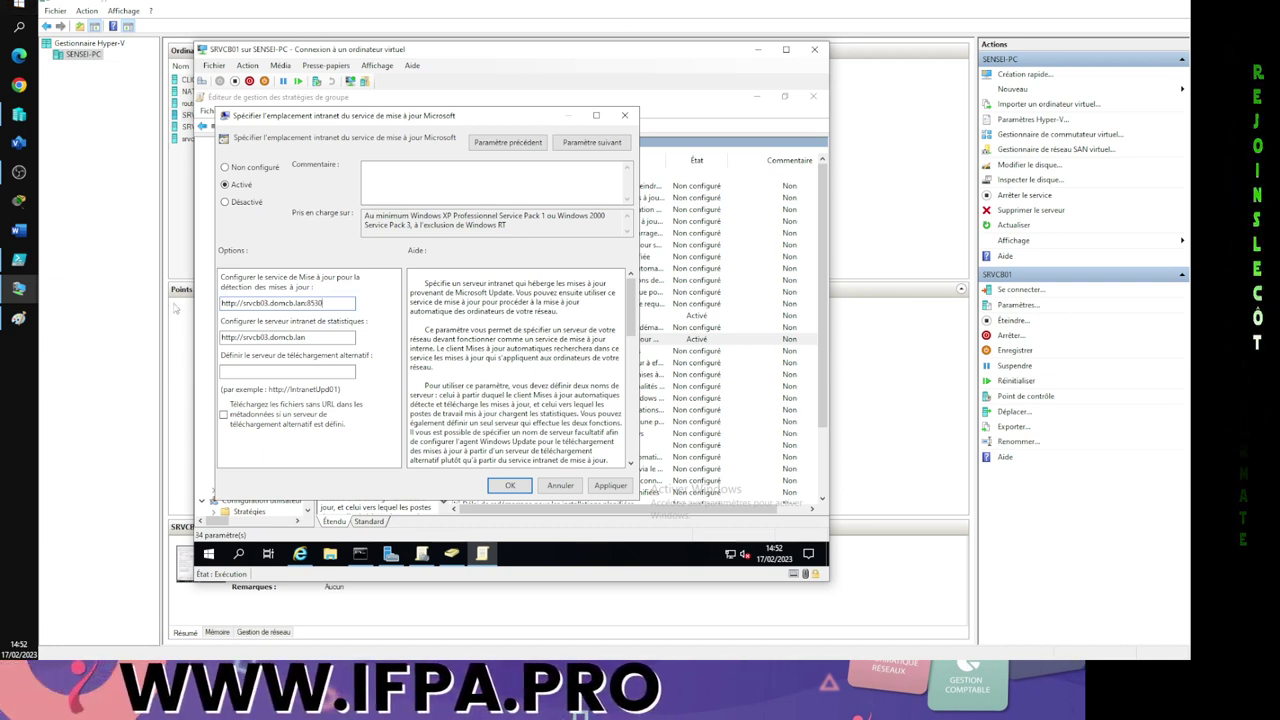
{"action": "left_click", "coordinate": [268, 337]}
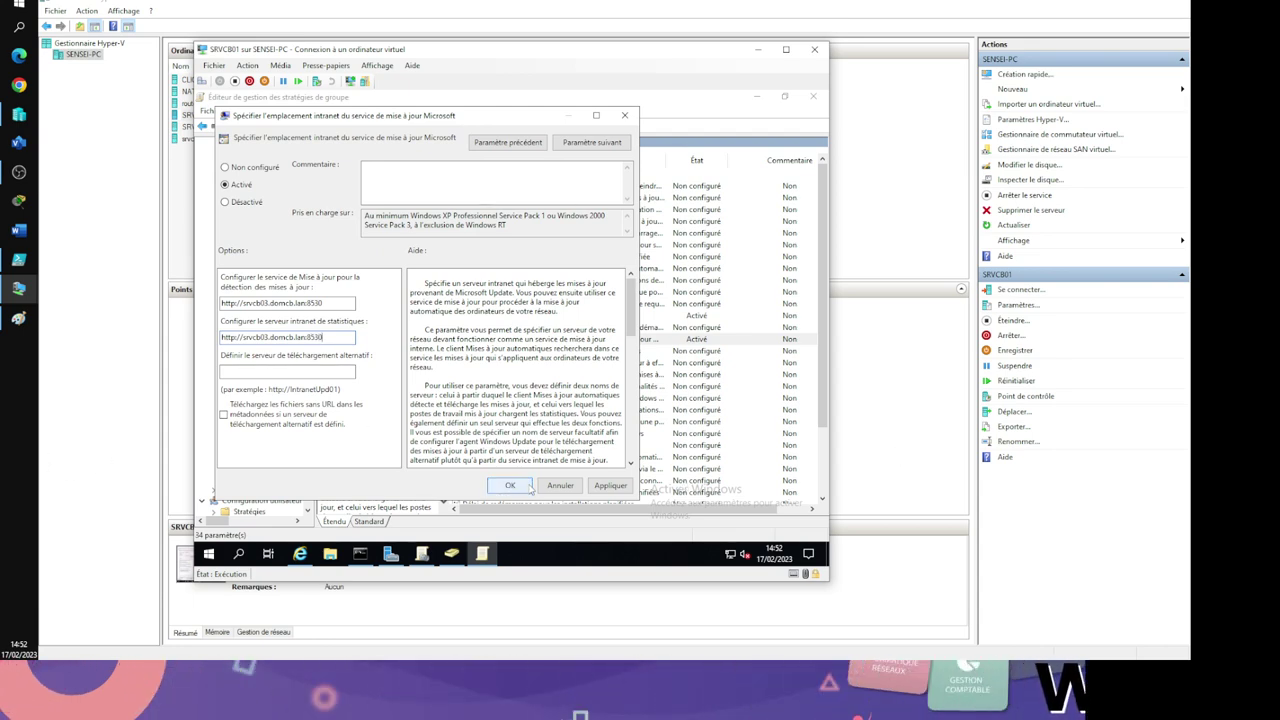
{"action": "left_click", "coordinate": [526, 487]}
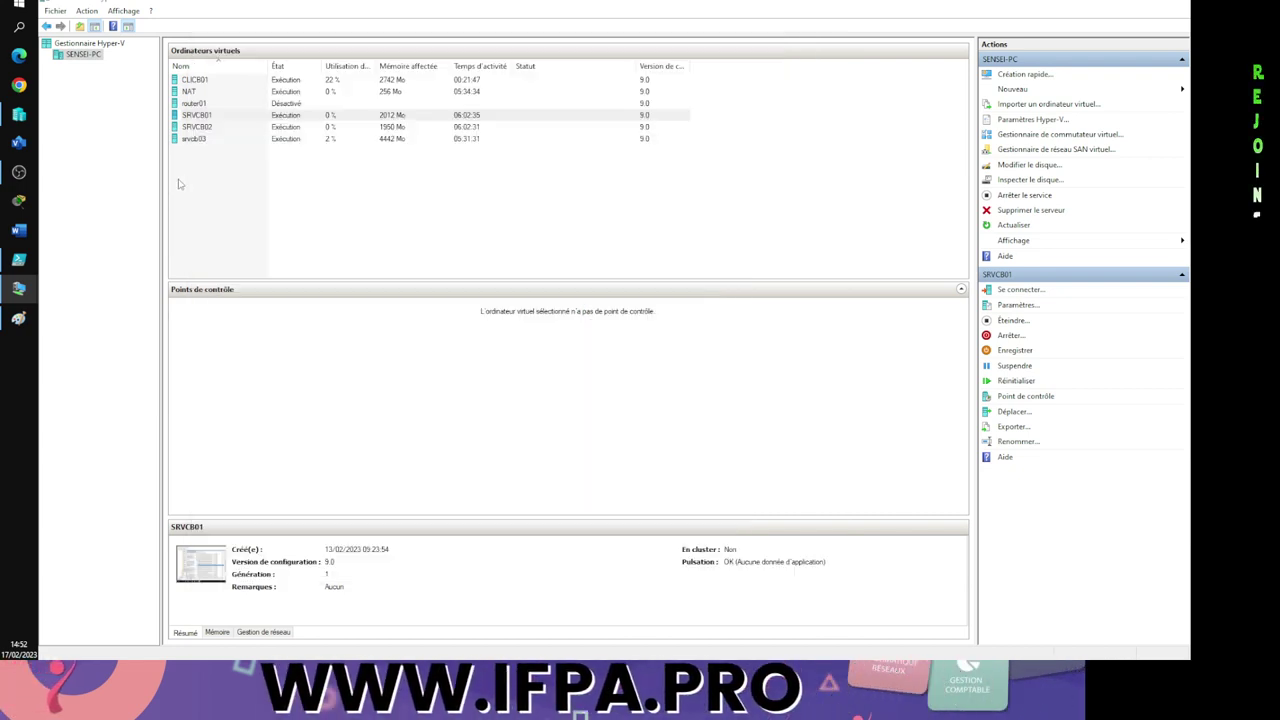
- Connect to CLICB01 and sign in, re-entering the password after a failed attempt
{"action": "double_click", "coordinate": [199, 80]}
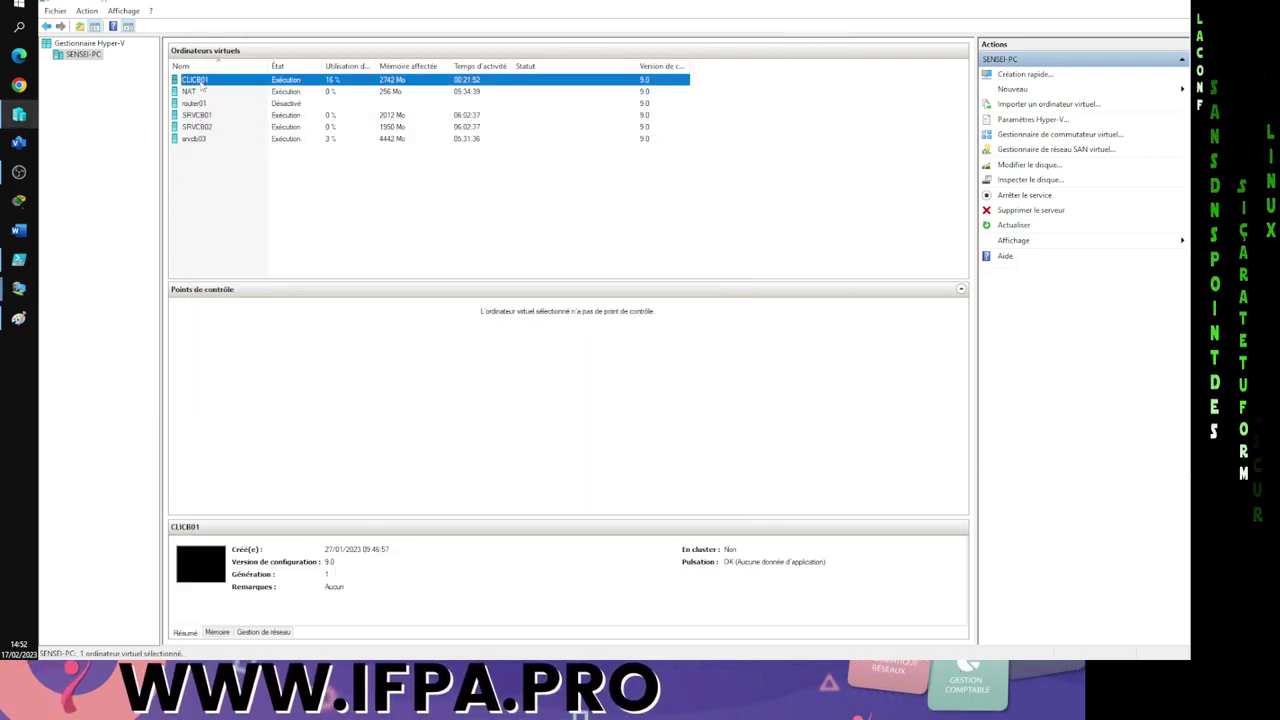
{"action": "left_click", "coordinate": [460, 340]}
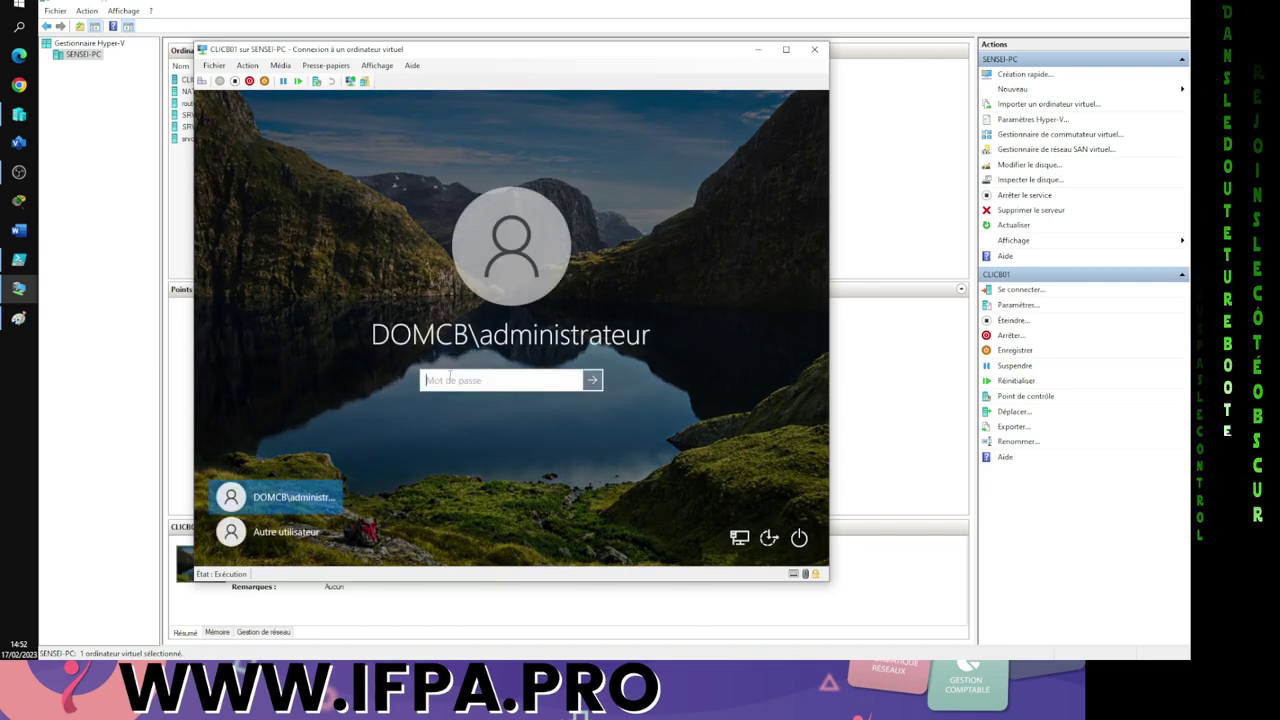
{"action": "type", "text": "••"}
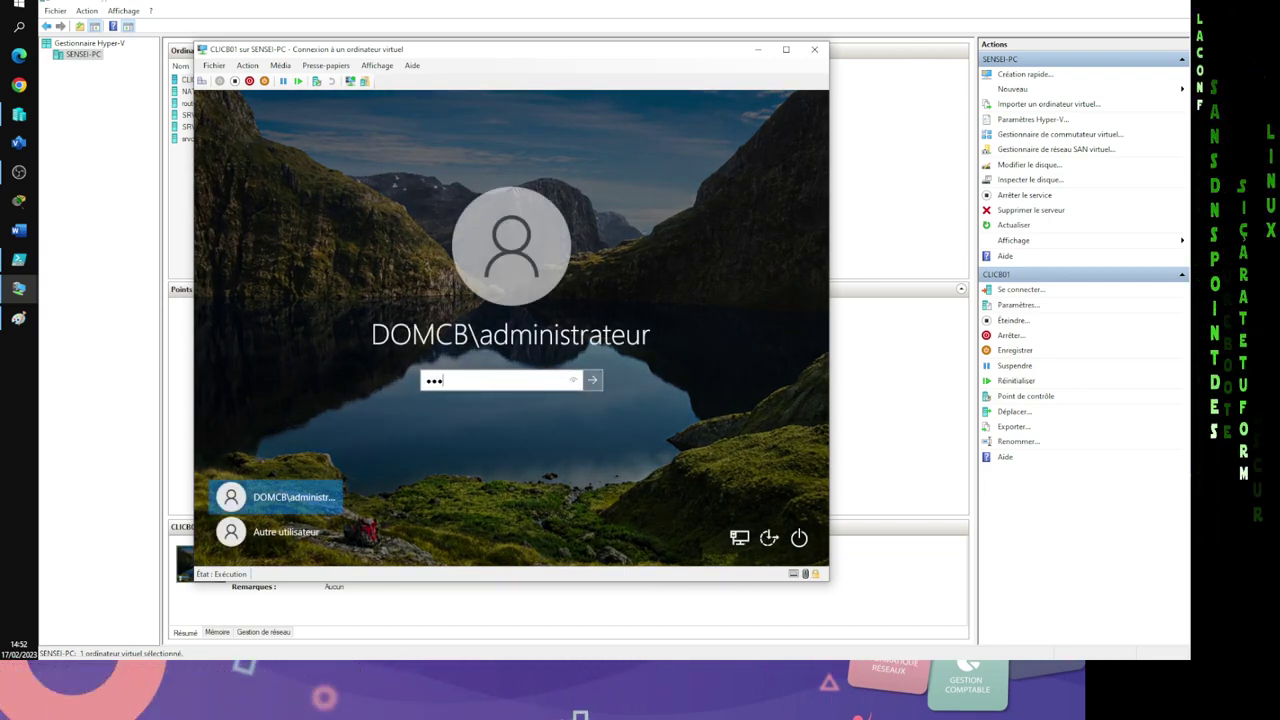
{"action": "type", "text": "••••••"}
{"action": "key", "text": "Return"}
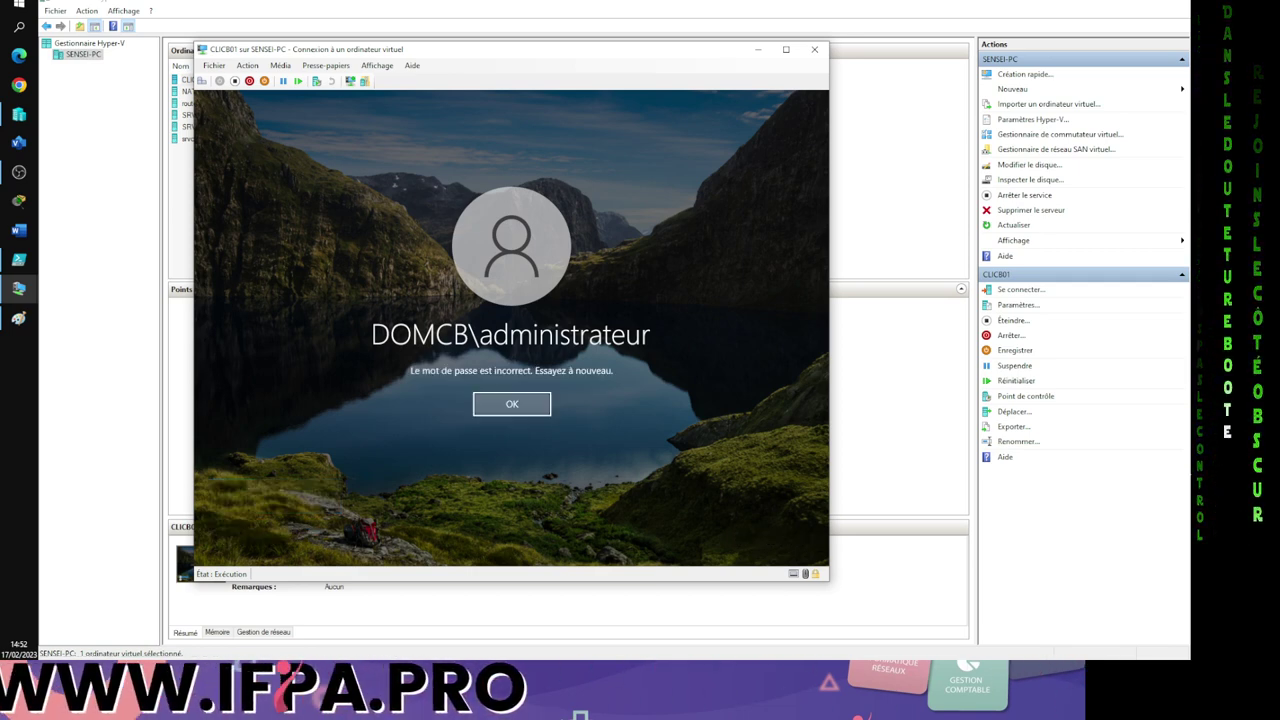
{"action": "key", "text": "Return"}
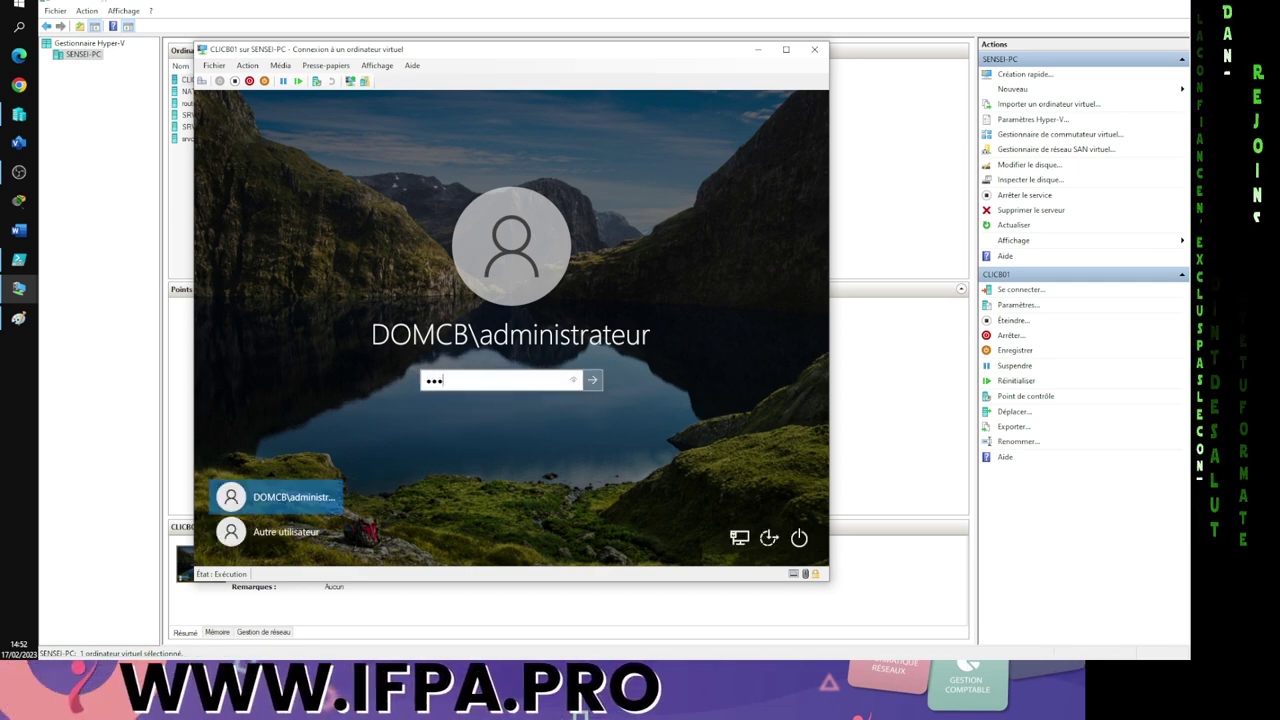
{"action": "type", "text": "••••••••"}
{"action": "key", "text": "Return"}
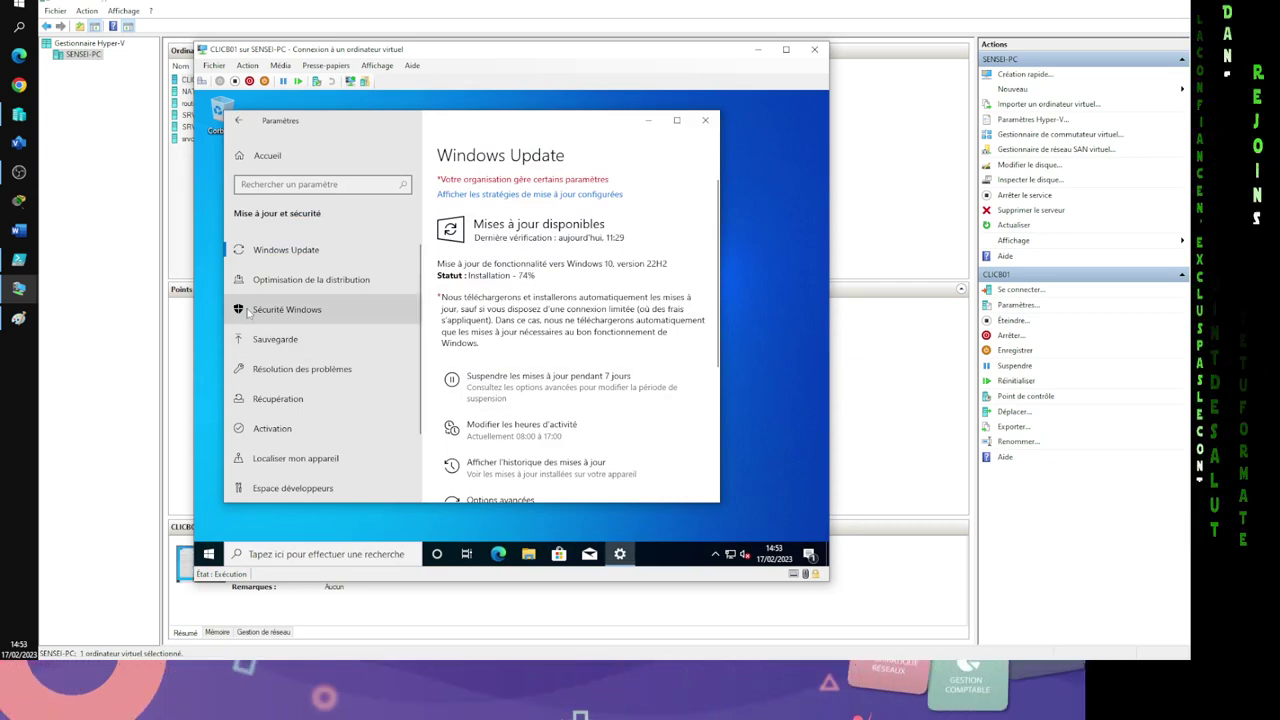
- Run gpupdate /force in an administrator Command Prompt on CLICB01
{"action": "key", "text": "super"}
{"action": "type", "text": "cmd"}
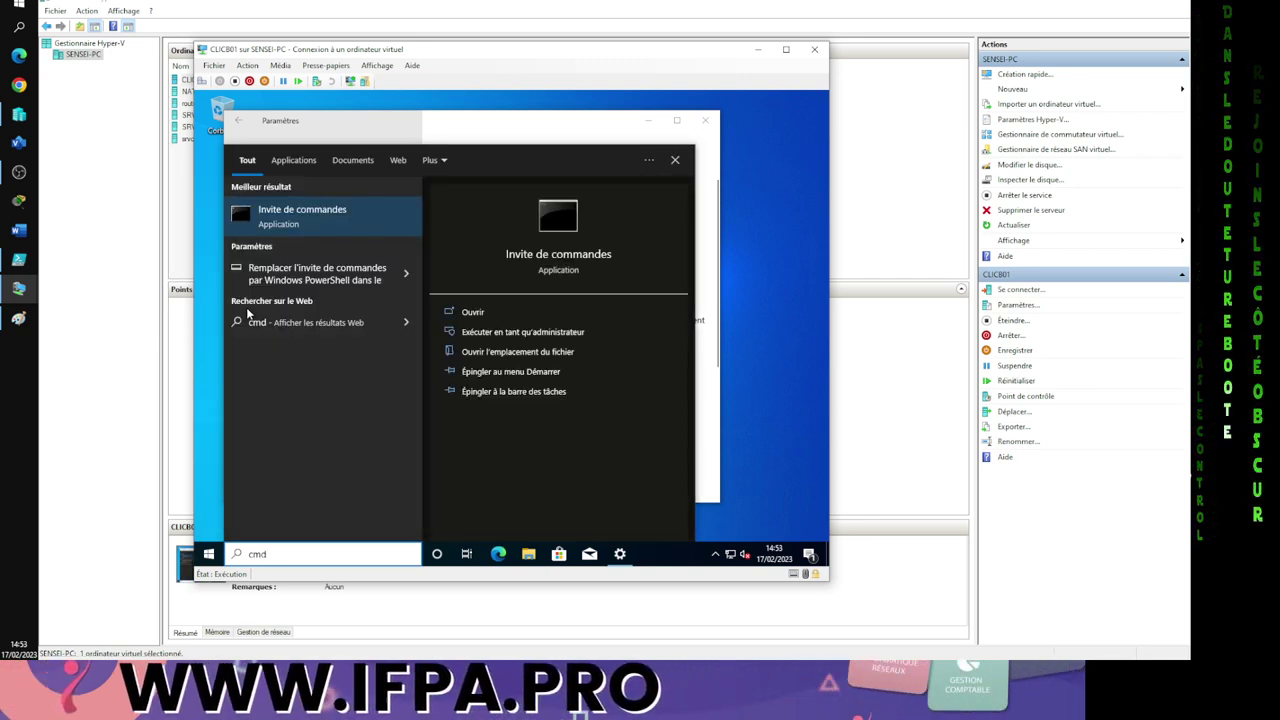
{"action": "key", "text": "ctrl+shift+Return"}
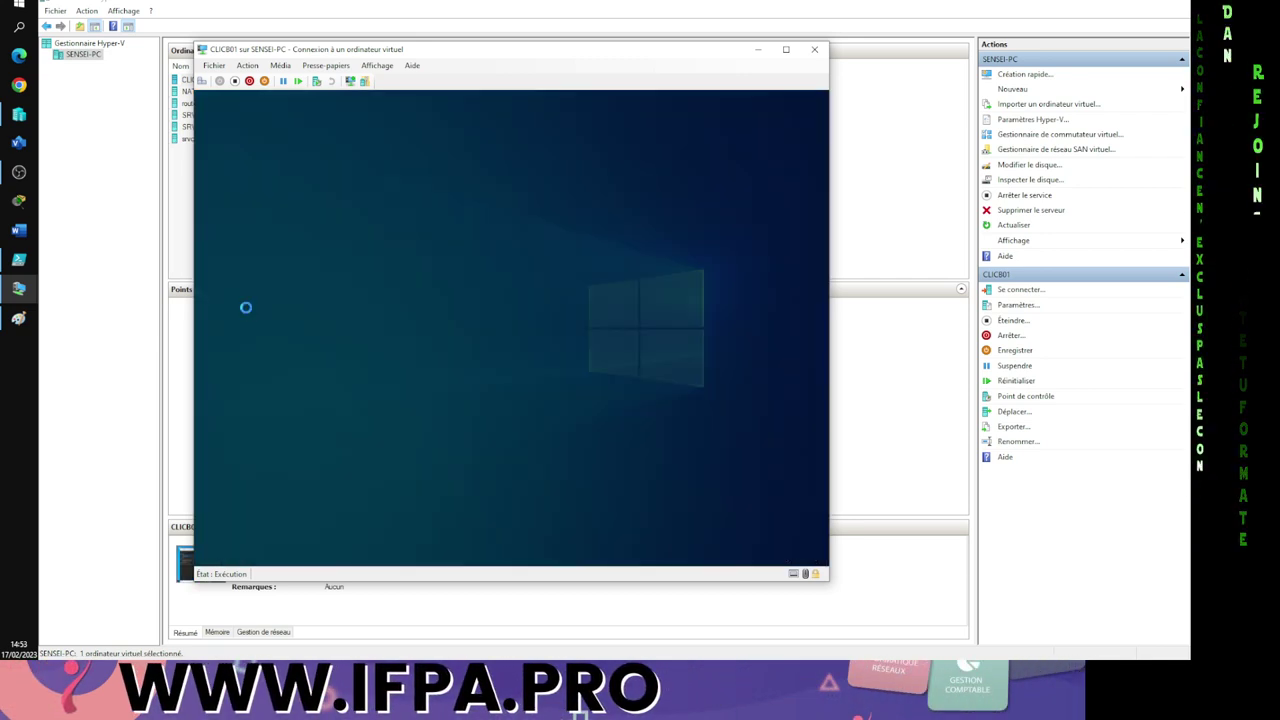
{"action": "key", "text": "Return"}
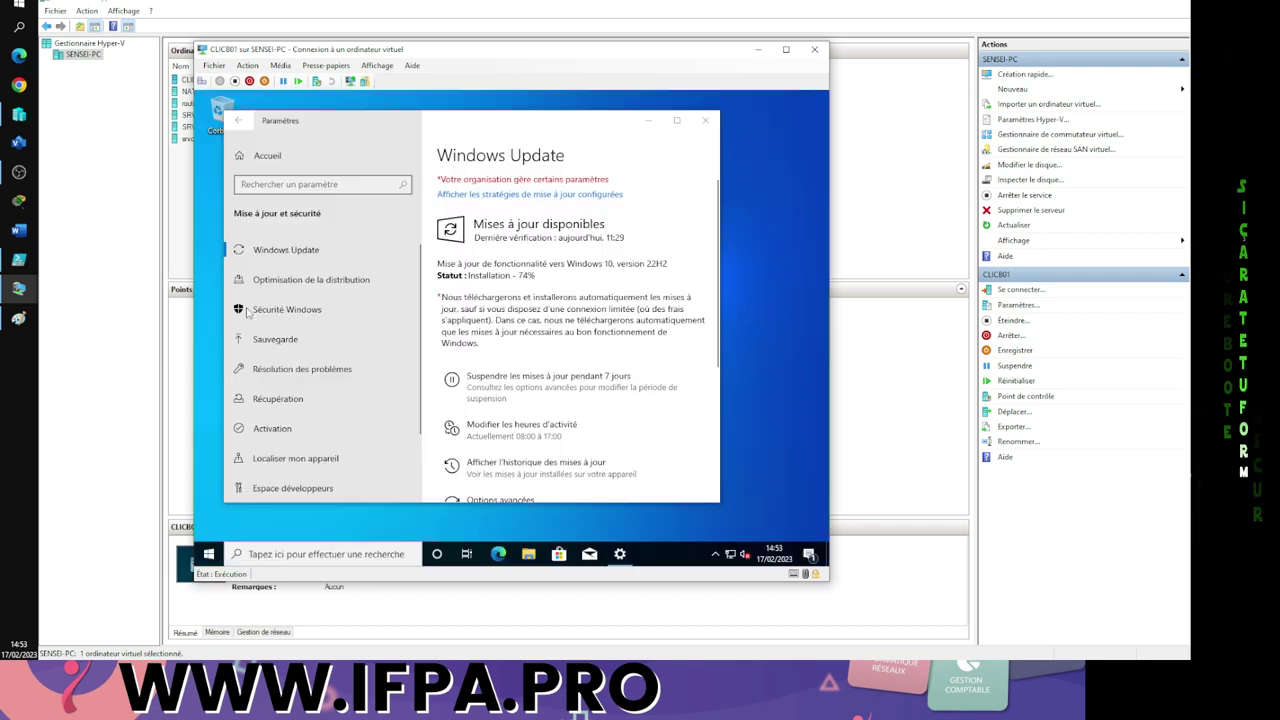
{"action": "type", "text": "gpup"}
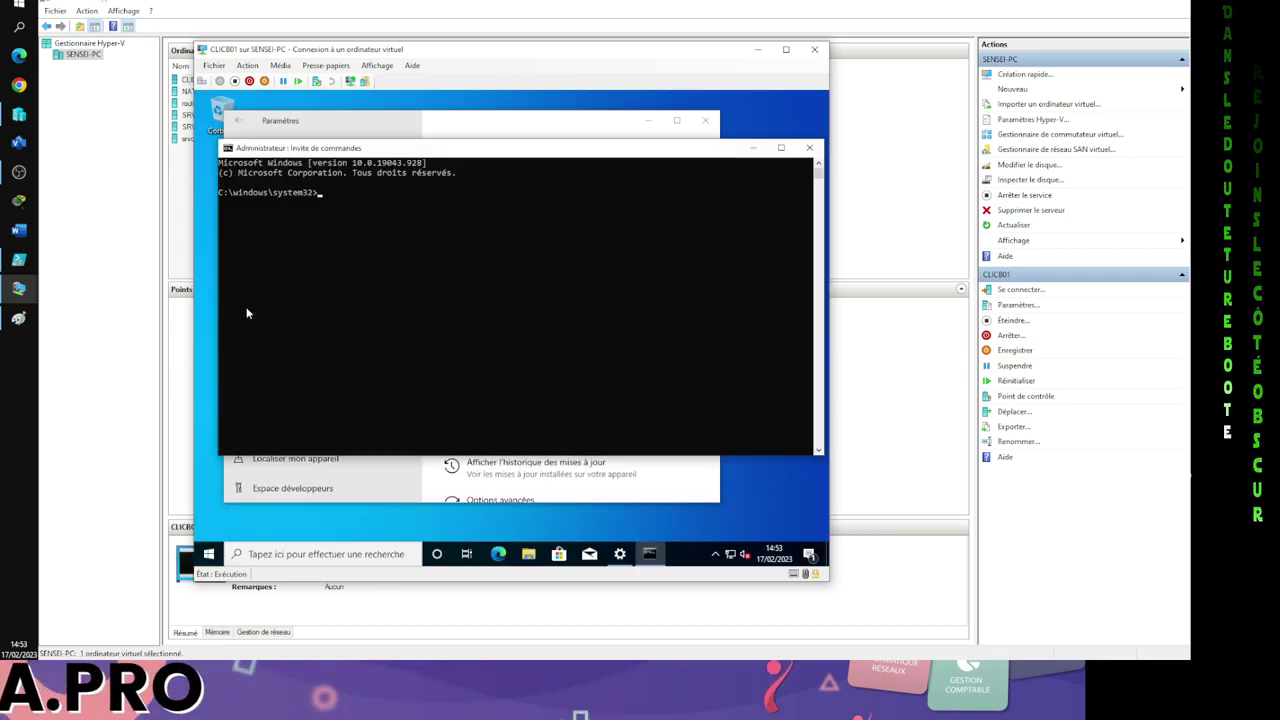
{"action": "type", "text": "date /"}
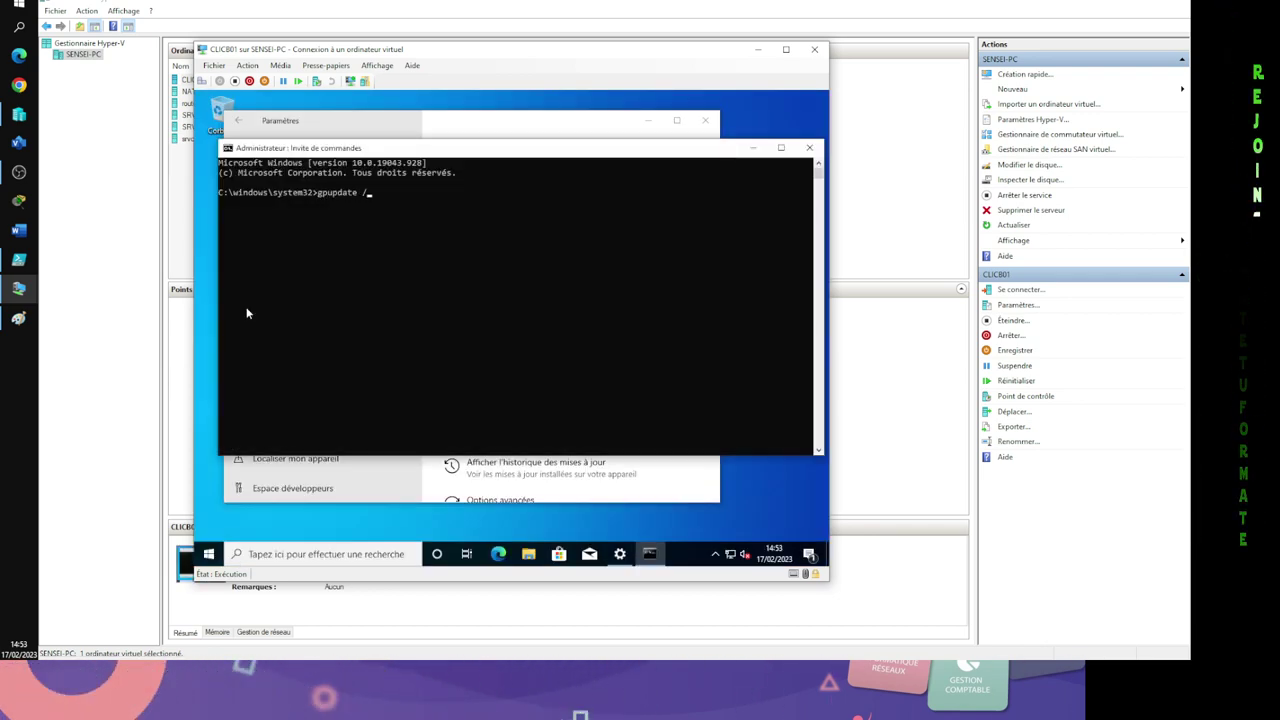
{"action": "type", "text": "force"}
{"action": "key", "text": "Return"}
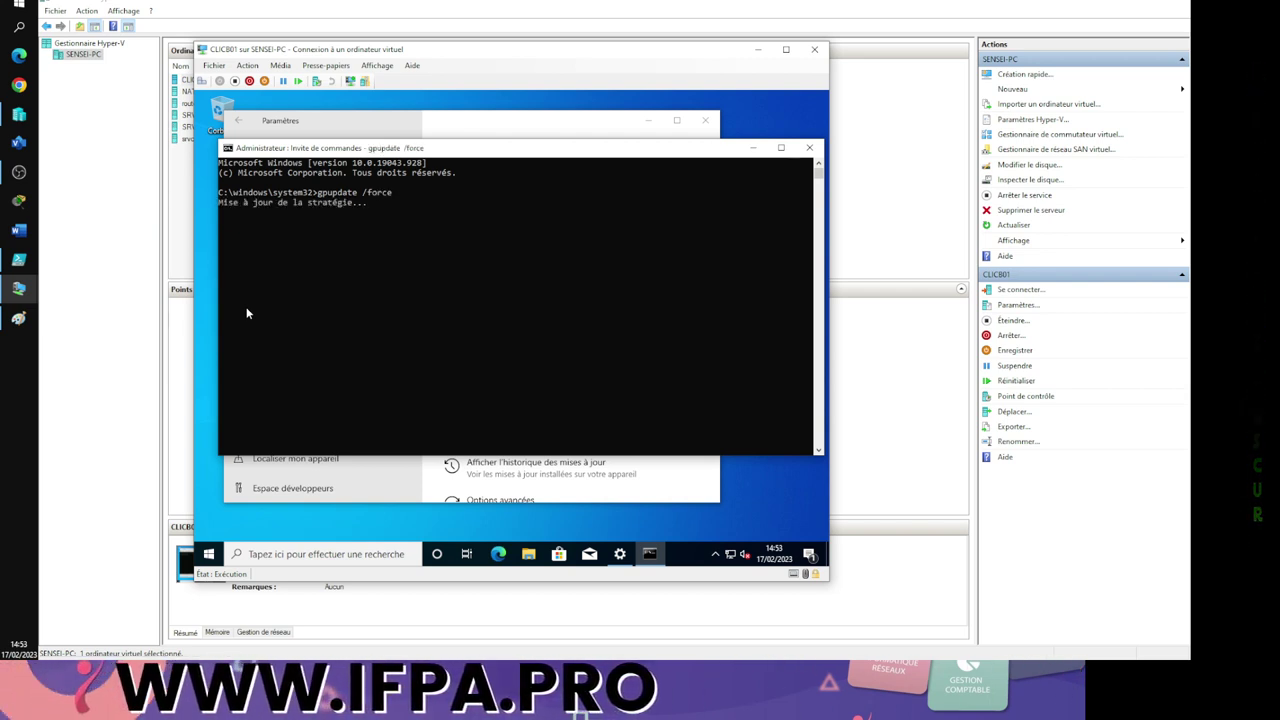
{"action": "left_click", "coordinate": [94, 169]}
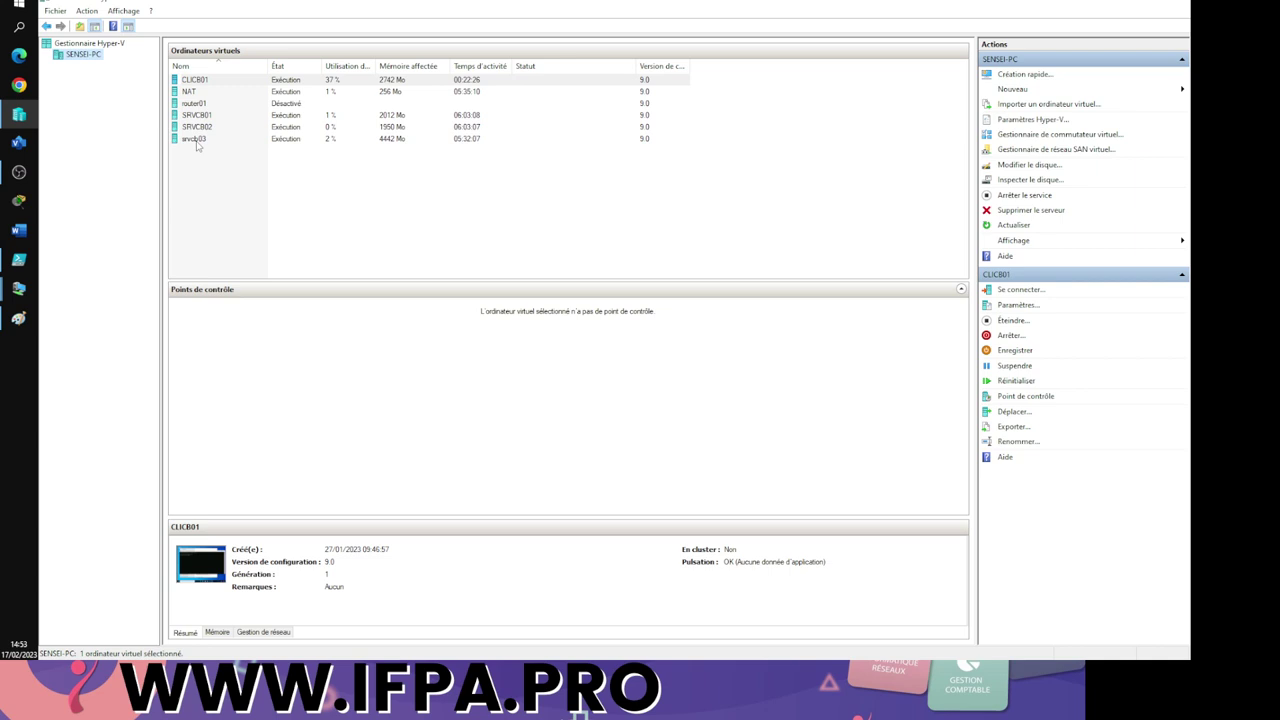
- Open the SRVCB02 console and dismiss its display settings prompt
{"action": "double_click", "coordinate": [197, 142]}
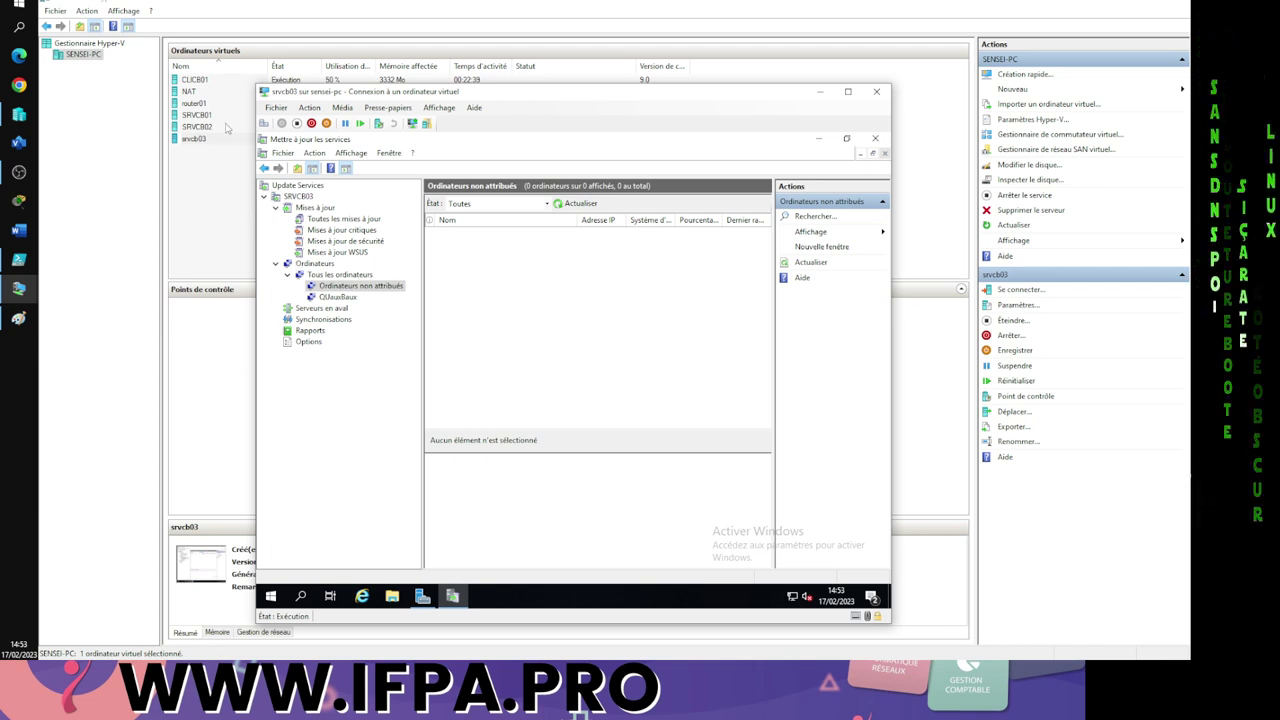
{"action": "left_click", "coordinate": [198, 127]}
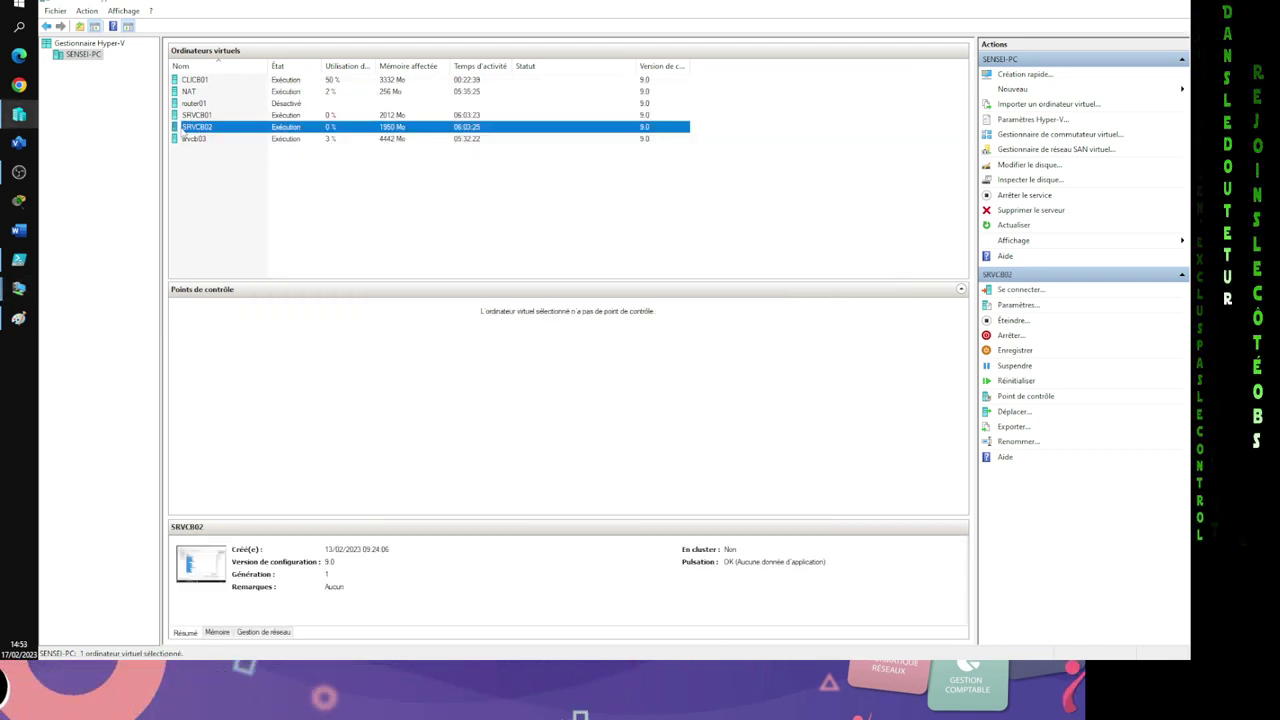
{"action": "double_click", "coordinate": [182, 132]}
{"action": "left_click", "coordinate": [184, 128]}
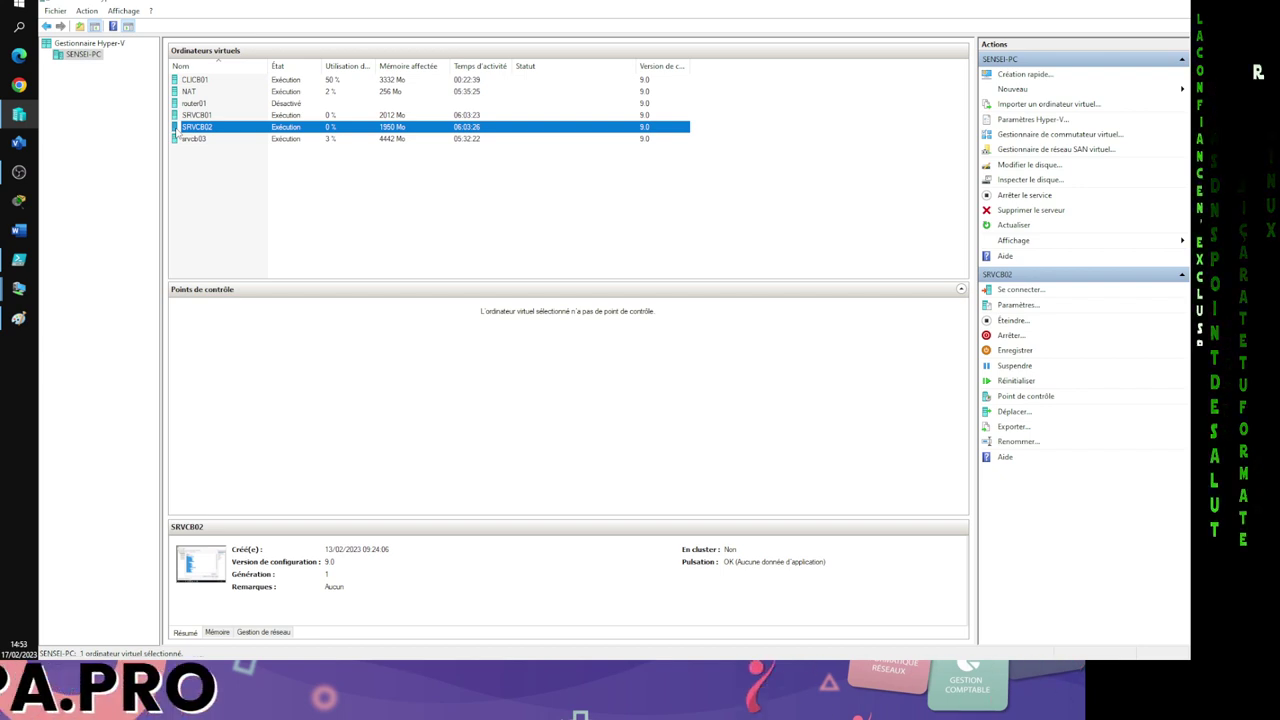
{"action": "double_click", "coordinate": [176, 128]}
{"action": "left_click", "coordinate": [605, 190]}
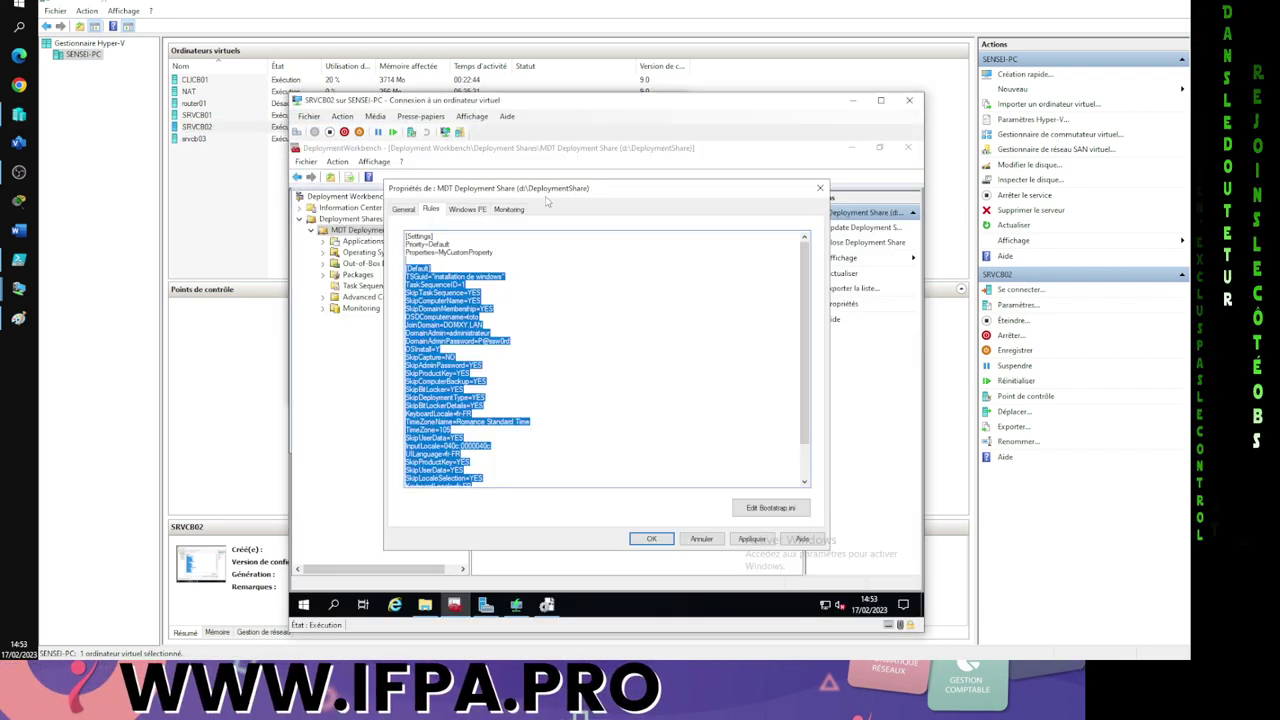
- Cancel the MDT Deployment Share properties and select SRVCB01 in the VM list
{"action": "left_click", "coordinate": [702, 539]}
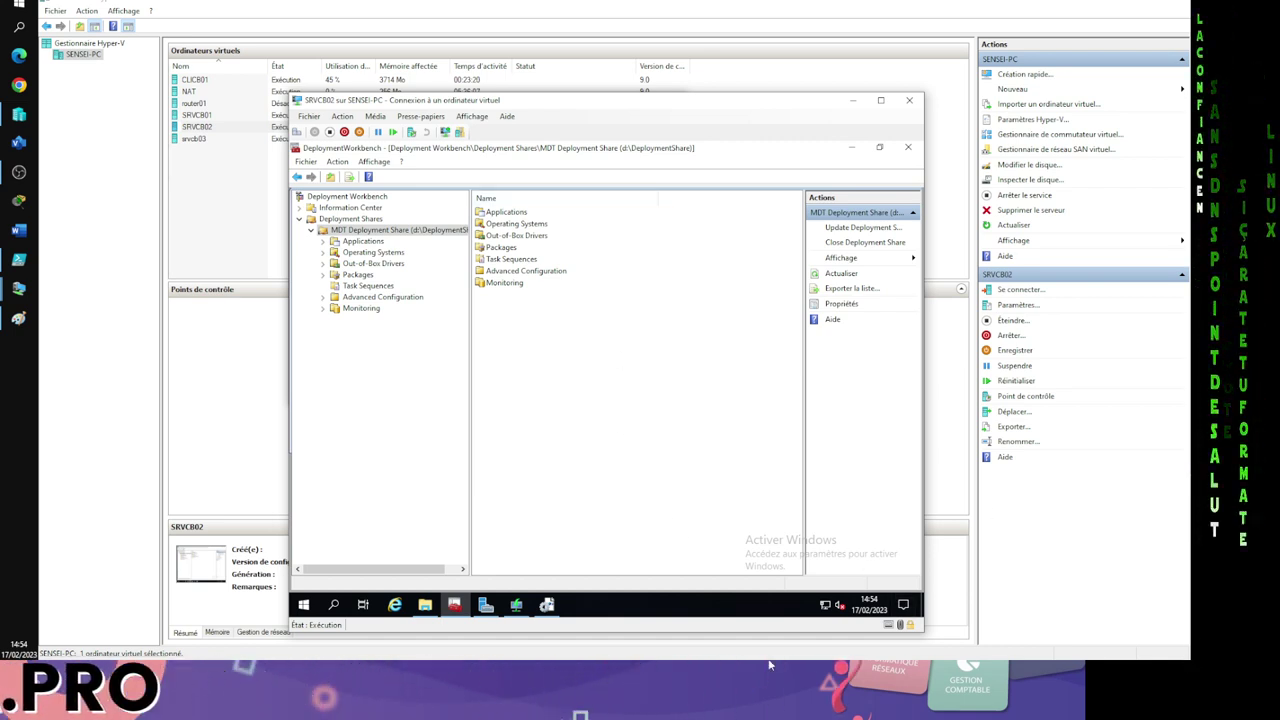
{"action": "left_click", "coordinate": [192, 115]}
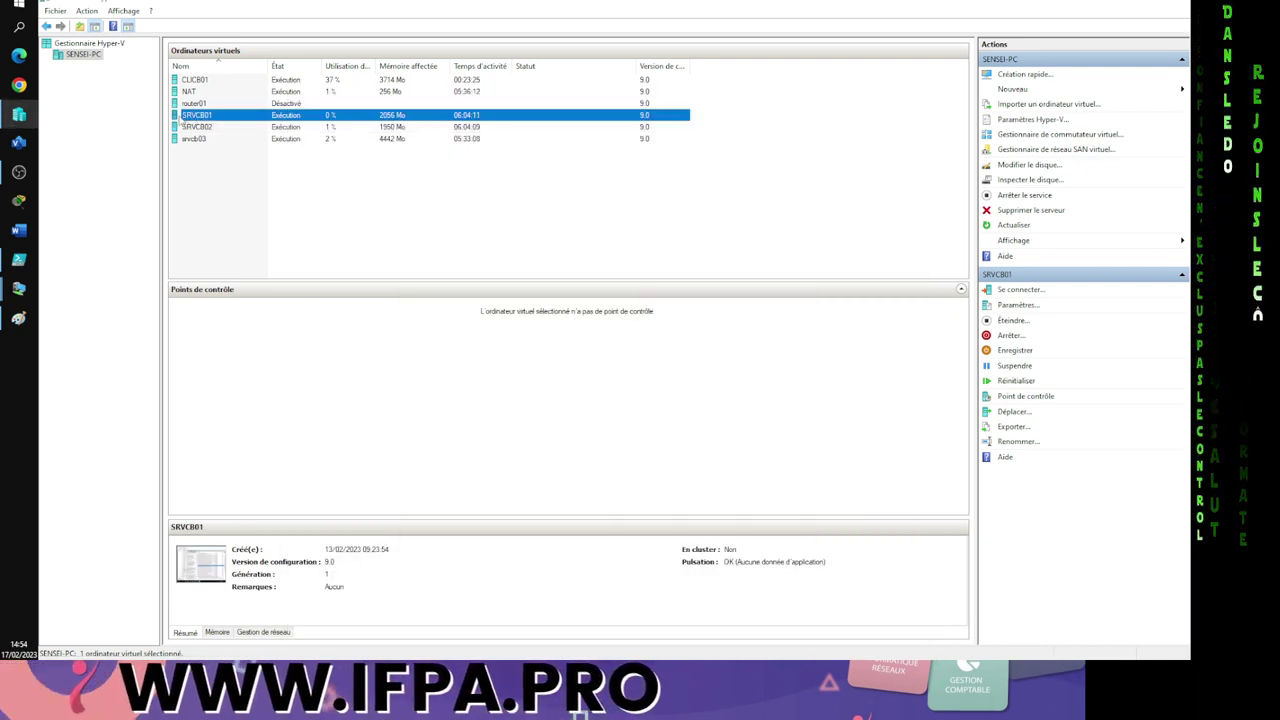
- On SRVCB01, set 'Ne pas se connecter à des emplacements Internet Windows Update' to Activé
{"action": "double_click", "coordinate": [185, 117]}
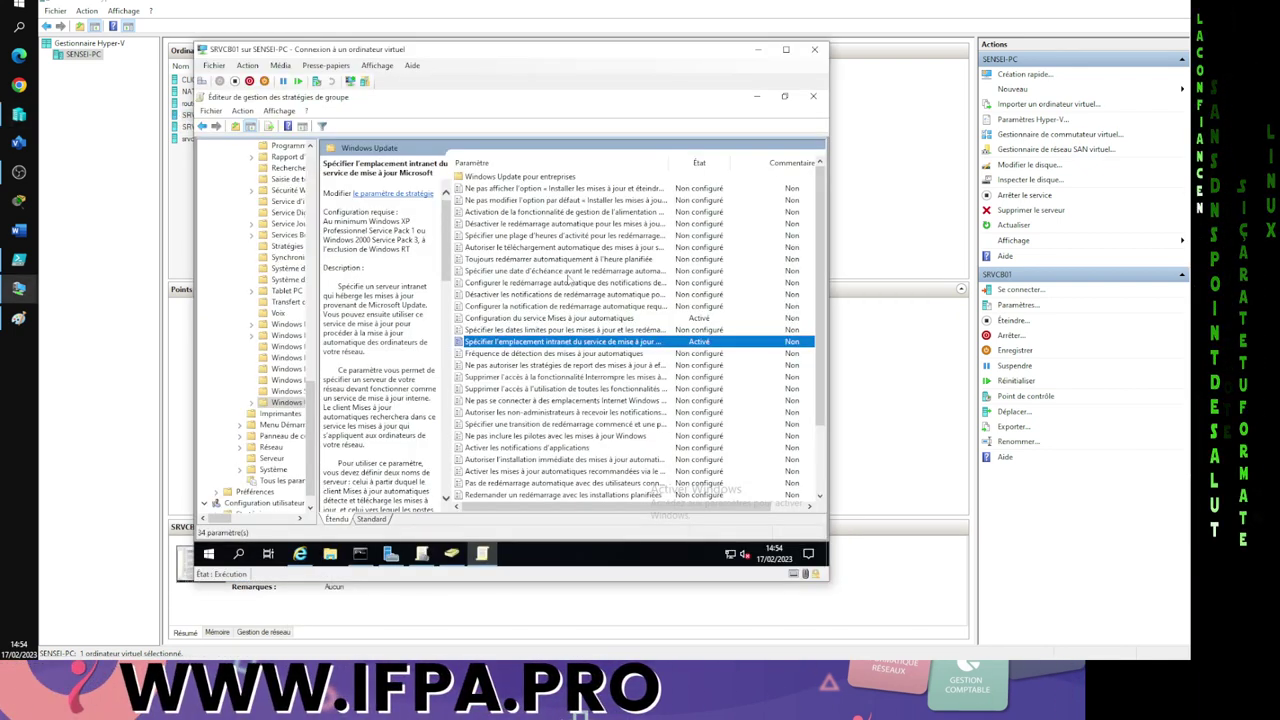
{"action": "double_click", "coordinate": [568, 404]}
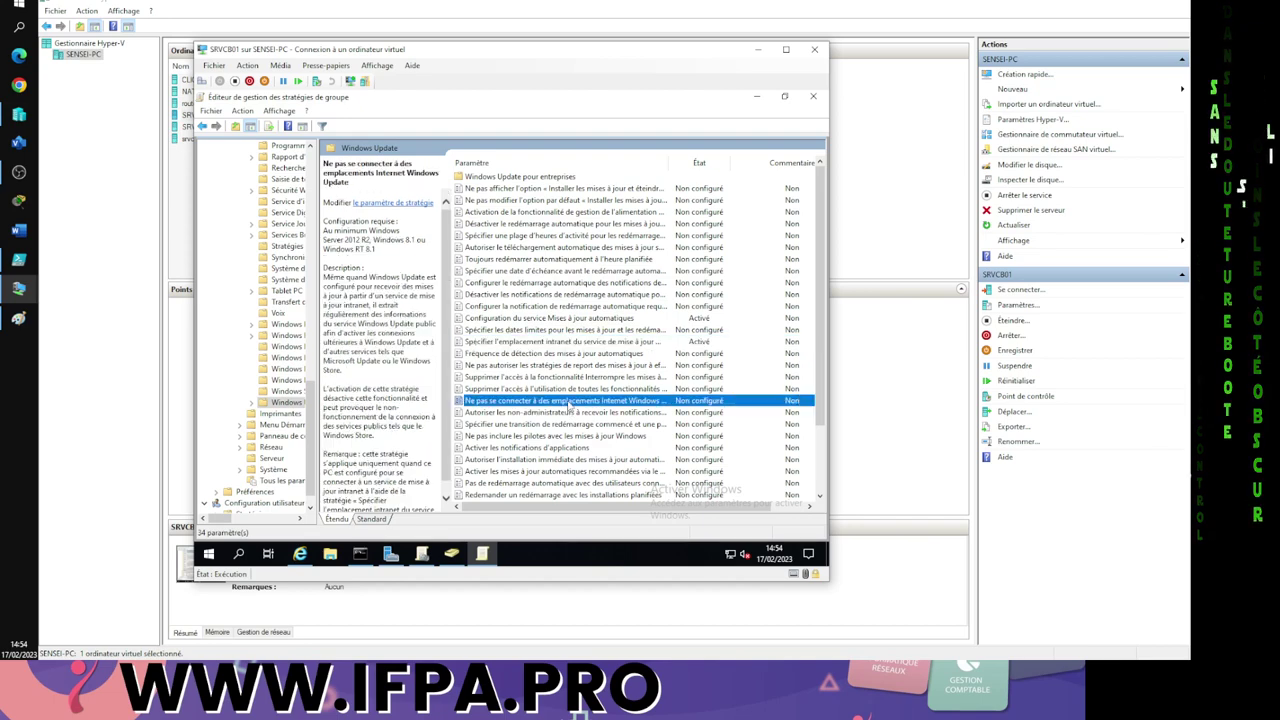
{"action": "left_click", "coordinate": [254, 200]}
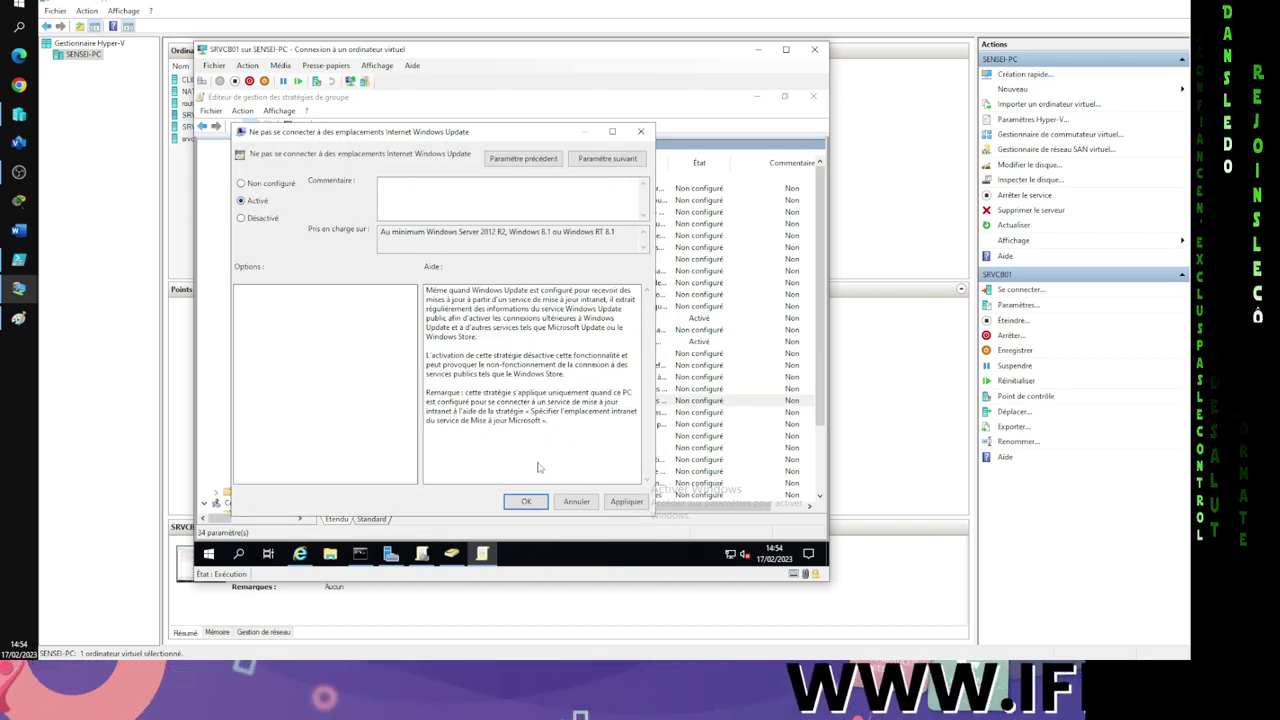
{"action": "left_click", "coordinate": [526, 502]}
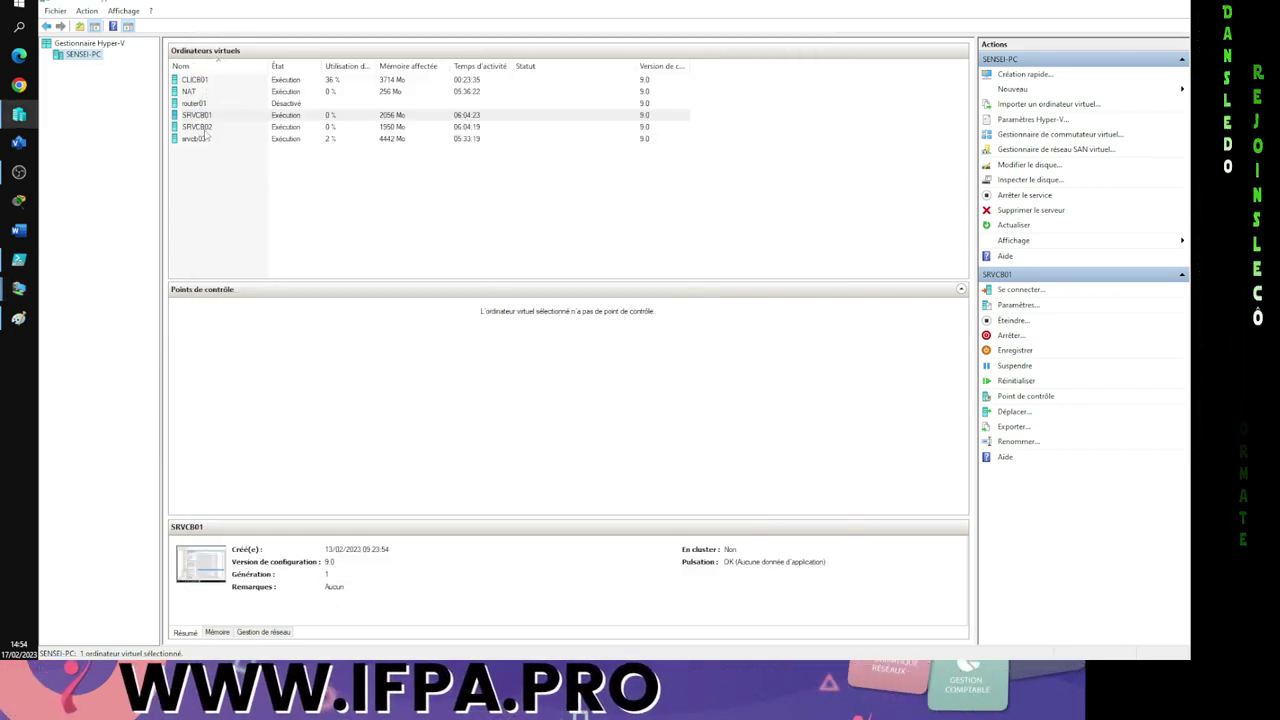
- On SRVCB02, look at Windows Update in Settings, then close it and the Run box
{"action": "double_click", "coordinate": [200, 127]}
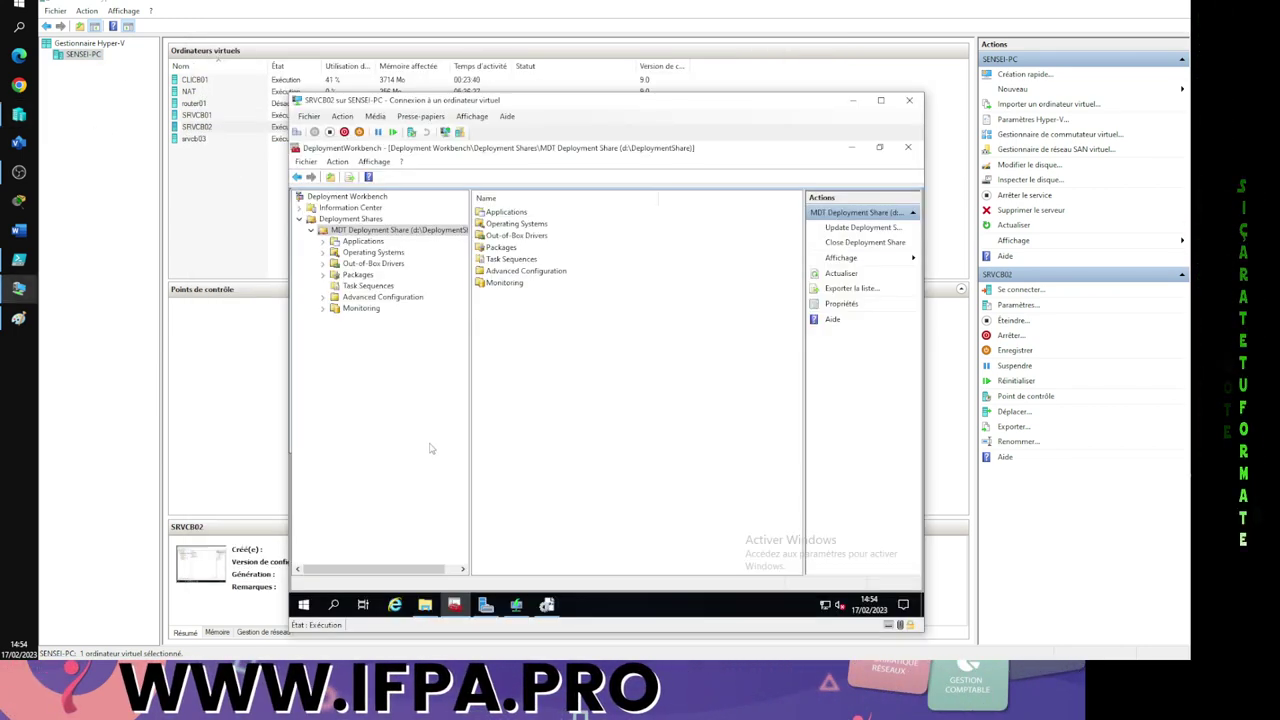
{"action": "key", "text": "super+r"}
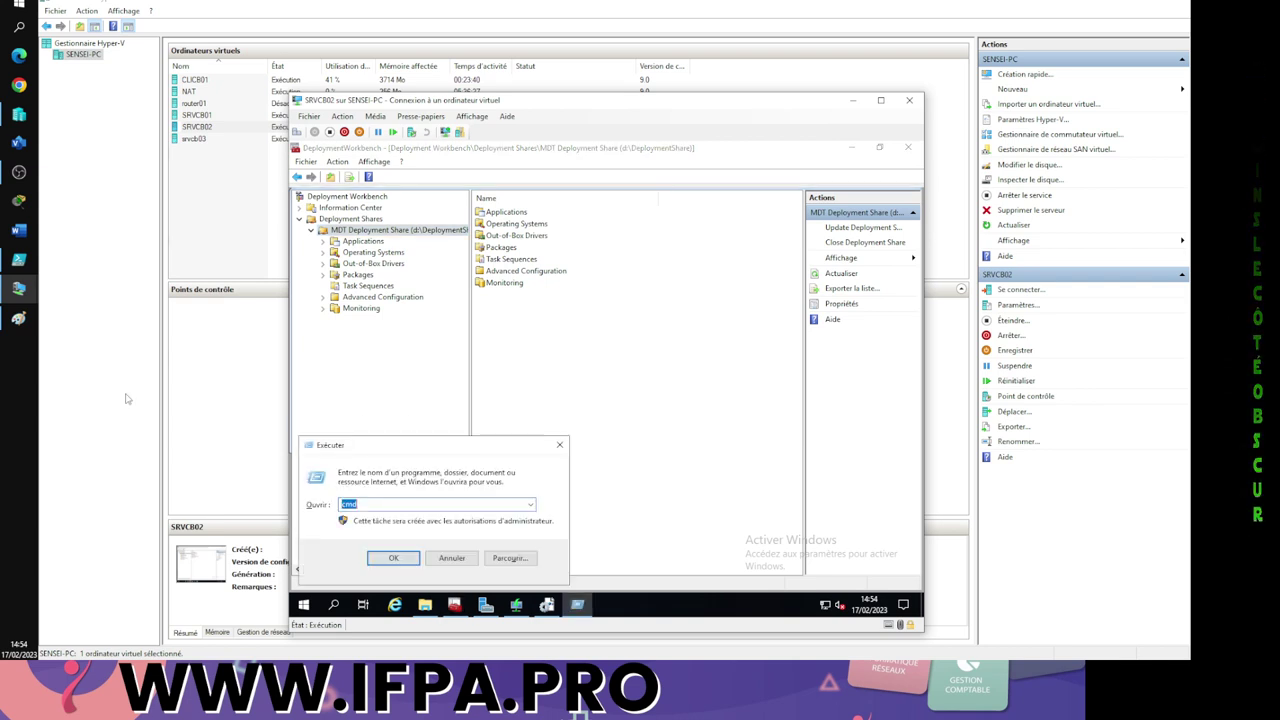
{"action": "key", "text": "Return"}
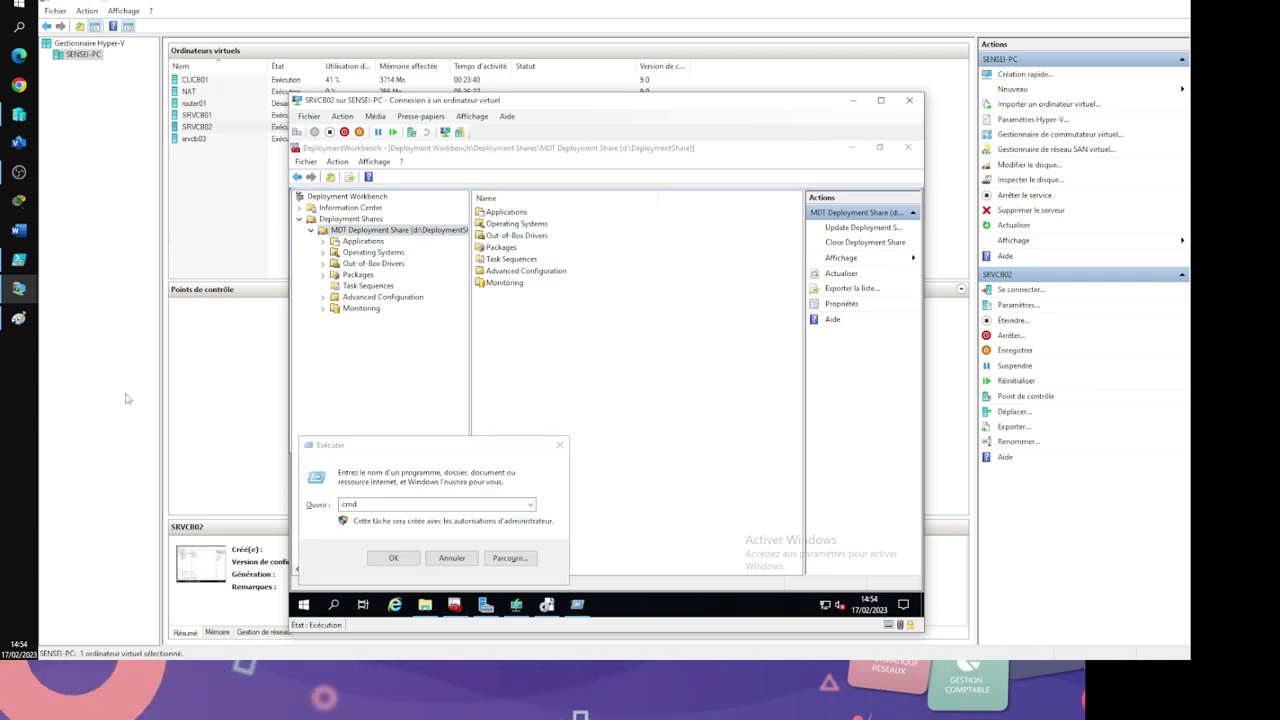
{"action": "key", "text": "super"}
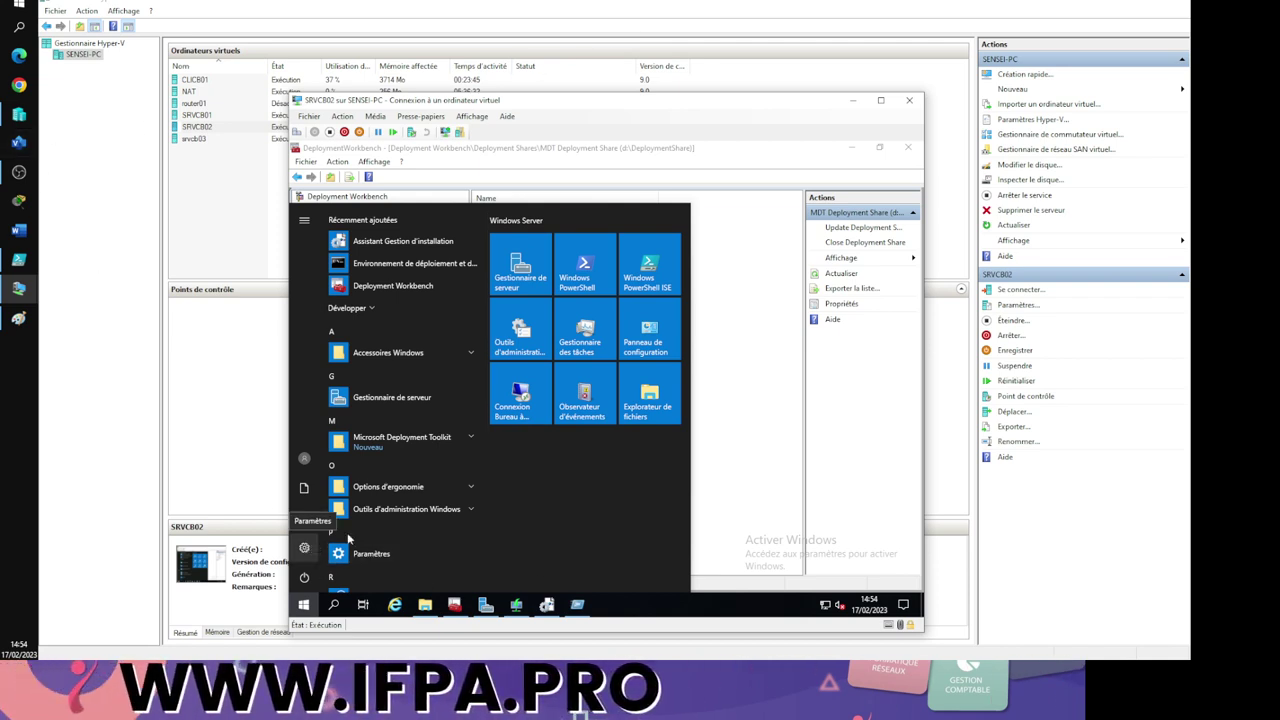
{"action": "key", "text": "super+i"}
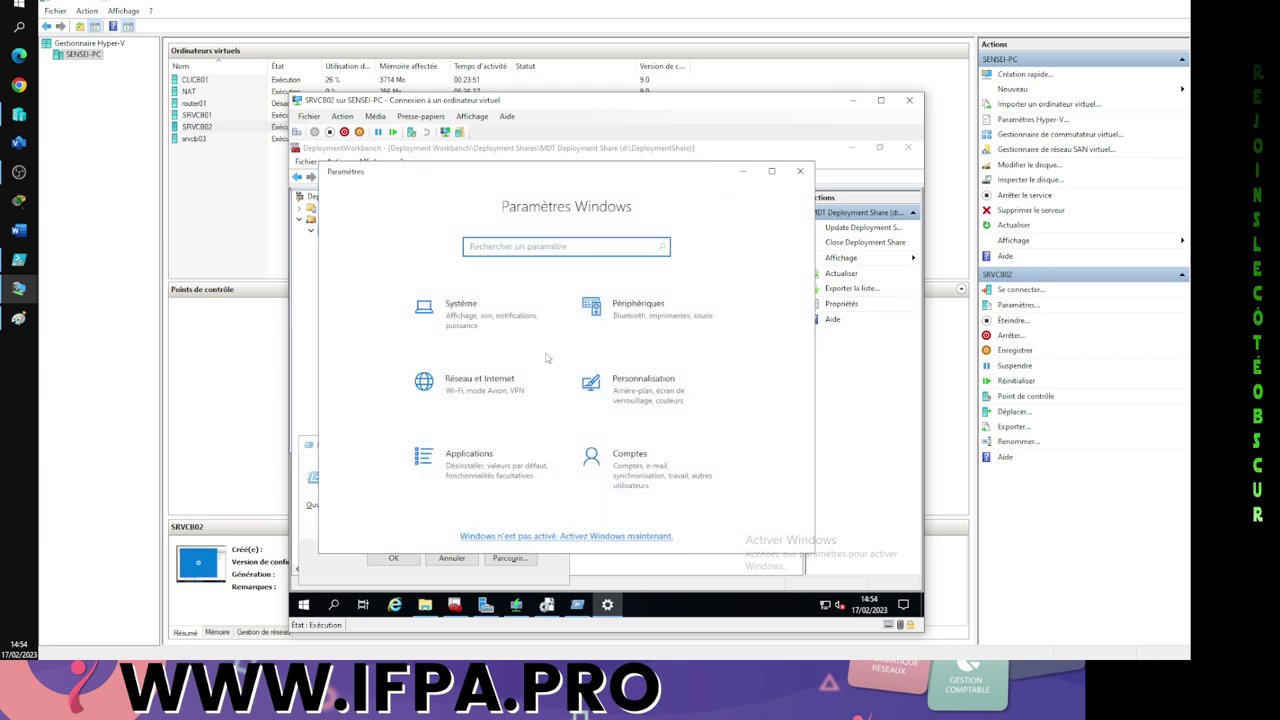
{"action": "scroll", "coordinate": [524, 421], "scroll_direction": "down", "scroll_amount": 1}
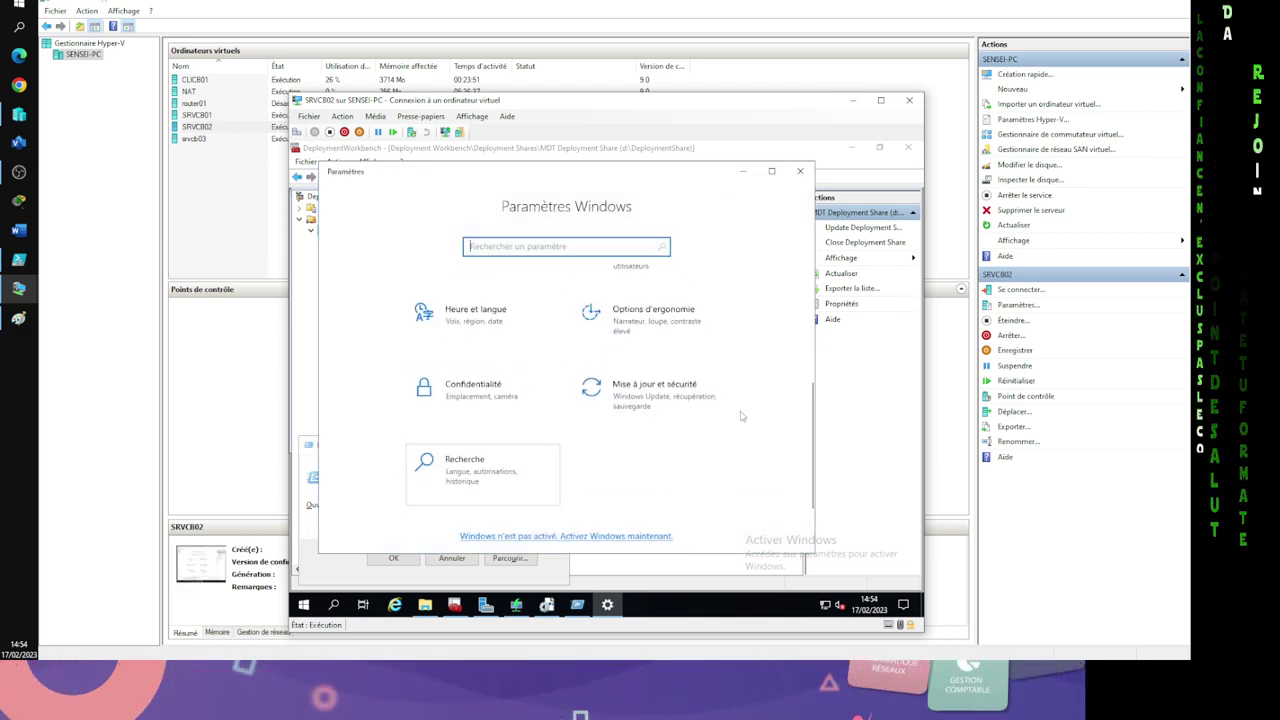
{"action": "left_click", "coordinate": [628, 394]}
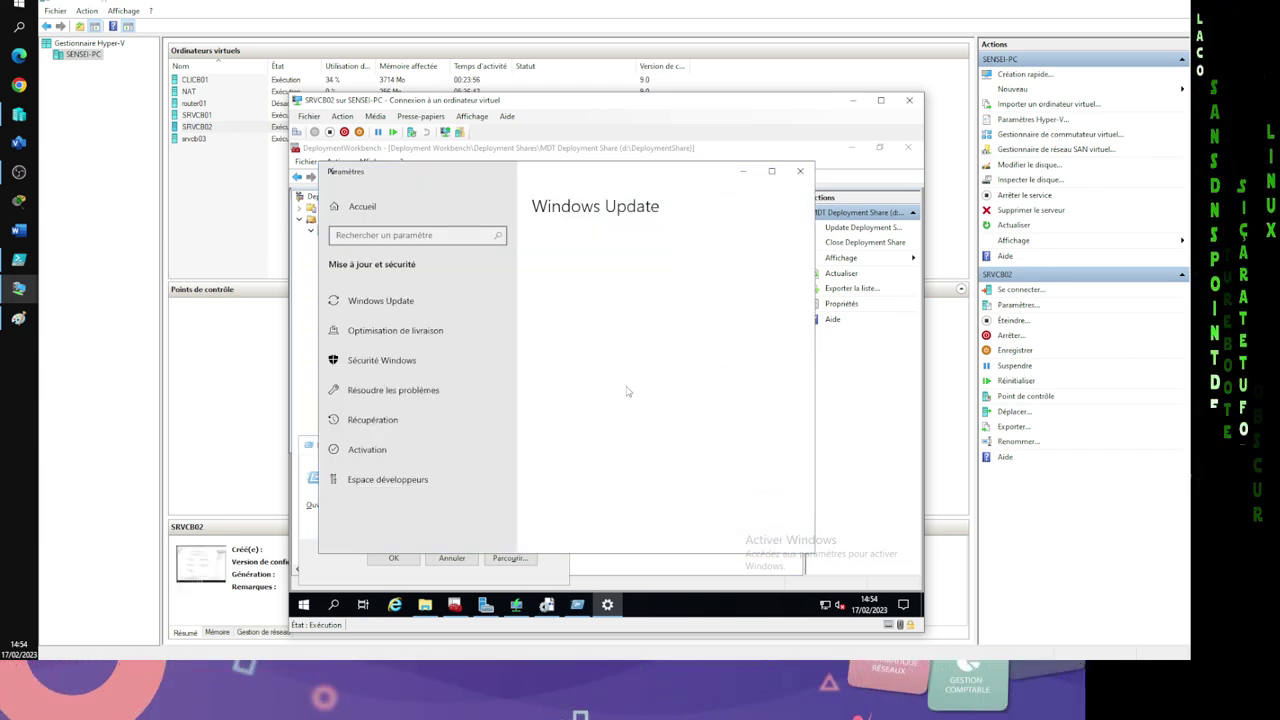
{"action": "left_click", "coordinate": [808, 172]}
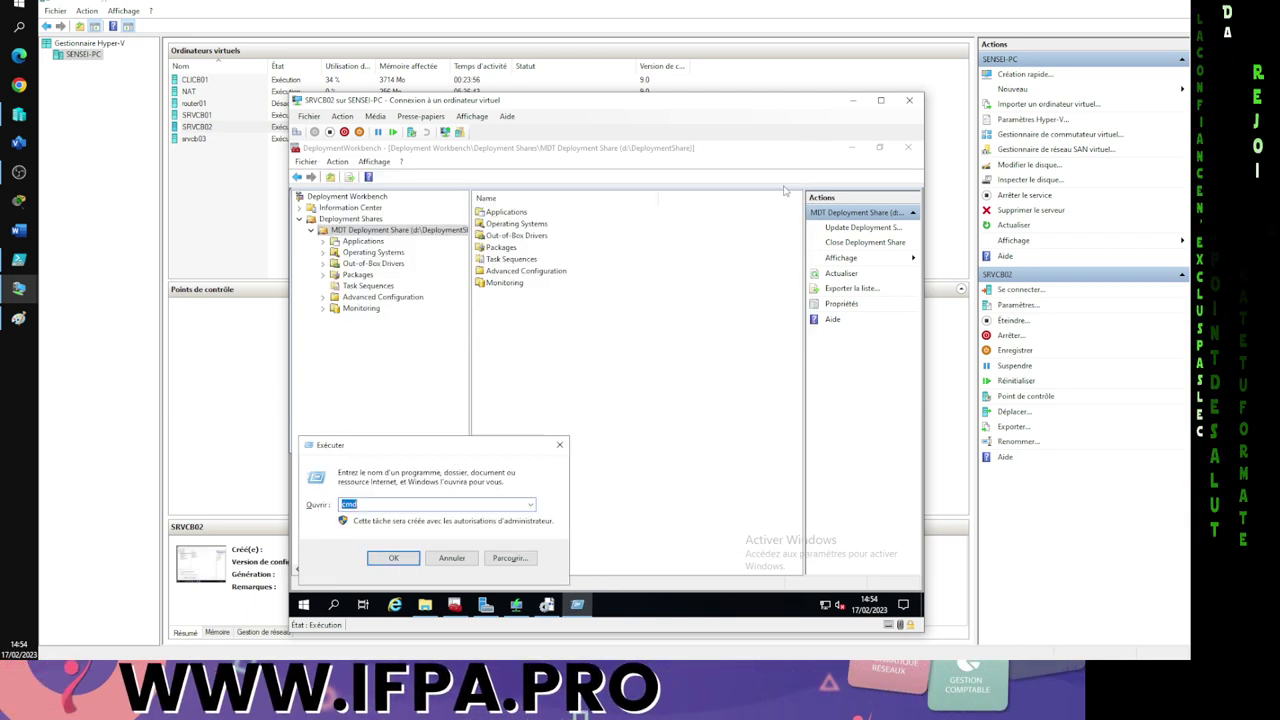
{"action": "left_click", "coordinate": [452, 557]}
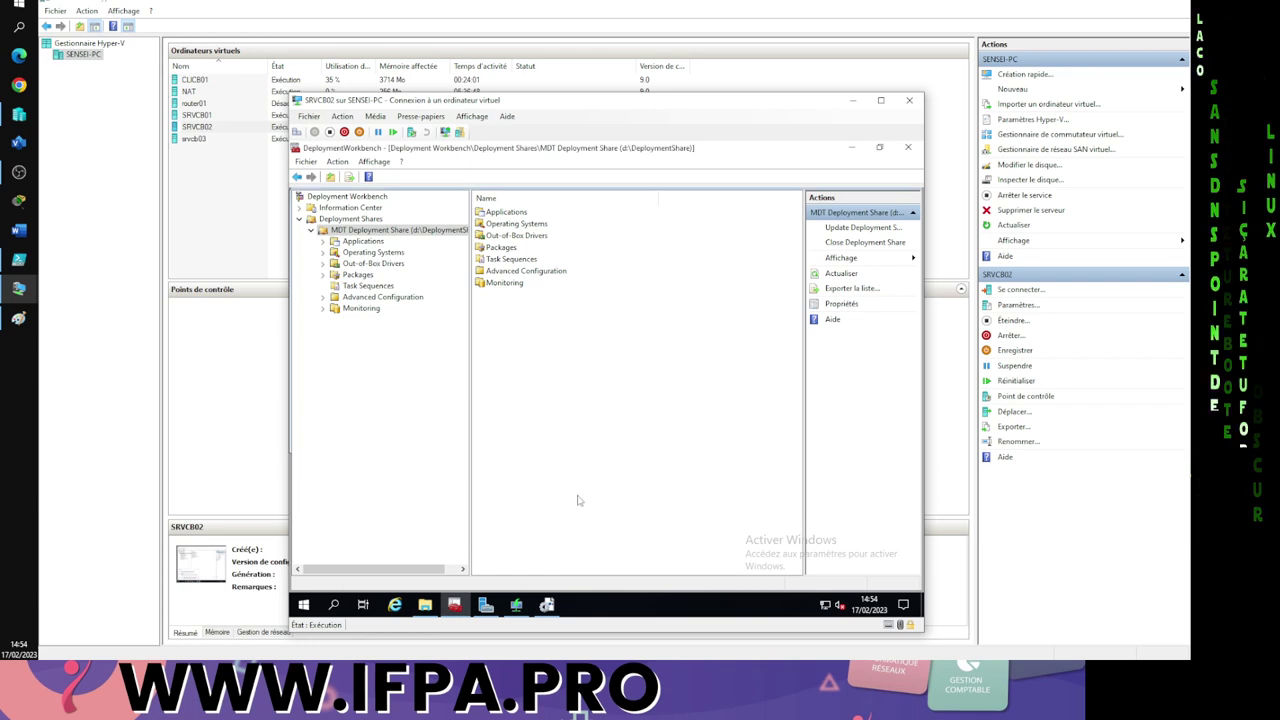
- Run gpupdate /force in an administrator Command Prompt, correcting the misspelled 'frorce'
{"action": "key", "text": "super+r"}
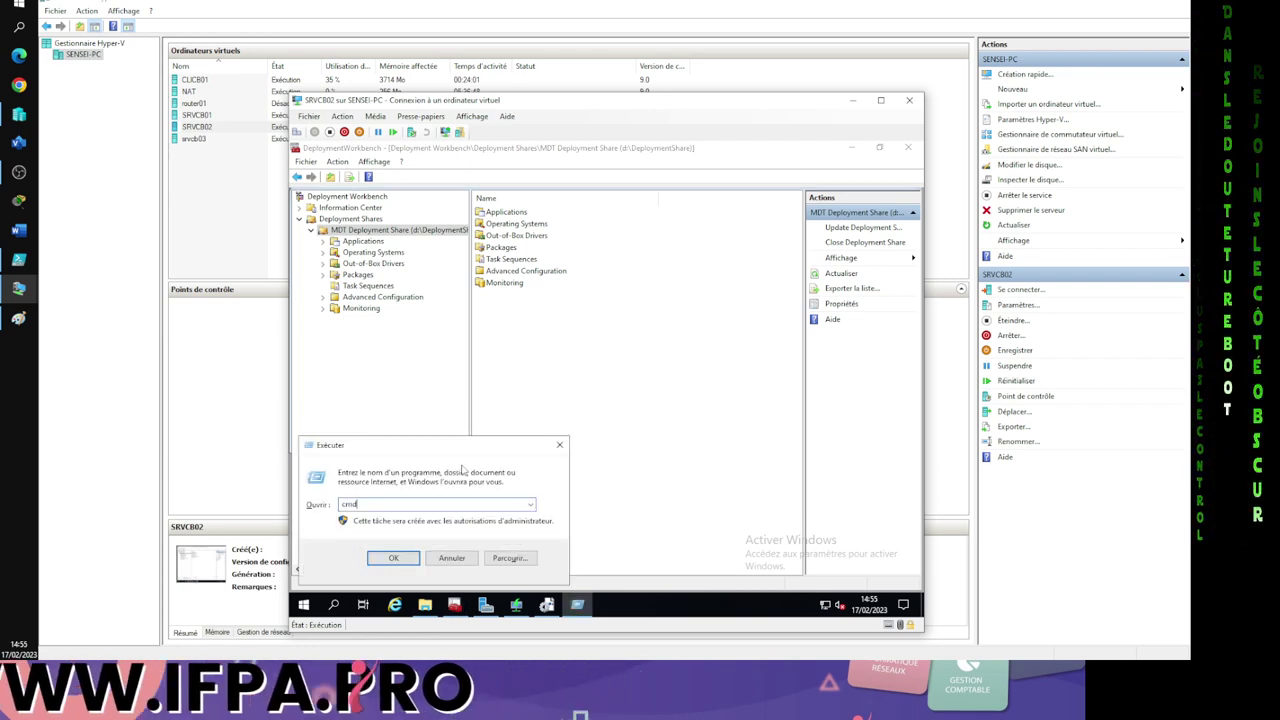
{"action": "key", "text": "Return"}
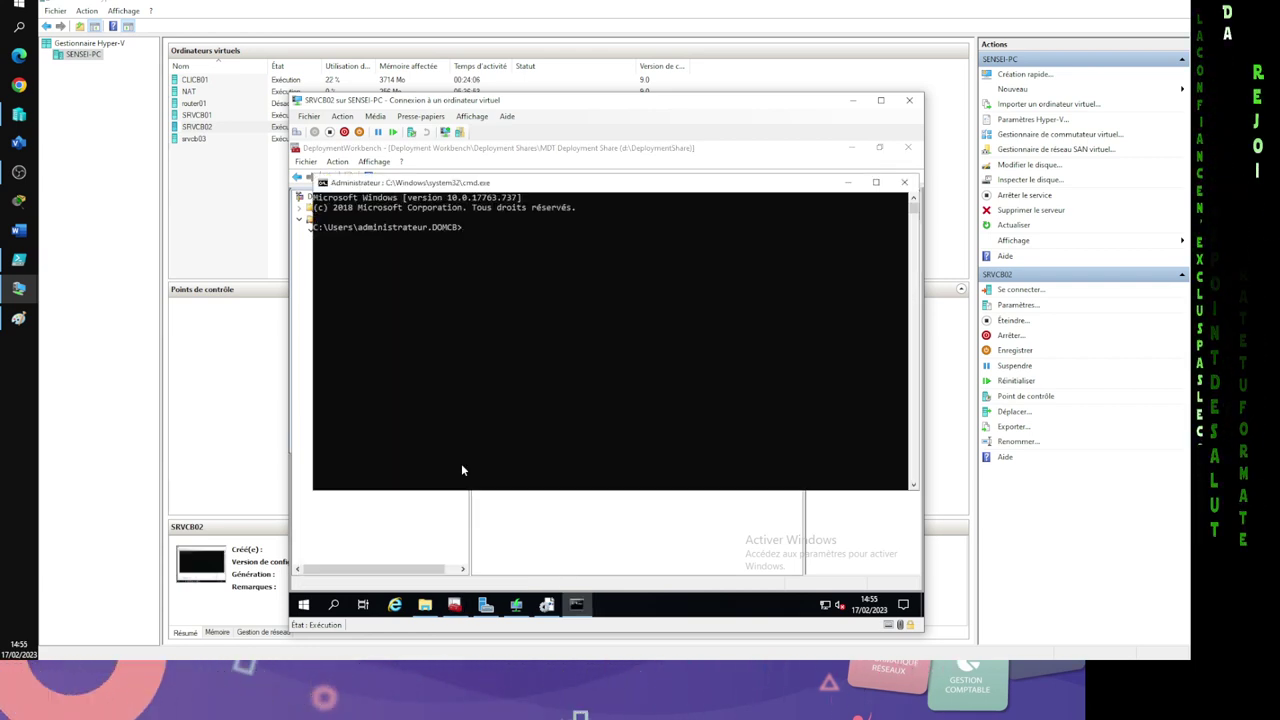
{"action": "type", "text": "gpupdate "}
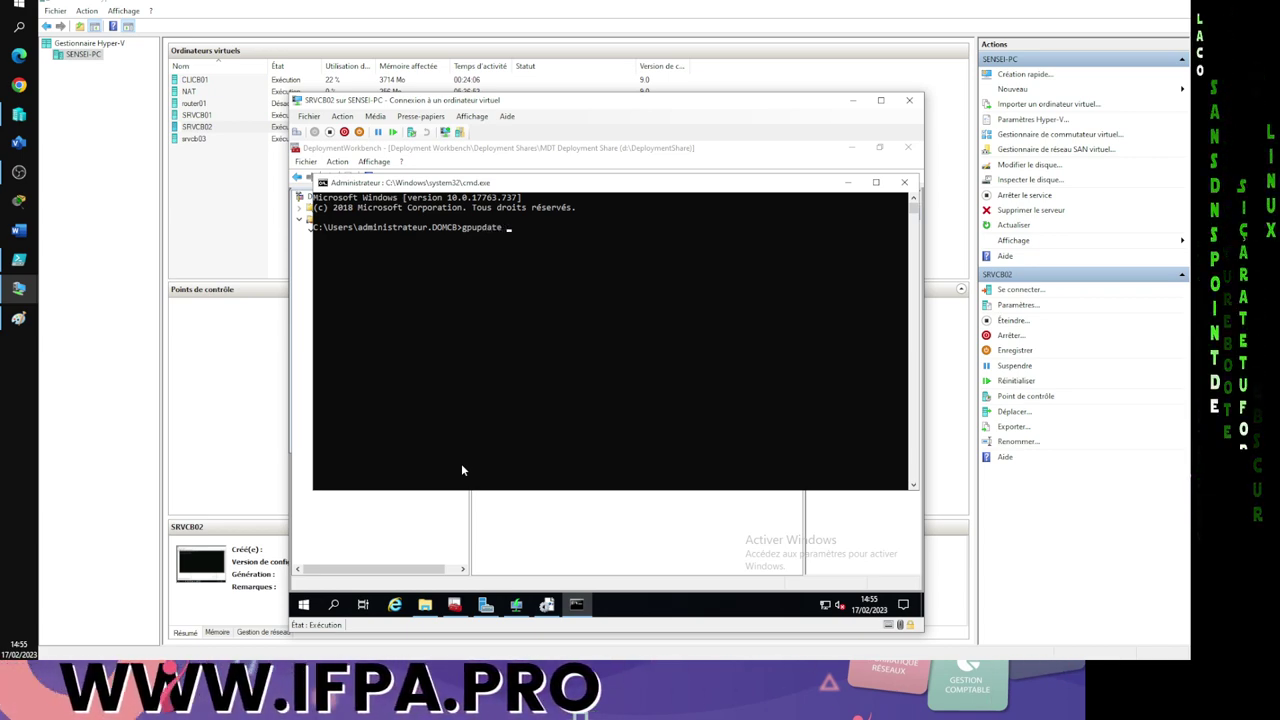
{"action": "type", "text": "/fr"}
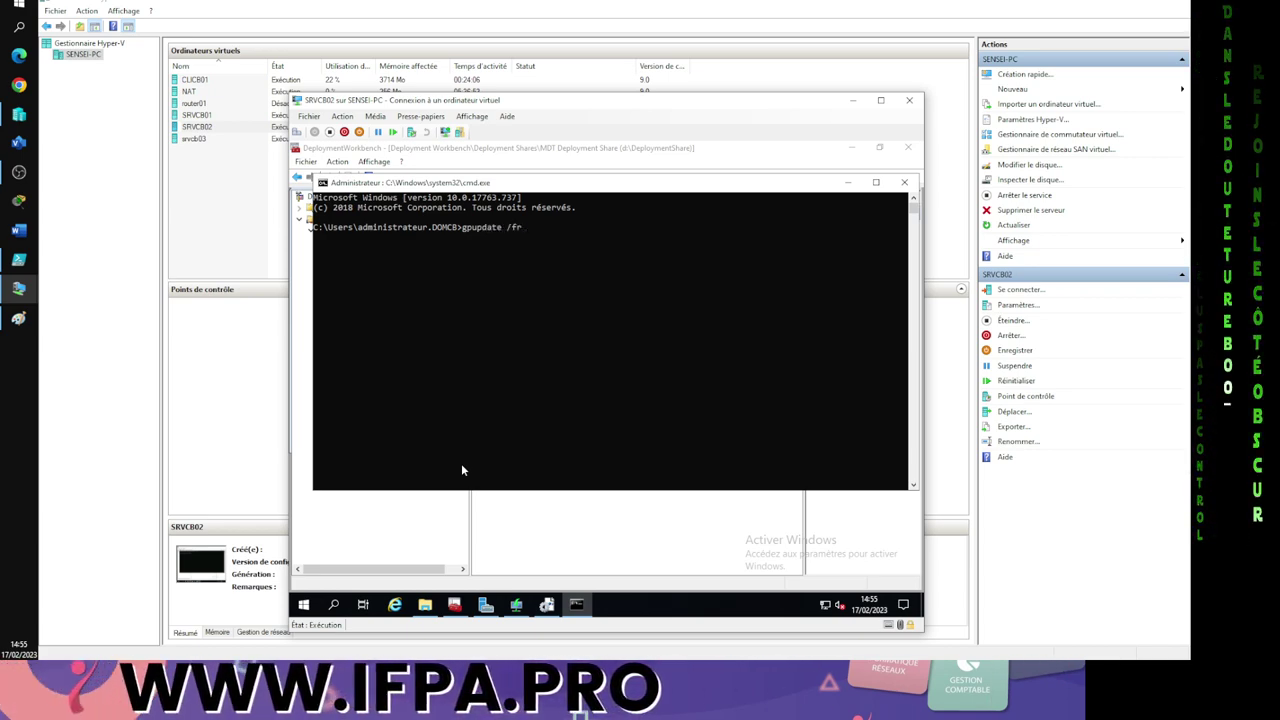
{"action": "type", "text": "orce"}
{"action": "key", "text": "Return"}
{"action": "key", "text": "Up"}
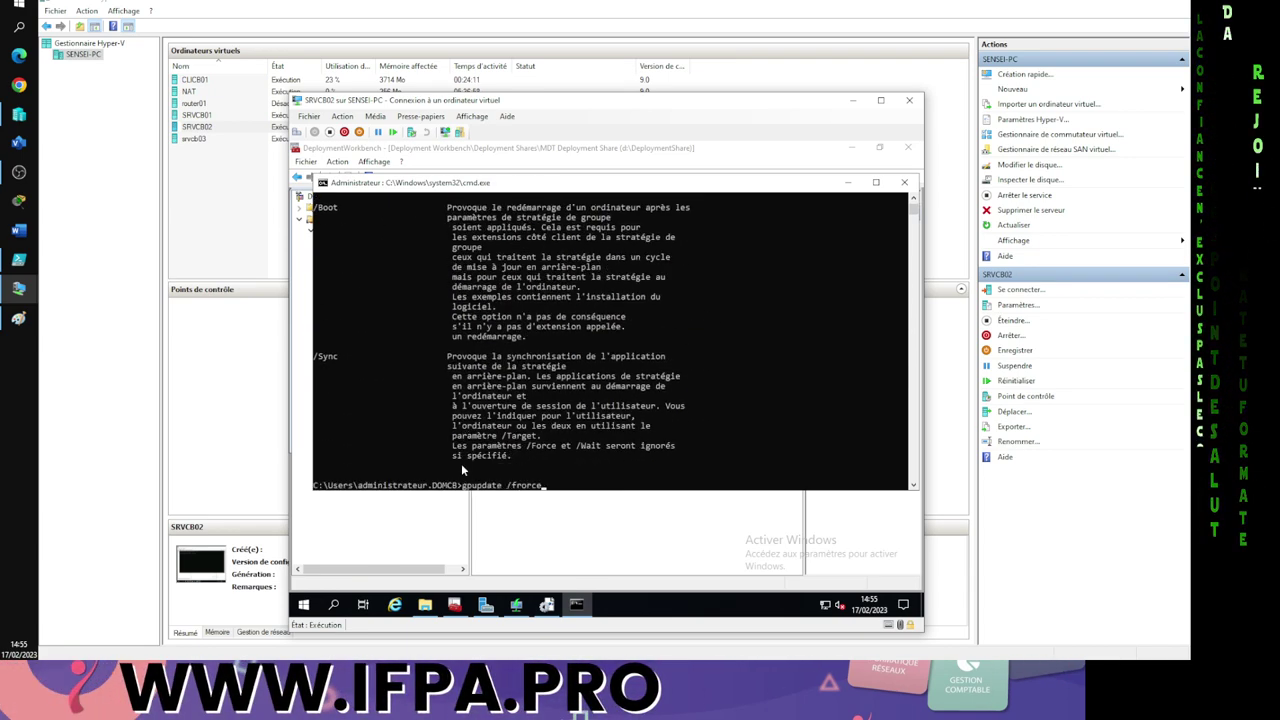
{"action": "key", "text": "Left"}
{"action": "key", "text": "Left"}
{"action": "key", "text": "Left"}
{"action": "key", "text": "Left"}
{"action": "key", "text": "BackSpace"}
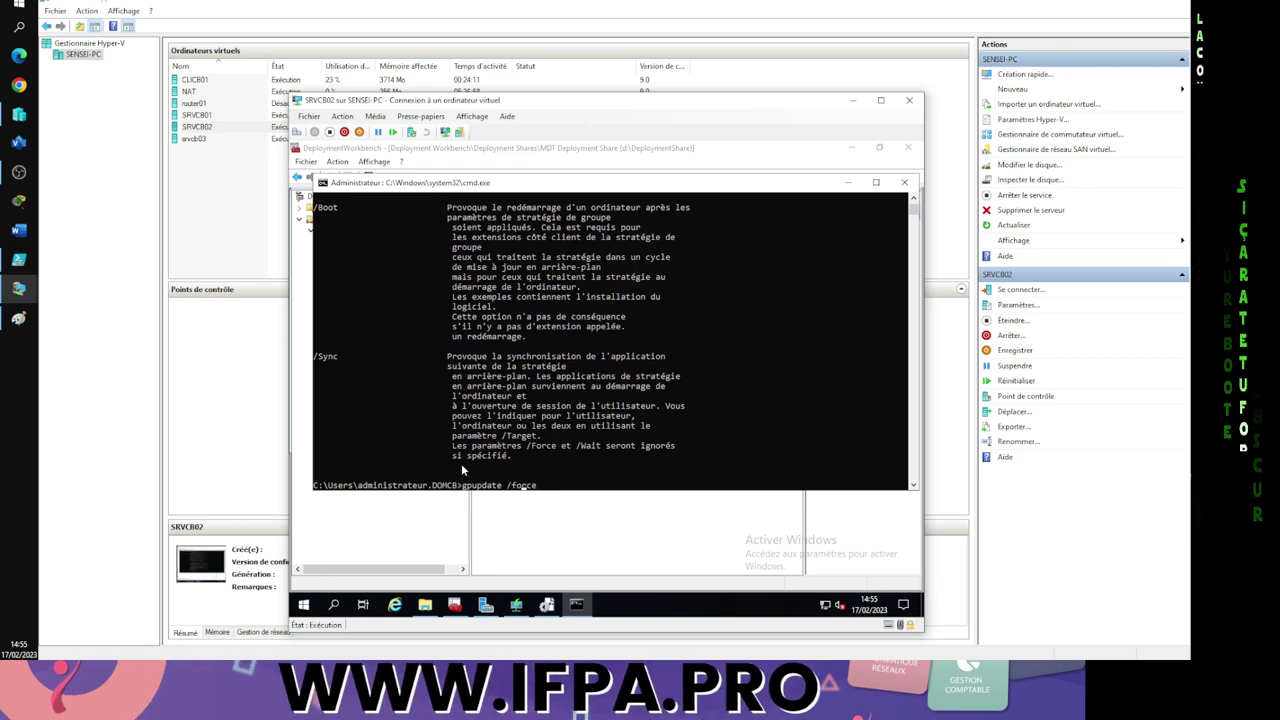
{"action": "key", "text": "Return"}
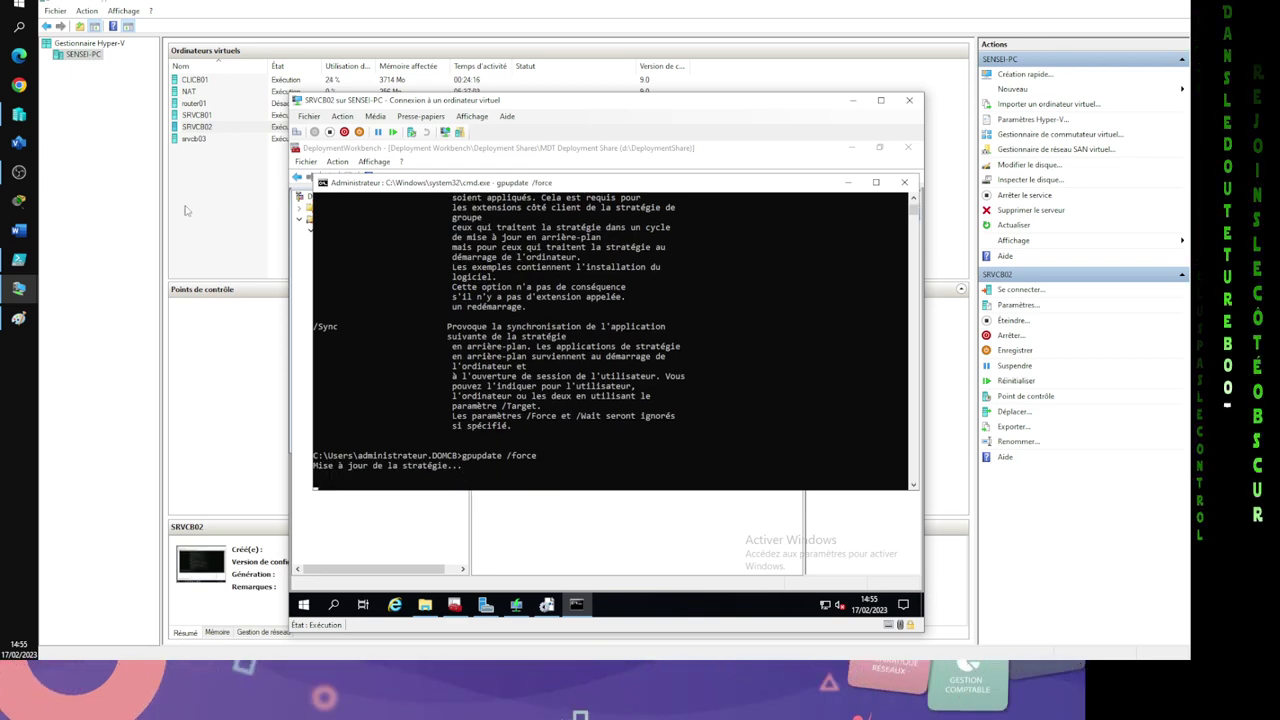
{"action": "left_click", "coordinate": [198, 80]}
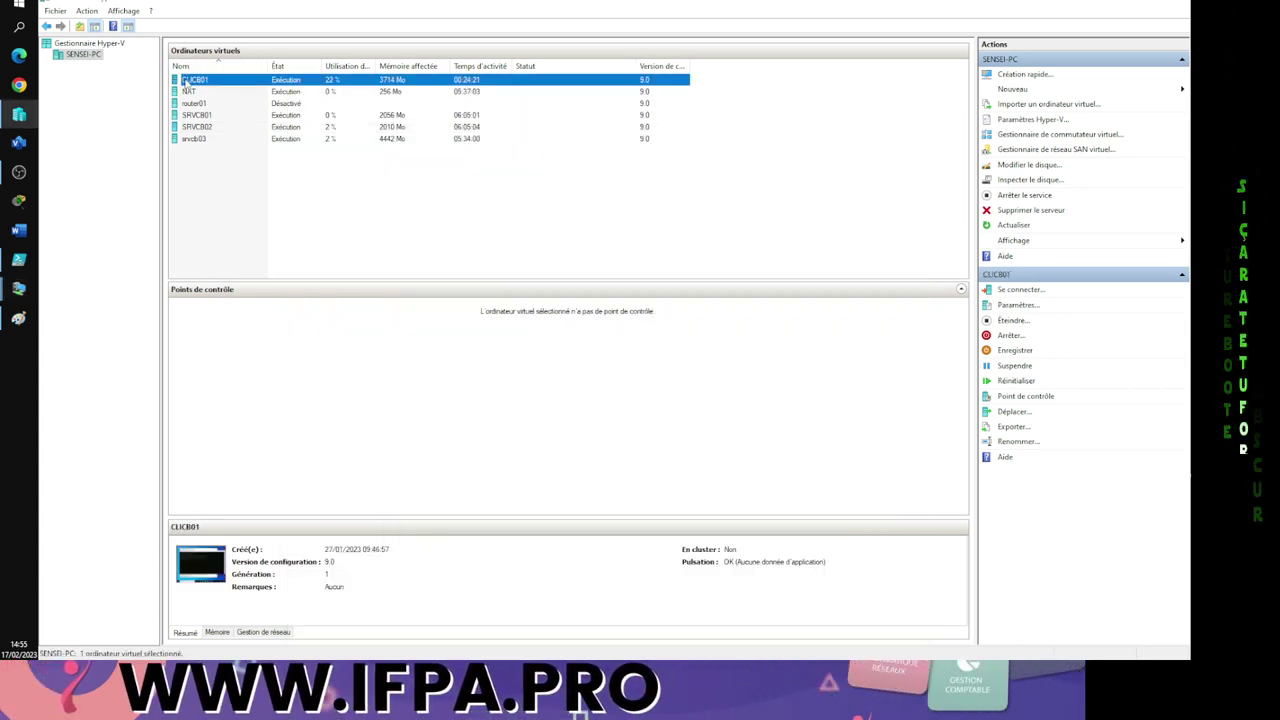
- Connect to CLIC801 and rerun gpupdate /force in its Command Prompt
{"action": "right_click", "coordinate": [203, 84]}
{"action": "left_click", "coordinate": [226, 89]}
{"action": "left_click", "coordinate": [380, 270]}
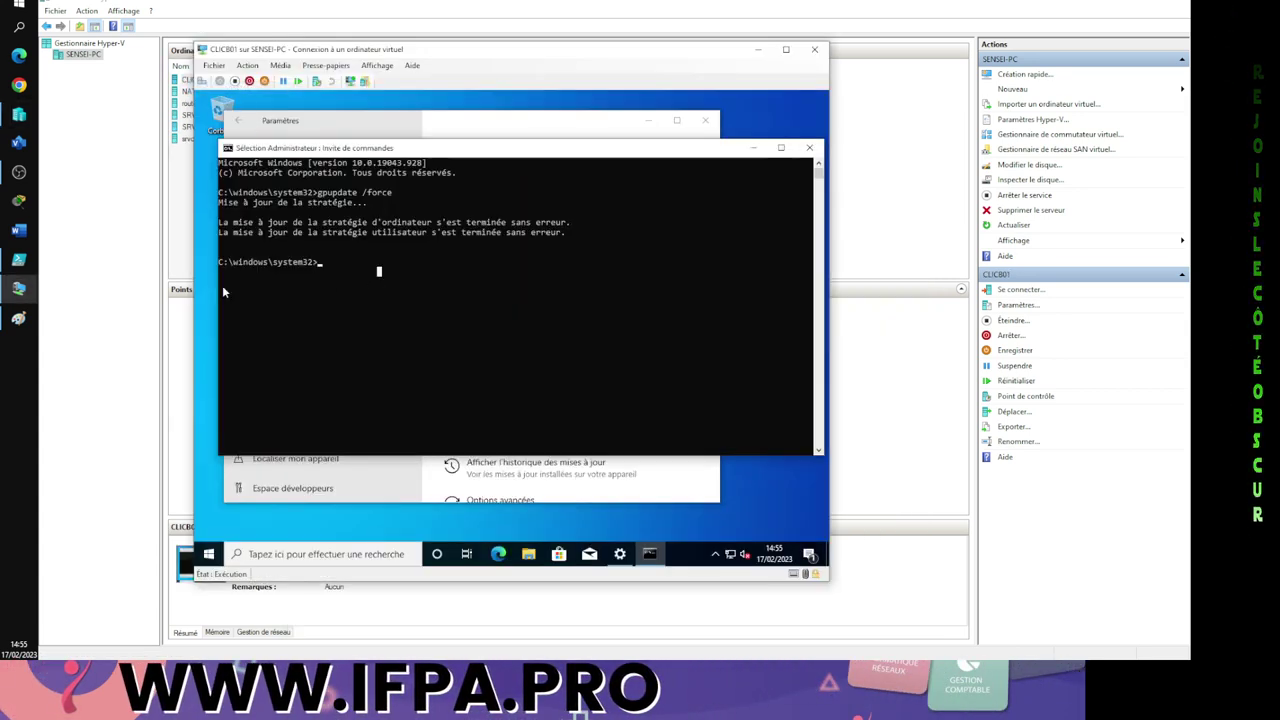
{"action": "key", "text": "Up"}
{"action": "key", "text": "Return"}
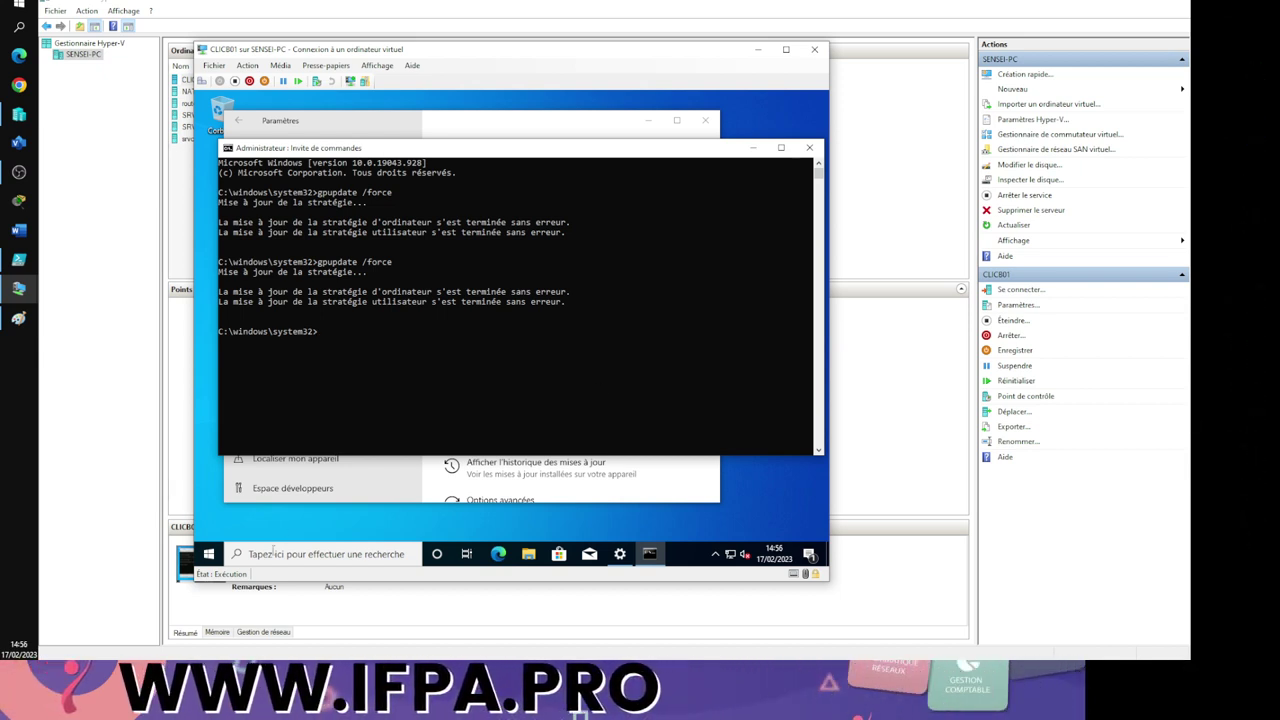
- Restart CLIC801 from the Start button's Arrêter ou se déconnecter menu
{"action": "right_click", "coordinate": [210, 554]}
{"action": "mouse_move", "coordinate": [280, 514]}
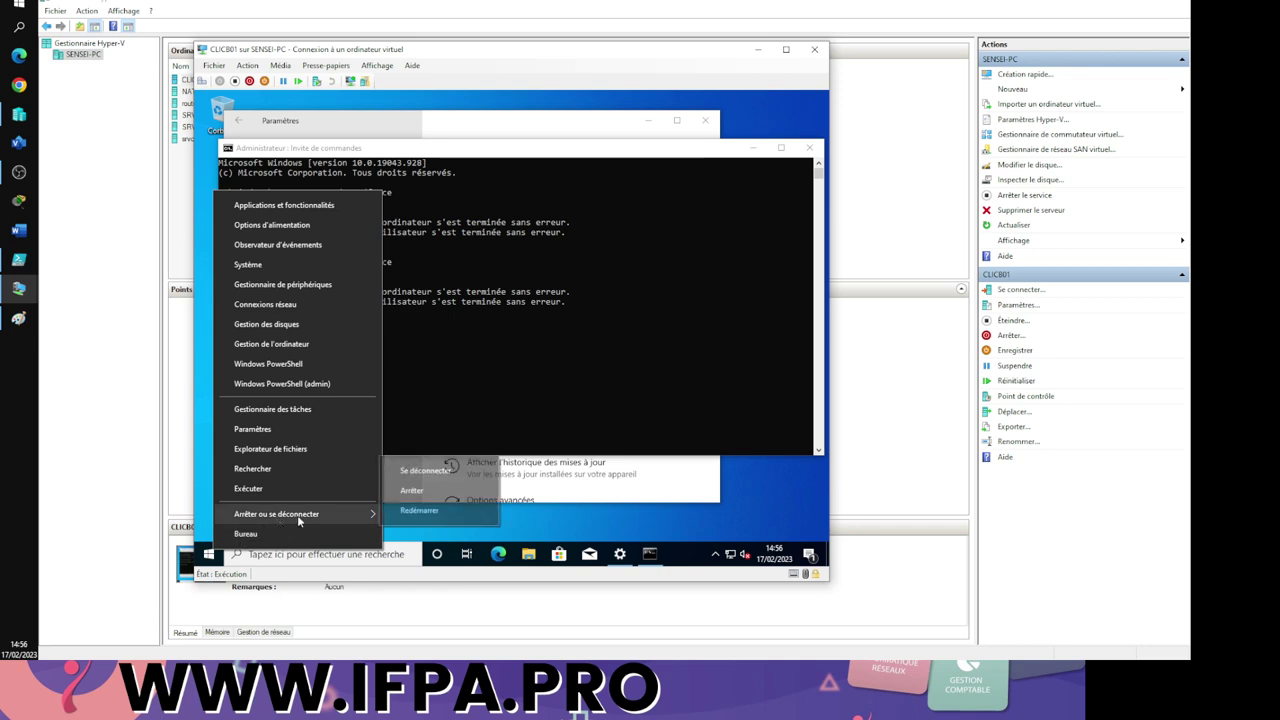
{"action": "left_click", "coordinate": [420, 511]}
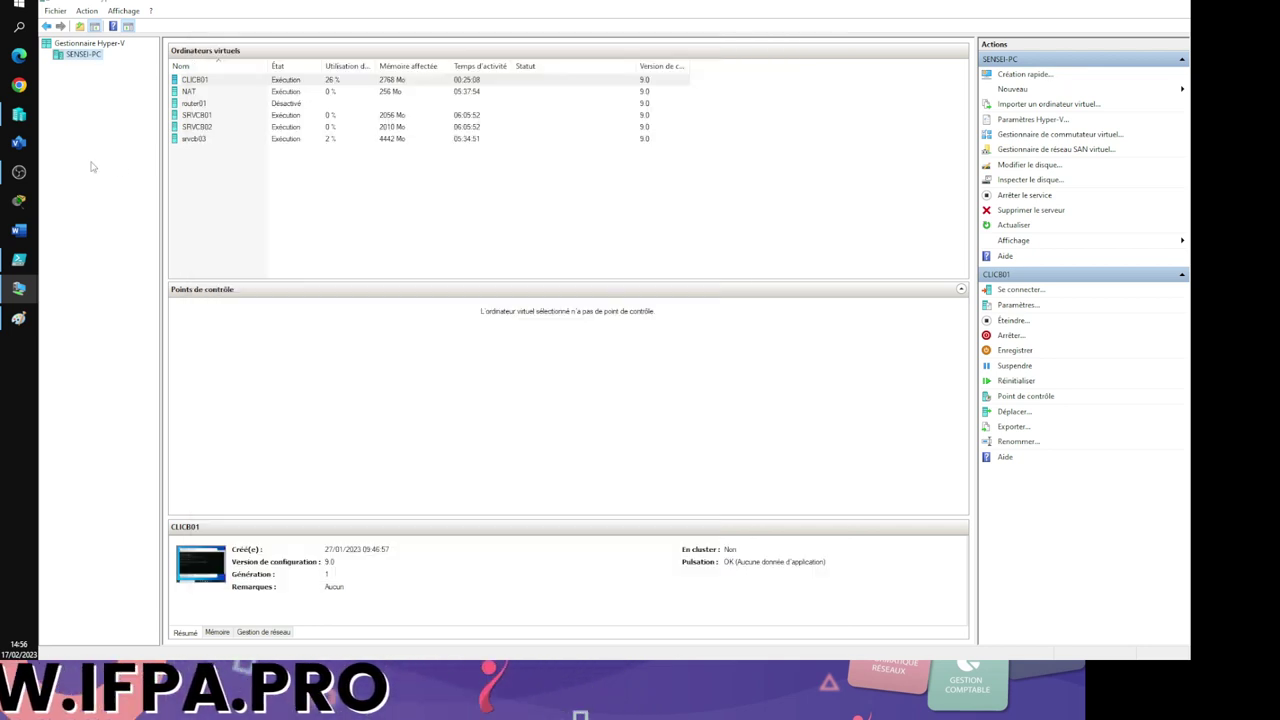
- On srvcb03's WSUS console, check Tous les ordinateurs and QUauxBaux, then show Options
{"action": "double_click", "coordinate": [199, 138]}
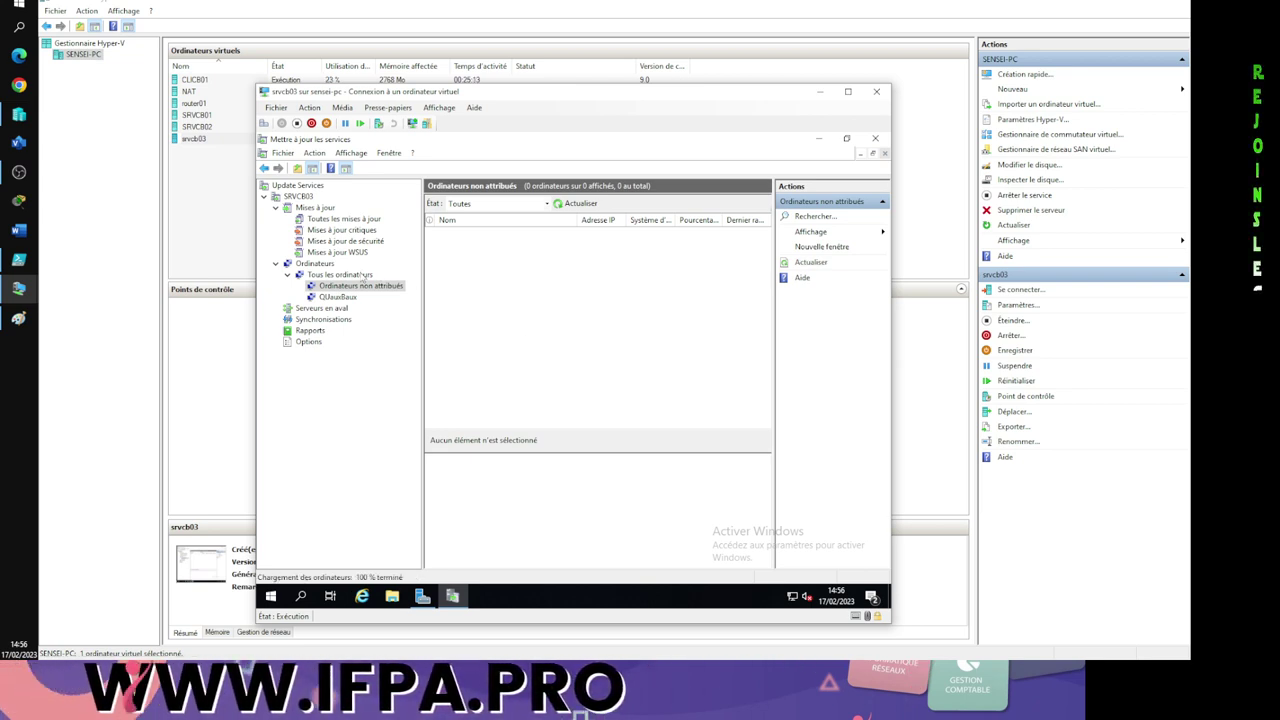
{"action": "left_click", "coordinate": [328, 272]}
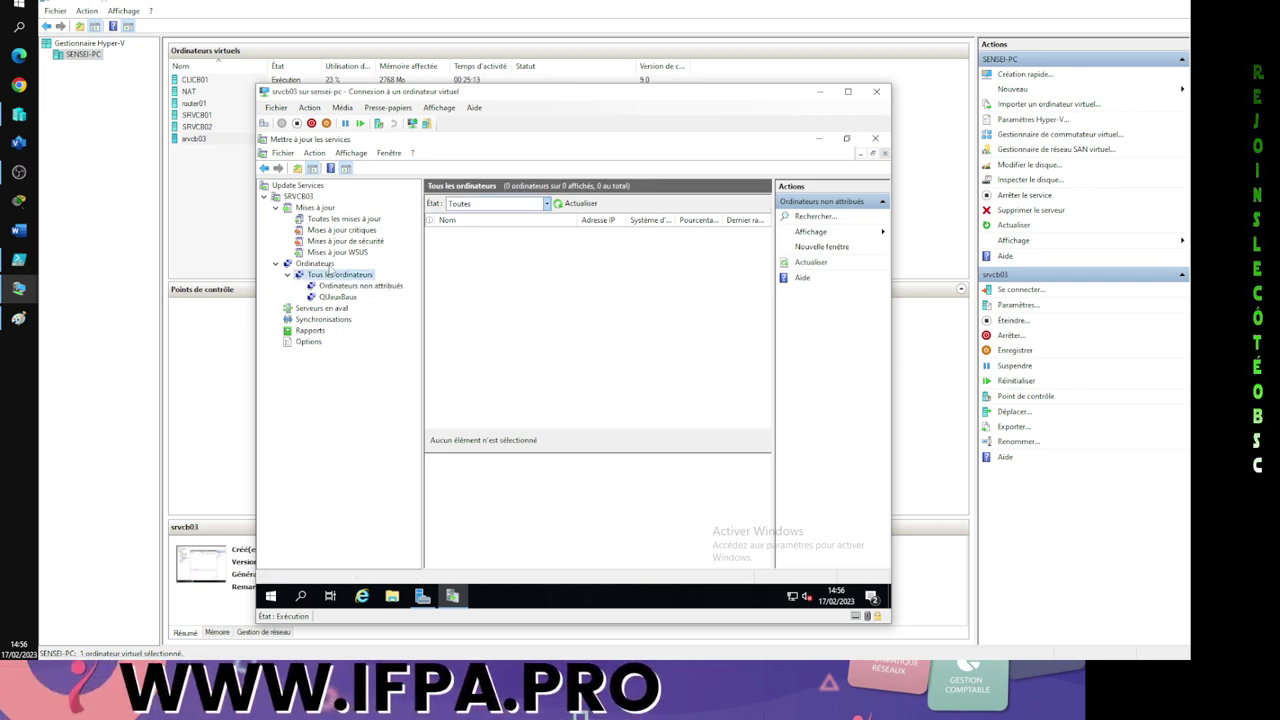
{"action": "left_click", "coordinate": [580, 203]}
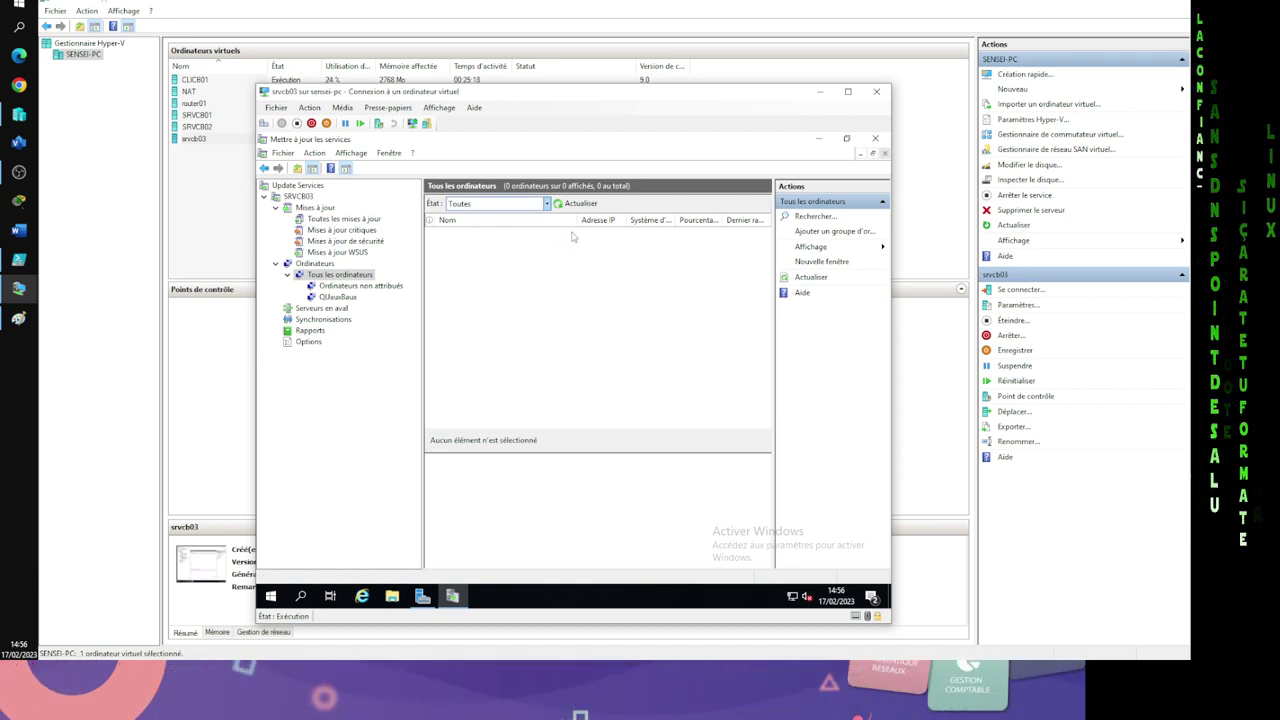
{"action": "left_click", "coordinate": [340, 297]}
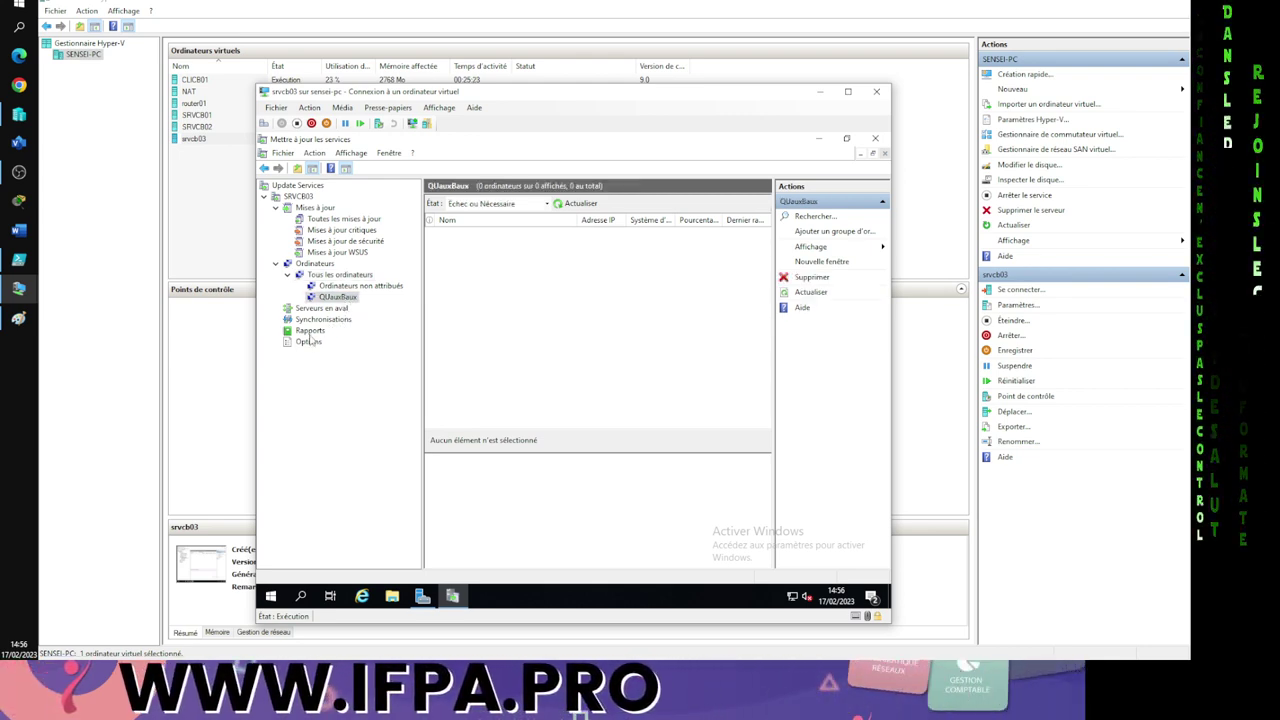
{"action": "left_click", "coordinate": [308, 342]}
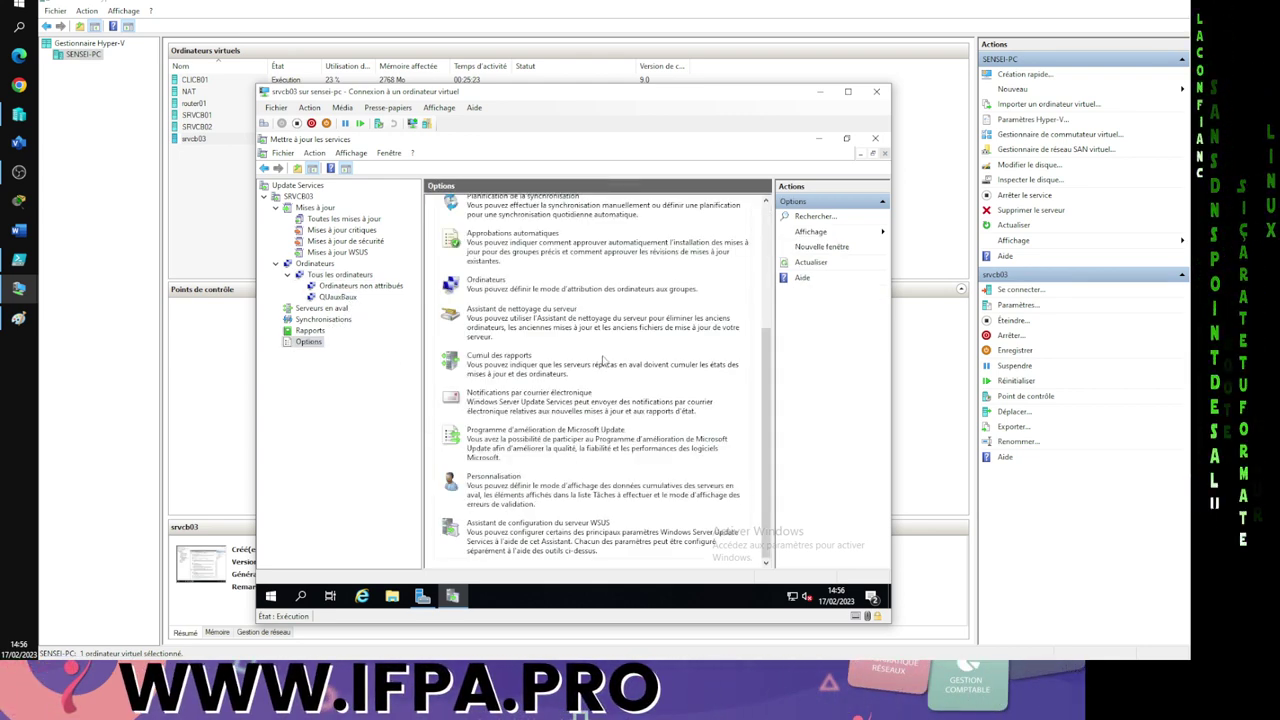
{"action": "scroll", "coordinate": [603, 360], "scroll_direction": "up", "scroll_amount": 5}
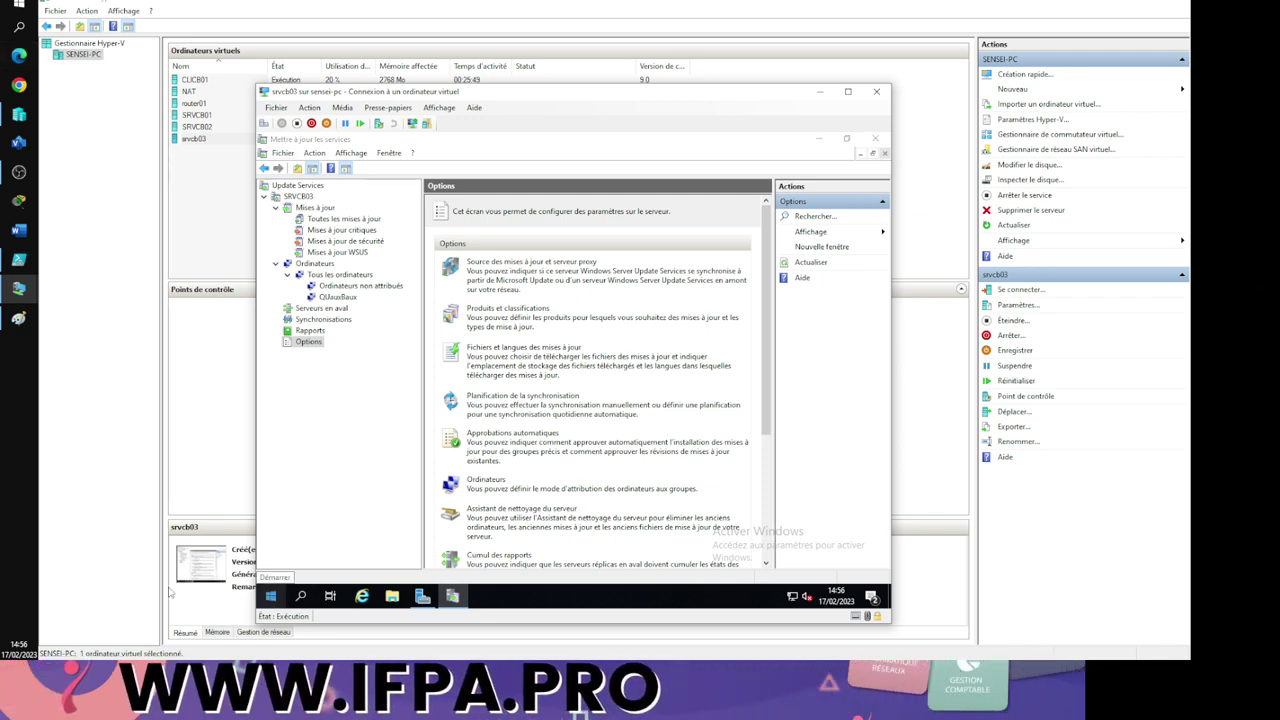
- Try to find the firewall via Start search, then launch 'firewall' from the Run box
{"action": "key", "text": "super"}
{"action": "type", "text": "pare"}
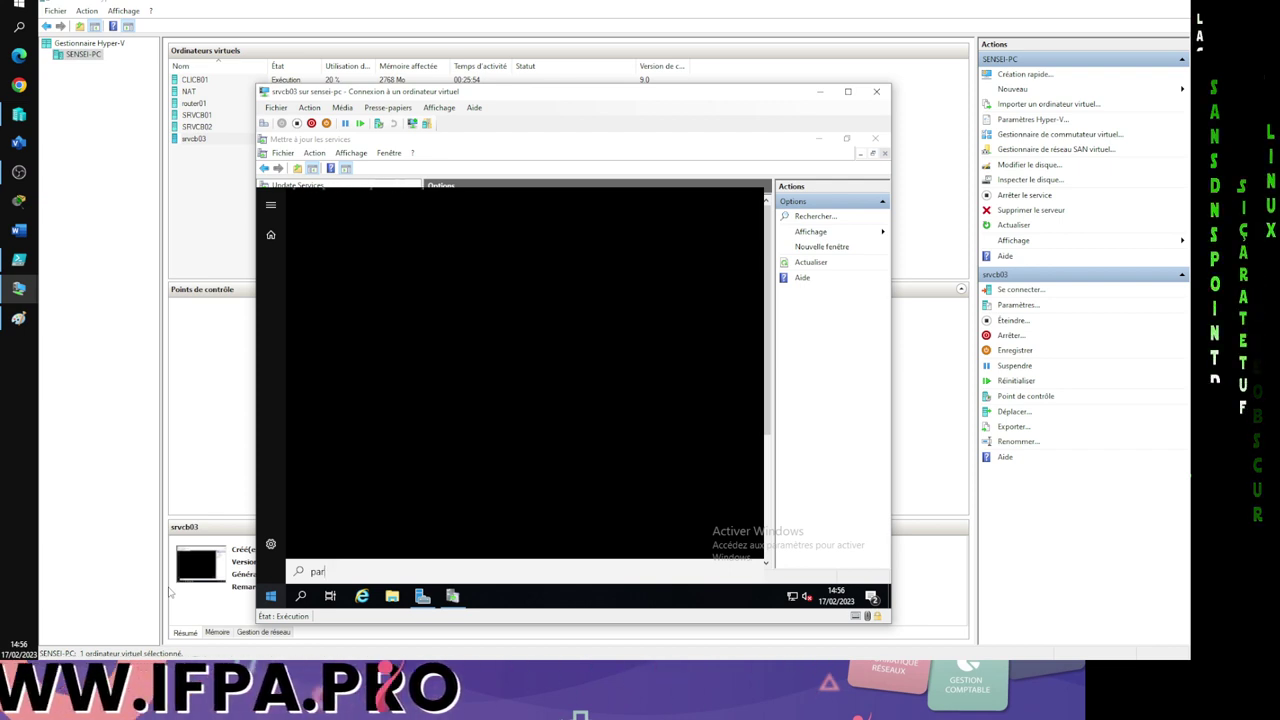
{"action": "key", "text": "BackSpace"}
{"action": "key", "text": "BackSpace"}
{"action": "key", "text": "BackSpace"}
{"action": "key", "text": "BackSpace"}
{"action": "key", "text": "Escape"}
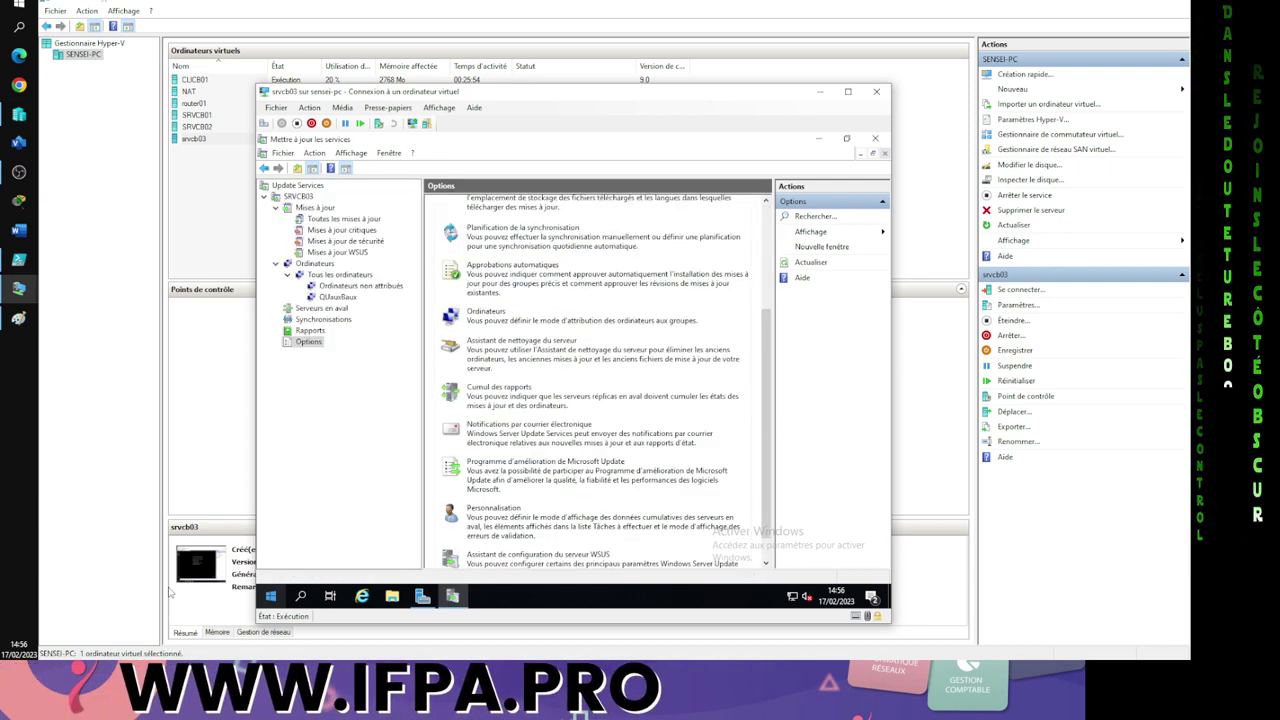
{"action": "key", "text": "super+r"}
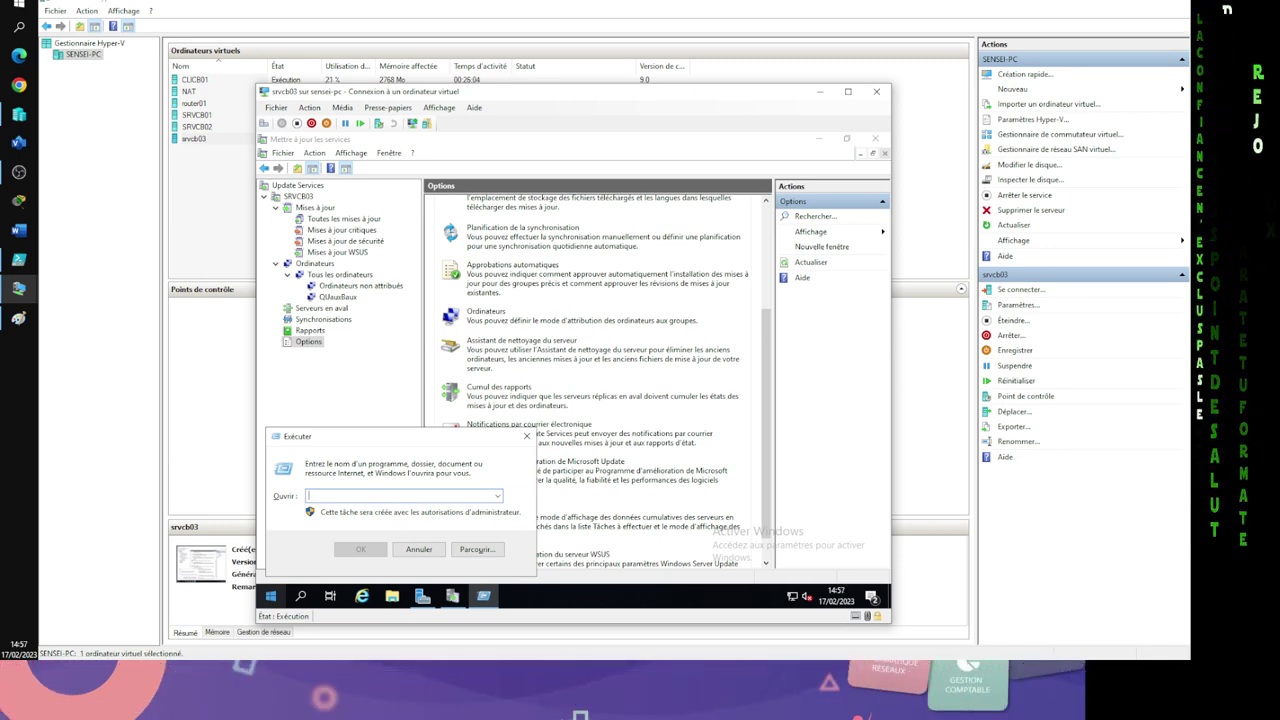
{"action": "type", "text": "fl"}
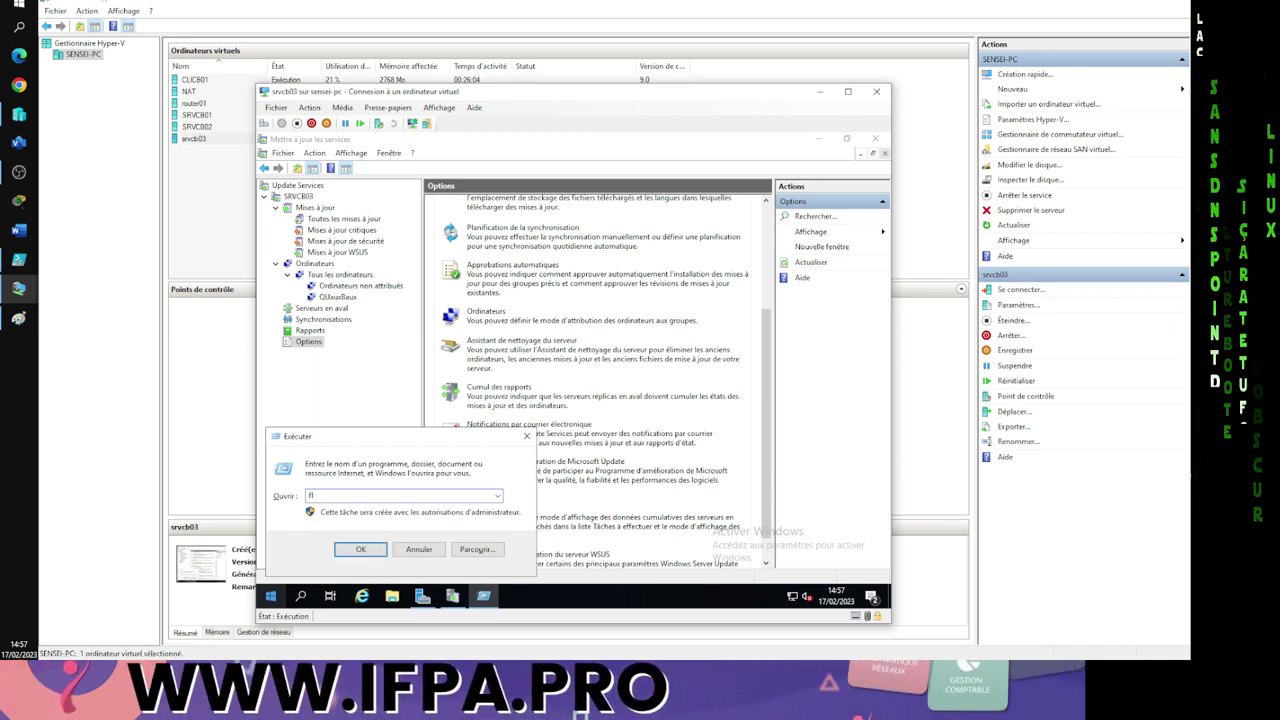
{"action": "key", "text": "BackSpace"}
{"action": "key", "text": "BackSpace"}
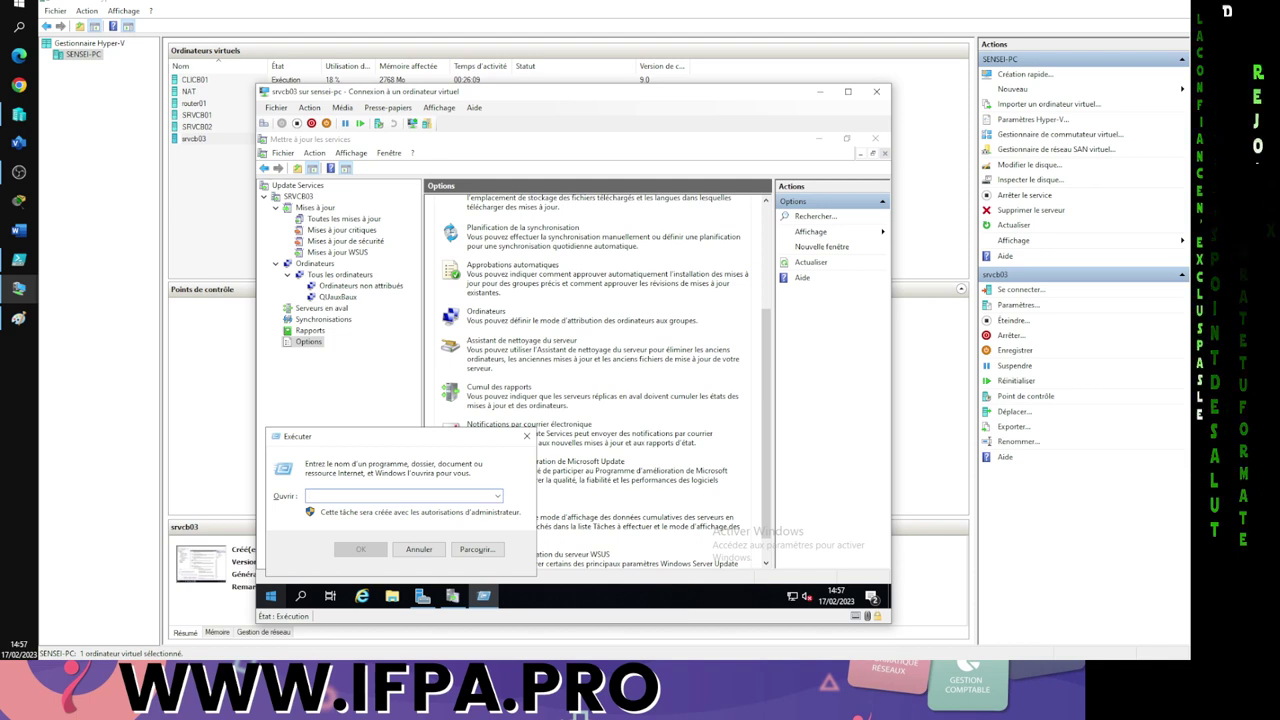
{"action": "type", "text": "firewall.msc"}
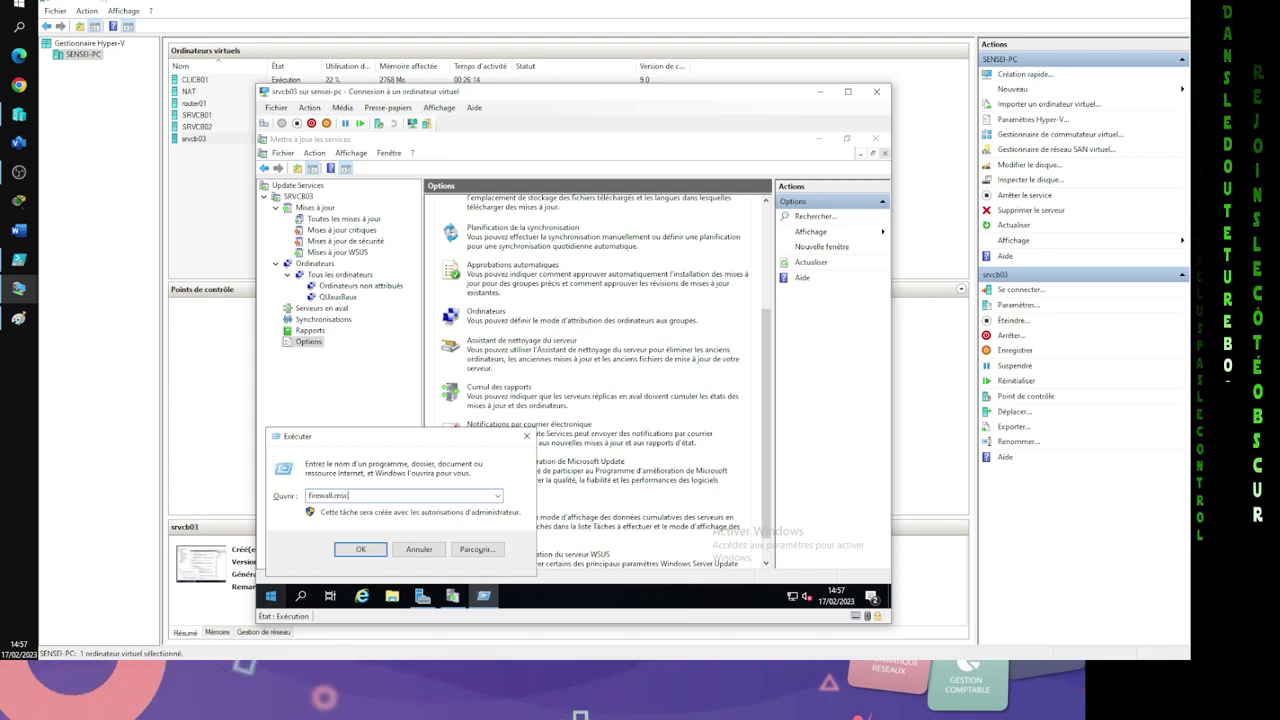
{"action": "key", "text": "Return"}
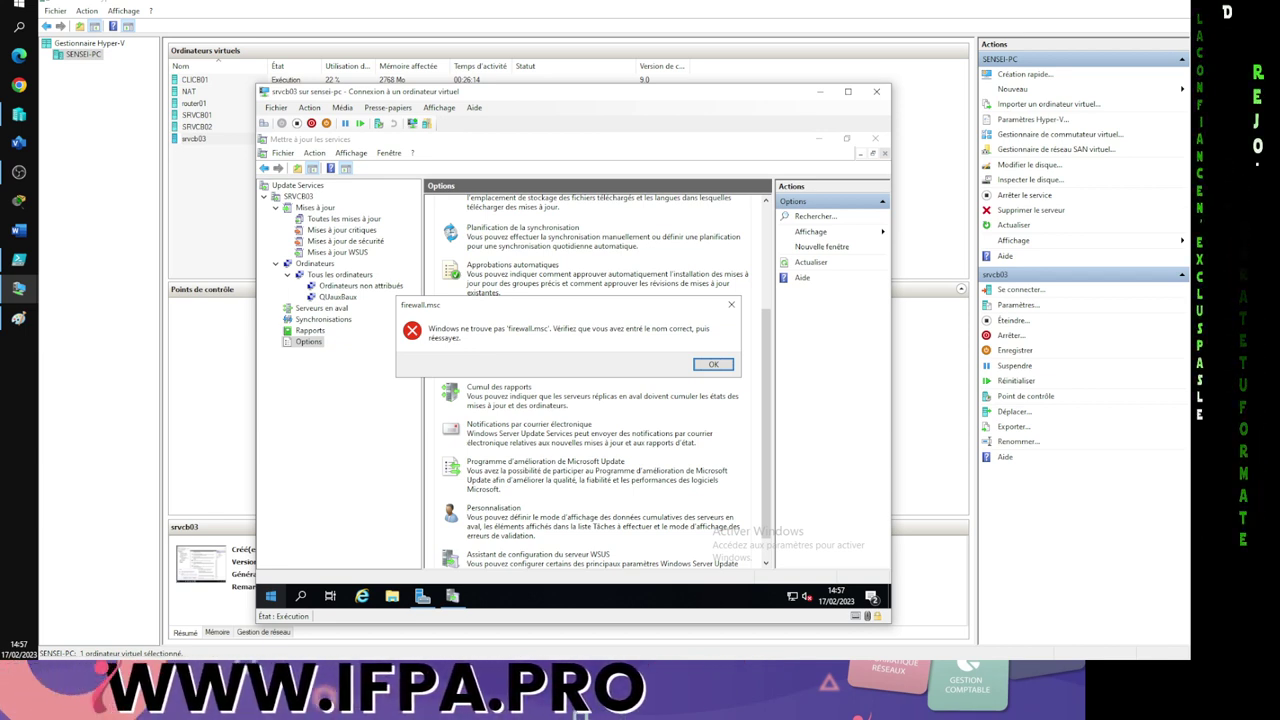
- Correct the Run entry to firewall.cpl to open Windows Defender Firewall settings
{"action": "key", "text": "Return"}
{"action": "key", "text": "End"}
{"action": "key", "text": "BackSpace"}
{"action": "key", "text": "BackSpace"}
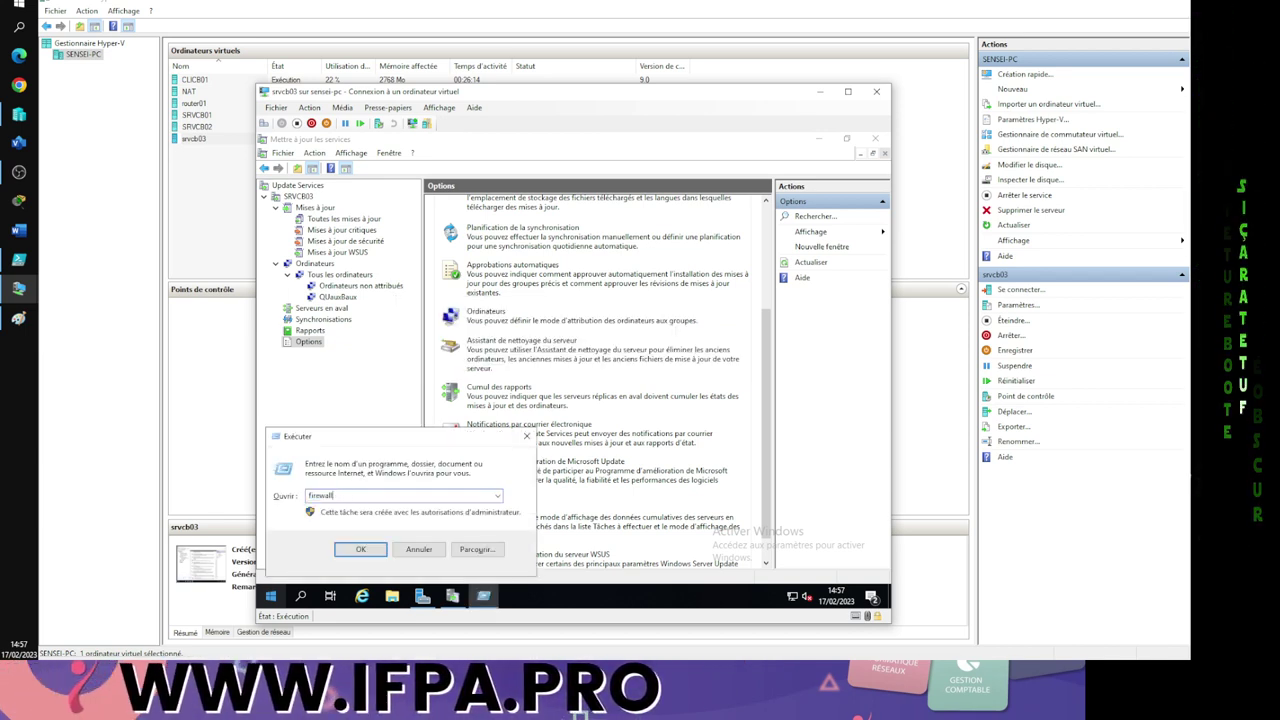
{"action": "key", "text": "Return"}
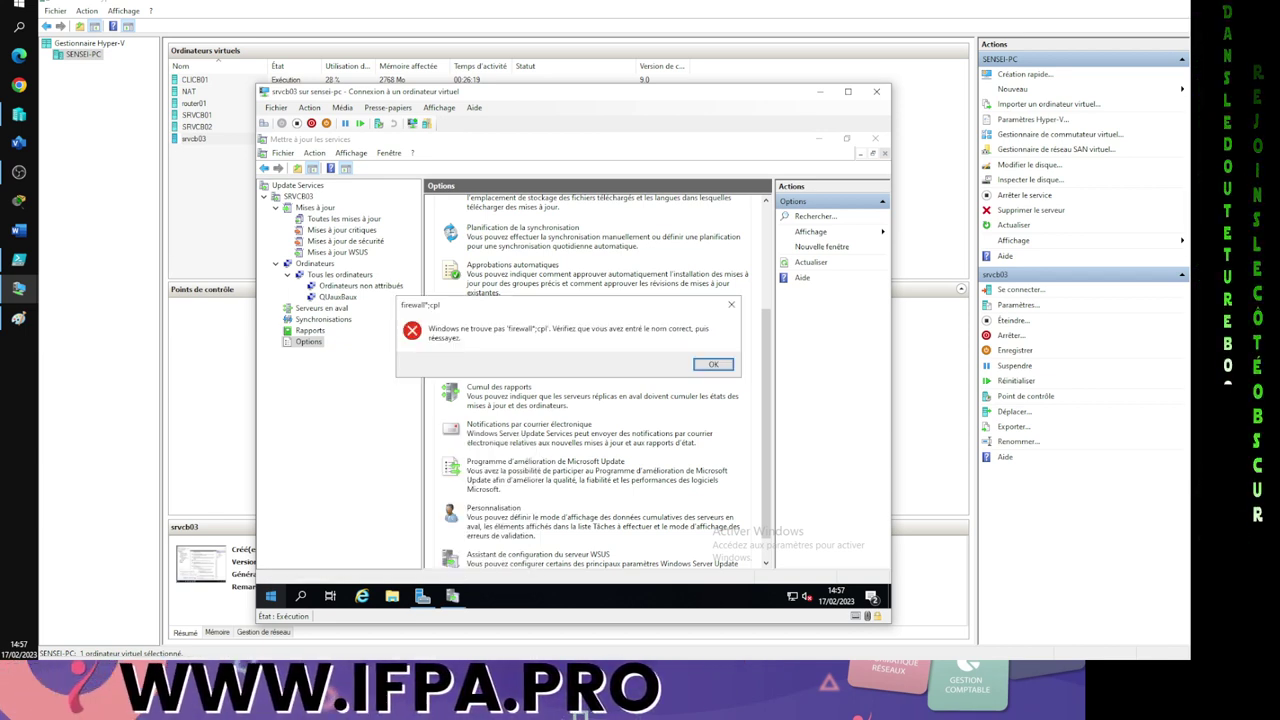
{"action": "key", "text": "Return"}
{"action": "key", "text": "End"}
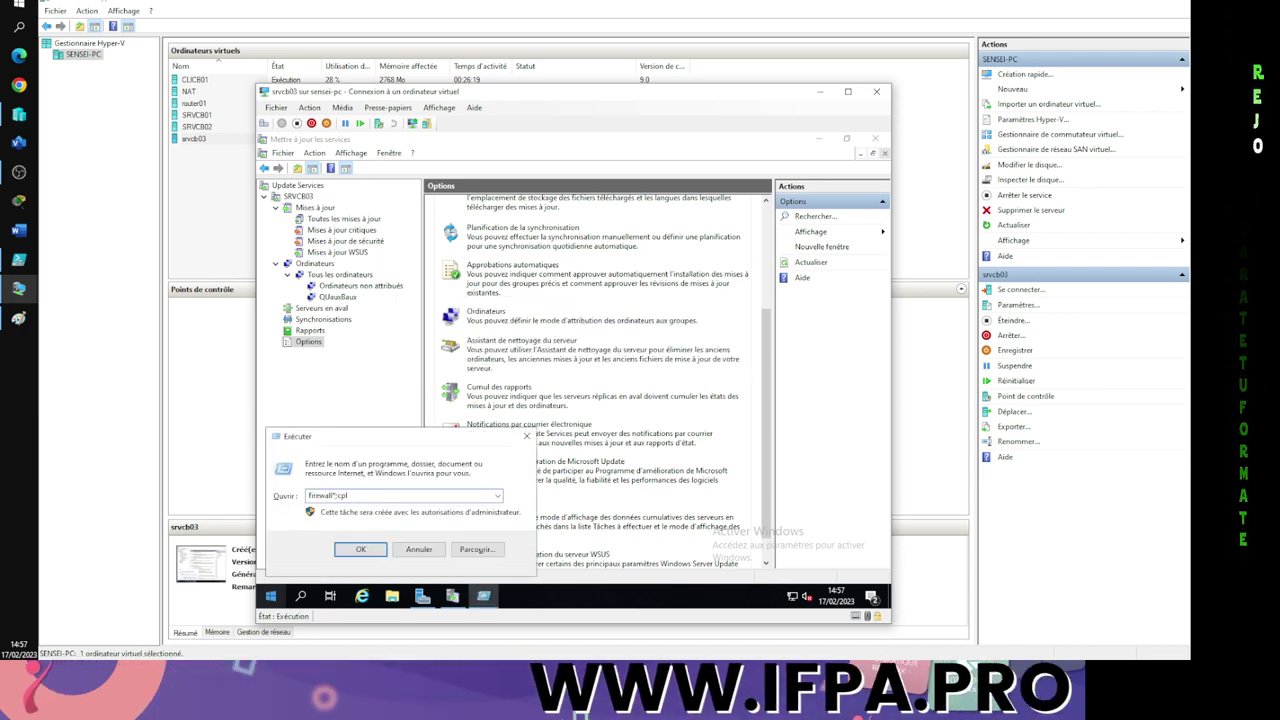
{"action": "key", "text": "BackSpace"}
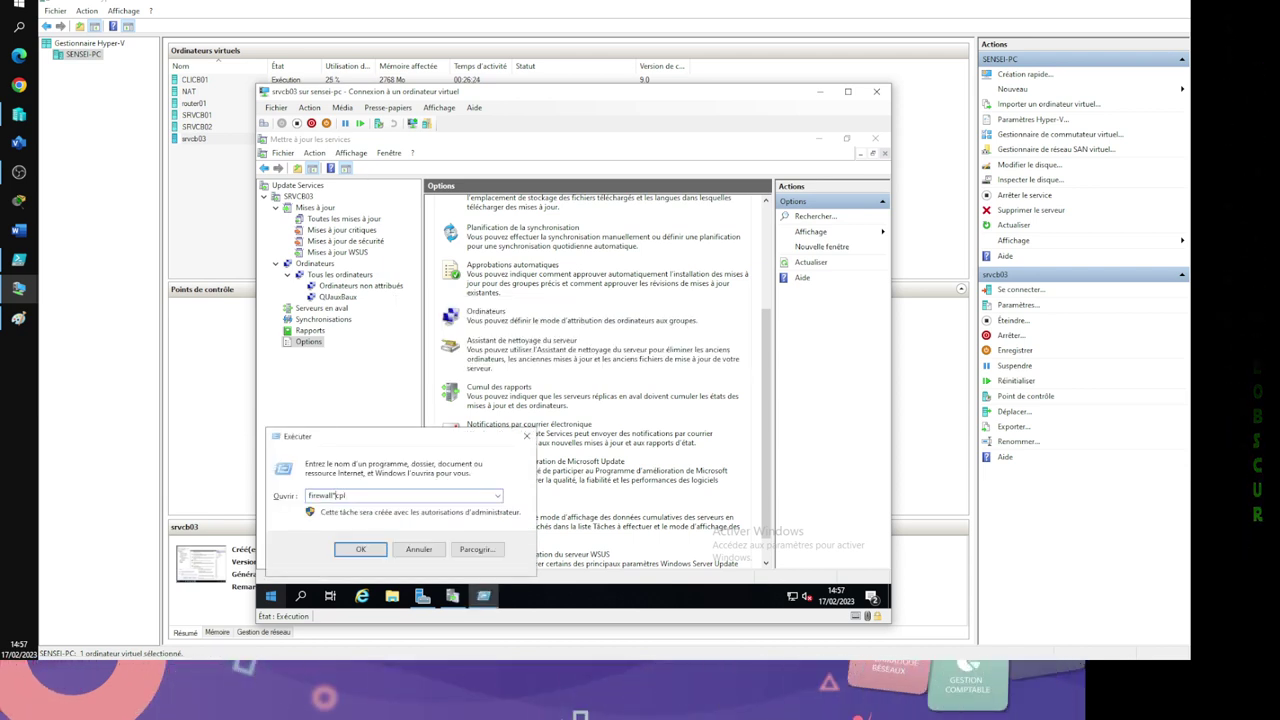
{"action": "key", "text": "Return"}
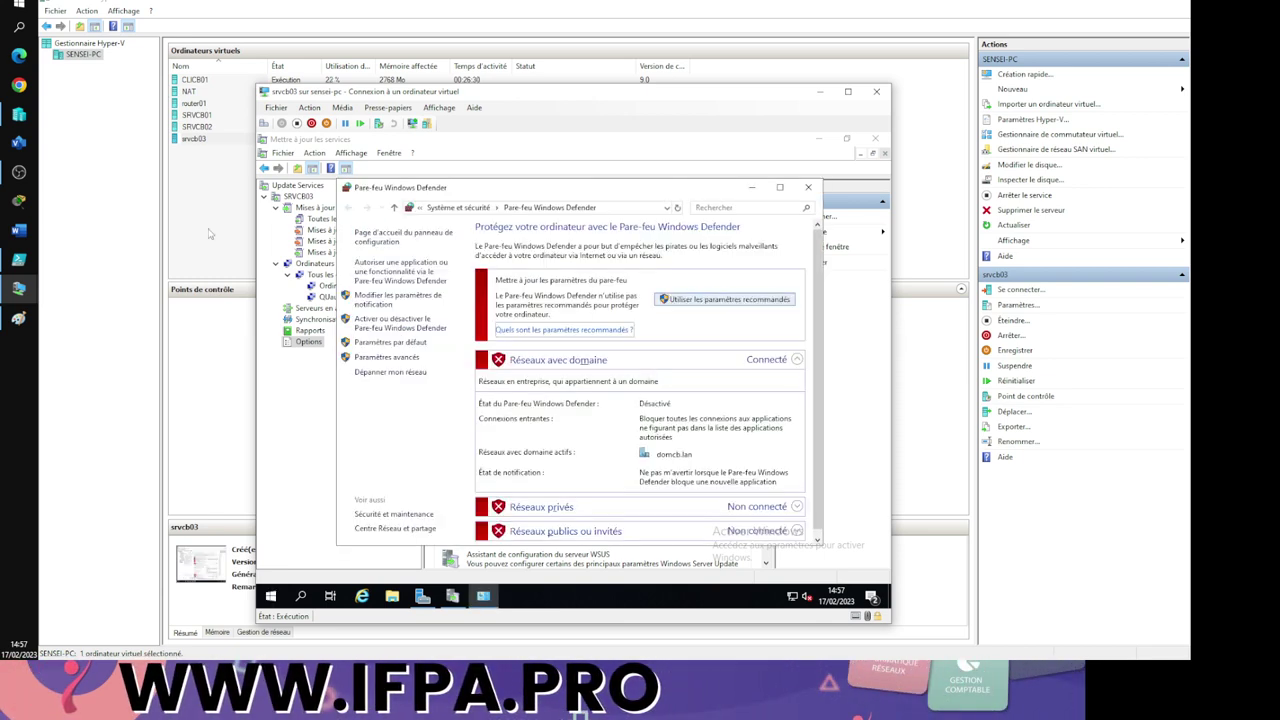
- Close the firewall settings and refresh the WSUS Ordinateurs non attribués list on srvcb03
{"action": "scroll", "coordinate": [577, 322], "scroll_direction": "down", "scroll_amount": 1}
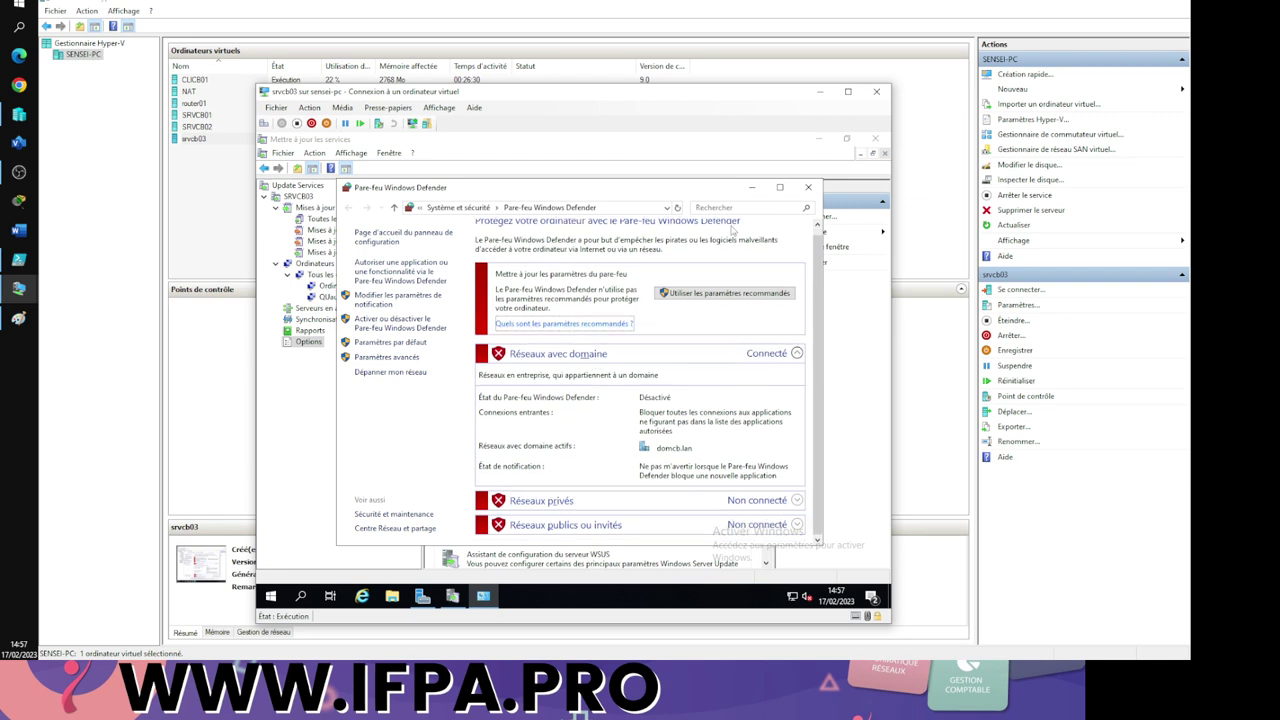
{"action": "left_click", "coordinate": [806, 189]}
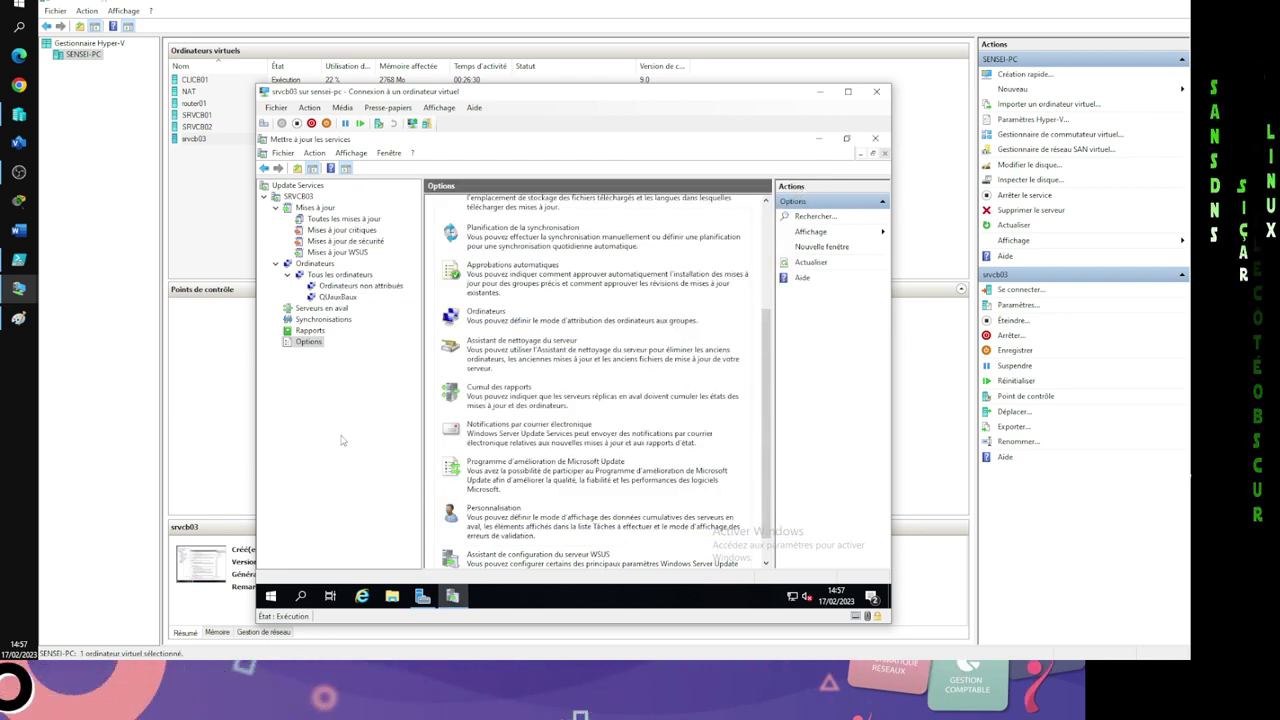
{"action": "left_click", "coordinate": [360, 286]}
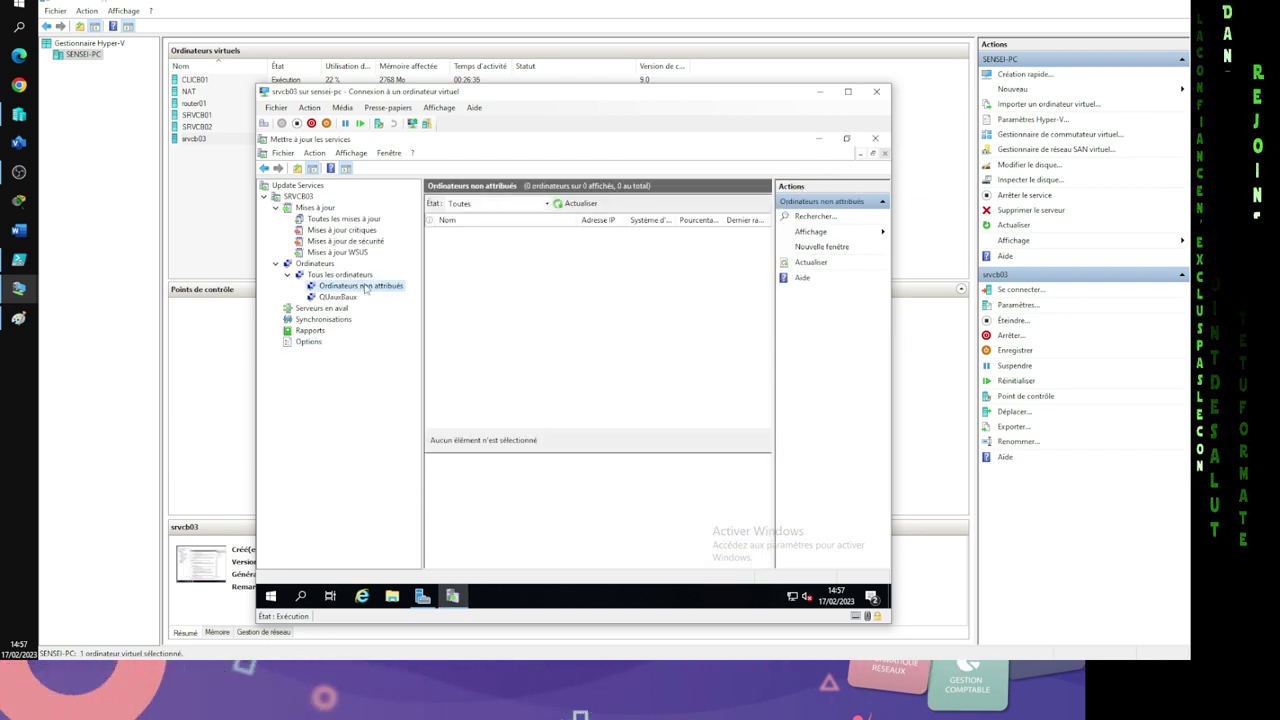
{"action": "left_click", "coordinate": [598, 205]}
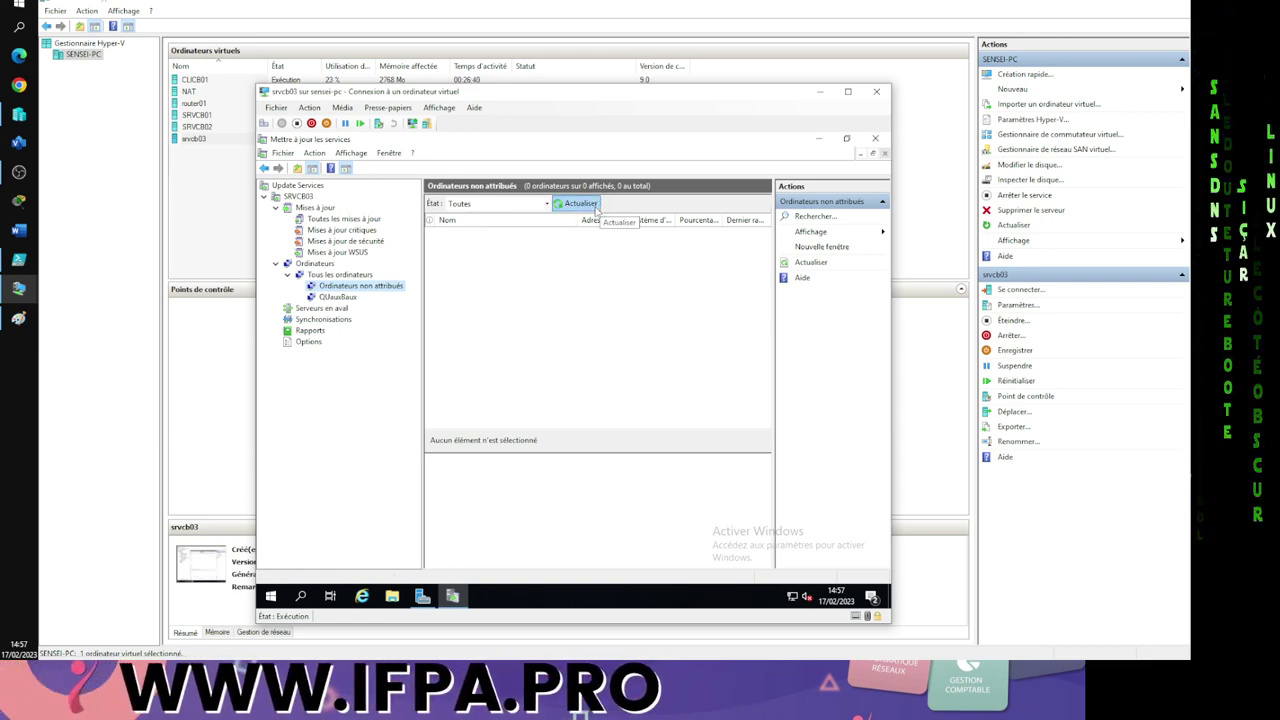
- Restart SRVCB02 from the Start shortcuts menu and return to the machine list
{"action": "double_click", "coordinate": [196, 126]}
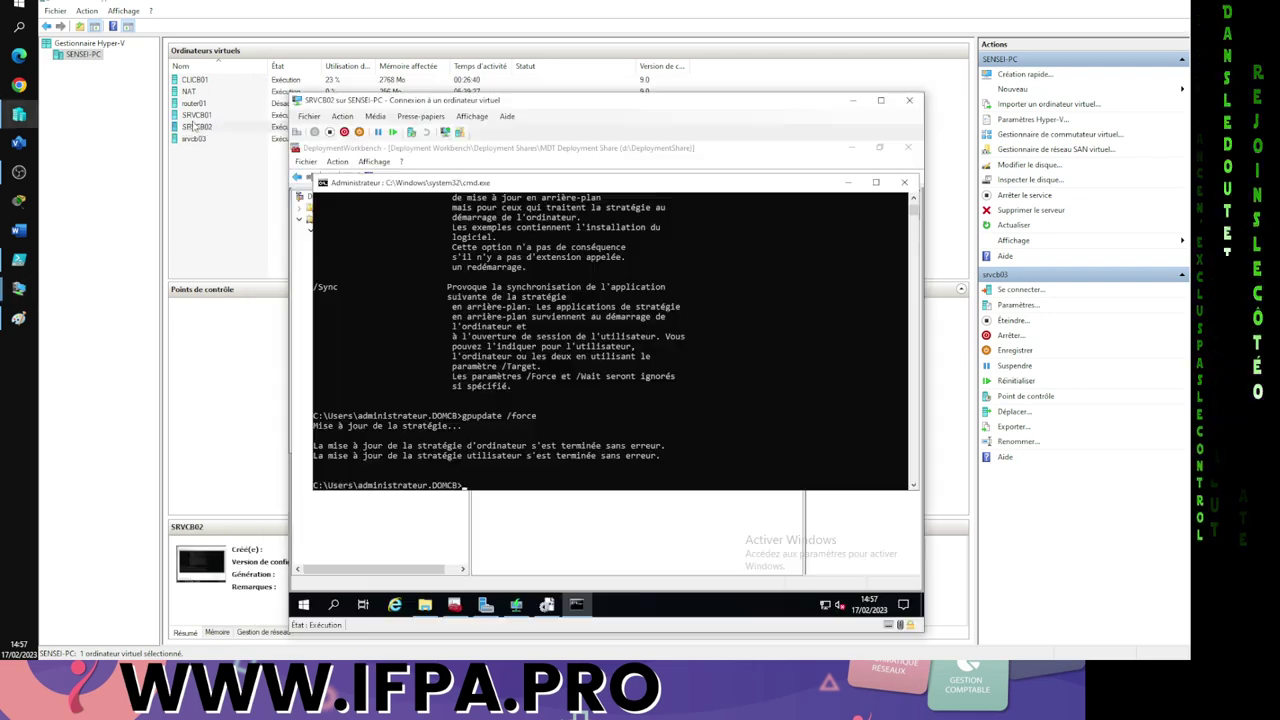
{"action": "right_click", "coordinate": [303, 604]}
{"action": "mouse_move", "coordinate": [348, 567]}
{"action": "left_click", "coordinate": [511, 571]}
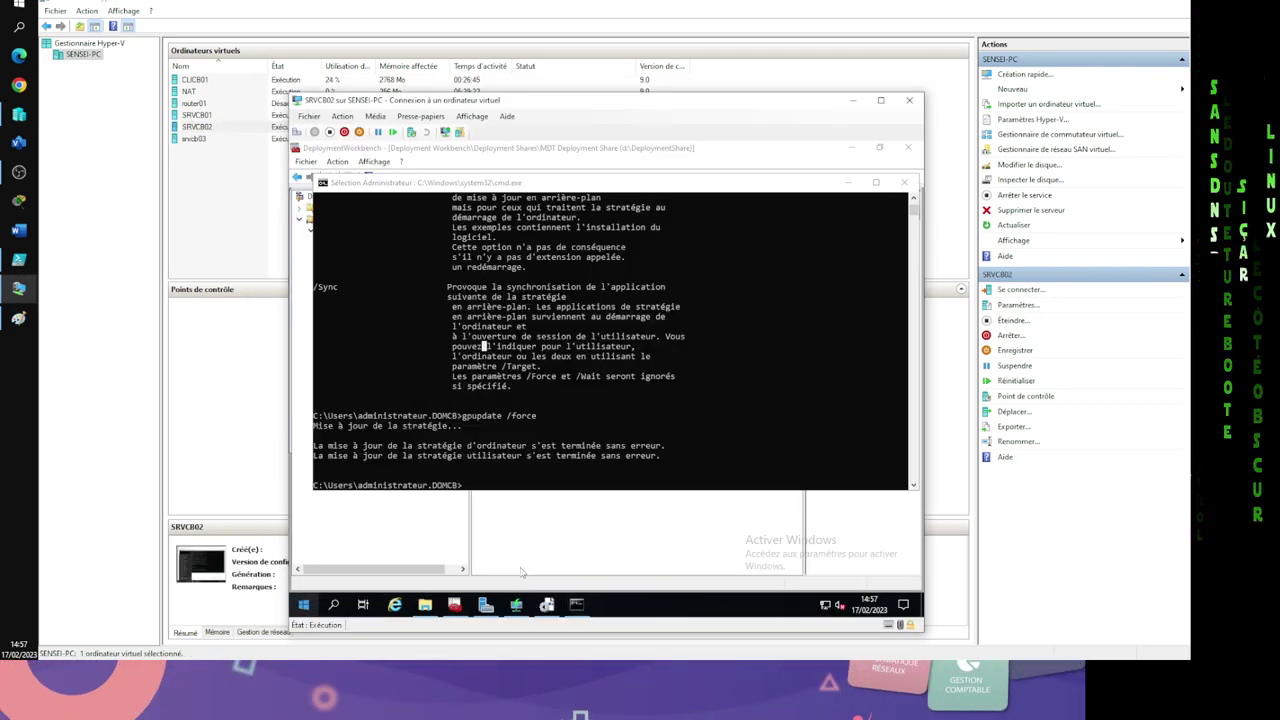
{"action": "left_click", "coordinate": [505, 584]}
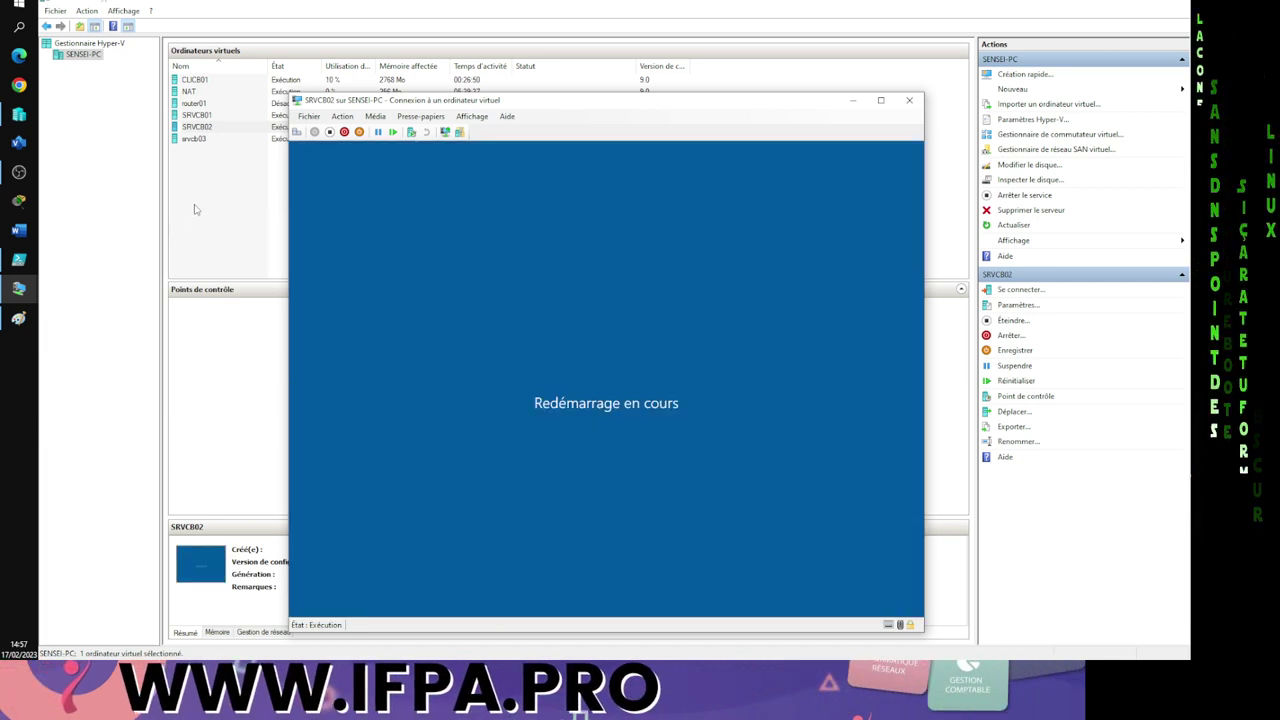
{"action": "left_click", "coordinate": [196, 209]}
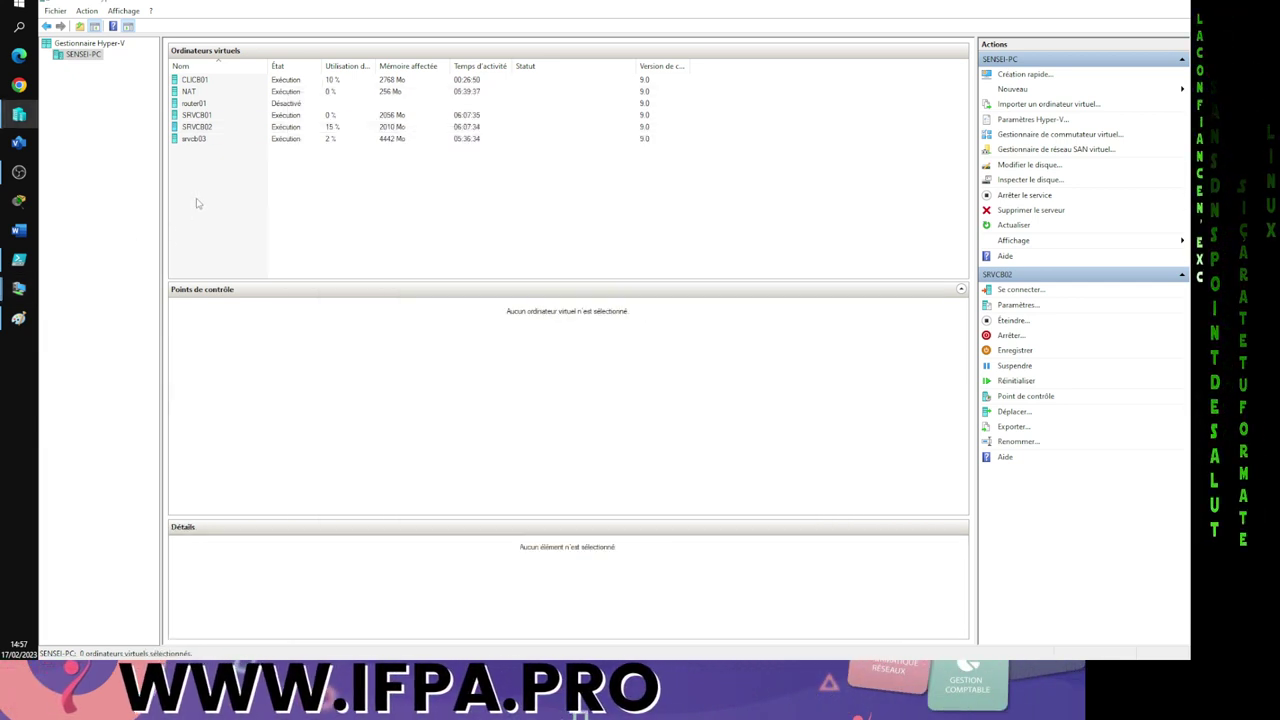
- Connect to CLICB01 to watch Windows being prepared, then switch between the open windows
{"action": "double_click", "coordinate": [195, 80]}
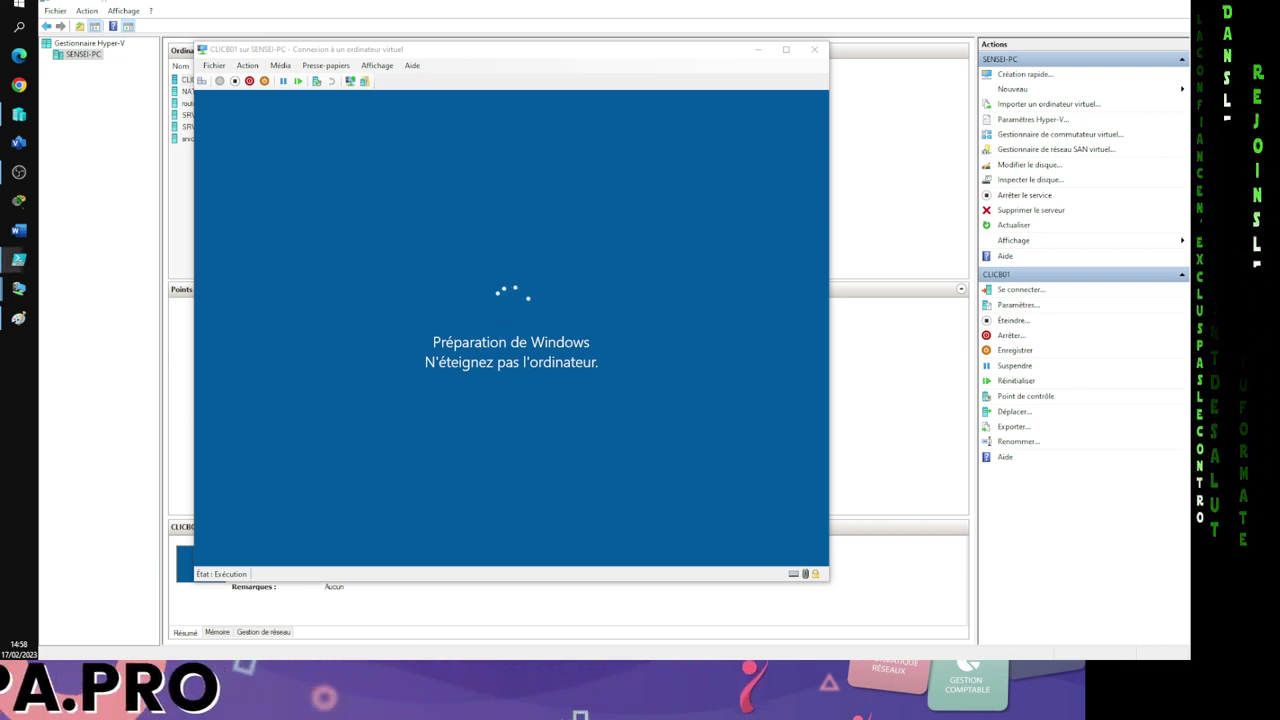
{"action": "key", "text": "alt+Tab"}
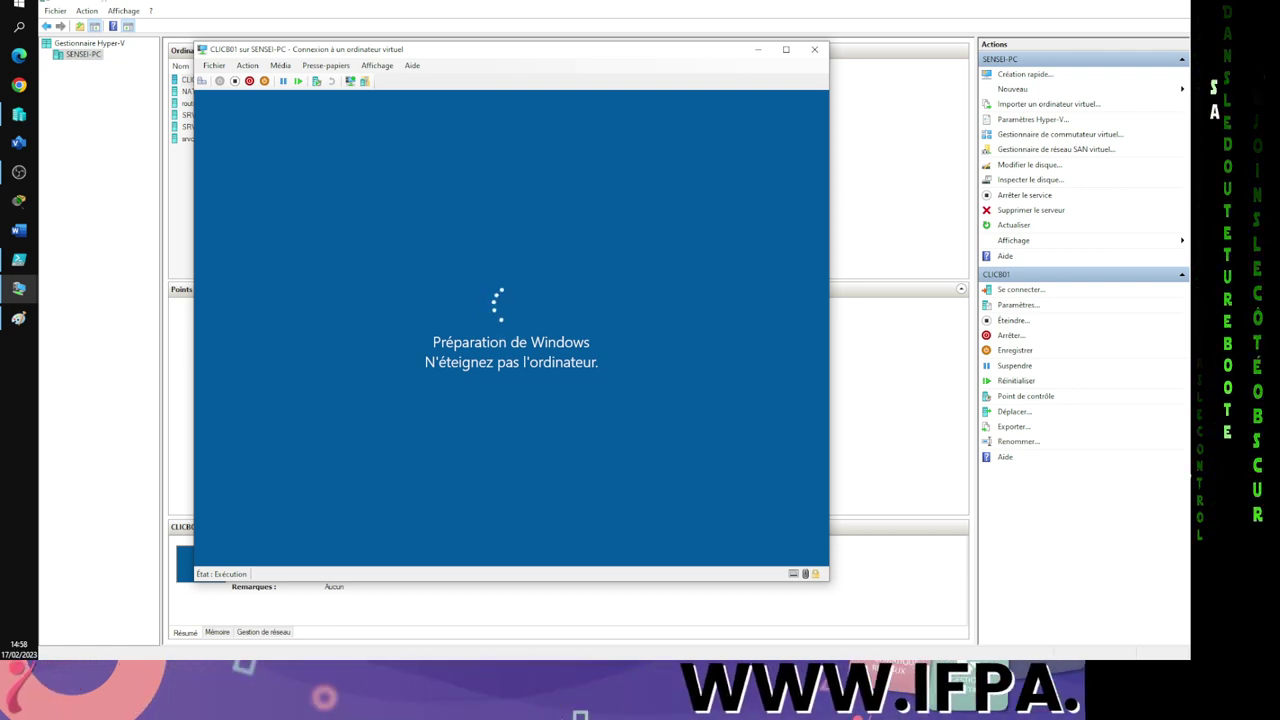
{"action": "key", "text": "alt+Tab"}
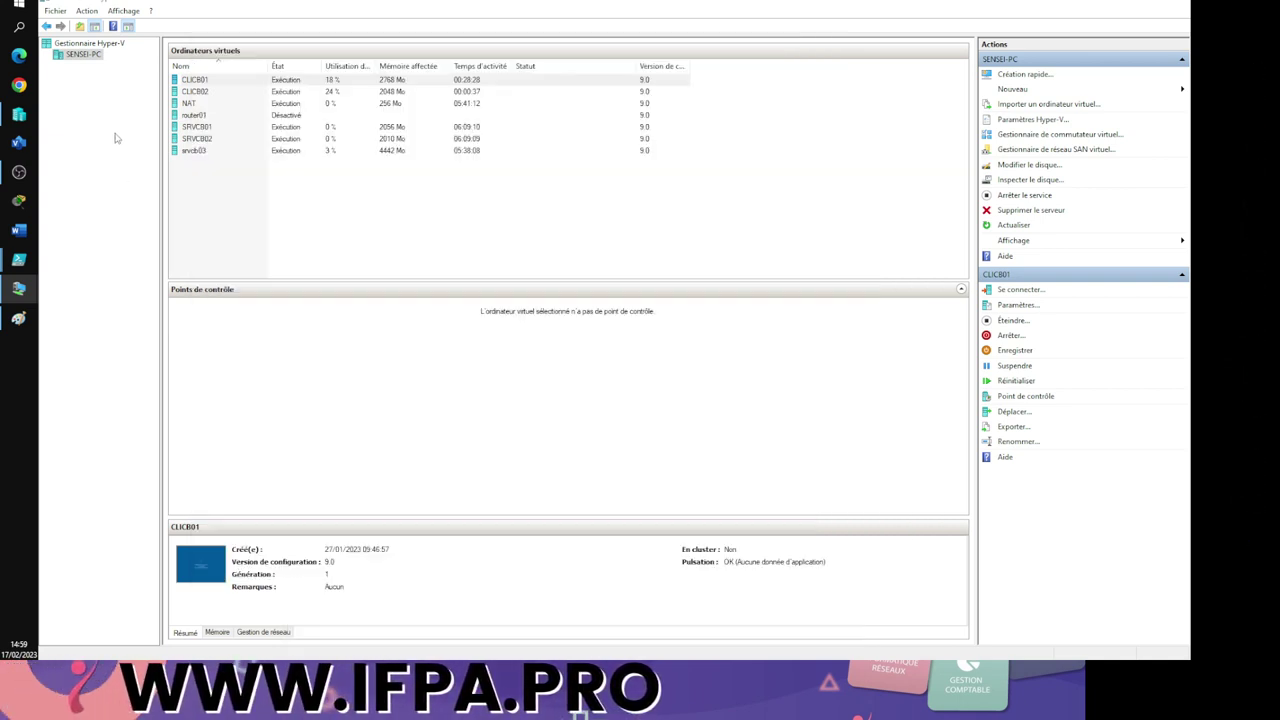
- On SRVCB02, close the command prompt, File Explorer and WSIM without saving the answer file
{"action": "double_click", "coordinate": [196, 138]}
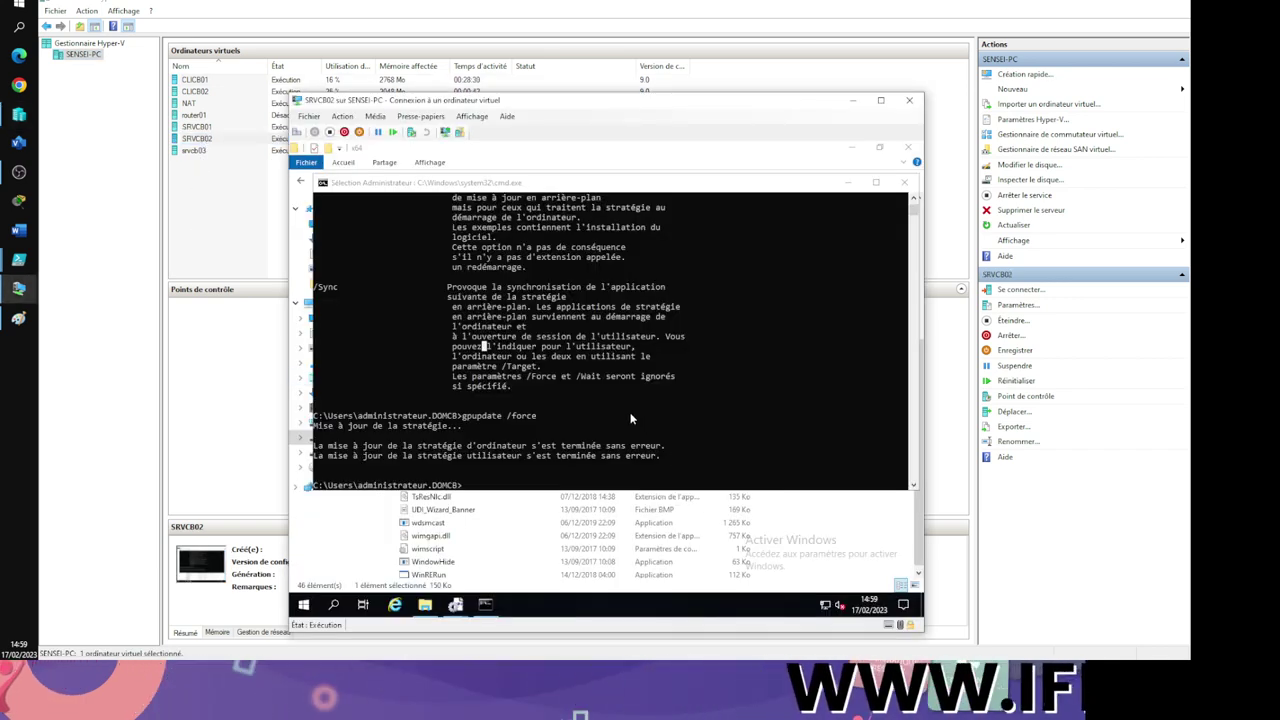
{"action": "left_click", "coordinate": [694, 333]}
{"action": "left_click", "coordinate": [904, 184]}
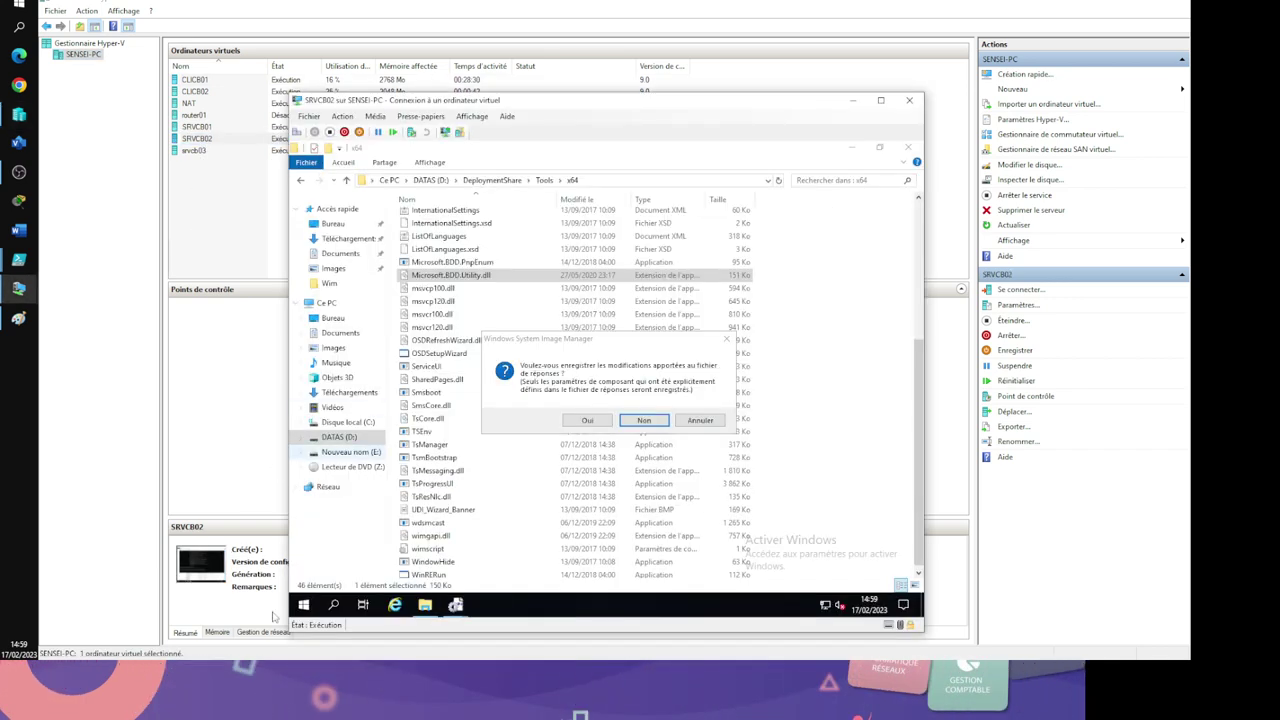
{"action": "left_click", "coordinate": [645, 424]}
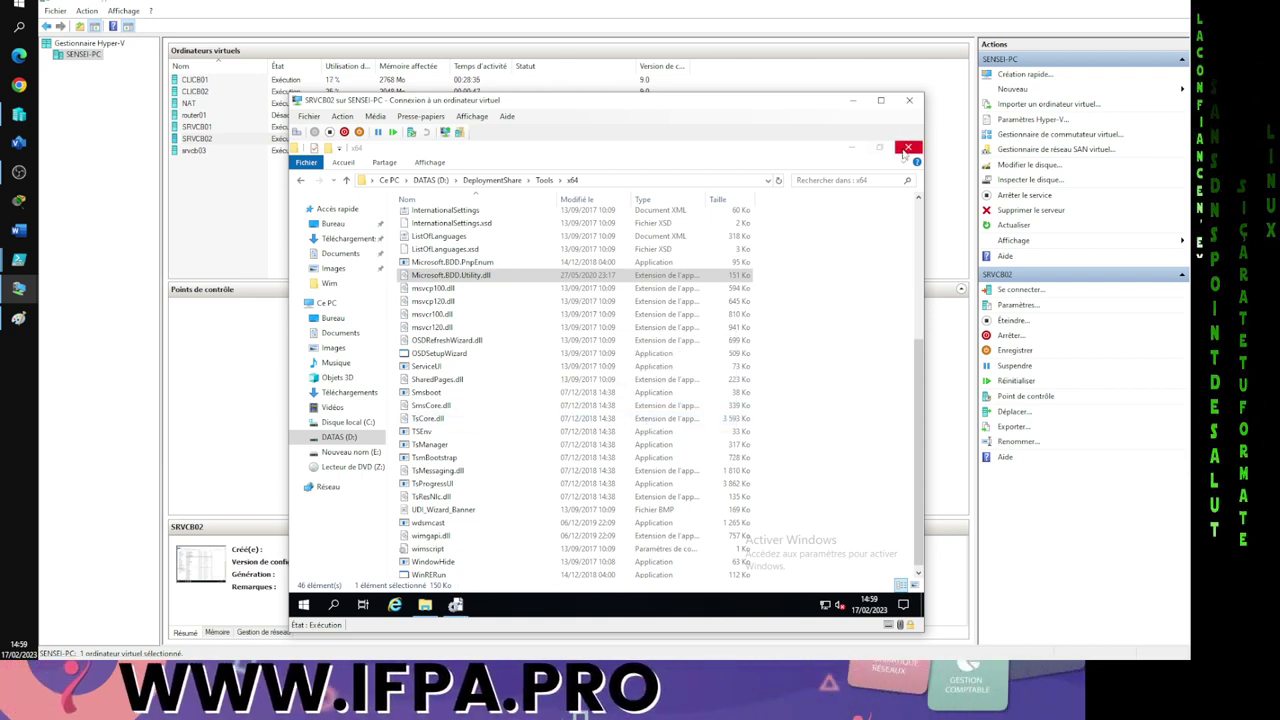
{"action": "left_click", "coordinate": [907, 148]}
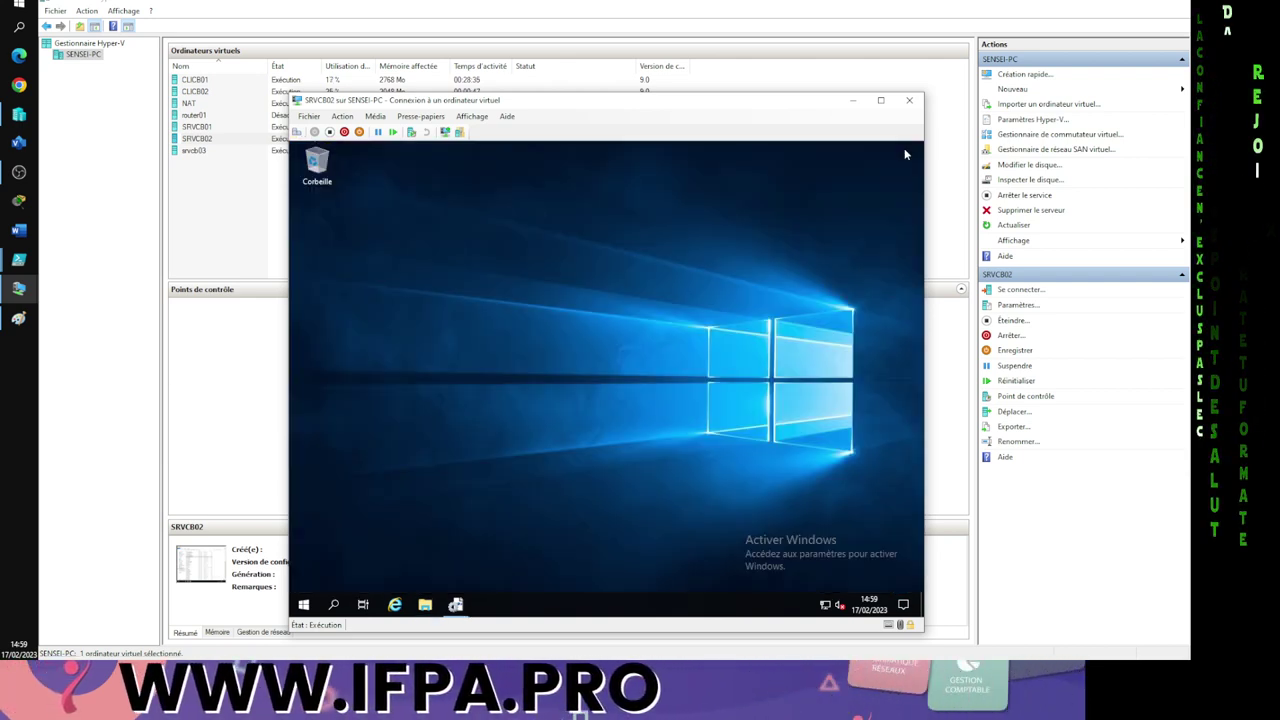
{"action": "left_click", "coordinate": [456, 604]}
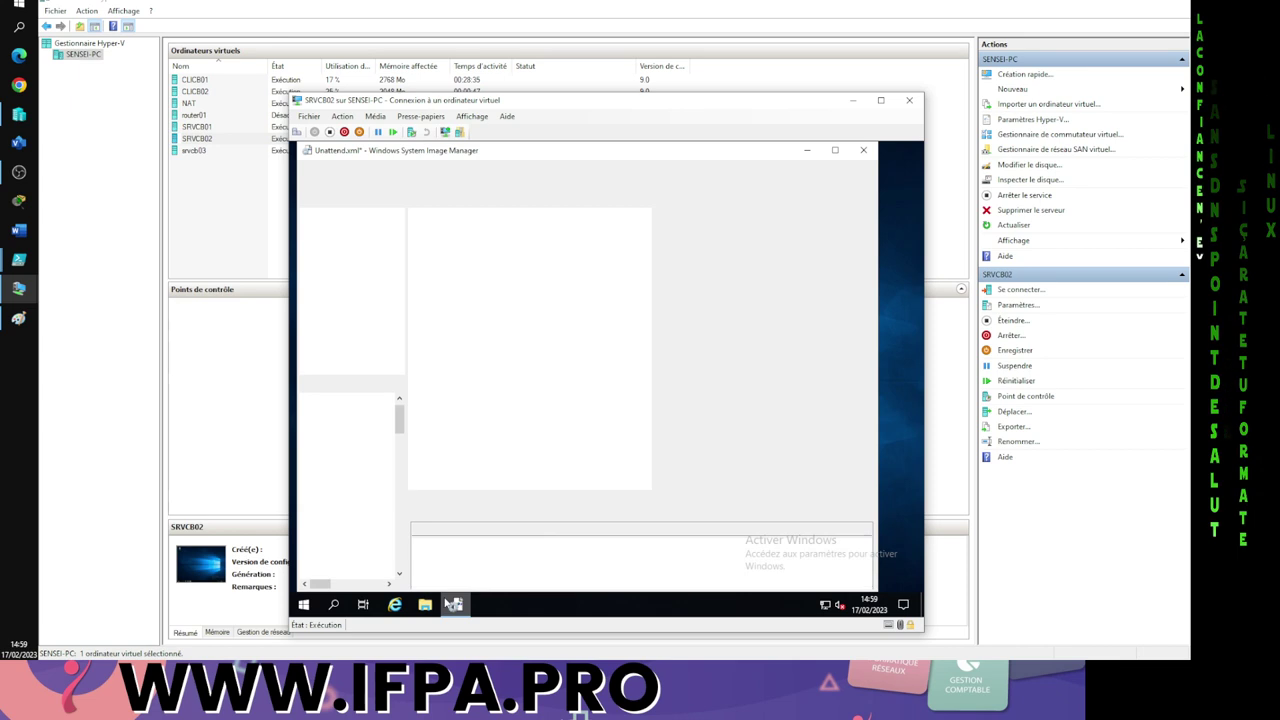
{"action": "left_click", "coordinate": [866, 152]}
{"action": "left_click", "coordinate": [629, 425]}
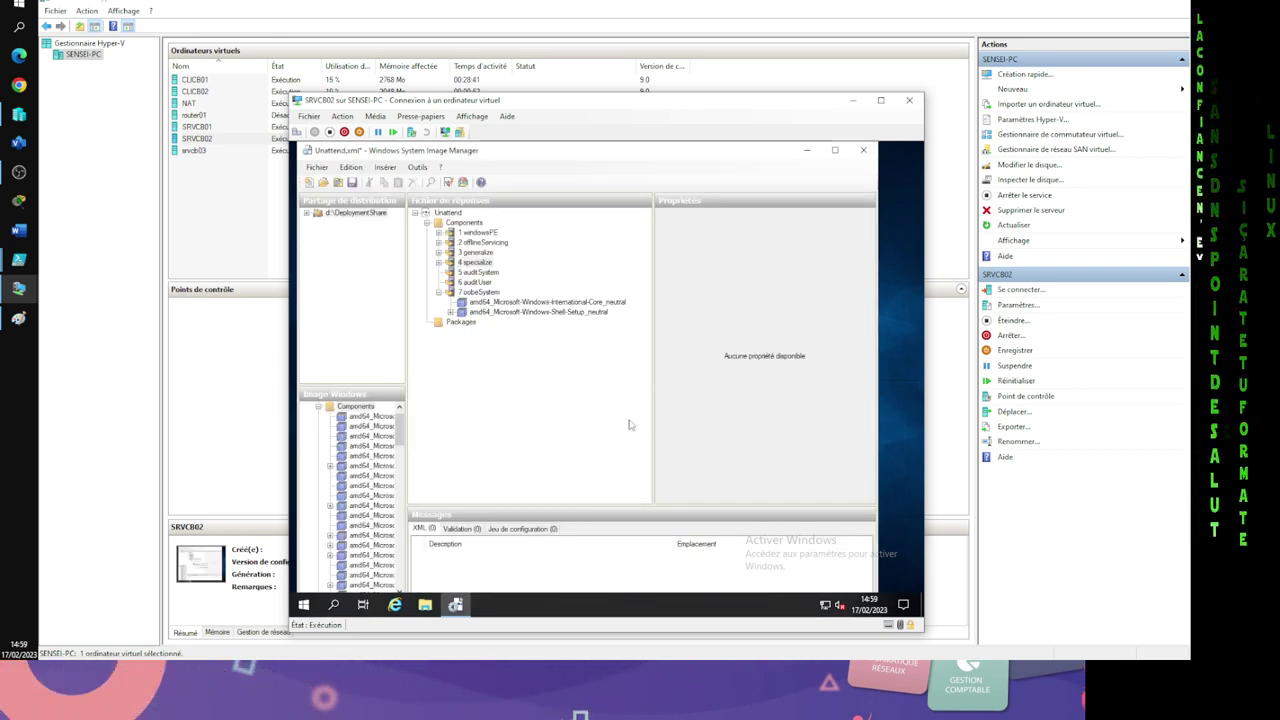
- Restart SRVCB02 and bring CLICB01's console to the front
{"action": "right_click", "coordinate": [303, 605]}
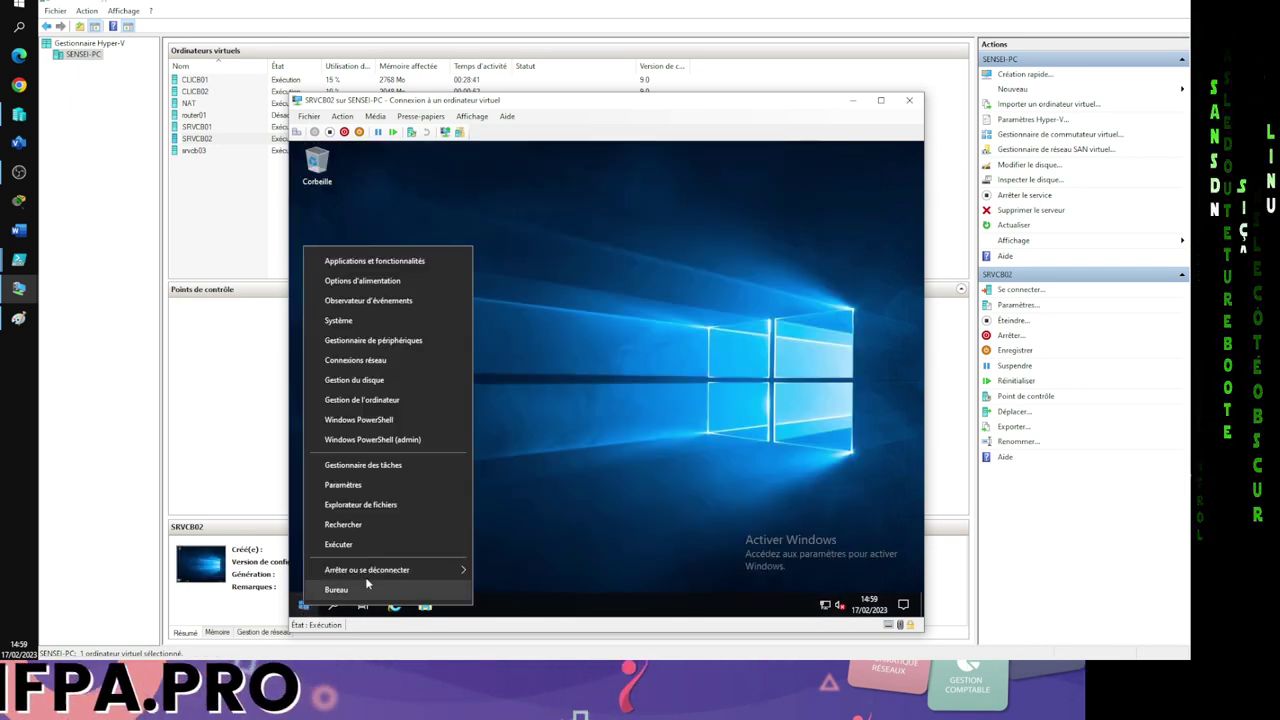
{"action": "mouse_move", "coordinate": [420, 569]}
{"action": "left_click", "coordinate": [518, 574]}
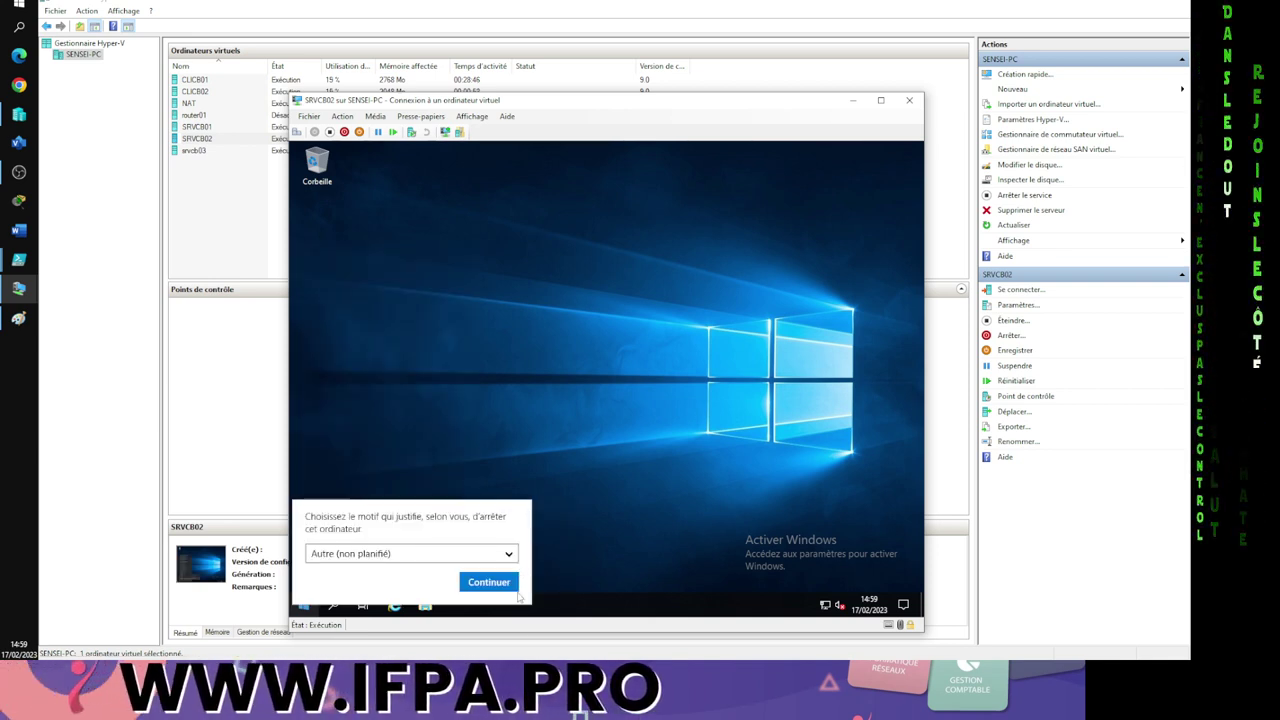
{"action": "left_click", "coordinate": [512, 588]}
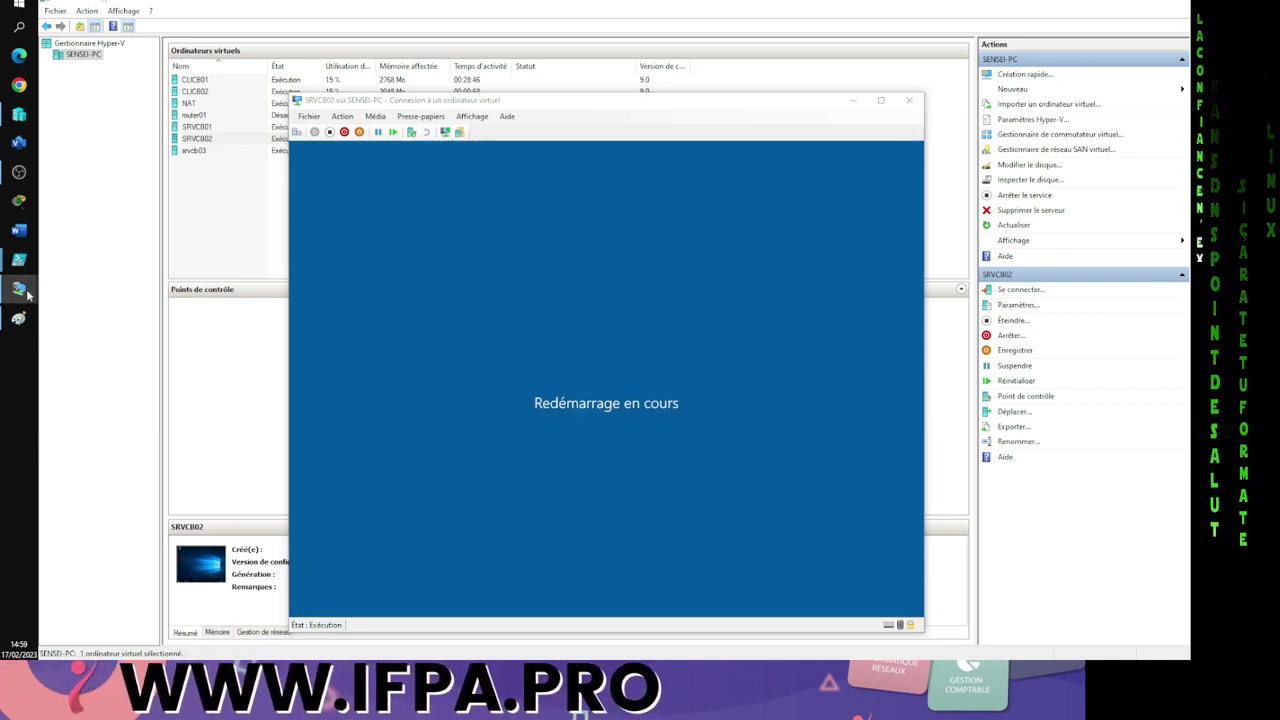
{"action": "mouse_move", "coordinate": [28, 292]}
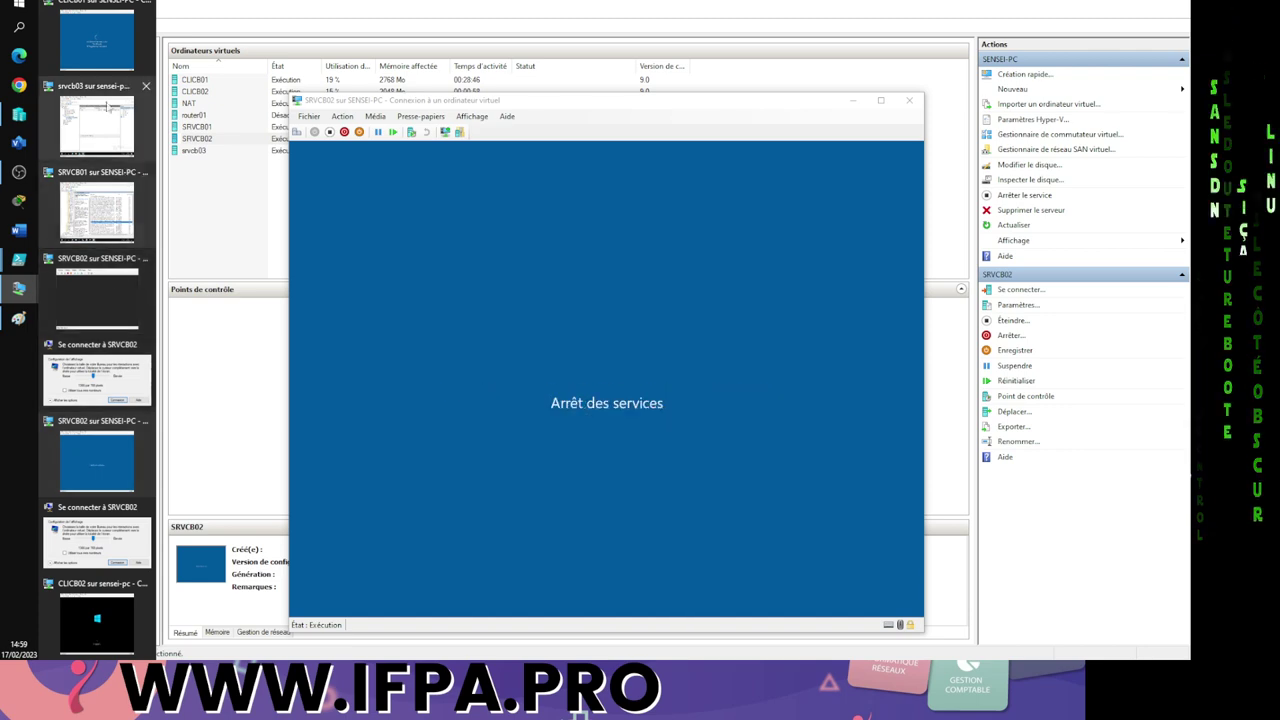
{"action": "left_click", "coordinate": [97, 618]}
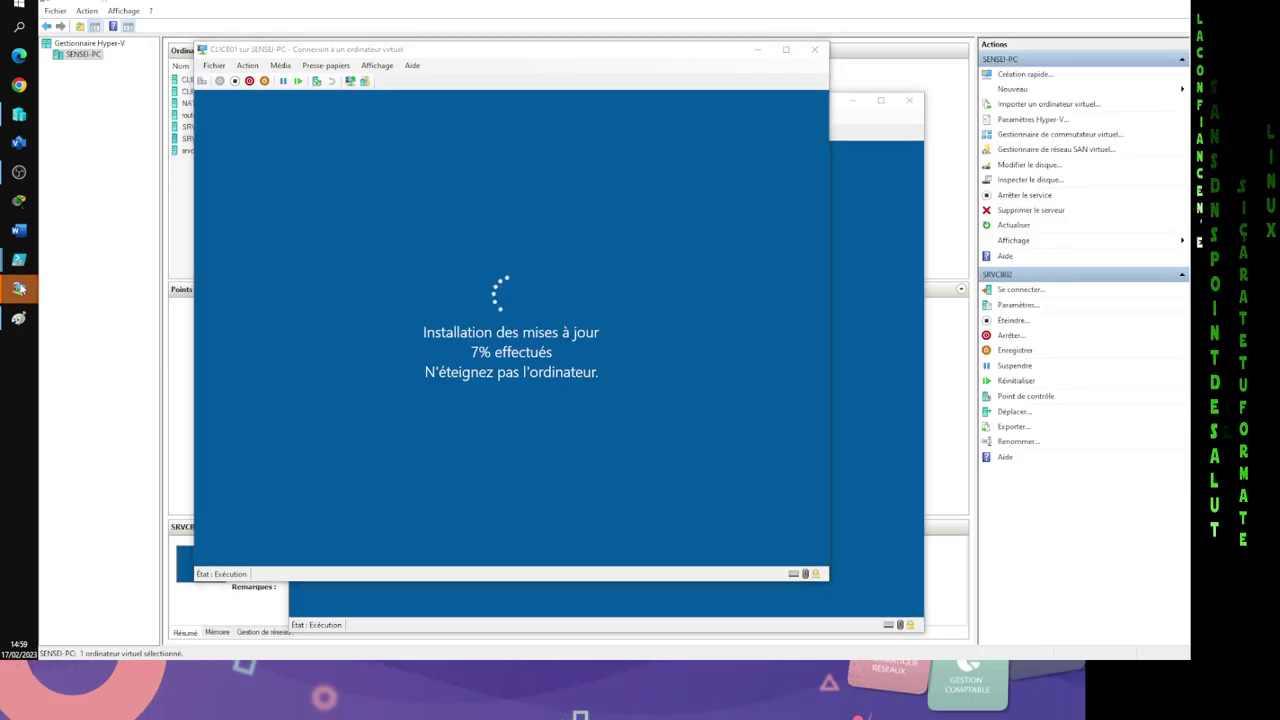
- Check CLICB01's update progress at 8%, then bring the srvcb03 WSUS console forward
{"action": "mouse_move", "coordinate": [18, 288]}
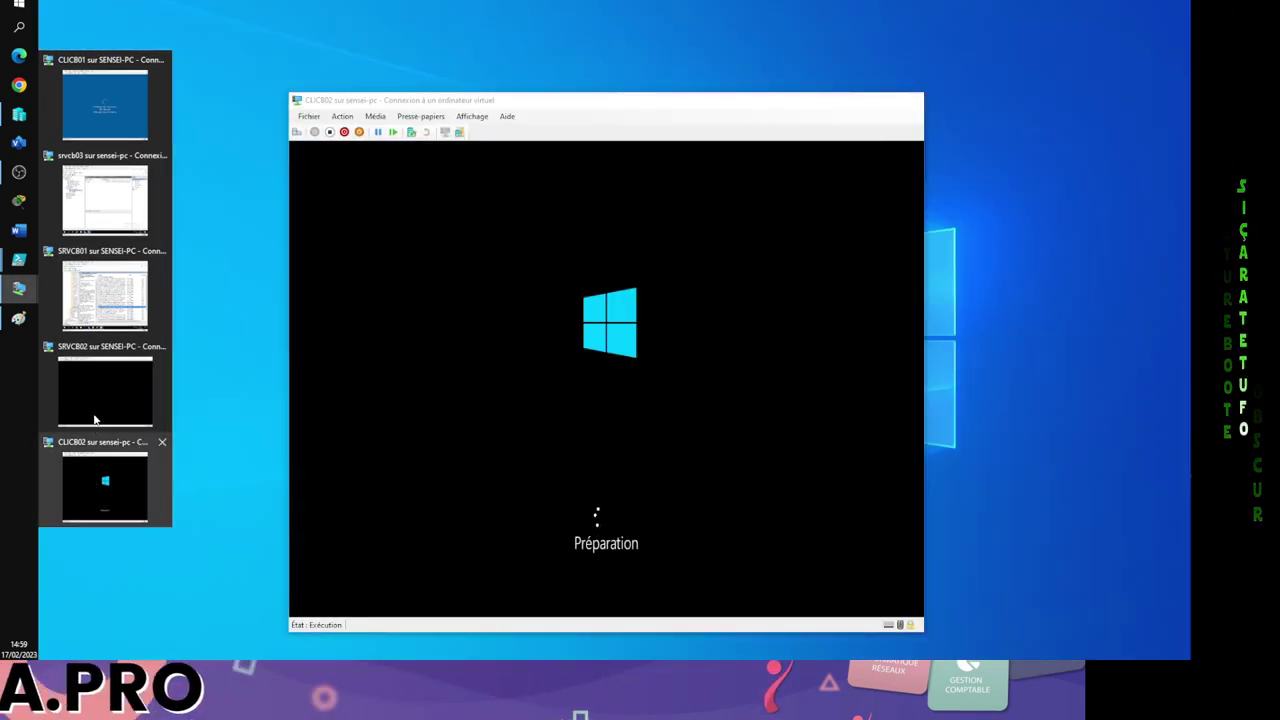
{"action": "mouse_move", "coordinate": [93, 399]}
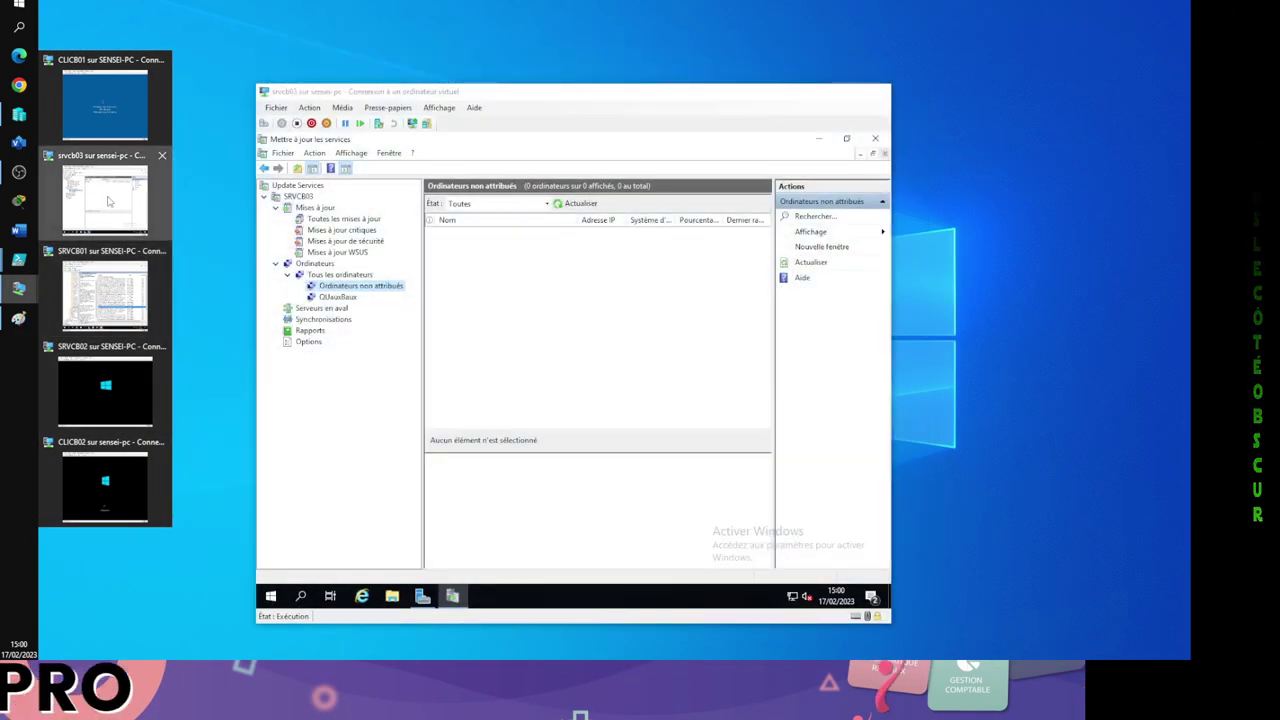
{"action": "left_click", "coordinate": [105, 200]}
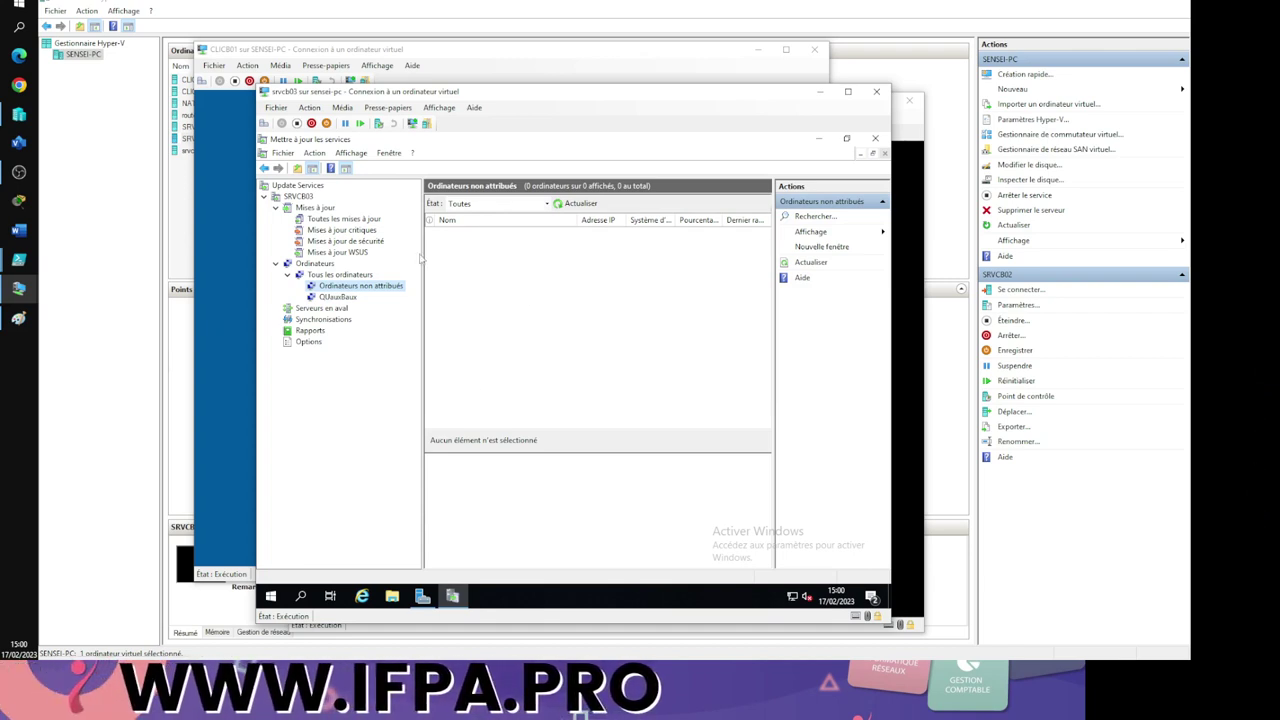
- Open Connexion au serveur from the Update Services root node in the WSUS console
{"action": "left_click", "coordinate": [314, 187]}
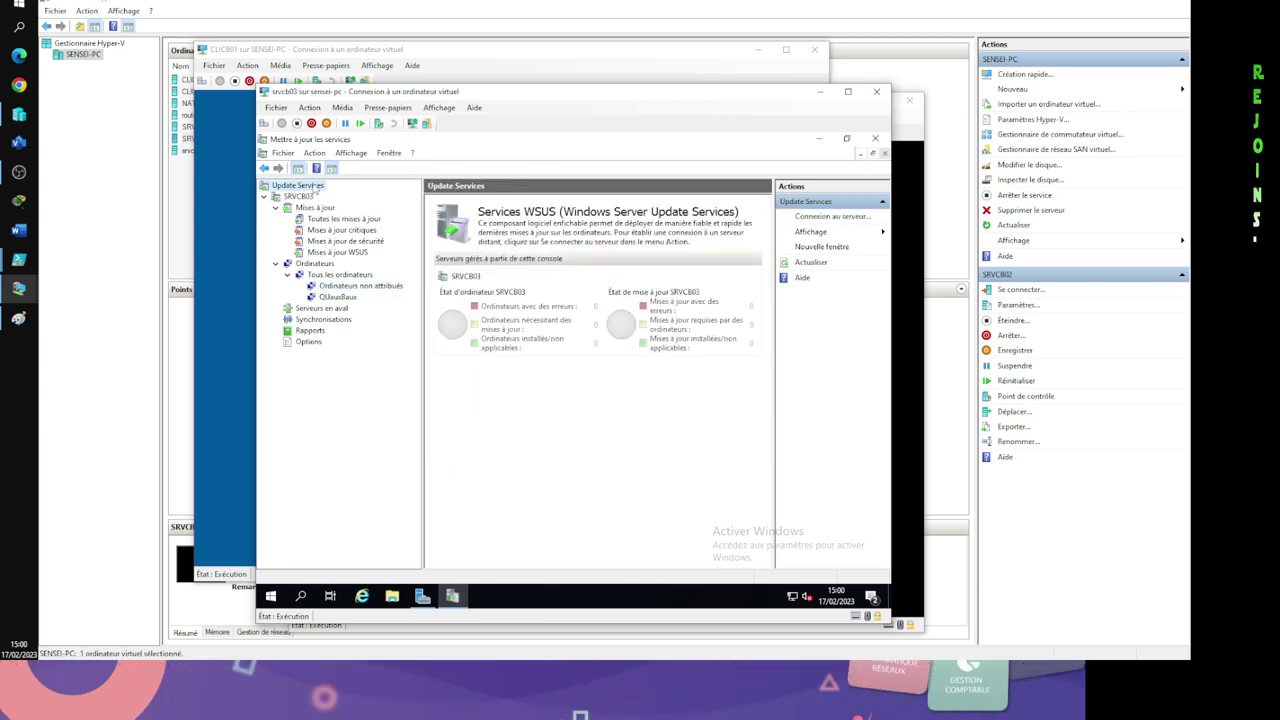
{"action": "right_click", "coordinate": [312, 187]}
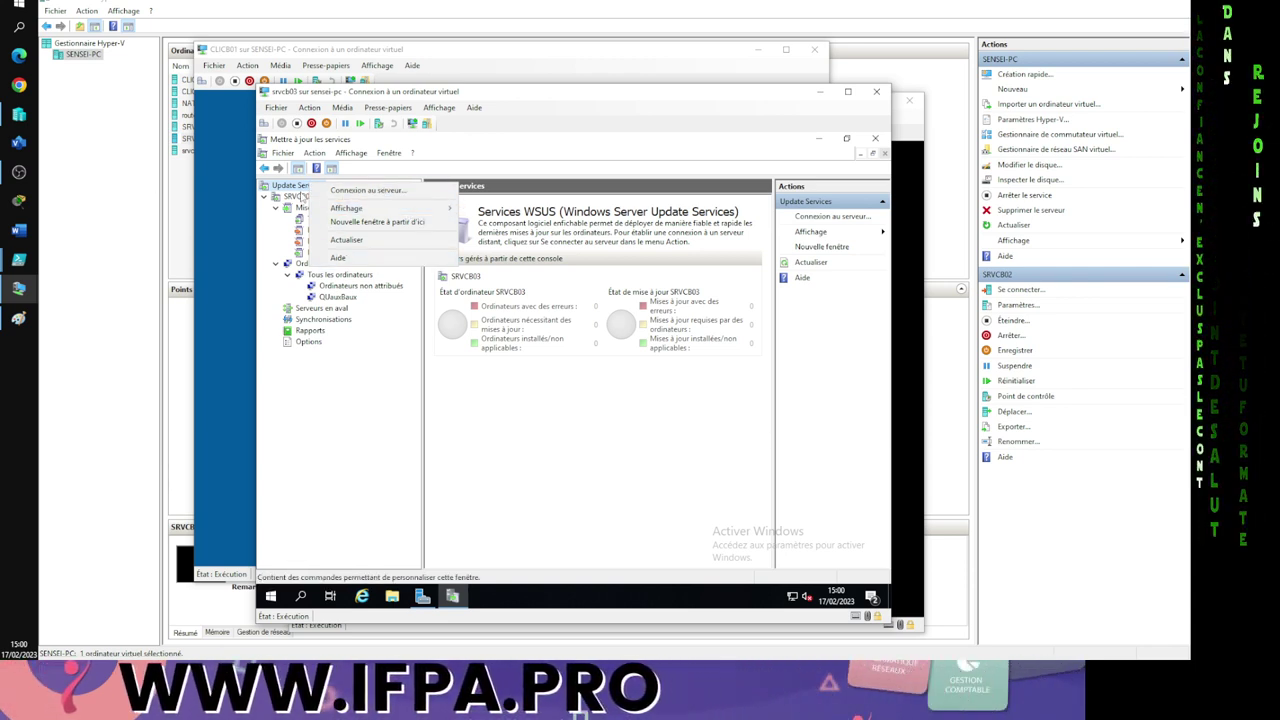
{"action": "left_click", "coordinate": [300, 206]}
{"action": "left_click", "coordinate": [306, 197]}
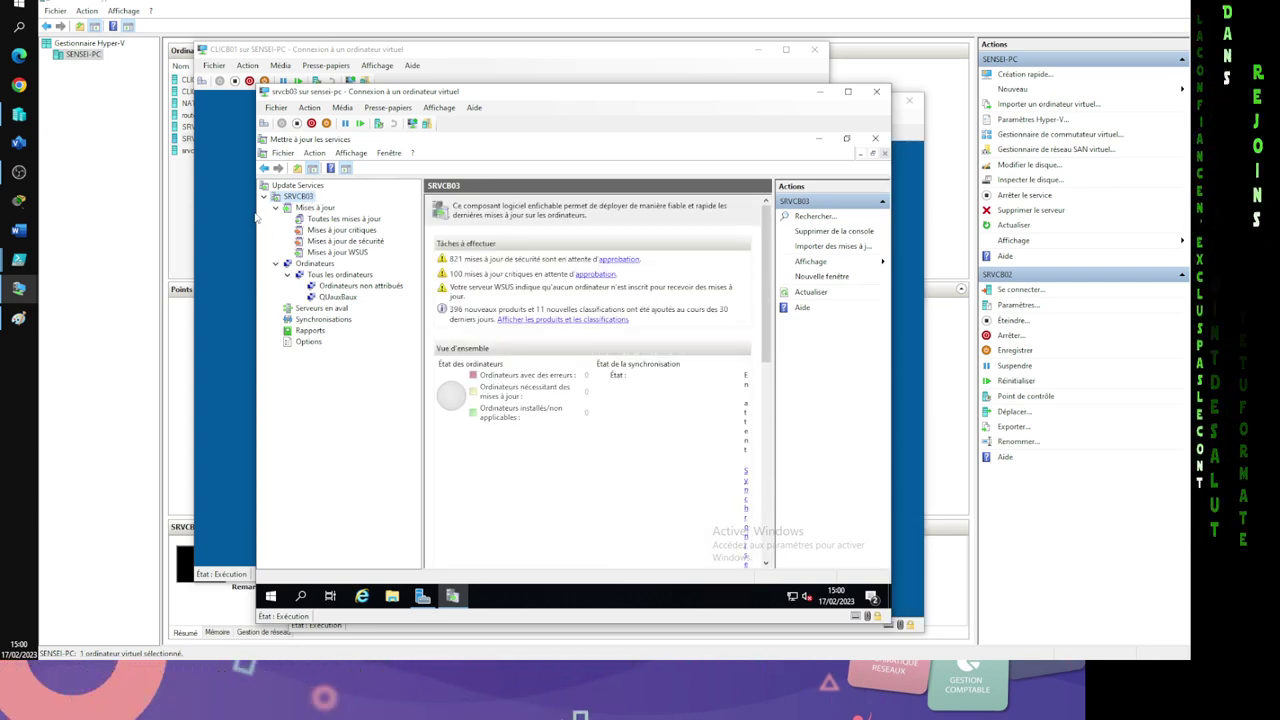
{"action": "left_click", "coordinate": [296, 186]}
{"action": "right_click", "coordinate": [291, 187]}
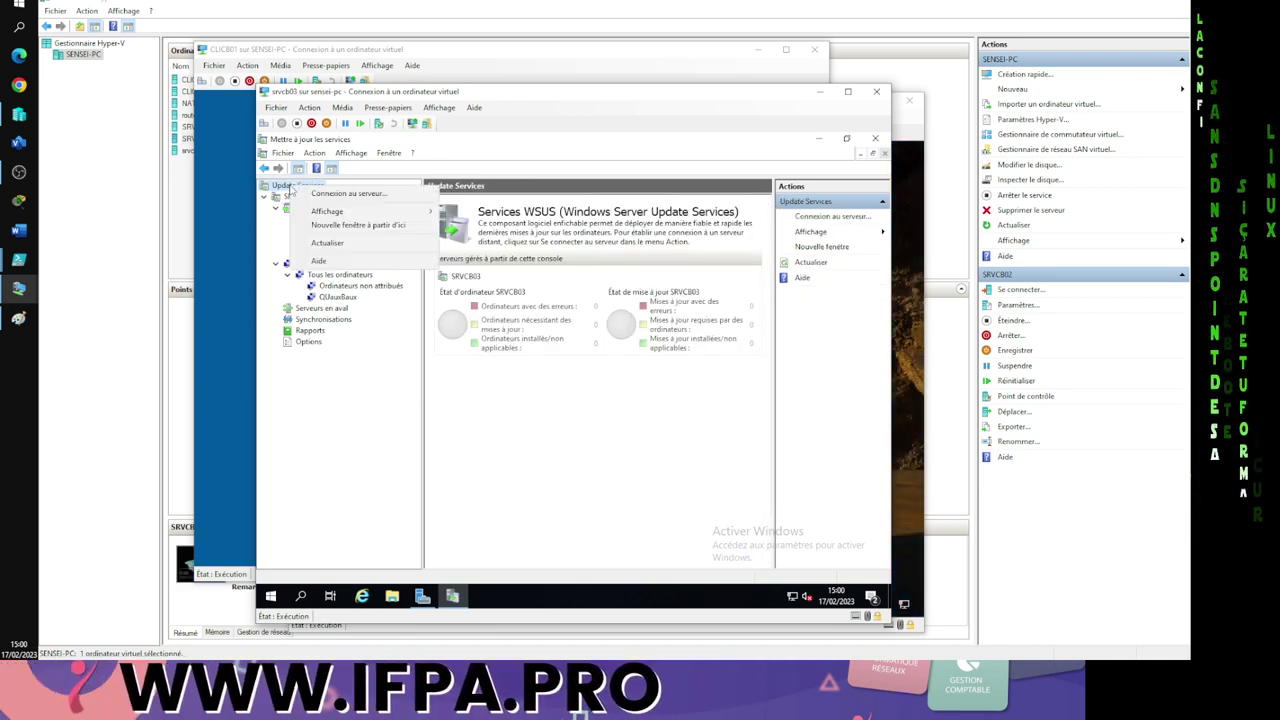
{"action": "left_click", "coordinate": [345, 193]}
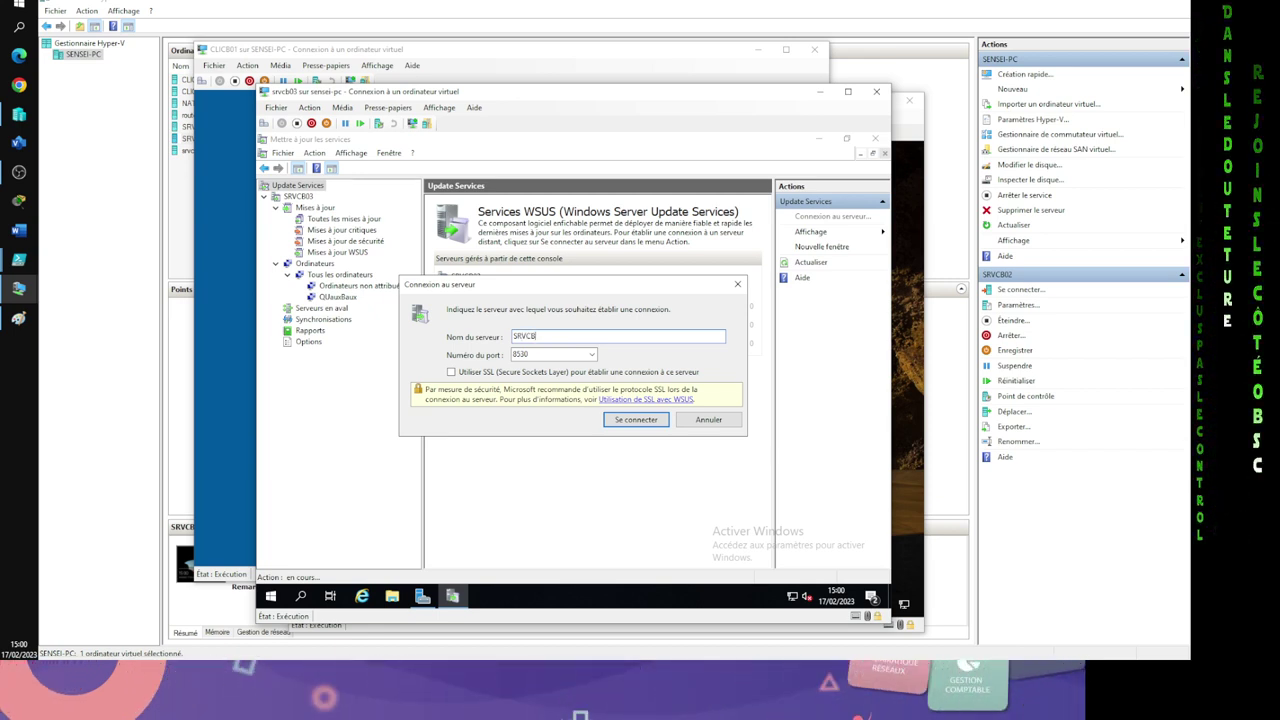
- Connect the WSUS console to SRVCB03 and browse its Mises à jour and Toutes les mises à jour
{"action": "type", "text": "03"}
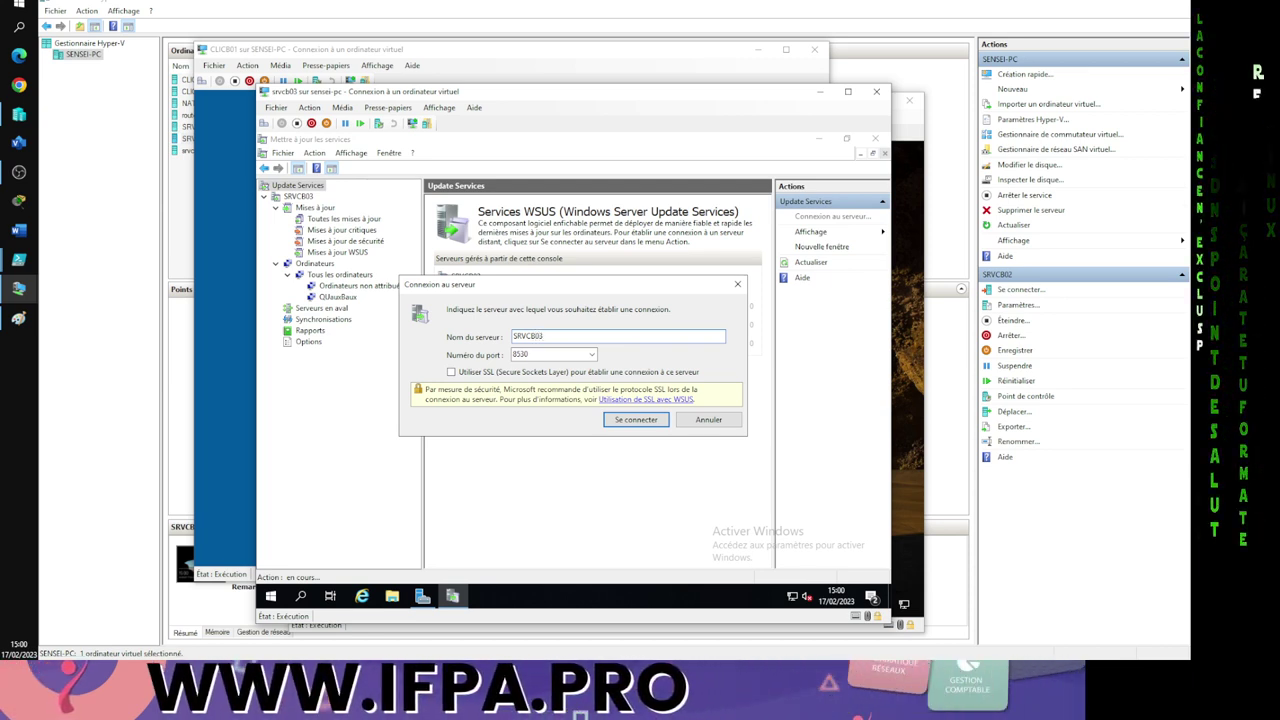
{"action": "key", "text": "Return"}
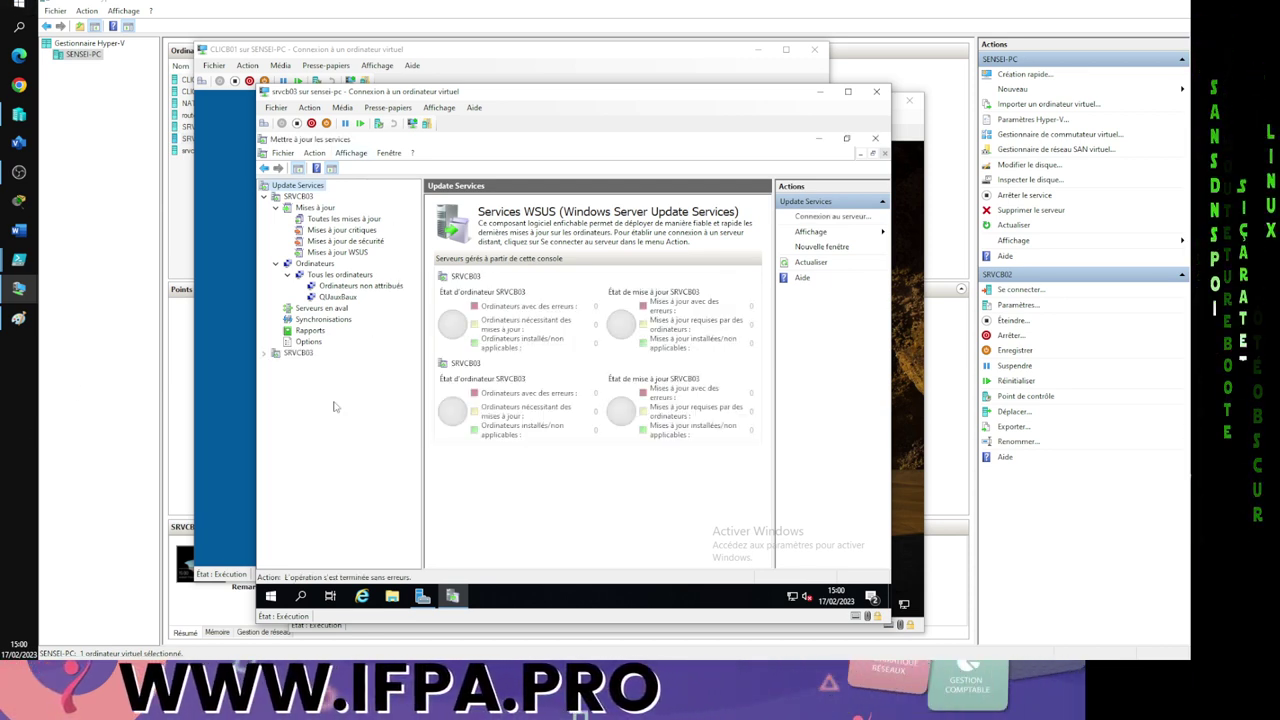
{"action": "double_click", "coordinate": [297, 353]}
{"action": "left_click", "coordinate": [318, 364]}
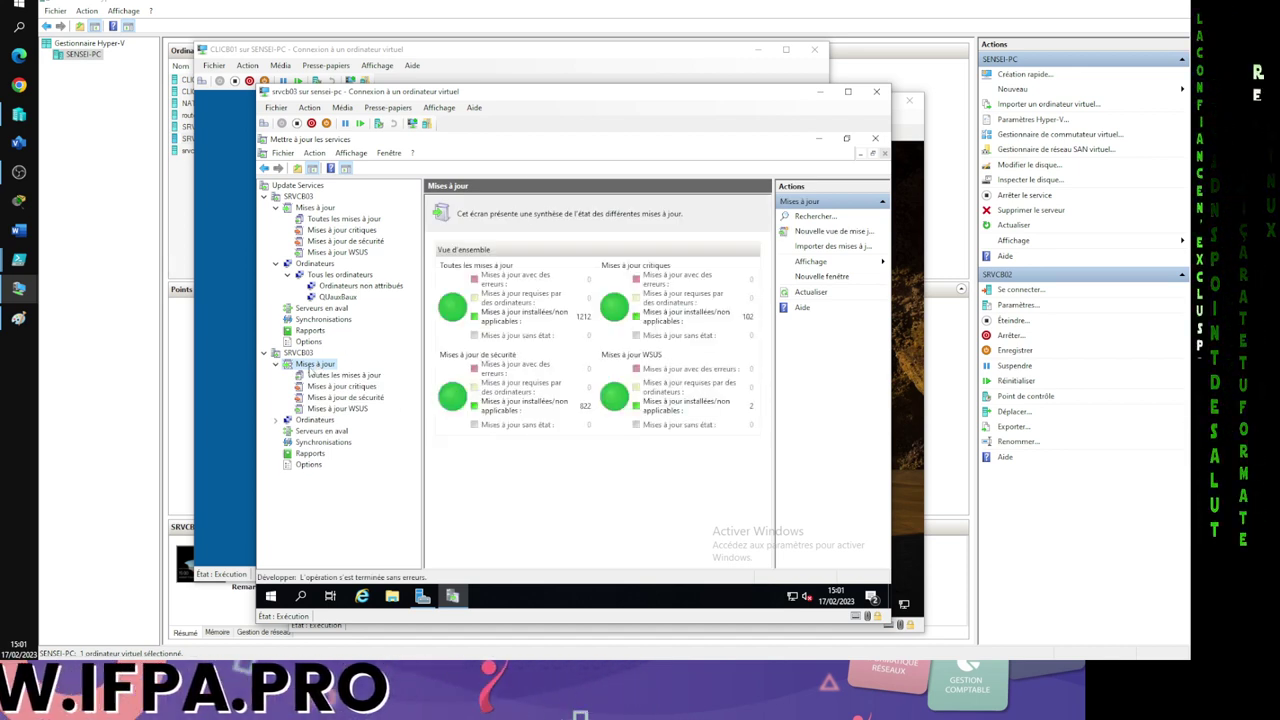
{"action": "left_click", "coordinate": [321, 376]}
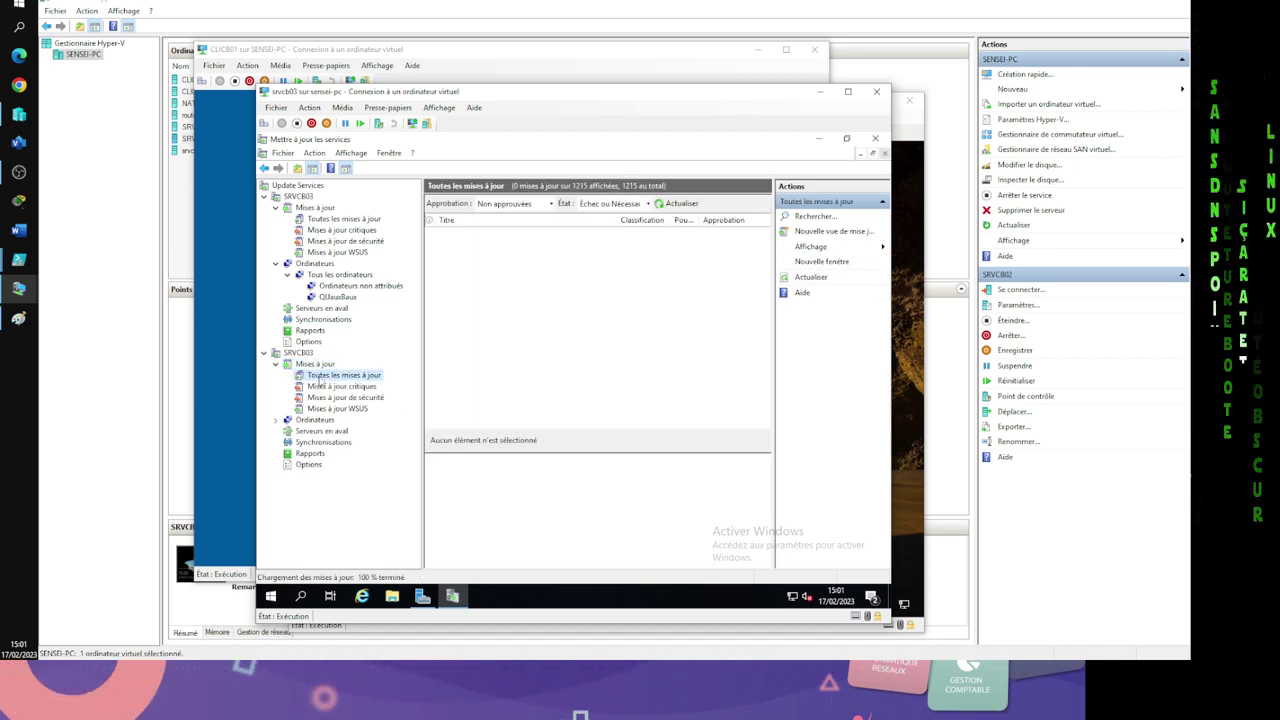
{"action": "left_click", "coordinate": [315, 364]}
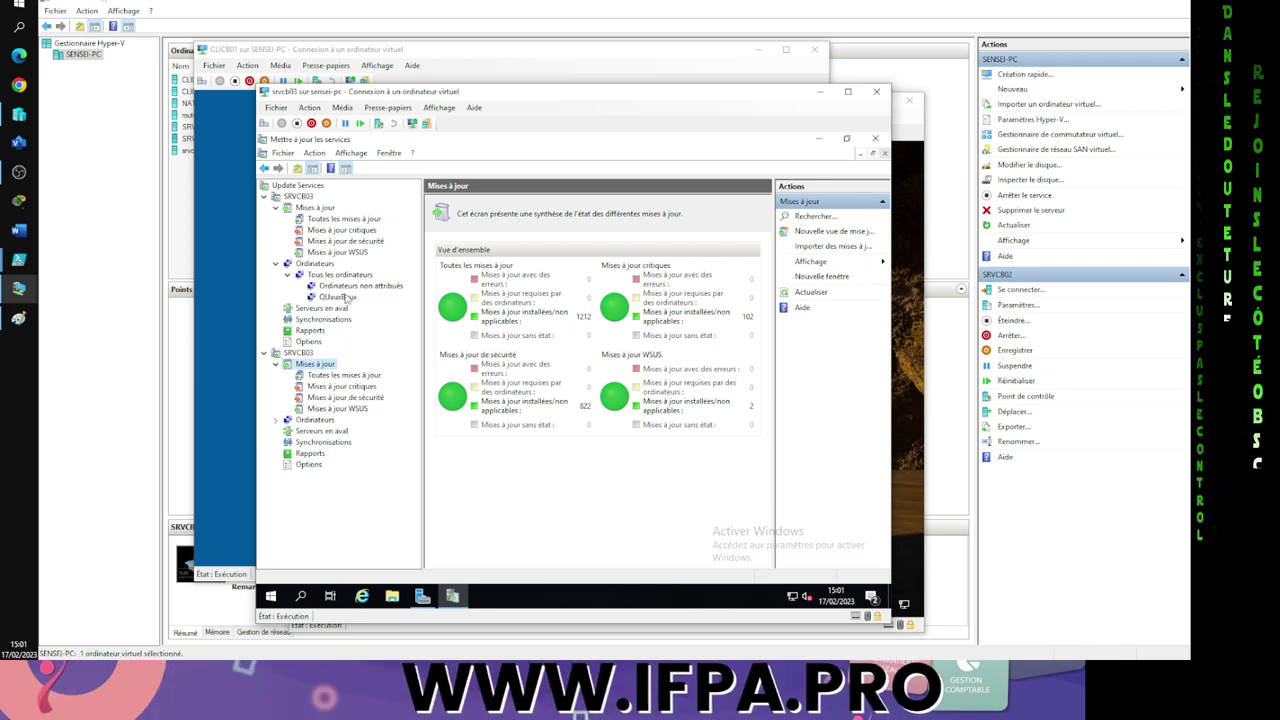
- Refresh the Ordinateurs non attribués group and move the srvcb03 window to the right
{"action": "left_click", "coordinate": [345, 297]}
{"action": "left_click", "coordinate": [345, 287]}
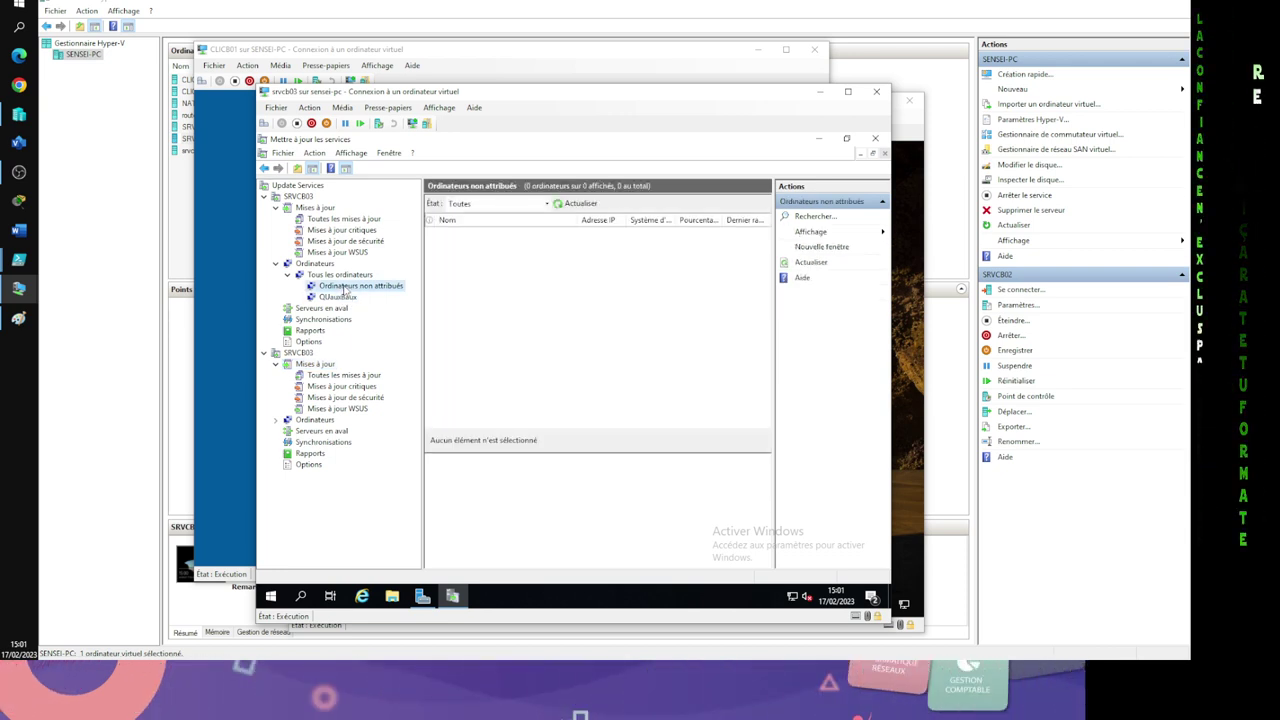
{"action": "left_click", "coordinate": [578, 203]}
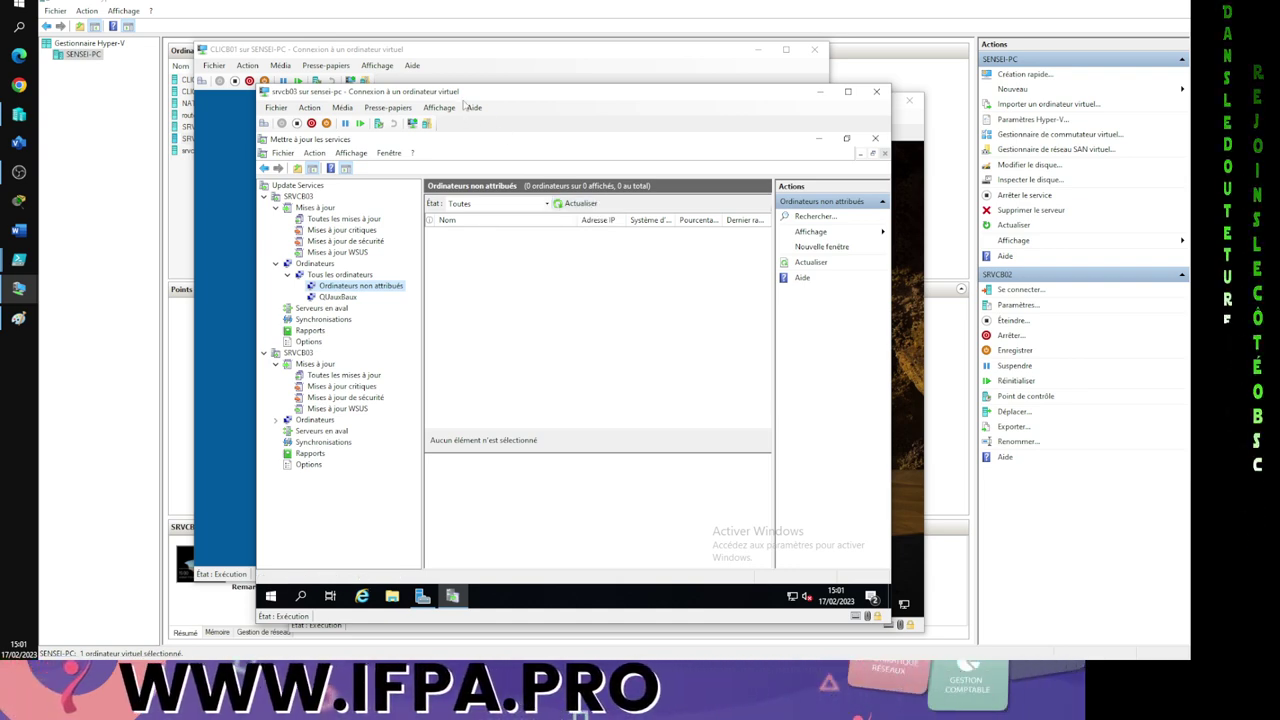
{"action": "left_click_drag", "start_coordinate": [463, 93], "coordinate": [728, 125]}
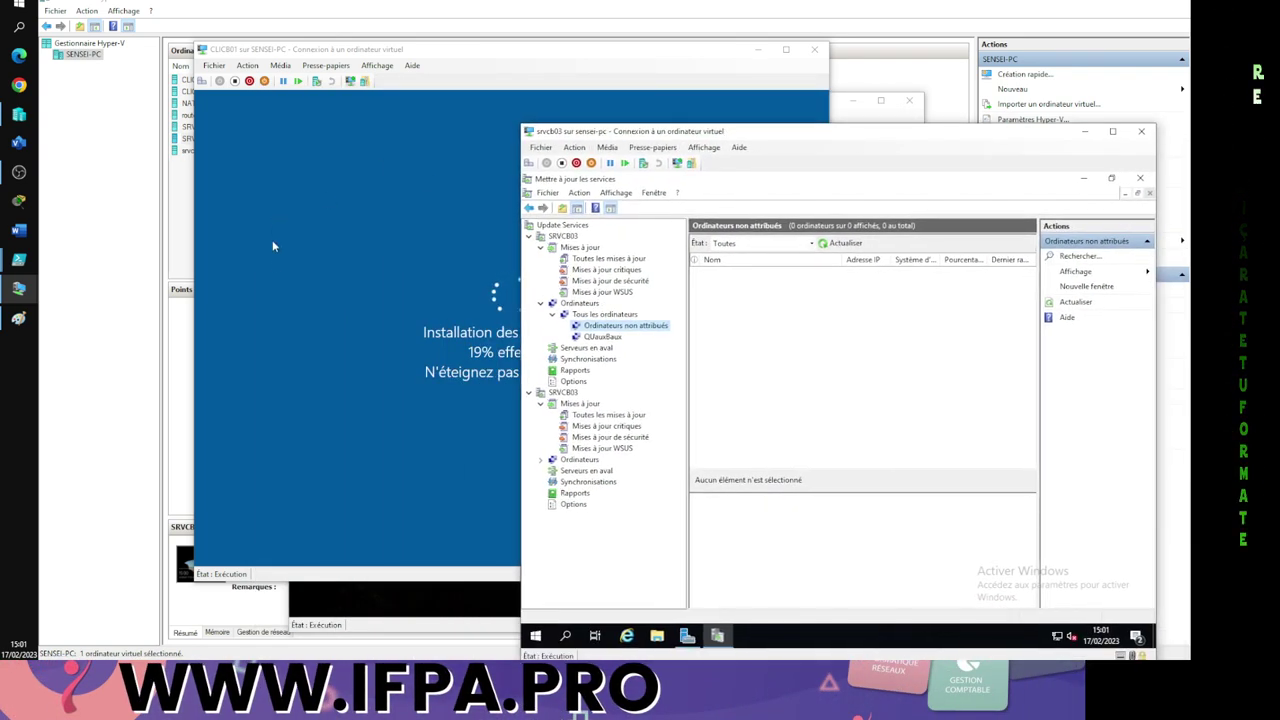
- Arrange CLICB01 and CLICB02 consoles side by side, with CLICB02 in the upper right
{"action": "left_click", "coordinate": [337, 175]}
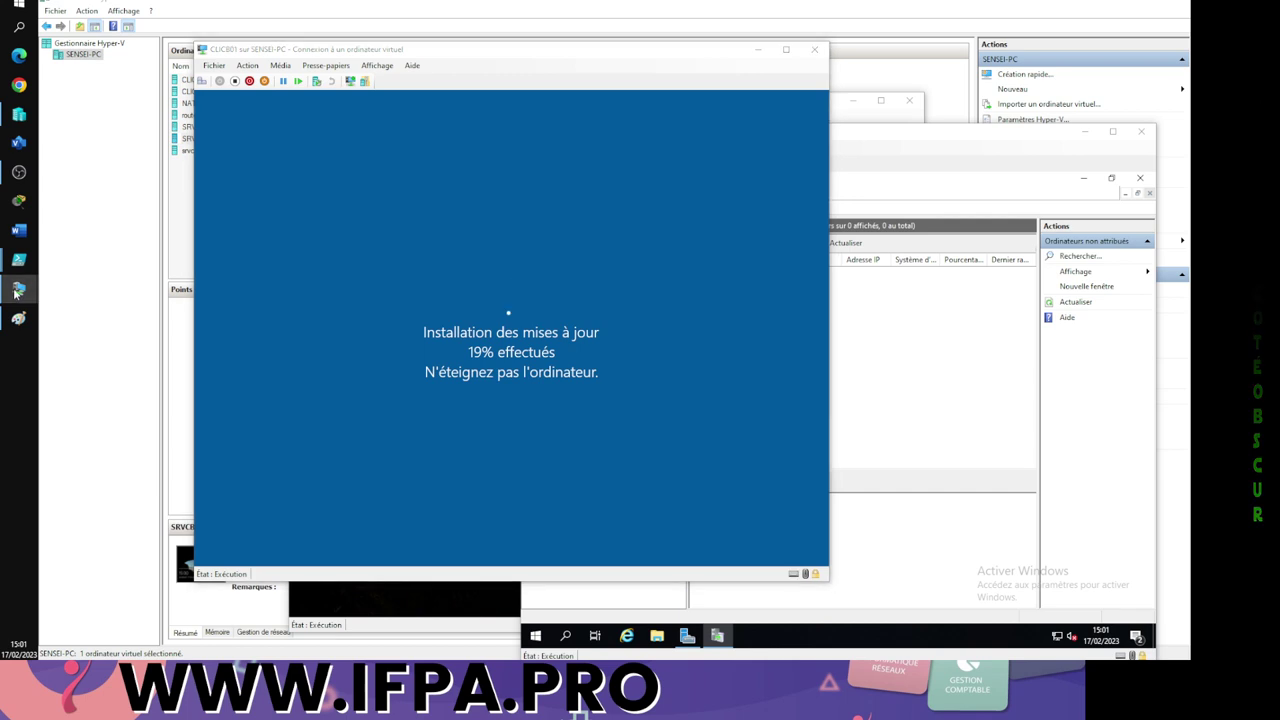
{"action": "mouse_move", "coordinate": [19, 318]}
{"action": "left_click", "coordinate": [122, 471]}
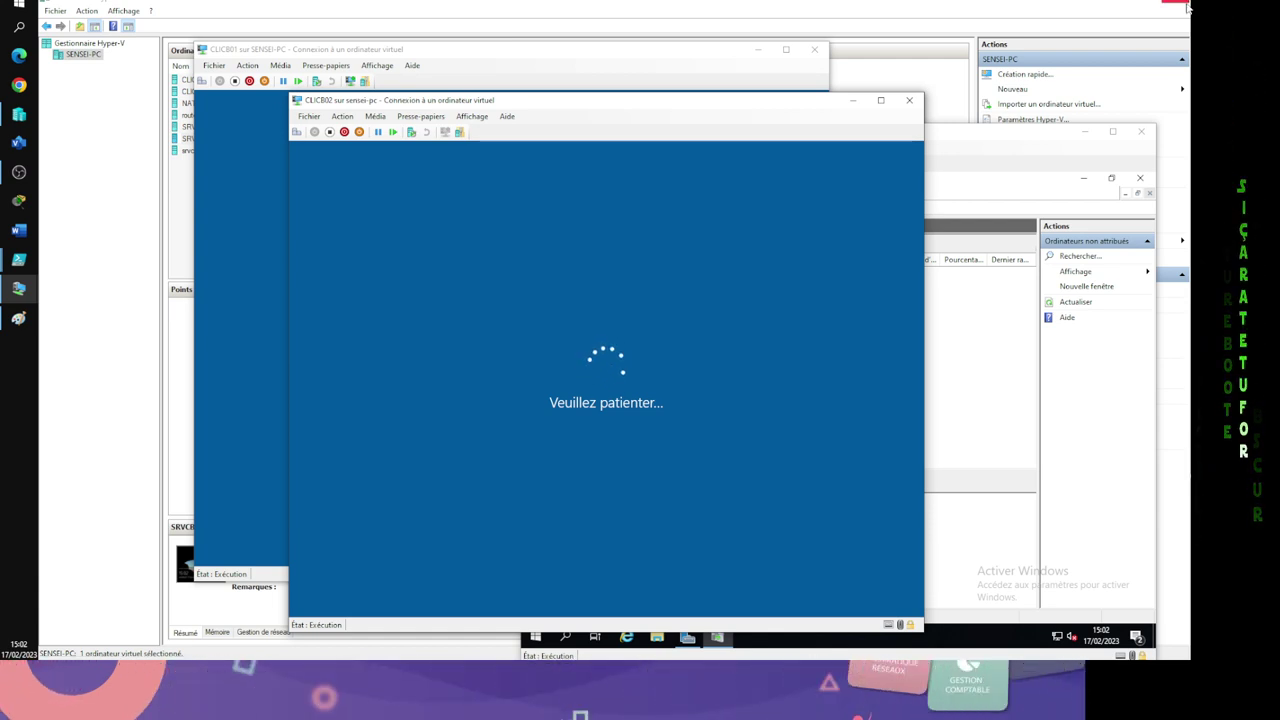
{"action": "left_click_drag", "start_coordinate": [541, 100], "coordinate": [752, 77]}
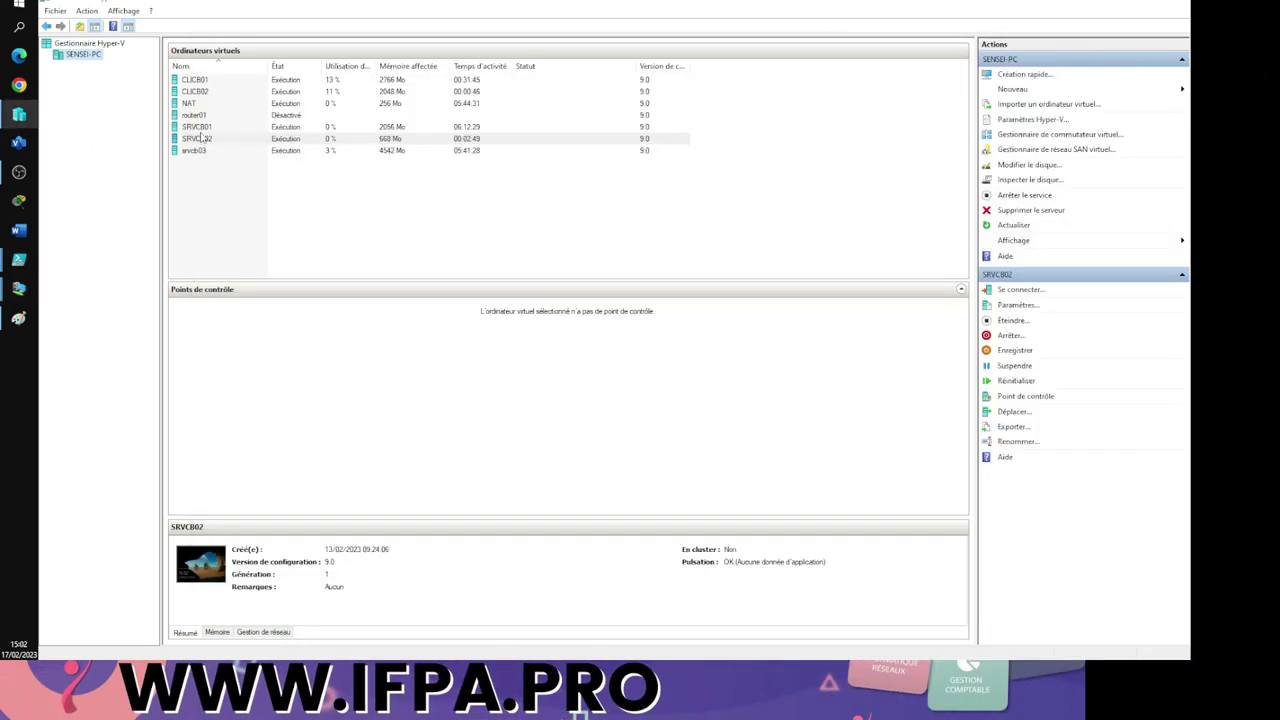
- Connect to SRVCB02, send Ctrl+Alt+Suppr and sign in with the administrator password
{"action": "double_click", "coordinate": [198, 138]}
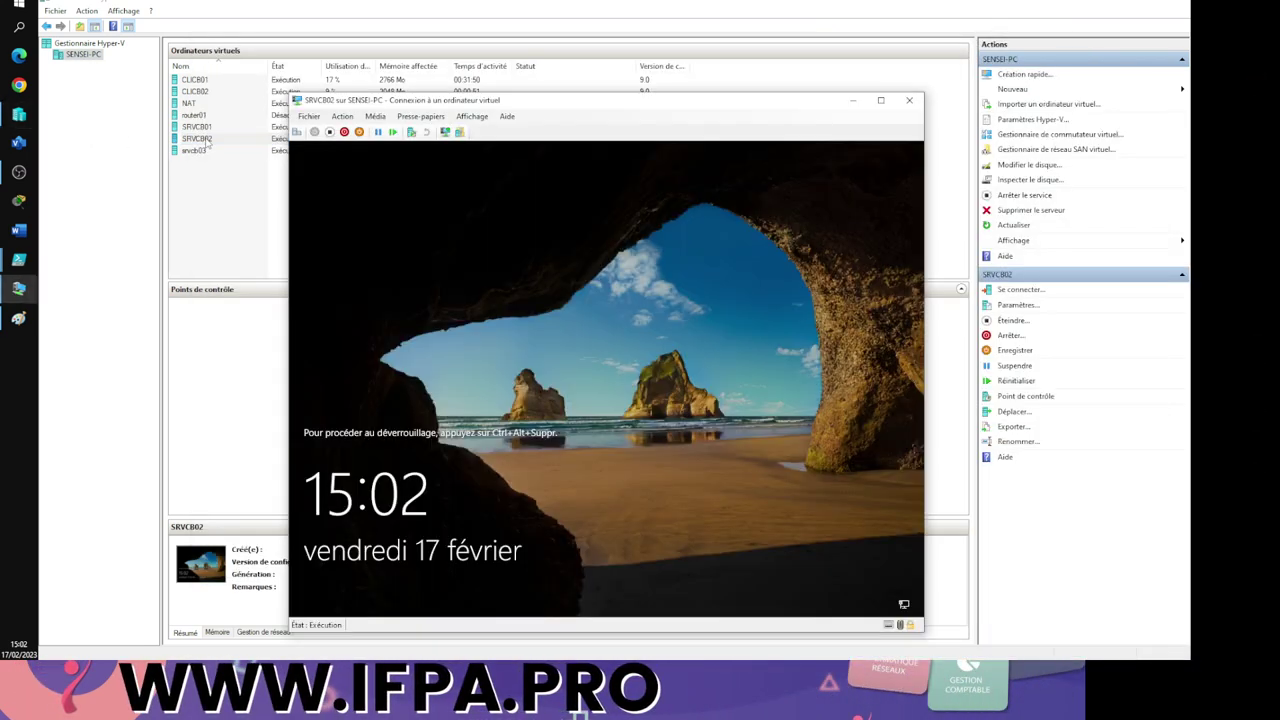
{"action": "left_click", "coordinate": [297, 132]}
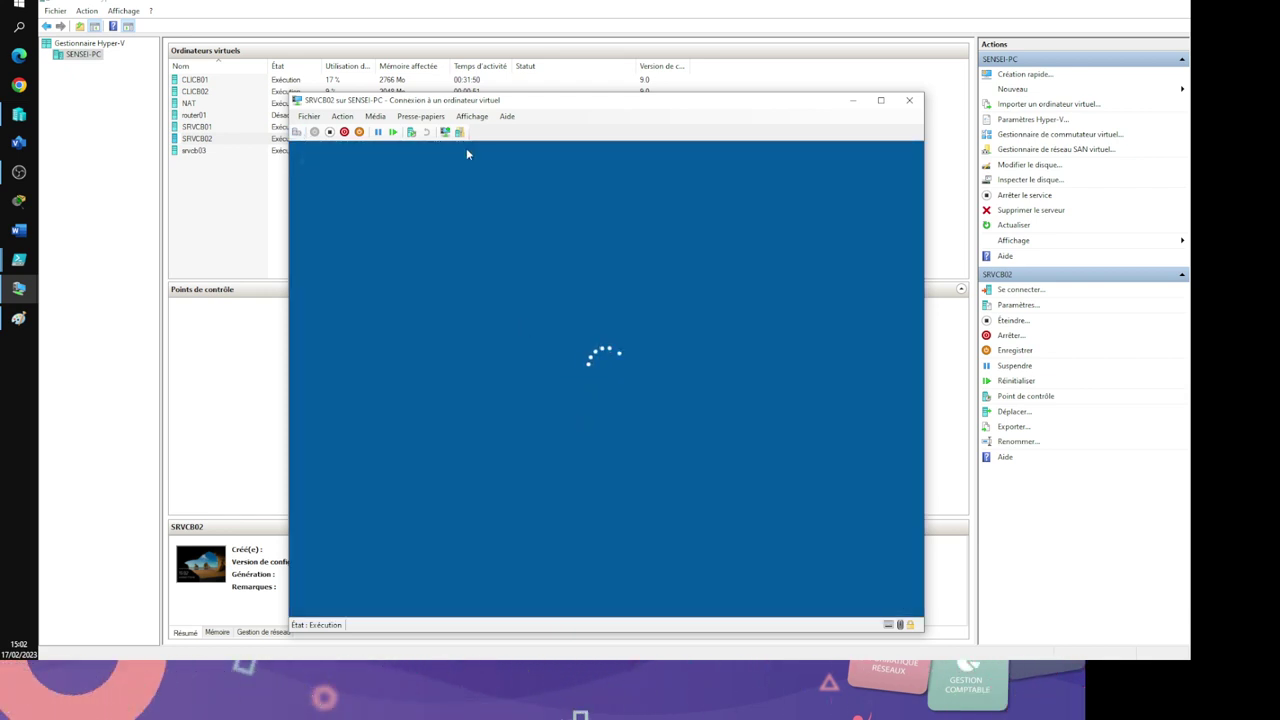
{"action": "left_click_drag", "start_coordinate": [457, 104], "coordinate": [300, 62]}
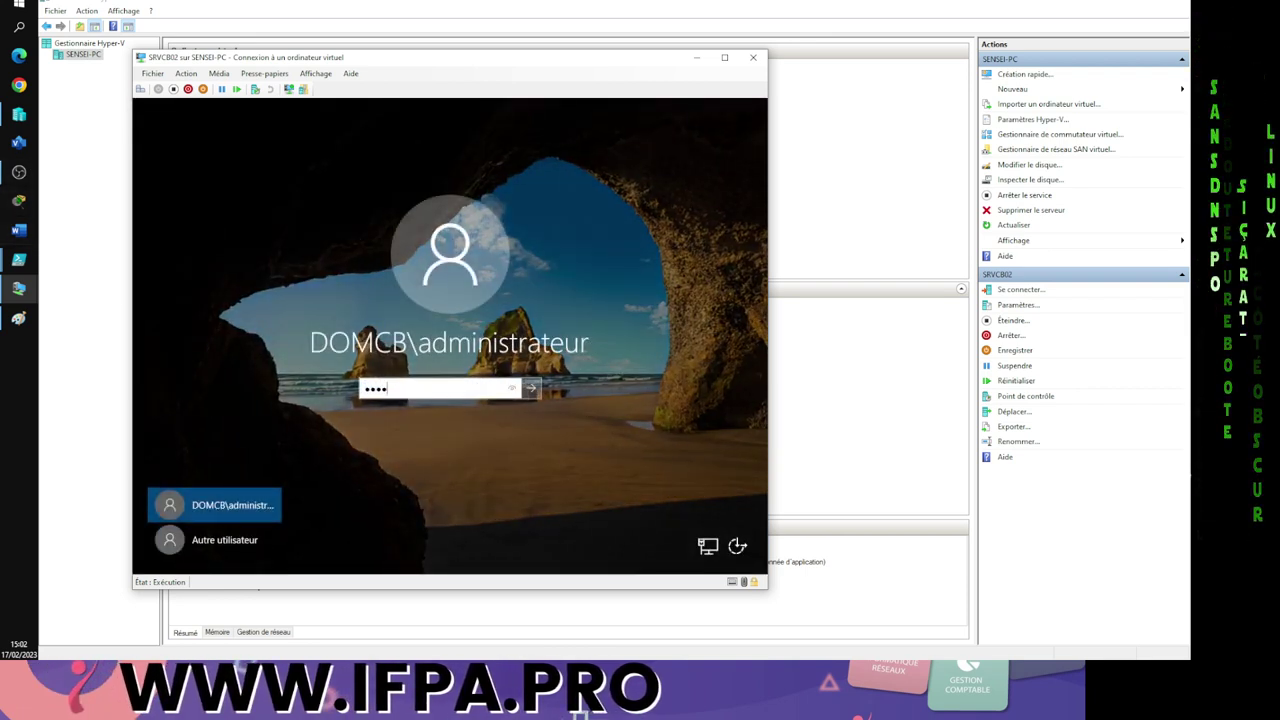
{"action": "key", "text": "Return"}
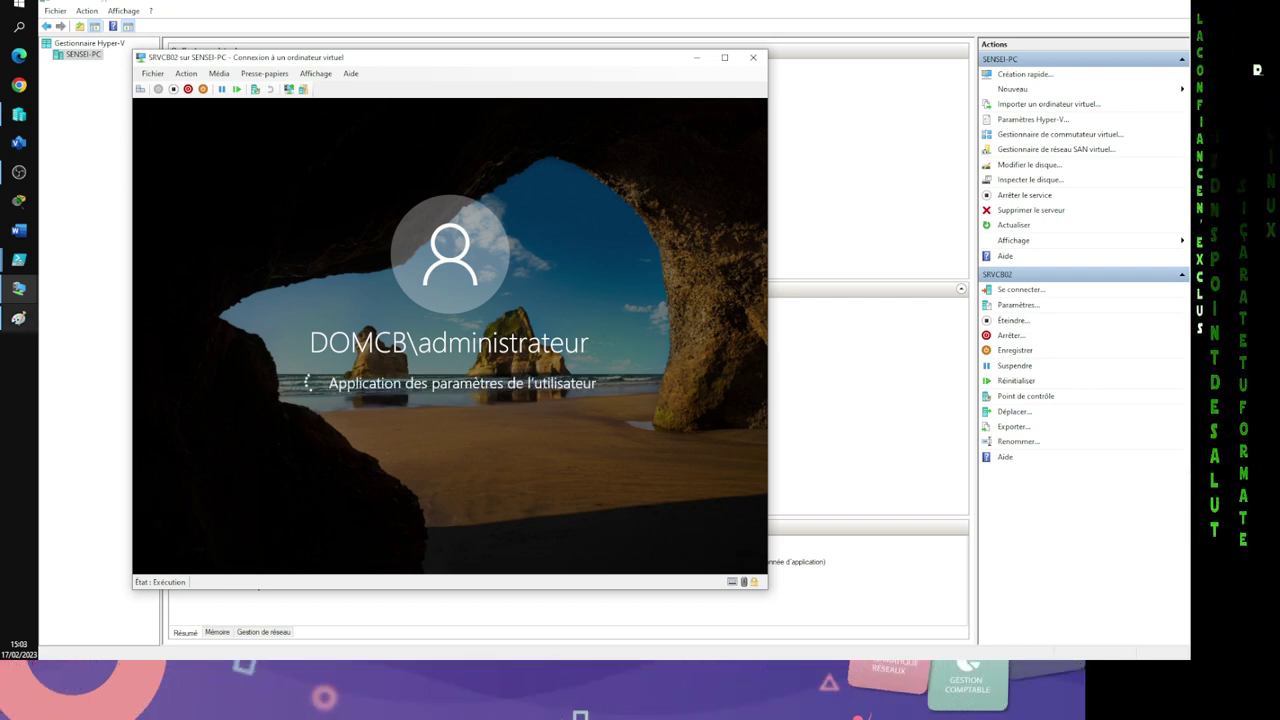
{"action": "mouse_move", "coordinate": [19, 290]}
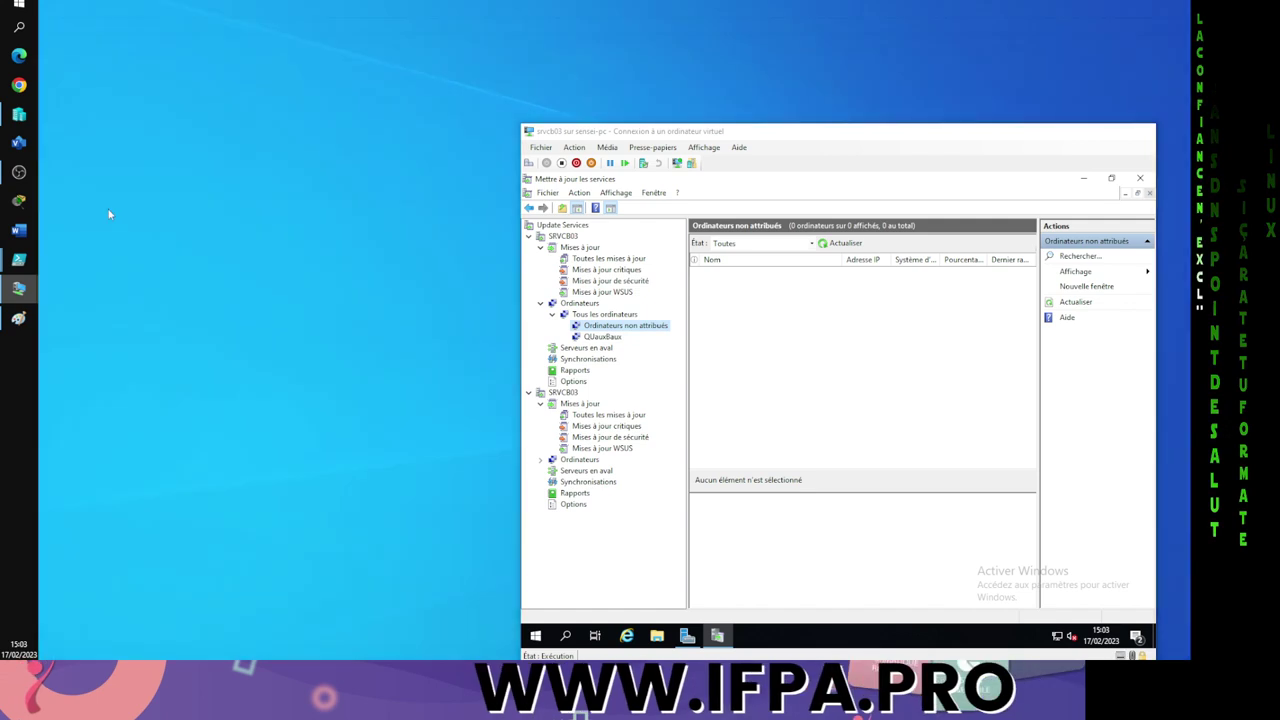
- In srvcb03's WSUS, filter computers by Échec ou Nécessaire, then Installée/Non applicable, and refresh
{"action": "left_click", "coordinate": [104, 197]}
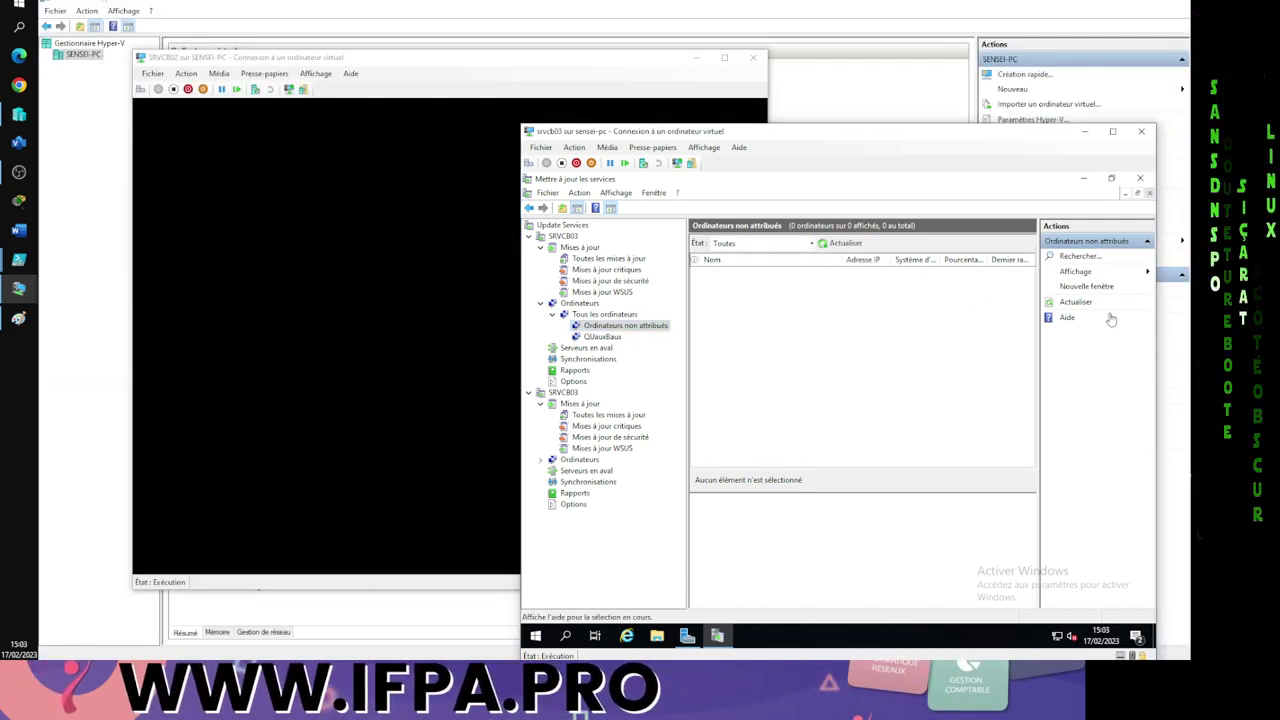
{"action": "left_click", "coordinate": [770, 243]}
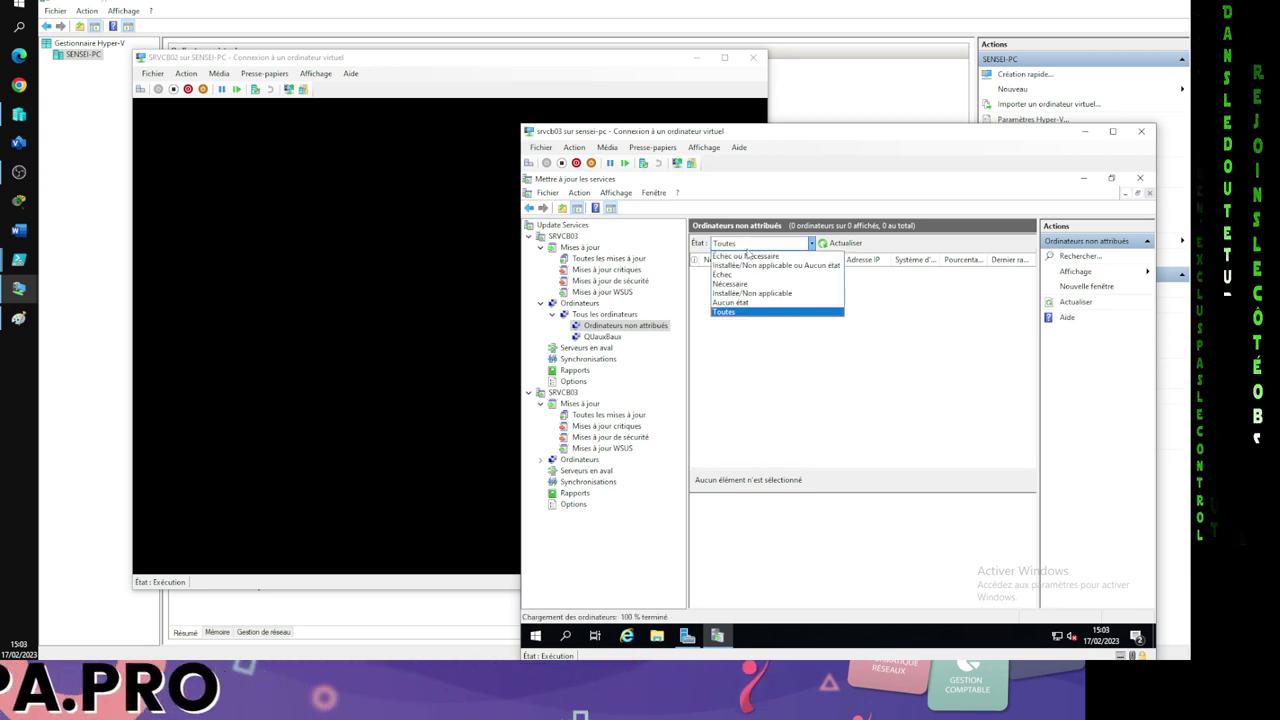
{"action": "left_click", "coordinate": [748, 256]}
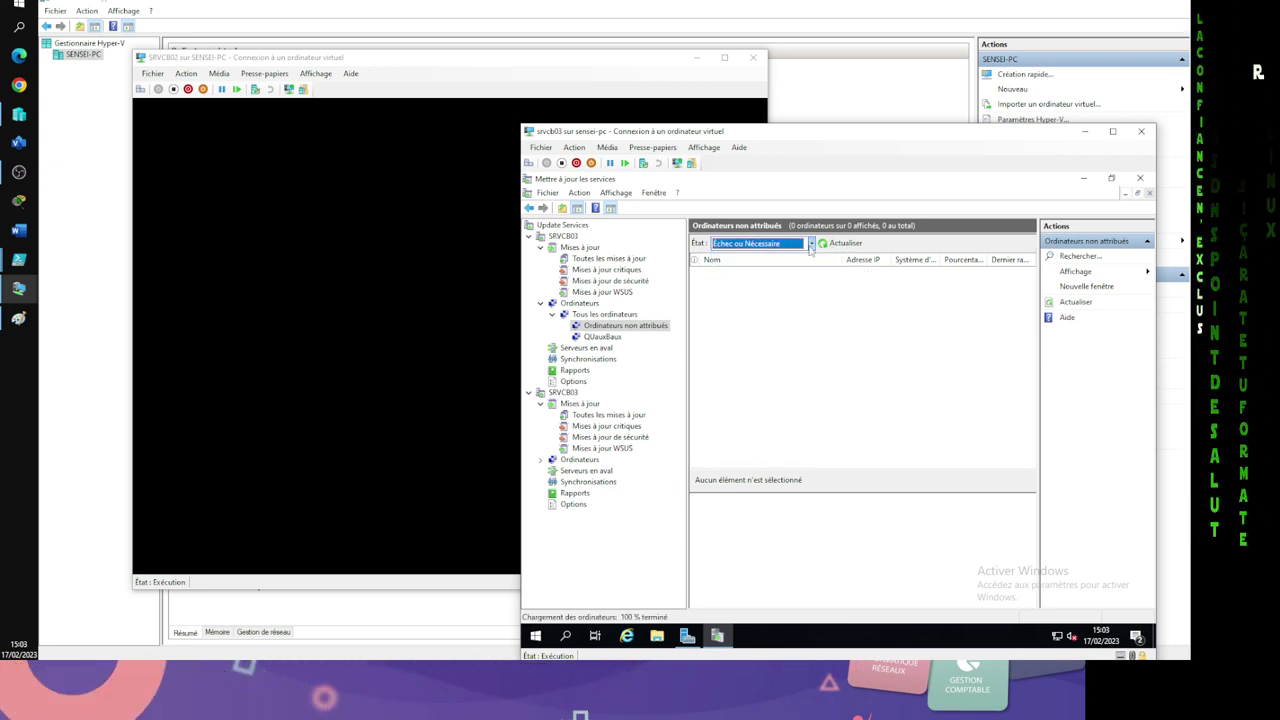
{"action": "left_click", "coordinate": [810, 243]}
{"action": "left_click", "coordinate": [758, 267]}
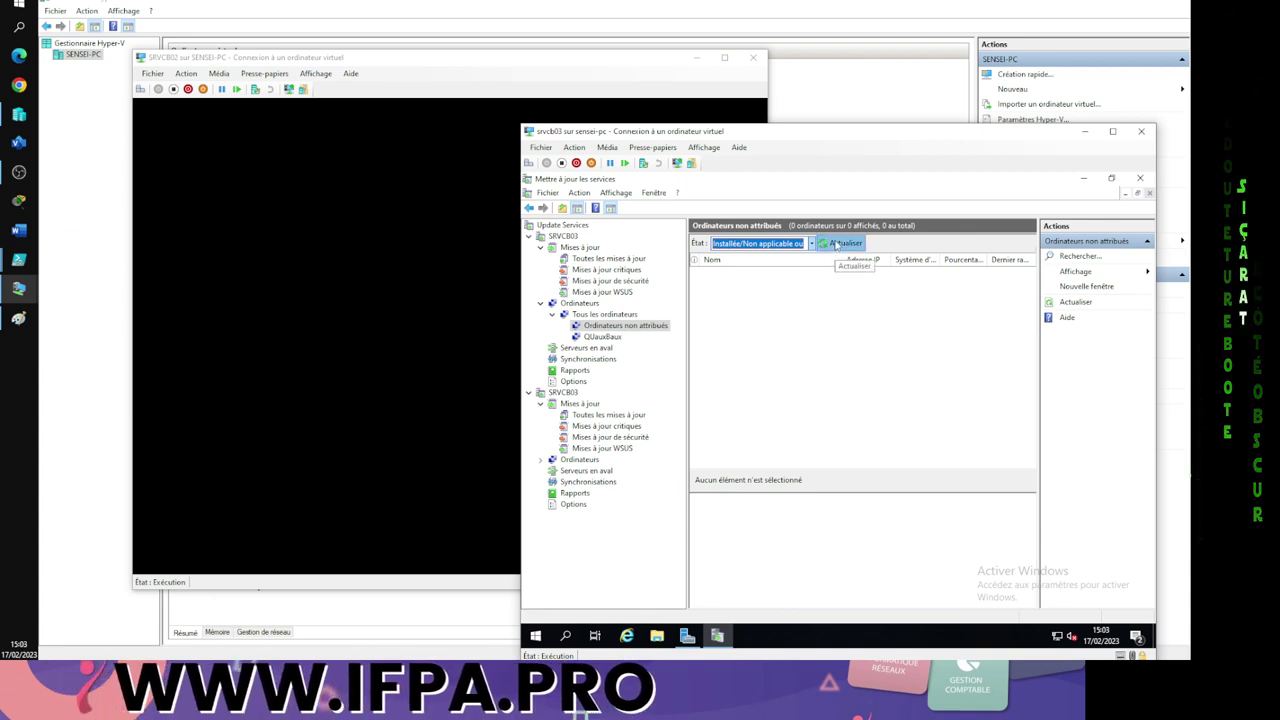
{"action": "left_click", "coordinate": [834, 243]}
- Show Tous les ordinateurs filtered to Aucun état, then bring SRVCB02 forward
{"action": "left_click", "coordinate": [603, 315]}
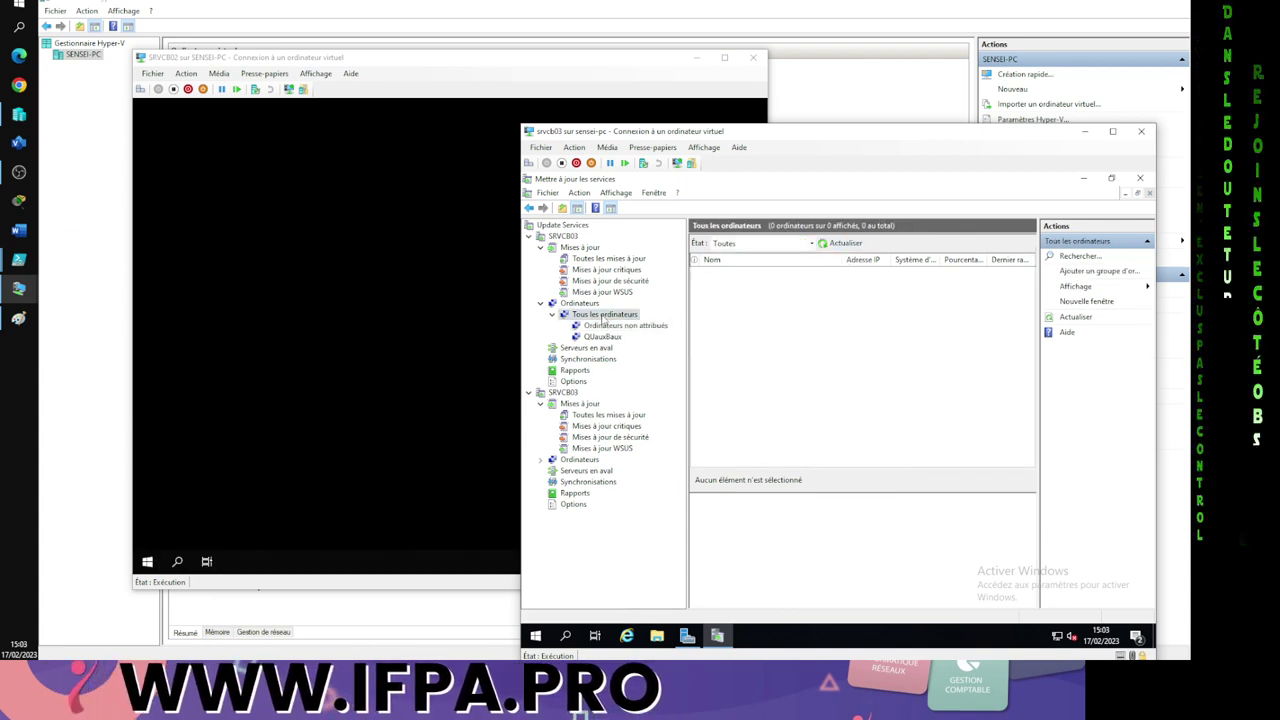
{"action": "left_click", "coordinate": [811, 243]}
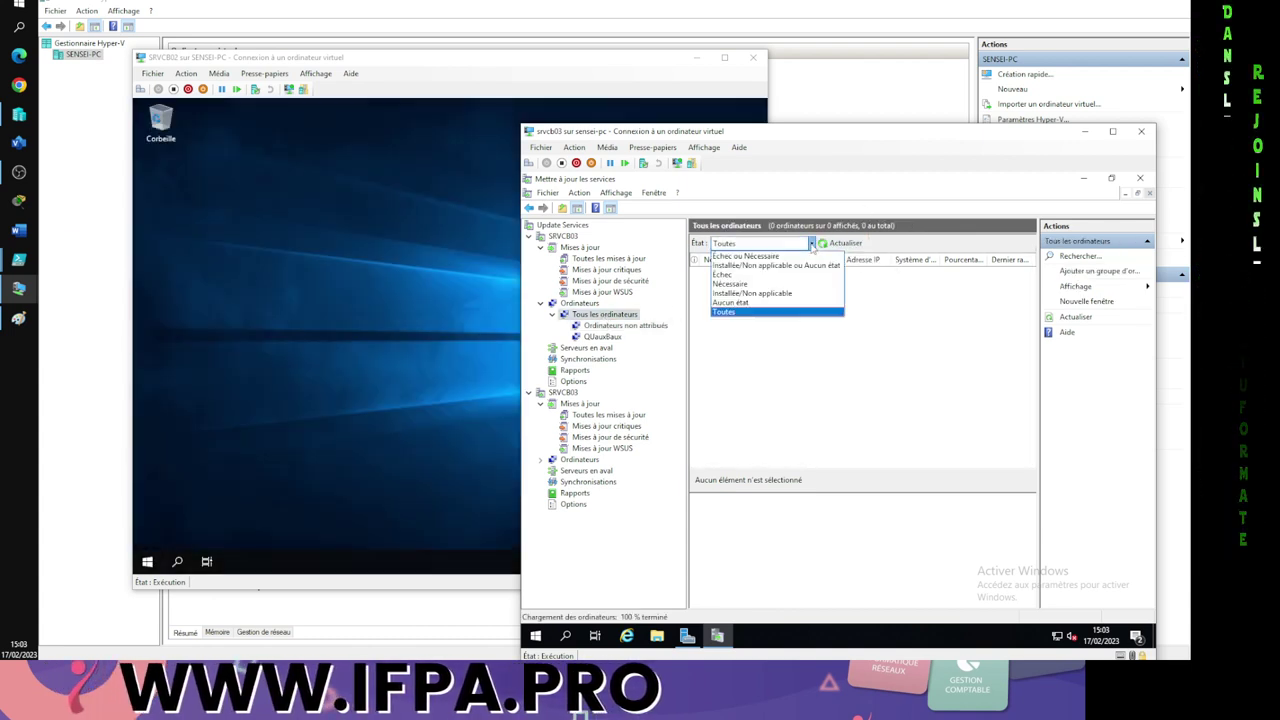
{"action": "left_click", "coordinate": [767, 302]}
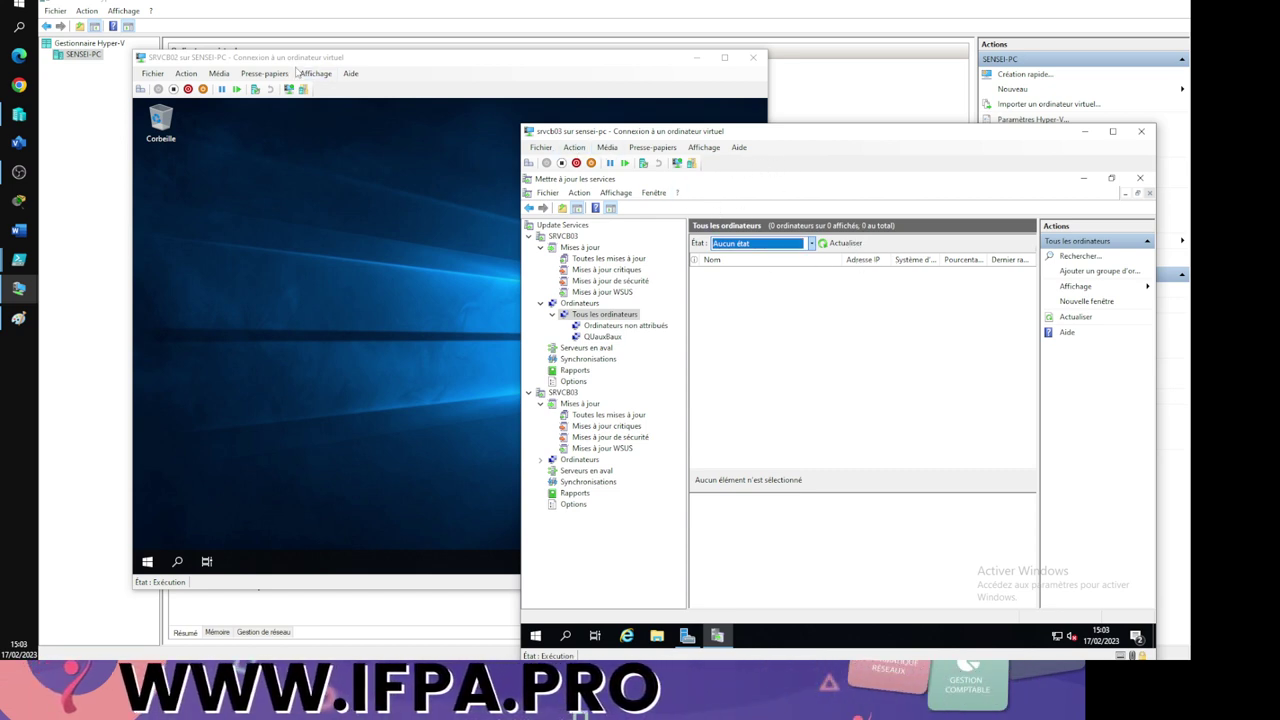
{"action": "left_click_drag", "start_coordinate": [289, 60], "coordinate": [245, 38]}
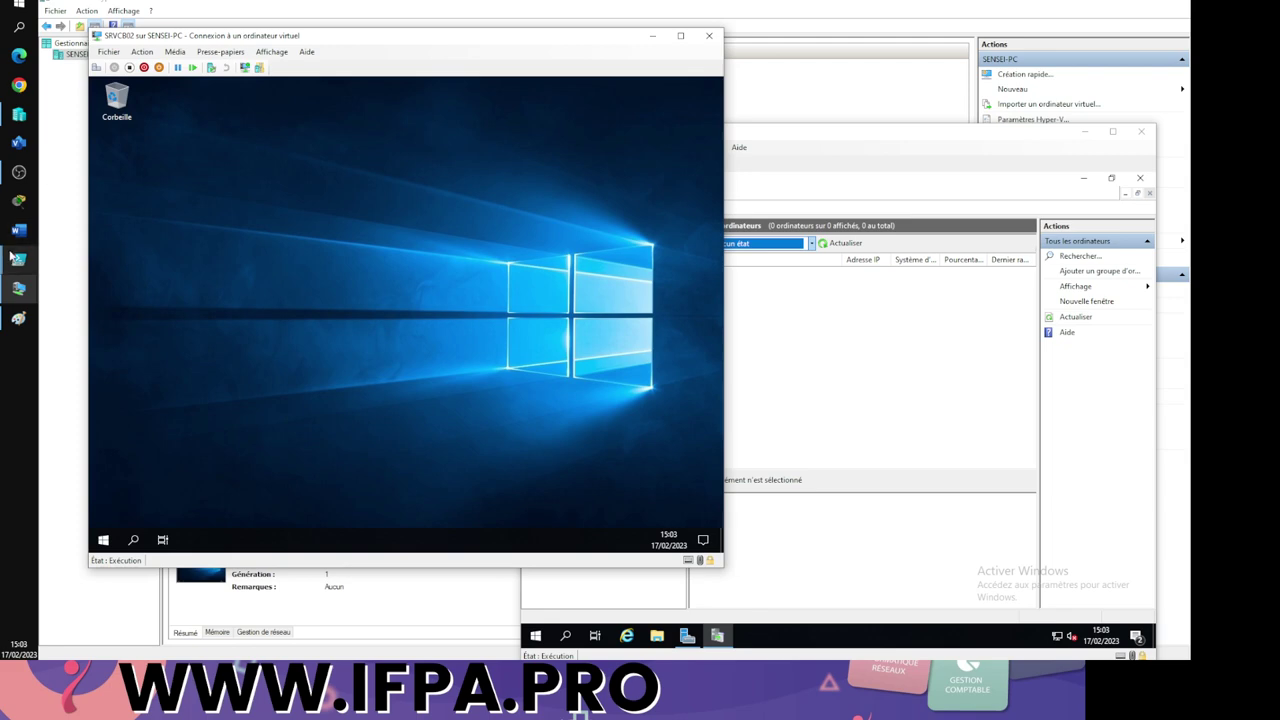
- In CLICB02's setup, accept region France and Français keyboard, skipping a second layout
{"action": "mouse_move", "coordinate": [22, 290]}
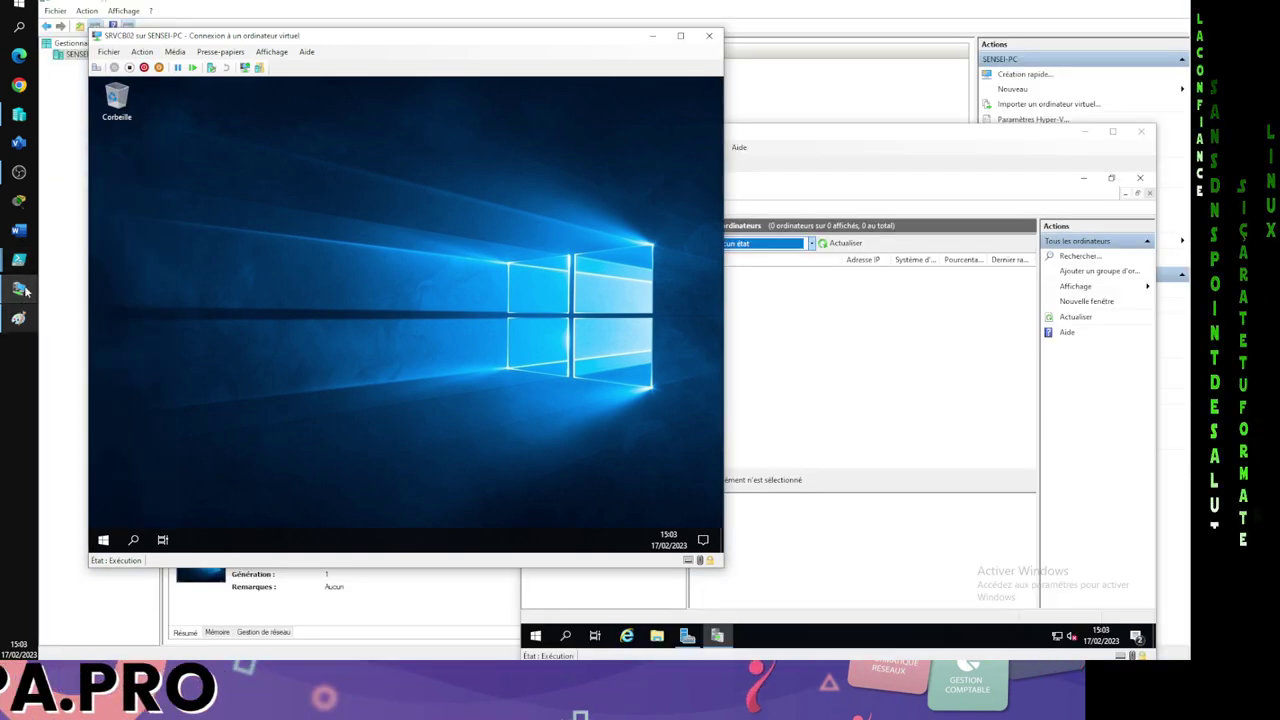
{"action": "left_click", "coordinate": [105, 485]}
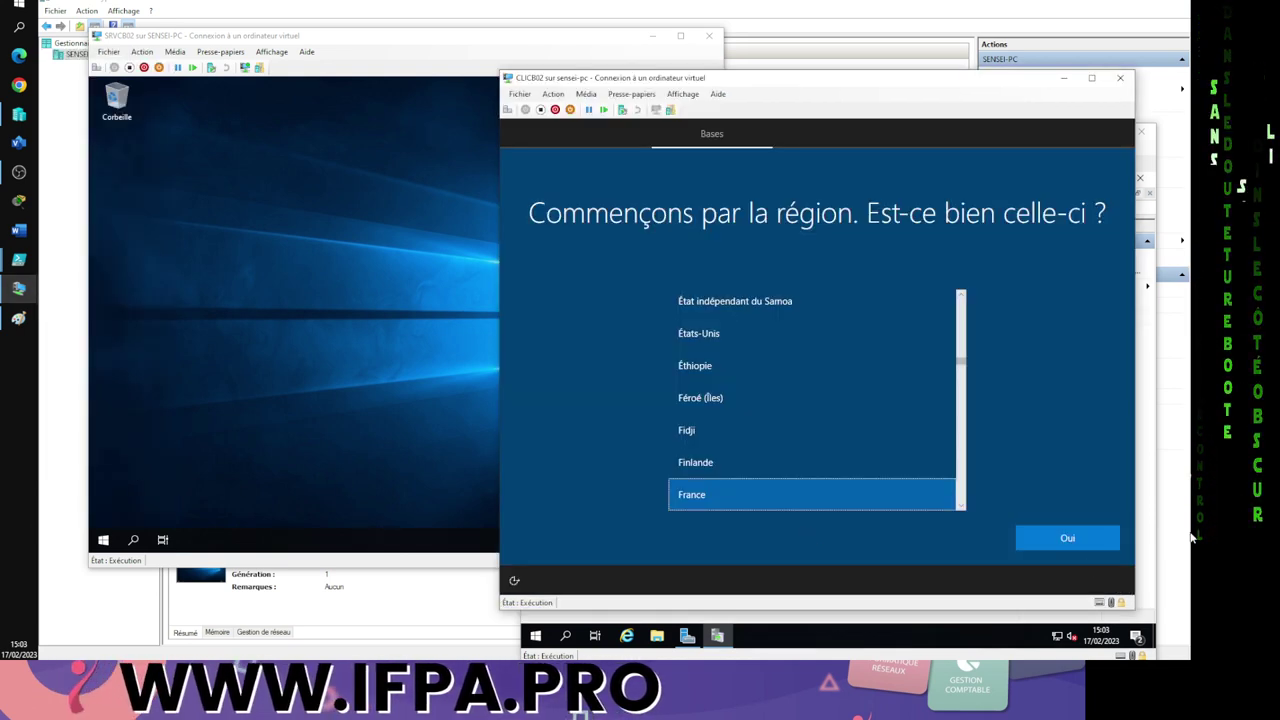
{"action": "left_click", "coordinate": [1062, 540]}
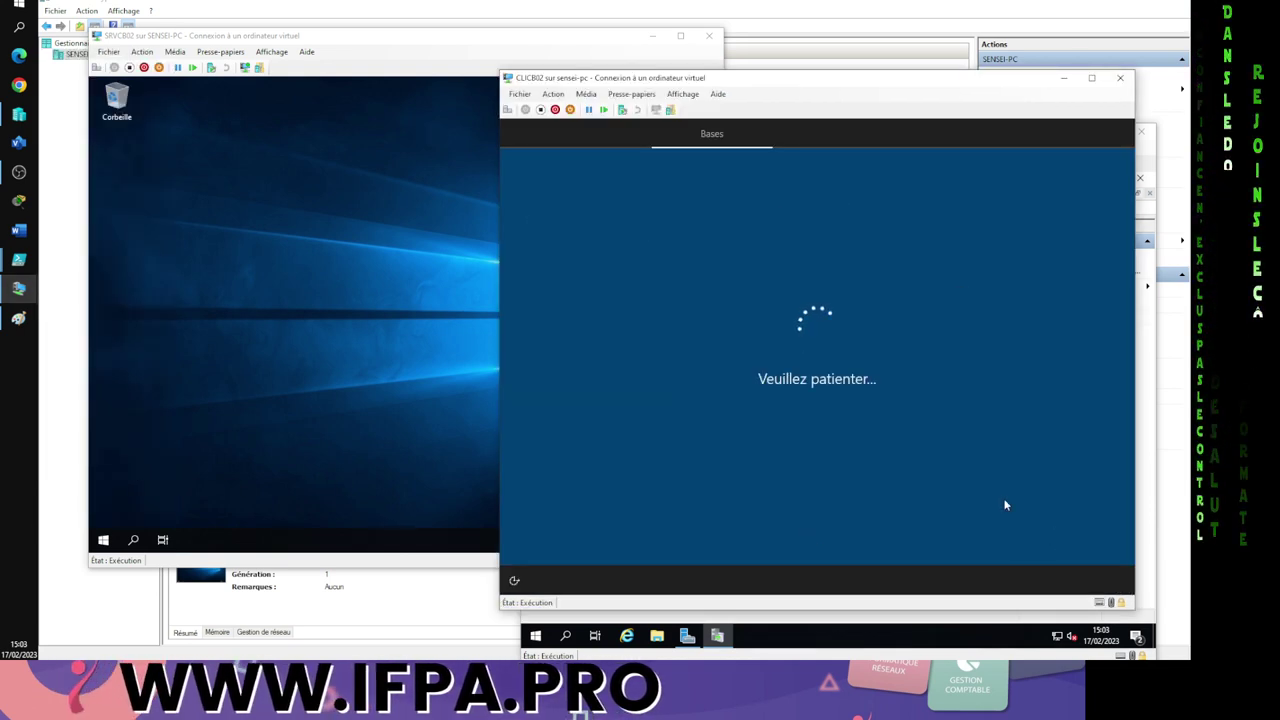
{"action": "mouse_move", "coordinate": [20, 290]}
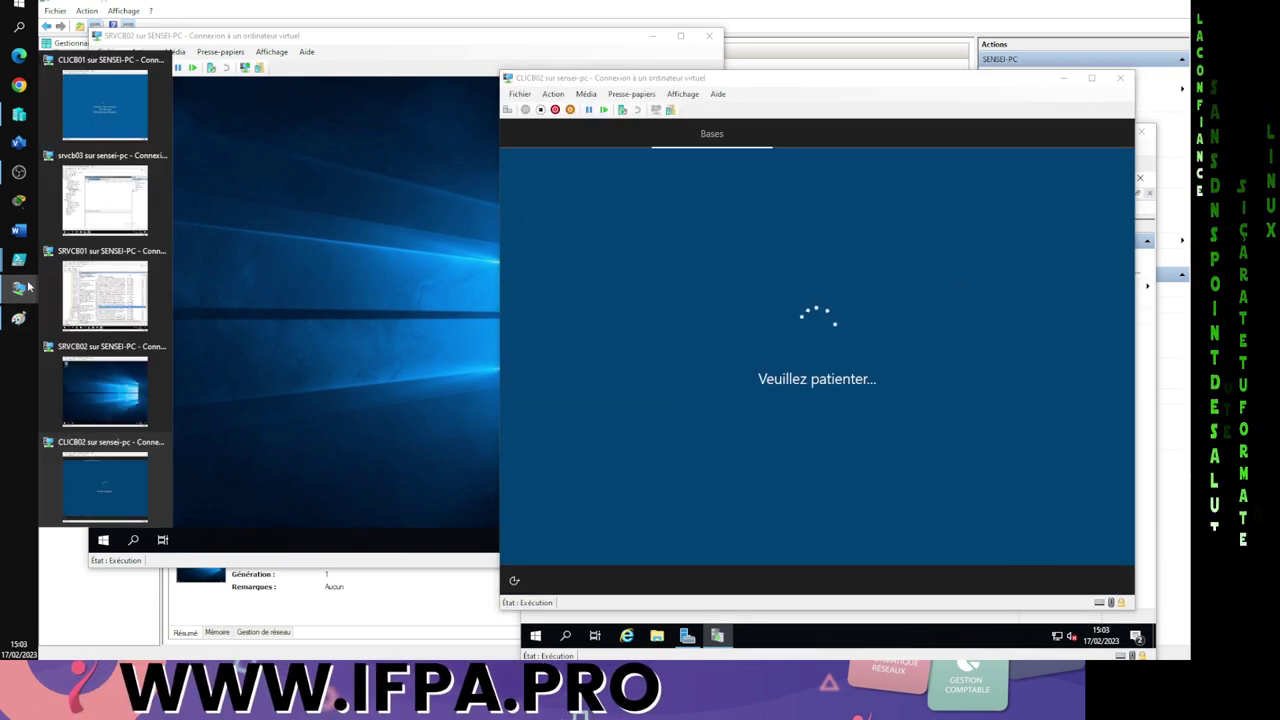
{"action": "mouse_move", "coordinate": [107, 102]}
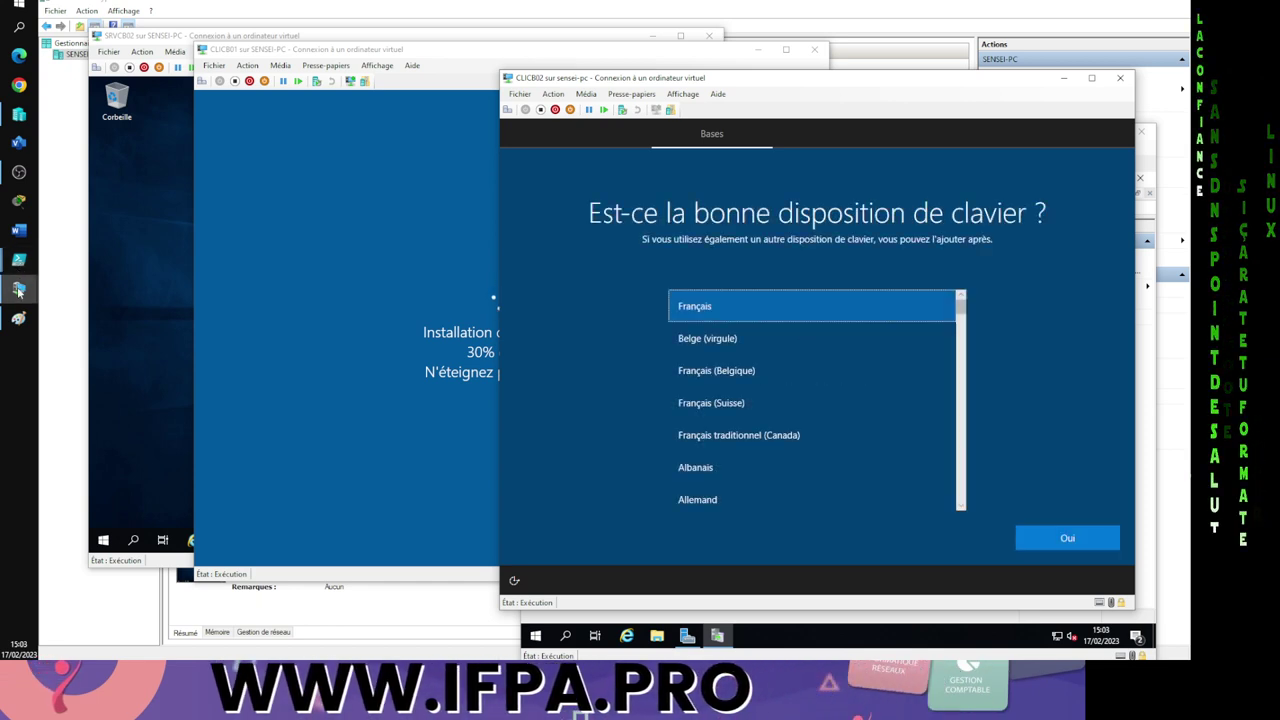
{"action": "left_click", "coordinate": [1102, 540]}
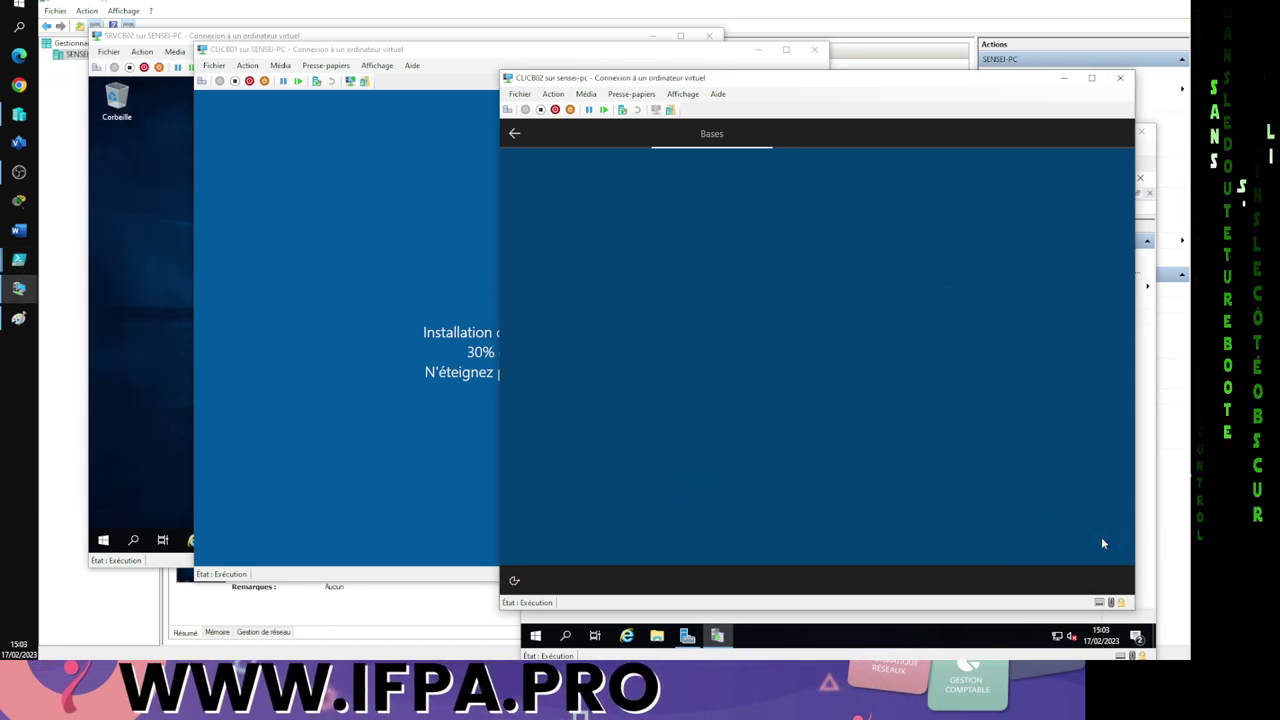
{"action": "left_click", "coordinate": [1067, 540]}
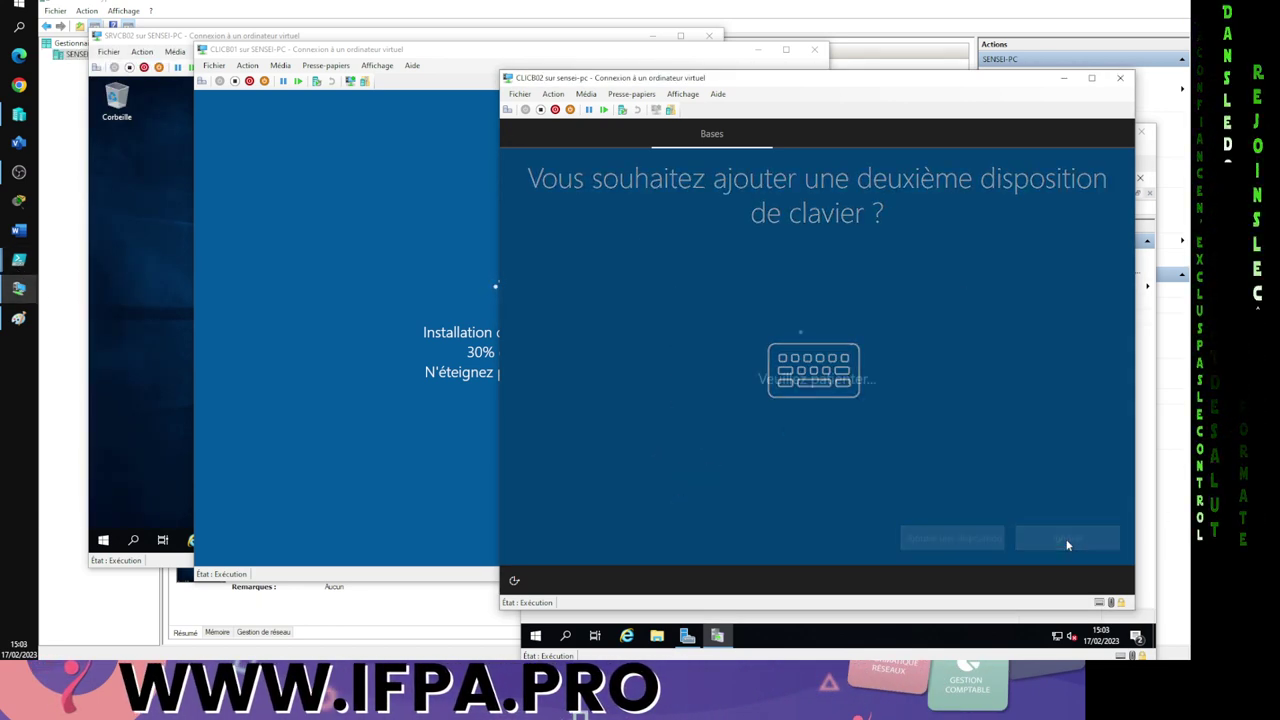
{"action": "left_click", "coordinate": [19, 288]}
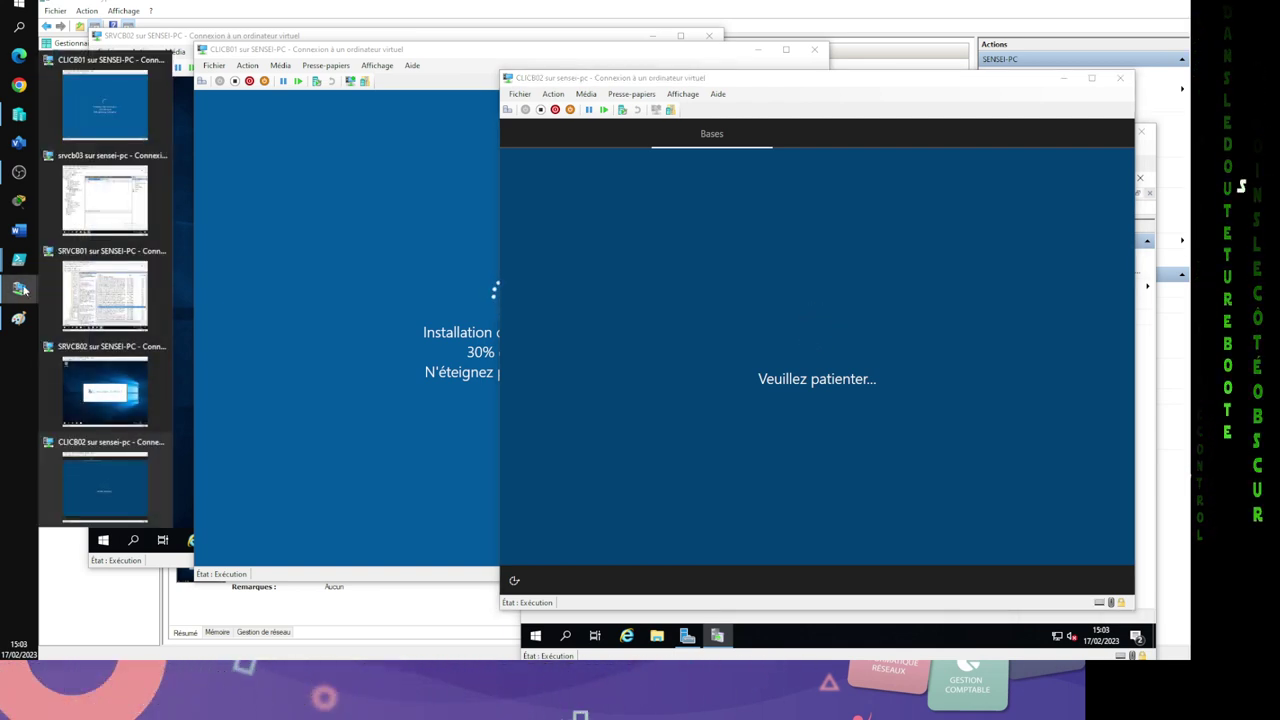
{"action": "left_click", "coordinate": [988, 414]}
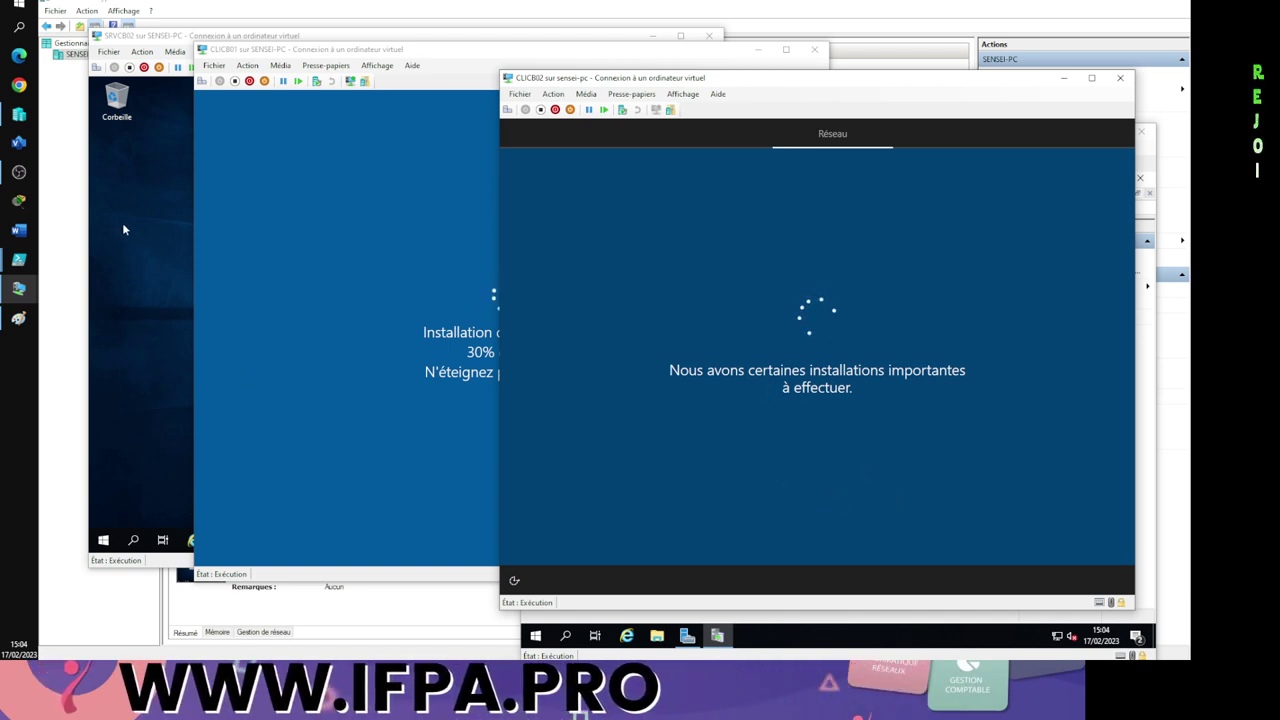
- On srvcb03, show computers of every status and browse the QUauxBaux and unassigned computer groups
{"action": "mouse_move", "coordinate": [18, 288]}
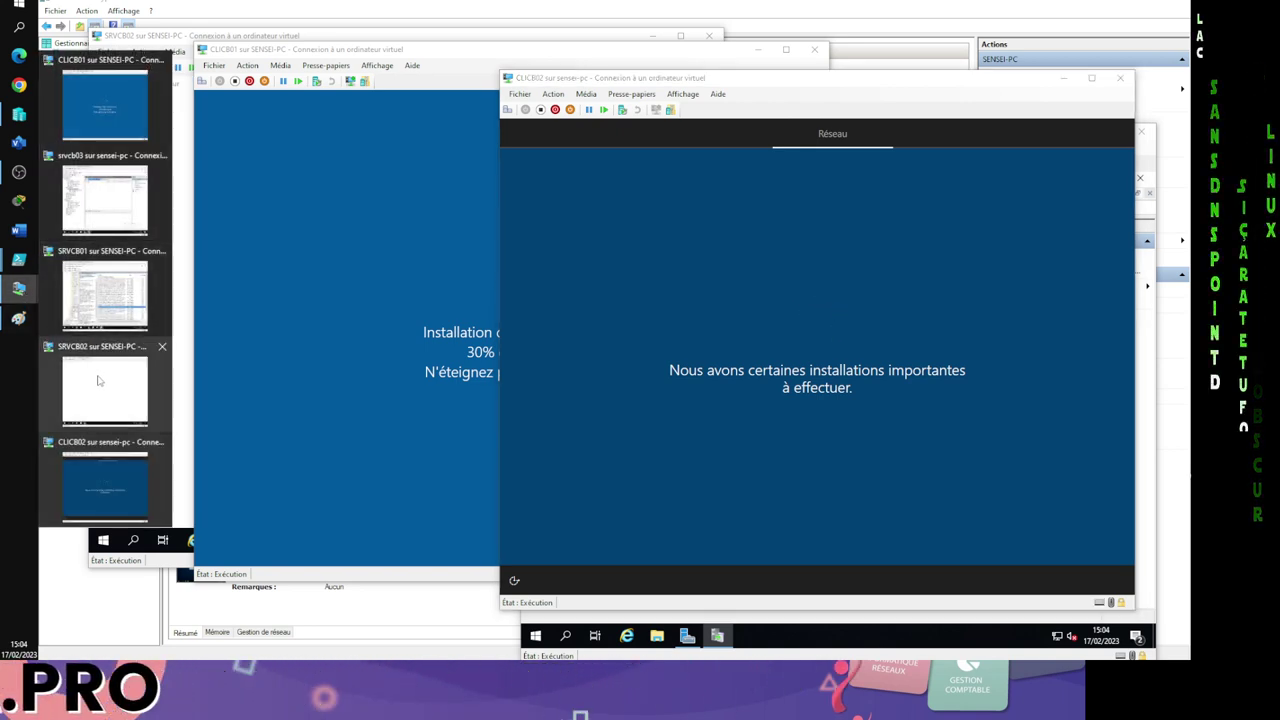
{"action": "left_click", "coordinate": [104, 198]}
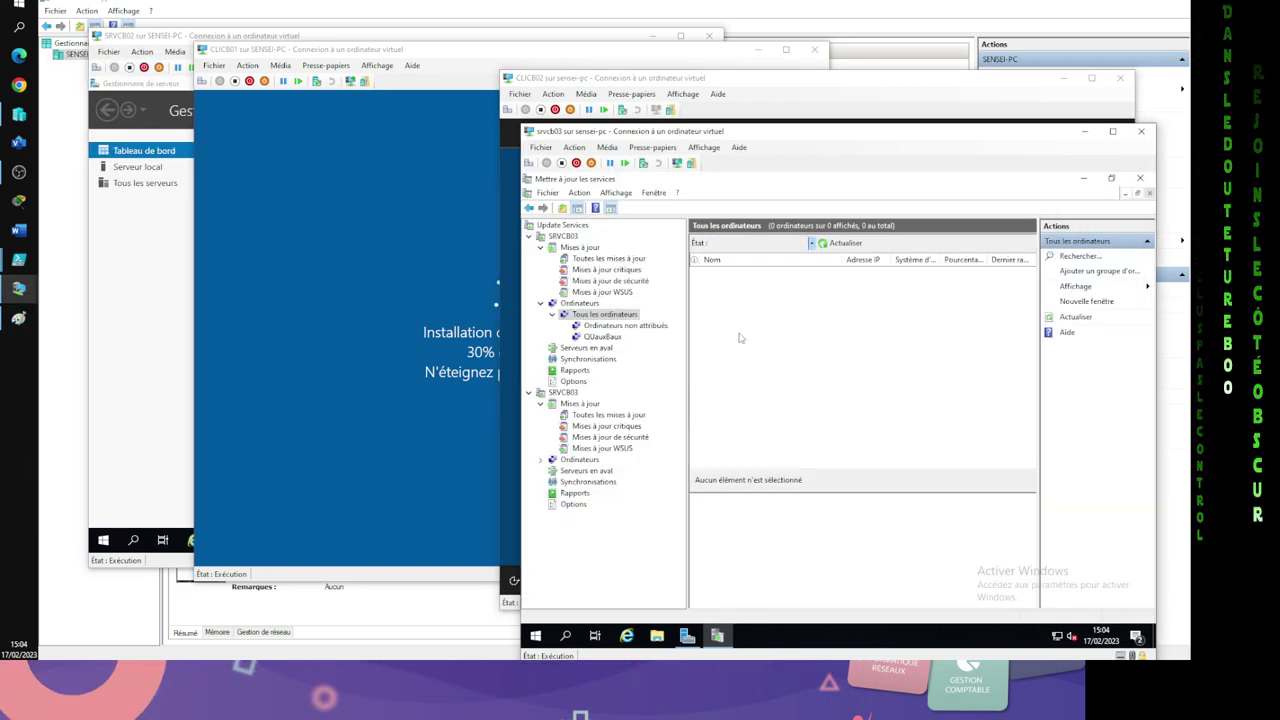
{"action": "left_click", "coordinate": [760, 243]}
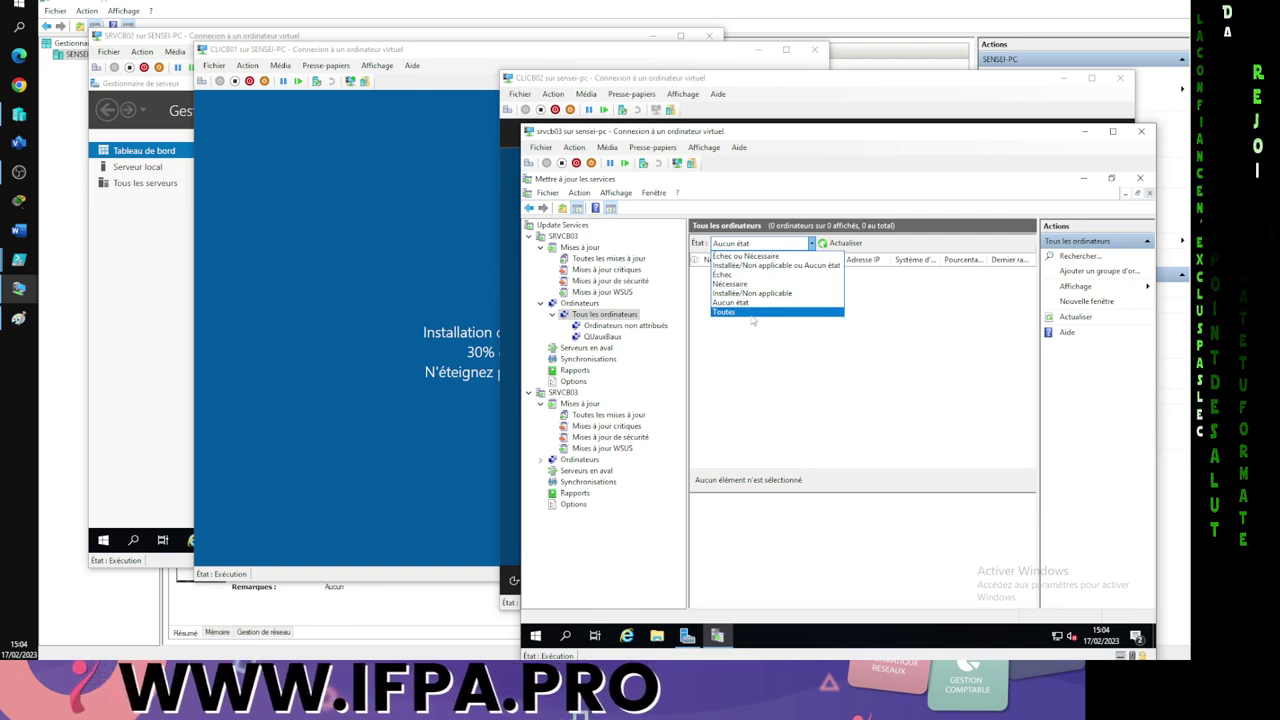
{"action": "left_click", "coordinate": [752, 313]}
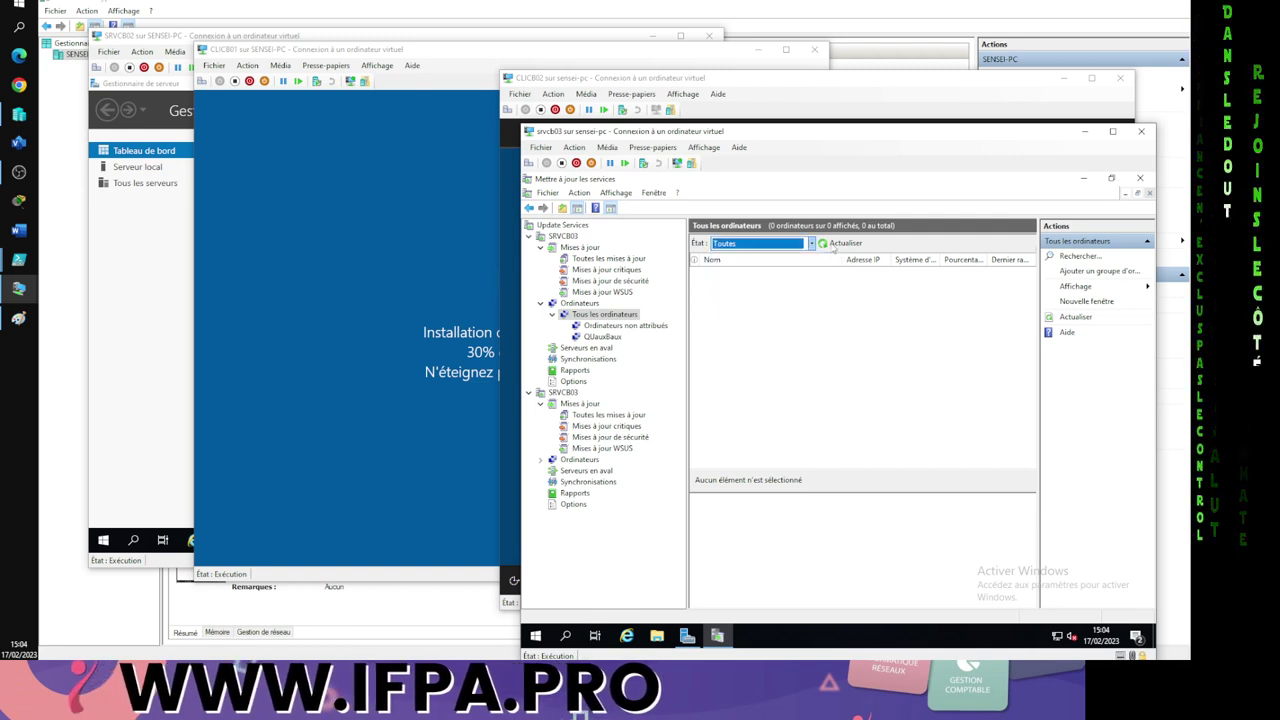
{"action": "left_click", "coordinate": [608, 337]}
{"action": "key", "text": "Up"}
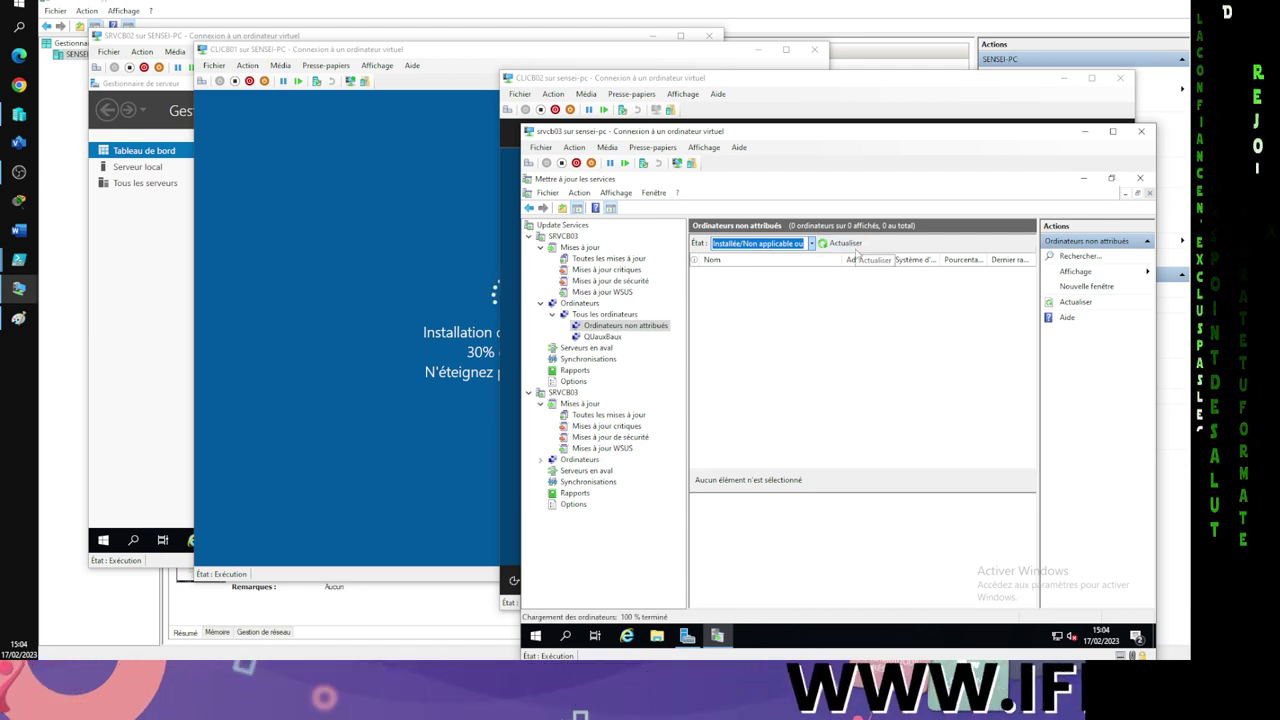
{"action": "left_click", "coordinate": [806, 313]}
- List all updates, inspect several 2020-02 and 2020-03 updates, and select the entire list
{"action": "left_click", "coordinate": [636, 271]}
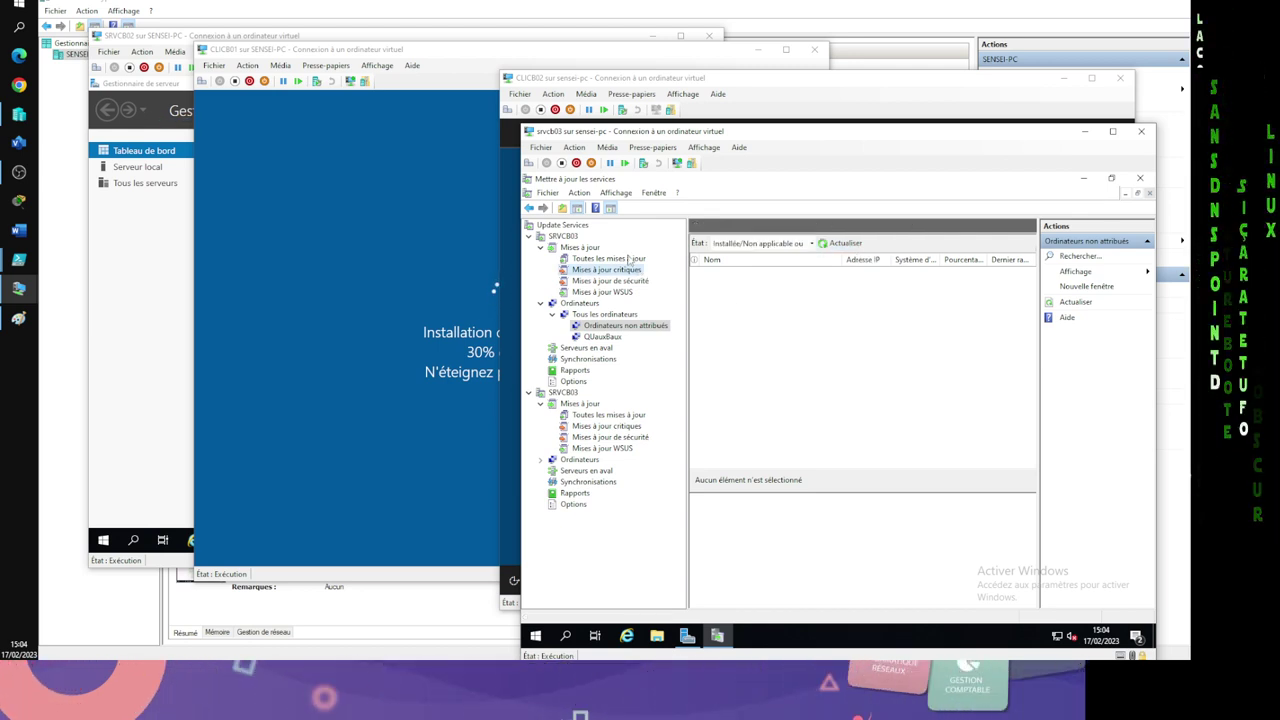
{"action": "left_click", "coordinate": [629, 259]}
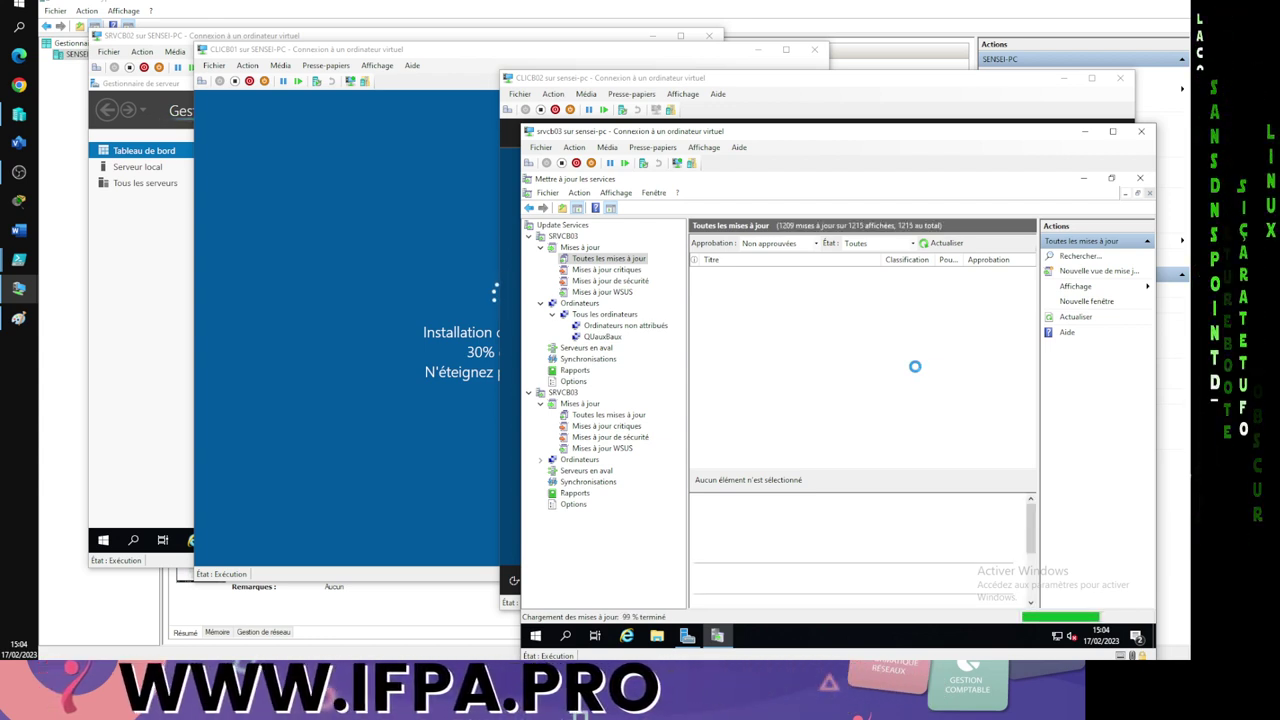
{"action": "left_click", "coordinate": [915, 369]}
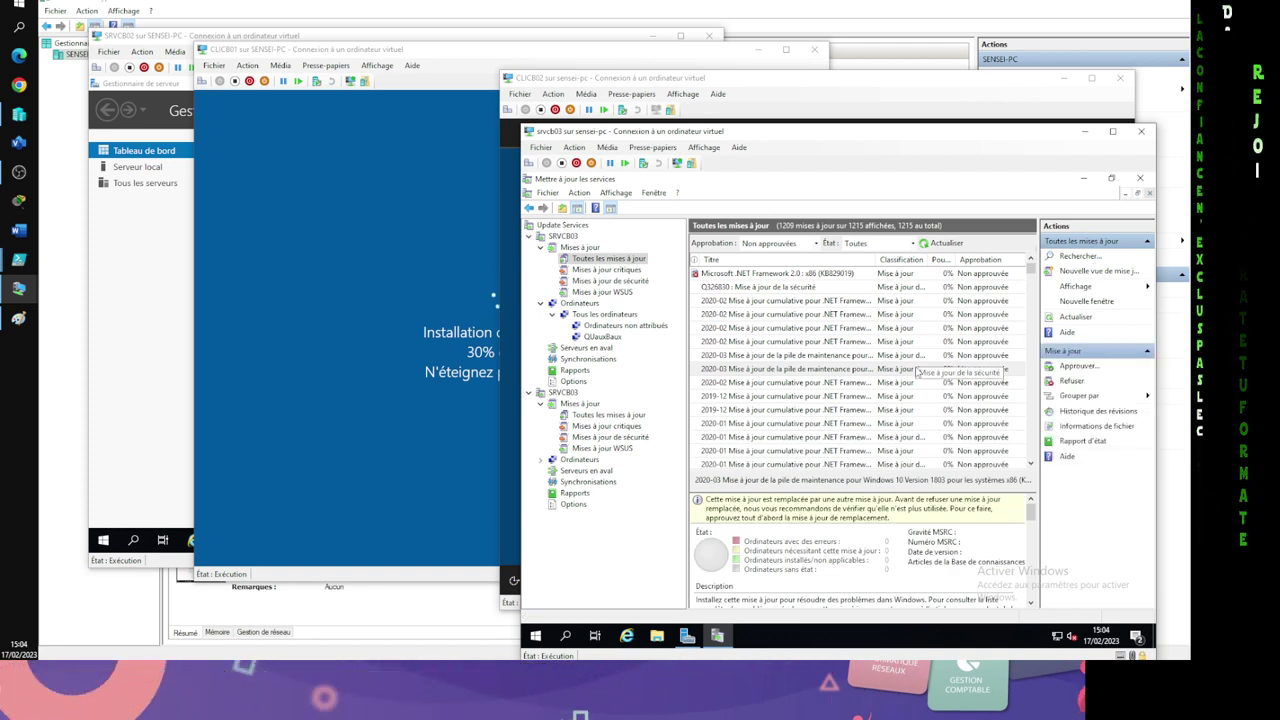
{"action": "left_click", "coordinate": [795, 331]}
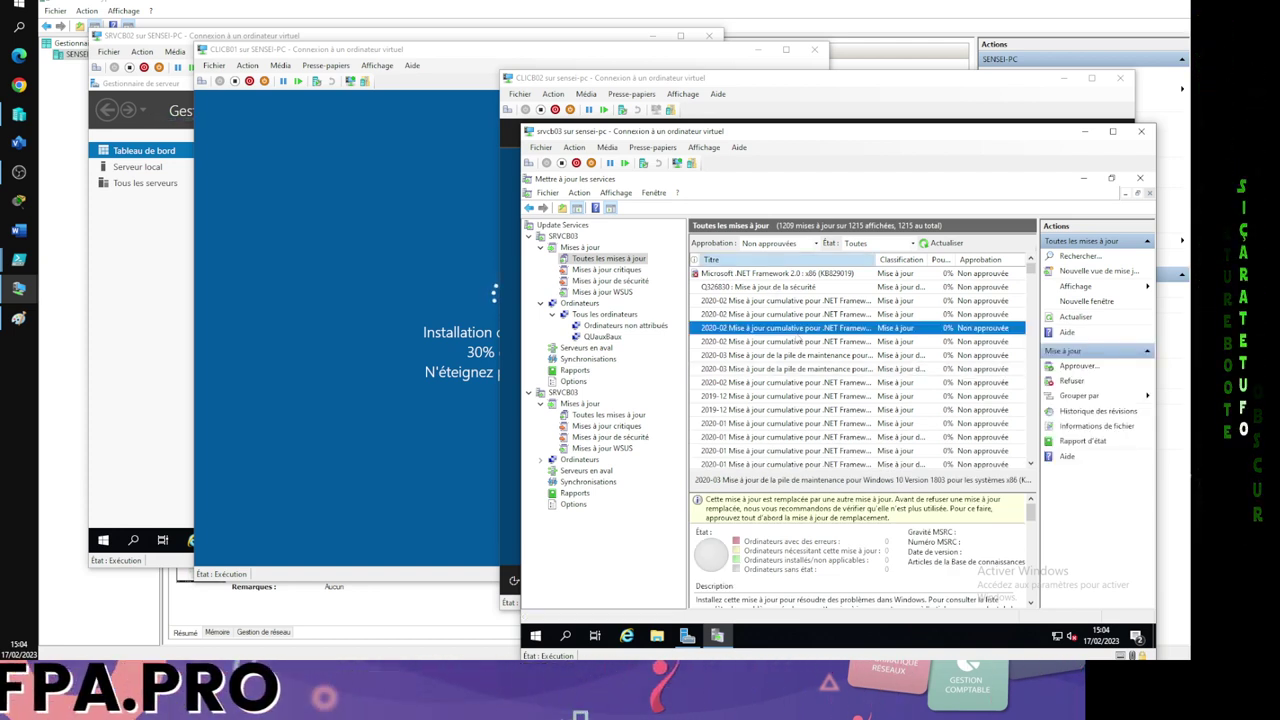
{"action": "left_click", "coordinate": [779, 305]}
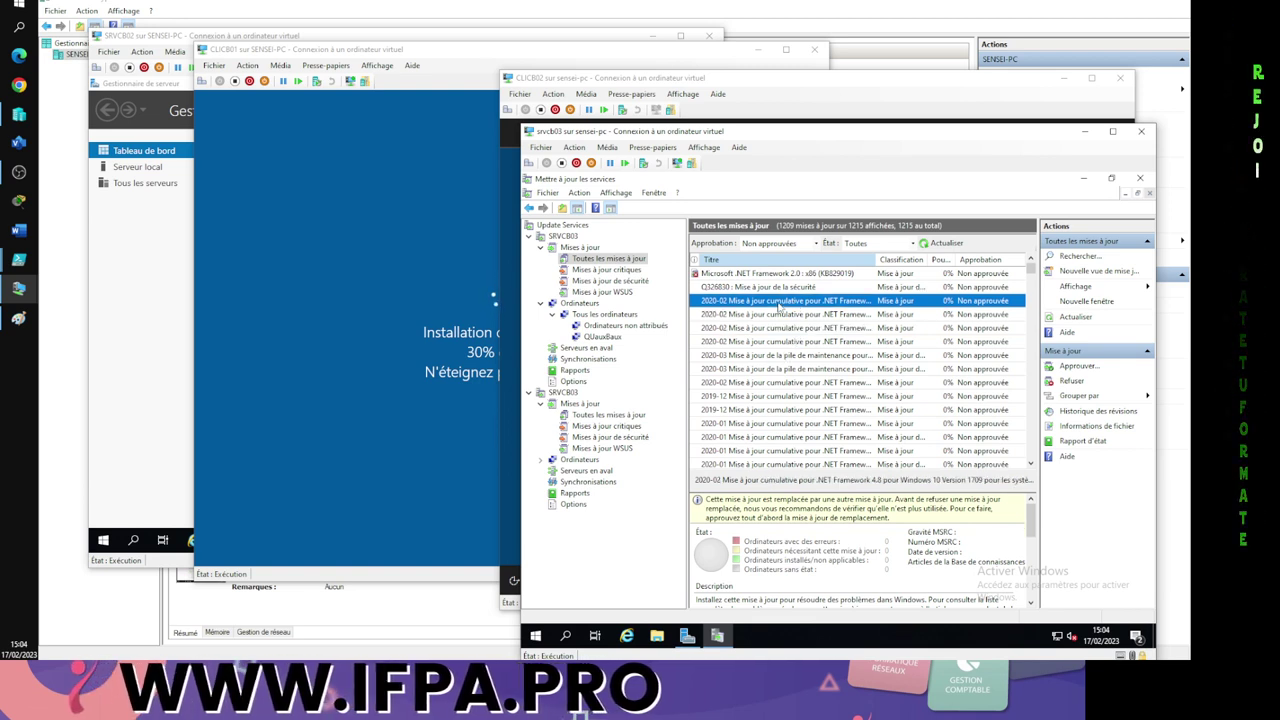
{"action": "left_click", "coordinate": [784, 342]}
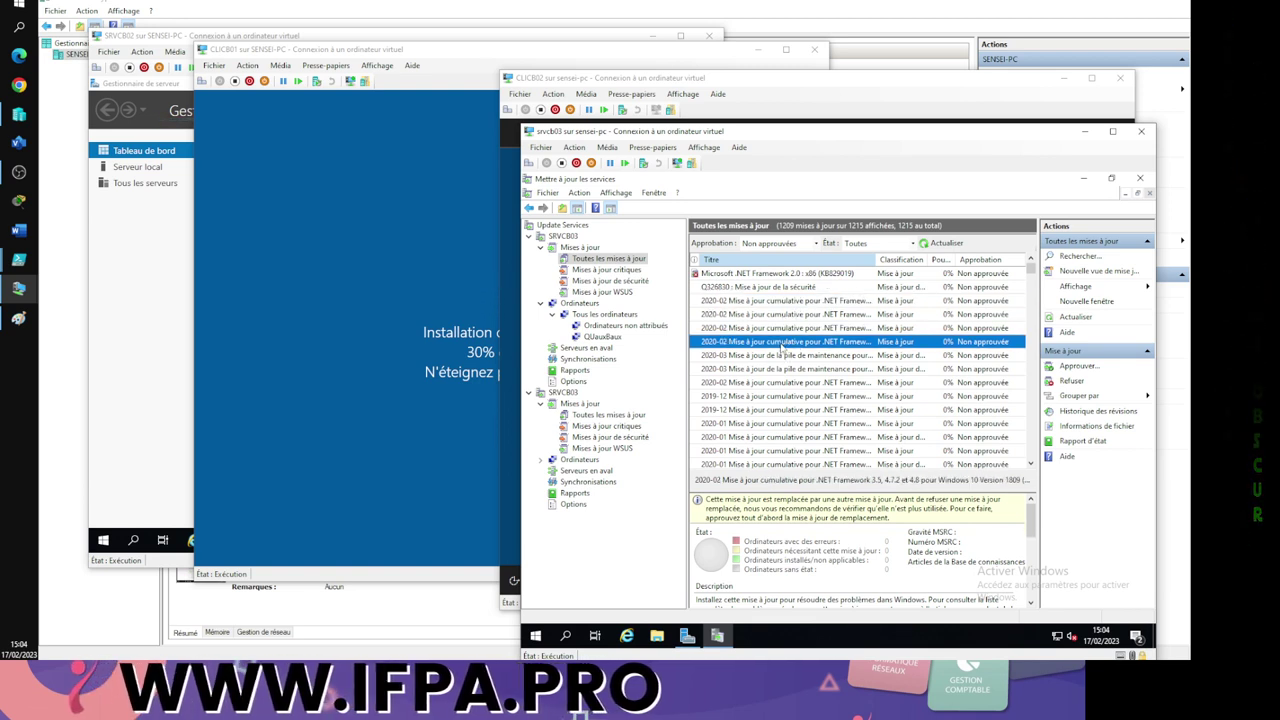
{"action": "key", "text": "ctrl+a"}
- Approve all selected updates for installation on Tous les ordinateurs, Ordinateurs non attribués and QUauxBaux, then return to CLICB02
{"action": "right_click", "coordinate": [798, 340]}
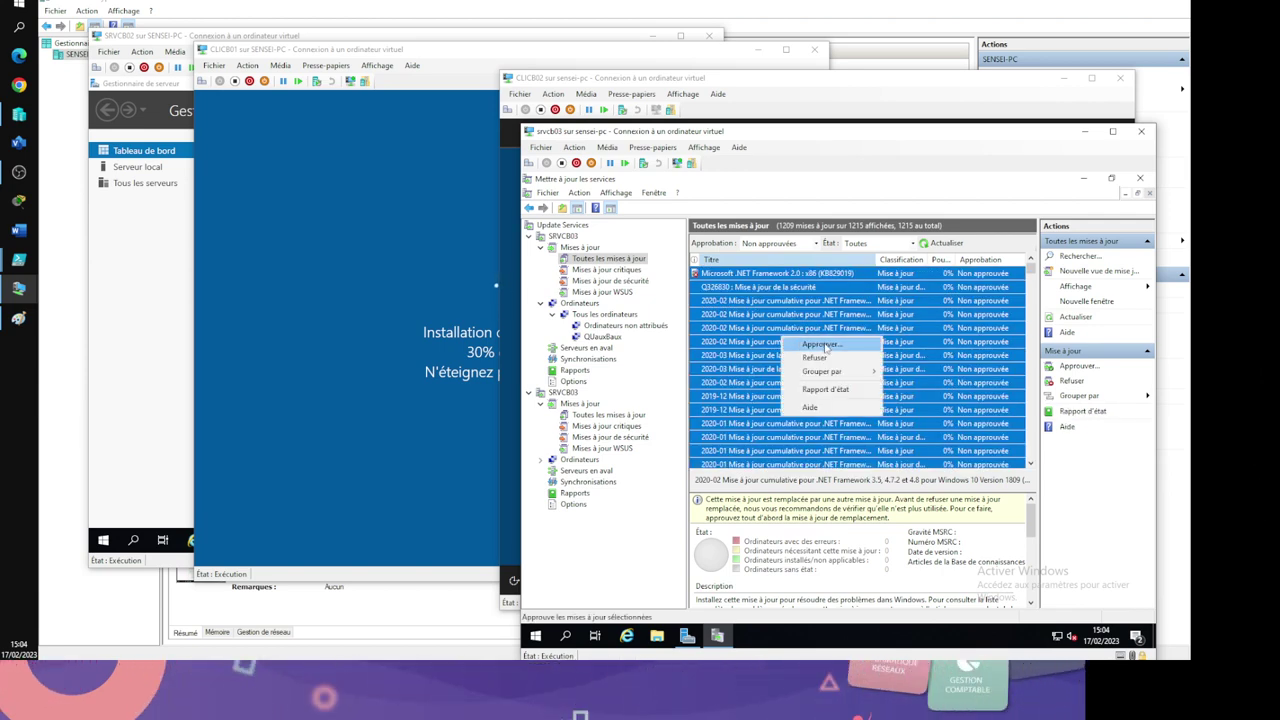
{"action": "left_click", "coordinate": [821, 344]}
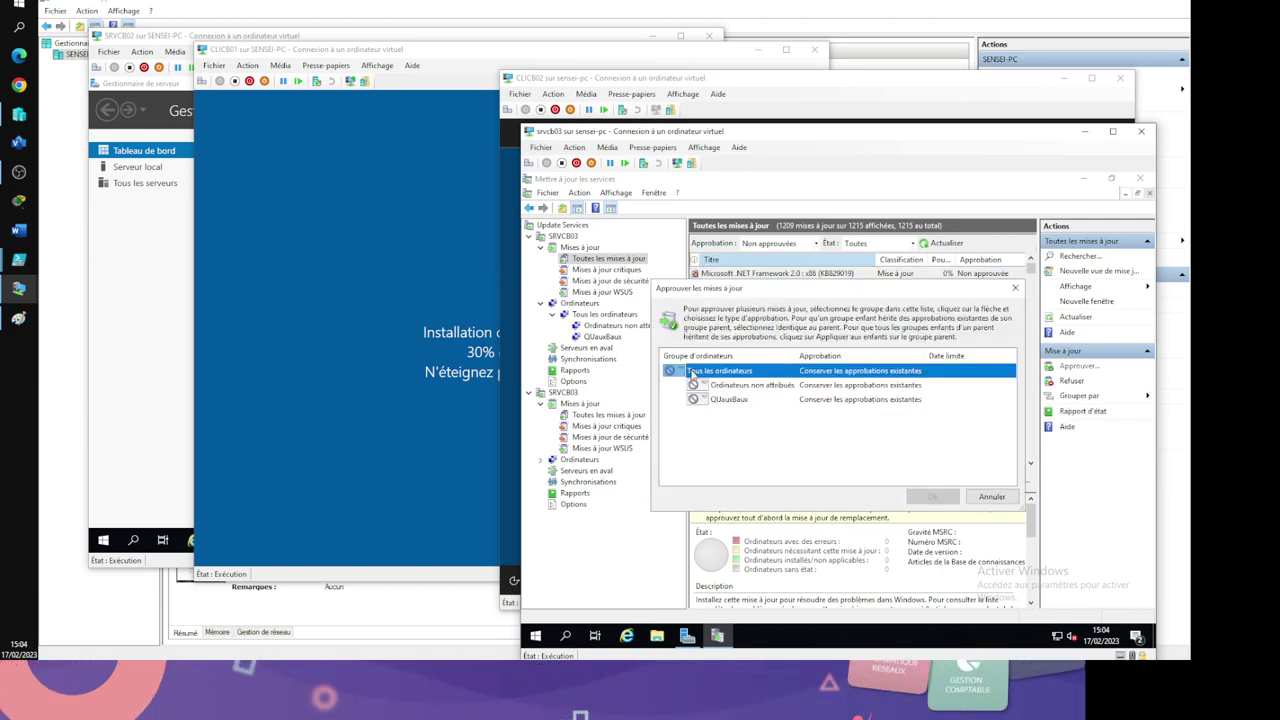
{"action": "left_click", "coordinate": [681, 372]}
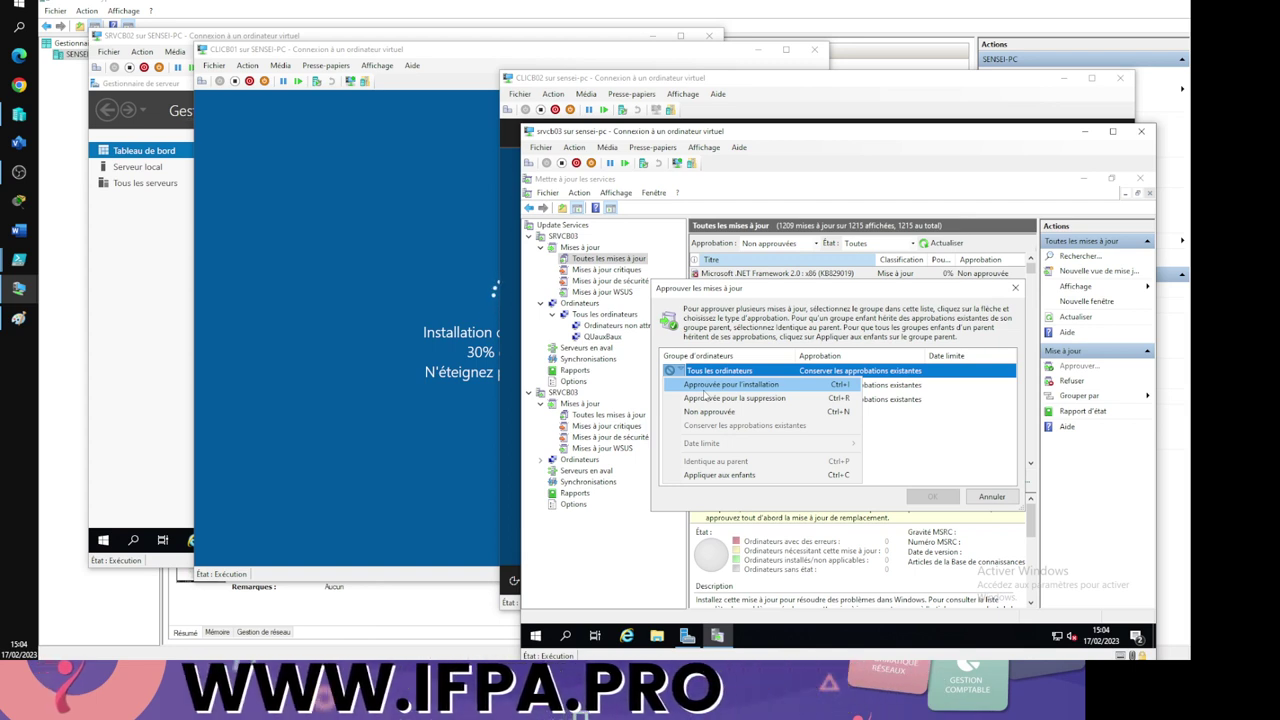
{"action": "left_click", "coordinate": [704, 390]}
{"action": "left_click", "coordinate": [704, 390]}
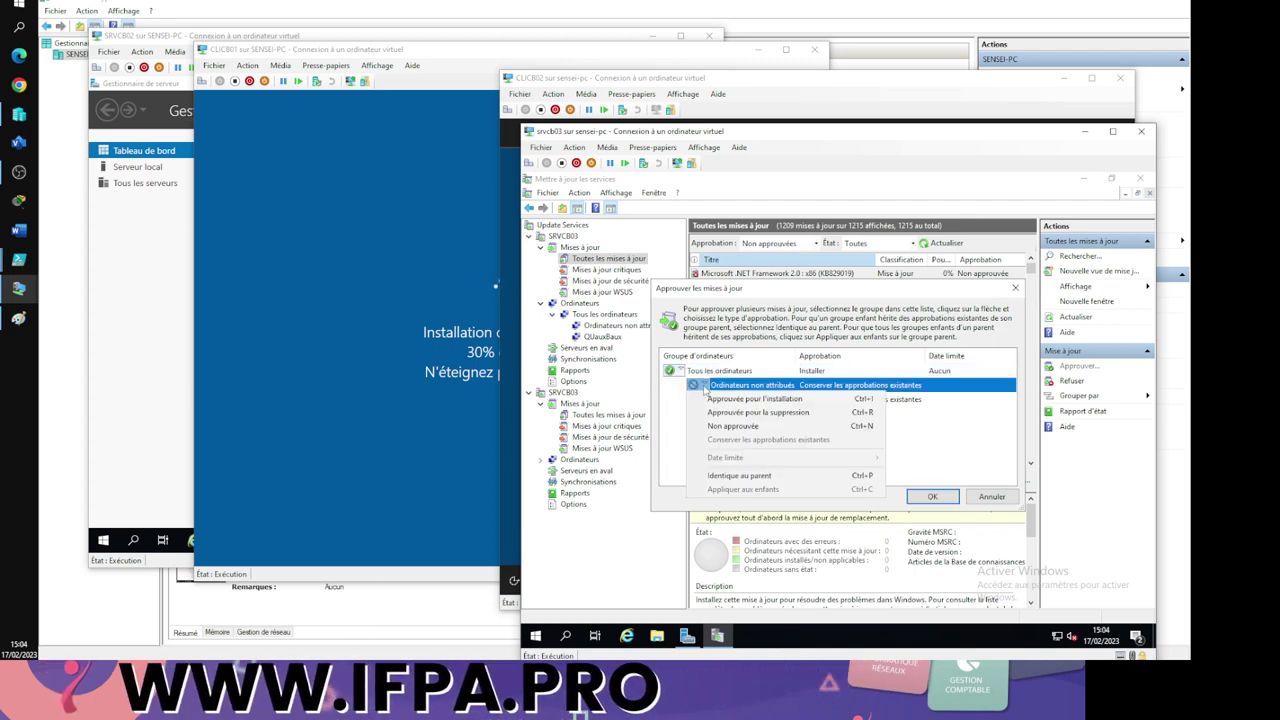
{"action": "left_click", "coordinate": [720, 401]}
{"action": "left_click", "coordinate": [708, 401]}
{"action": "left_click", "coordinate": [708, 401]}
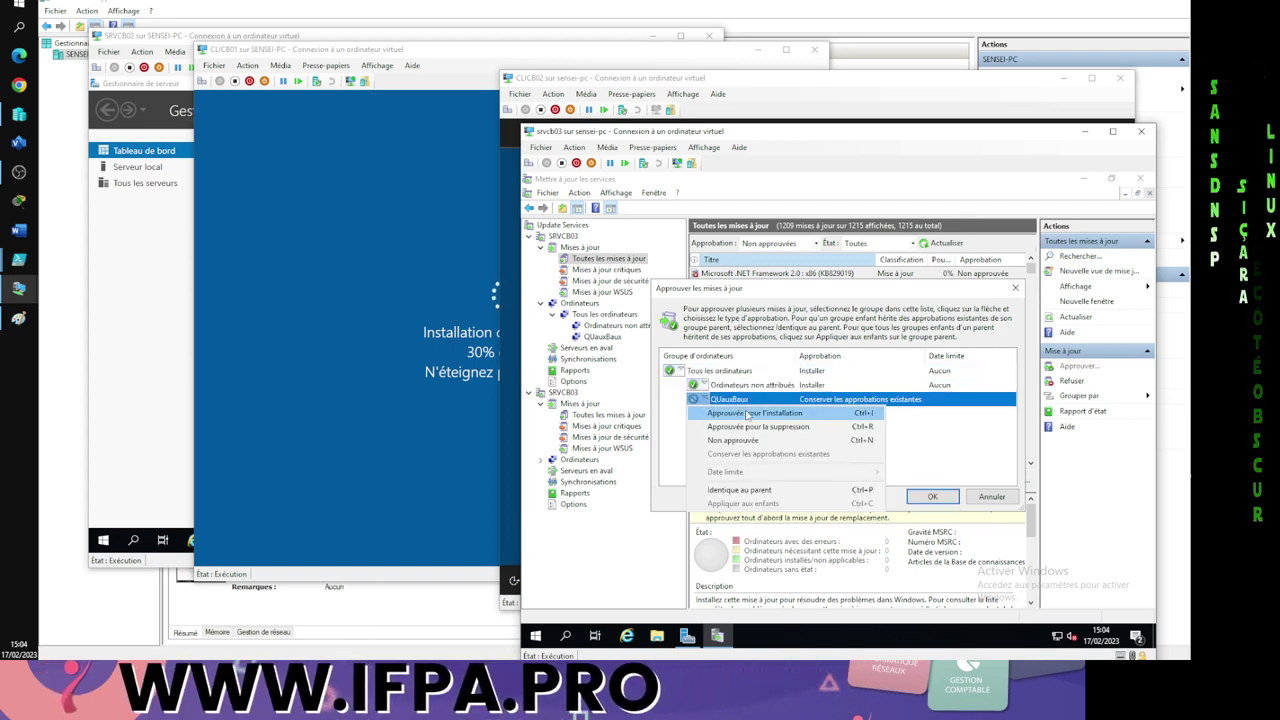
{"action": "left_click", "coordinate": [753, 418]}
{"action": "left_click", "coordinate": [936, 502]}
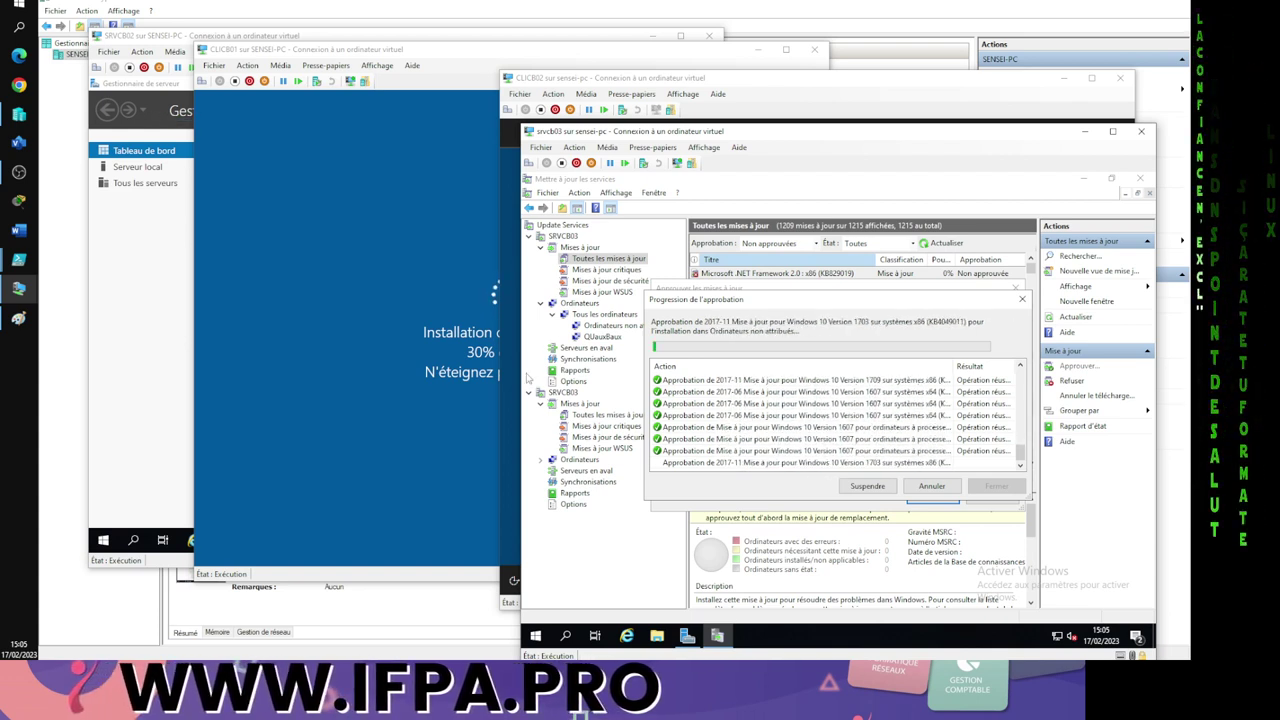
{"action": "left_click", "coordinate": [517, 424]}
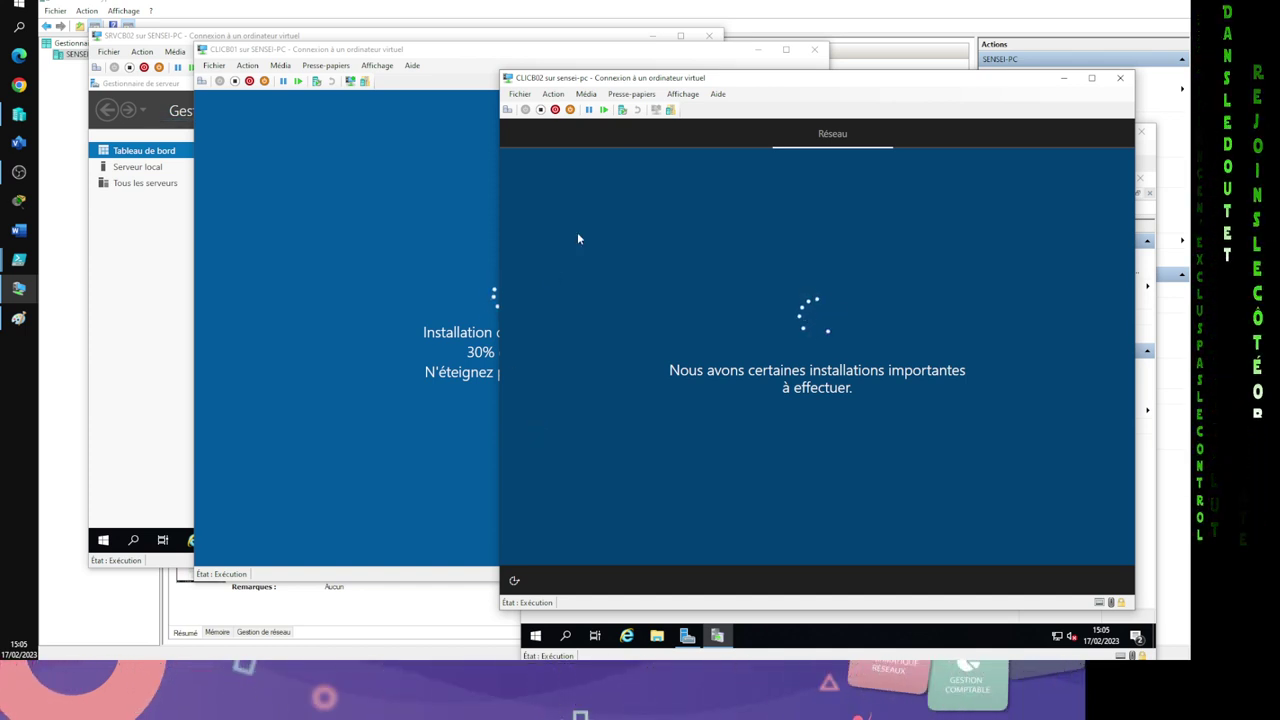
{"action": "left_click_drag", "start_coordinate": [634, 81], "coordinate": [658, 84]}
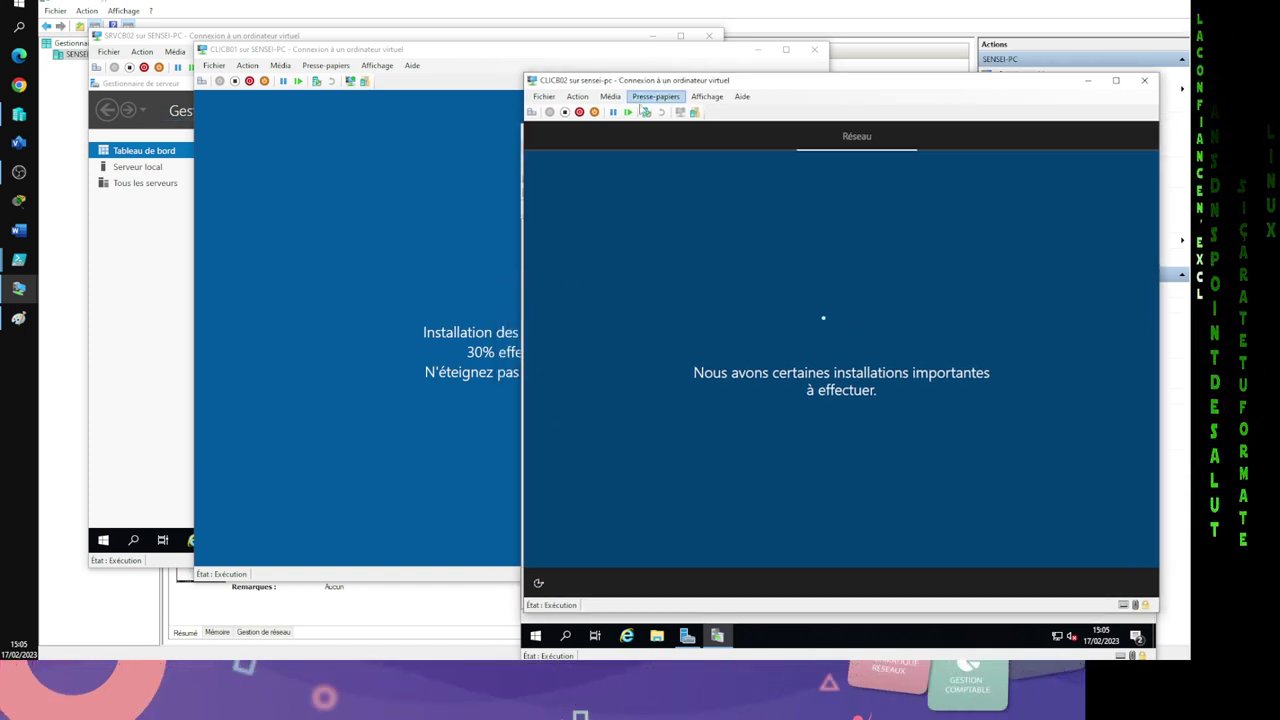
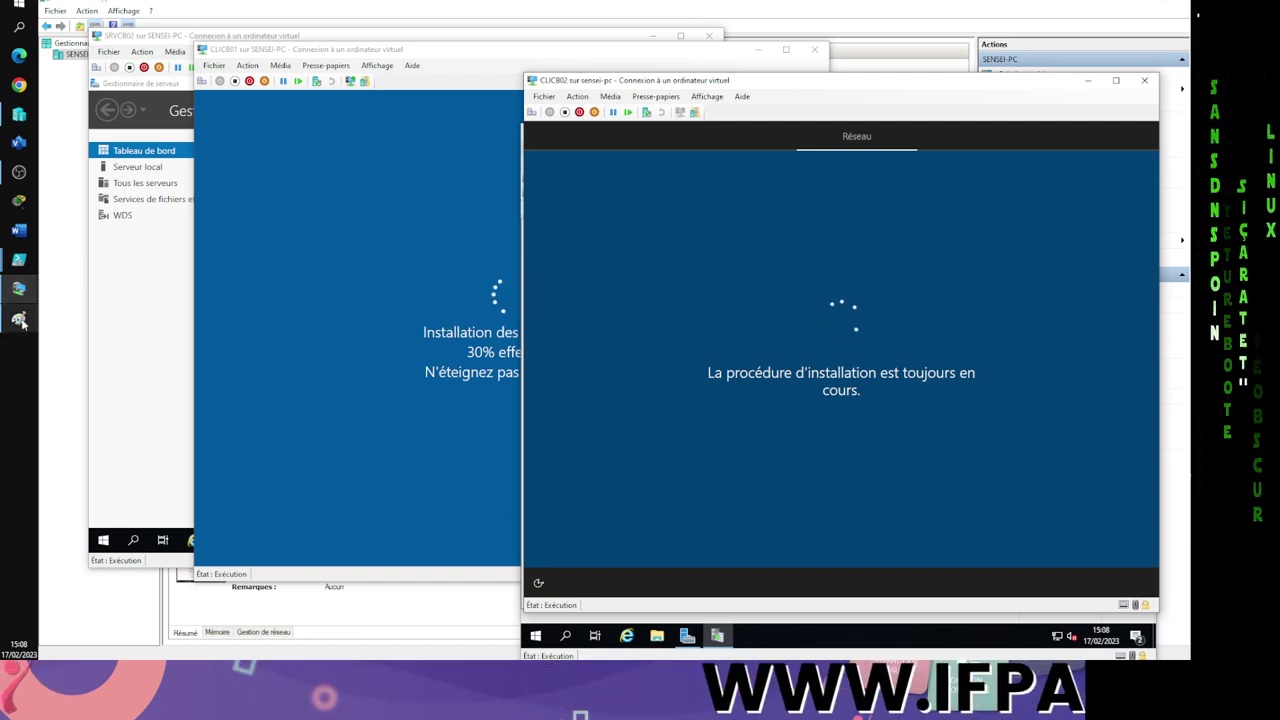
- Bring the srvcb03 server window forward, where WSUS is approving the cumulative updates
{"action": "mouse_move", "coordinate": [29, 288]}
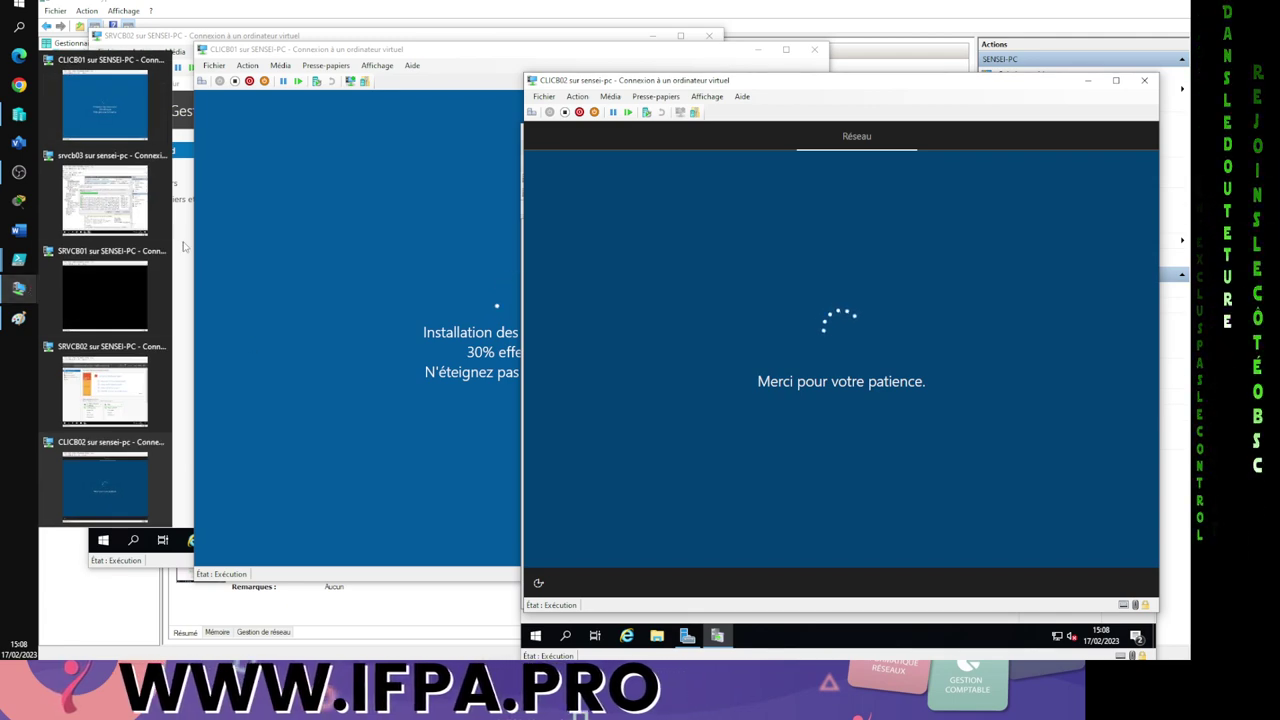
{"action": "mouse_move", "coordinate": [105, 99]}
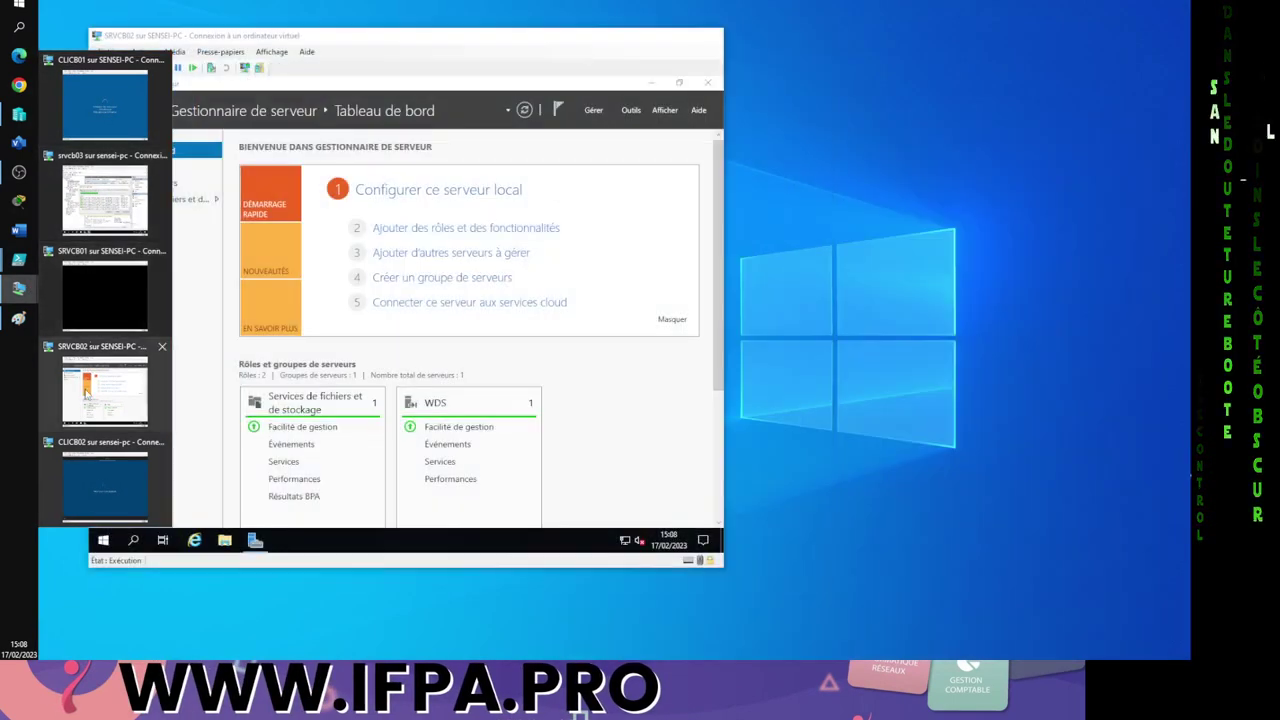
{"action": "mouse_move", "coordinate": [100, 502]}
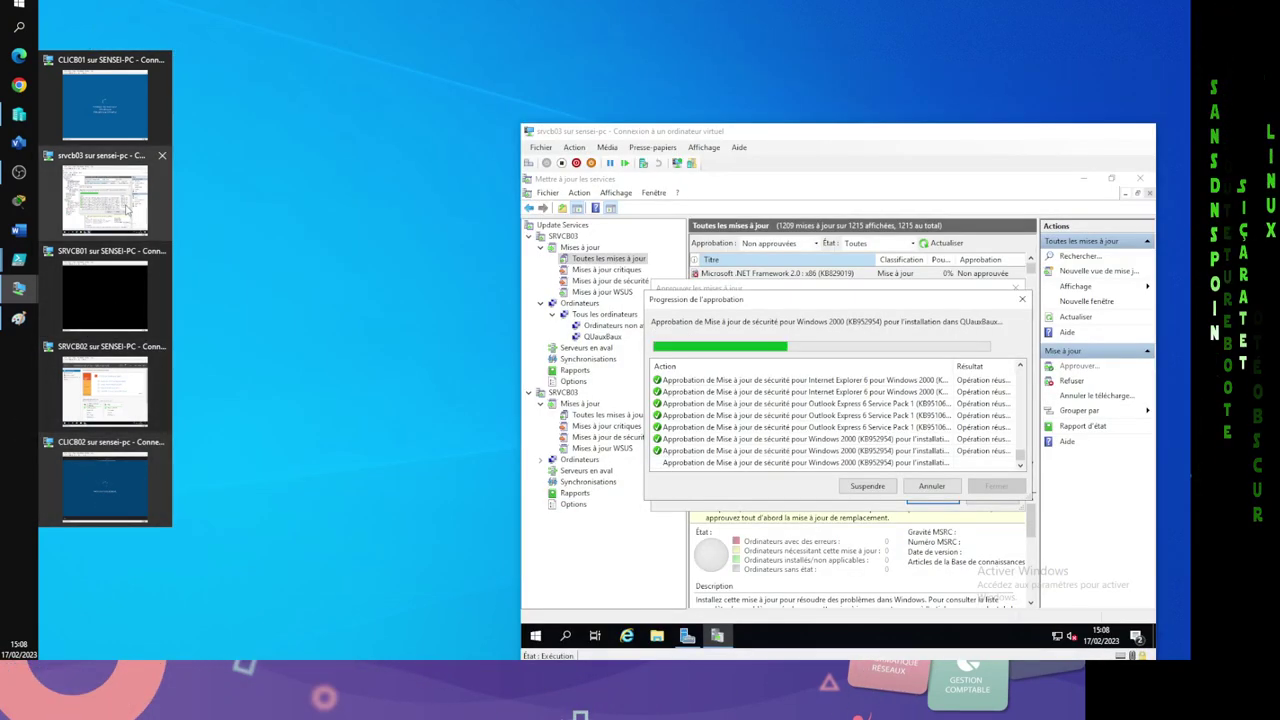
{"action": "left_click", "coordinate": [133, 225]}
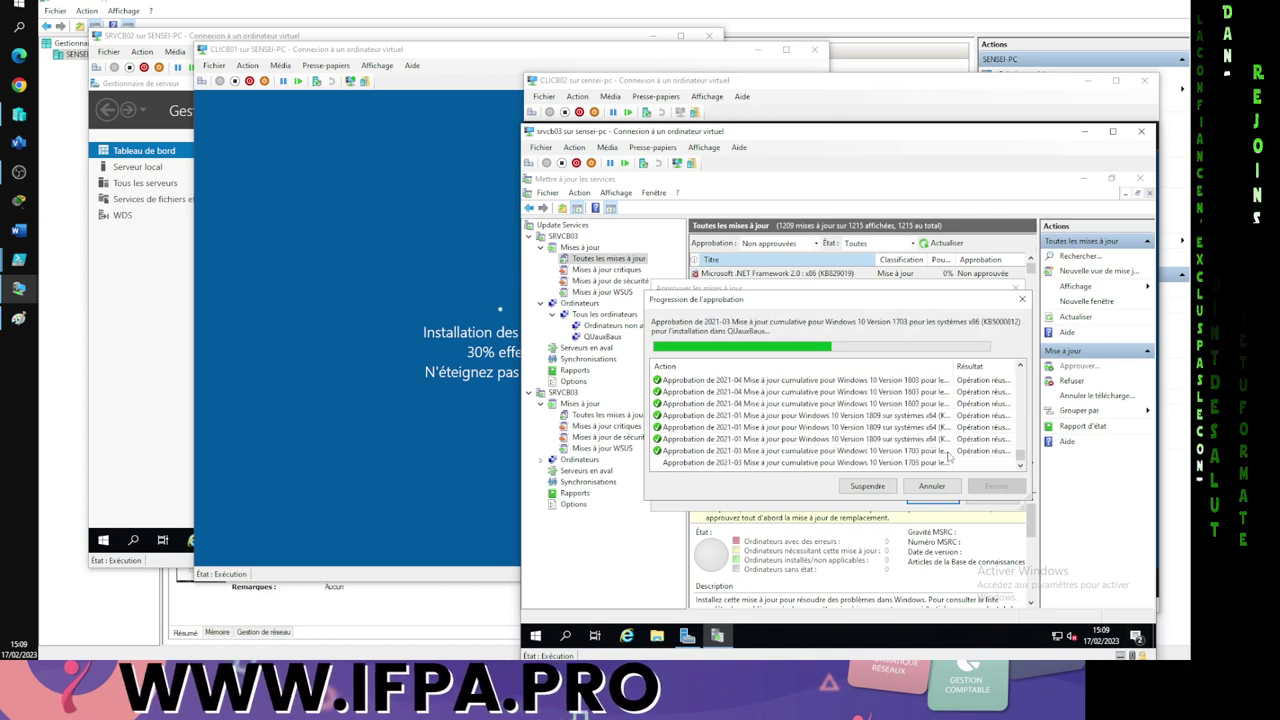
- Close the finished approval dialog and refresh Ordinateurs non attribués filtered to Toutes, showing no computers
{"action": "left_click", "coordinate": [940, 488]}
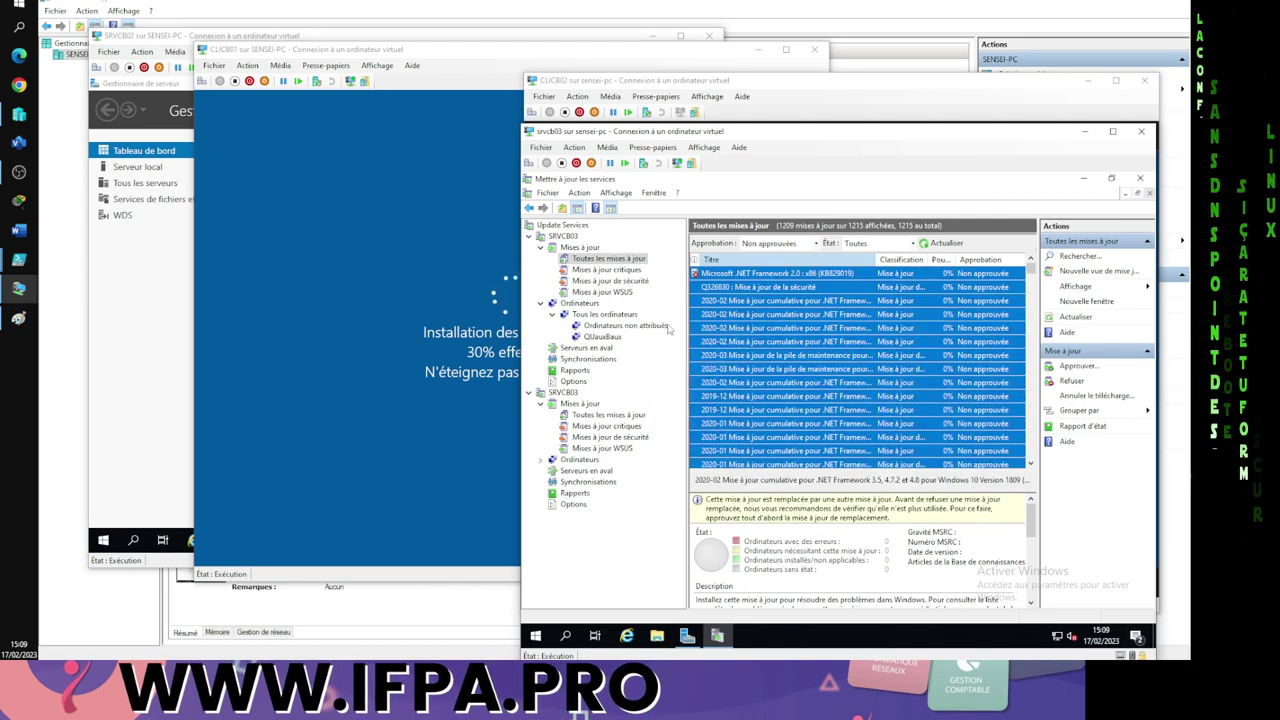
{"action": "left_click", "coordinate": [605, 325]}
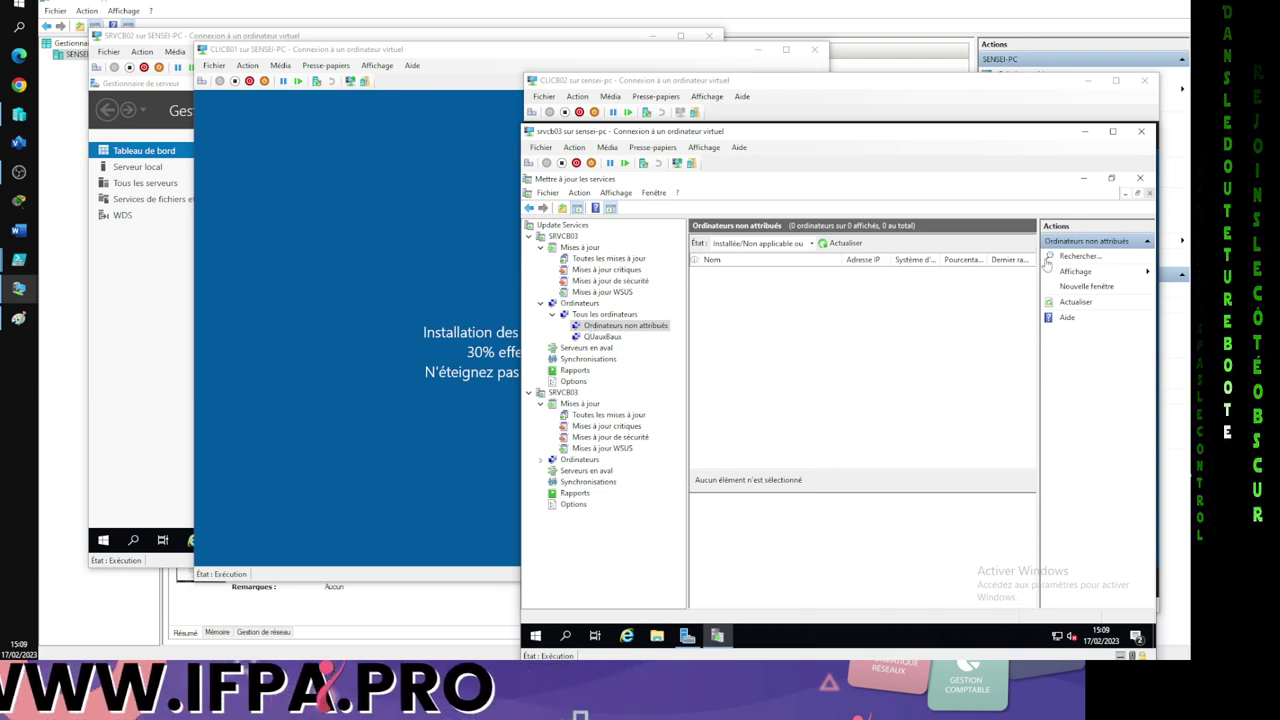
{"action": "left_click", "coordinate": [845, 243]}
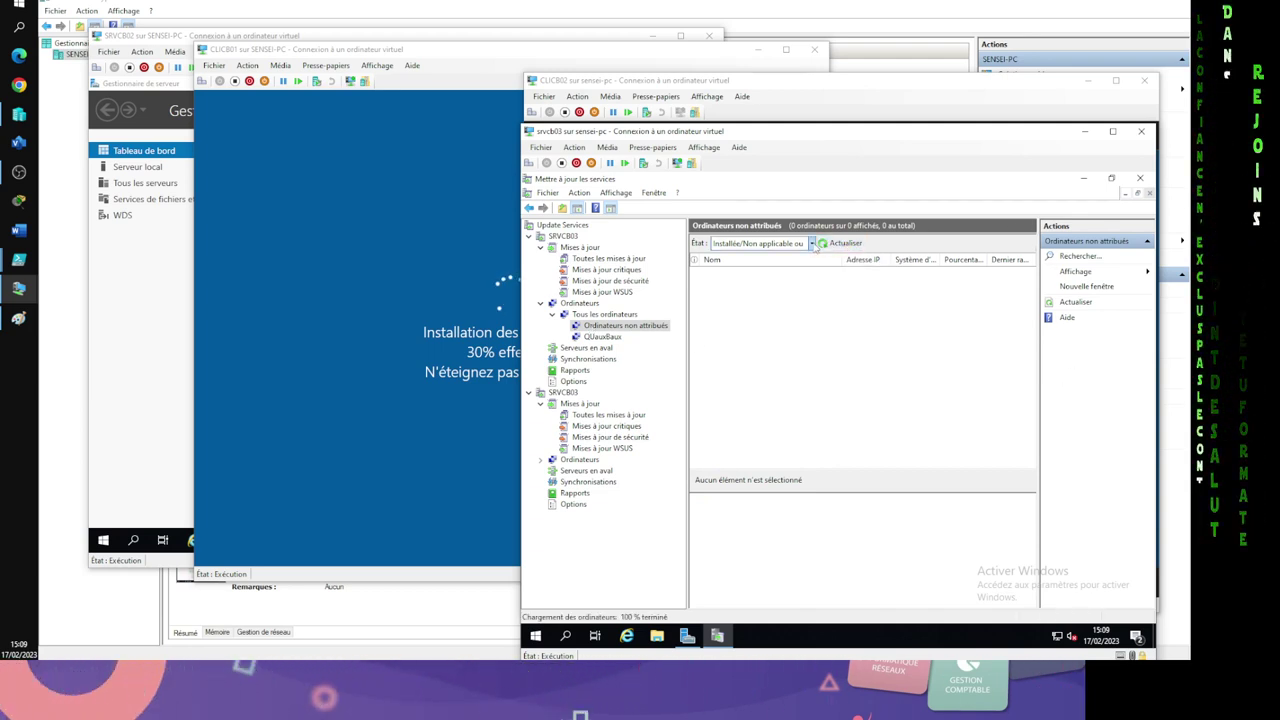
{"action": "left_click", "coordinate": [812, 243]}
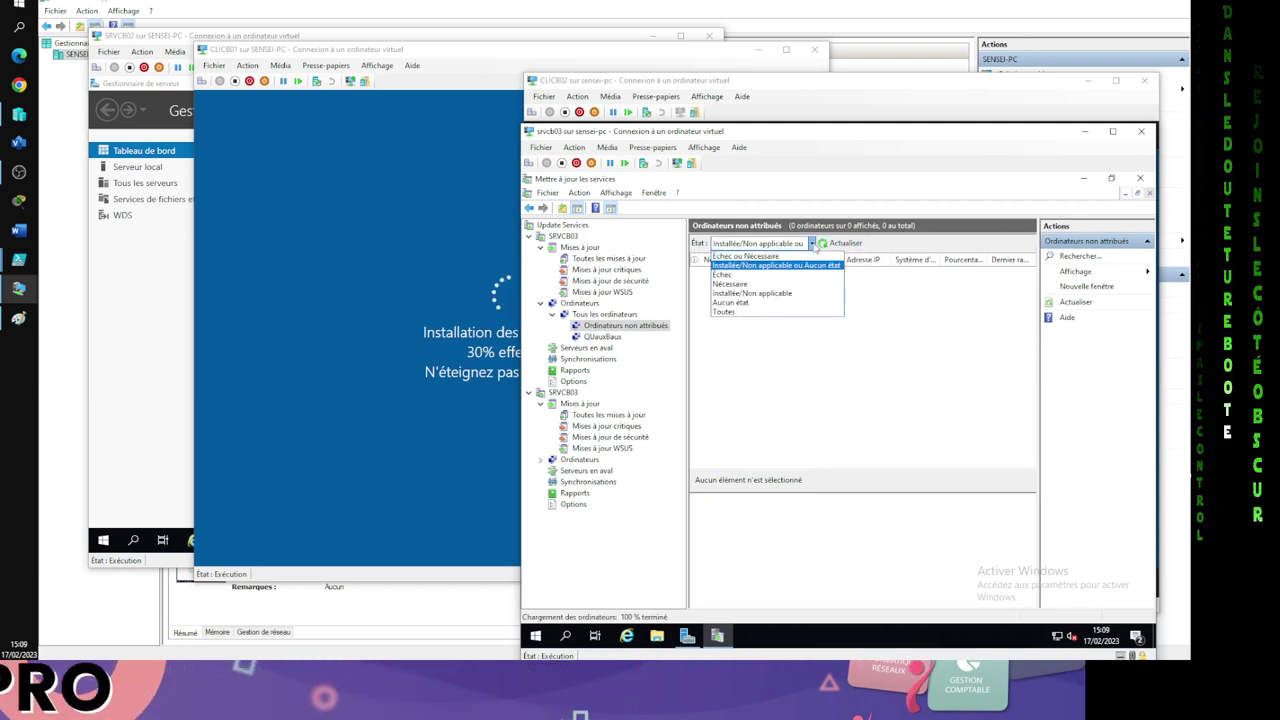
{"action": "left_click", "coordinate": [746, 317]}
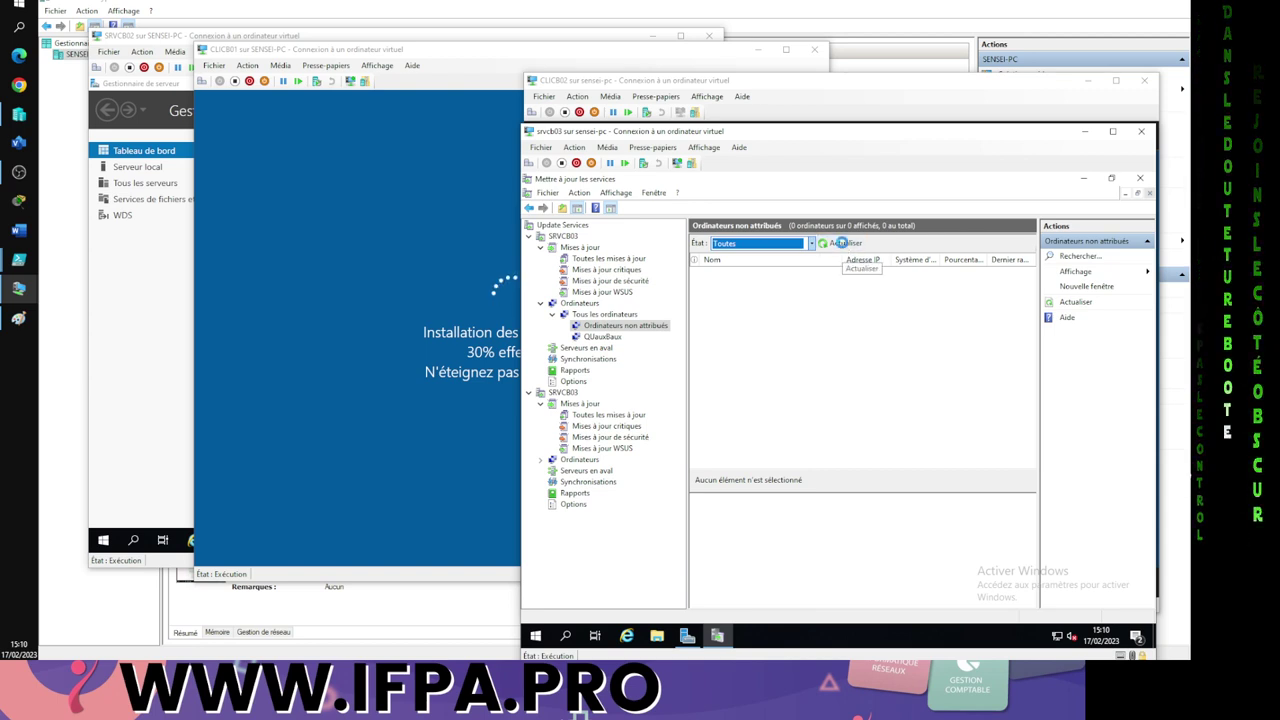
{"action": "left_click", "coordinate": [840, 243]}
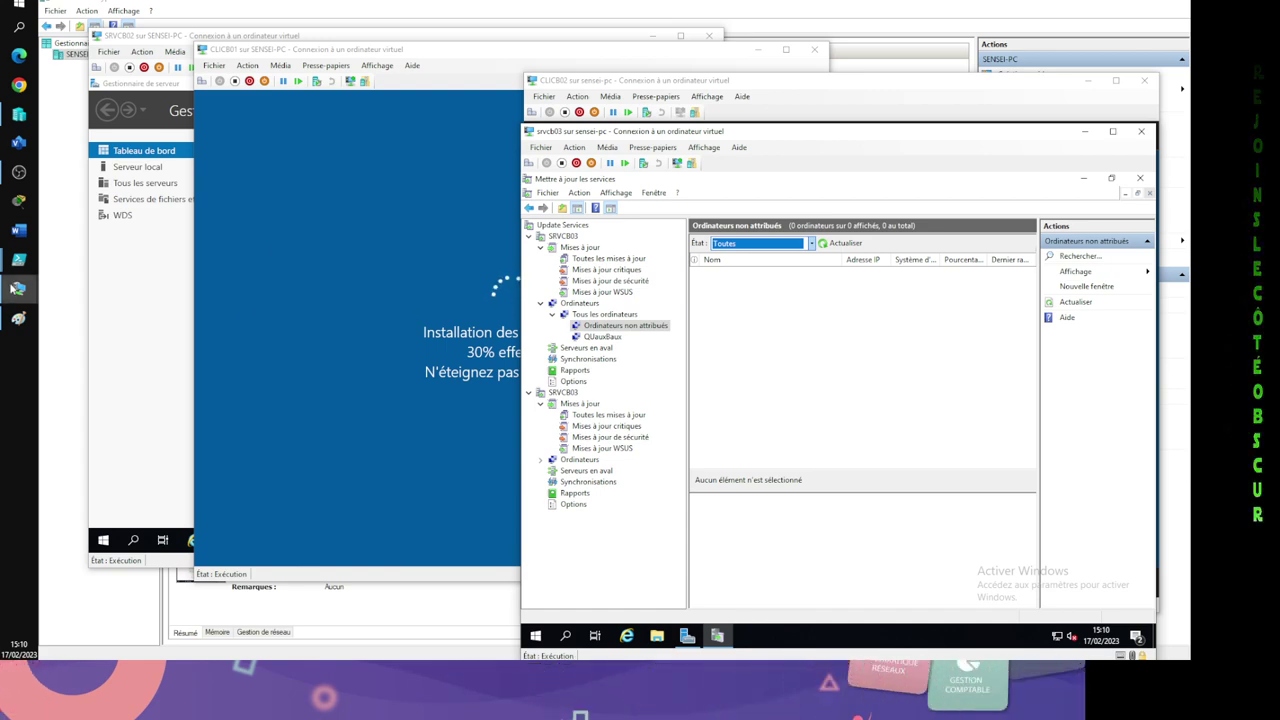
{"action": "mouse_move", "coordinate": [16, 293]}
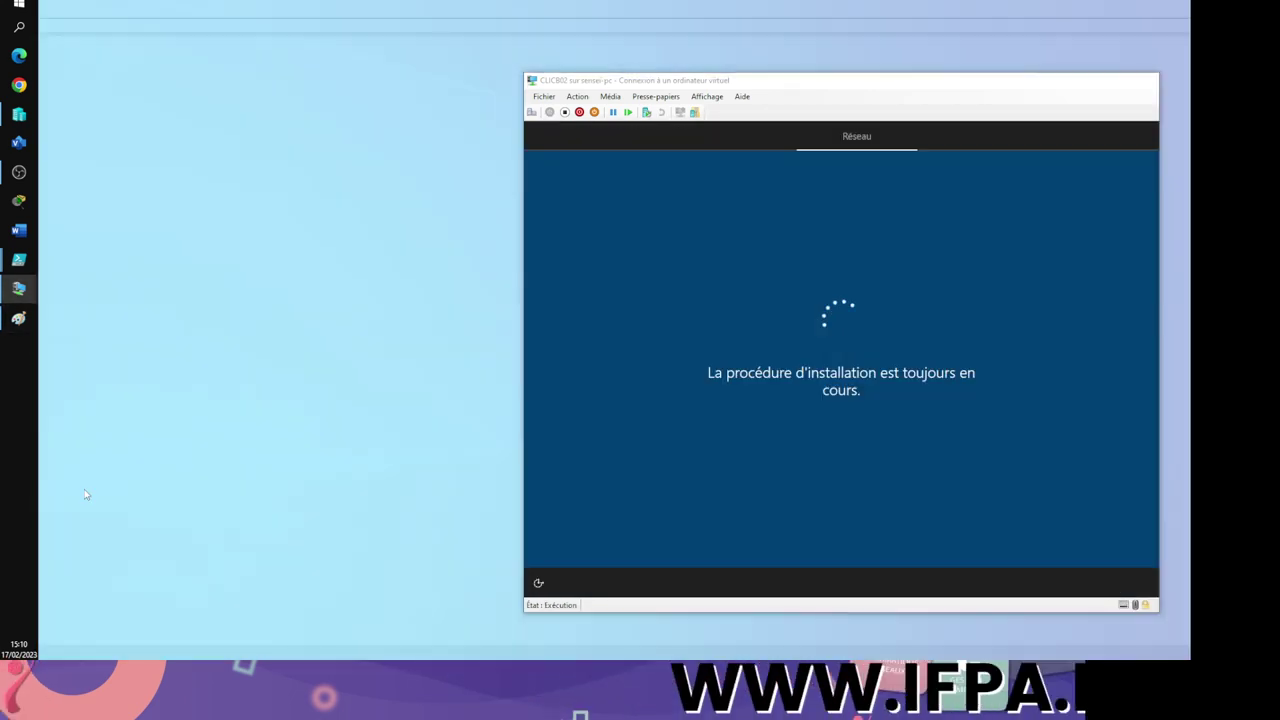
- Bring the CLICB02 client window forward while both clients restart
{"action": "left_click", "coordinate": [84, 489]}
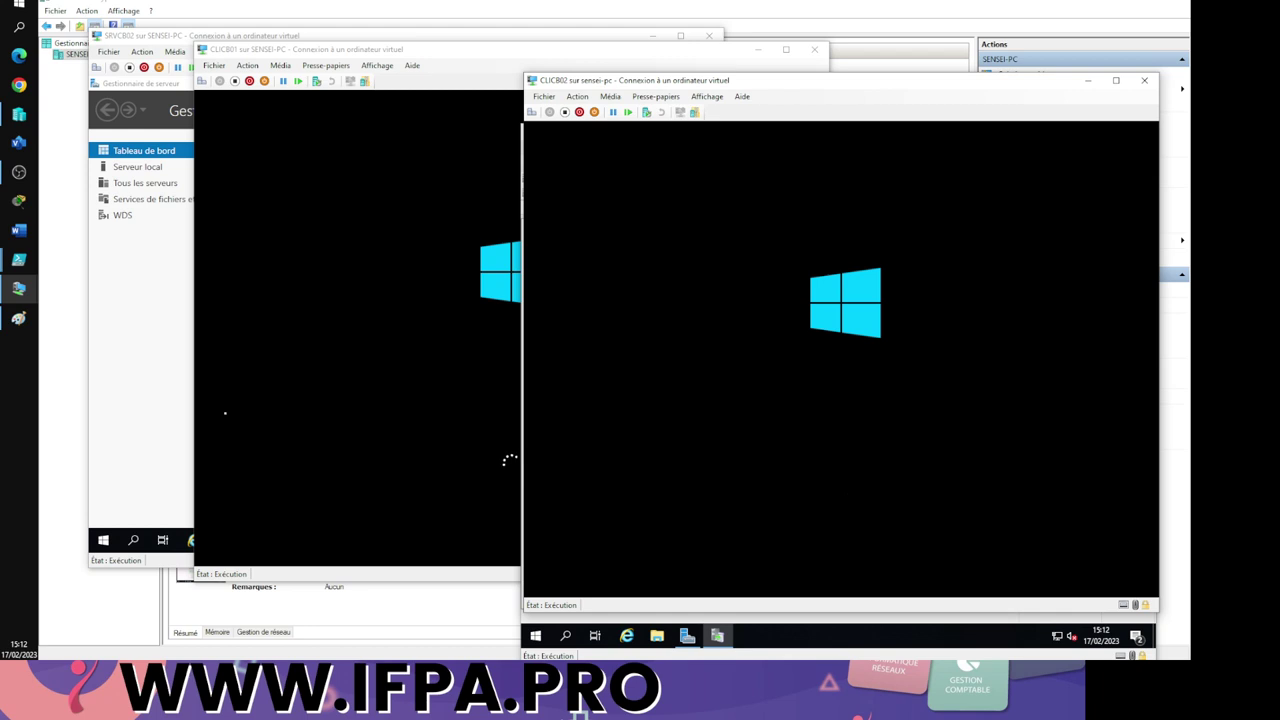
- Return to srvcb03 and refresh the unassigned computers list, which still shows 0 of 0
{"action": "left_click", "coordinate": [18, 288]}
{"action": "left_click", "coordinate": [93, 219]}
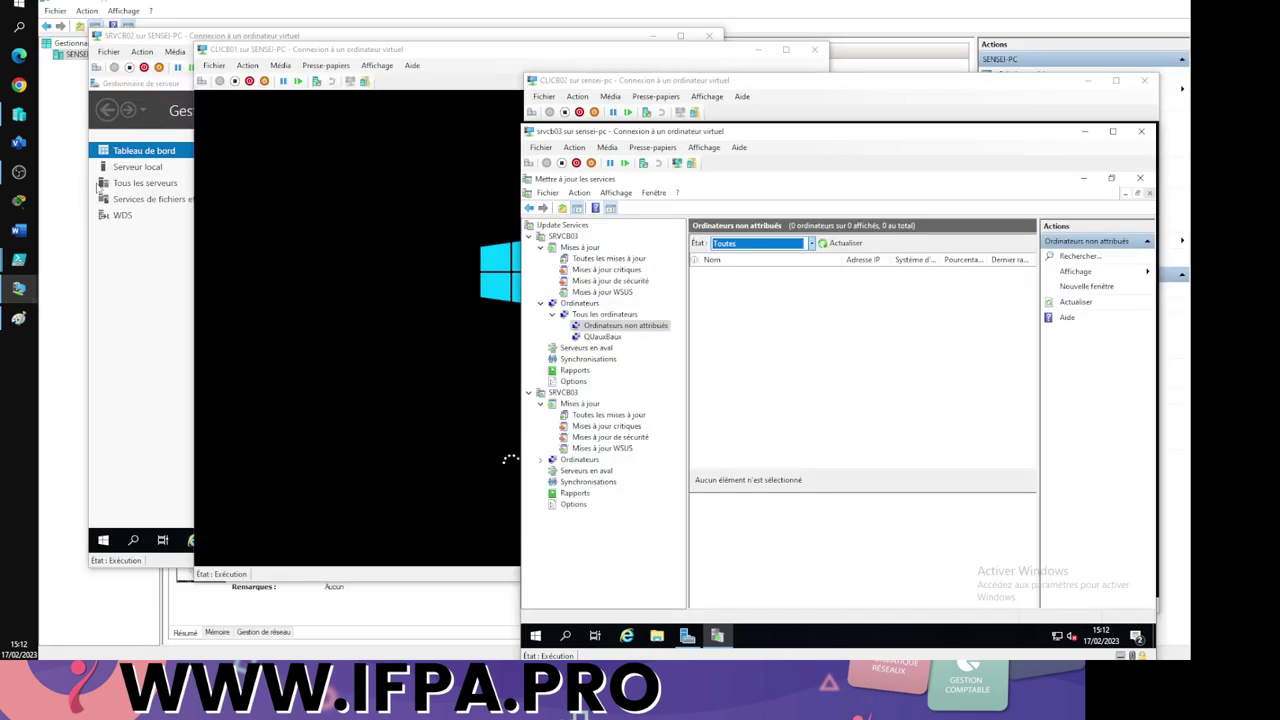
{"action": "left_click", "coordinate": [850, 245]}
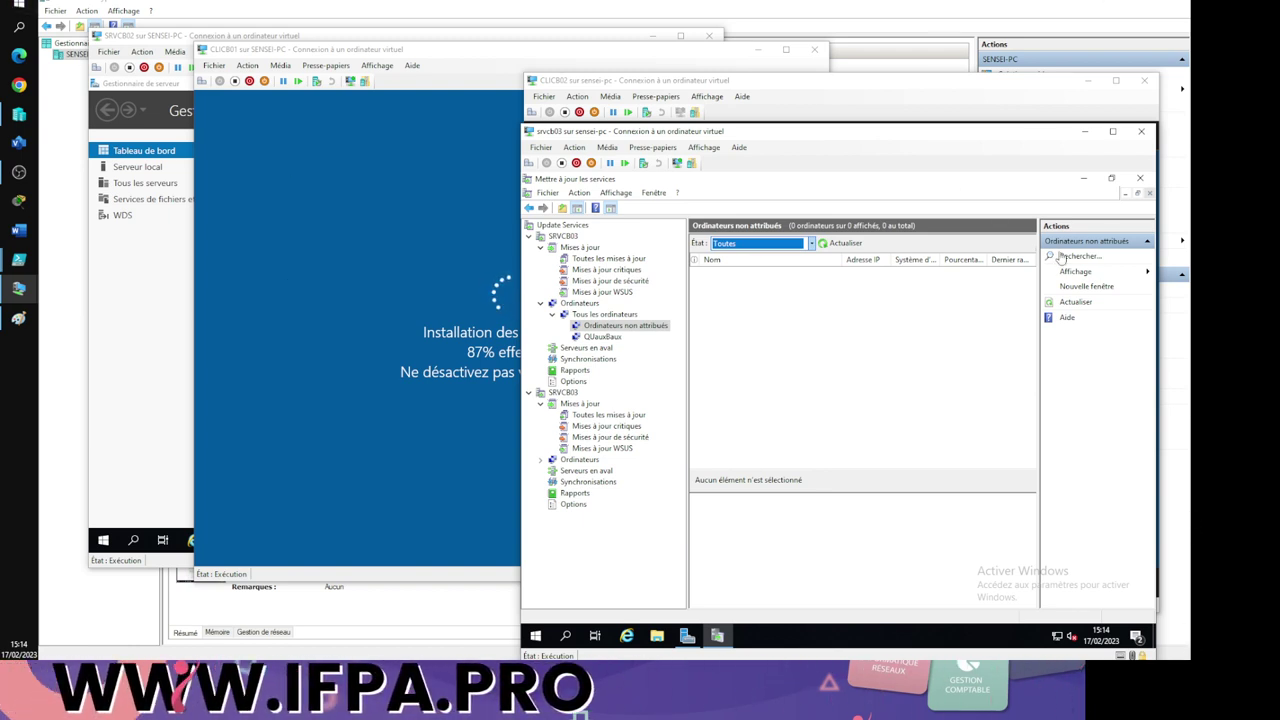
{"action": "left_click", "coordinate": [840, 243]}
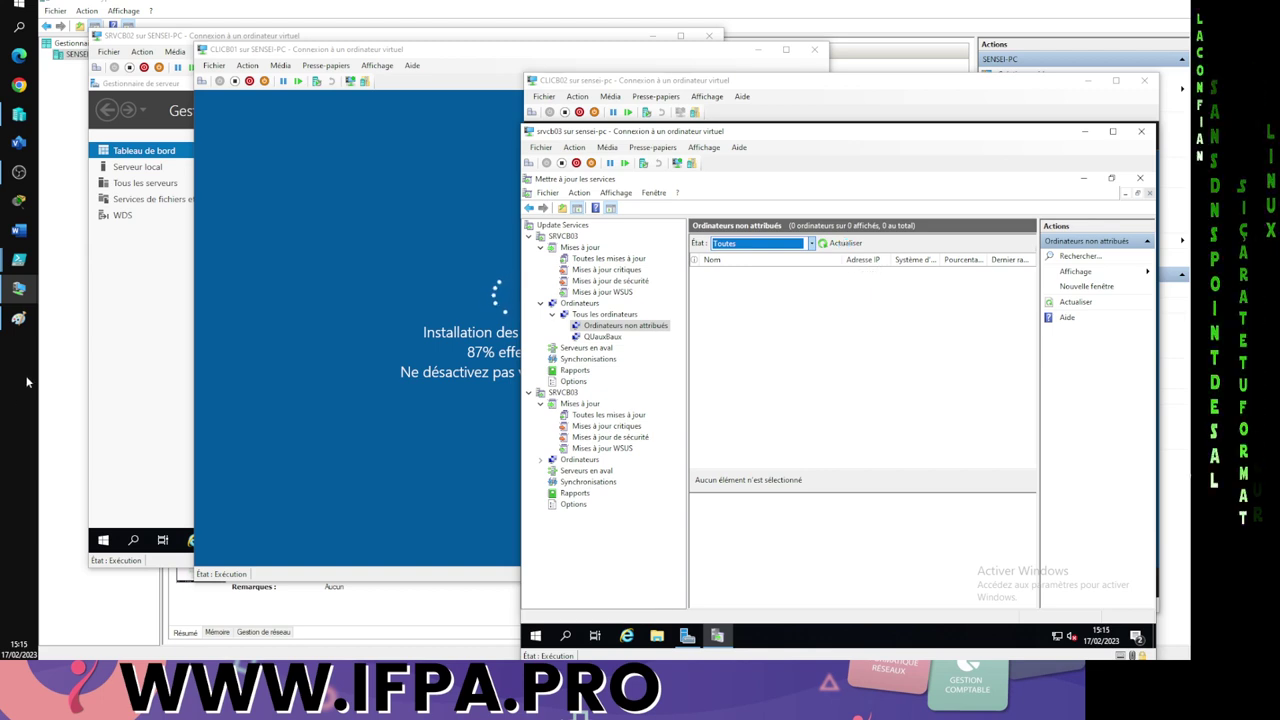
- On CLICB02, accept the Windows 10 licence and choose Configurer pour une organisation
{"action": "mouse_move", "coordinate": [18, 287]}
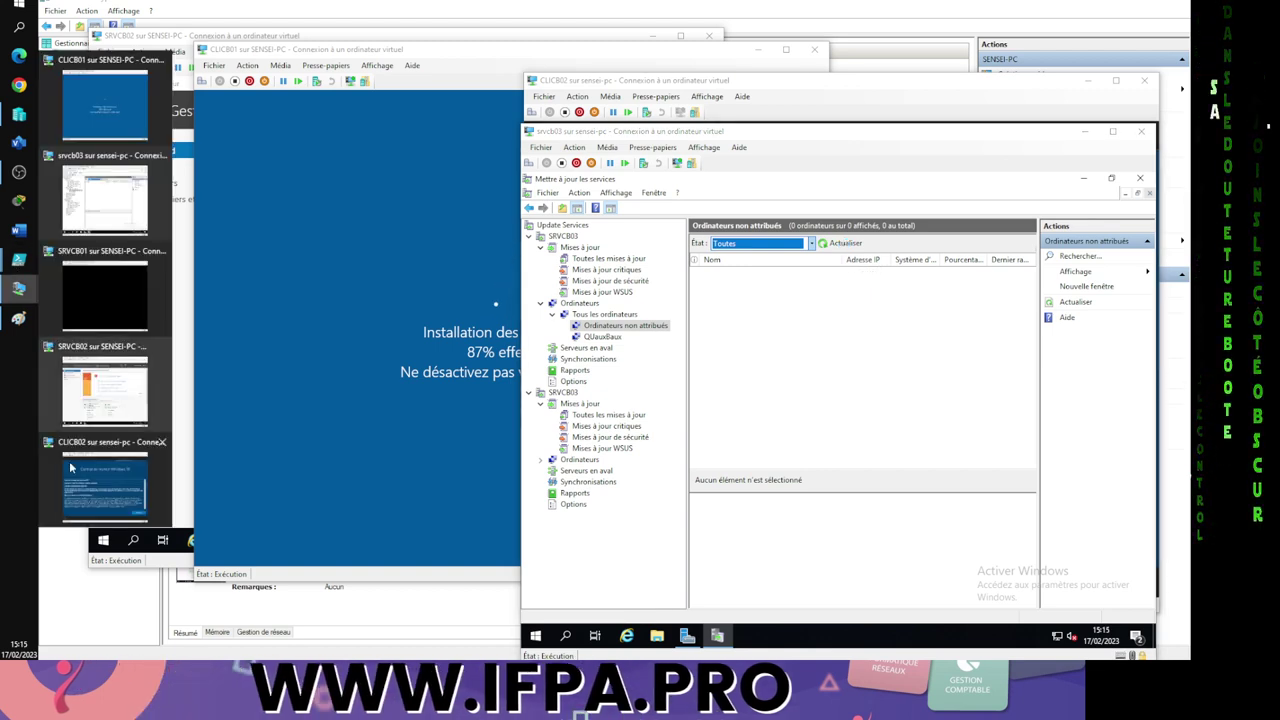
{"action": "left_click", "coordinate": [105, 488]}
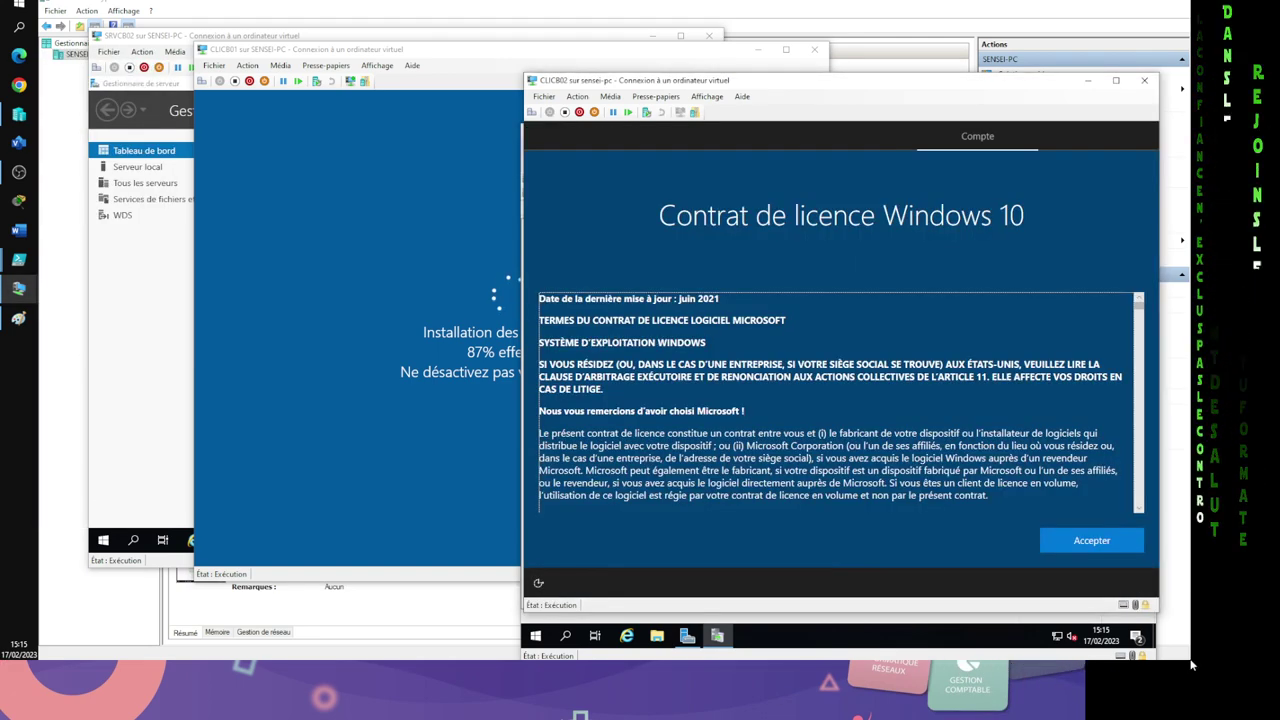
{"action": "left_click", "coordinate": [1091, 547]}
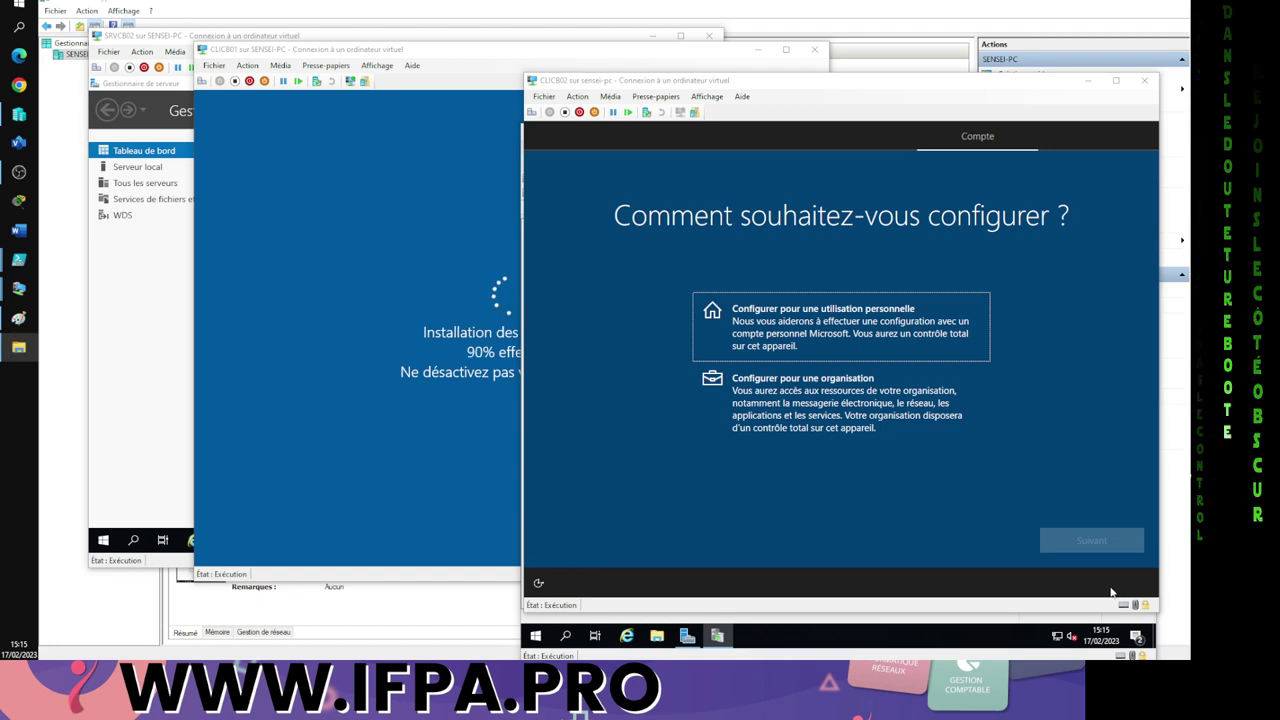
{"action": "left_click", "coordinate": [818, 400]}
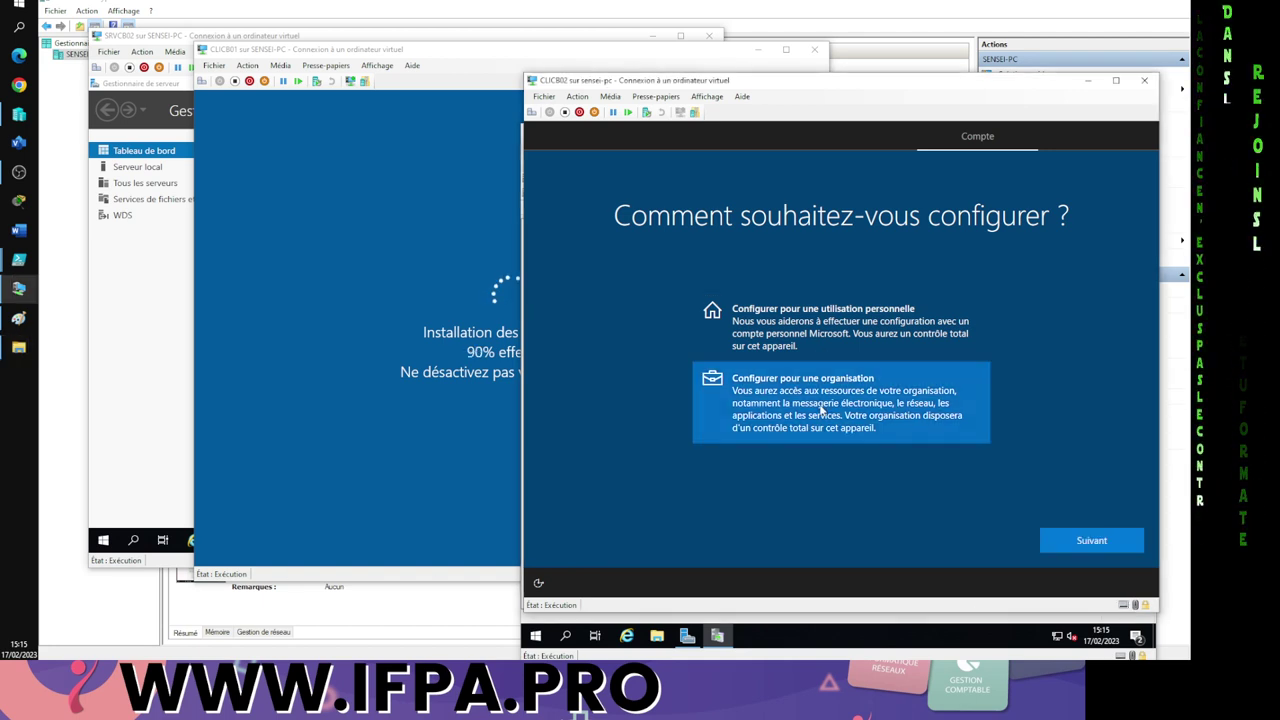
{"action": "left_click", "coordinate": [1093, 540]}
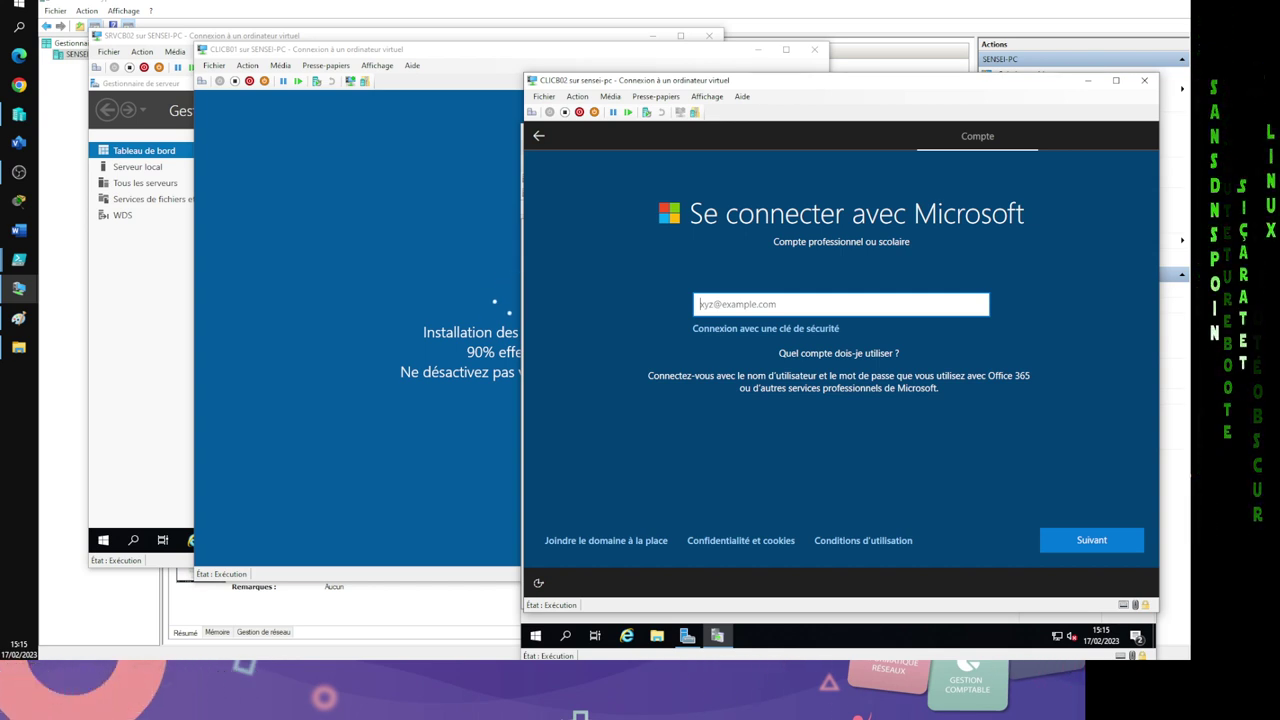
- Choose domain join instead of online sign-in, name the local user 'User' and confirm its password
{"action": "left_click", "coordinate": [606, 540]}
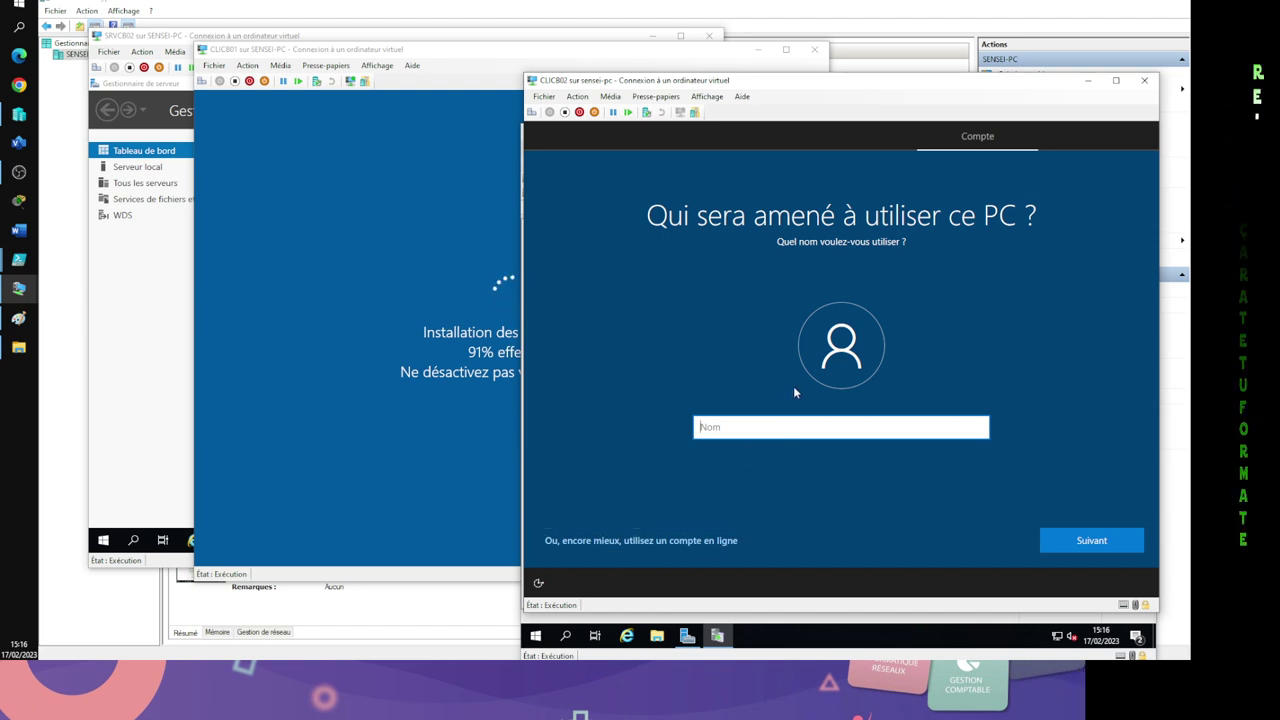
{"action": "type", "text": "User"}
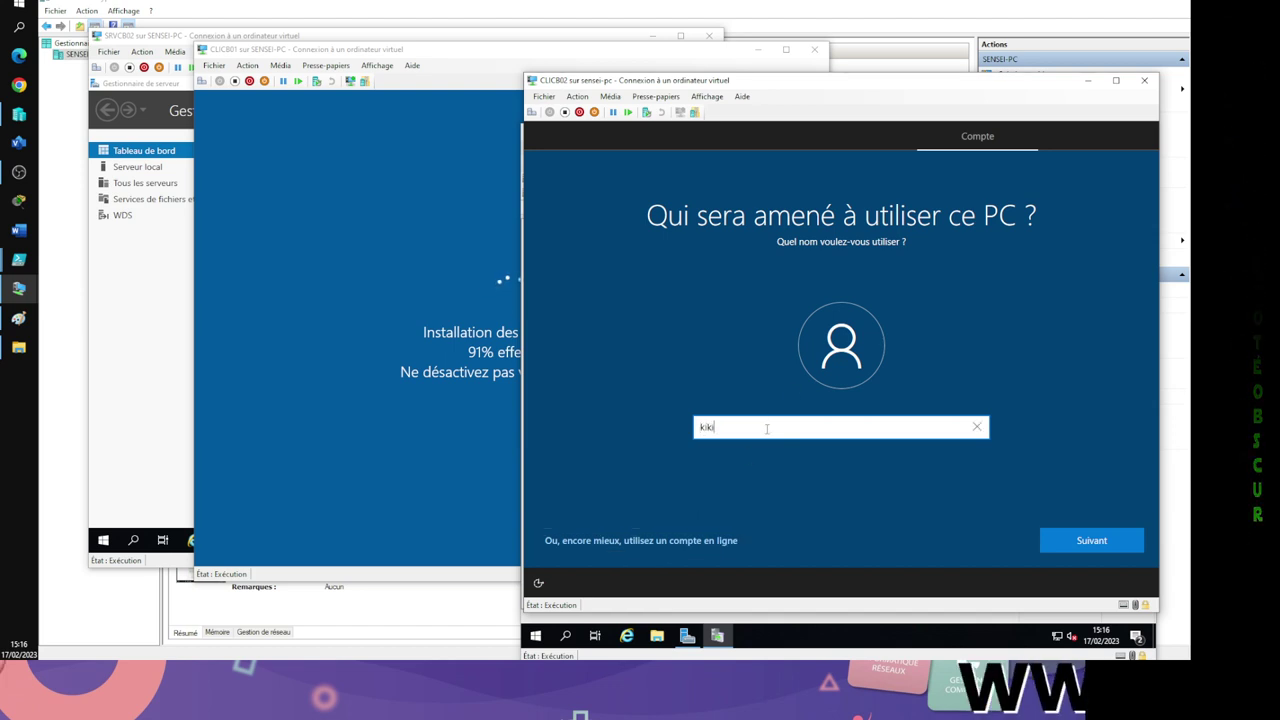
{"action": "key", "text": "Return"}
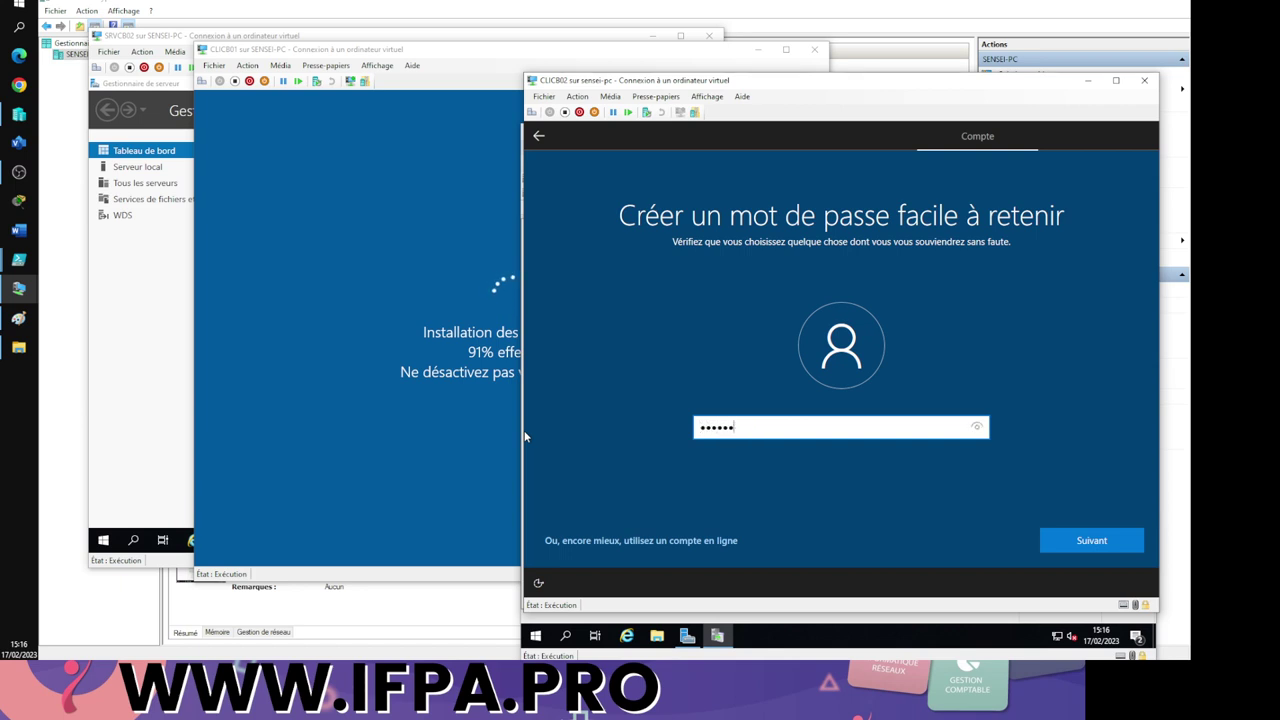
{"action": "key", "text": "Return"}
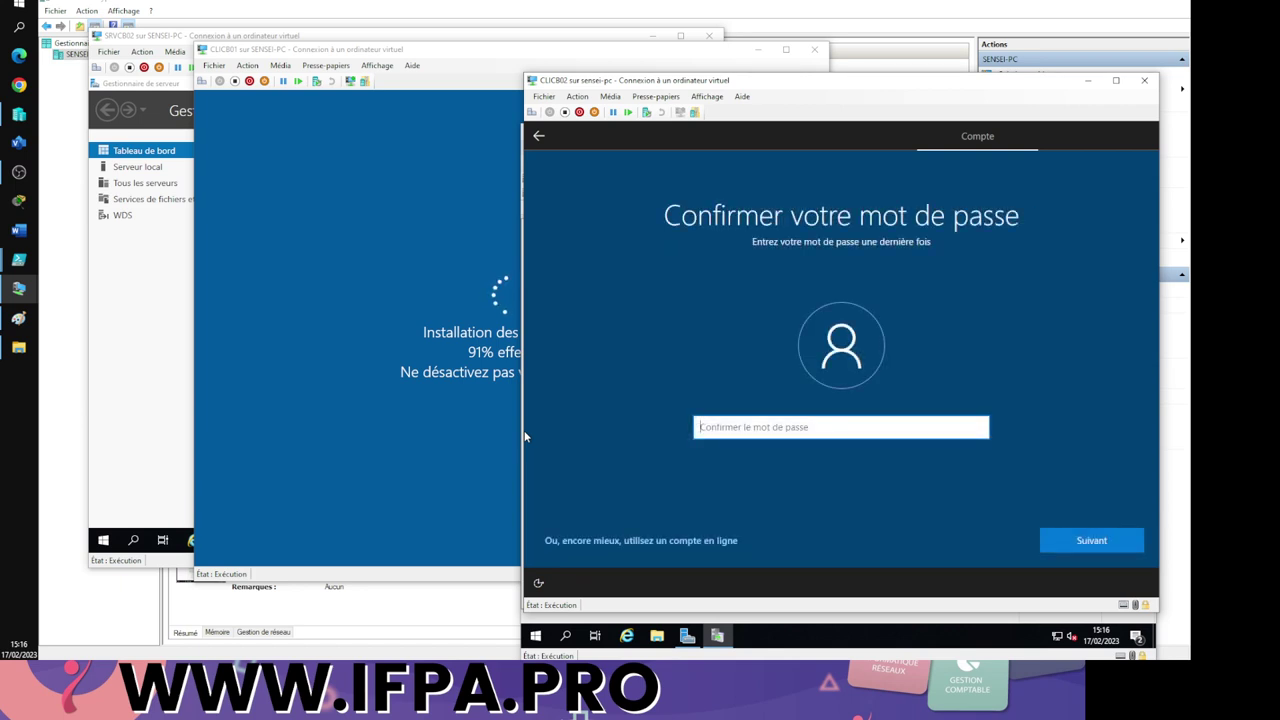
{"action": "type", "text": "•••••••"}
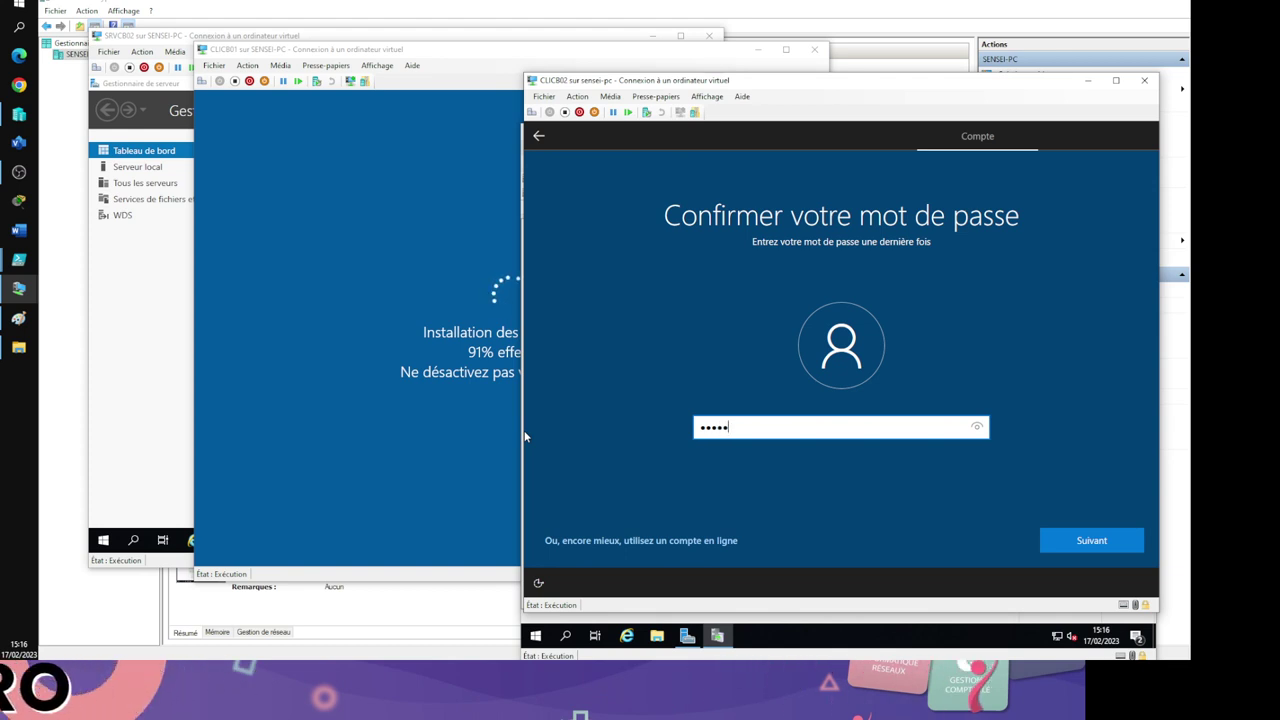
{"action": "type", "text": "•"}
{"action": "key", "text": "Return"}
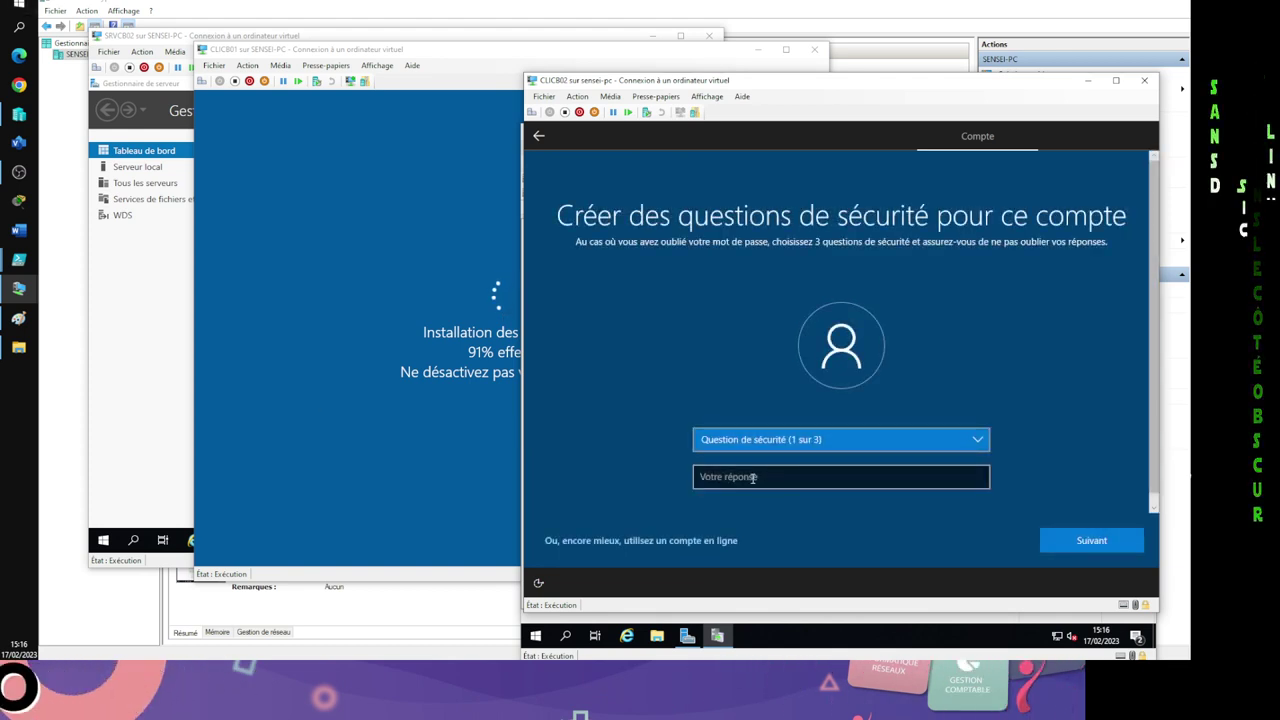
- Pick the security questions, including birth city and childhood nickname, answering each with '1'
{"action": "key", "text": "Down"}
{"action": "key", "text": "Tab"}
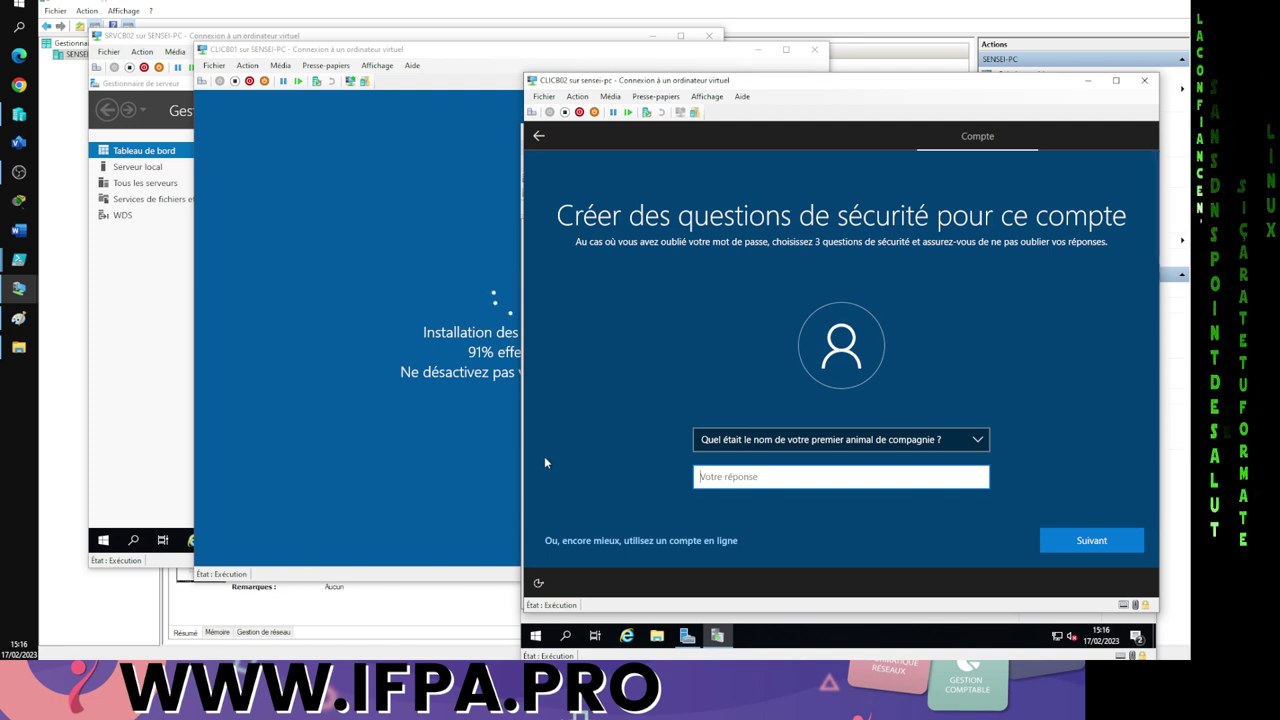
{"action": "type", "text": "1"}
{"action": "key", "text": "Return"}
{"action": "key", "text": "Down"}
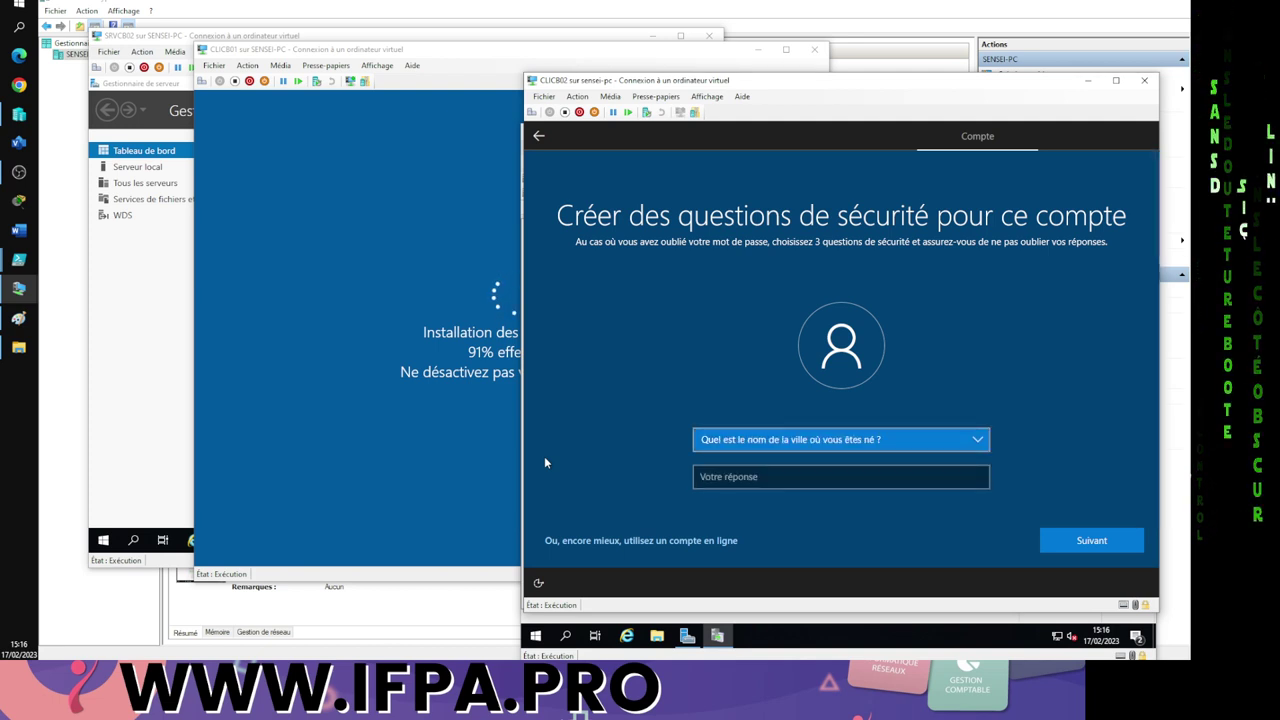
{"action": "key", "text": "Tab"}
{"action": "key", "text": "shift+Tab"}
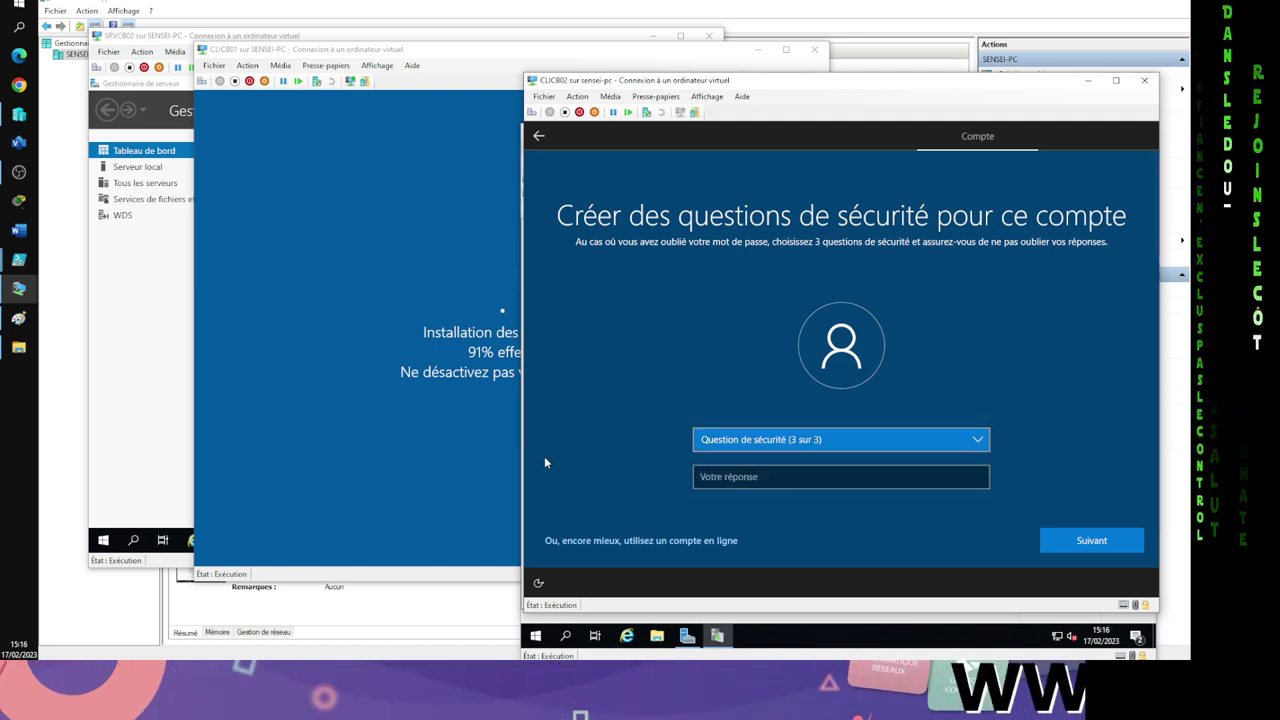
{"action": "key", "text": "Down"}
{"action": "key", "text": "Tab"}
{"action": "type", "text": "1"}
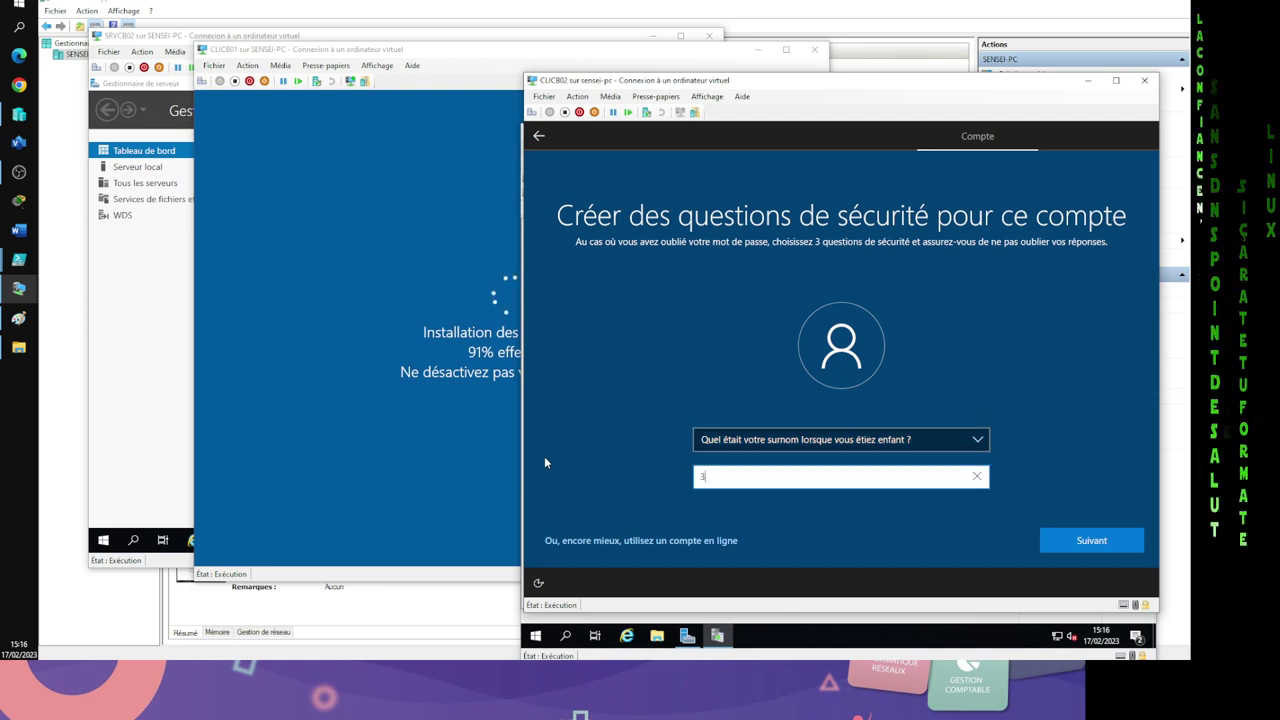
{"action": "key", "text": "Return"}
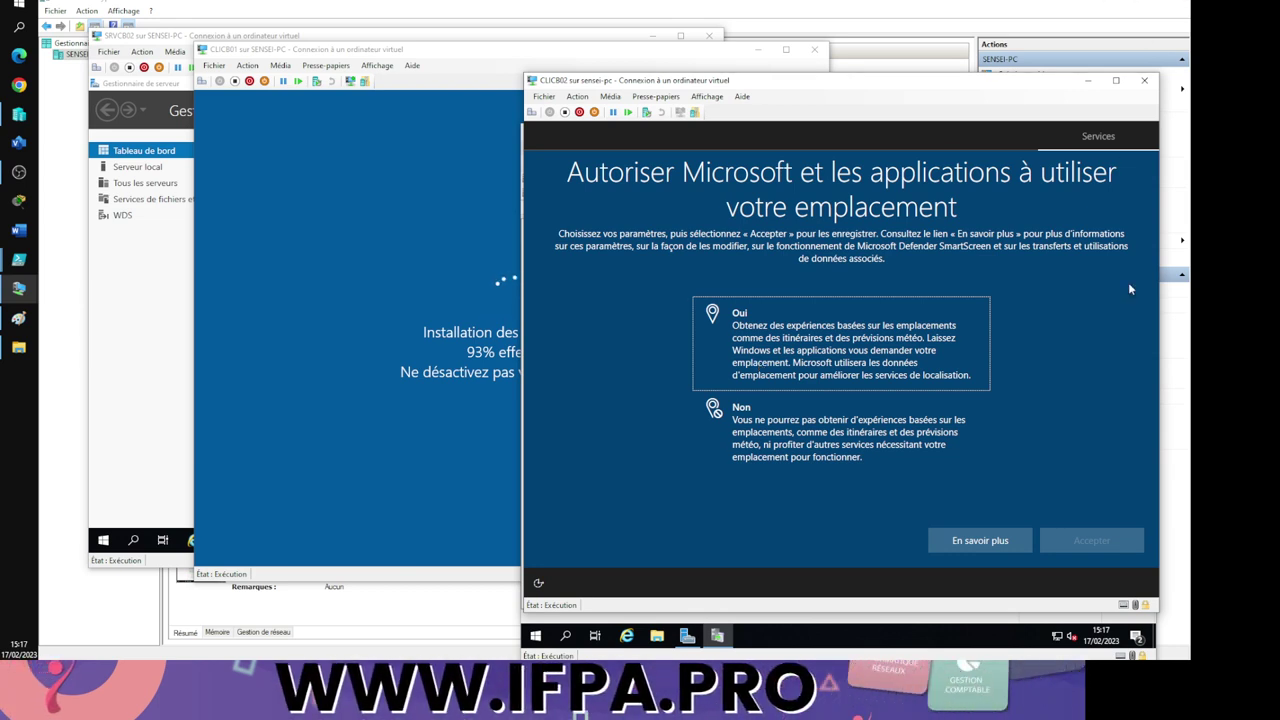
- Decline location access and Localiser mon appareil, and send only required diagnostic data
{"action": "left_click", "coordinate": [812, 437]}
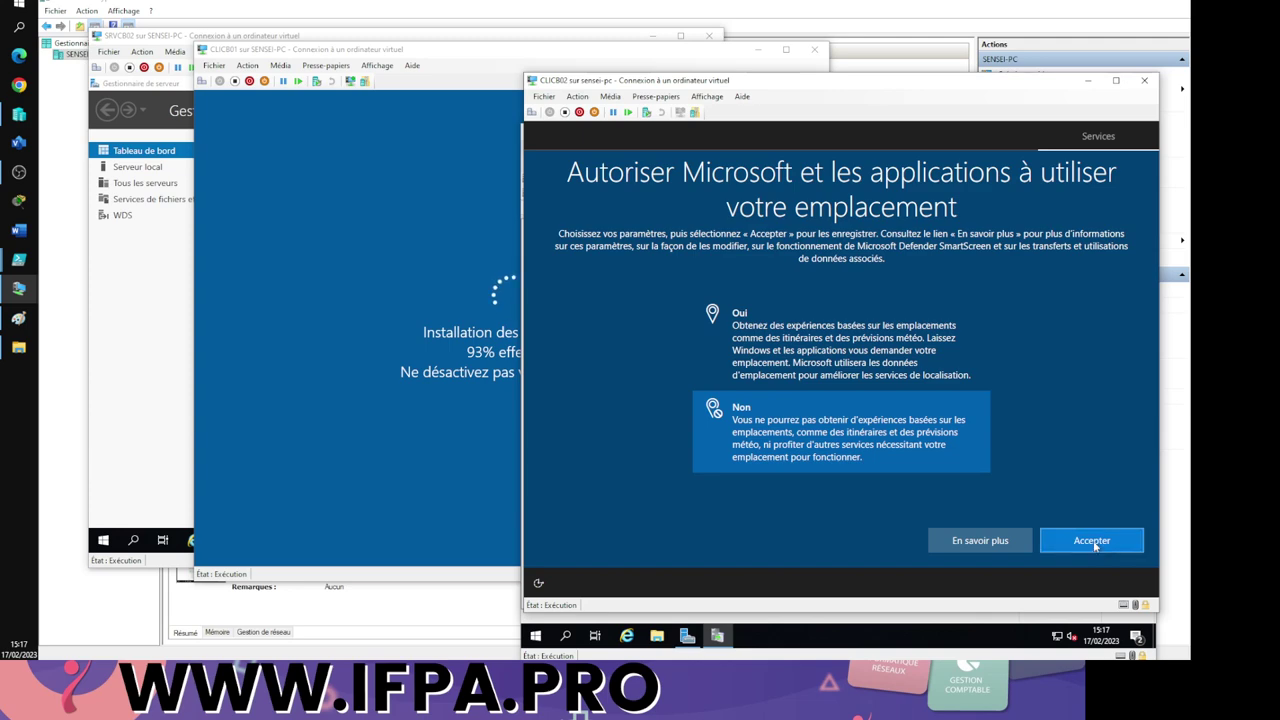
{"action": "left_click", "coordinate": [1090, 540]}
{"action": "left_click", "coordinate": [773, 422]}
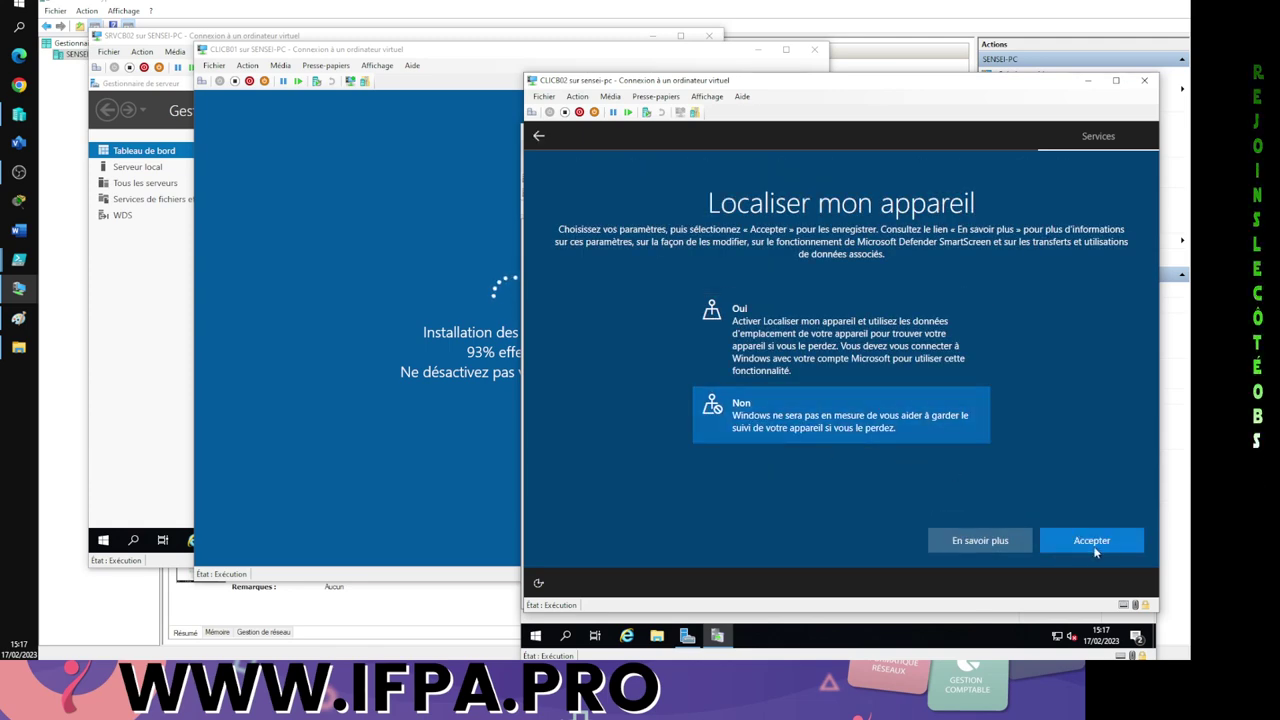
{"action": "left_click", "coordinate": [1094, 549]}
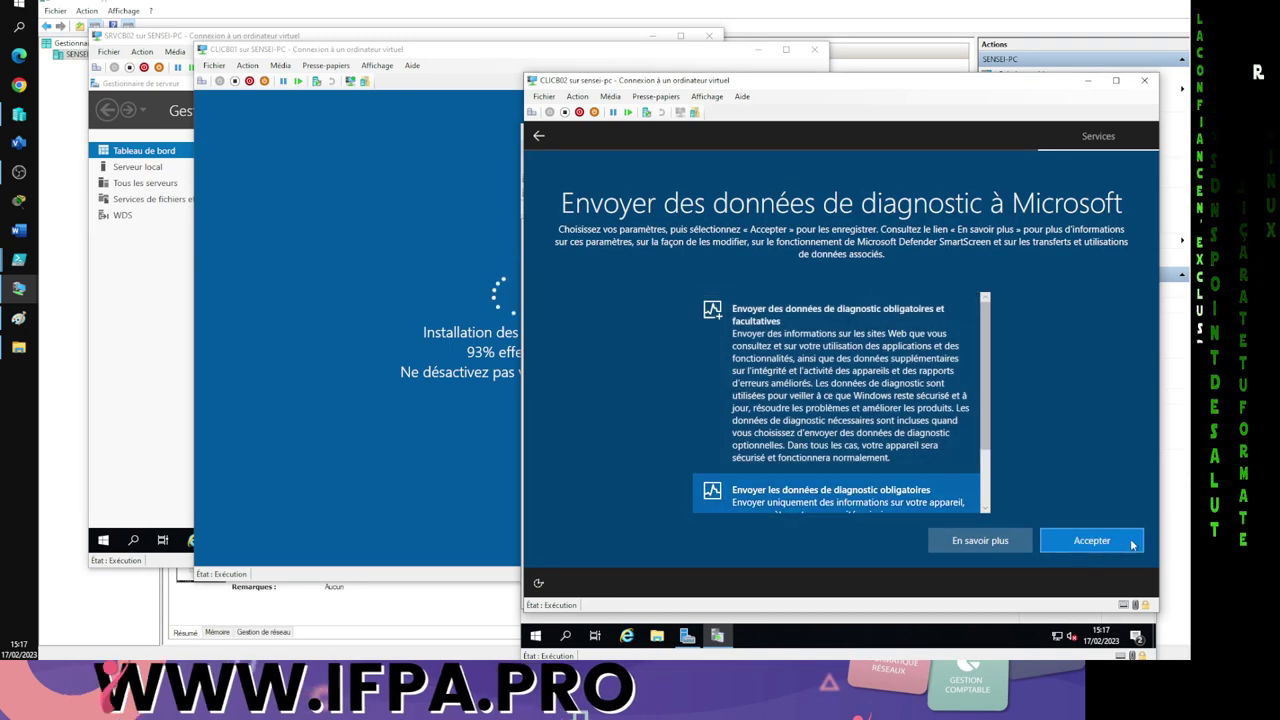
{"action": "left_click", "coordinate": [1114, 537]}
- Decline handwriting improvement, personalised experiences and advertising ID, skip personalisation and postpone Cortana
{"action": "left_click", "coordinate": [870, 455]}
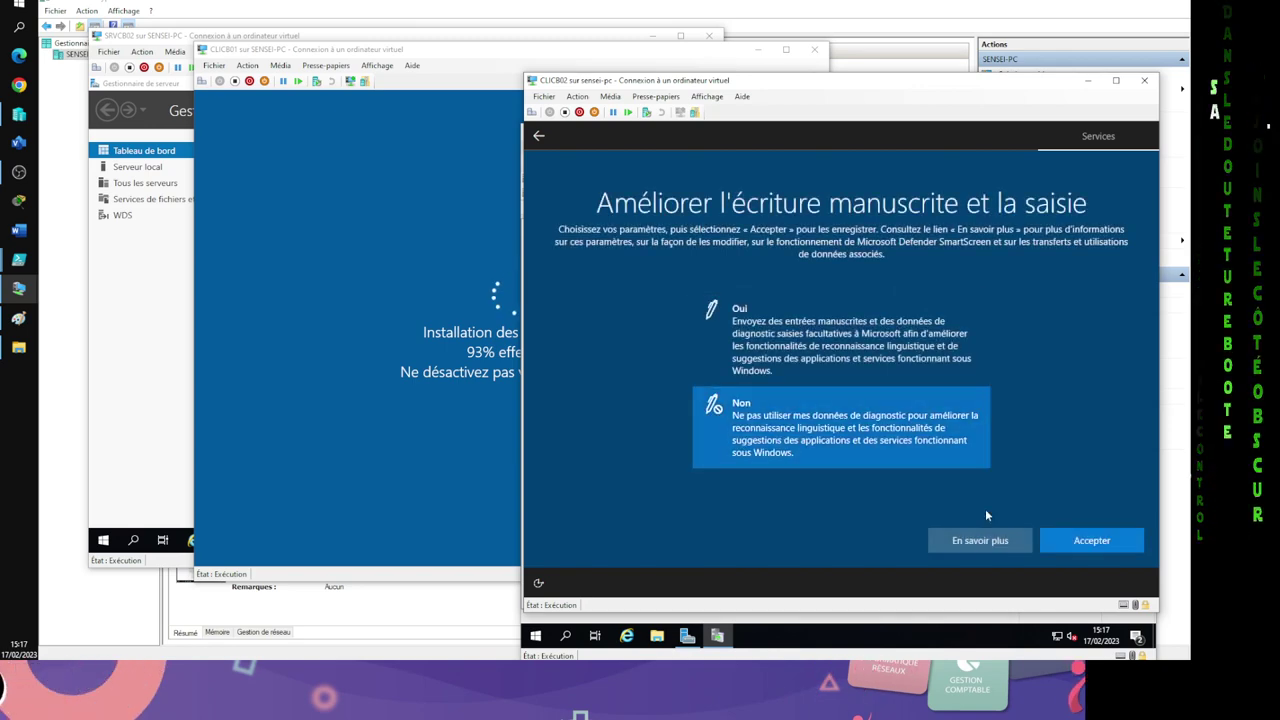
{"action": "left_click", "coordinate": [1104, 549]}
{"action": "left_click", "coordinate": [863, 435]}
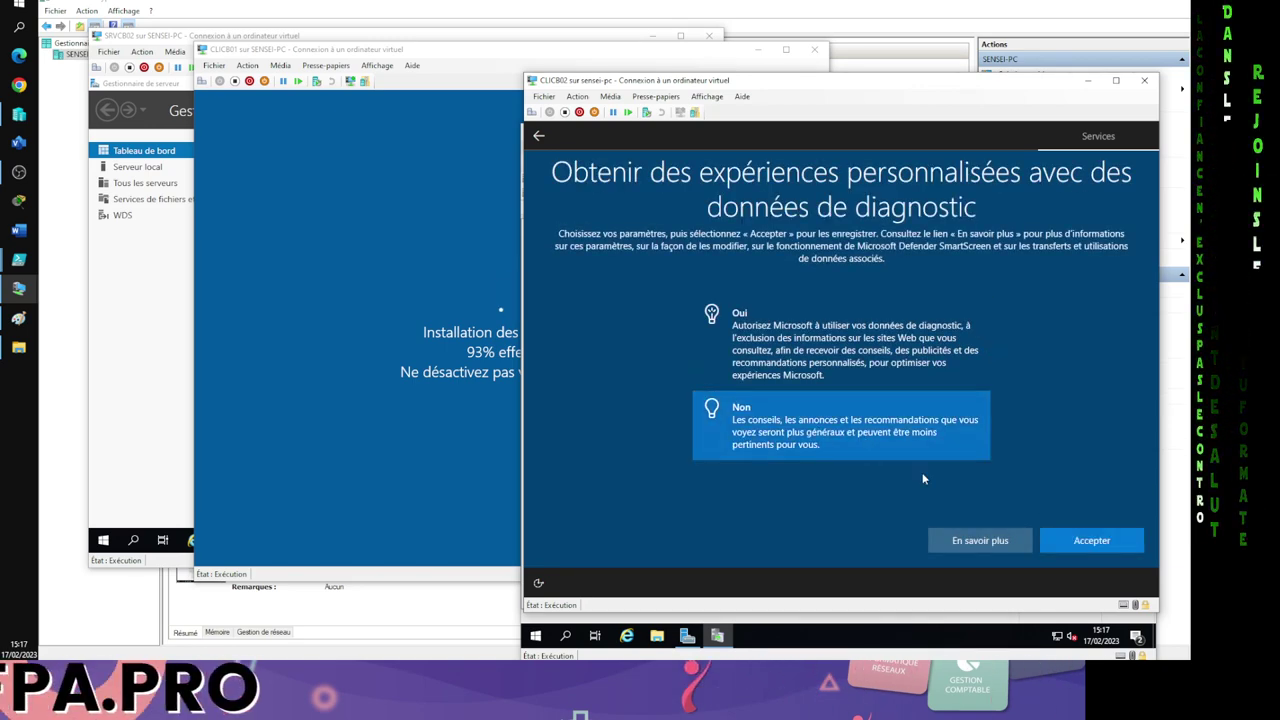
{"action": "left_click", "coordinate": [1080, 543]}
{"action": "left_click", "coordinate": [880, 415]}
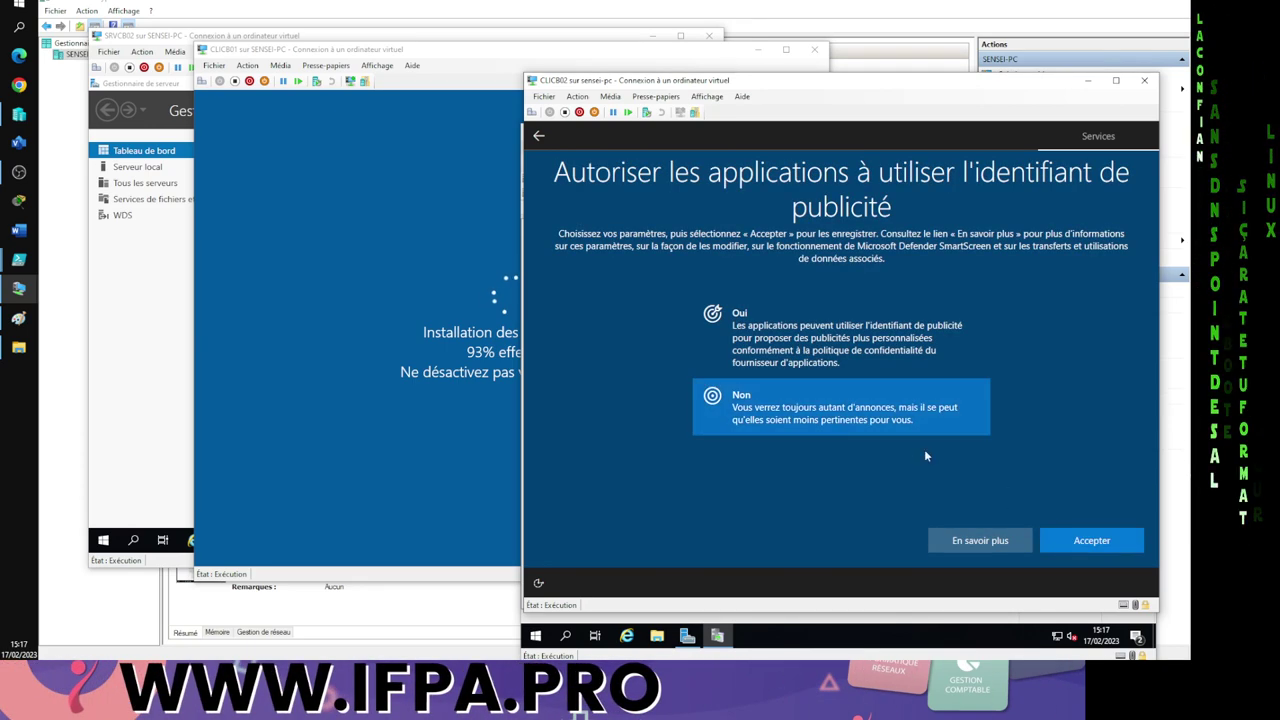
{"action": "left_click", "coordinate": [1100, 542]}
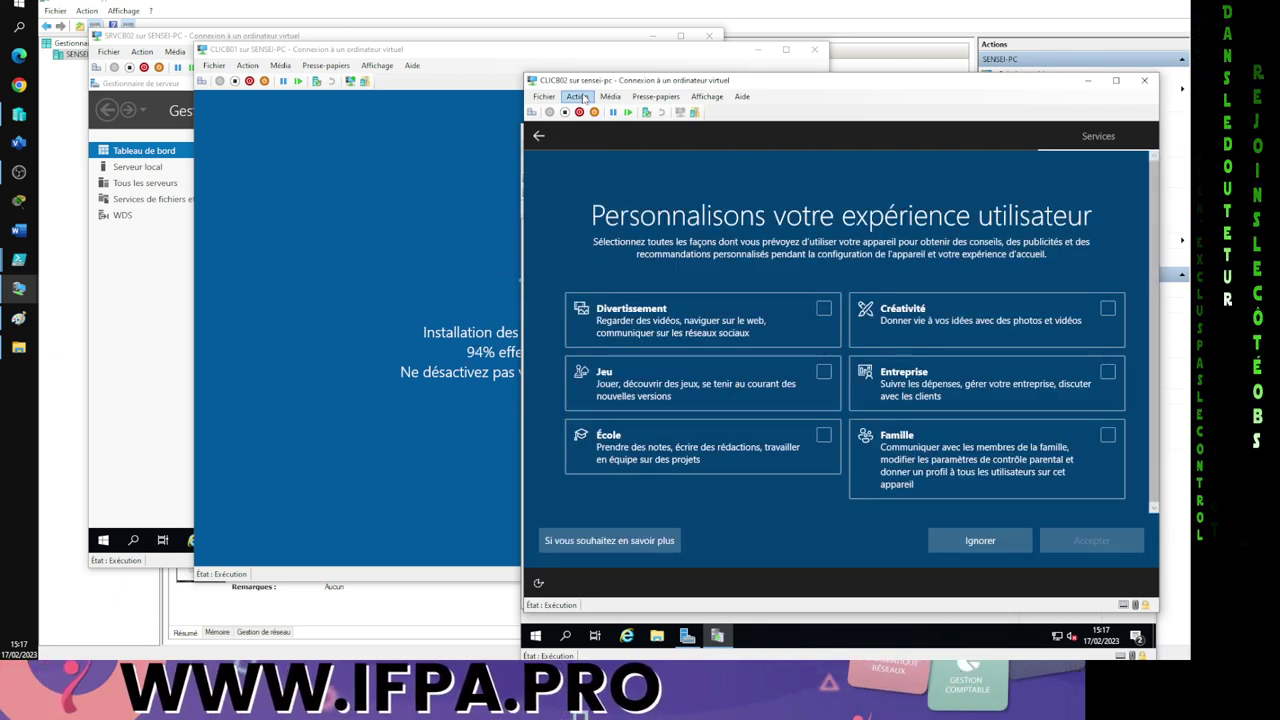
{"action": "left_click", "coordinate": [1012, 541]}
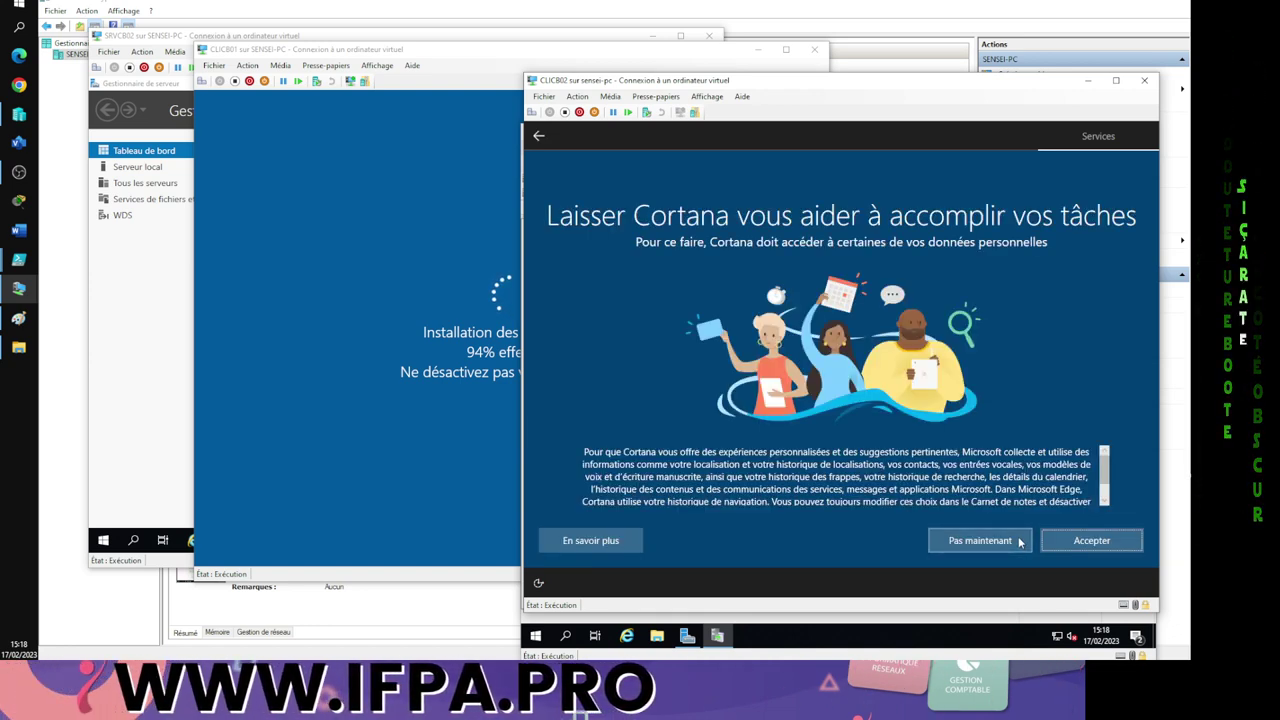
{"action": "left_click", "coordinate": [1016, 541]}
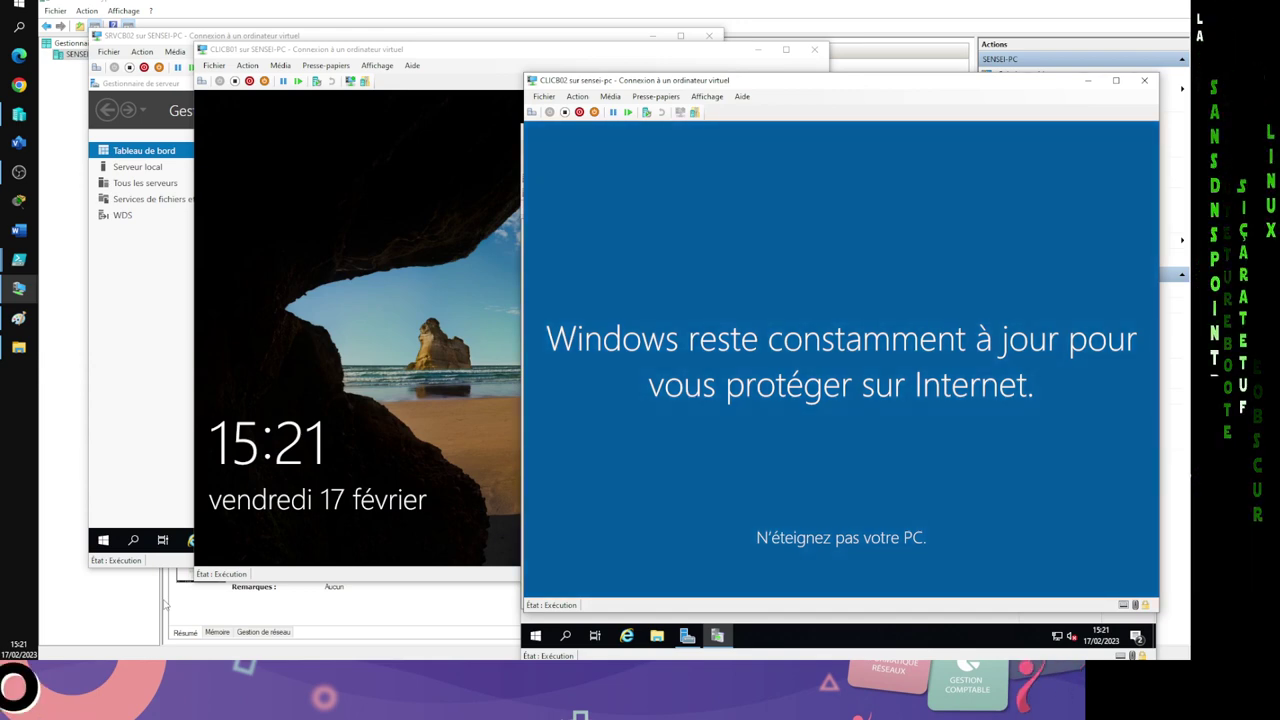
- Sign in to CLICB01 as the domain administrator and connect to the CLICB02 session
{"action": "left_click", "coordinate": [390, 368]}
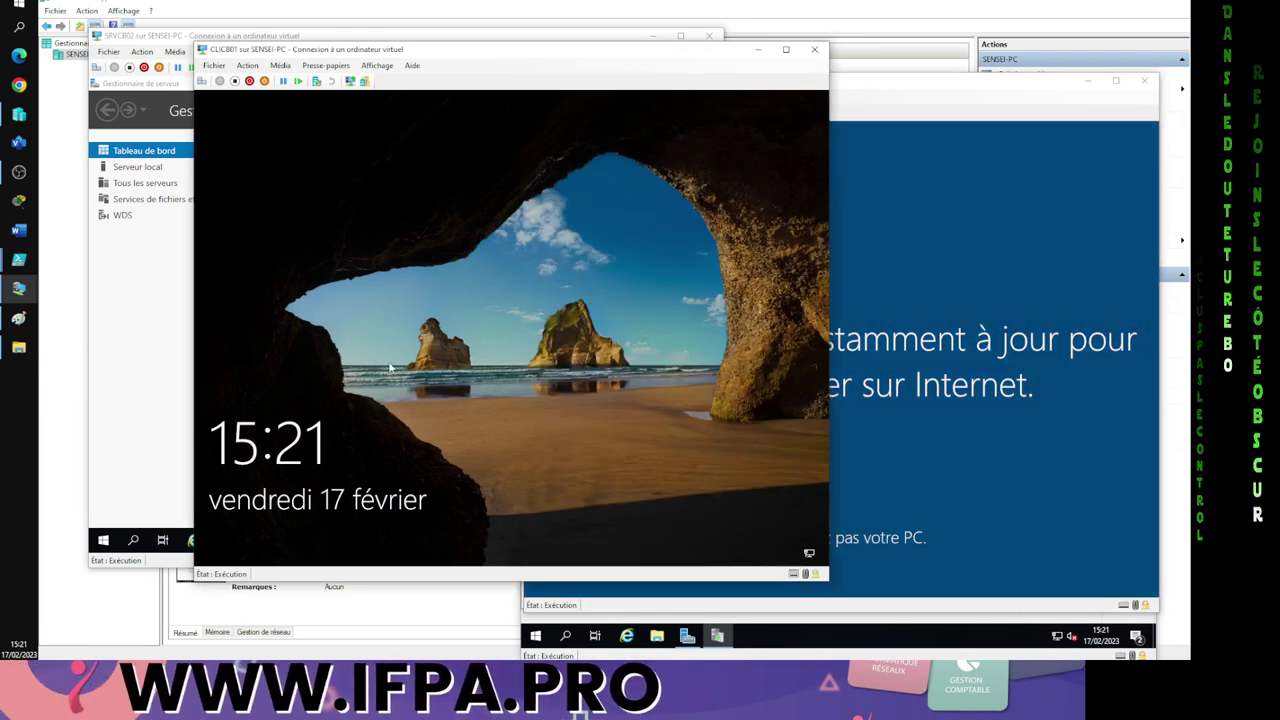
{"action": "left_click", "coordinate": [365, 420]}
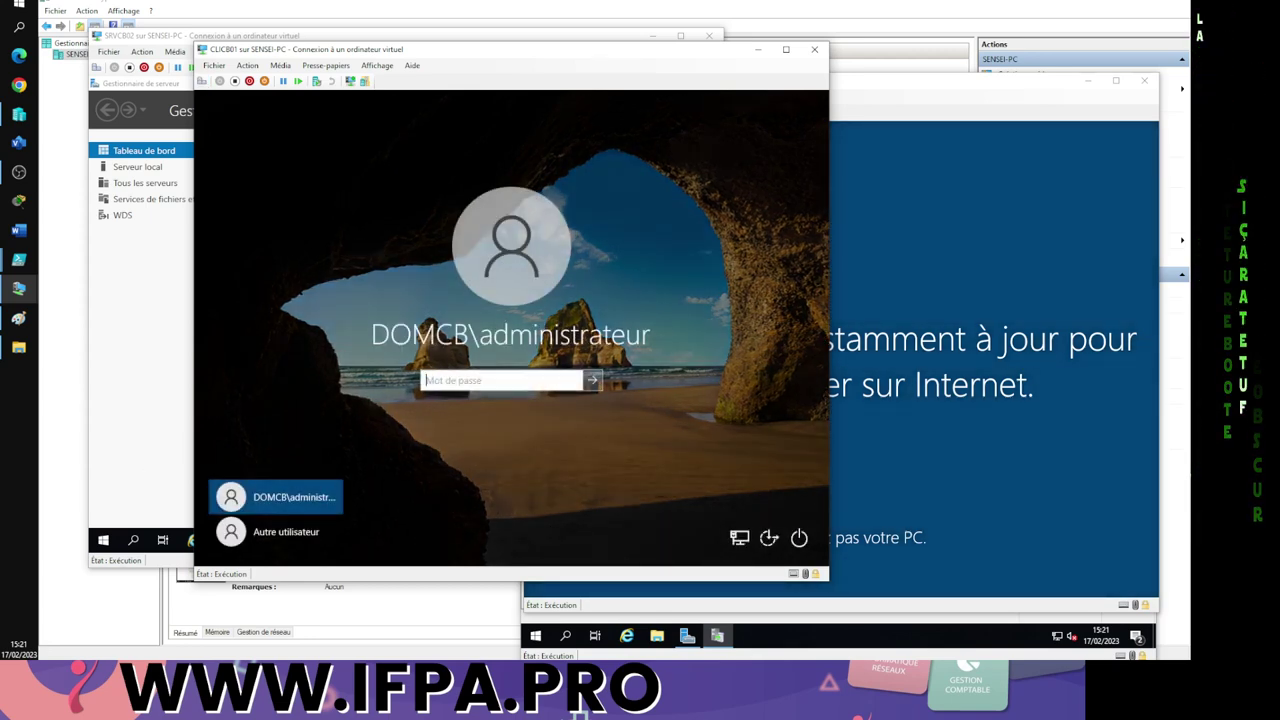
{"action": "type", "text": "*******"}
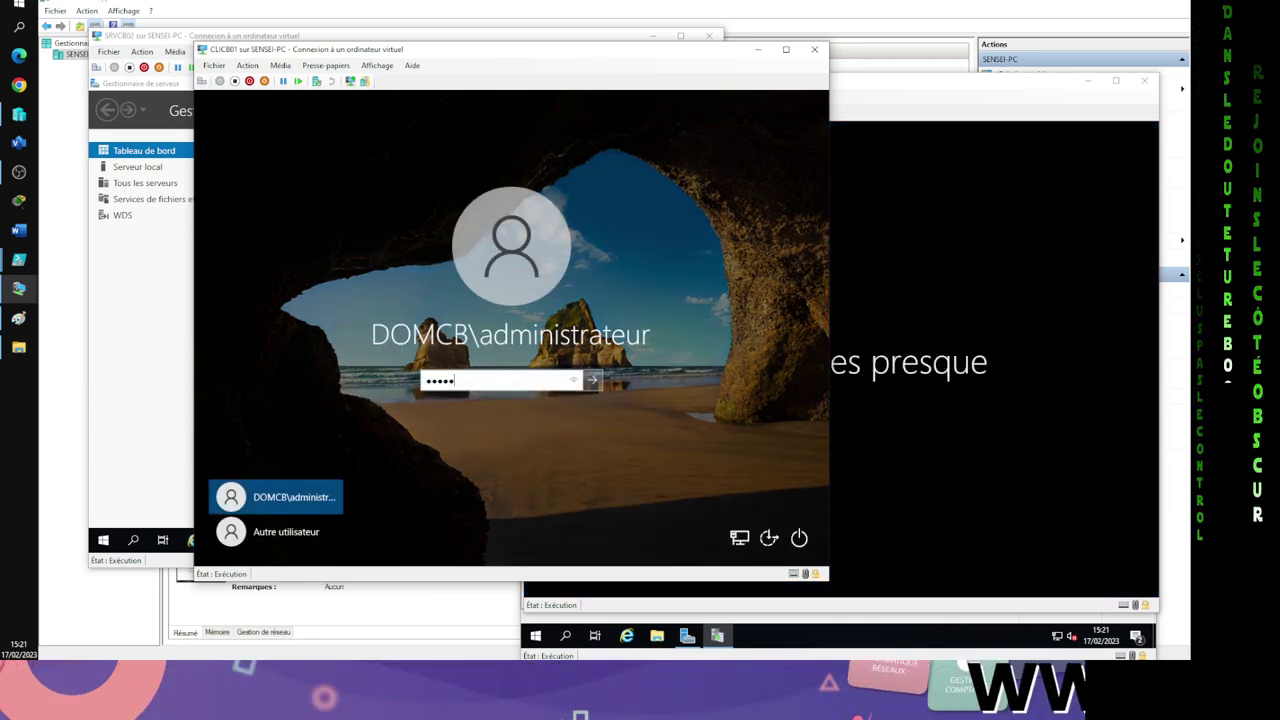
{"action": "key", "text": "Return"}
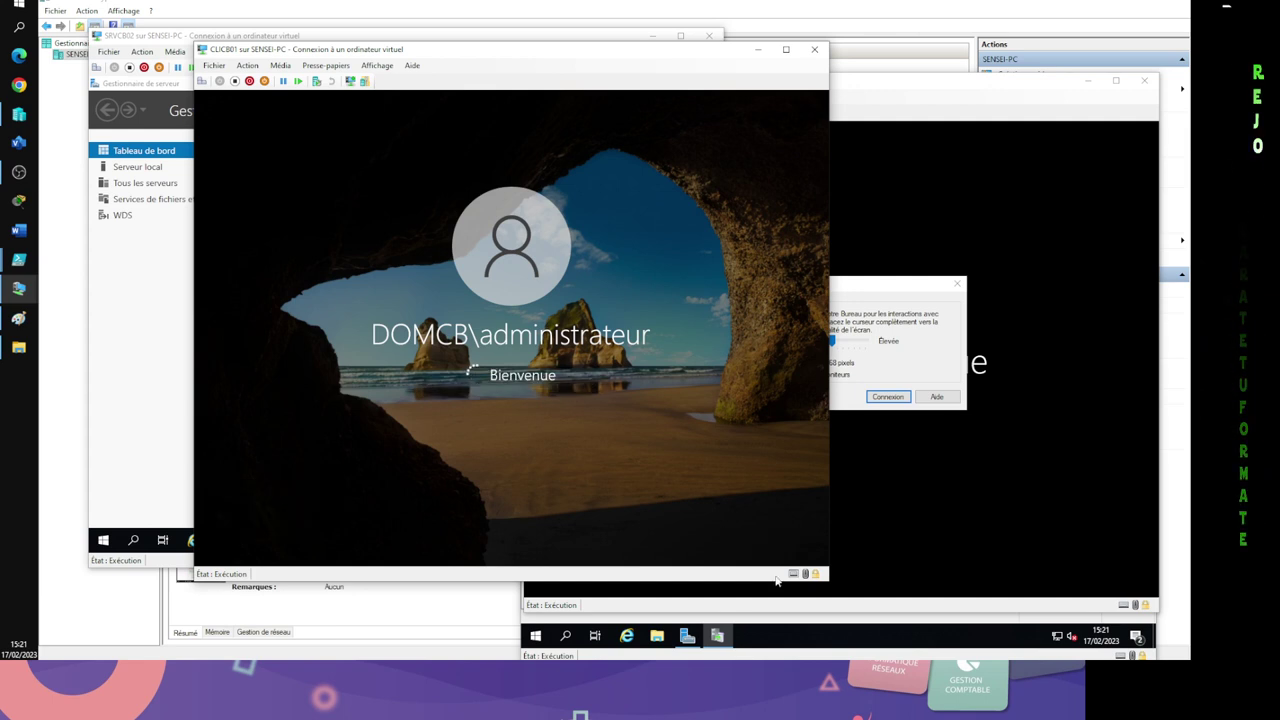
{"action": "left_click", "coordinate": [900, 190]}
{"action": "left_click", "coordinate": [955, 363]}
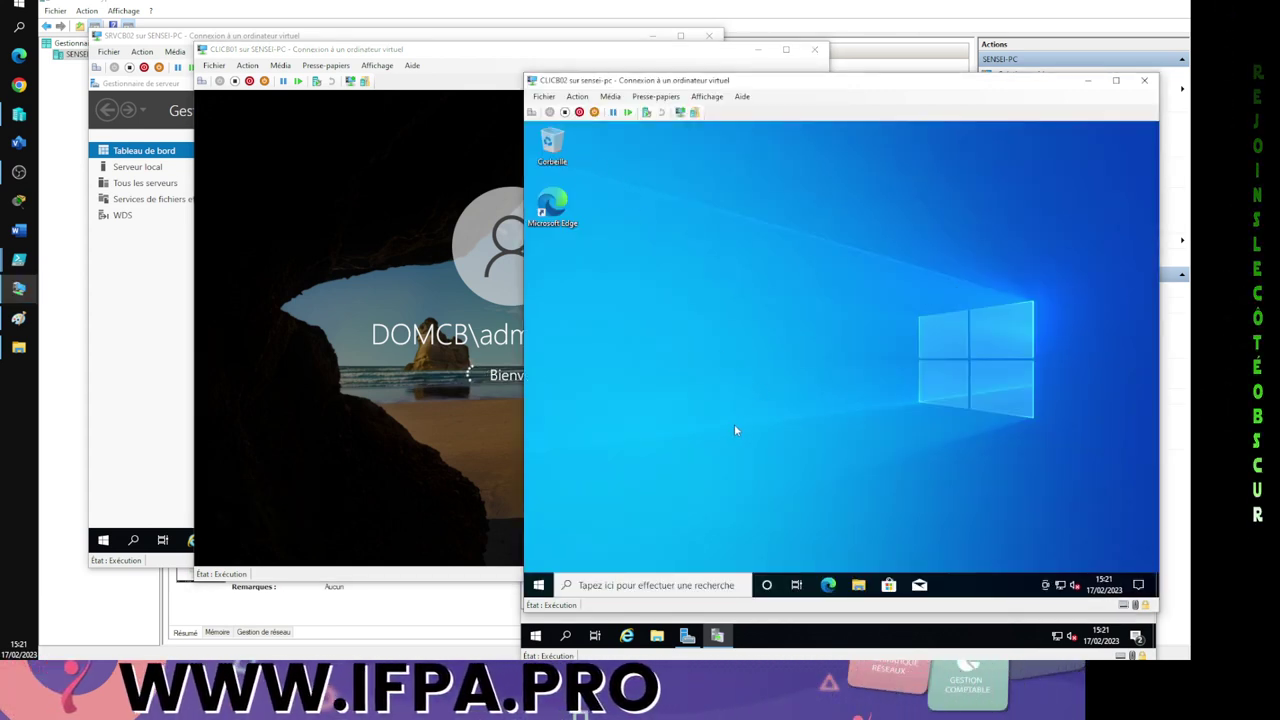
- Open System Properties on CLICB02 with sysdm.cpl from the Run prompt
{"action": "key", "text": "super+r"}
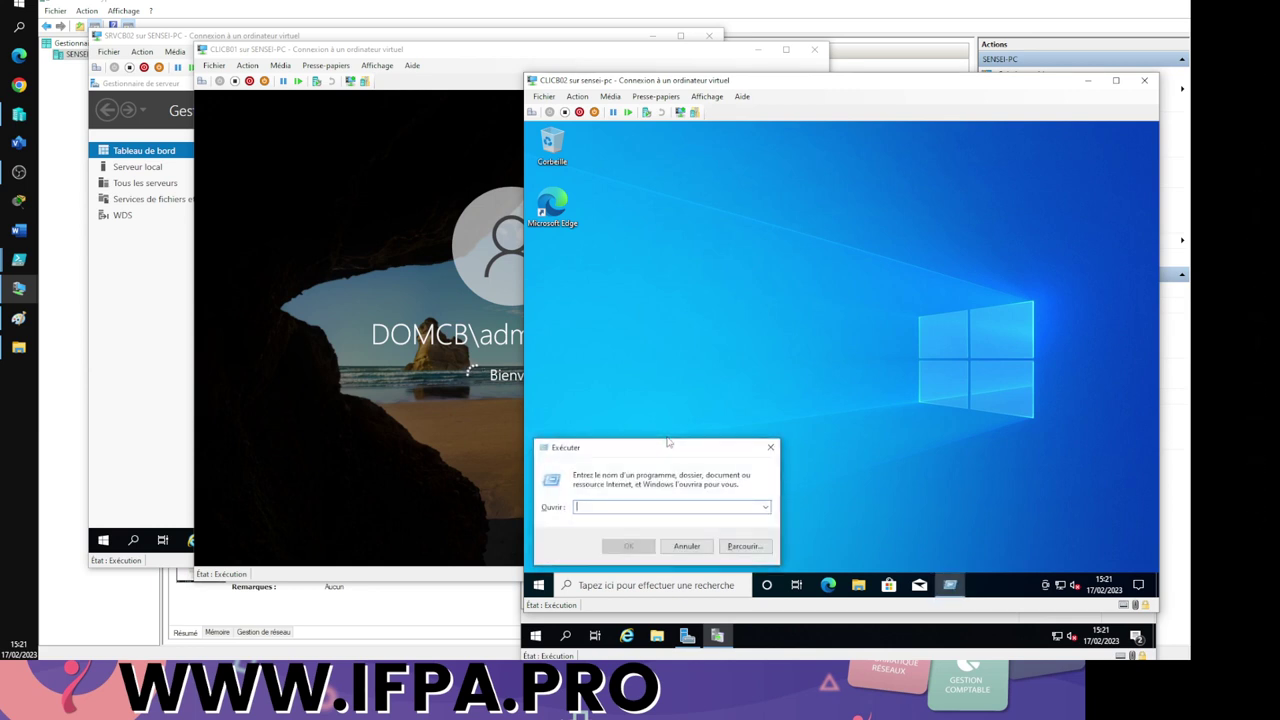
{"action": "type", "text": "sysdm.cpl"}
{"action": "key", "text": "Return"}
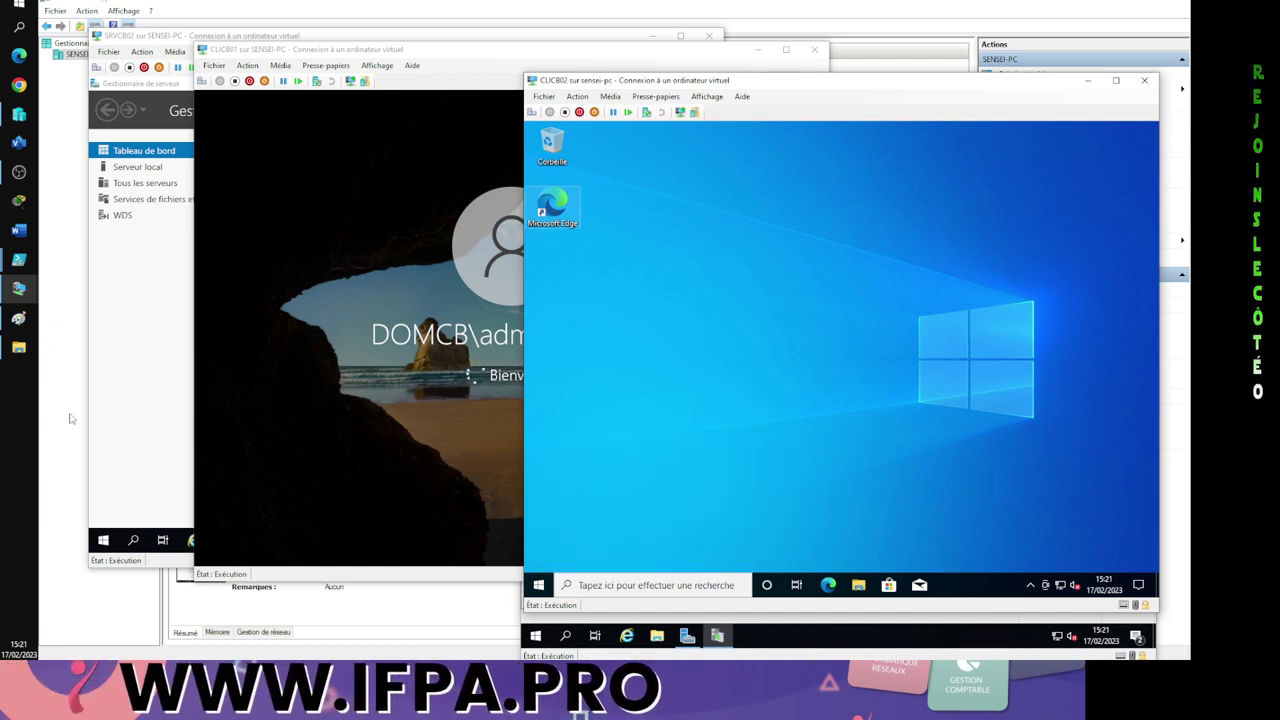
- Check srvcb03's unassigned computers list, then return to CLICB02
{"action": "left_click", "coordinate": [18, 288]}
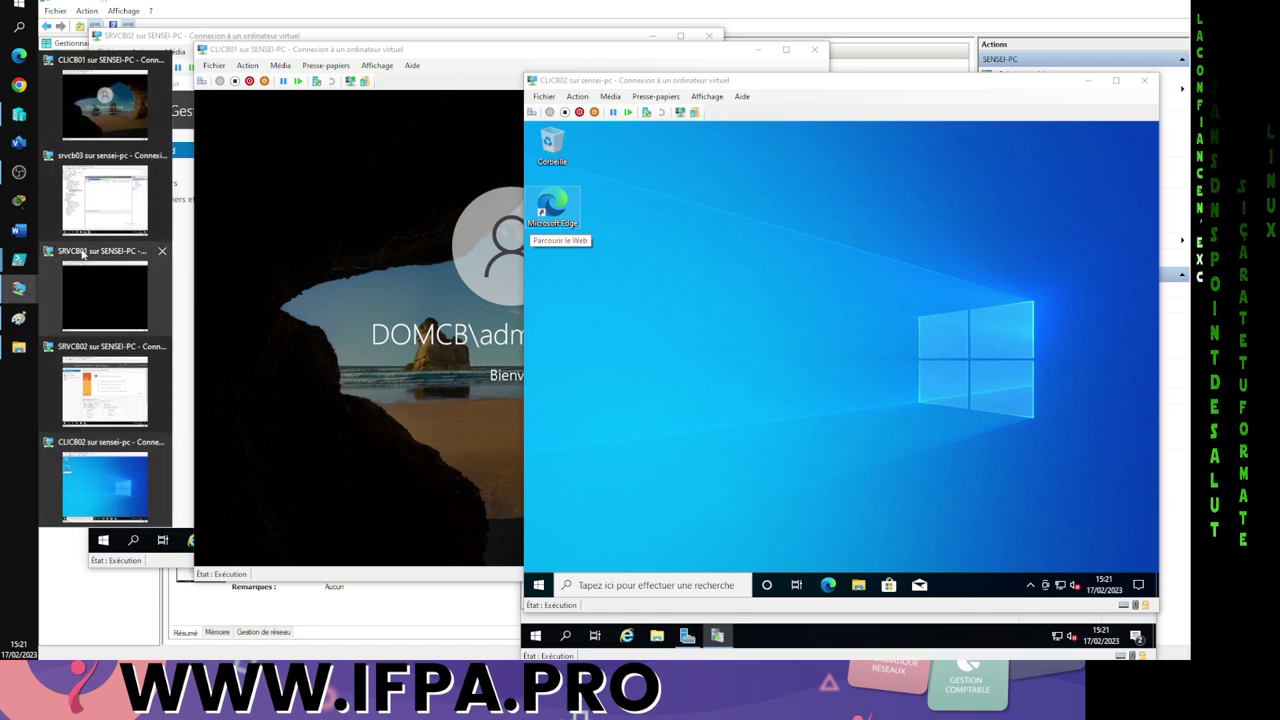
{"action": "left_click", "coordinate": [104, 197]}
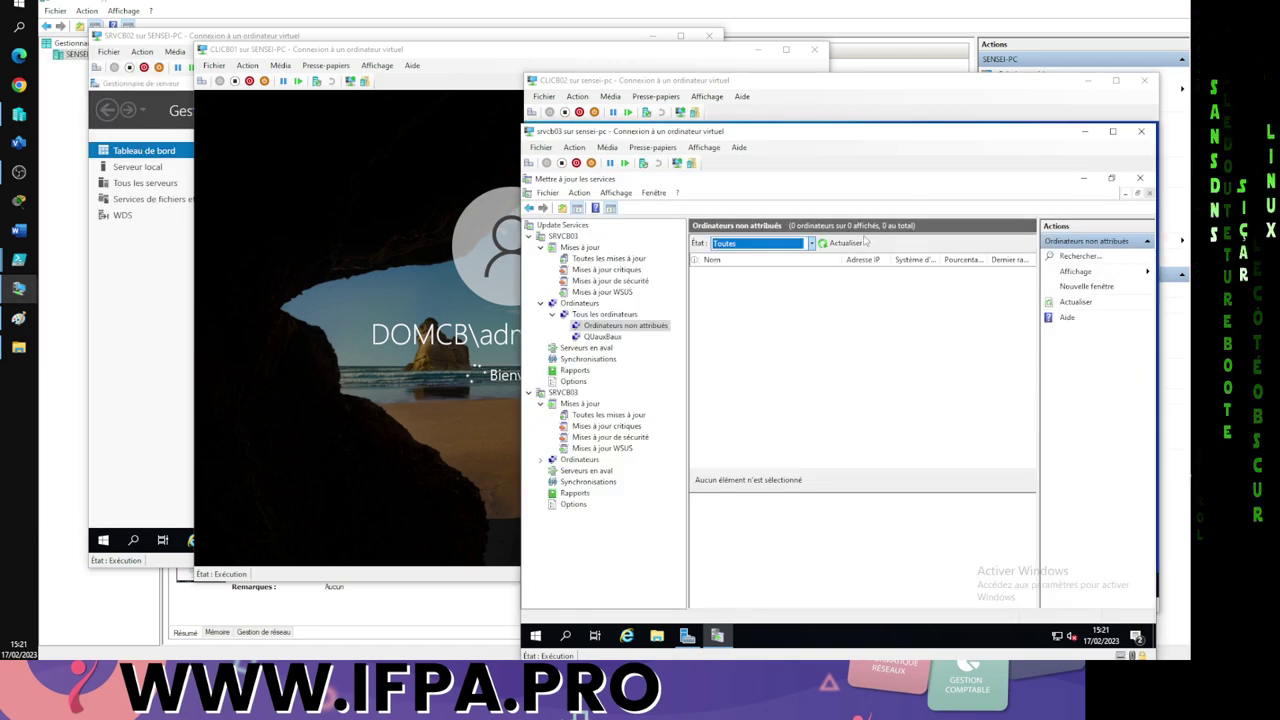
{"action": "left_click", "coordinate": [805, 370]}
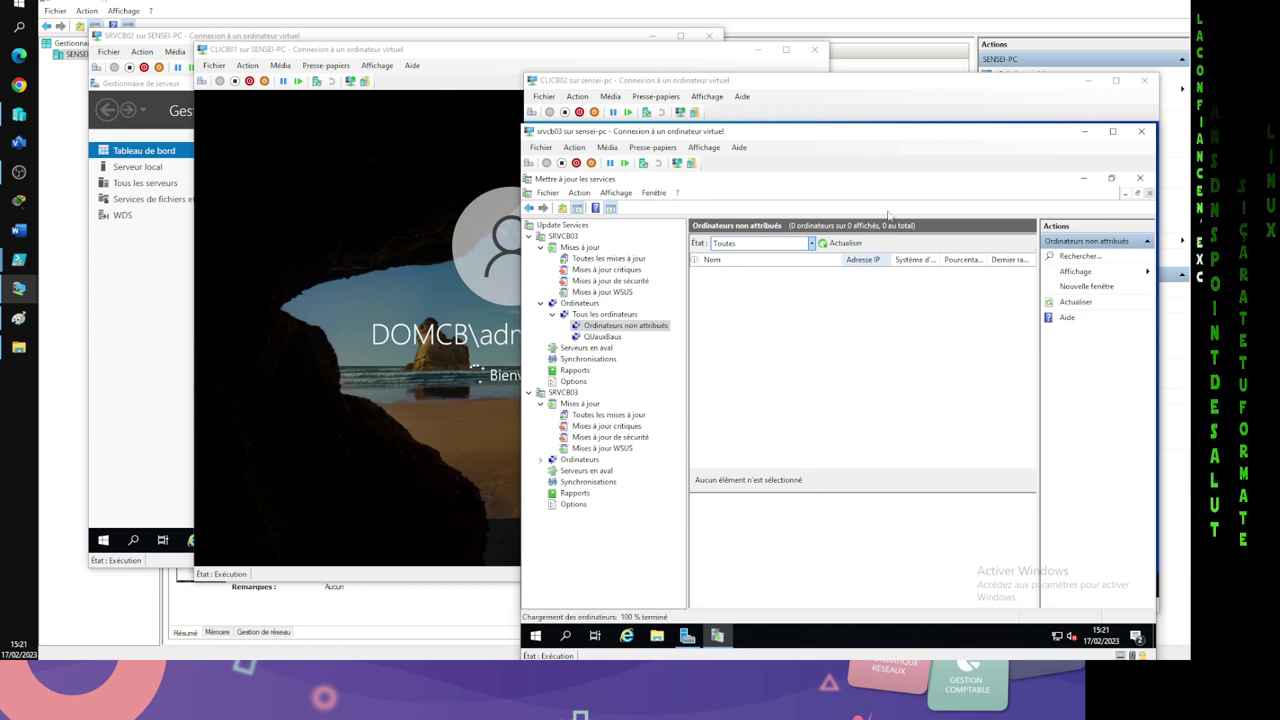
{"action": "left_click", "coordinate": [720, 95]}
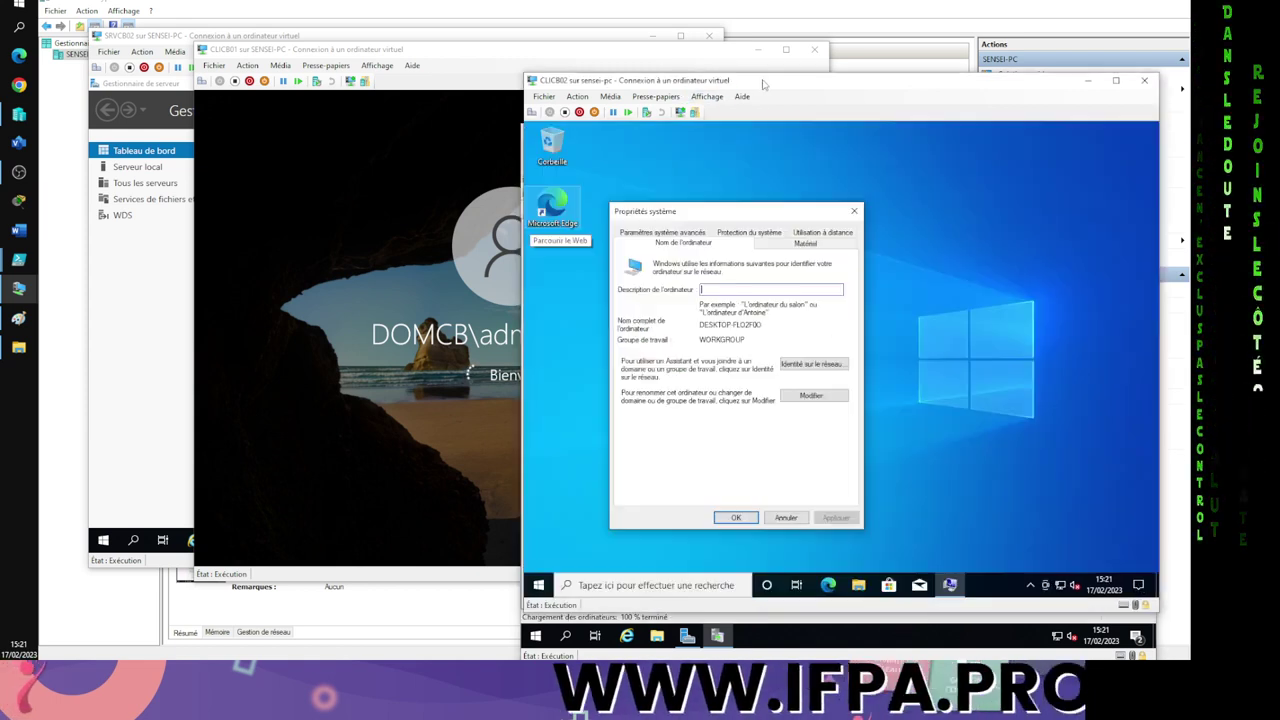
- Rename the computer to CLICB02 and set it to join domain domcb.lan
{"action": "left_click", "coordinate": [793, 396]}
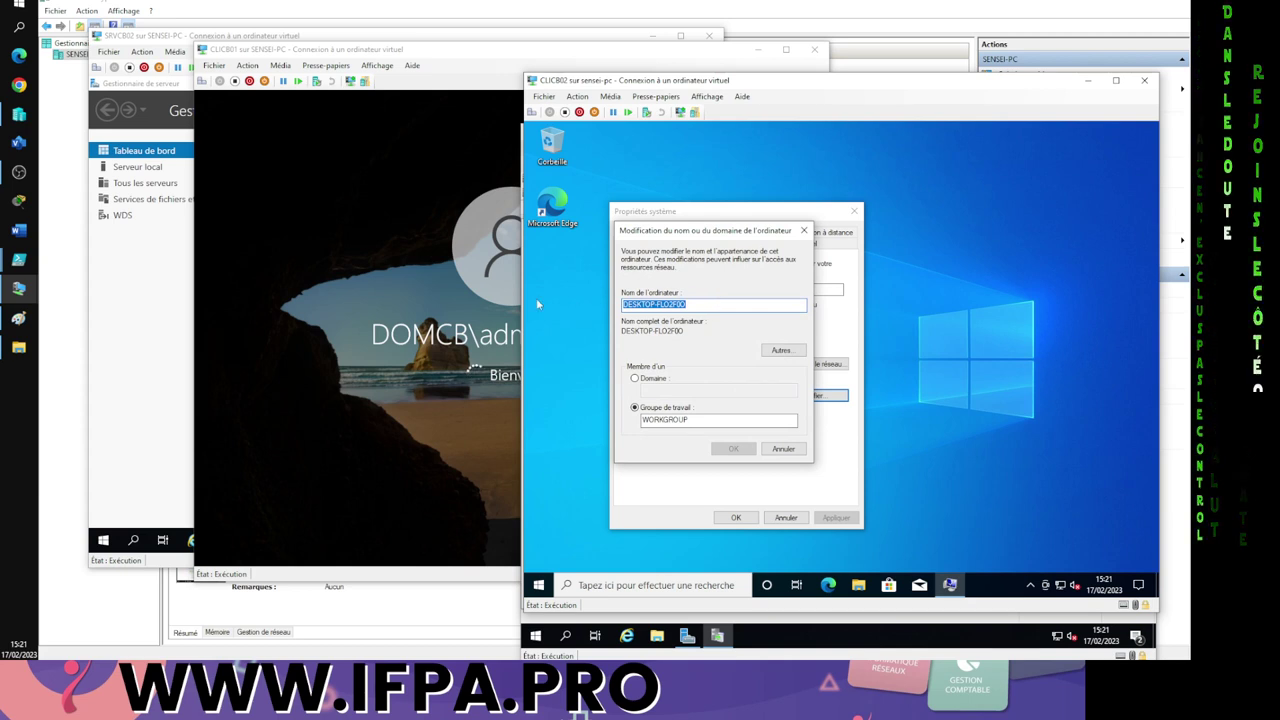
{"action": "type", "text": "CLI"}
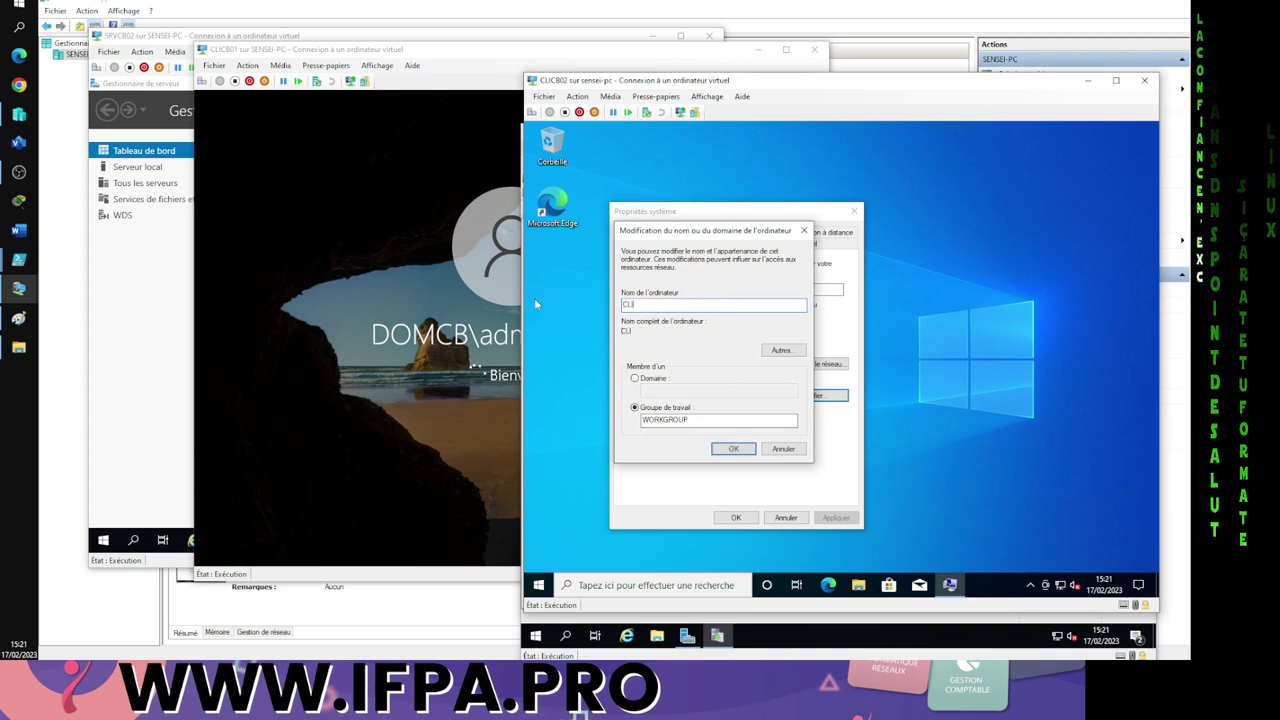
{"action": "type", "text": "CB02"}
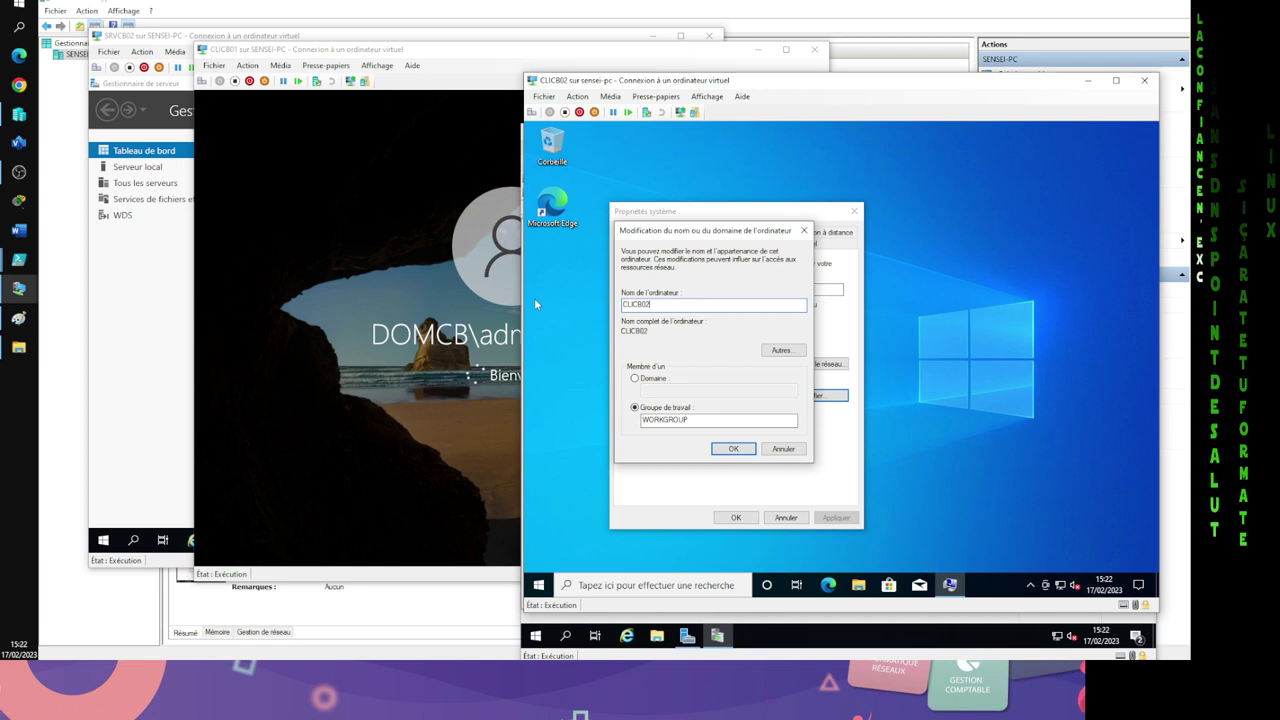
{"action": "key", "text": "Tab"}
{"action": "key", "text": "Tab"}
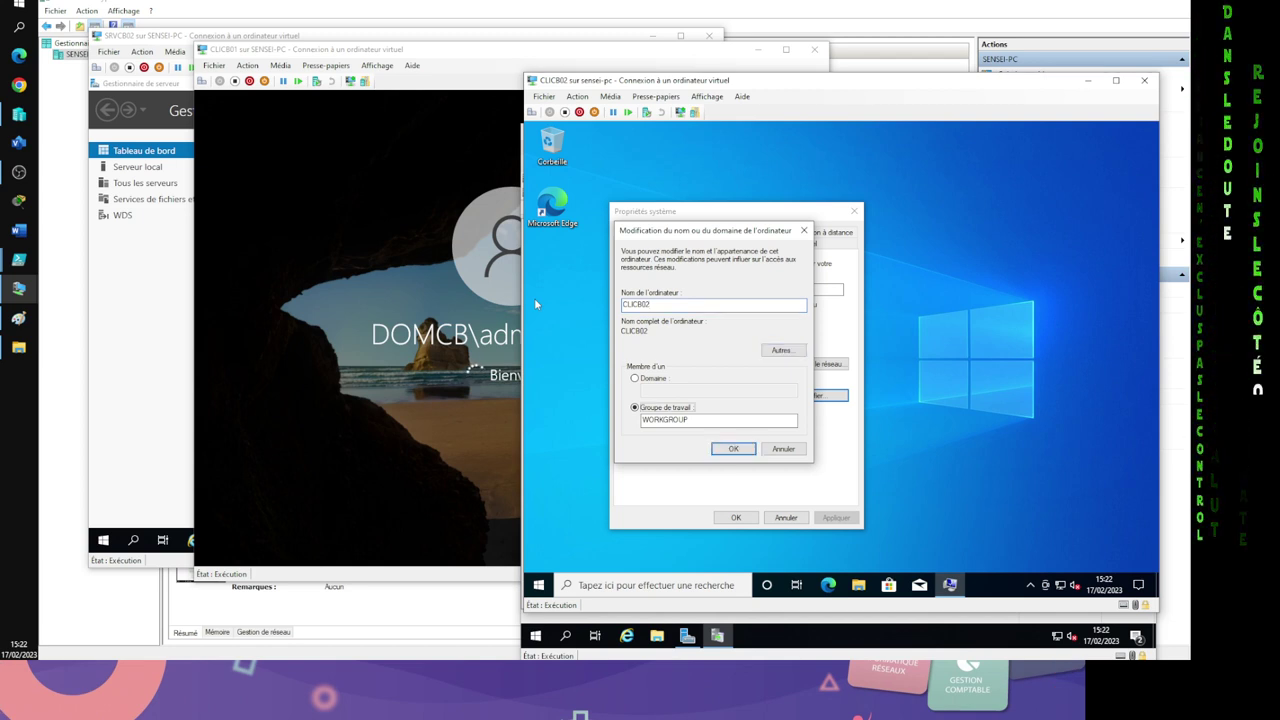
{"action": "key", "text": "Up"}
{"action": "key", "text": "Tab"}
{"action": "type", "text": "d"}
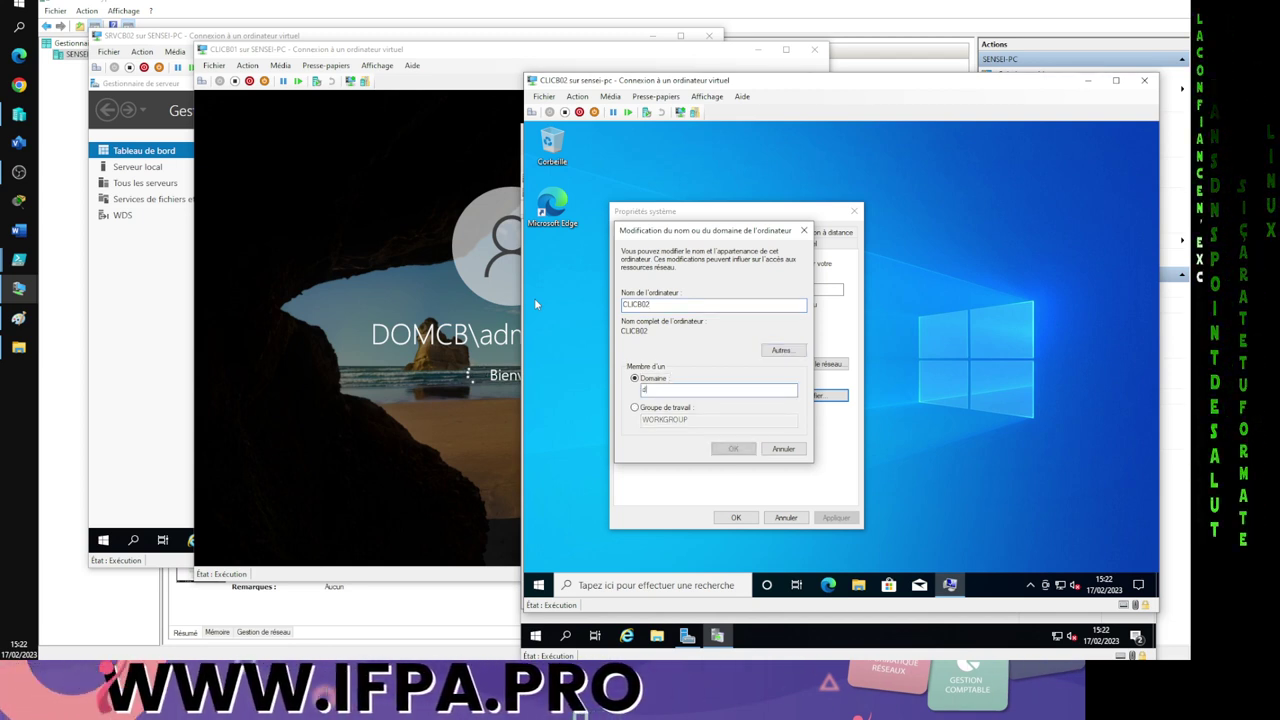
{"action": "type", "text": "omcb.lan"}
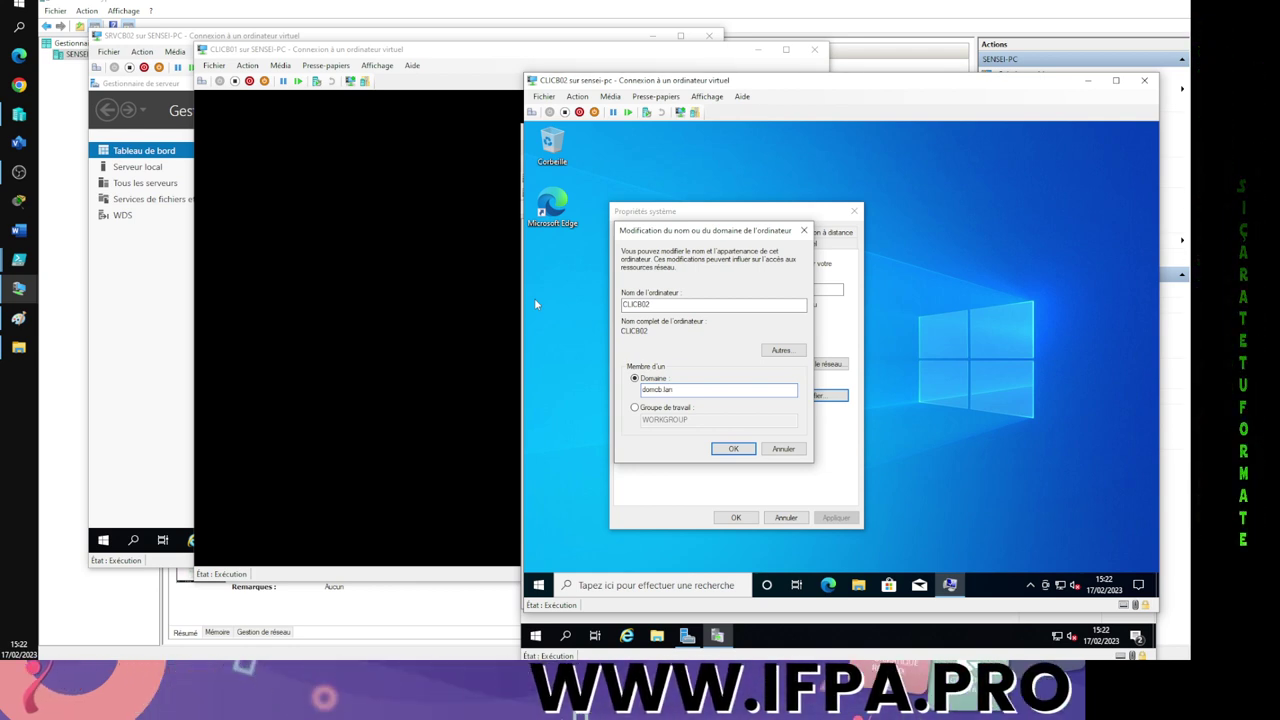
{"action": "key", "text": "Return"}
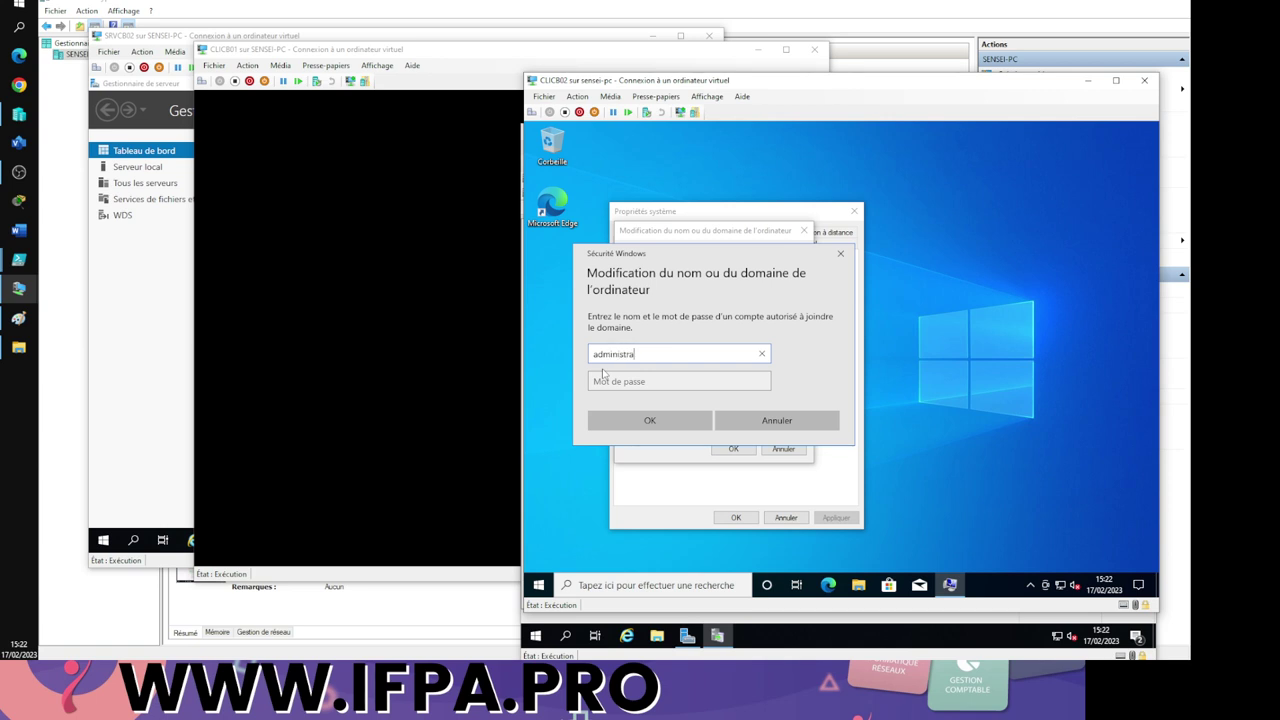
- Authenticate as domain administrator, acknowledge the join prompts and restart CLICB02 now
{"action": "key", "text": "Tab"}
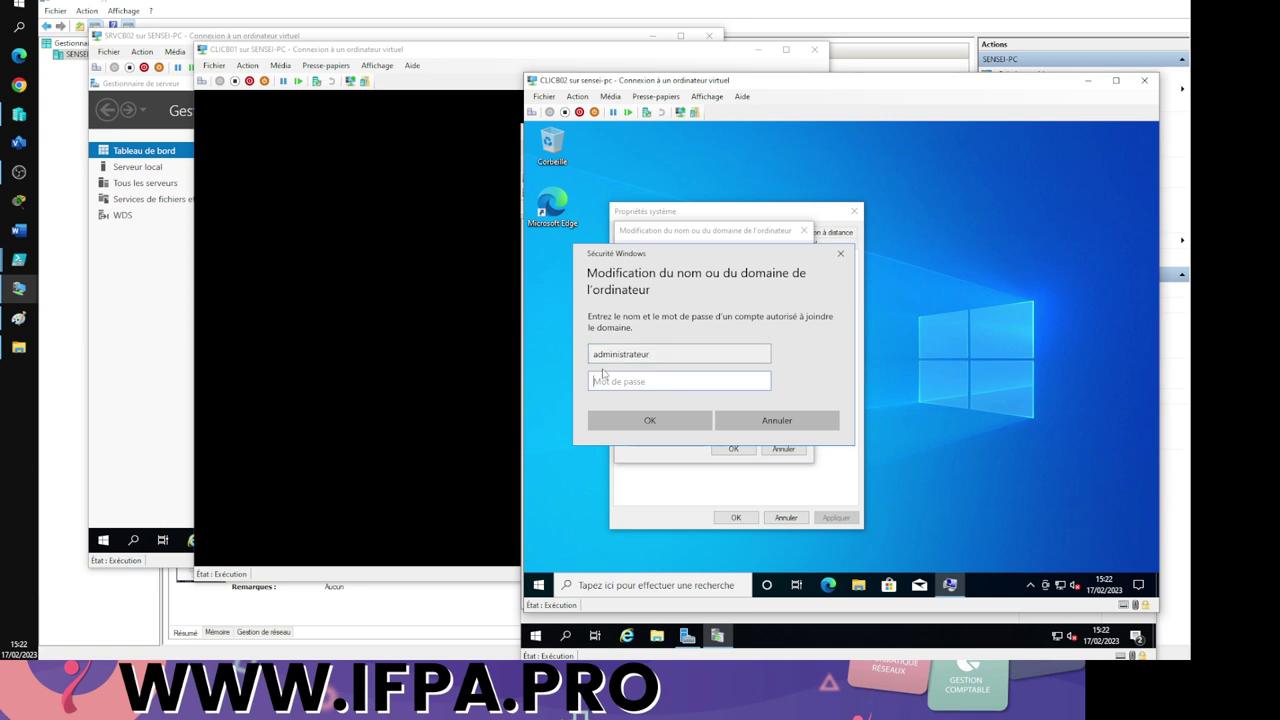
{"action": "type", "text": "••••••••"}
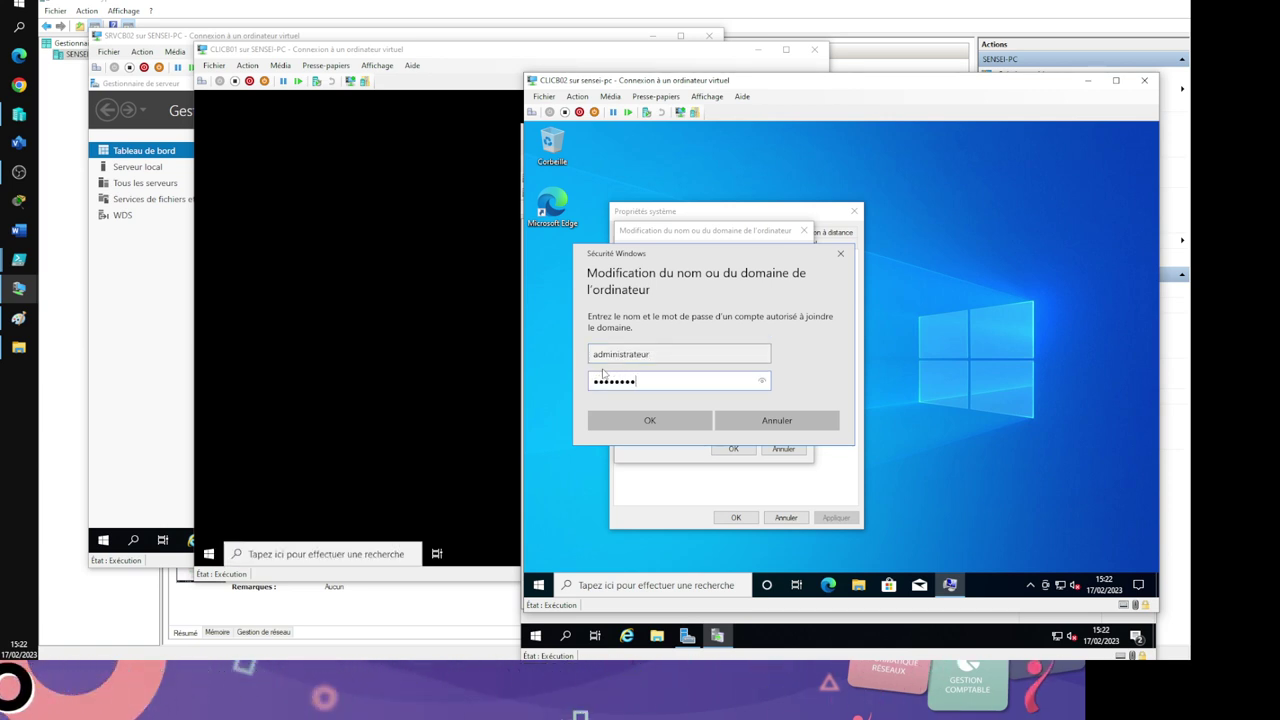
{"action": "key", "text": "Return"}
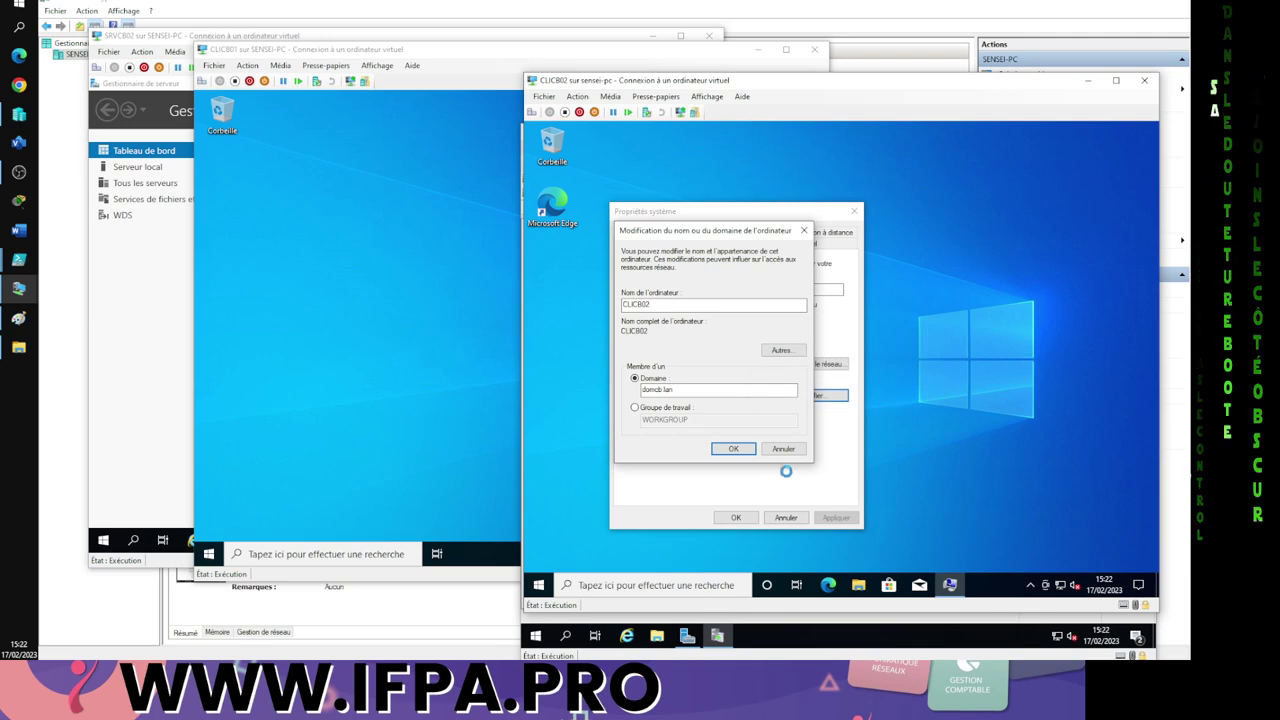
{"action": "left_click", "coordinate": [917, 369]}
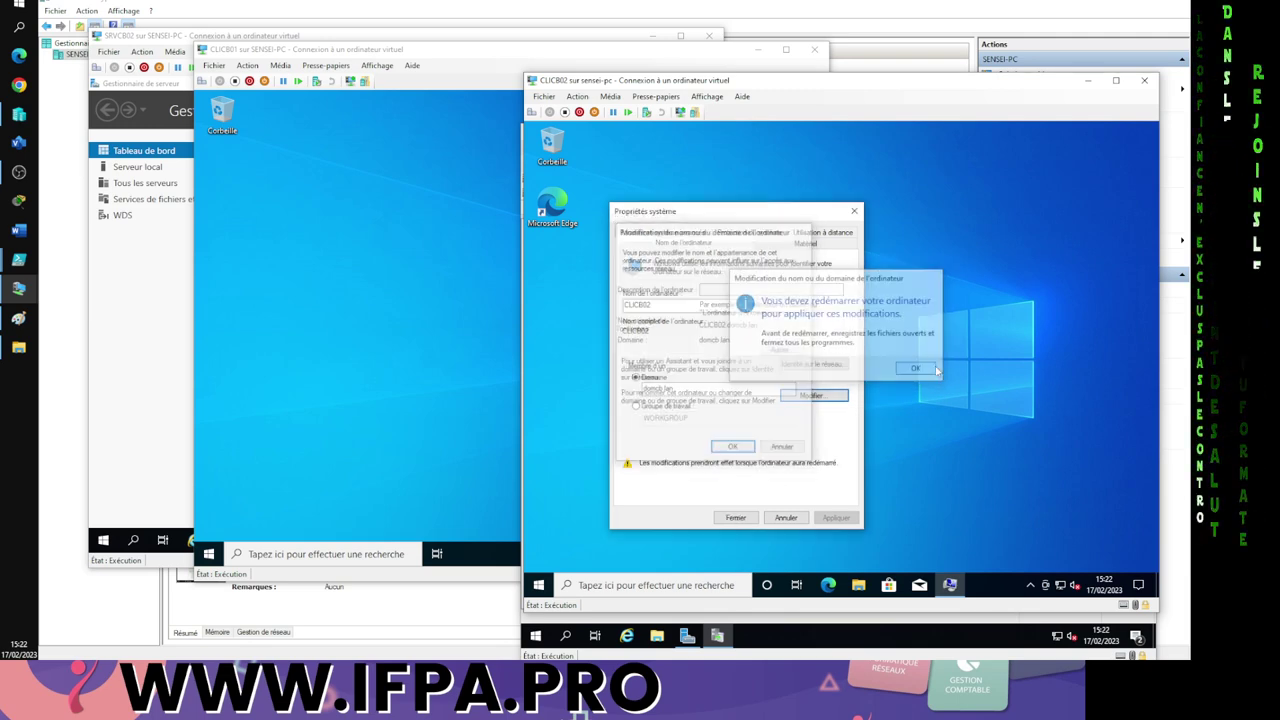
{"action": "left_click", "coordinate": [785, 517]}
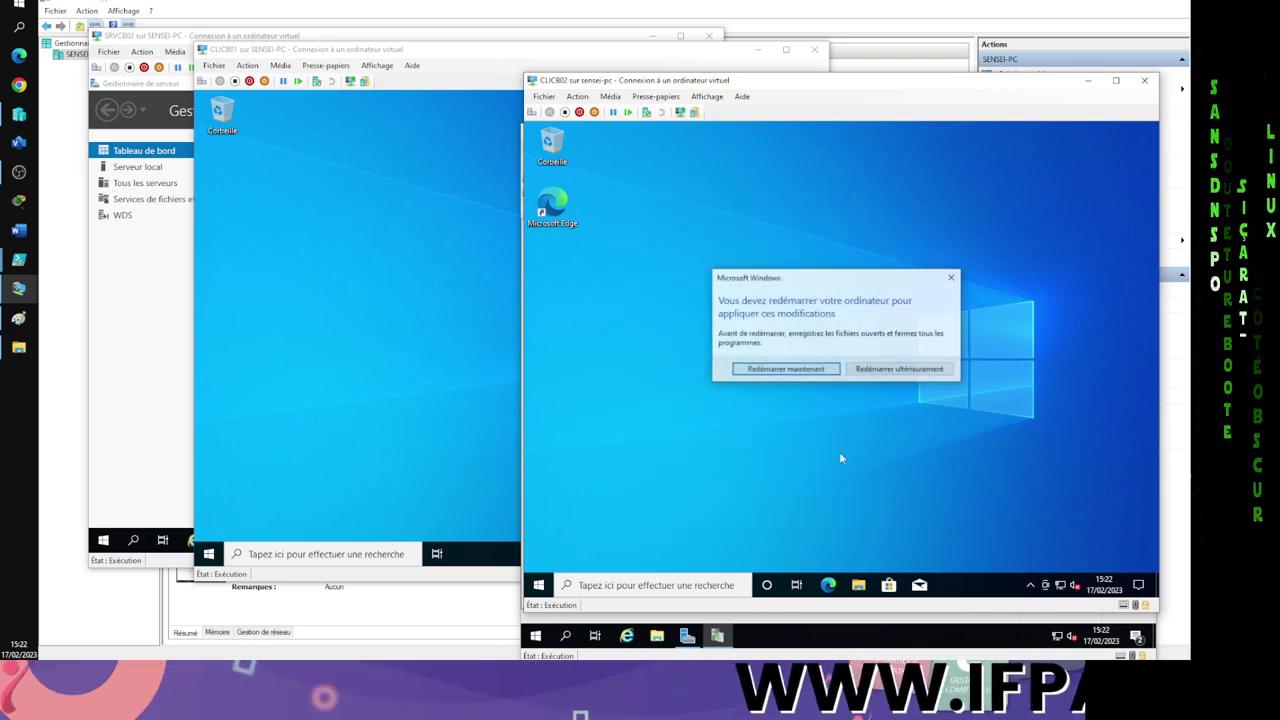
{"action": "left_click", "coordinate": [785, 369]}
{"action": "left_click", "coordinate": [322, 404]}
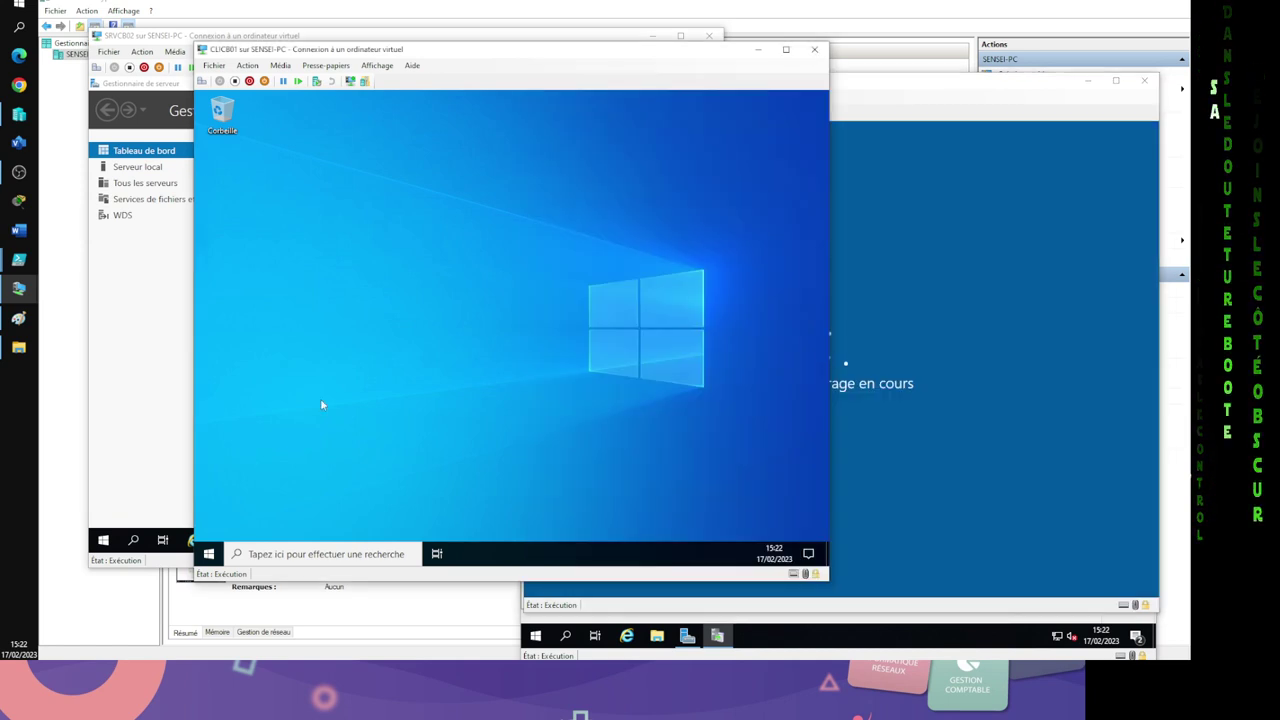
- Run gpresult -r in a command prompt on CLICB01
{"action": "key", "text": "super+r"}
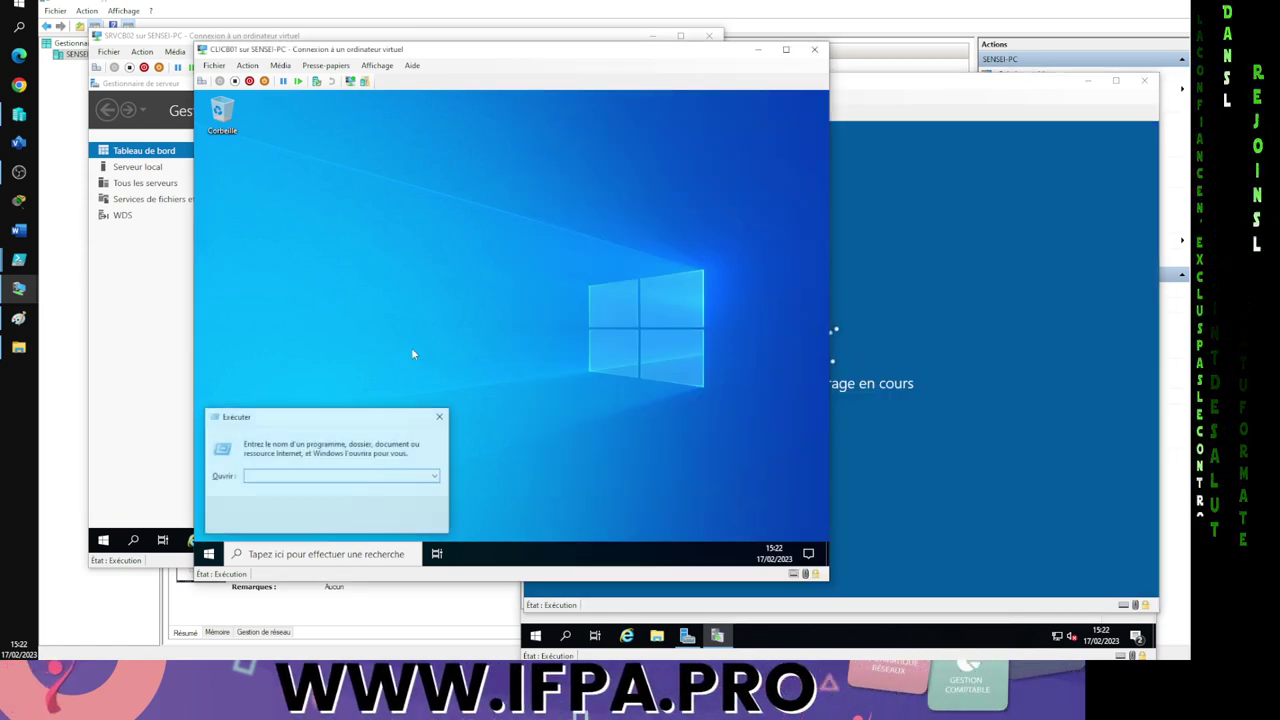
{"action": "key", "text": "Escape"}
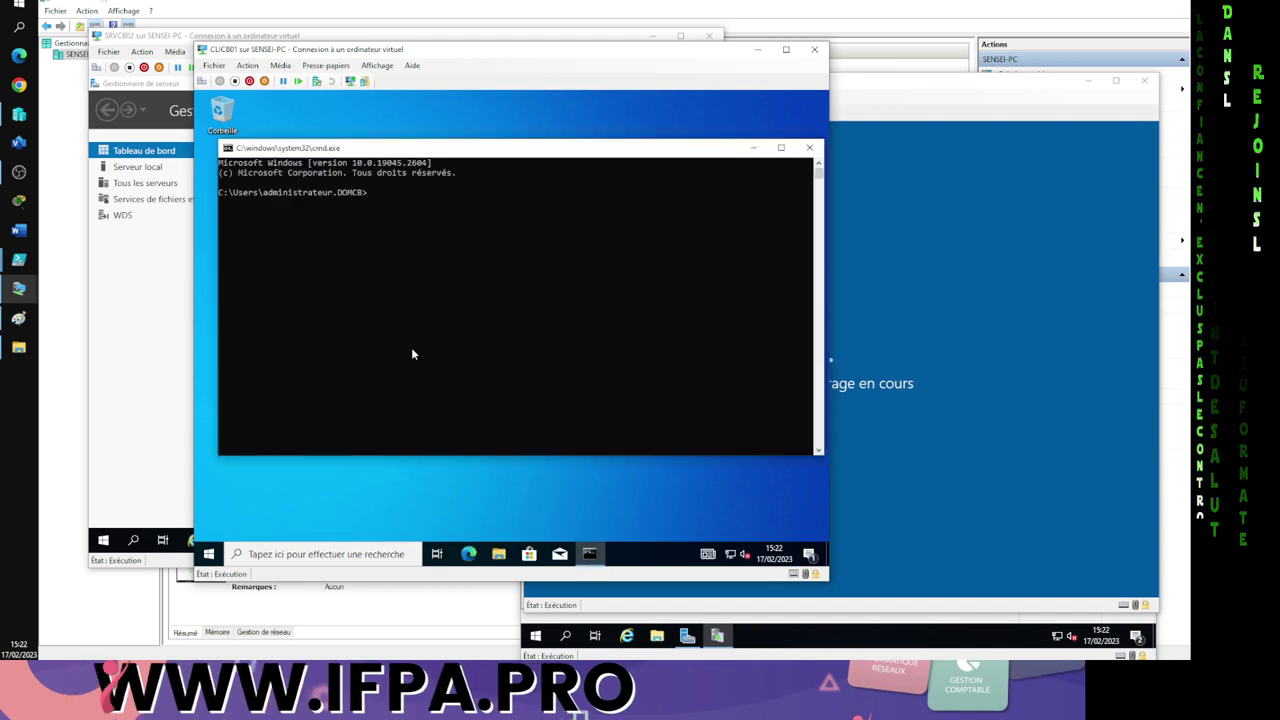
{"action": "type", "text": "gpre"}
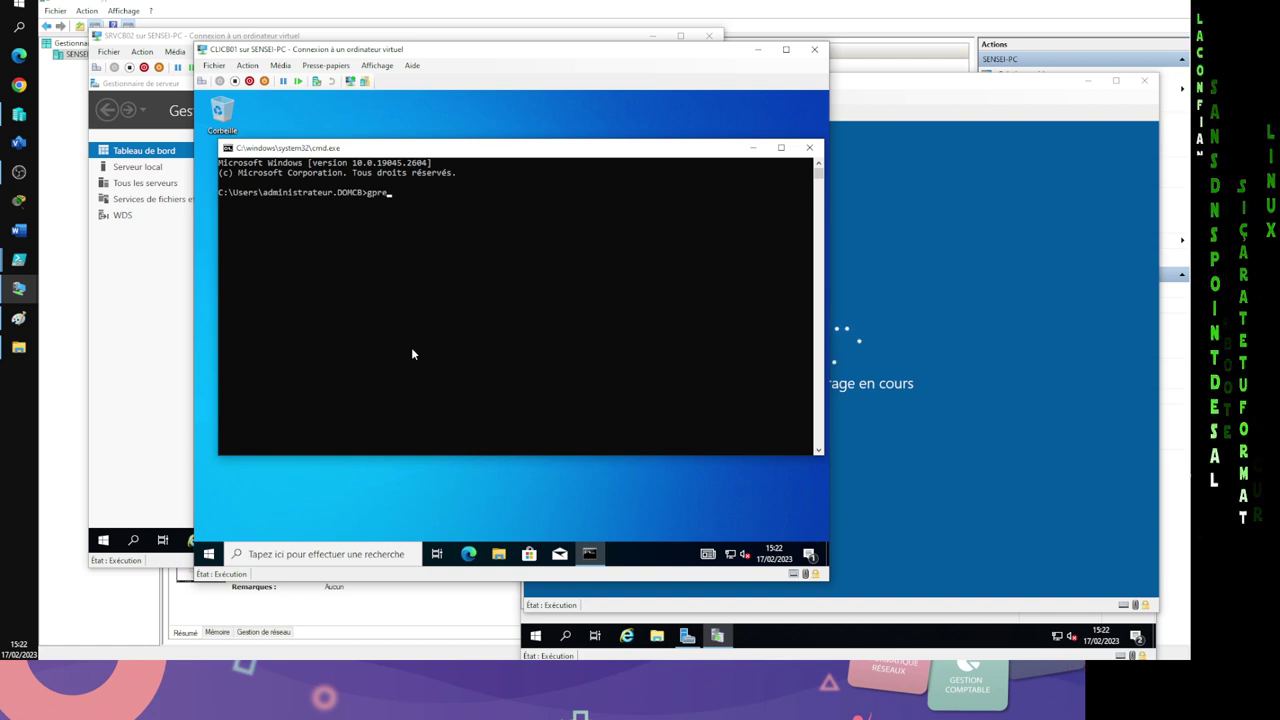
{"action": "type", "text": "sult -"}
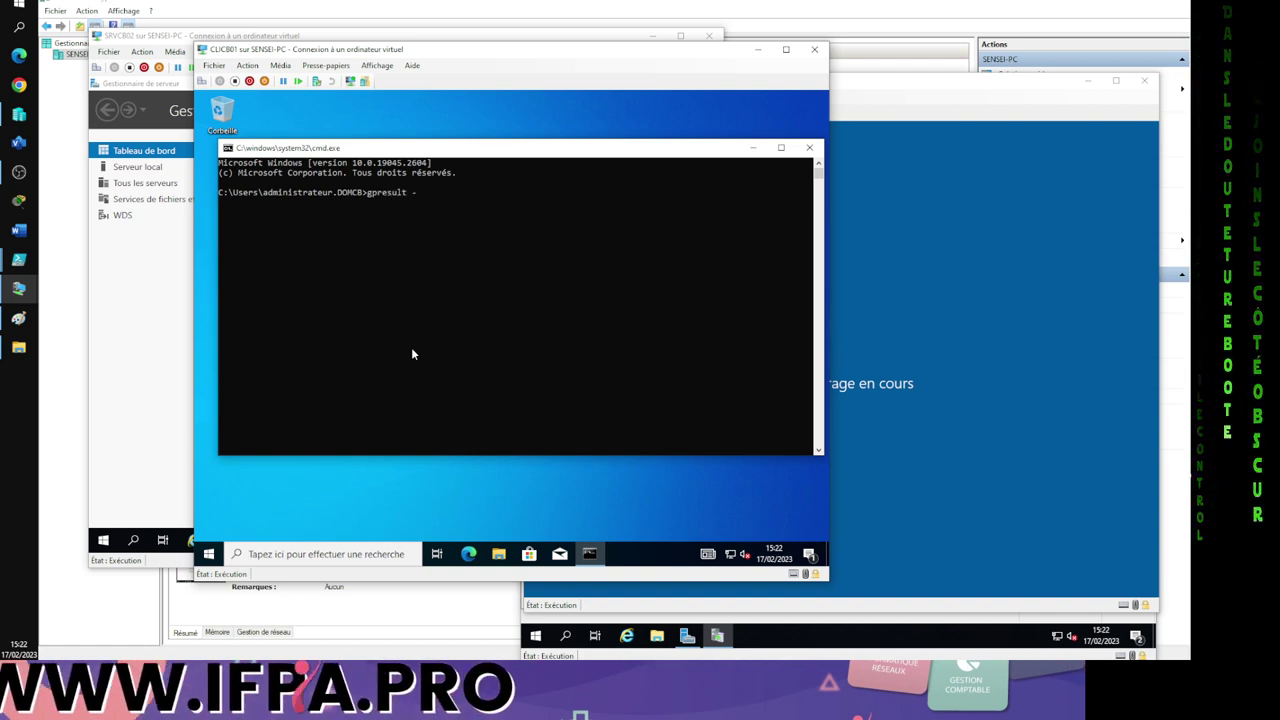
{"action": "type", "text": "r"}
{"action": "key", "text": "Return"}
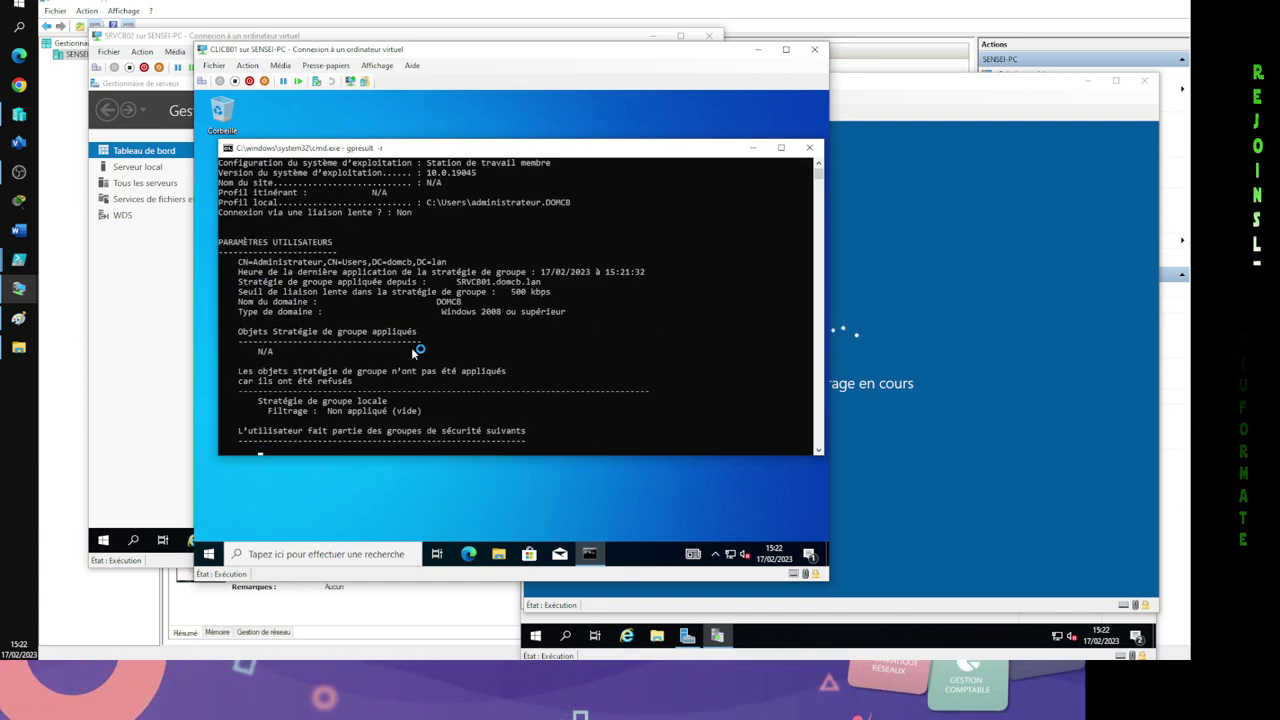
- Review the RSOP report's domain policy from SRVCB01.domcb.lan and security groups, then switch to SRVCB02
{"action": "scroll", "coordinate": [477, 373], "scroll_direction": "up", "scroll_amount": 10}
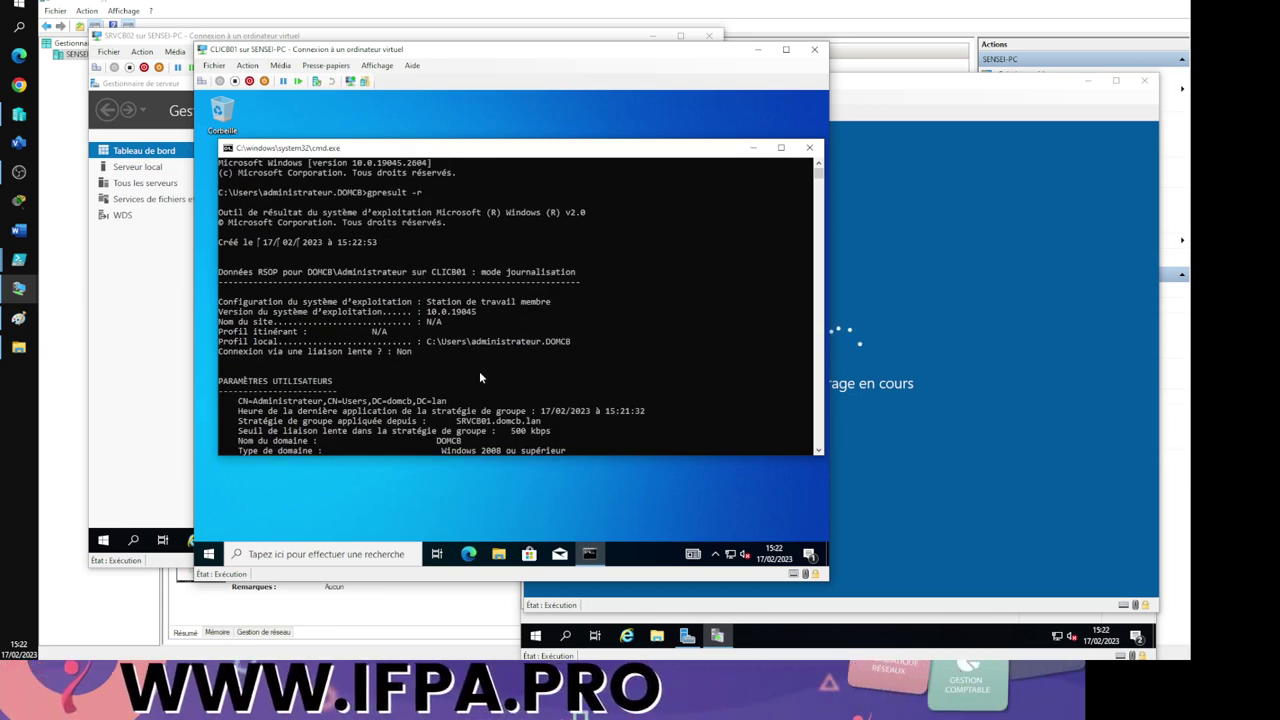
{"action": "scroll", "coordinate": [479, 378], "scroll_direction": "down", "scroll_amount": 10}
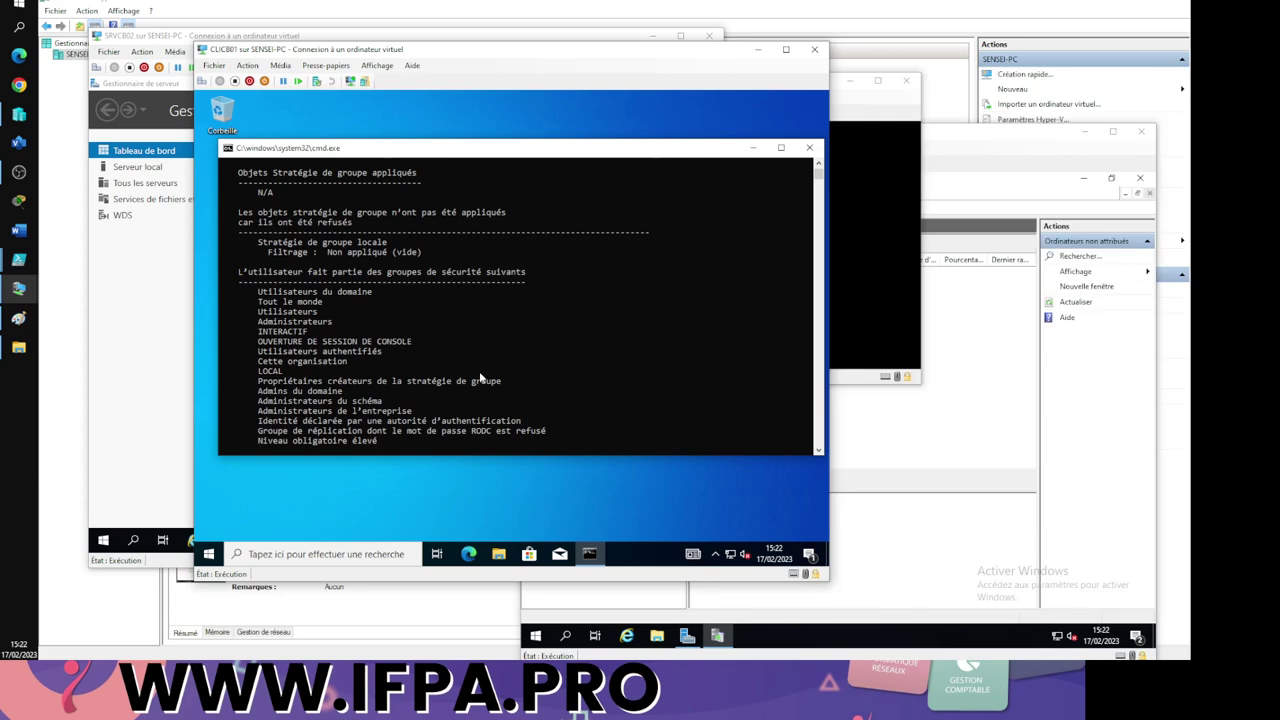
{"action": "scroll", "coordinate": [479, 375], "scroll_direction": "down", "scroll_amount": 1}
{"action": "scroll", "coordinate": [460, 370], "scroll_direction": "up", "scroll_amount": 1}
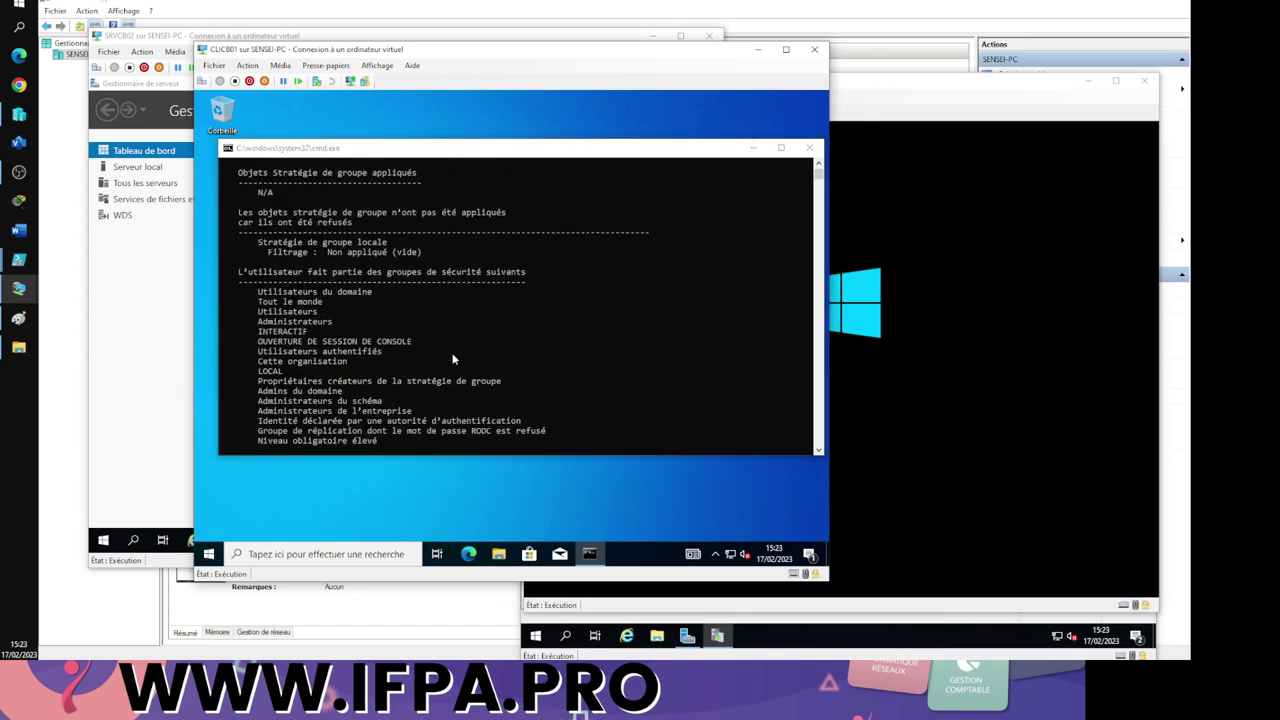
{"action": "scroll", "coordinate": [474, 345], "scroll_direction": "up", "scroll_amount": 8}
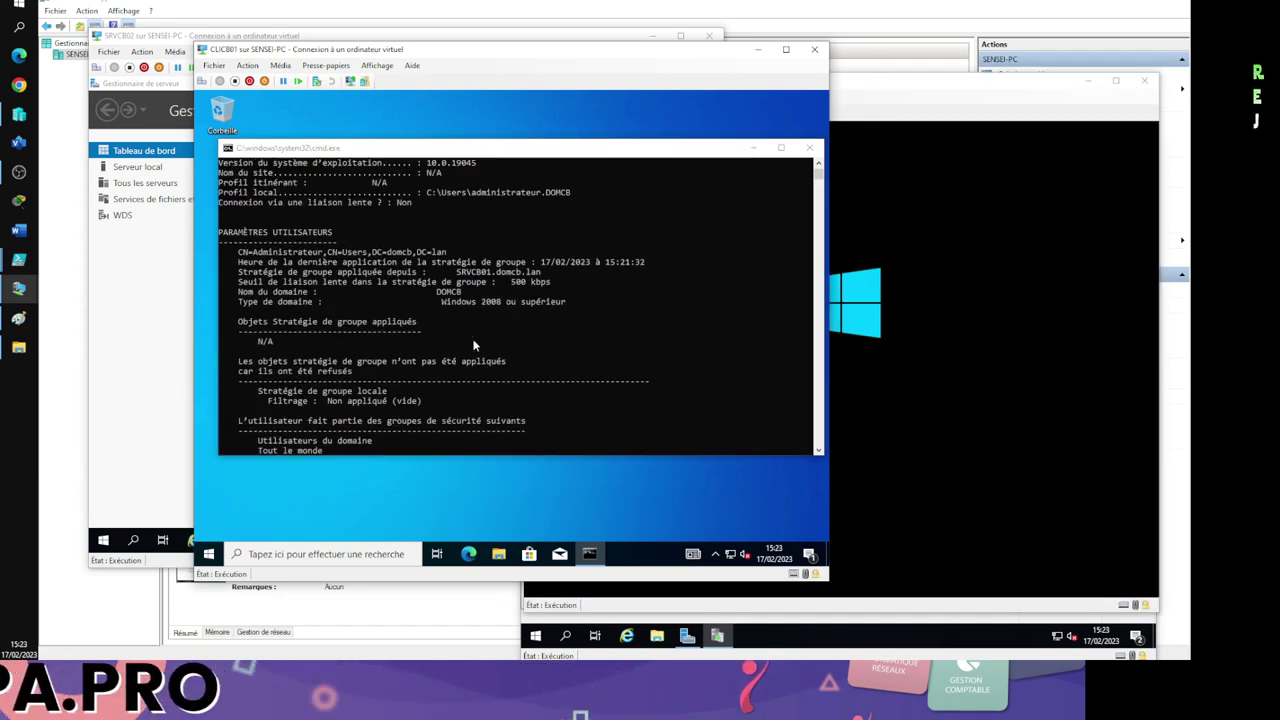
{"action": "scroll", "coordinate": [474, 345], "scroll_direction": "up", "scroll_amount": 4}
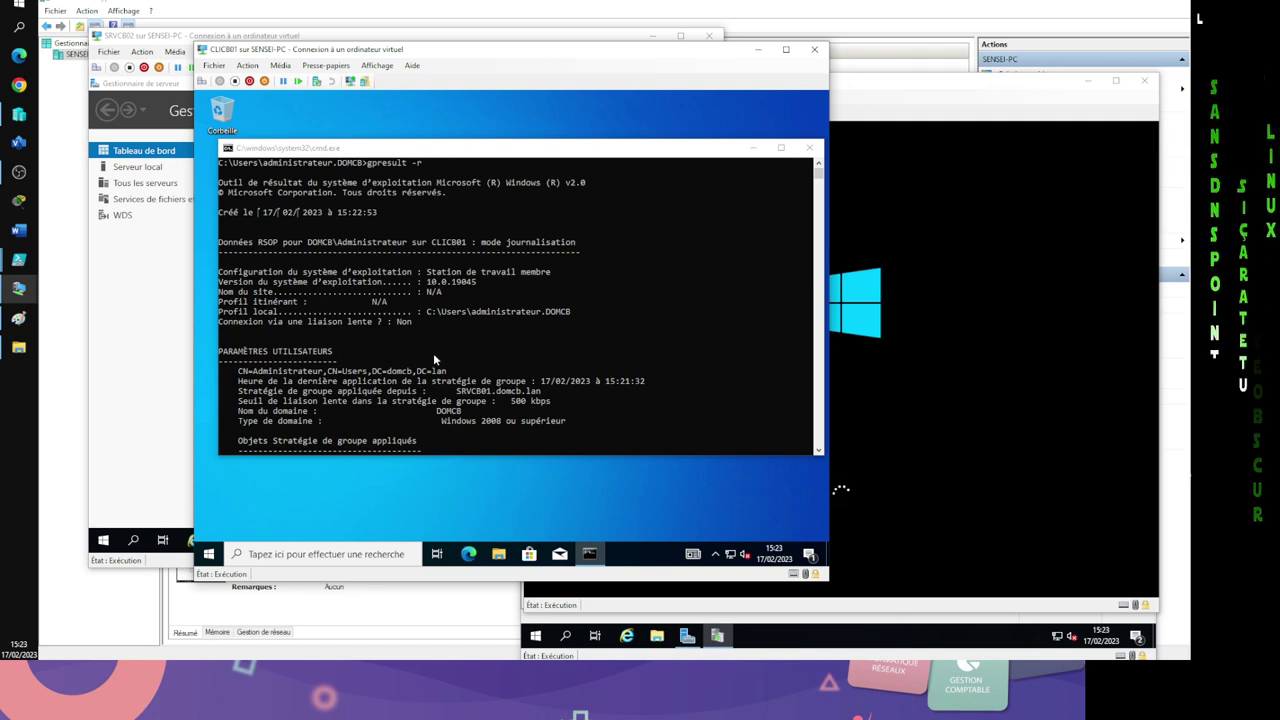
{"action": "scroll", "coordinate": [433, 353], "scroll_direction": "down", "scroll_amount": 9}
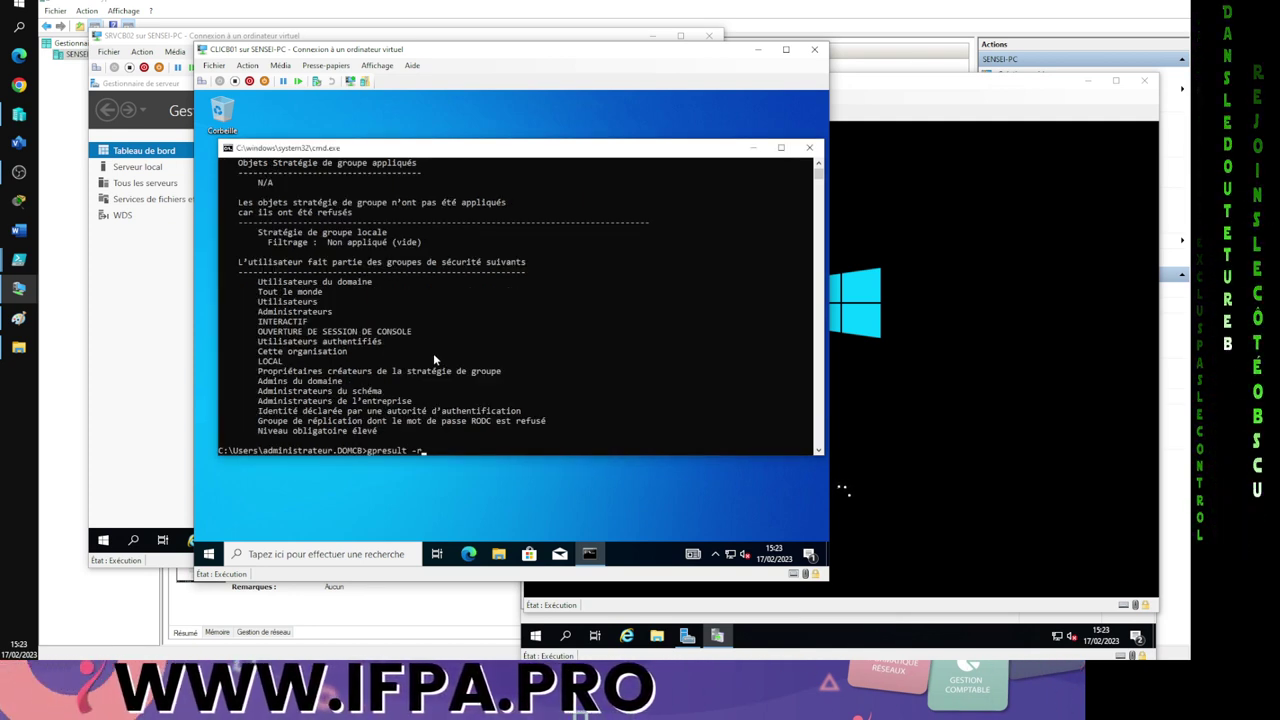
{"action": "key", "text": "Return"}
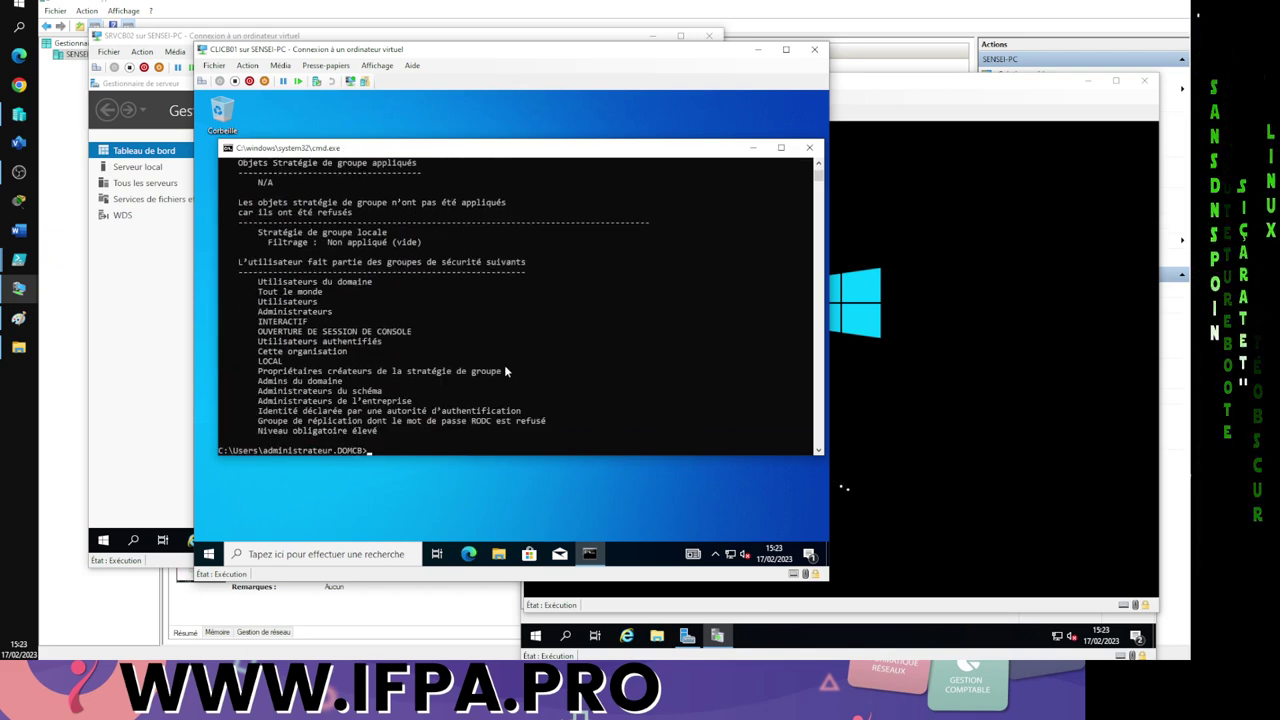
{"action": "scroll", "coordinate": [513, 367], "scroll_direction": "up", "scroll_amount": 7}
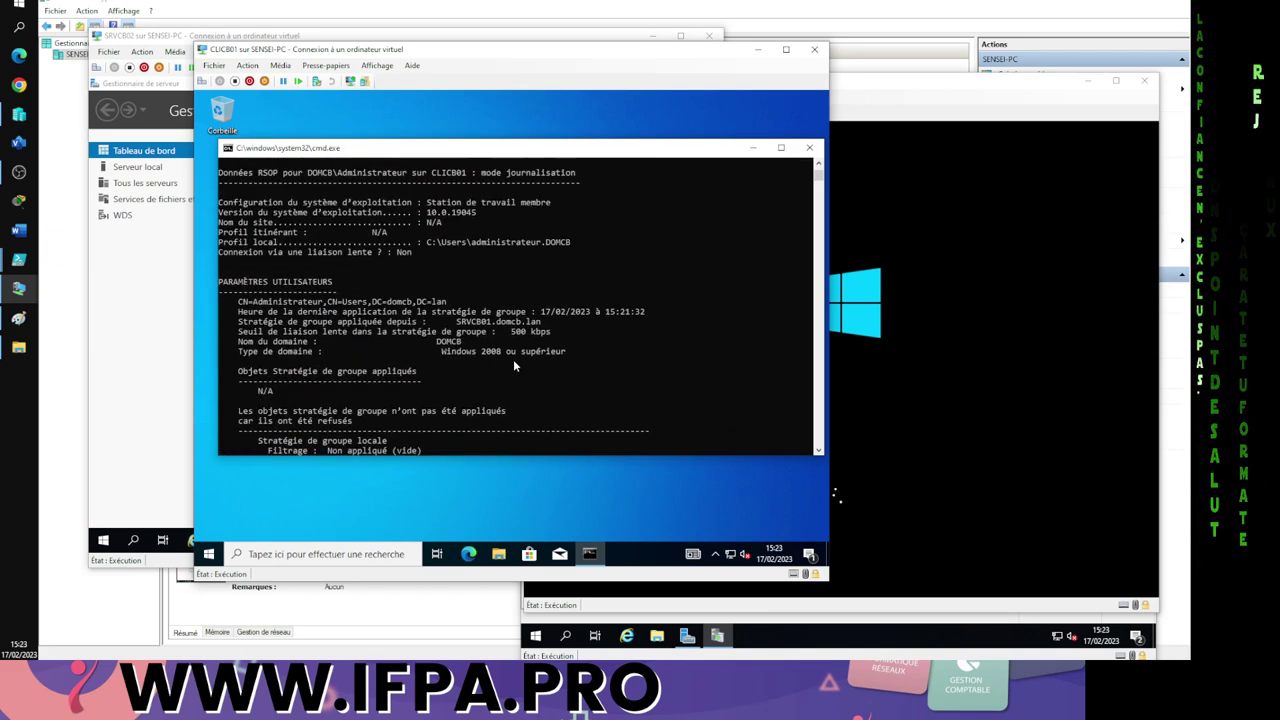
{"action": "left_click_drag", "start_coordinate": [317, 269], "coordinate": [265, 276]}
{"action": "left_click", "coordinate": [340, 270]}
{"action": "scroll", "coordinate": [343, 270], "scroll_direction": "up", "scroll_amount": 4}
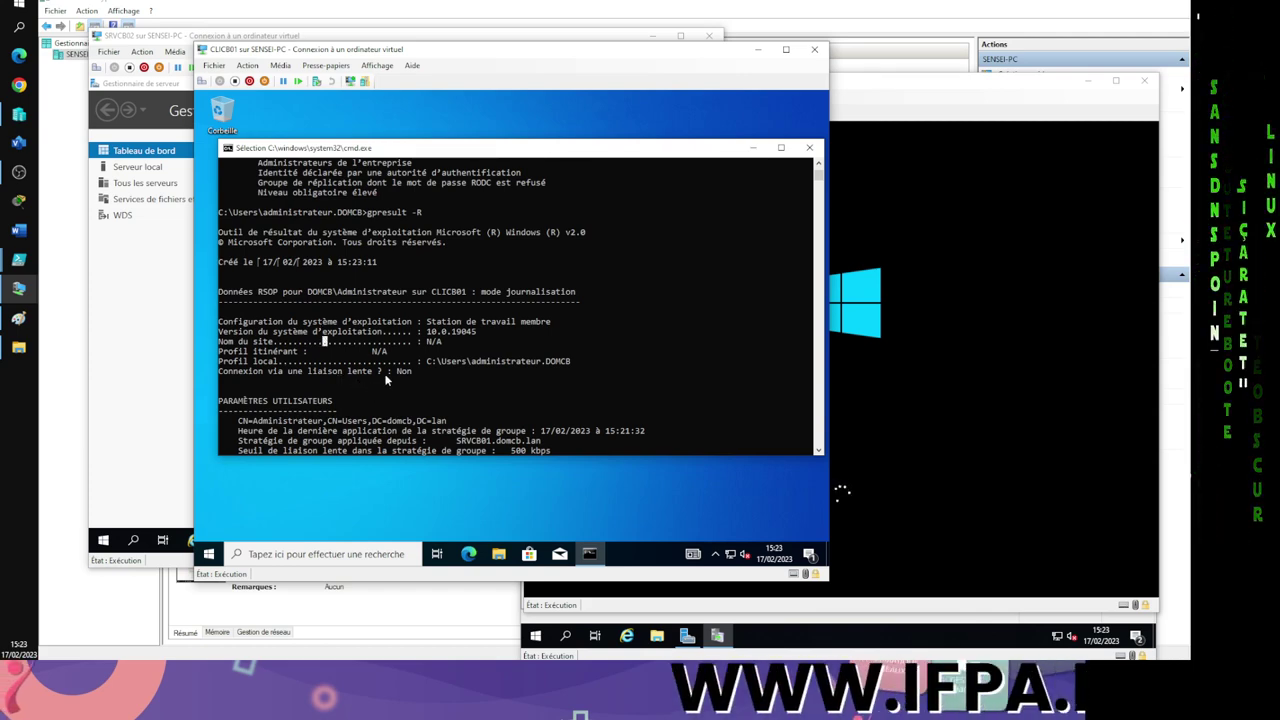
{"action": "scroll", "coordinate": [330, 405], "scroll_direction": "up", "scroll_amount": 1}
{"action": "scroll", "coordinate": [370, 340], "scroll_direction": "down", "scroll_amount": 1}
{"action": "scroll", "coordinate": [374, 327], "scroll_direction": "down", "scroll_amount": 6}
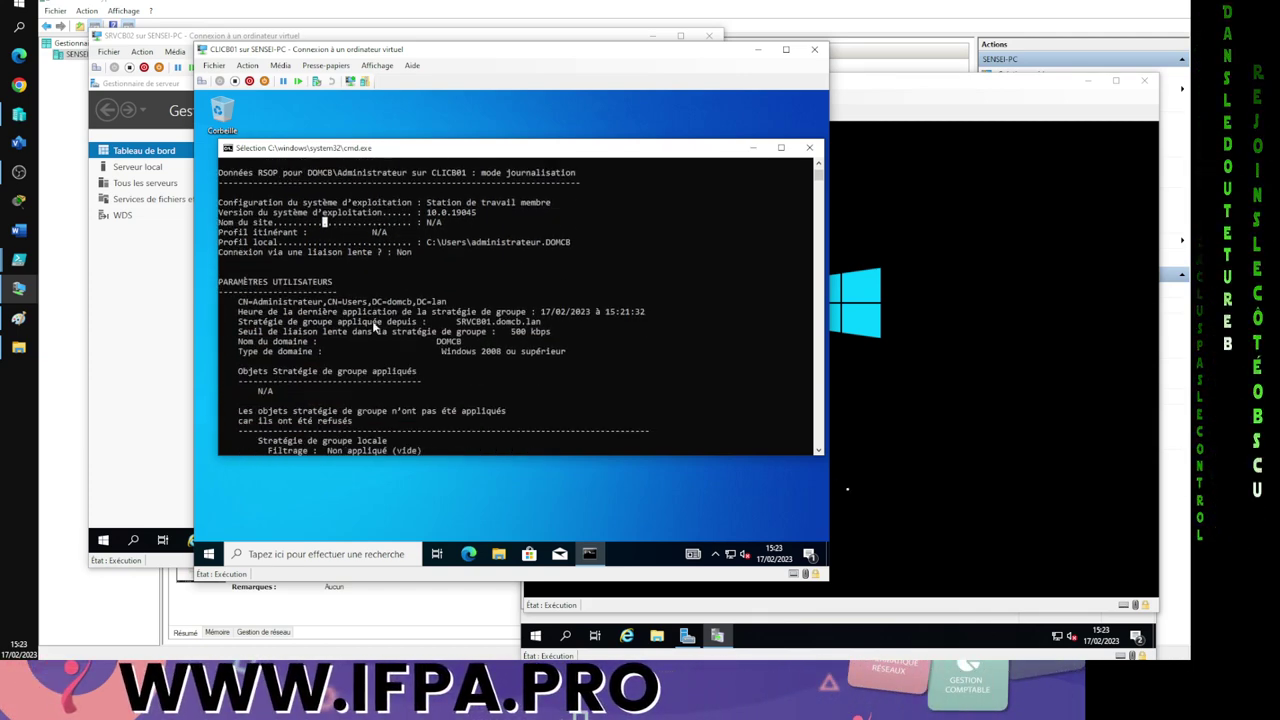
{"action": "scroll", "coordinate": [373, 322], "scroll_direction": "down", "scroll_amount": 2}
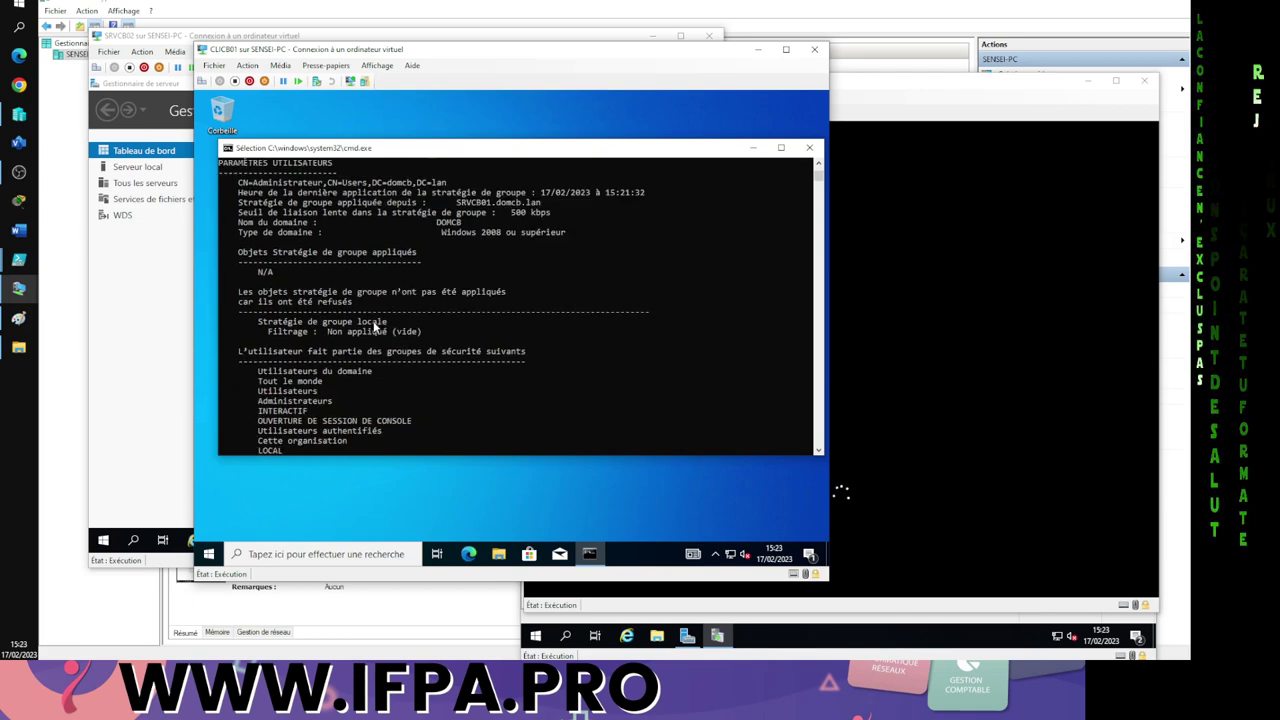
{"action": "scroll", "coordinate": [375, 325], "scroll_direction": "down", "scroll_amount": 6}
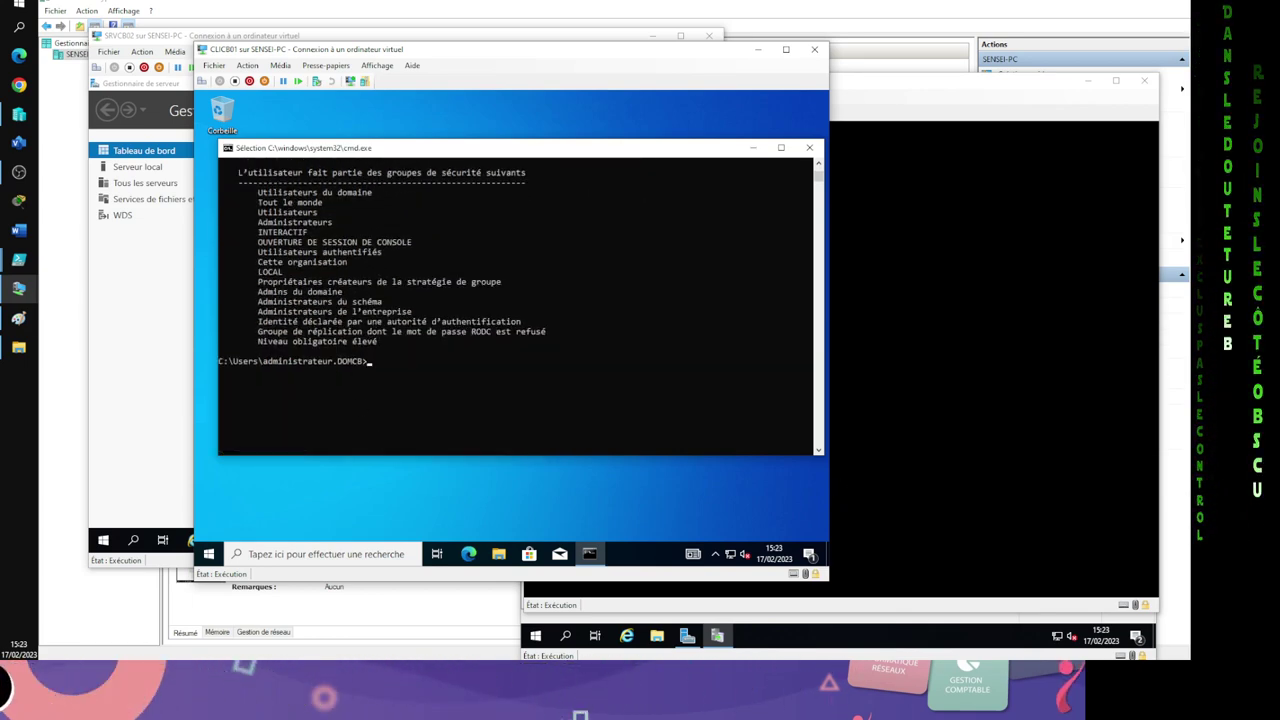
{"action": "key", "text": "alt+Tab"}
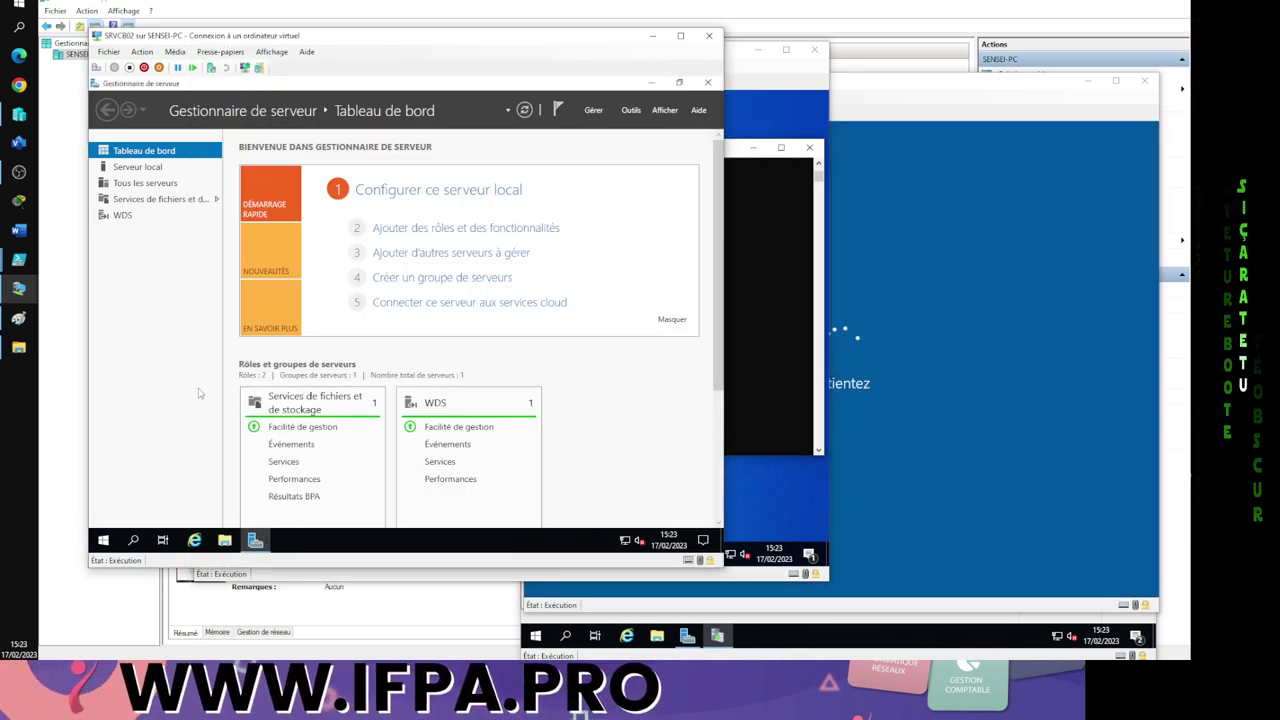
- Minimize SRVCB02 and check srvcb03's WSUS Ordinateurs non attribués group, which lists no computers
{"action": "left_click", "coordinate": [653, 38]}
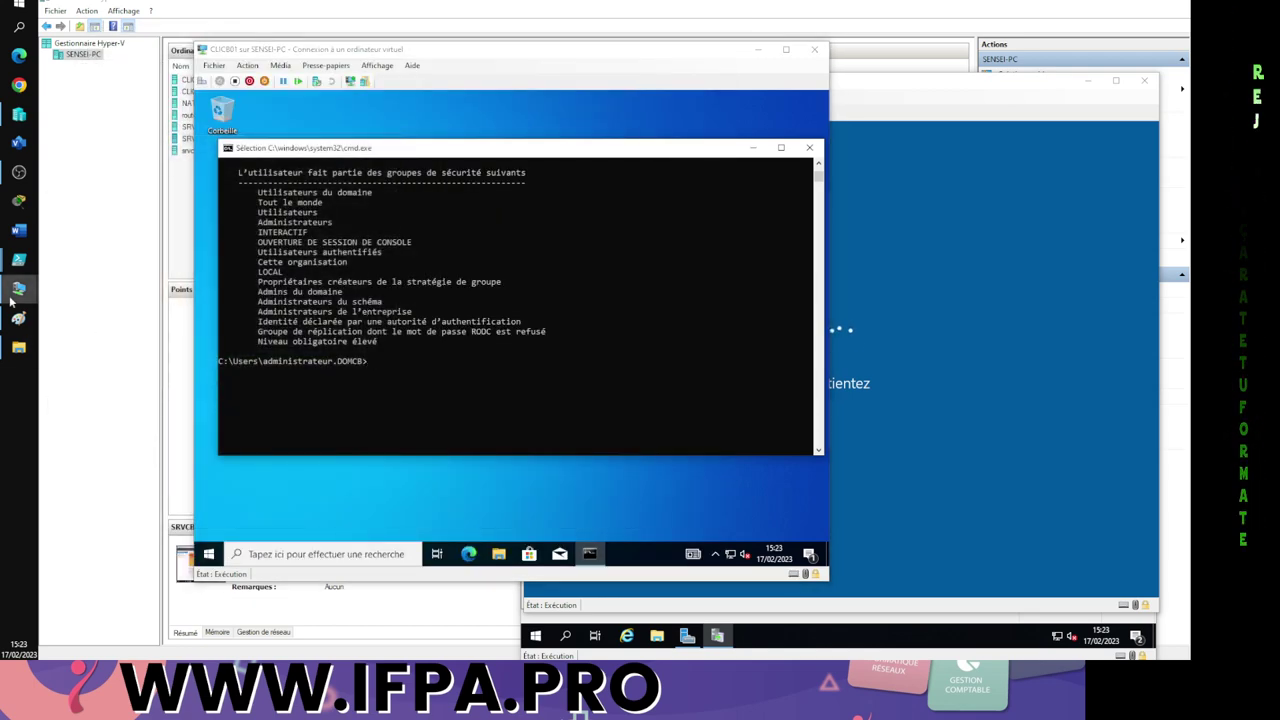
{"action": "mouse_move", "coordinate": [19, 288]}
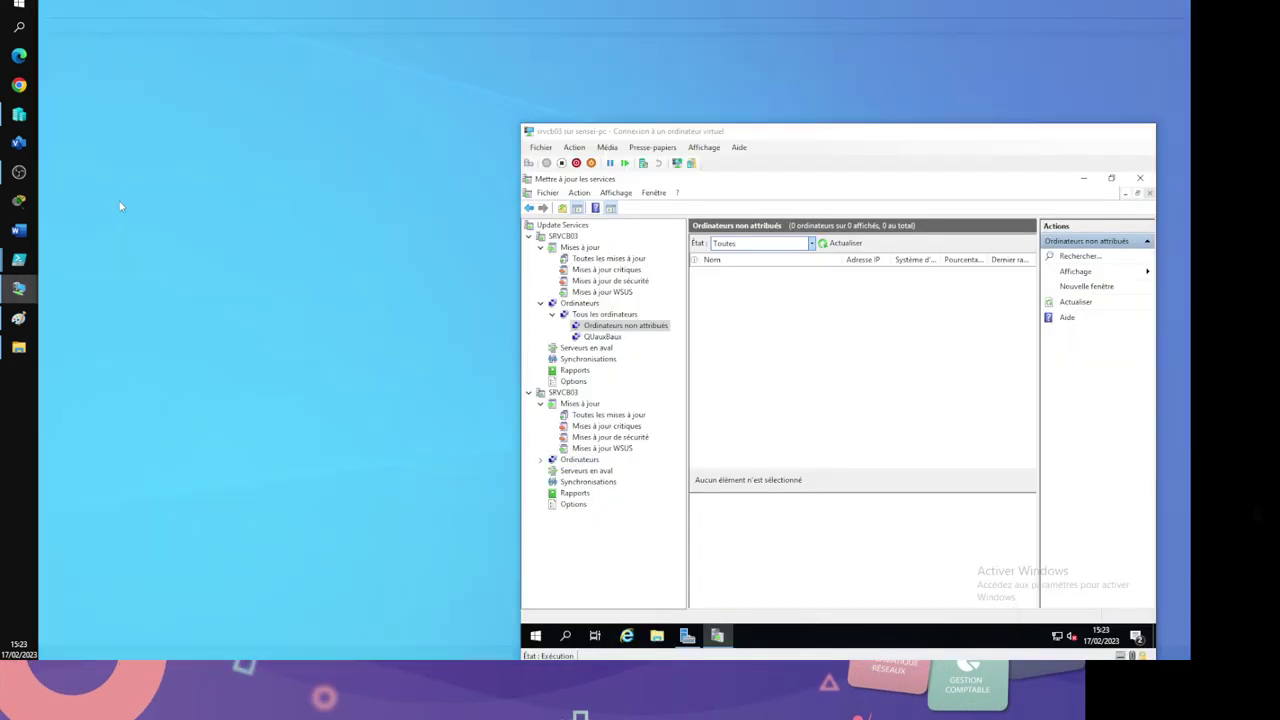
{"action": "left_click", "coordinate": [104, 198]}
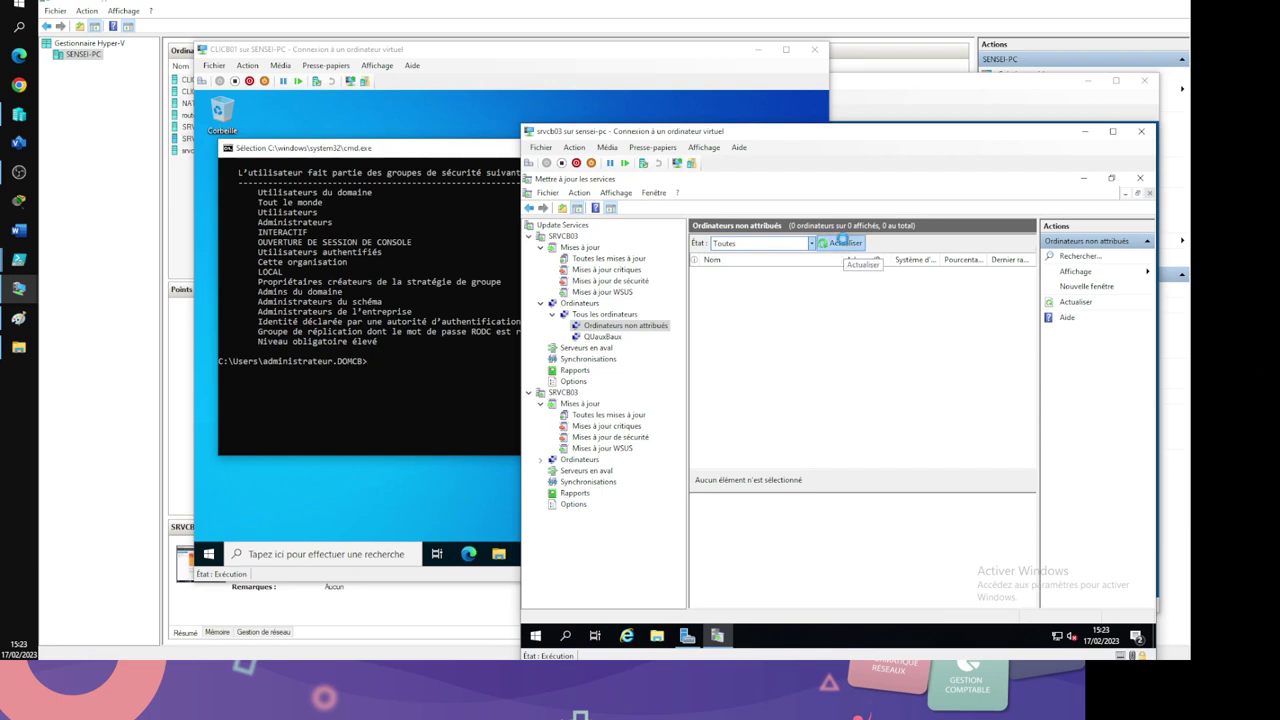
{"action": "left_click", "coordinate": [605, 314]}
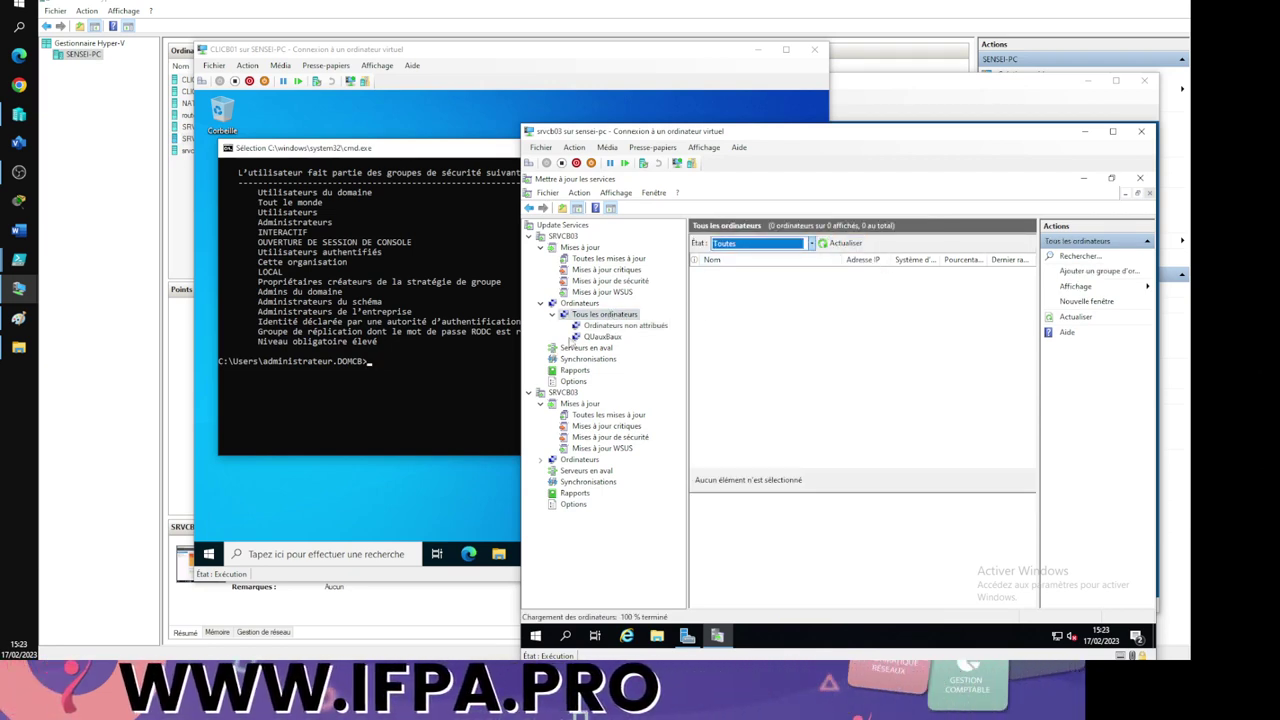
{"action": "left_click", "coordinate": [598, 327]}
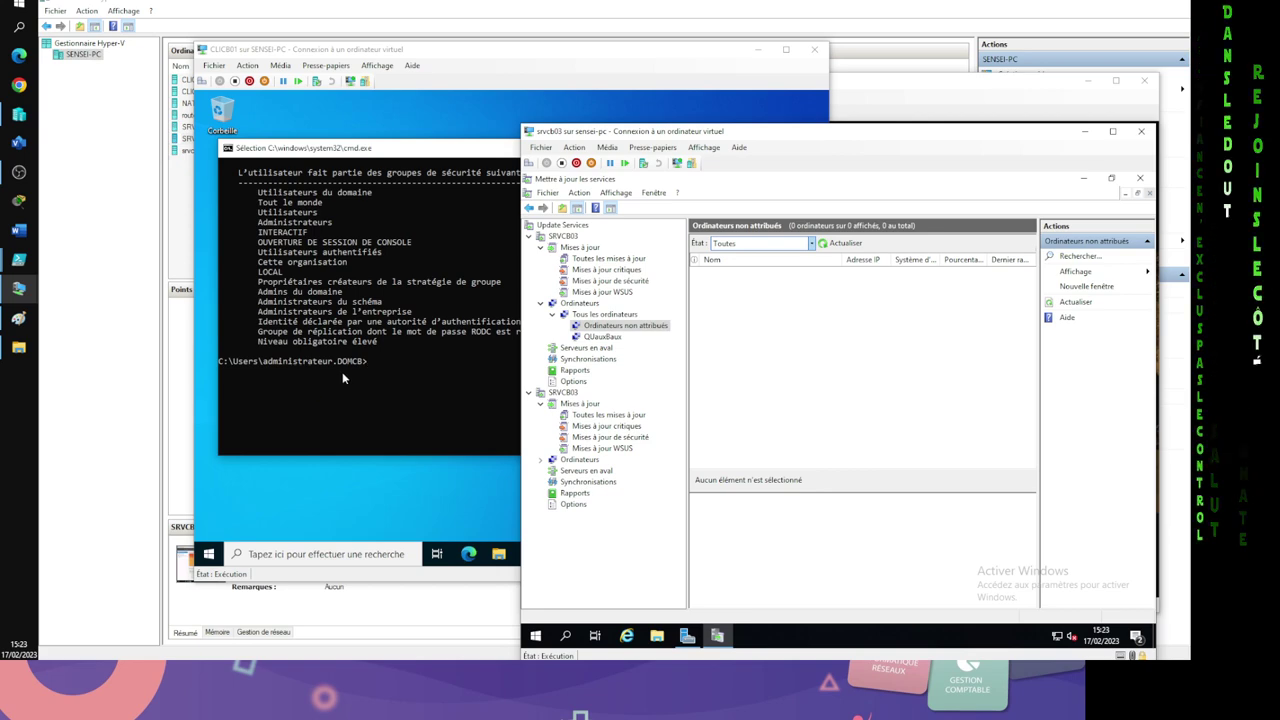
- On CLICB02, wake the lock screen and choose Autre utilisateur to sign in
{"action": "mouse_move", "coordinate": [18, 288]}
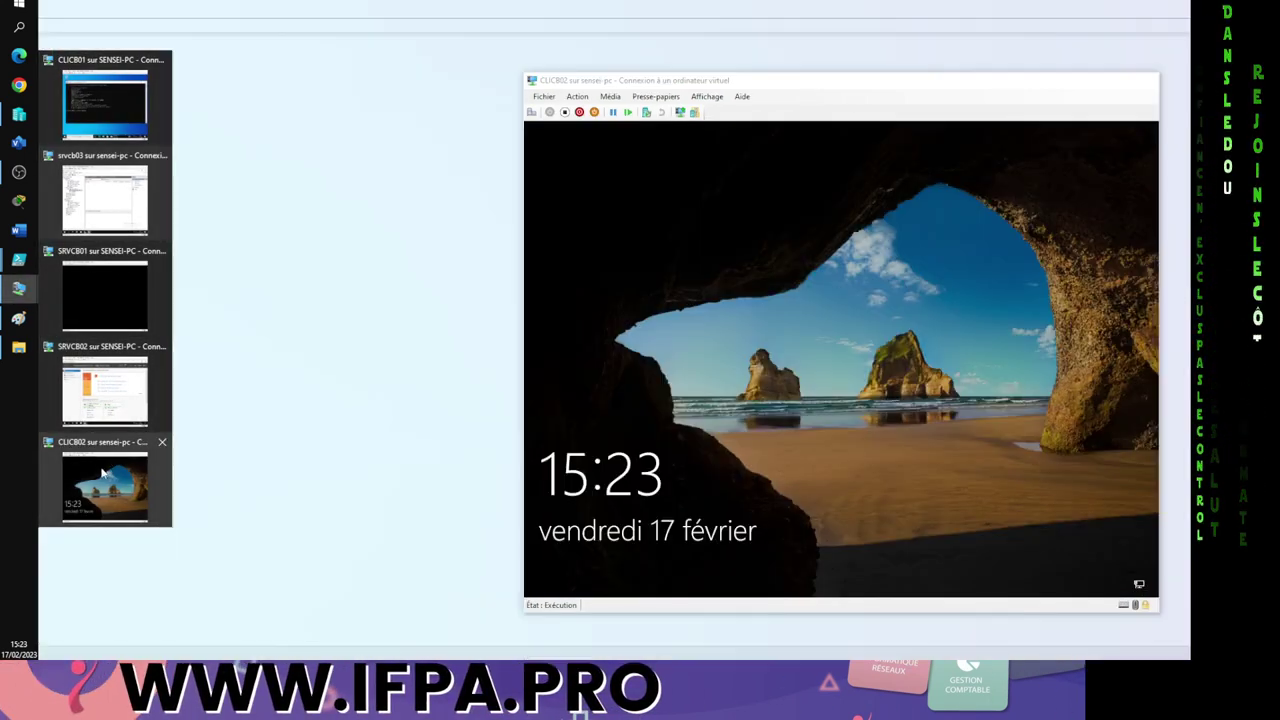
{"action": "left_click", "coordinate": [115, 458]}
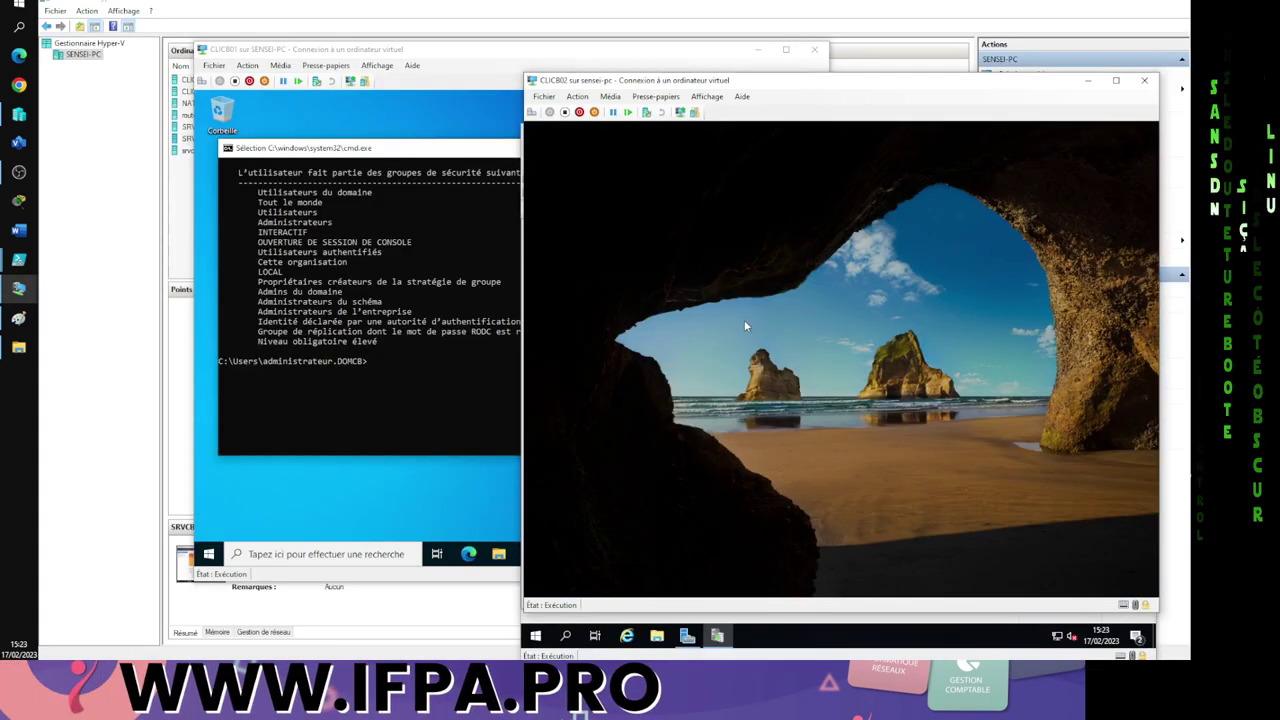
{"action": "left_click", "coordinate": [744, 319]}
{"action": "left_click", "coordinate": [630, 568]}
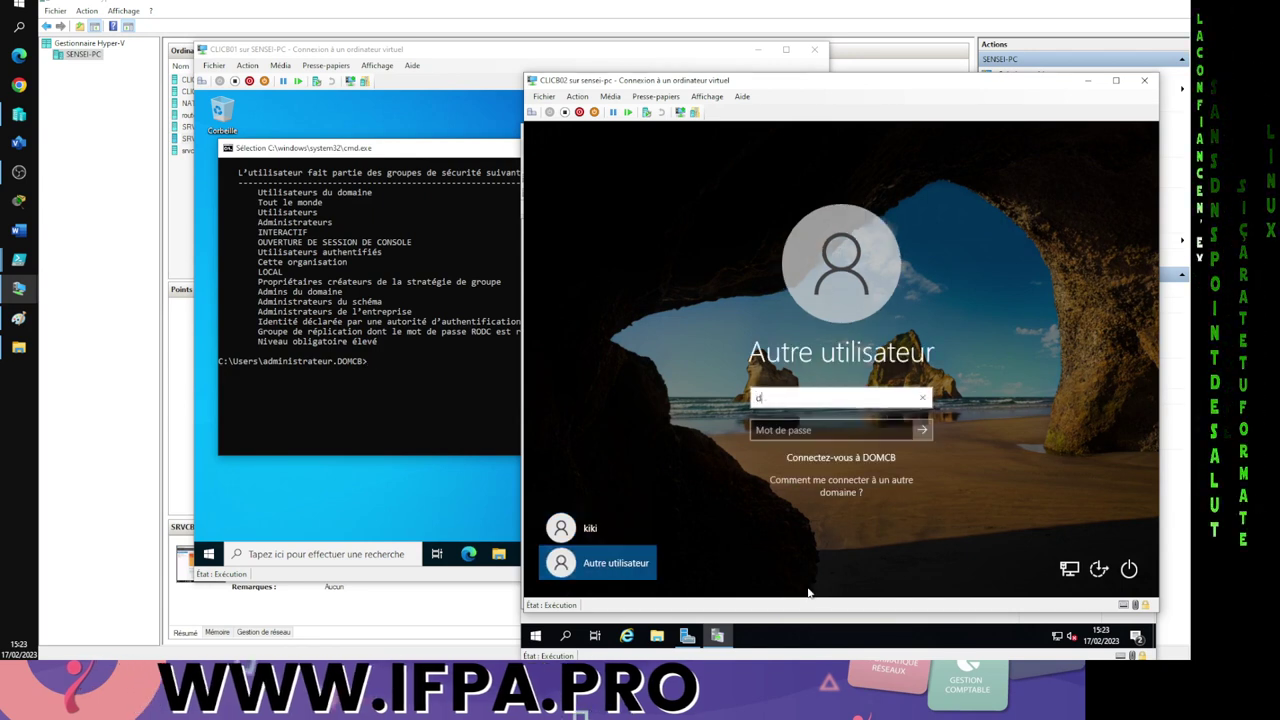
- Sign in to CLICB02 with the DOMCB domain administrator account and its password
{"action": "type", "text": "domcb\\administrateur"}
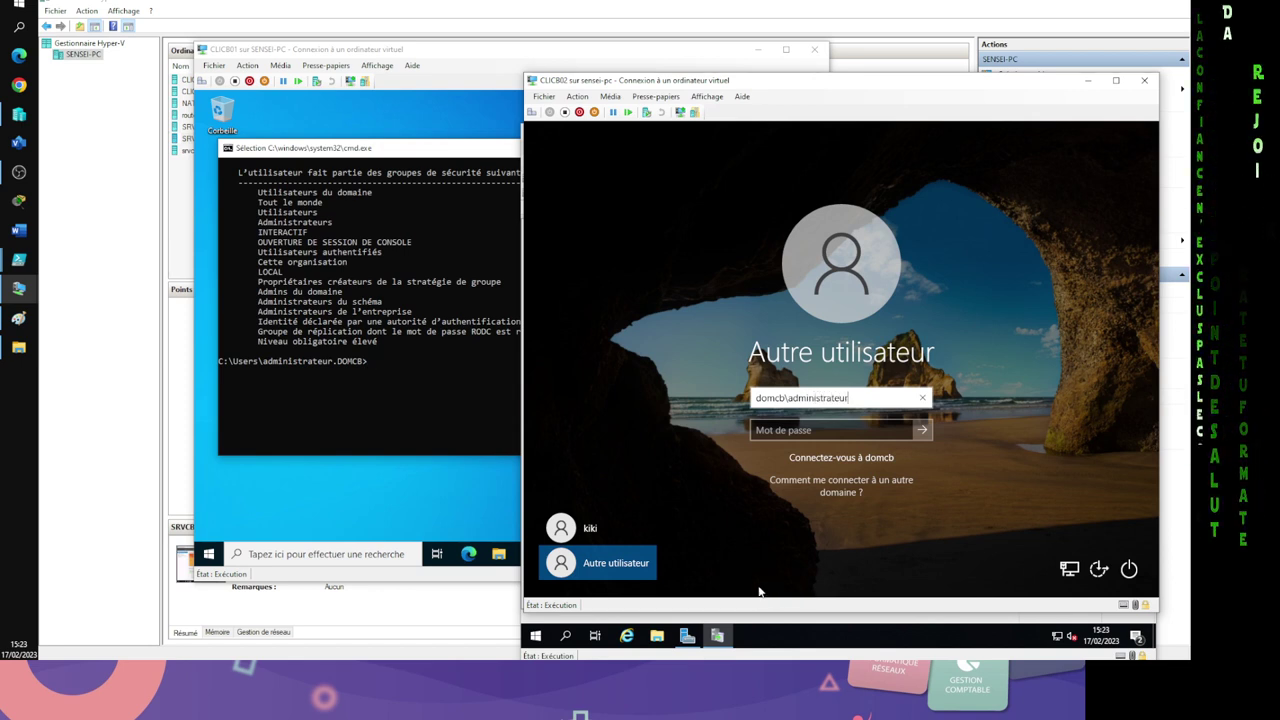
{"action": "key", "text": "Tab"}
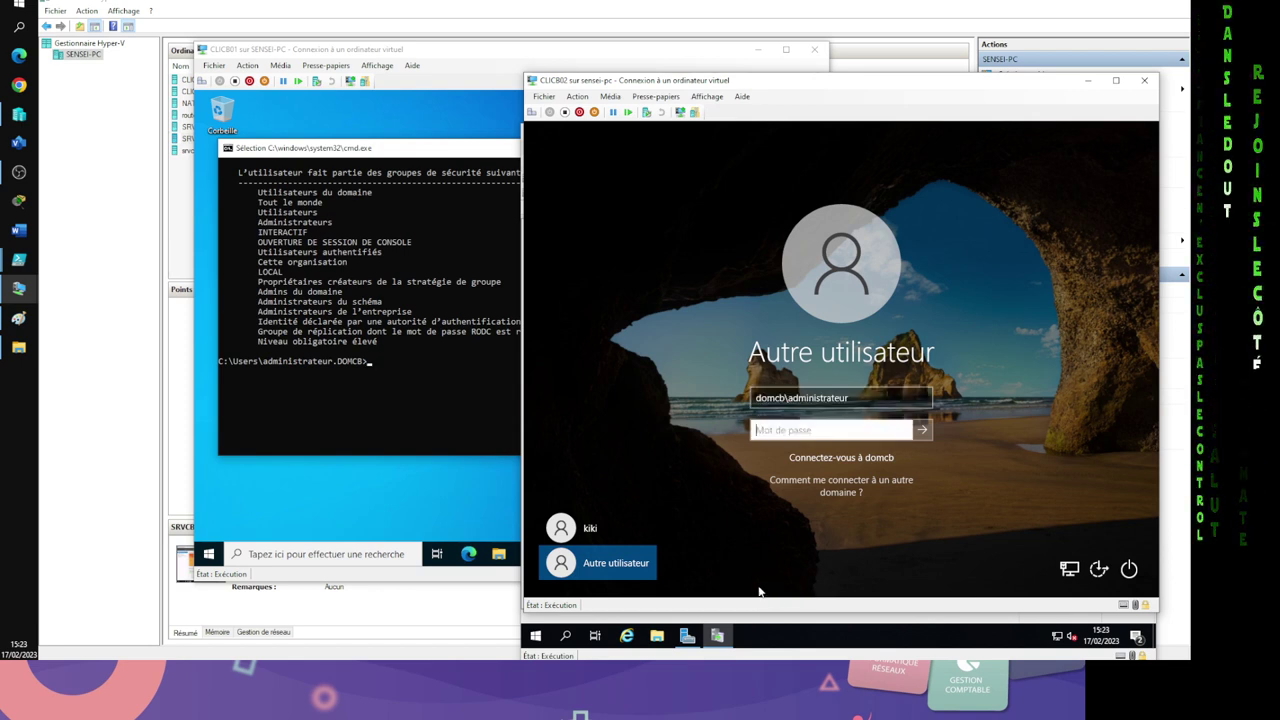
{"action": "type", "text": "••••"}
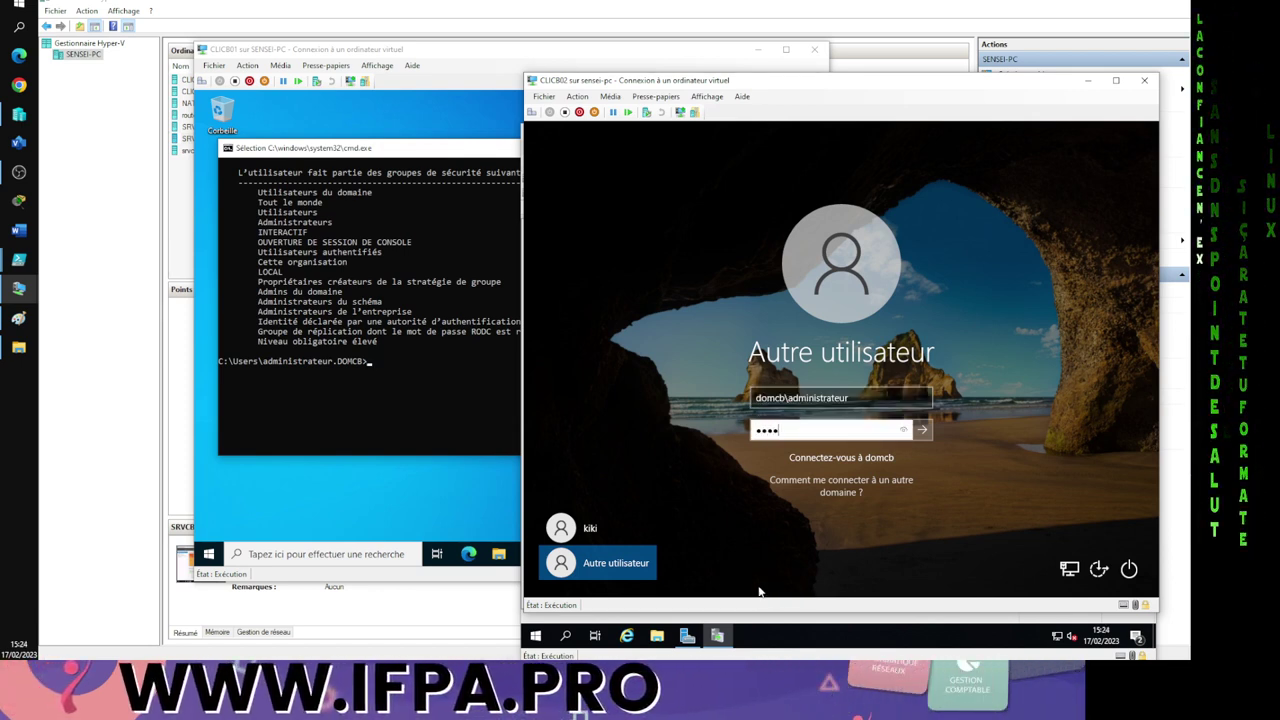
{"action": "type", "text": "••••"}
{"action": "key", "text": "Return"}
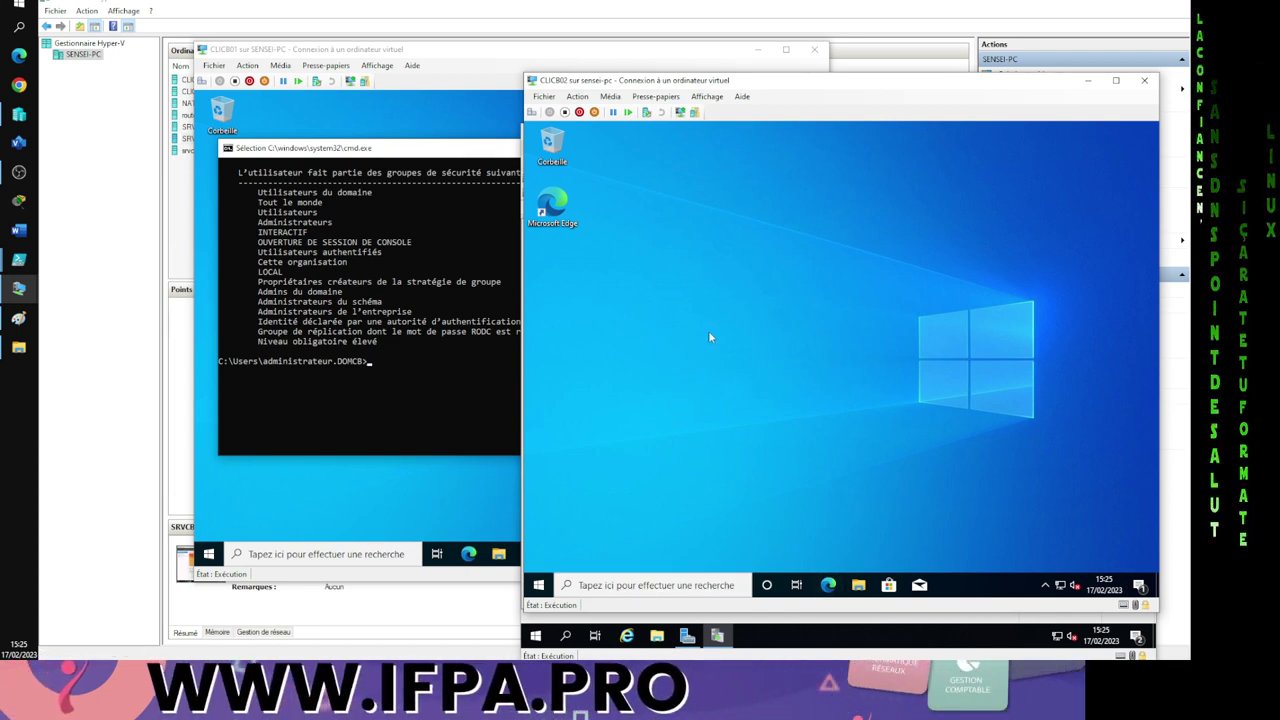
- Refresh srvcb03's WSUS unassigned computers list, still 0 computers, and bring CLICB02 back in front
{"action": "left_click_drag", "start_coordinate": [655, 88], "coordinate": [723, 57]}
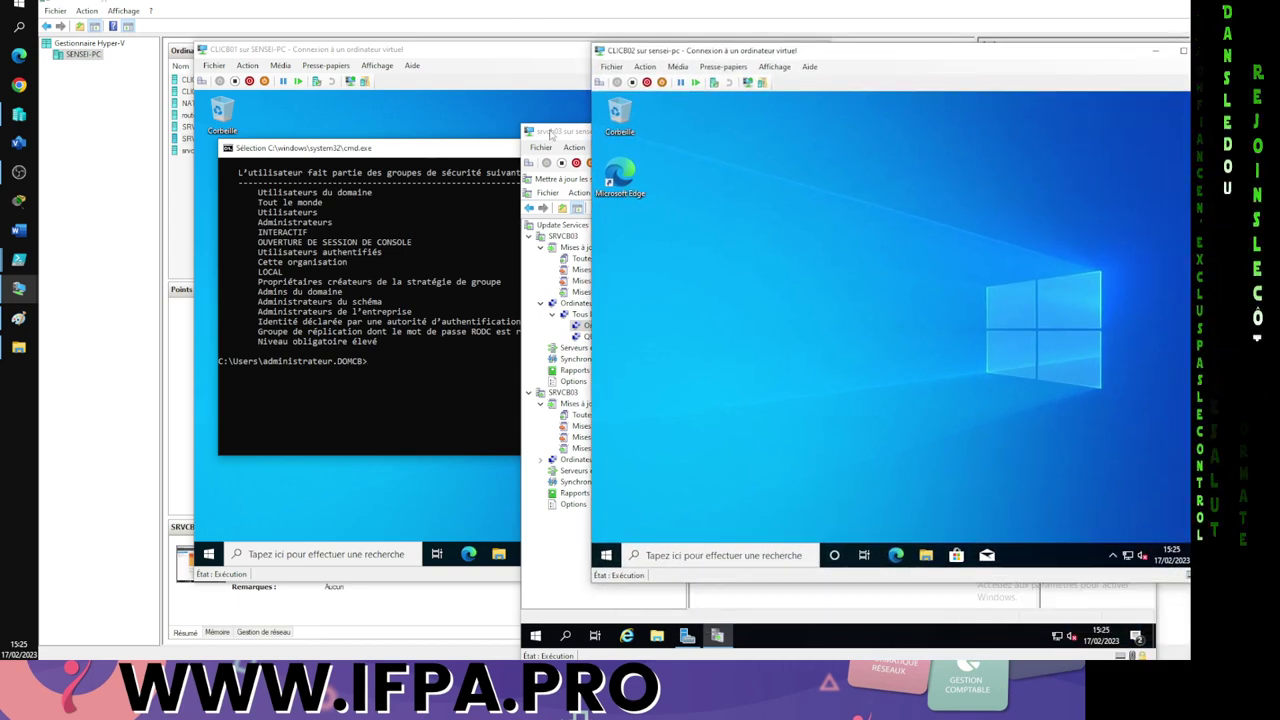
{"action": "left_click_drag", "start_coordinate": [549, 134], "coordinate": [237, 82]}
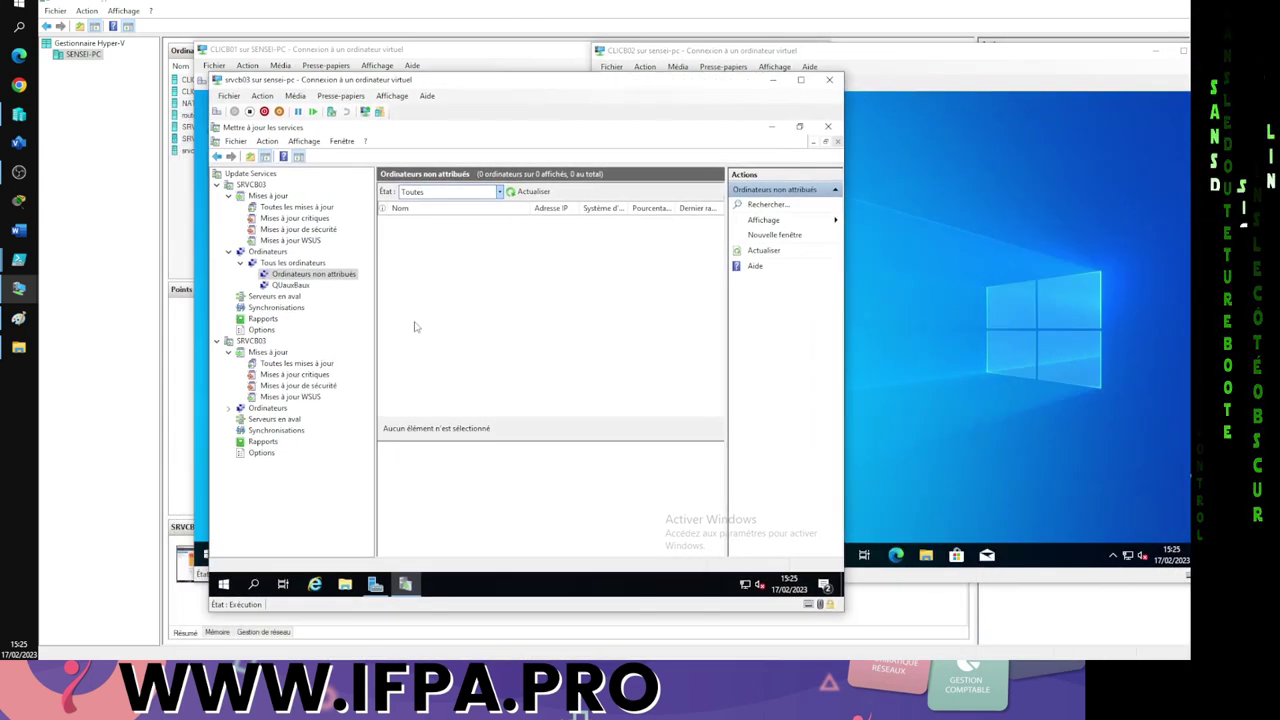
{"action": "left_click", "coordinate": [532, 192]}
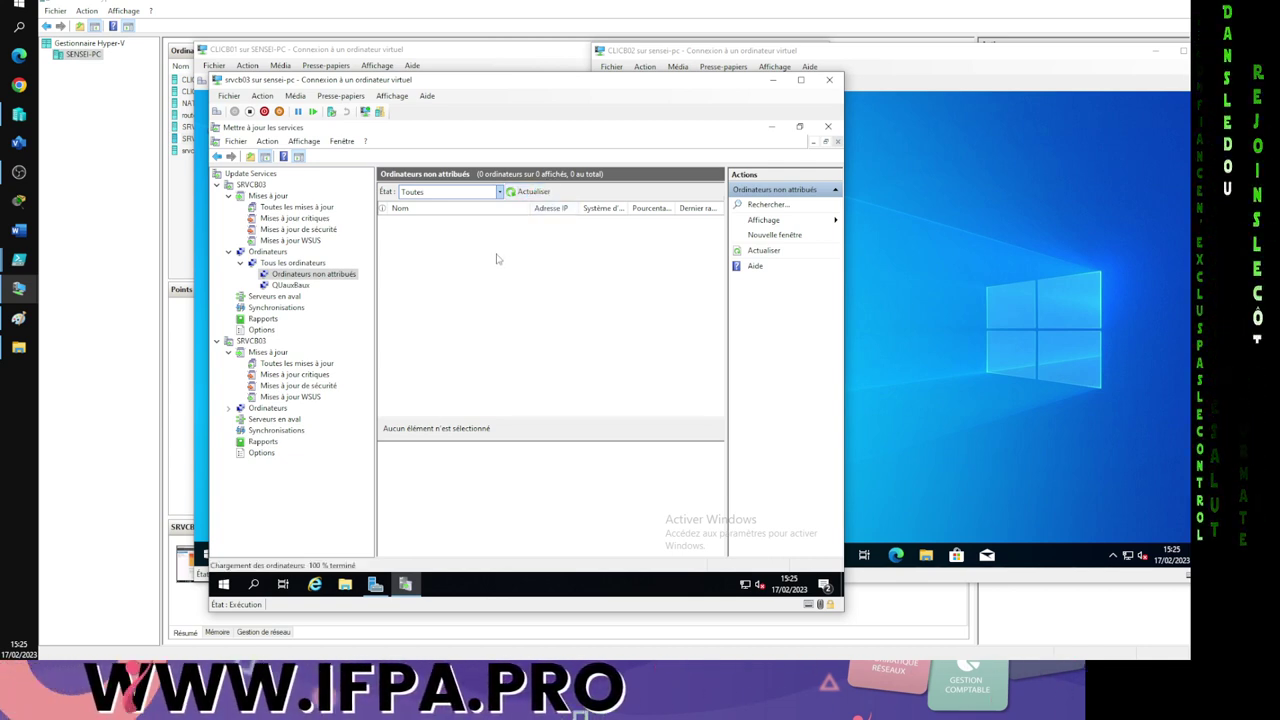
{"action": "left_click", "coordinate": [985, 289]}
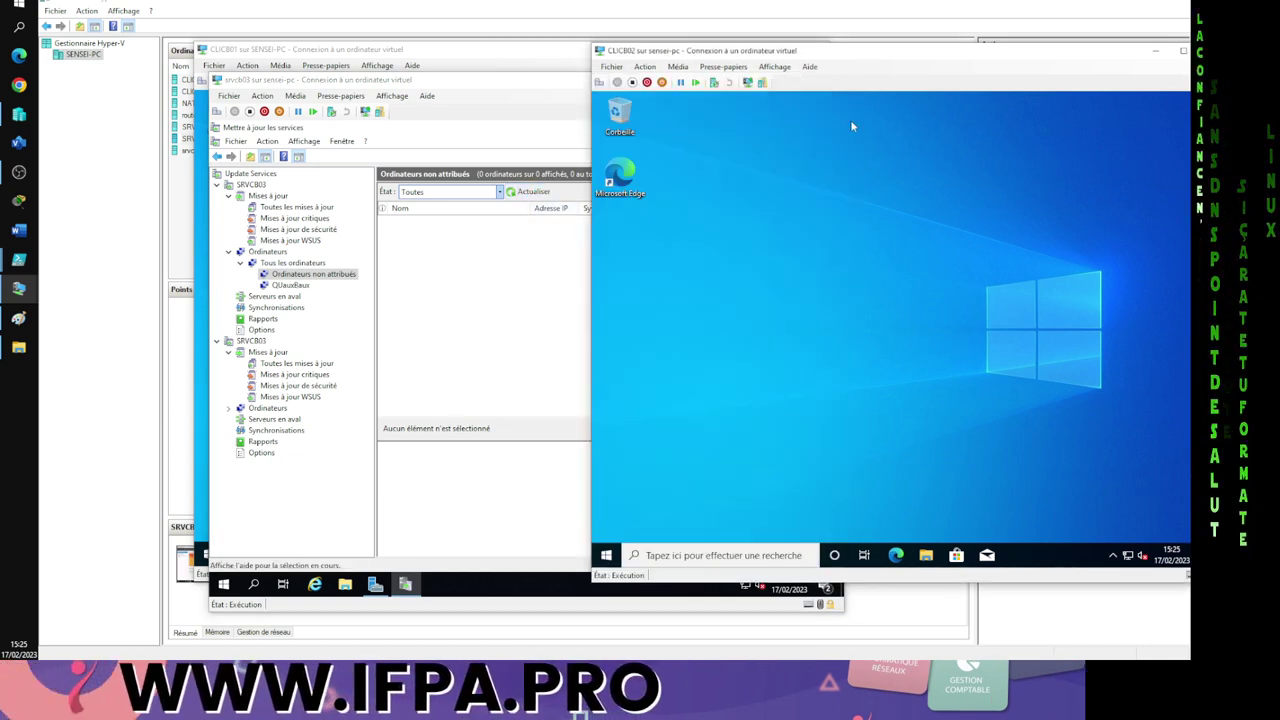
{"action": "left_click_drag", "start_coordinate": [843, 53], "coordinate": [715, 69]}
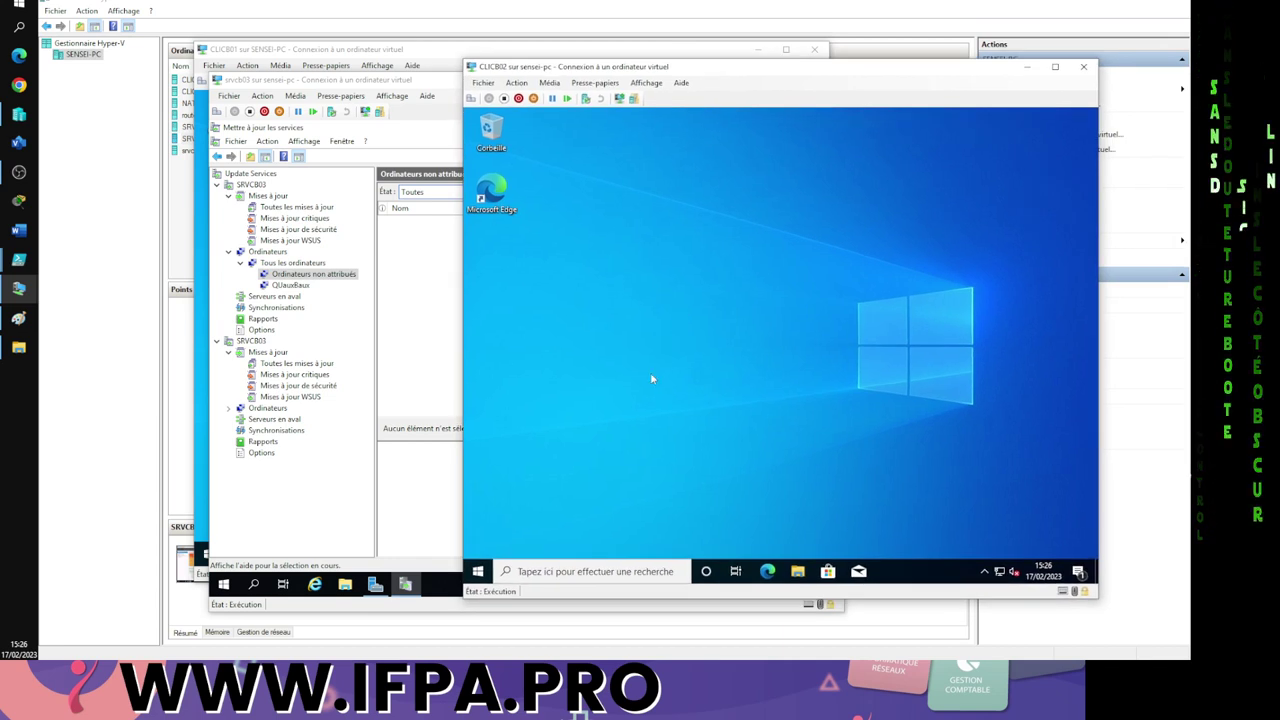
- Open an administrator Command Prompt on CLICB02 and run whoami to check the signed-in account
{"action": "key", "text": "super+r"}
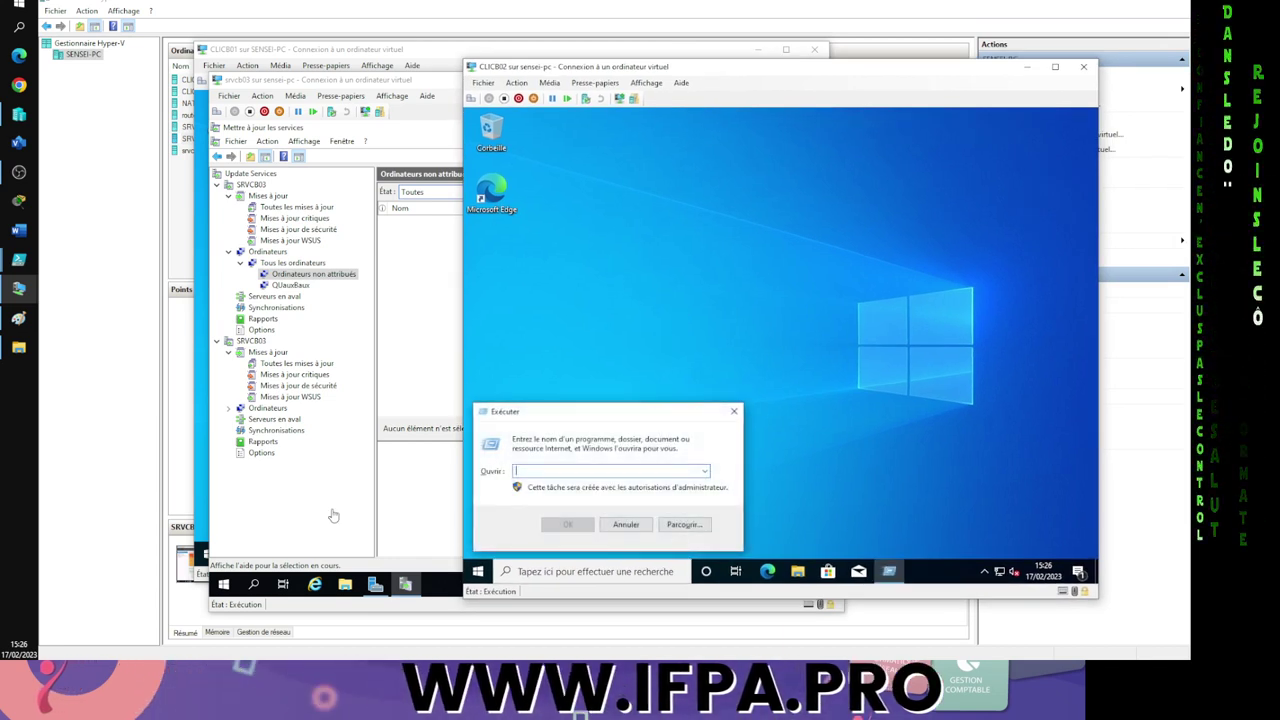
{"action": "key", "text": "Escape"}
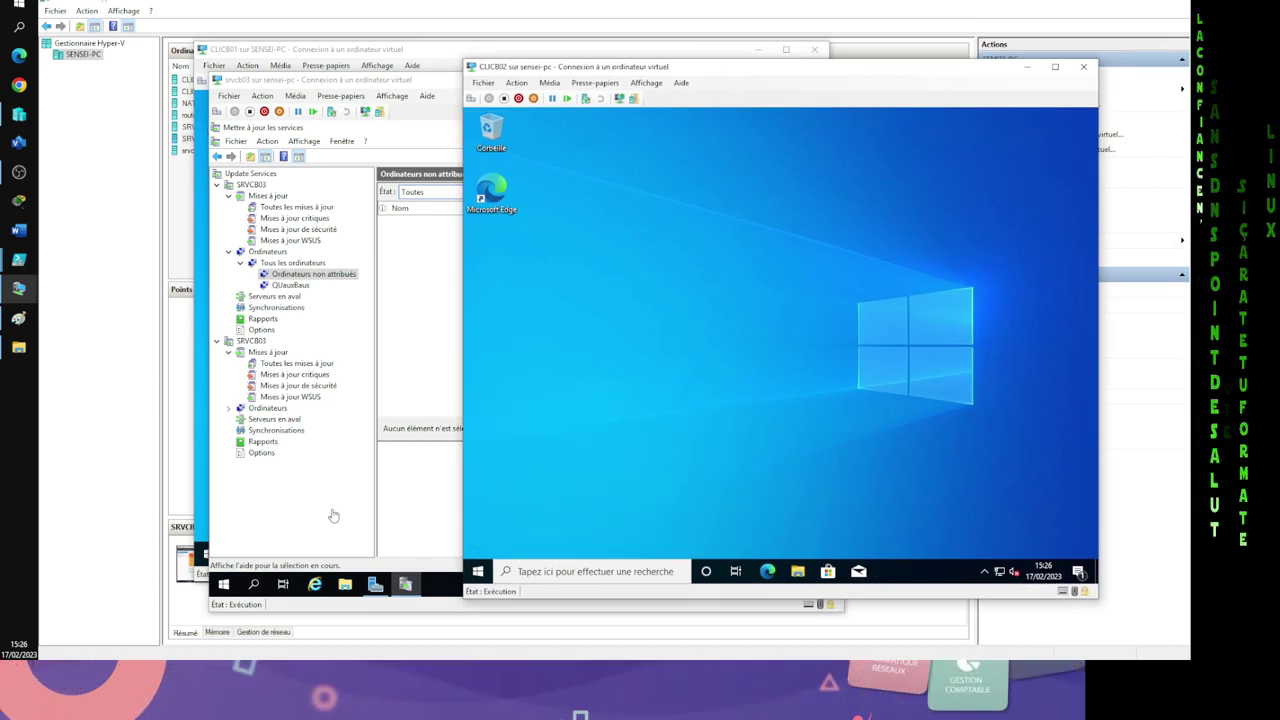
{"action": "key", "text": "super"}
{"action": "type", "text": "cmd"}
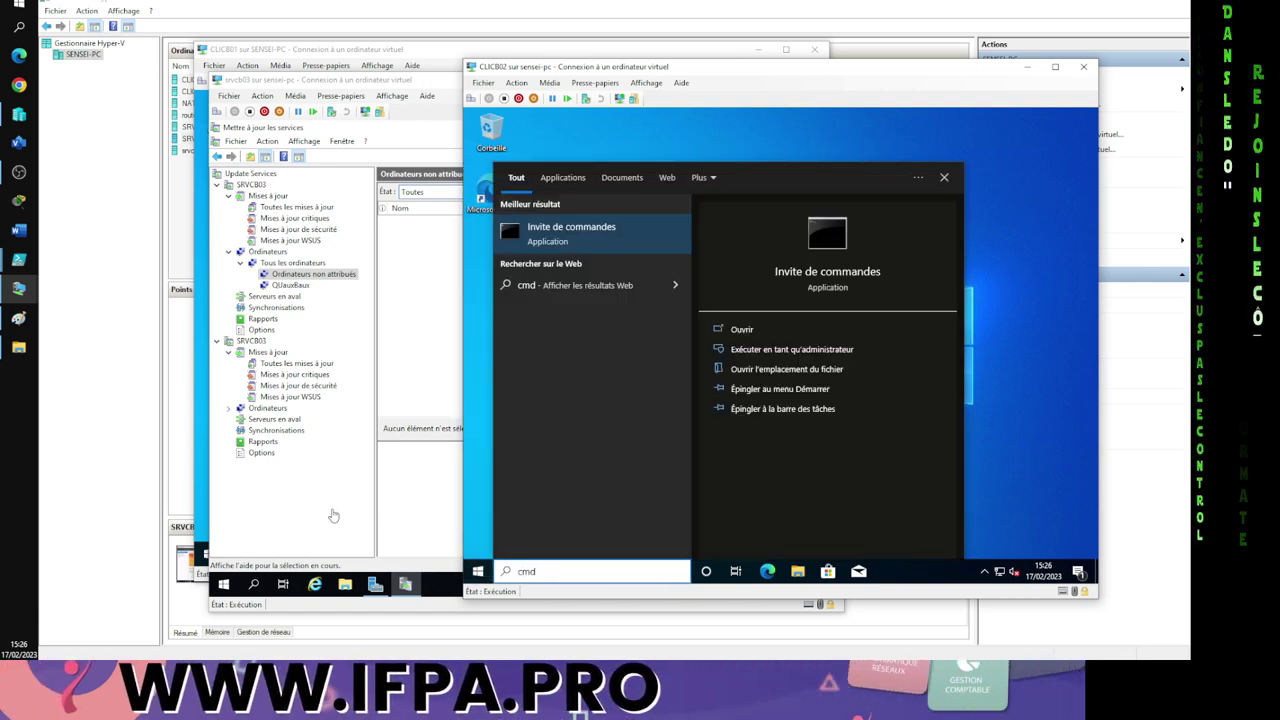
{"action": "key", "text": "Return"}
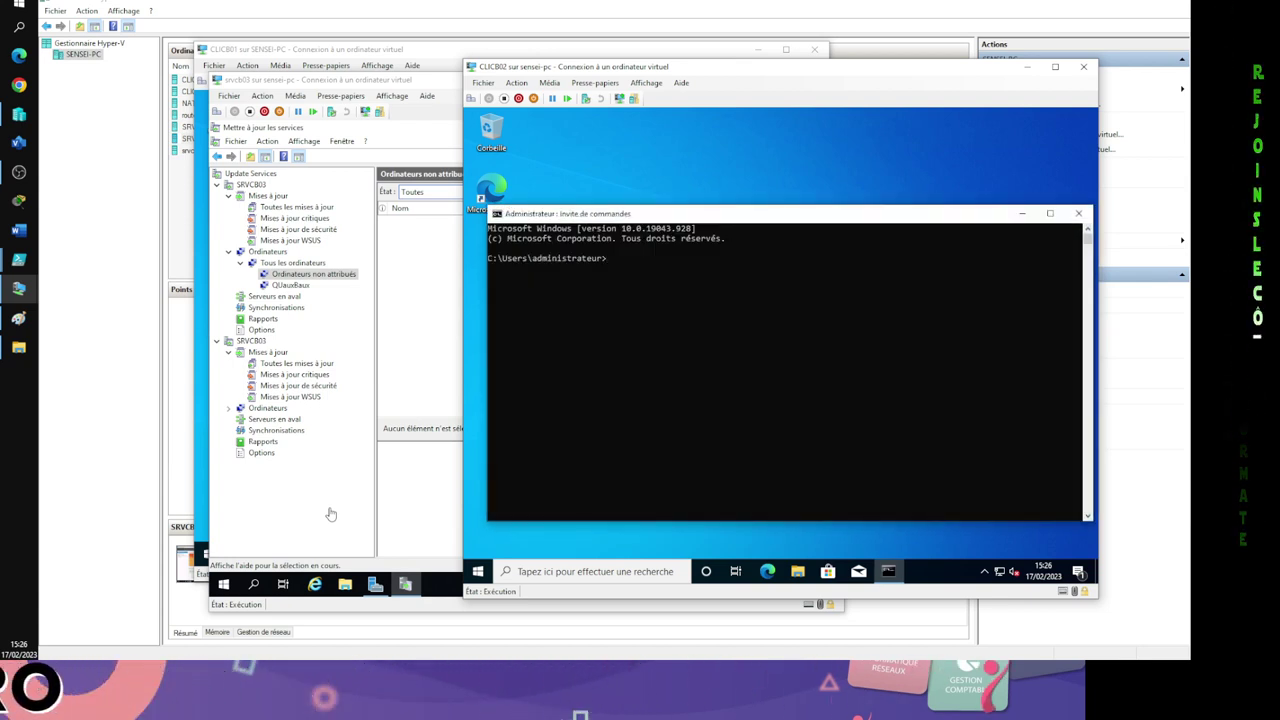
{"action": "type", "text": "whoami"}
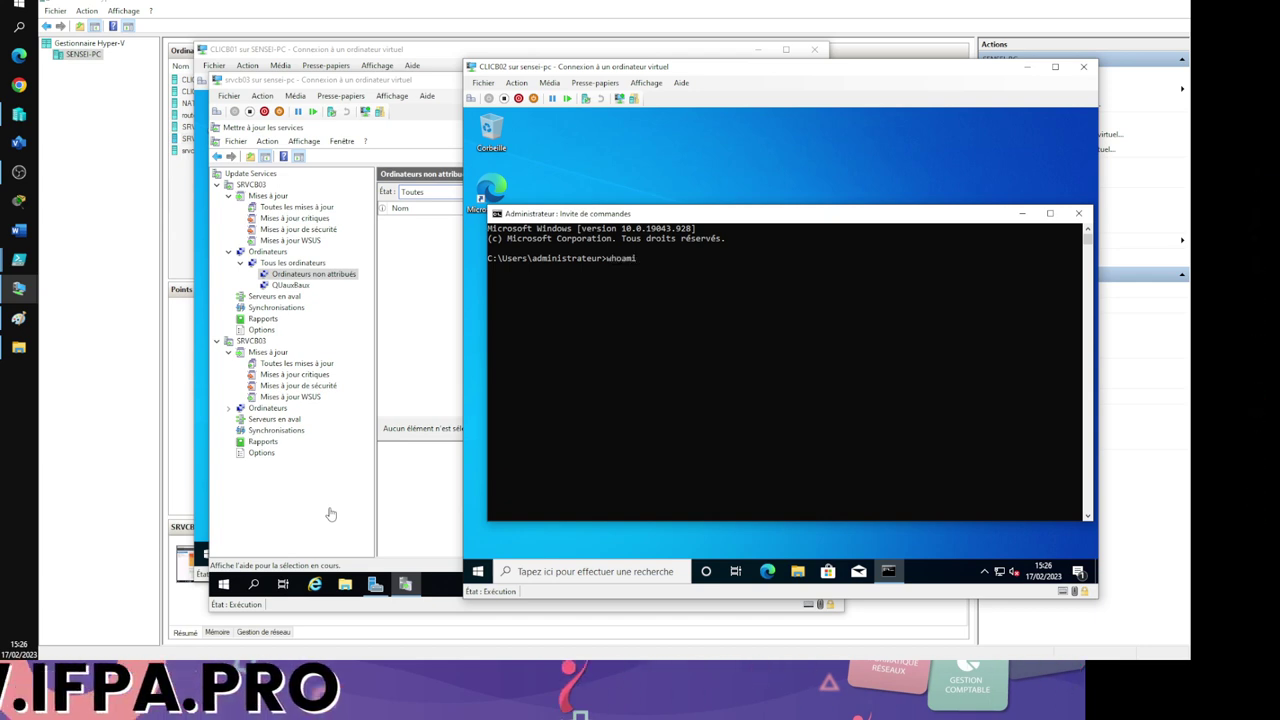
{"action": "key", "text": "Return"}
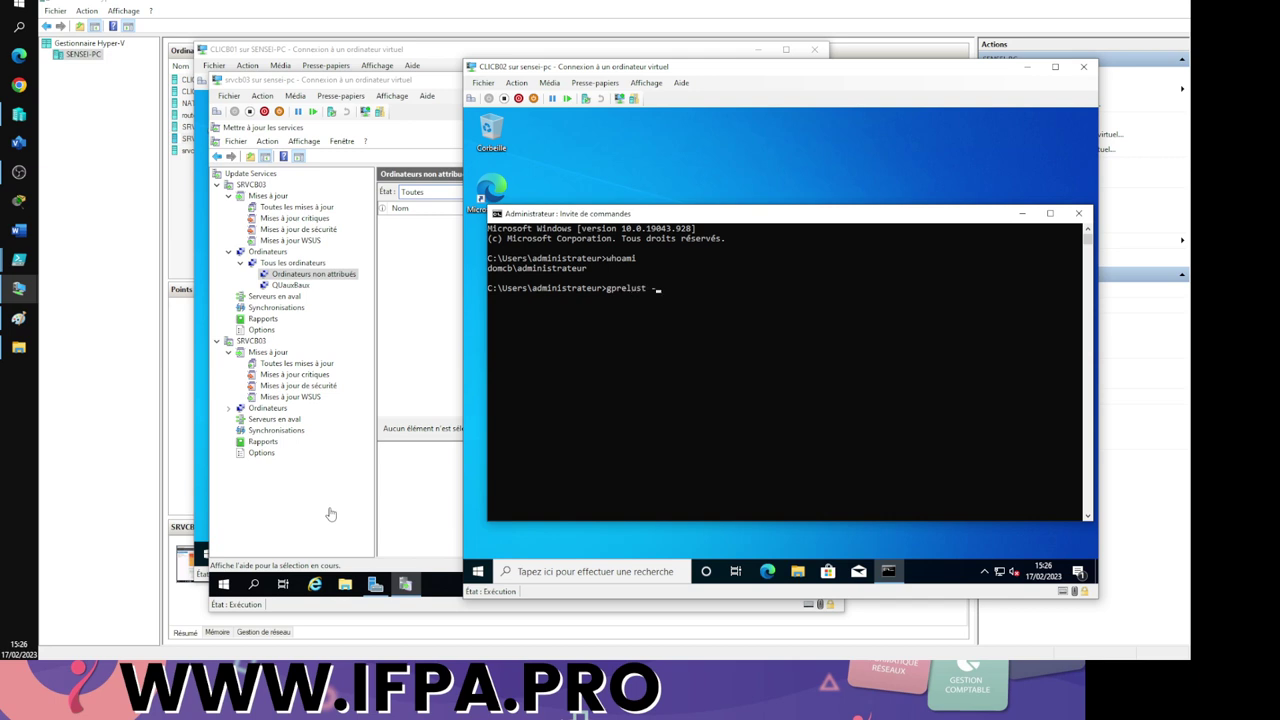
- Run gpresult -r and scroll up to confirm Default Domain Policy and WSUS are applied
{"action": "key", "text": "Return"}
{"action": "key", "text": "Up"}
{"action": "key", "text": "Left"}
{"action": "key", "text": "Left"}
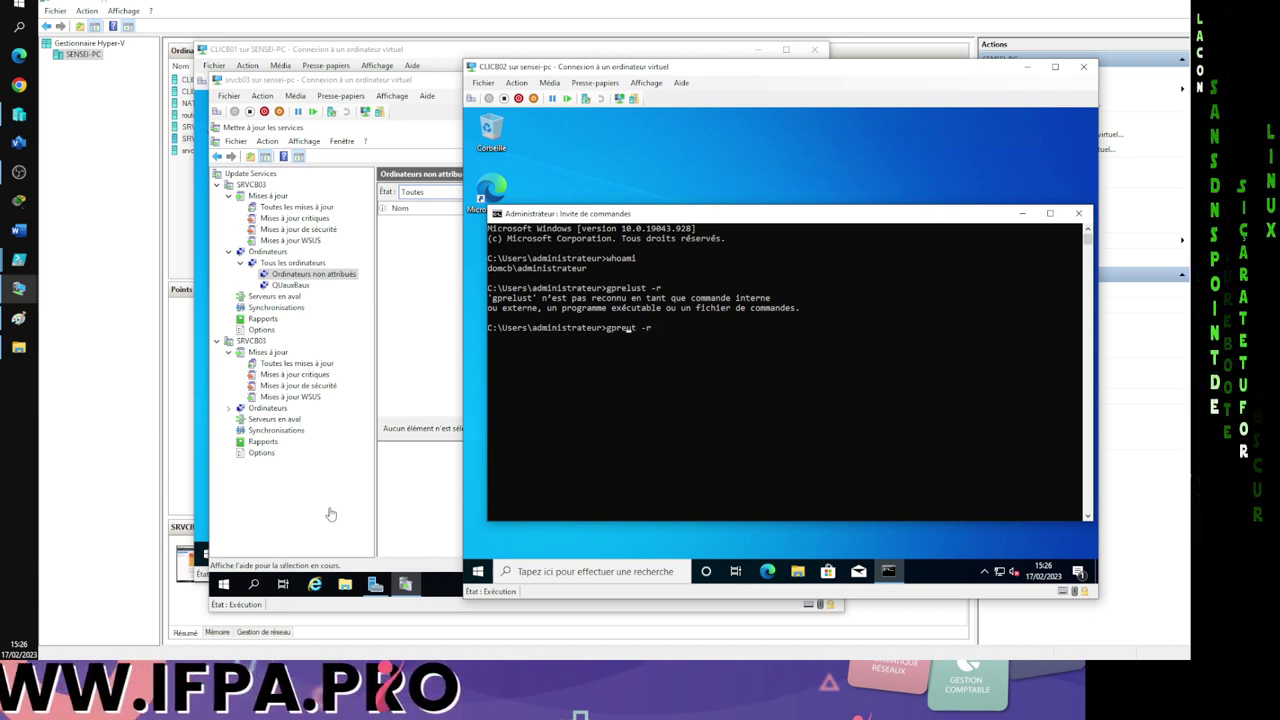
{"action": "type", "text": "s"}
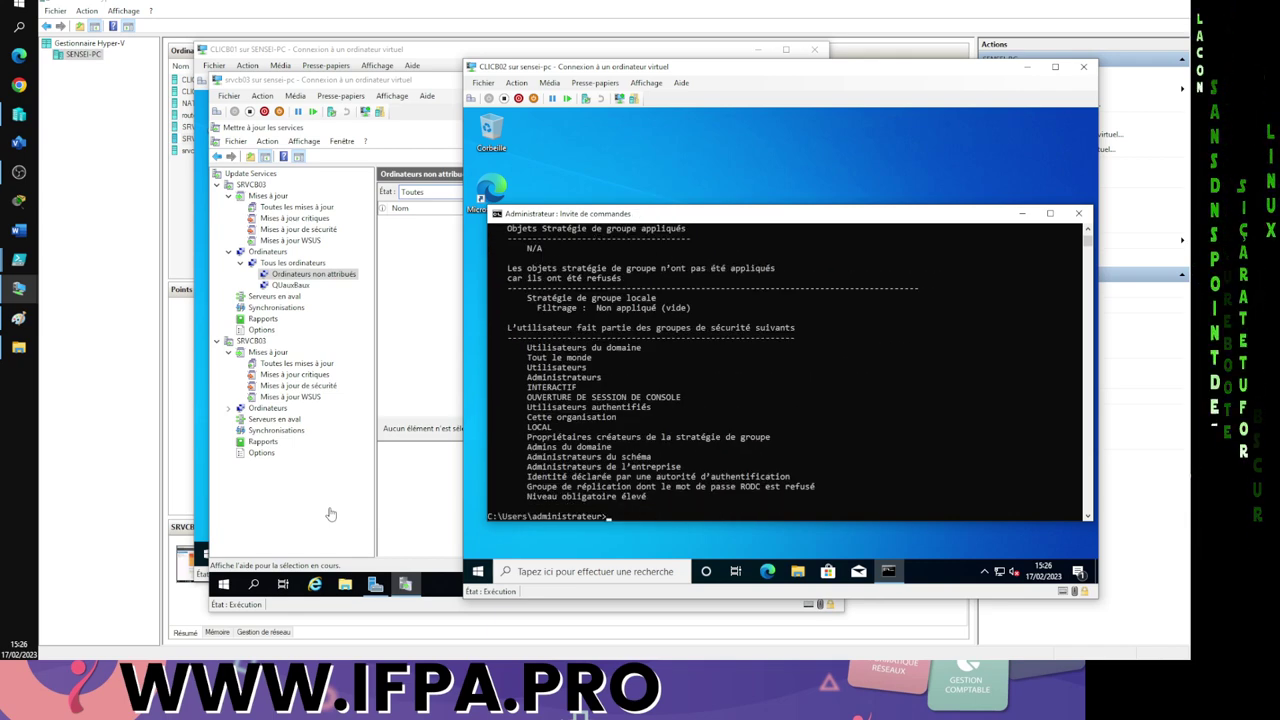
{"action": "scroll", "coordinate": [706, 380], "scroll_direction": "up", "scroll_amount": 7}
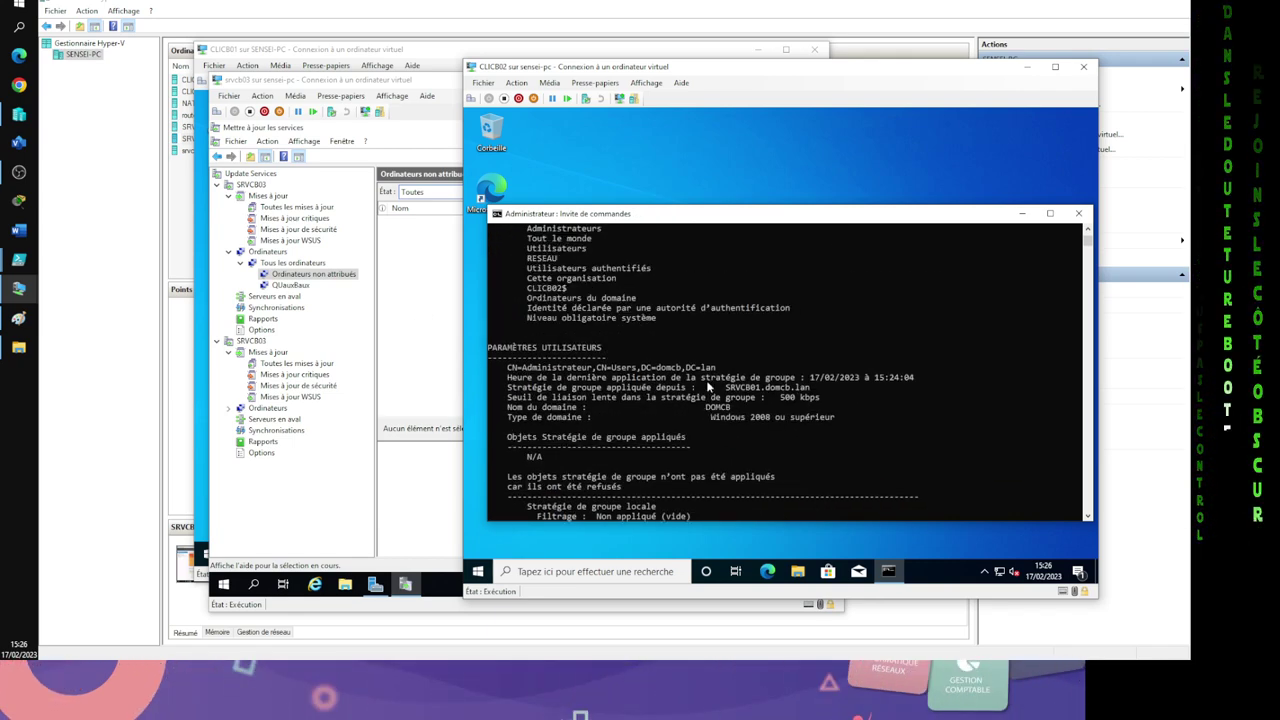
{"action": "scroll", "coordinate": [706, 380], "scroll_direction": "up", "scroll_amount": 7}
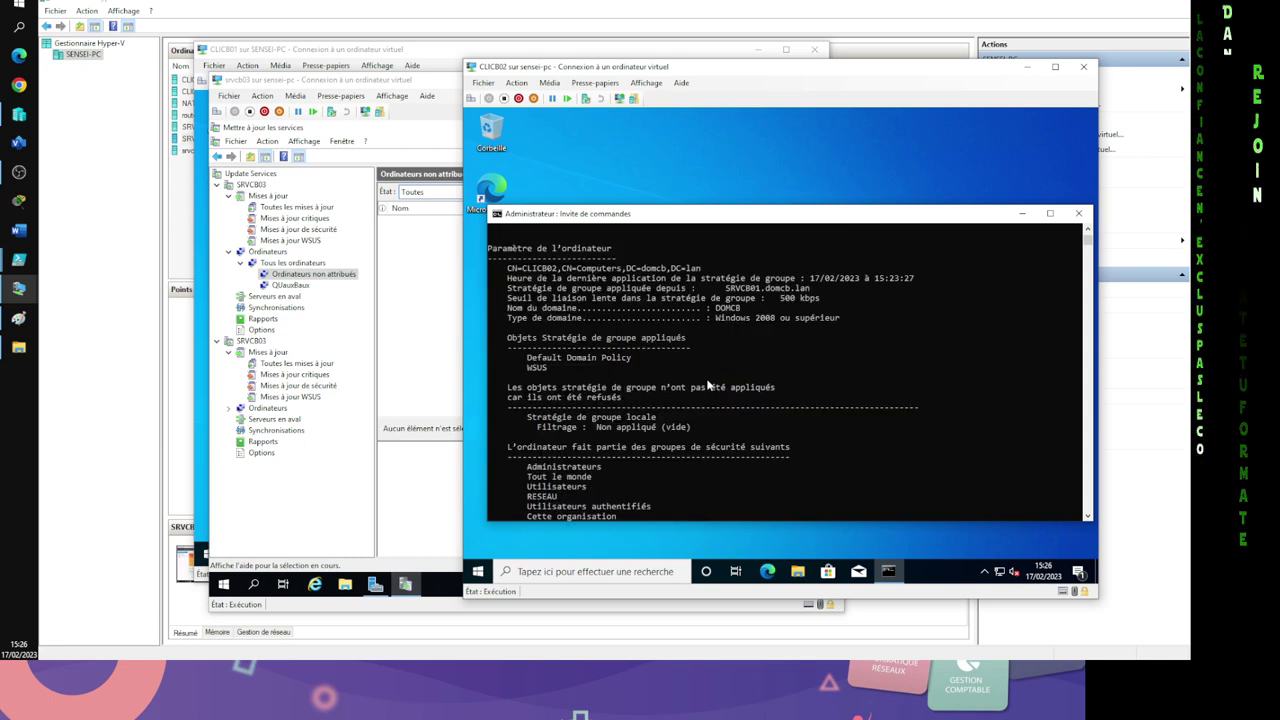
{"action": "left_click", "coordinate": [732, 377]}
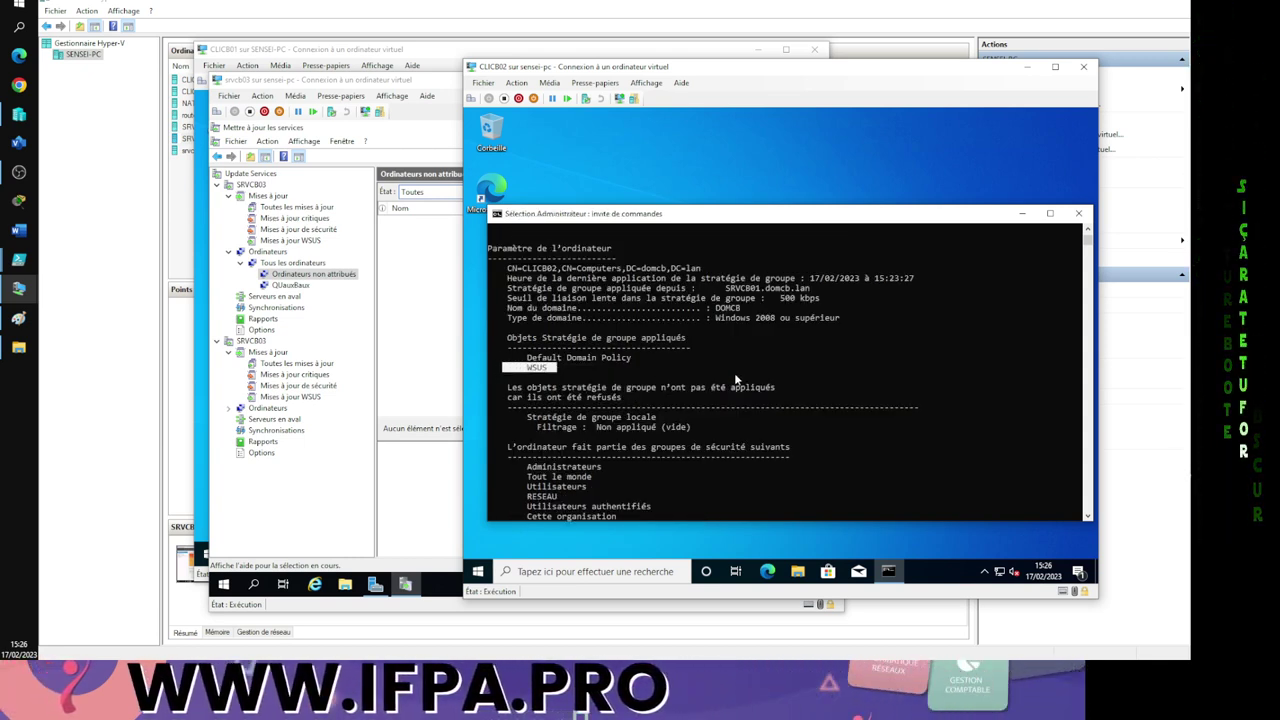
{"action": "left_click", "coordinate": [481, 575]}
- Restart CLICB02, then restart srvcb03 with the Autre (non planifié) shutdown reason
{"action": "right_click", "coordinate": [478, 571]}
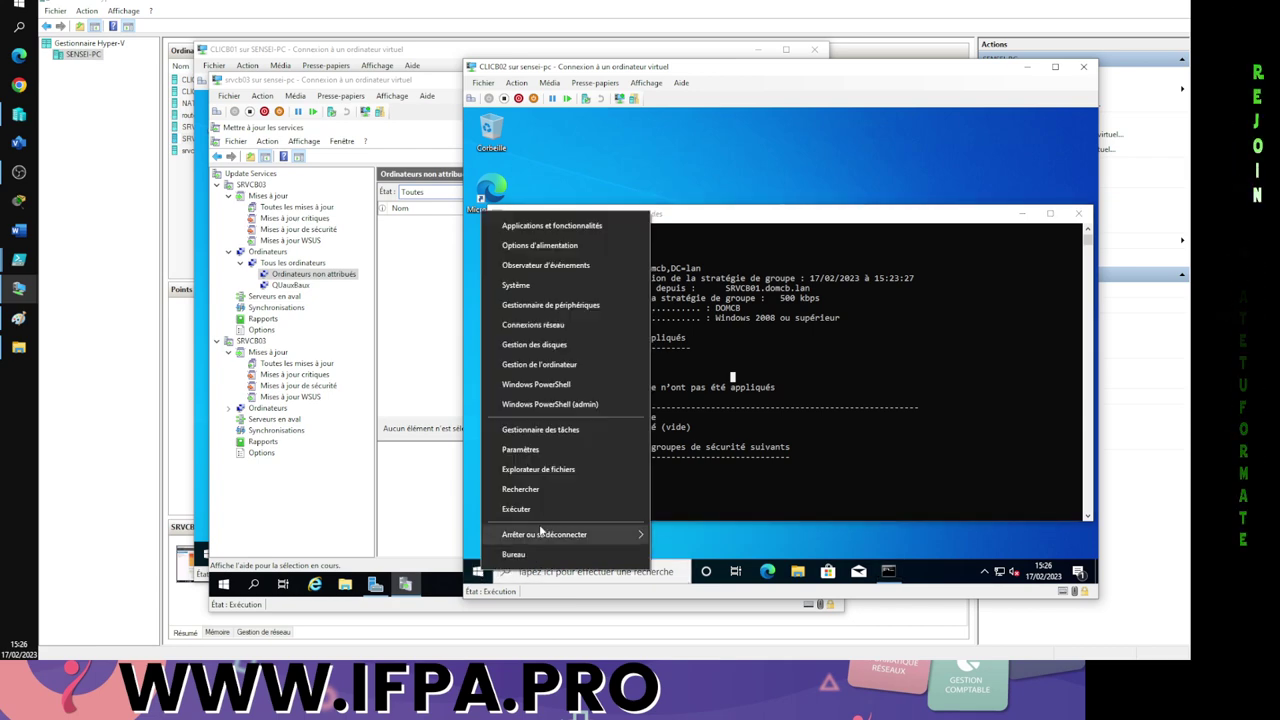
{"action": "left_click", "coordinate": [663, 537]}
{"action": "left_click", "coordinate": [234, 590]}
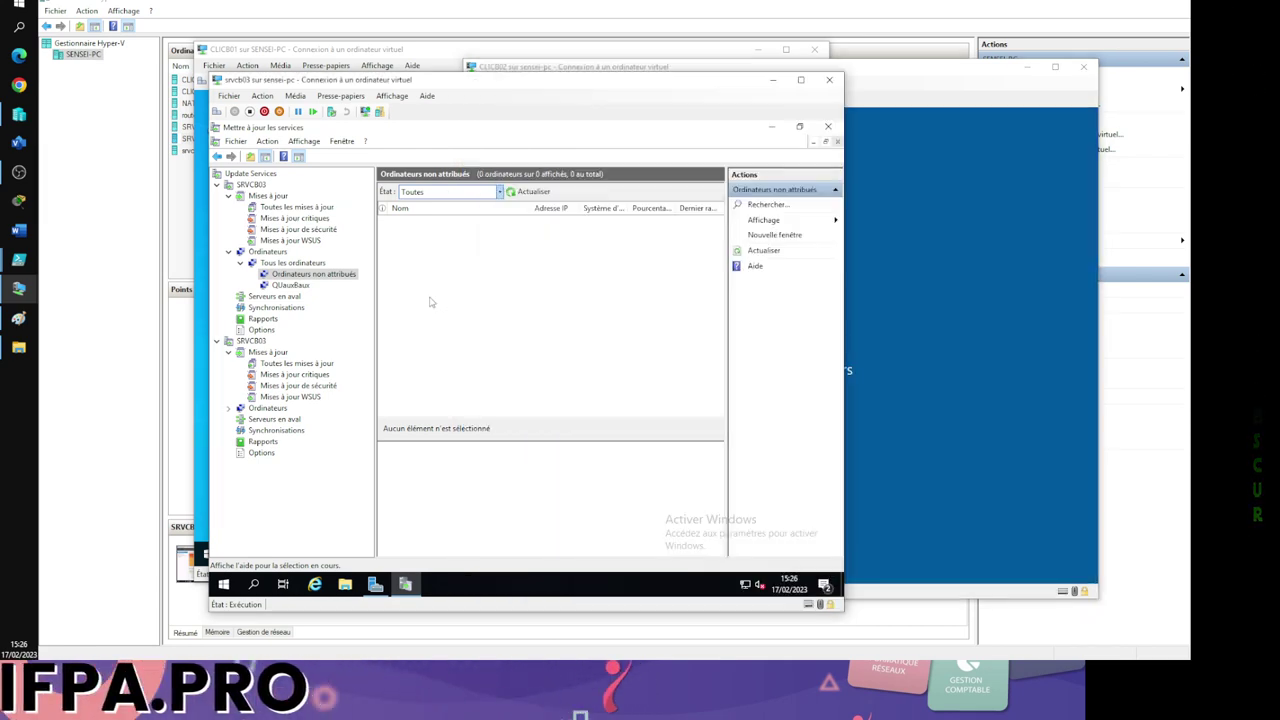
{"action": "right_click", "coordinate": [234, 590]}
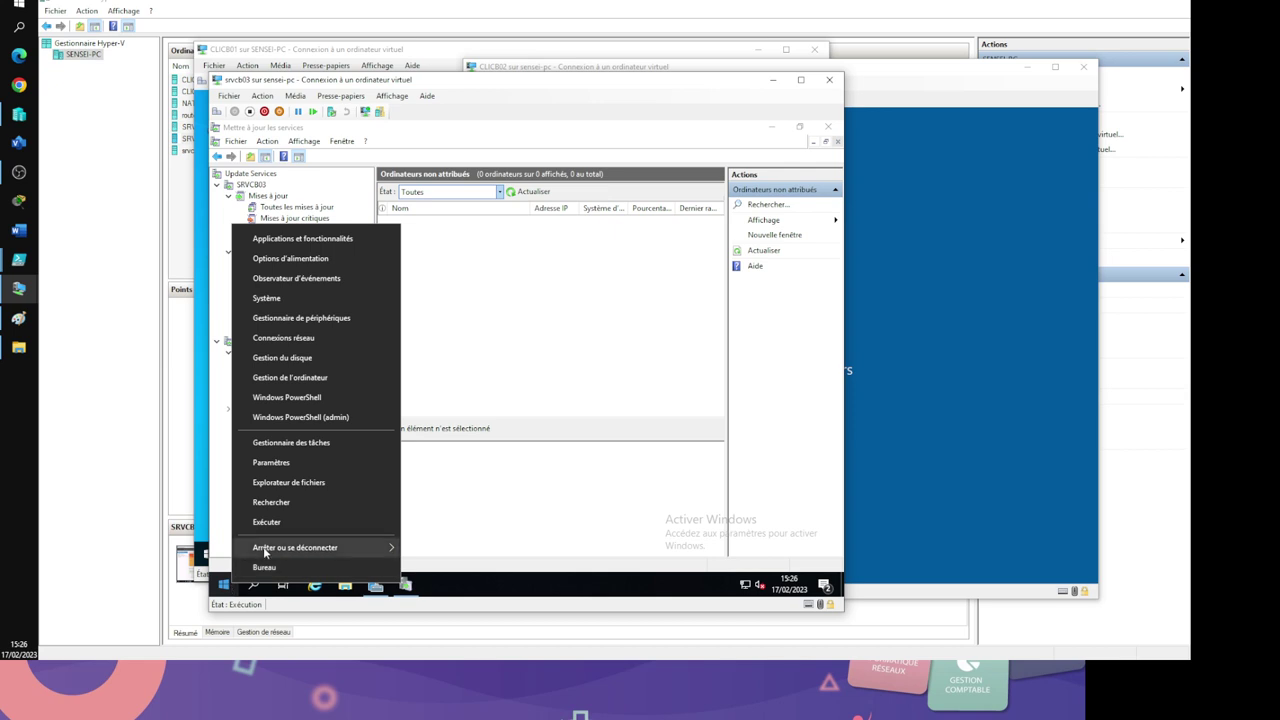
{"action": "mouse_move", "coordinate": [385, 543]}
{"action": "left_click", "coordinate": [440, 547]}
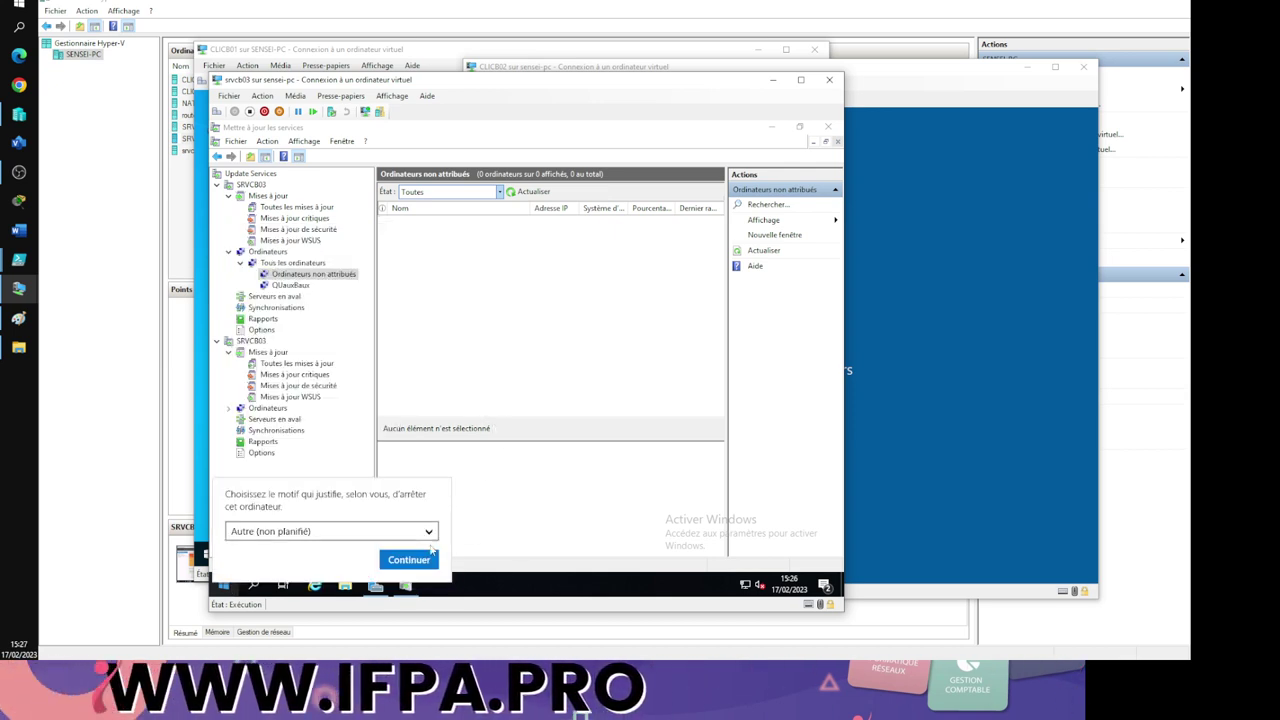
{"action": "left_click", "coordinate": [410, 557]}
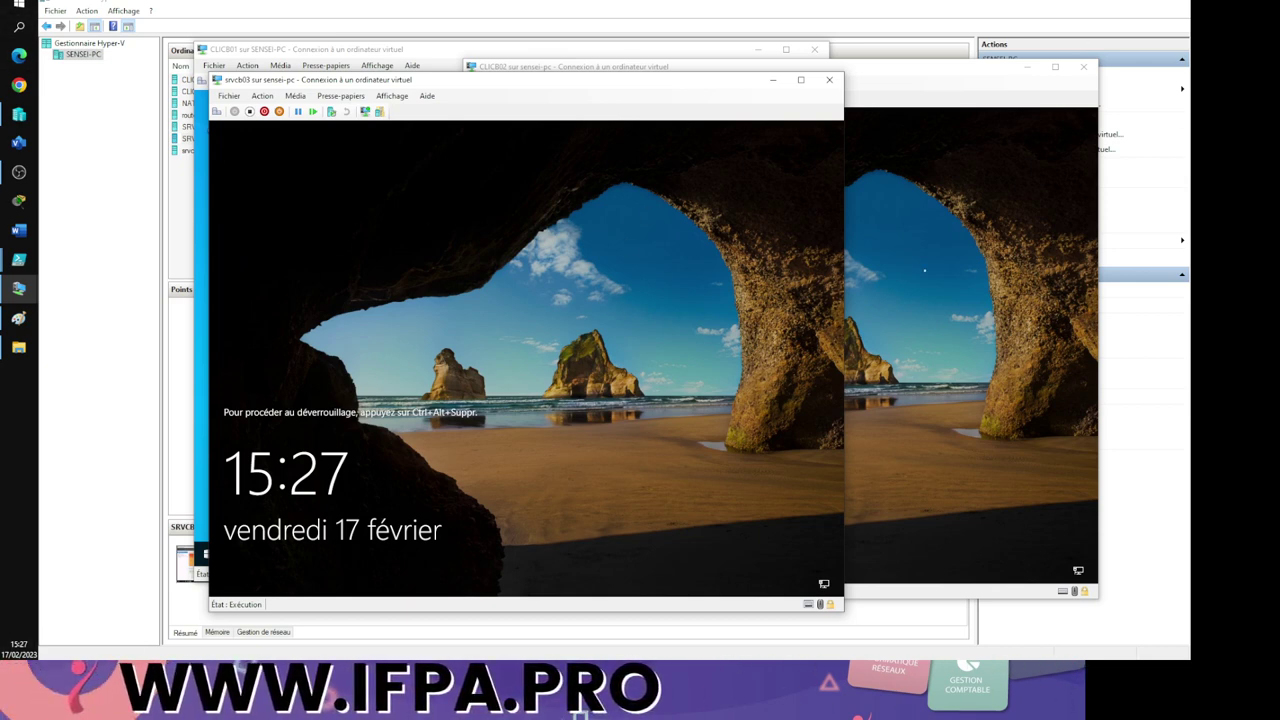
{"action": "left_click", "coordinate": [925, 270]}
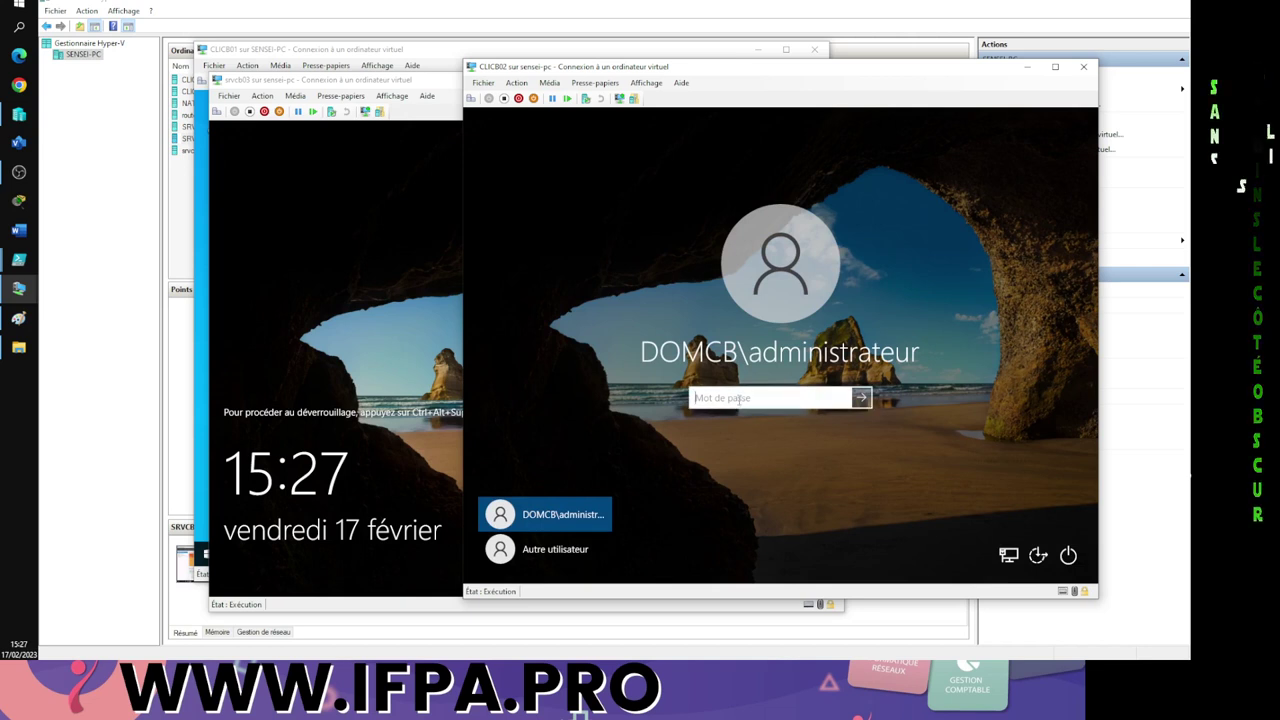
{"action": "type", "text": "••••••"}
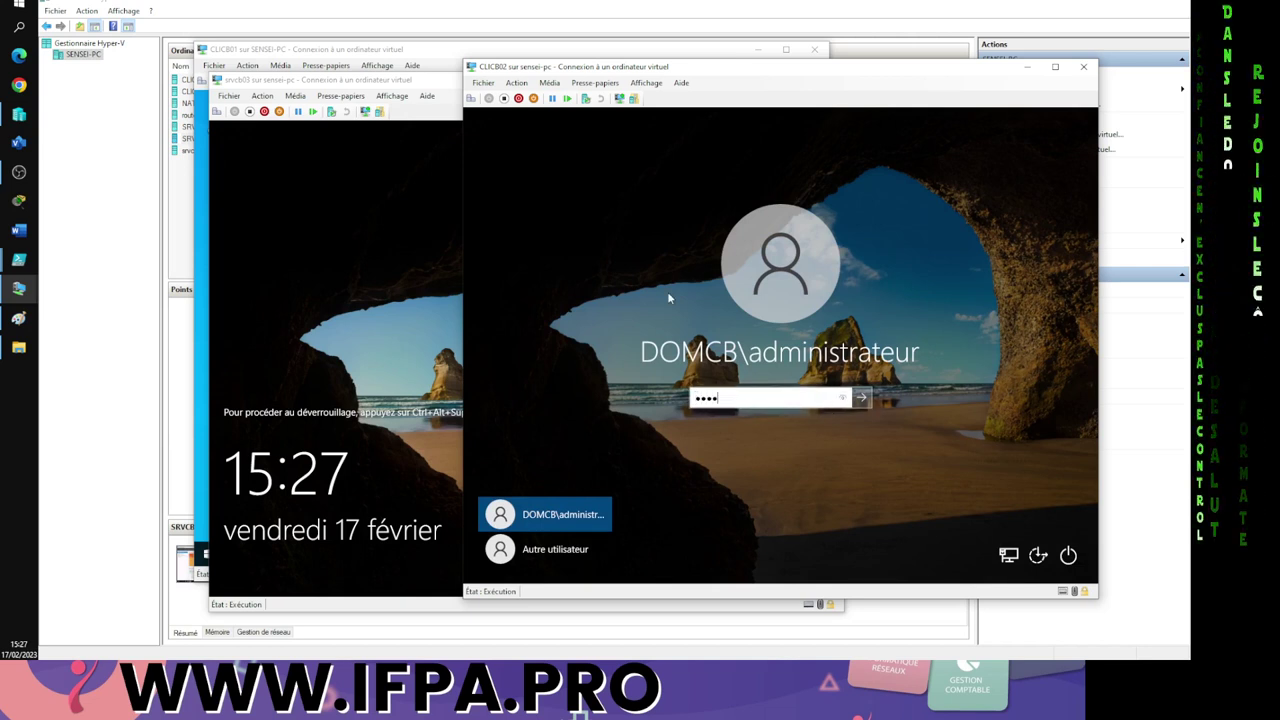
{"action": "key", "text": "Return"}
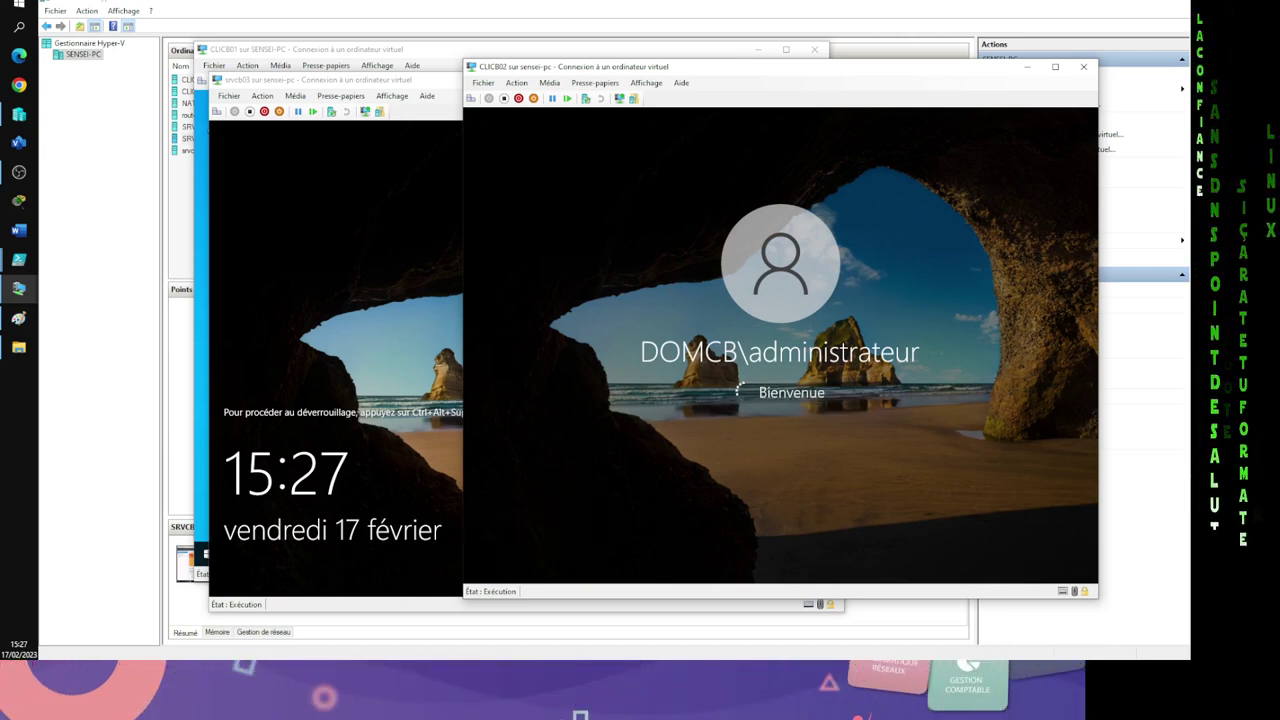
{"action": "left_click", "coordinate": [386, 273]}
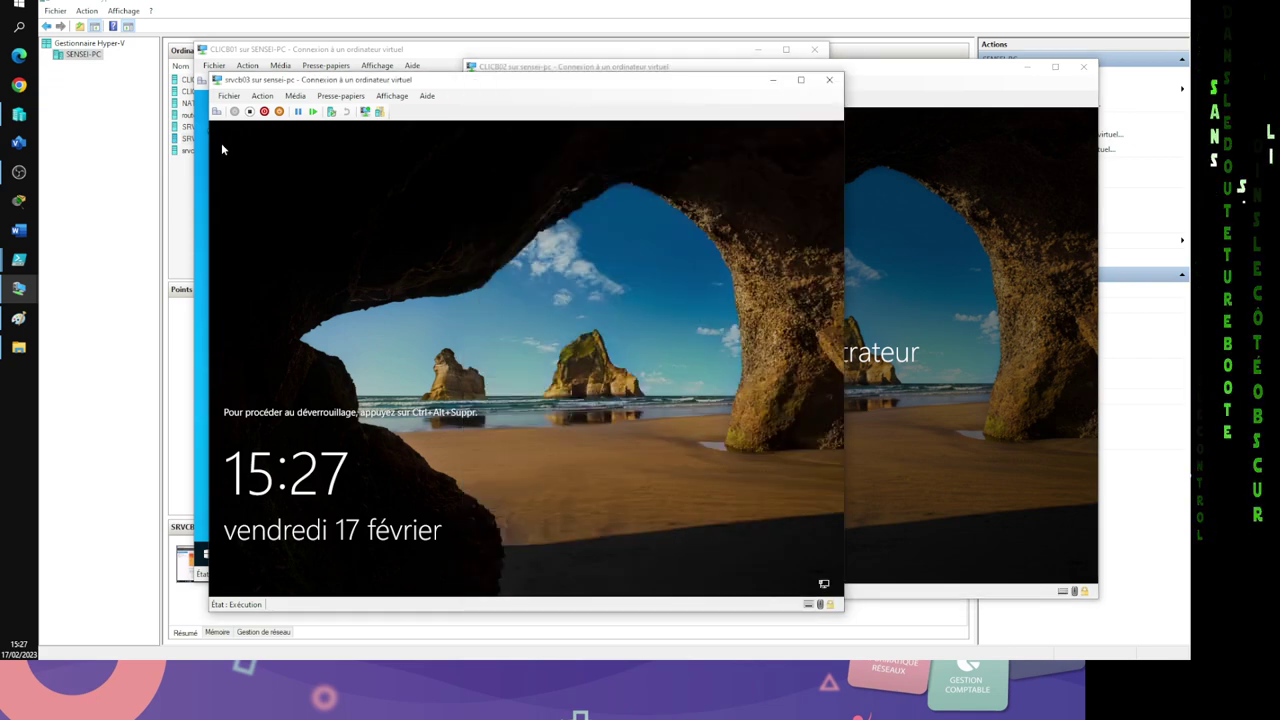
{"action": "key", "text": "ctrl+alt+End"}
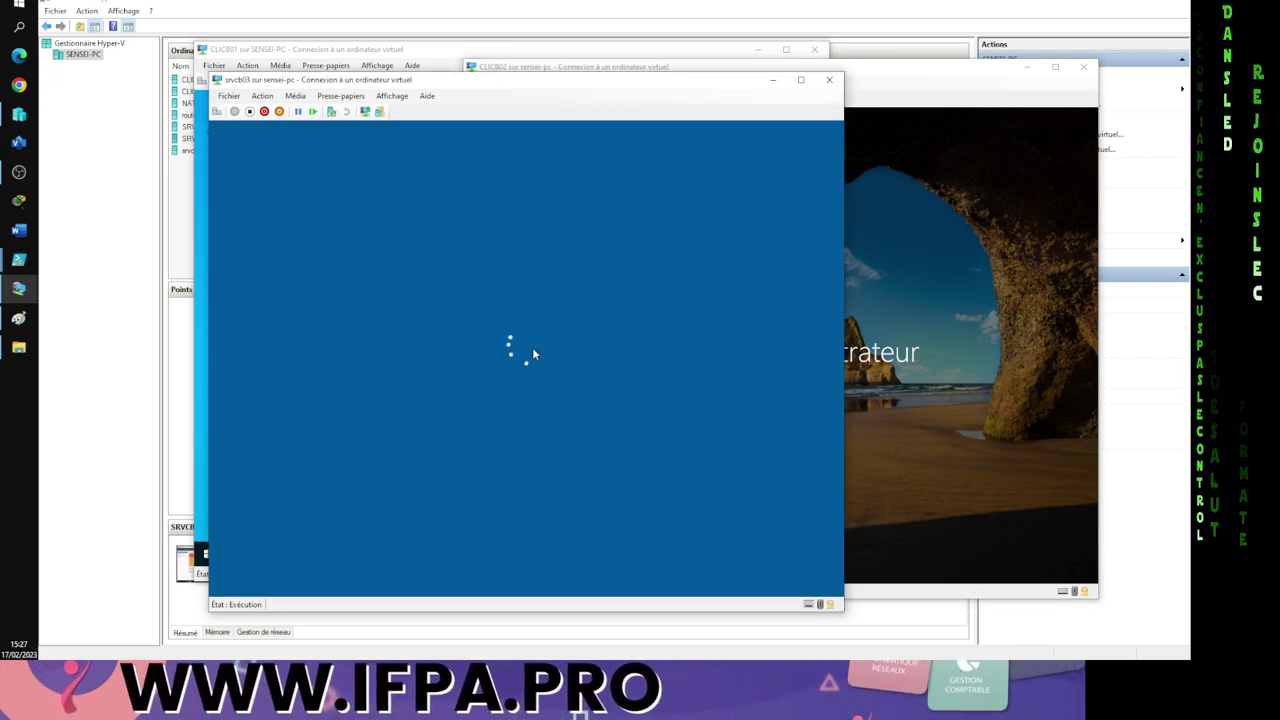
{"action": "type", "text": "P"}
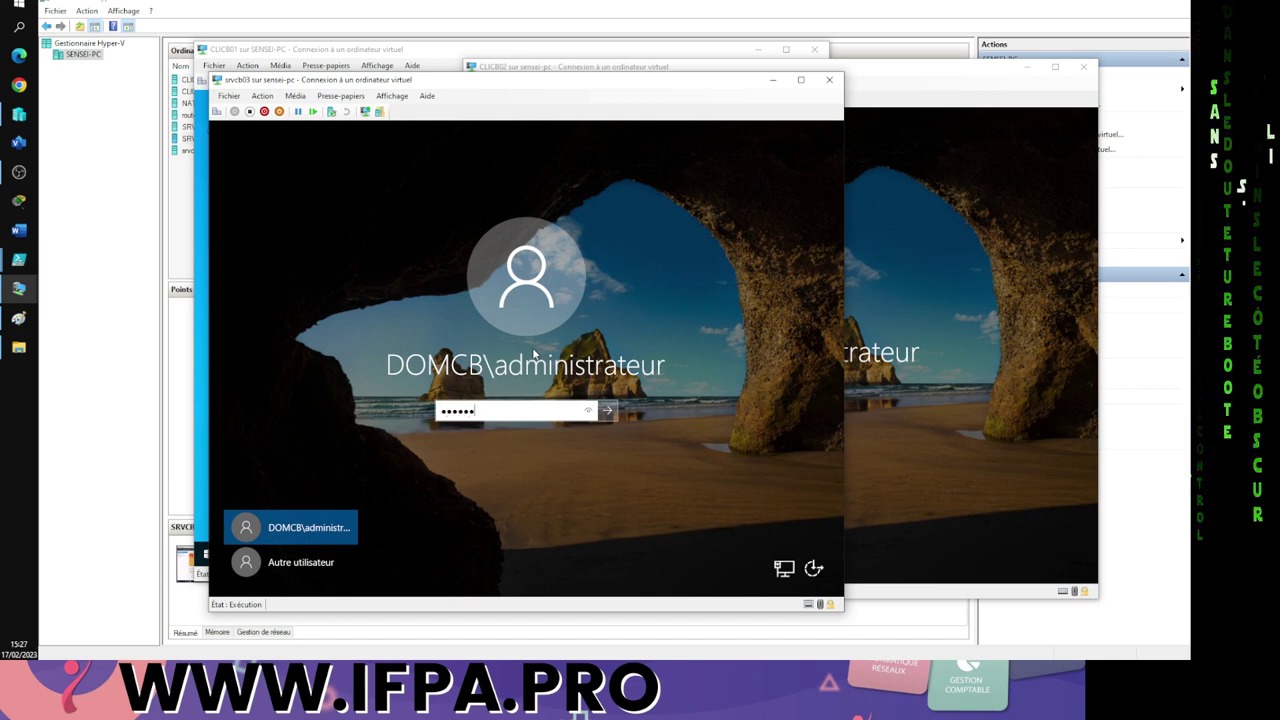
{"action": "key", "text": "Return"}
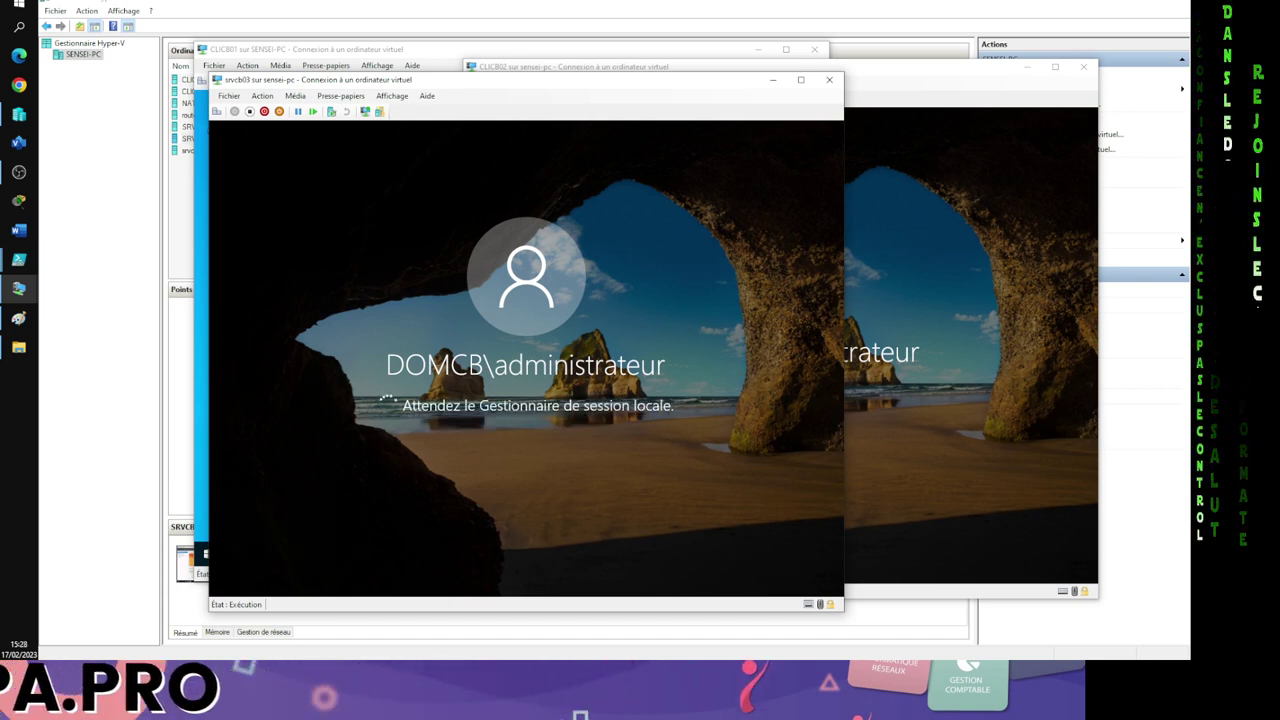
{"action": "left_click", "coordinate": [1043, 376]}
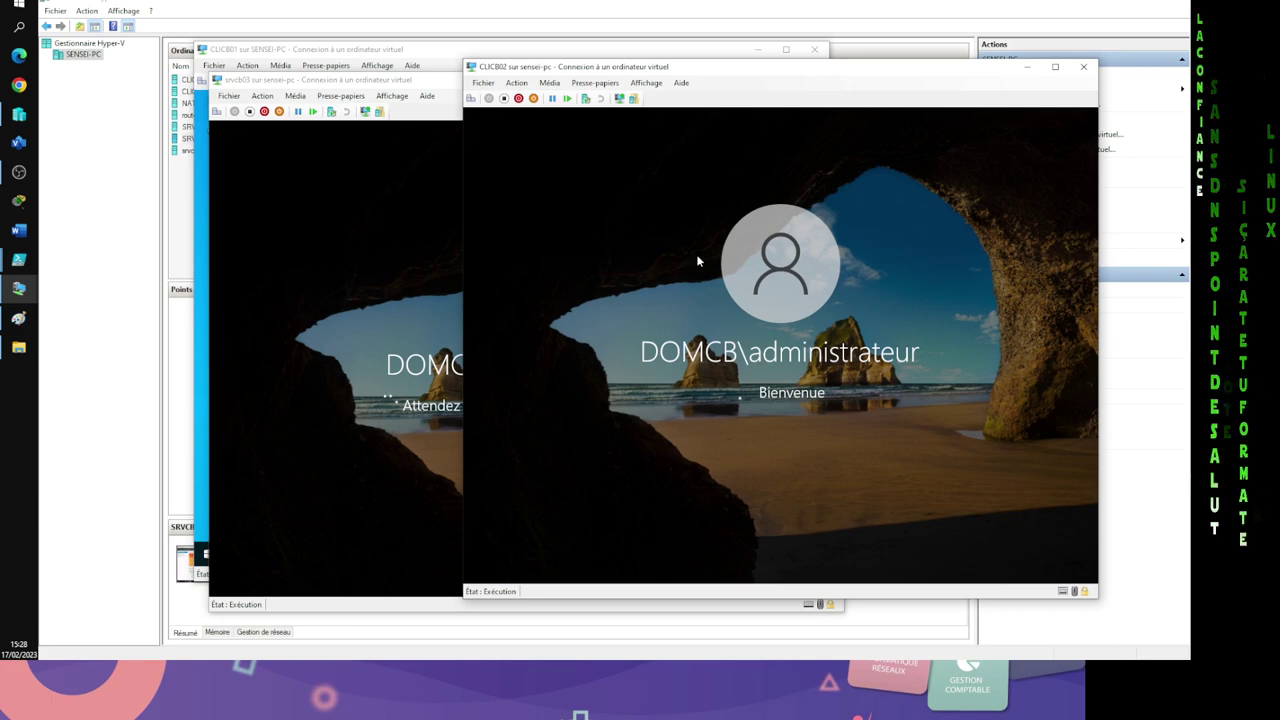
{"action": "left_click_drag", "start_coordinate": [367, 82], "coordinate": [670, 133]}
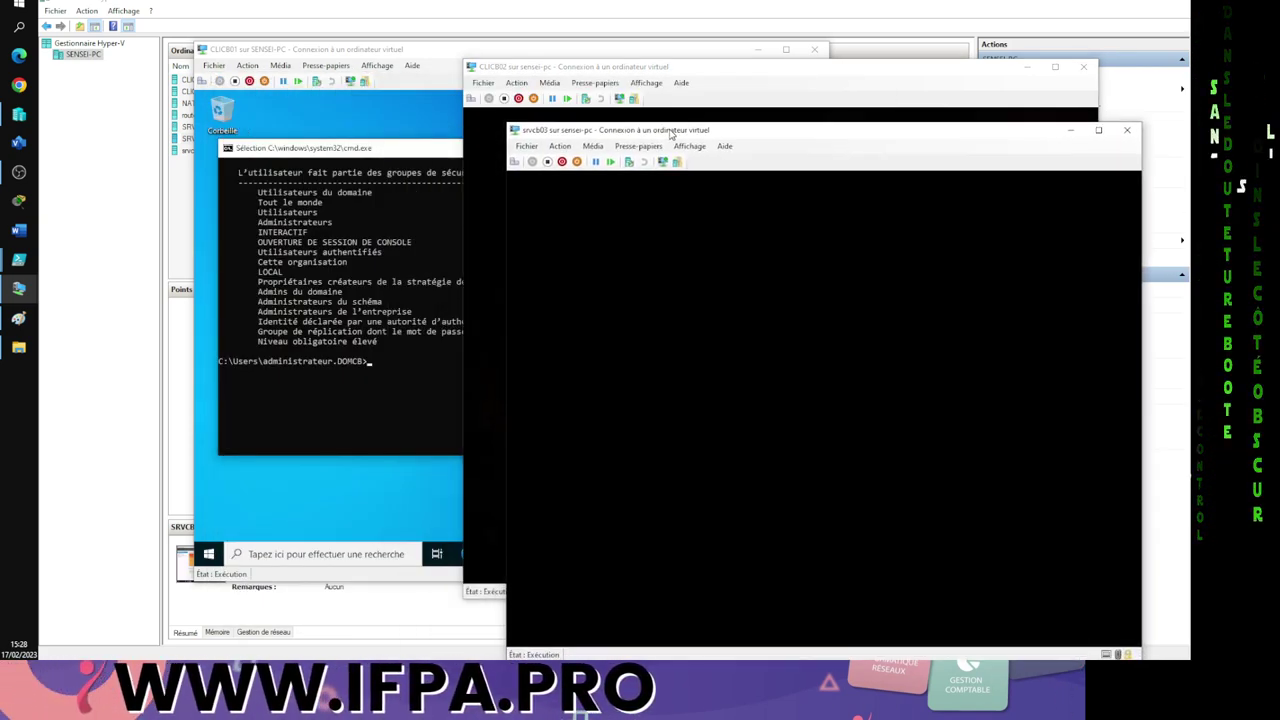
{"action": "left_click", "coordinate": [341, 393]}
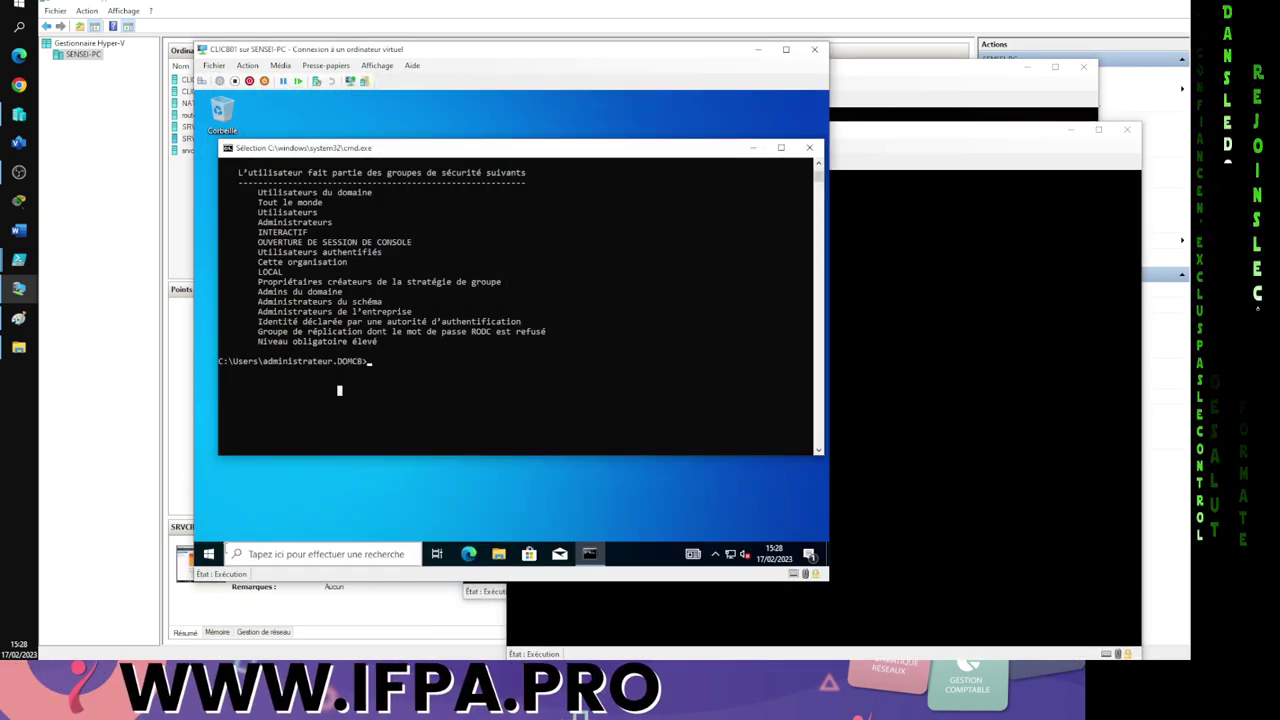
{"action": "left_click", "coordinate": [299, 538]}
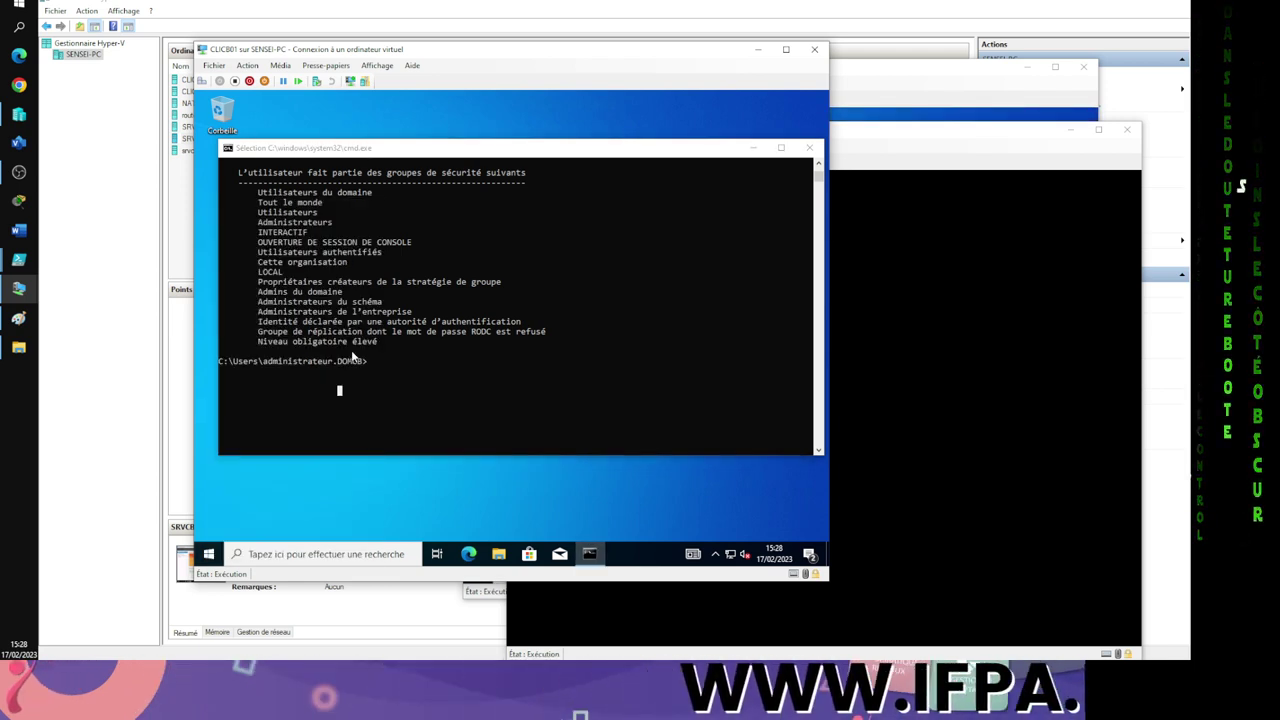
{"action": "left_click", "coordinate": [559, 327]}
- Run gpupdate /force on CLICB01, then launch Services WSUS from Server Manager's Outils on SRVCB03
{"action": "key", "text": "Escape"}
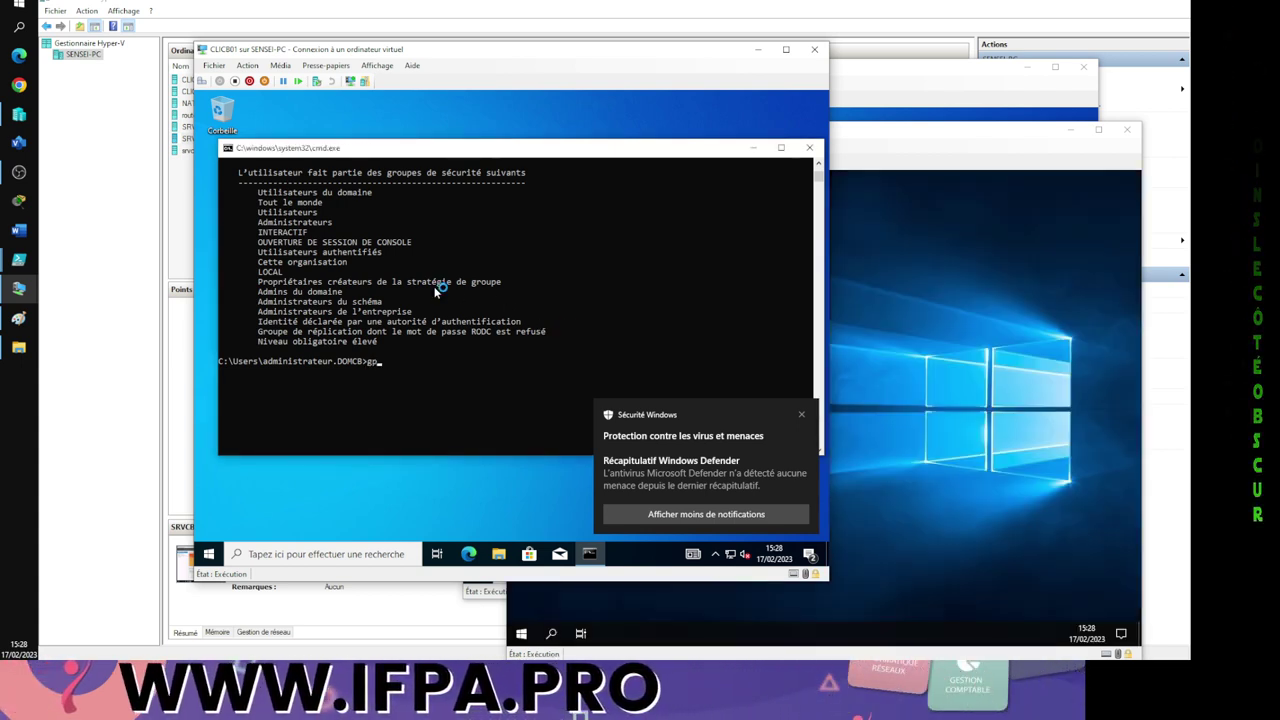
{"action": "type", "text": "gpupdate /force"}
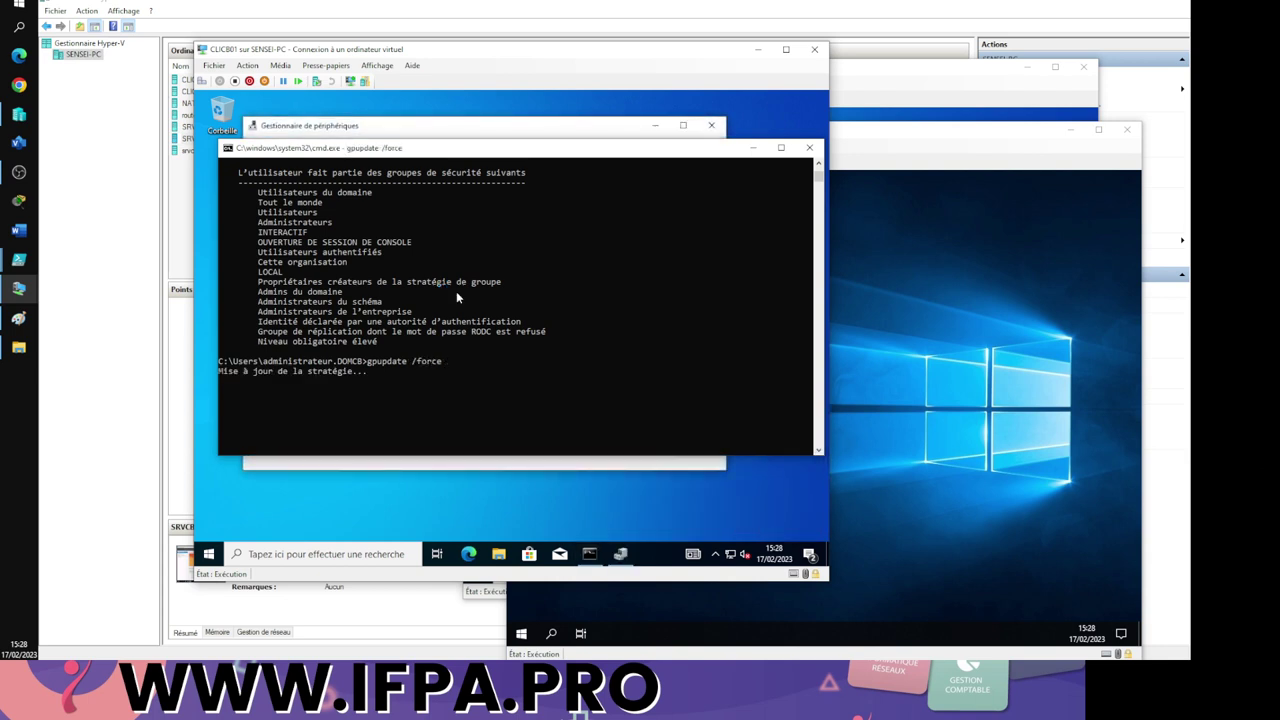
{"action": "left_click", "coordinate": [849, 434]}
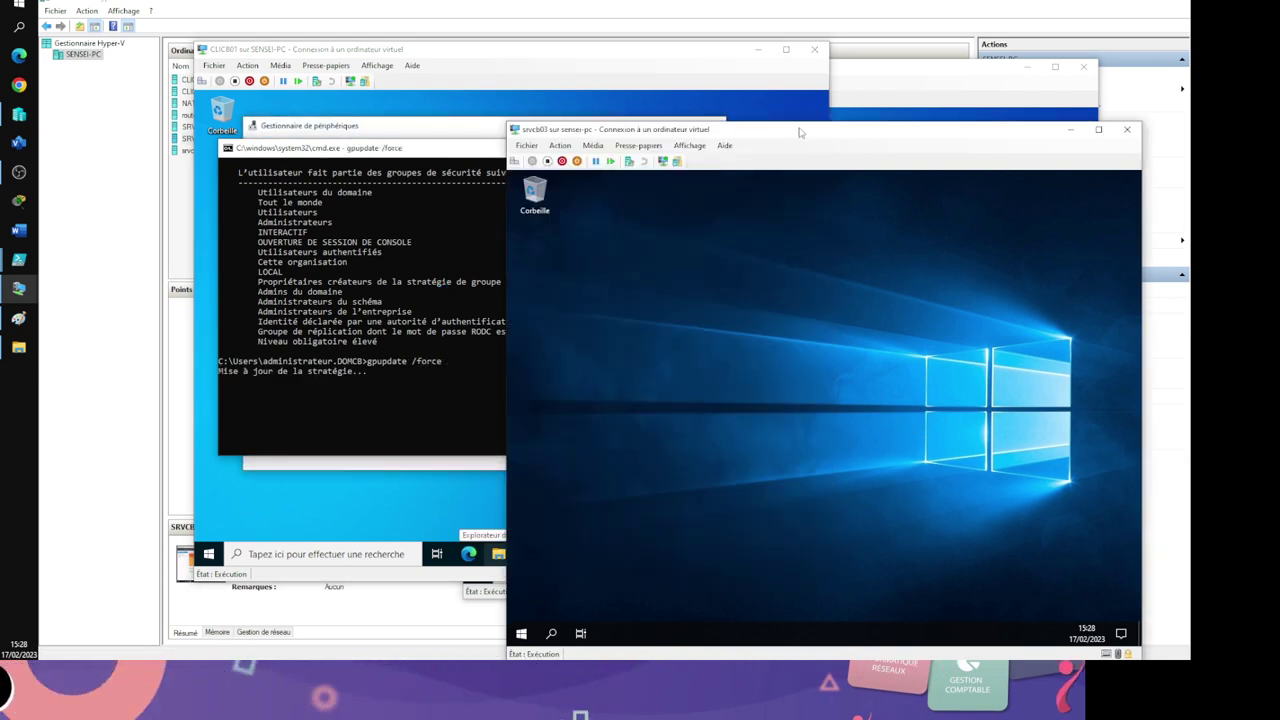
{"action": "left_click_drag", "start_coordinate": [800, 132], "coordinate": [823, 46]}
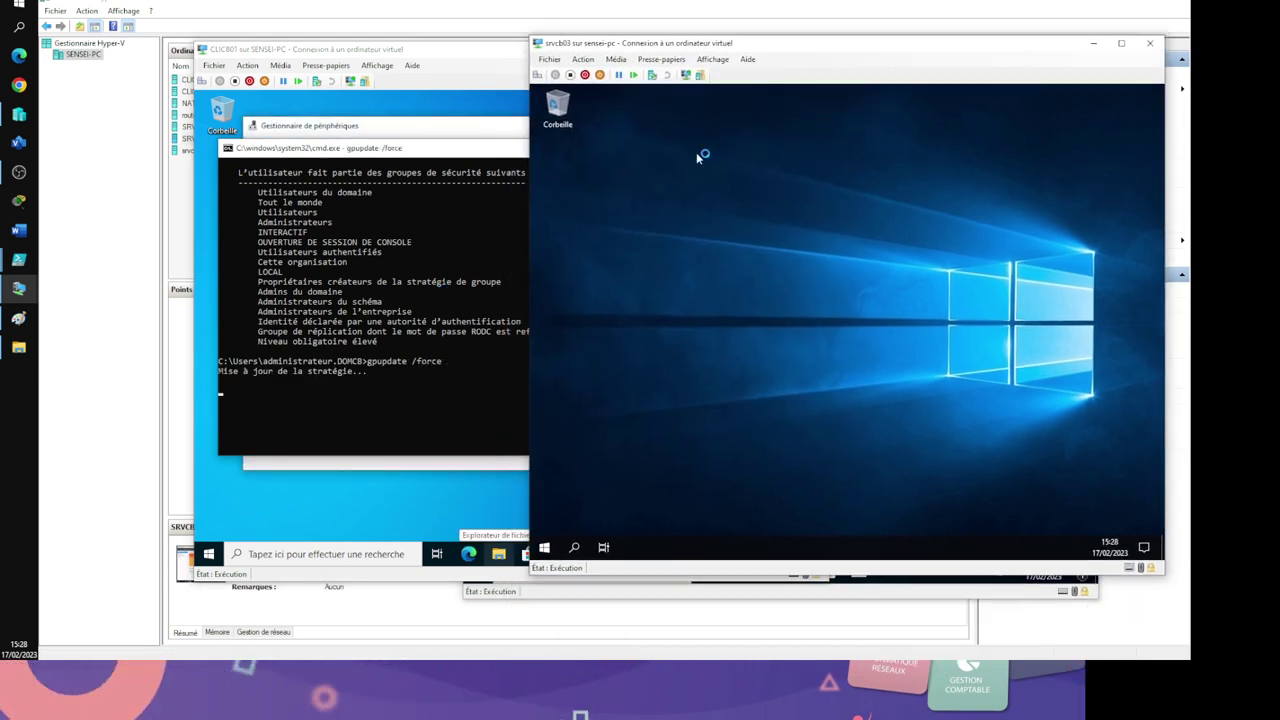
{"action": "left_click", "coordinate": [547, 548]}
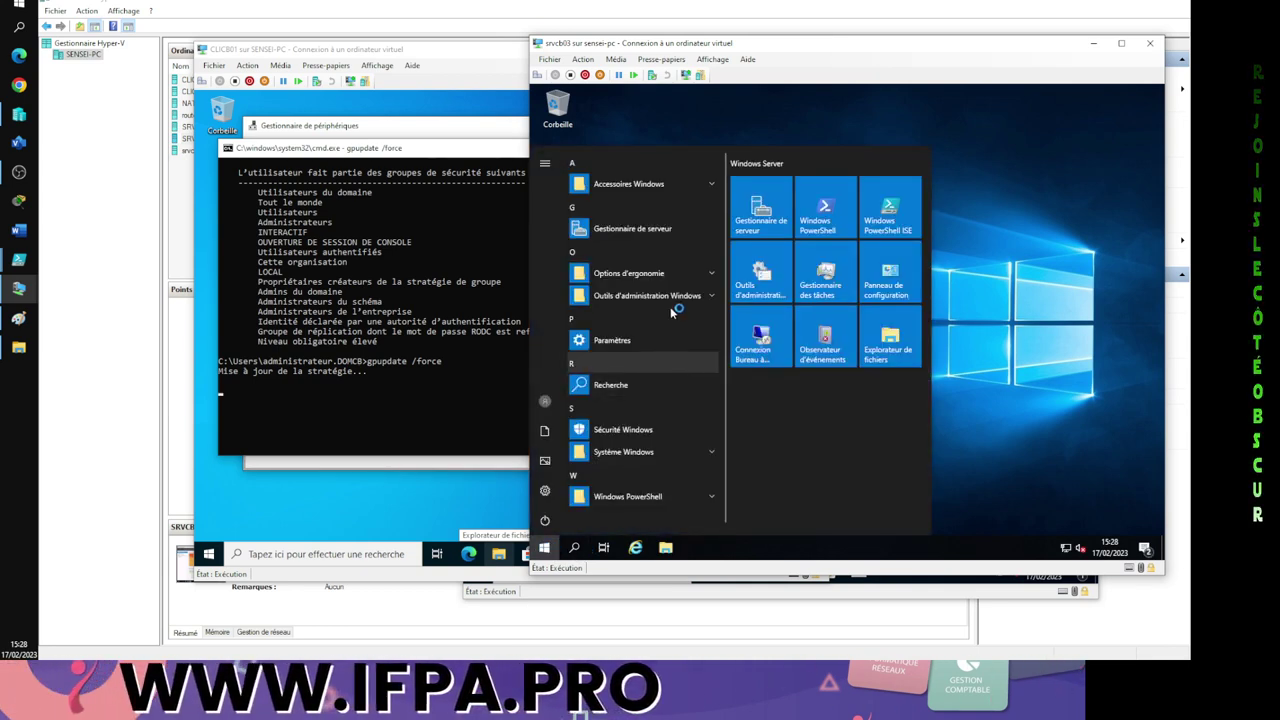
{"action": "left_click", "coordinate": [655, 230]}
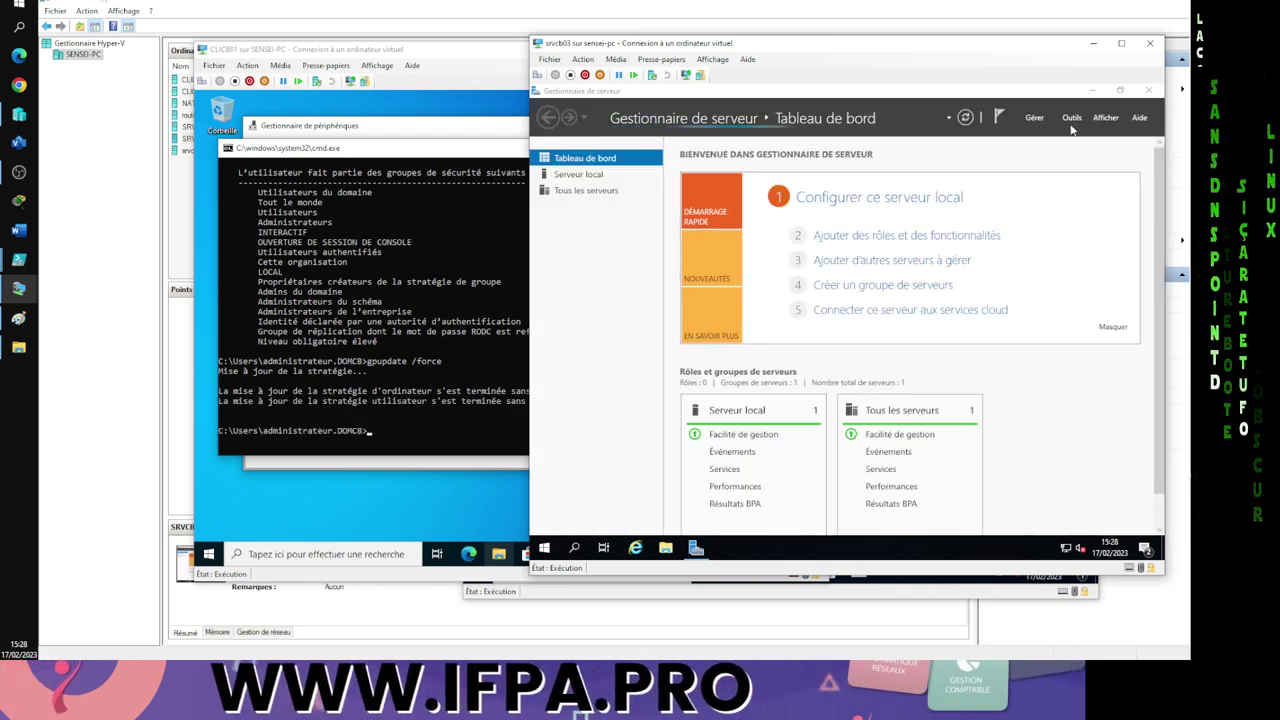
{"action": "left_click", "coordinate": [1071, 119]}
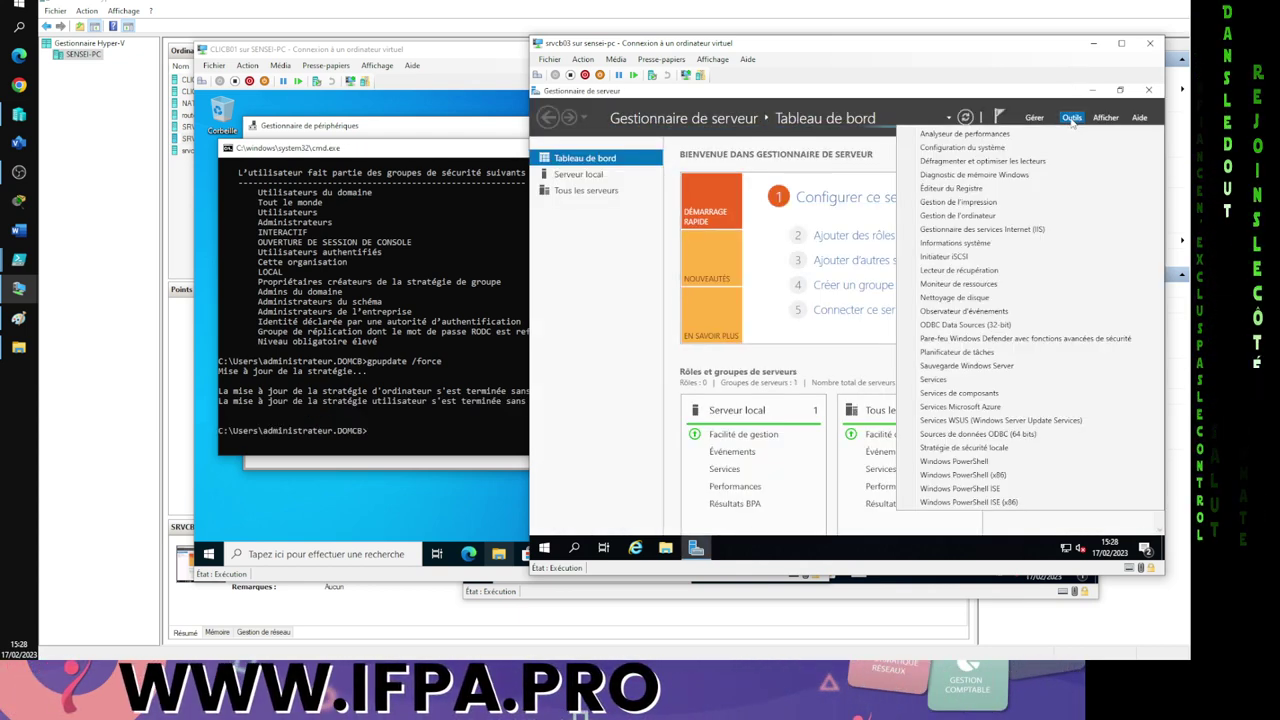
{"action": "left_click", "coordinate": [1000, 422]}
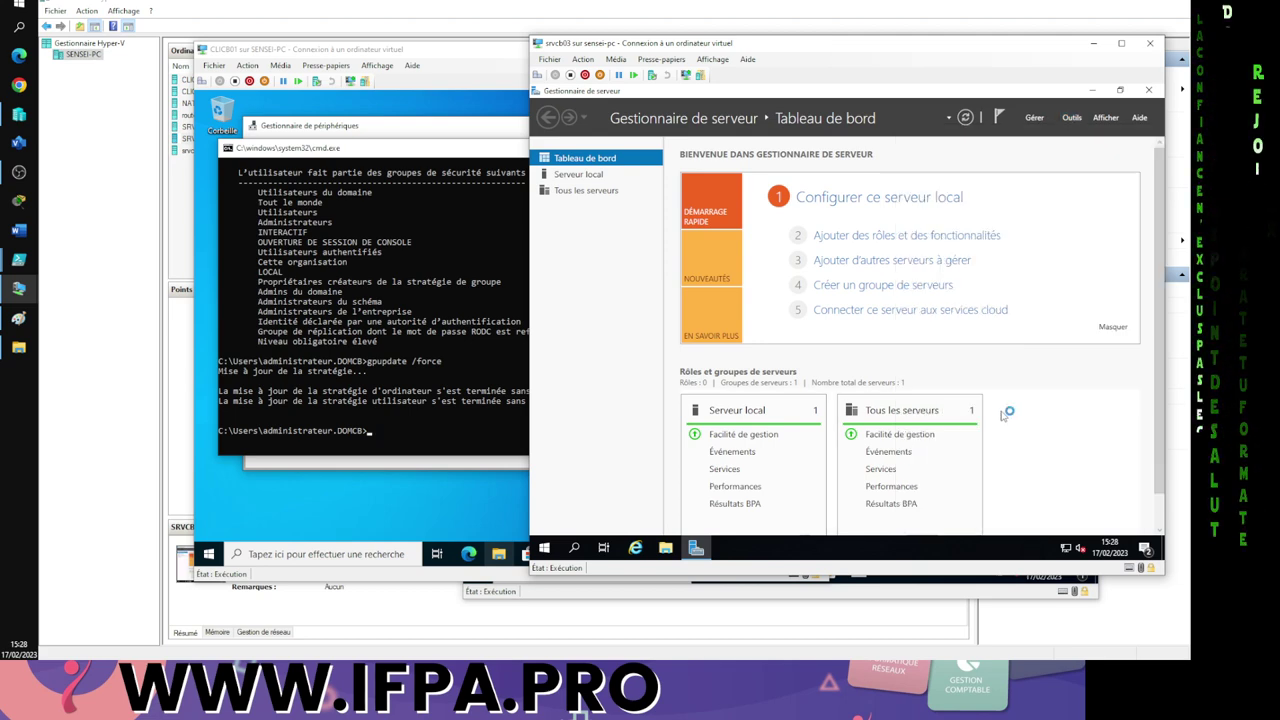
- Restart CLICB01 from the Start quick menu and rearrange the VM windows
{"action": "right_click", "coordinate": [208, 554]}
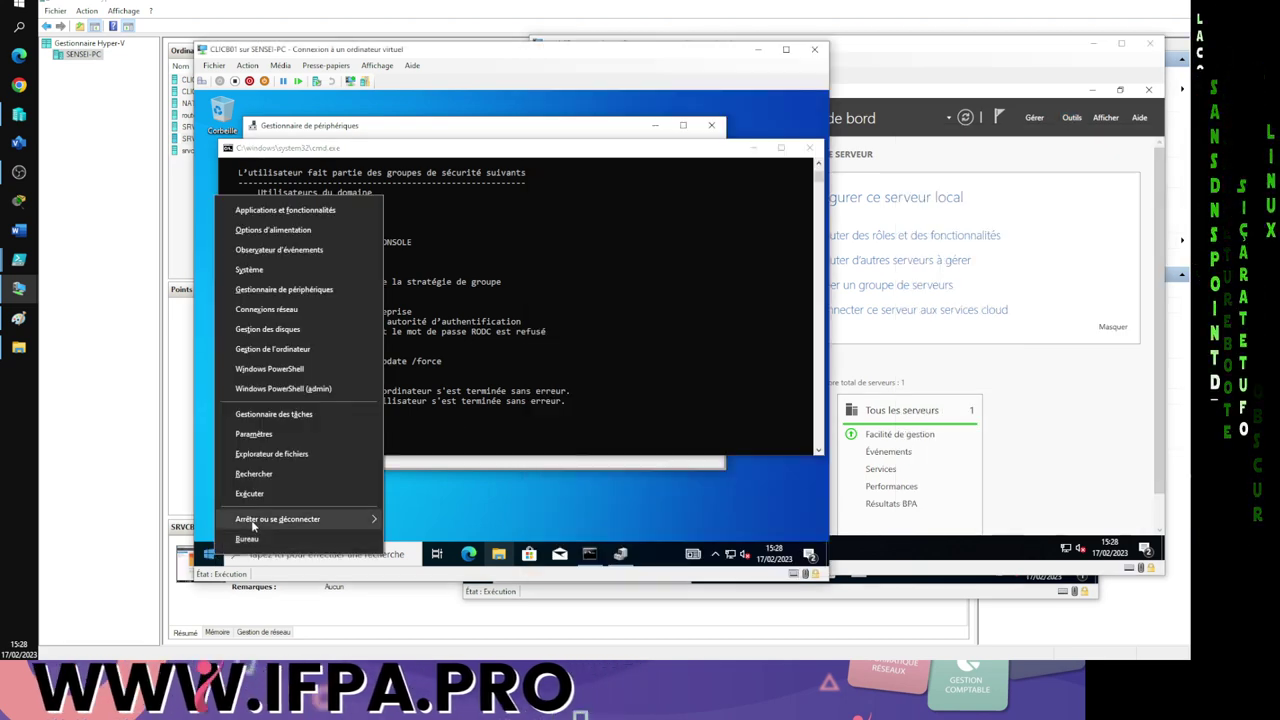
{"action": "mouse_move", "coordinate": [300, 514]}
{"action": "left_click", "coordinate": [417, 520]}
{"action": "left_click", "coordinate": [900, 560]}
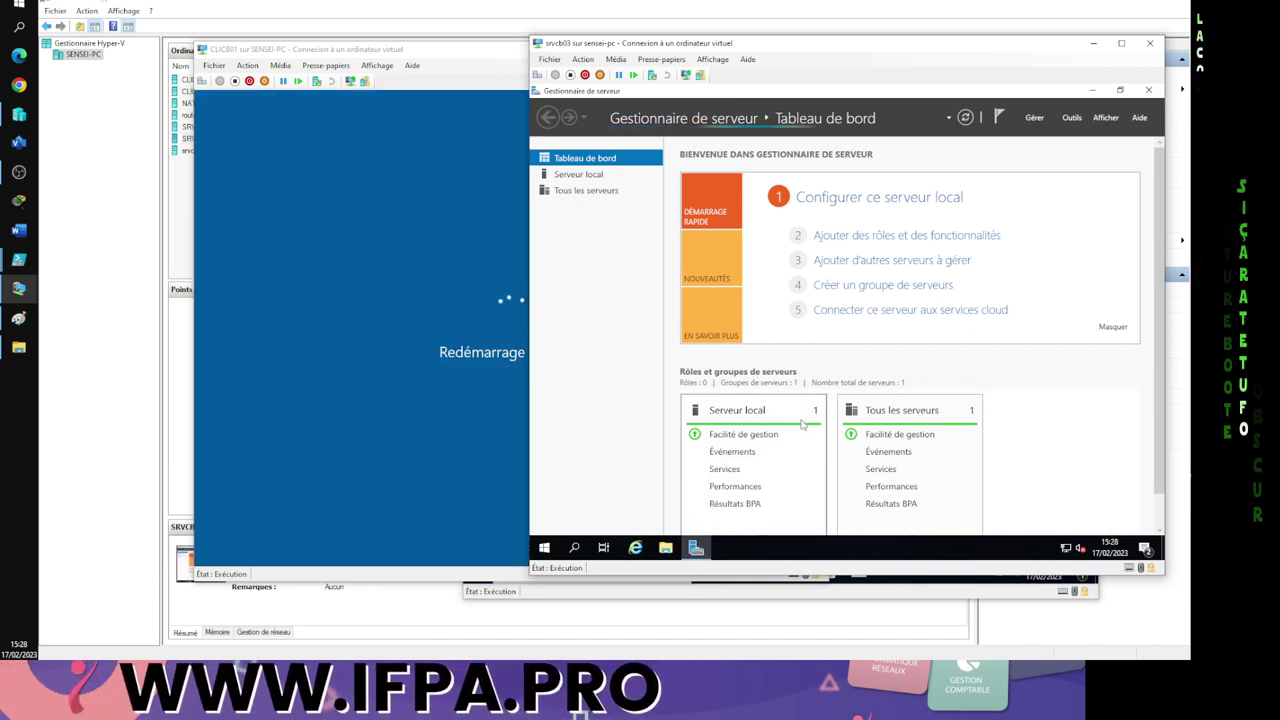
{"action": "left_click", "coordinate": [263, 229]}
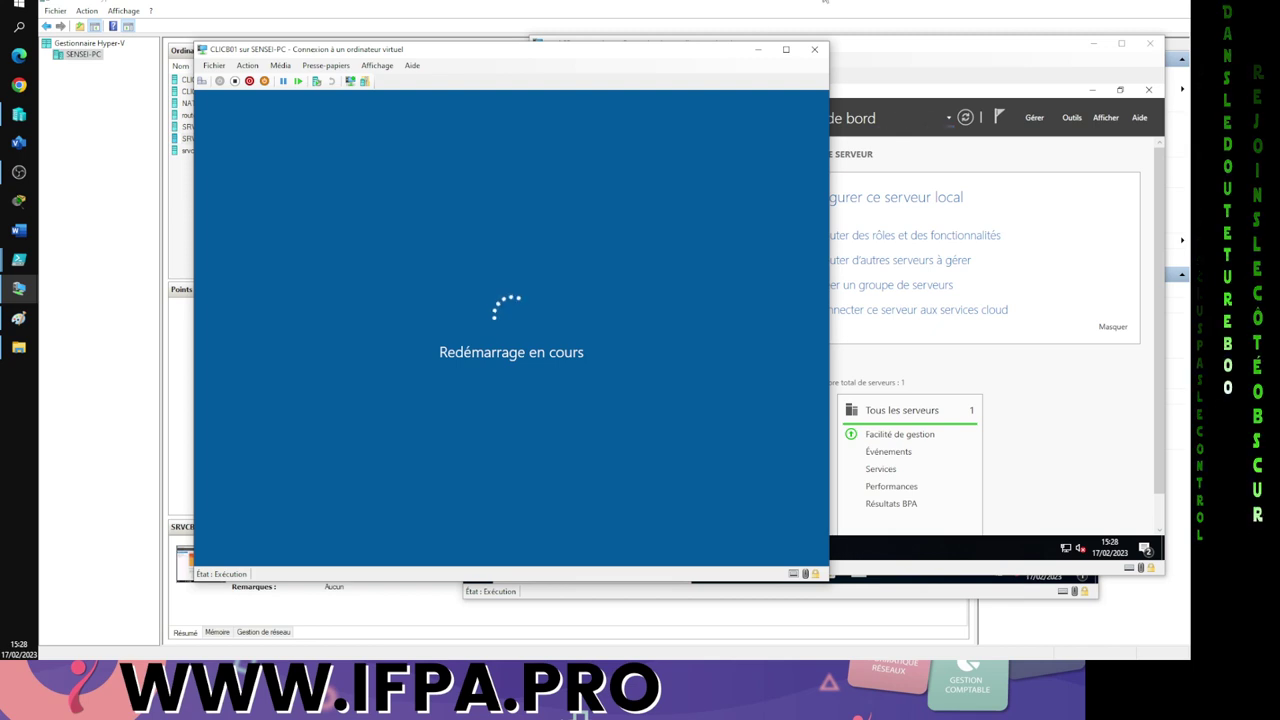
{"action": "left_click_drag", "start_coordinate": [689, 55], "coordinate": [550, 7]}
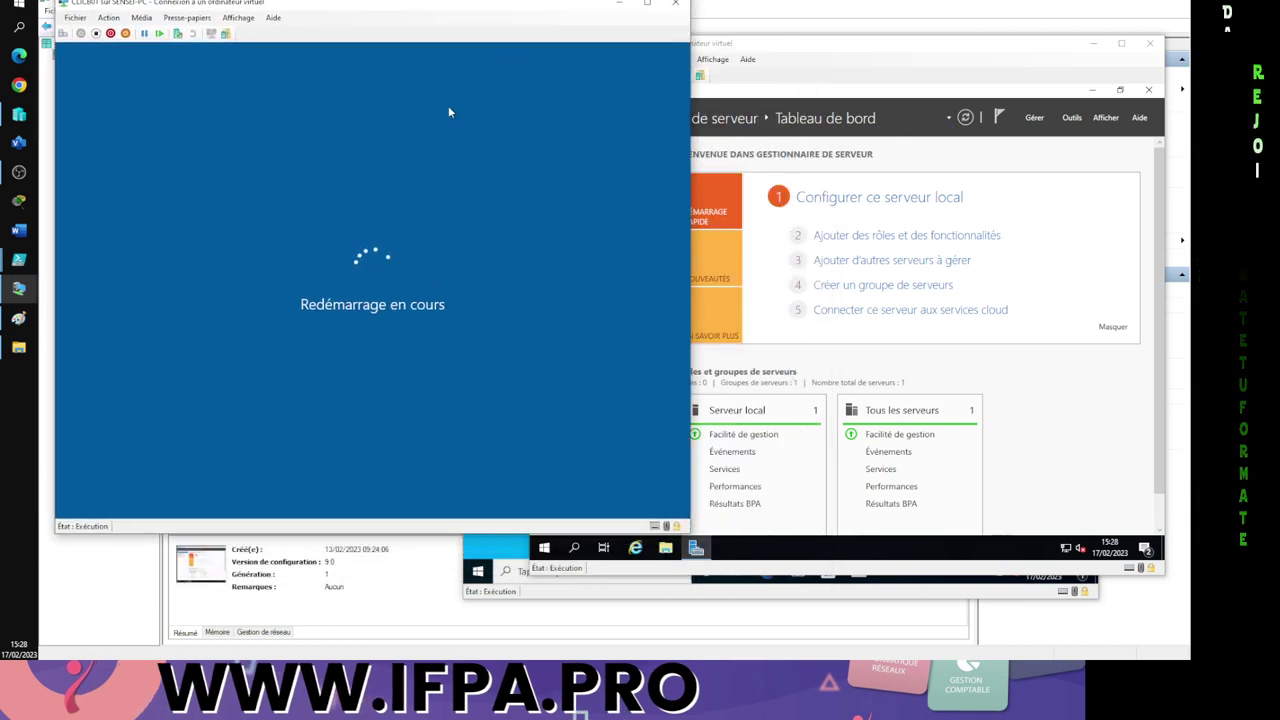
{"action": "mouse_move", "coordinate": [20, 292]}
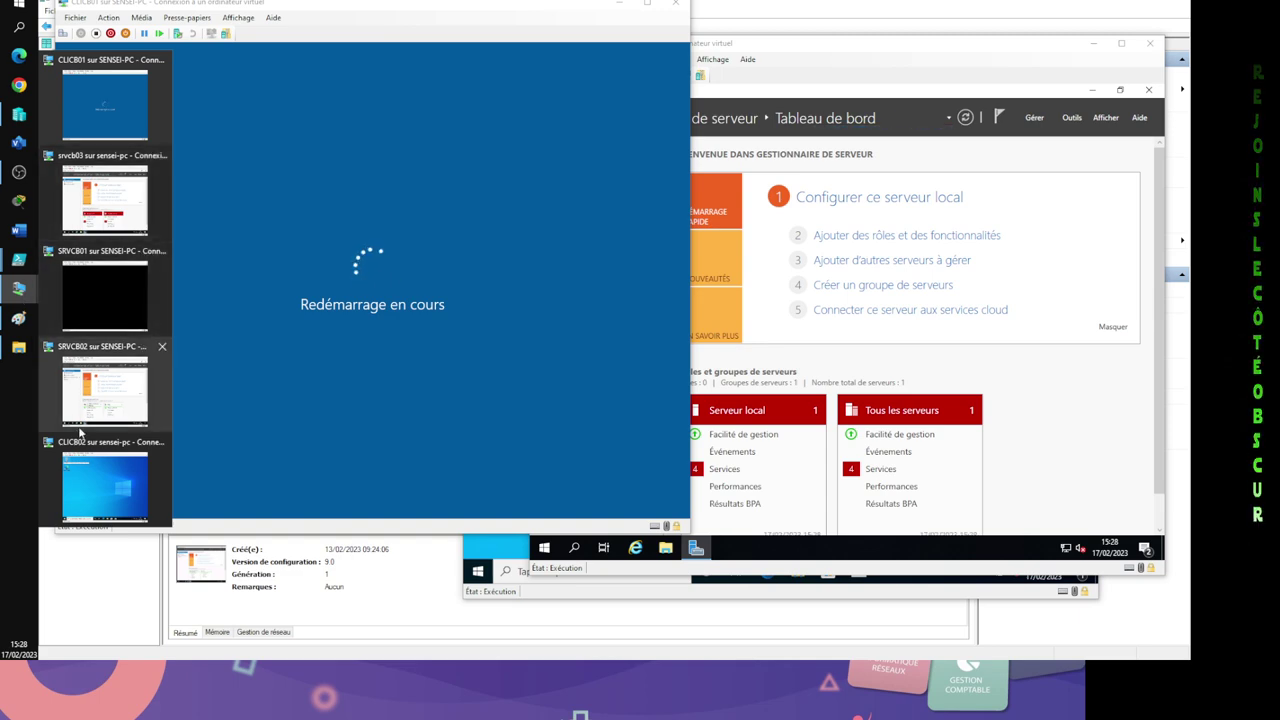
- Rearrange the CLICB02 and SRVCB03 windows and bring the WSUS console forward
{"action": "left_click", "coordinate": [105, 485]}
{"action": "left_click_drag", "start_coordinate": [722, 71], "coordinate": [355, 39]}
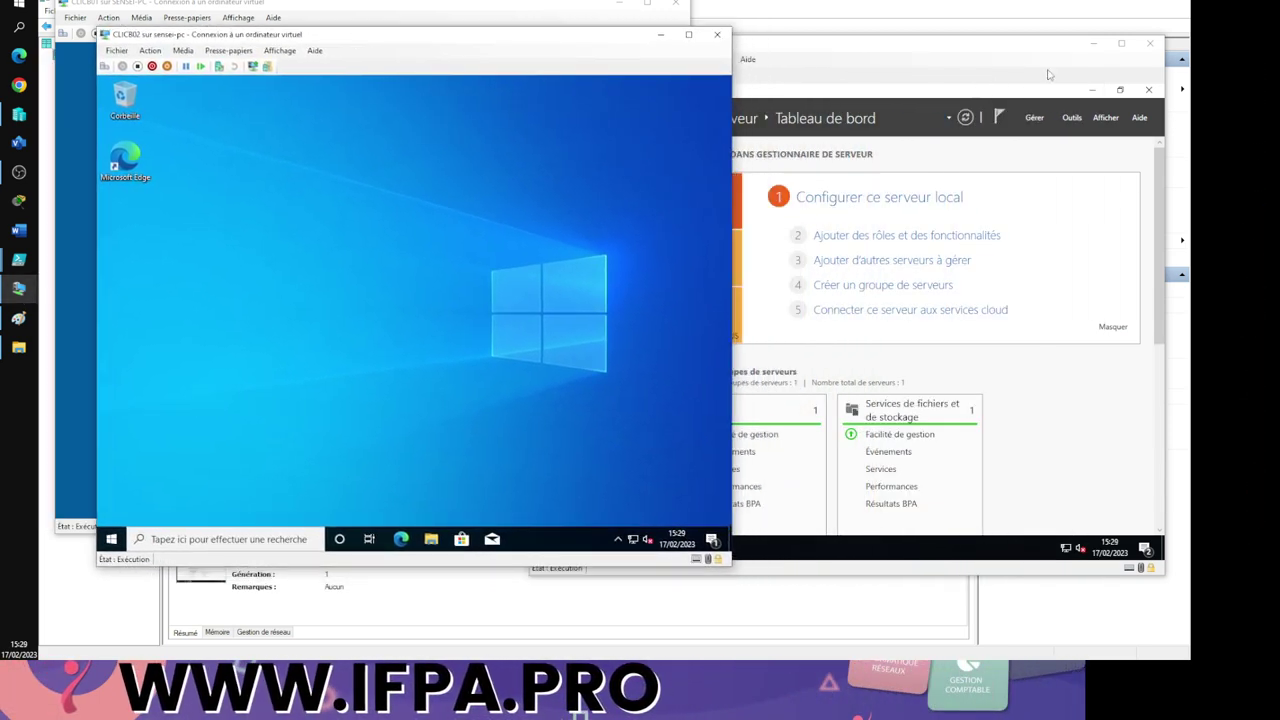
{"action": "left_click_drag", "start_coordinate": [950, 52], "coordinate": [578, 91]}
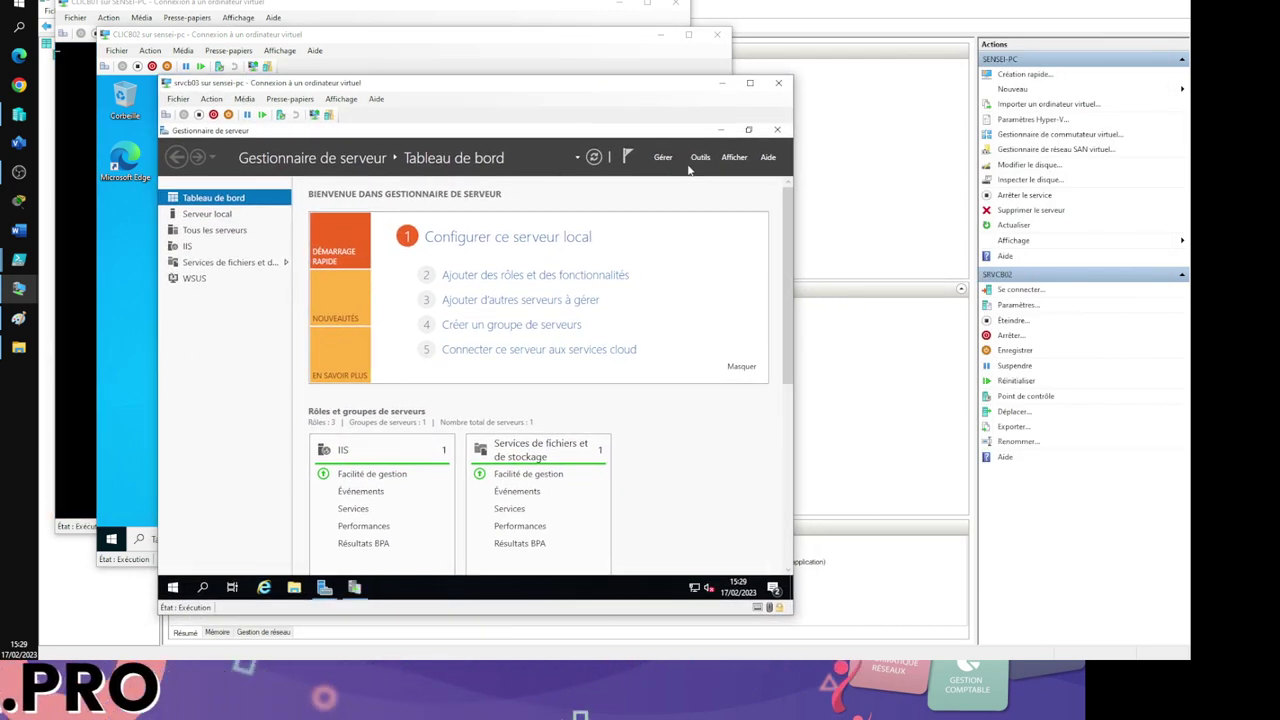
{"action": "left_click", "coordinate": [355, 589]}
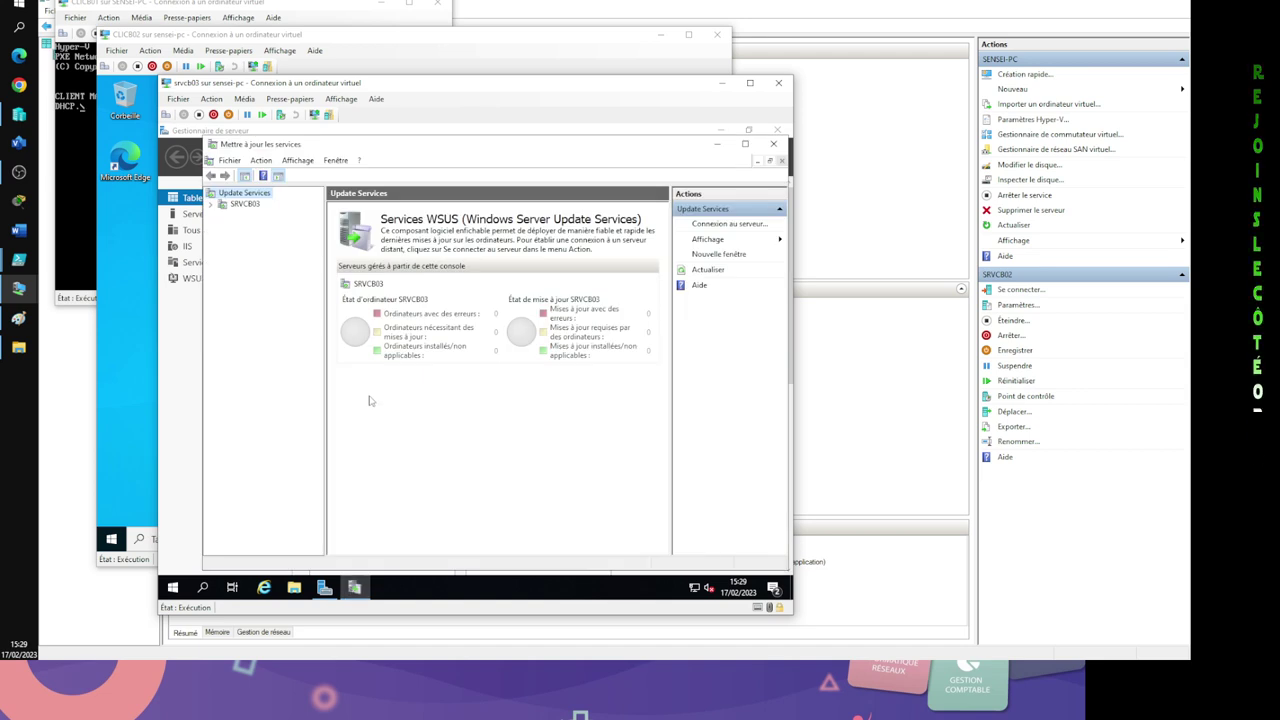
- Expand SRVCB03 > Ordinateurs > Tous les ordinateurs, view Ordinateurs non attribués with État Toutes, and refresh
{"action": "left_click", "coordinate": [246, 204]}
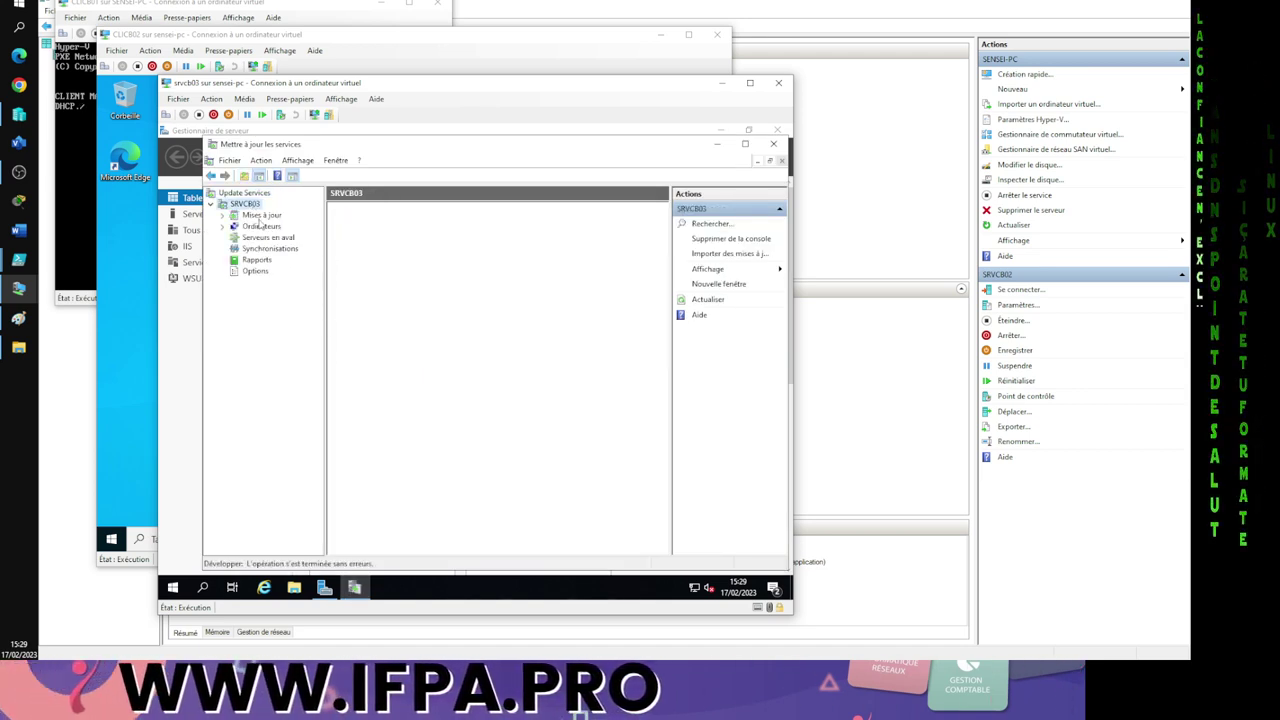
{"action": "double_click", "coordinate": [261, 226]}
{"action": "double_click", "coordinate": [259, 241]}
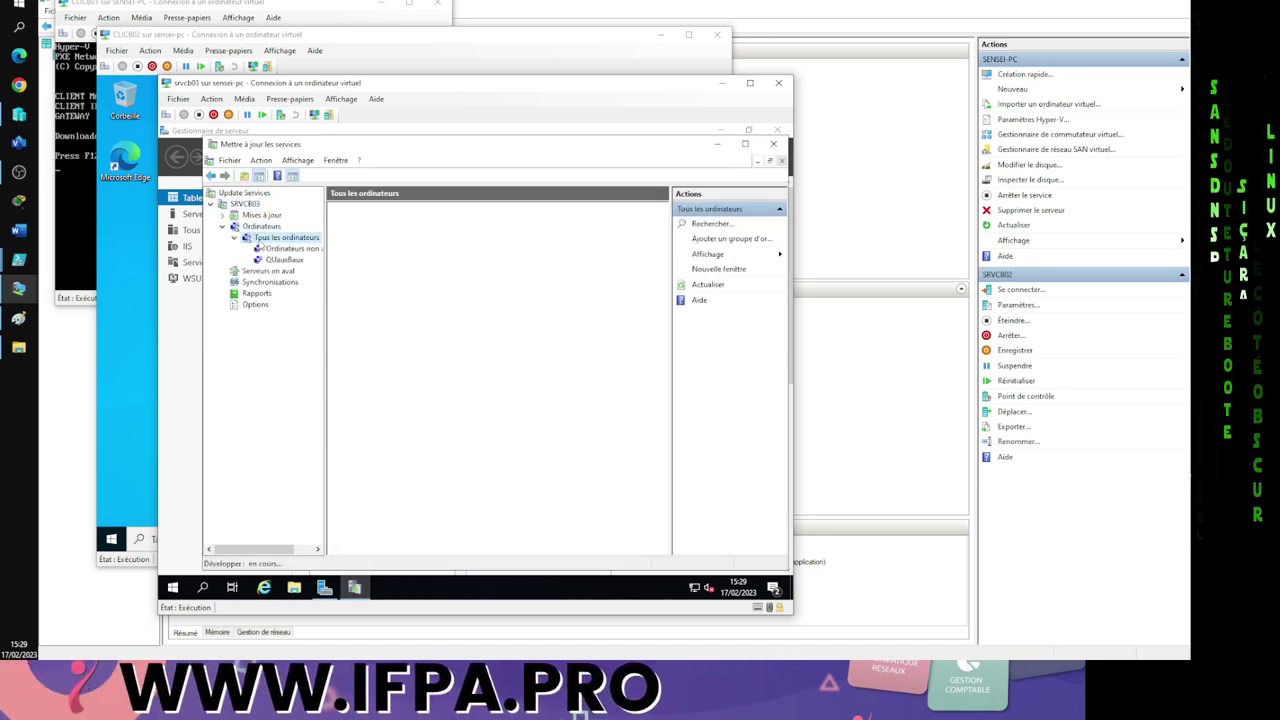
{"action": "left_click", "coordinate": [290, 248]}
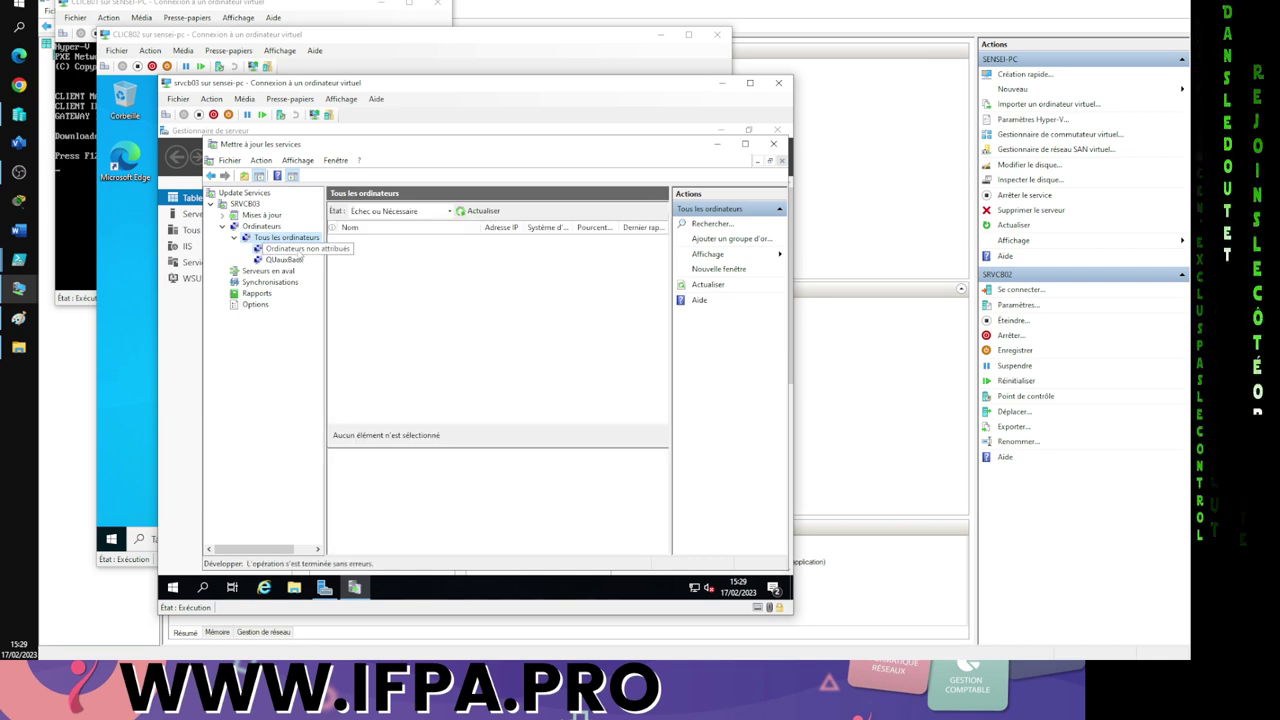
{"action": "left_click", "coordinate": [449, 211]}
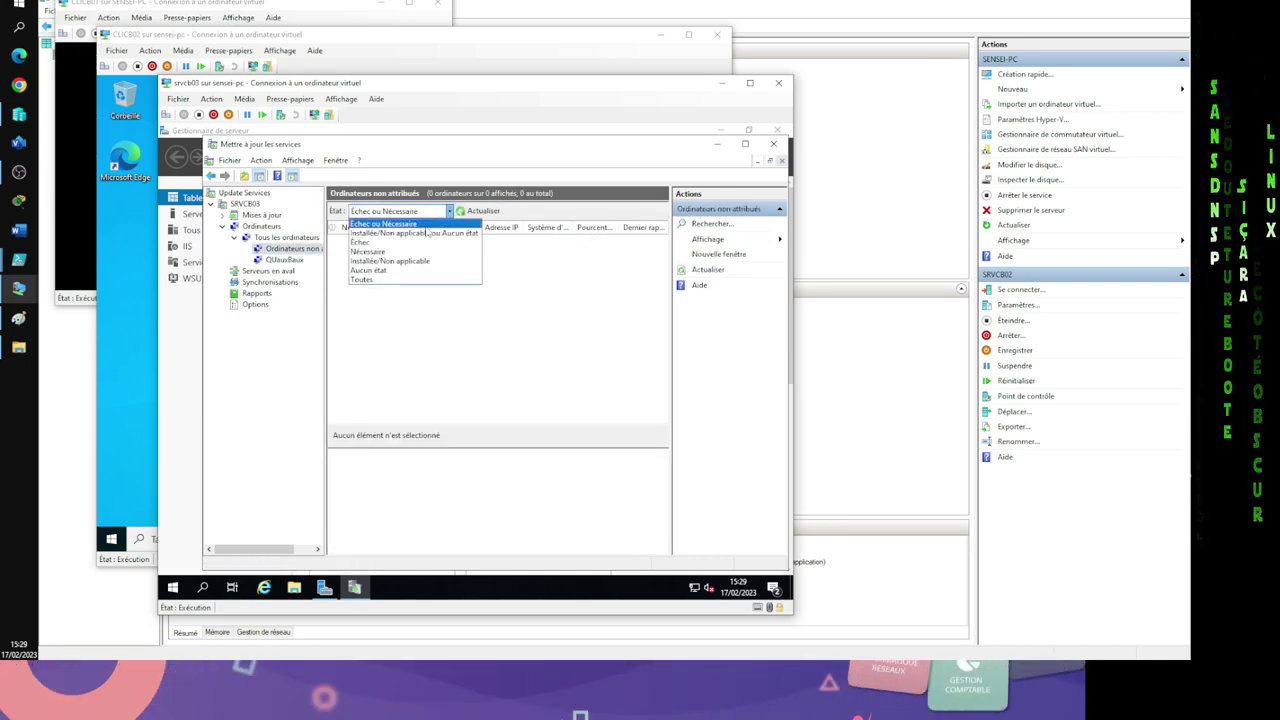
{"action": "left_click", "coordinate": [370, 280]}
{"action": "left_click", "coordinate": [489, 212]}
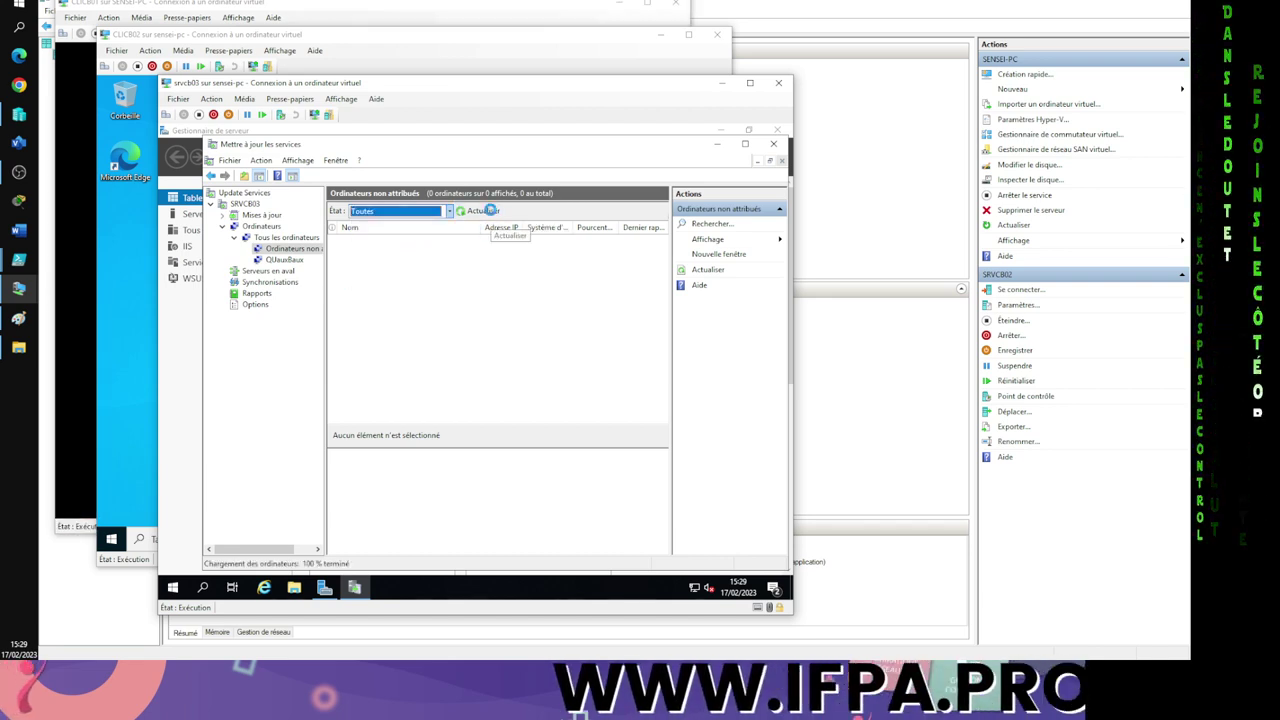
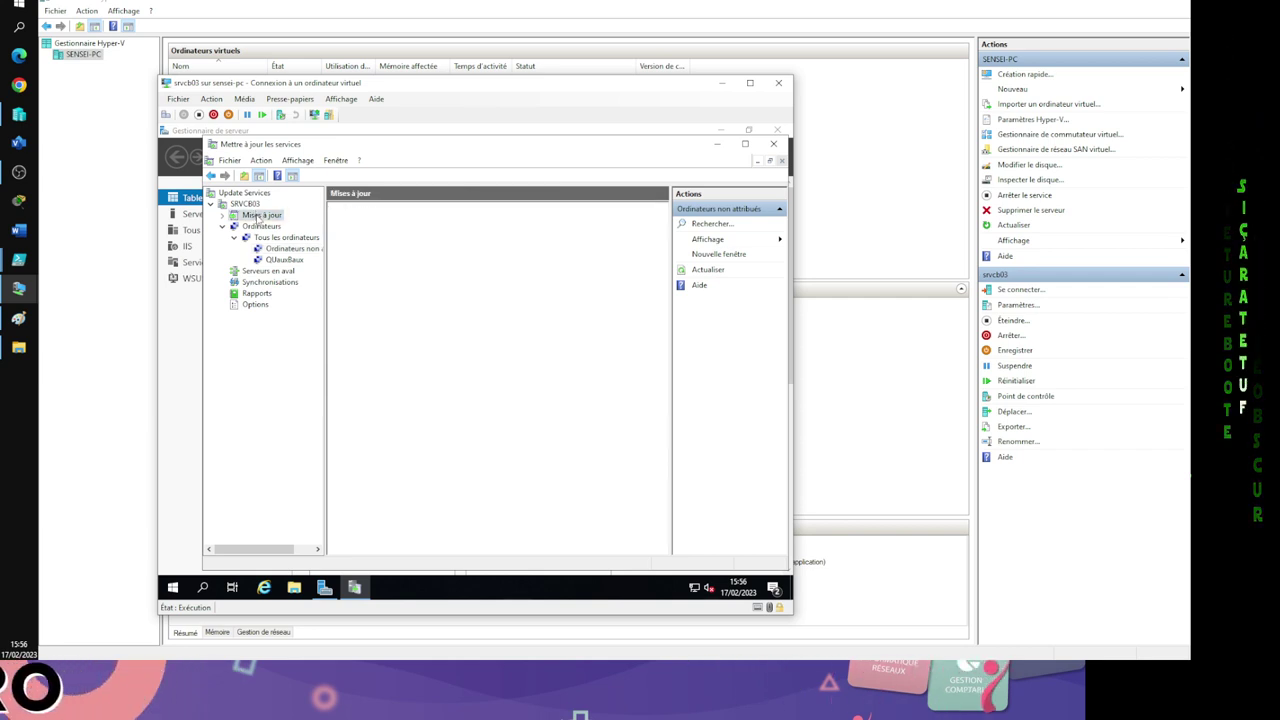
- List all updates with status Toutes and approval Non approuvées, then refresh the list
{"action": "left_click", "coordinate": [280, 227]}
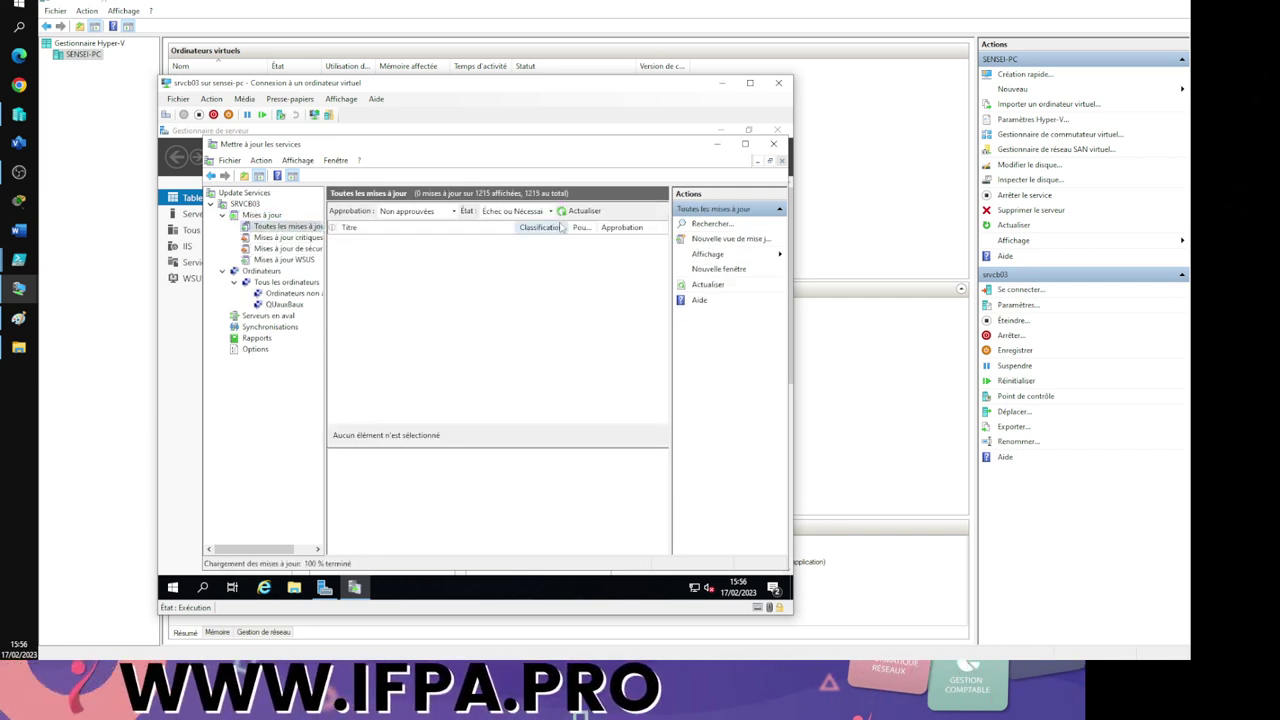
{"action": "left_click", "coordinate": [550, 211]}
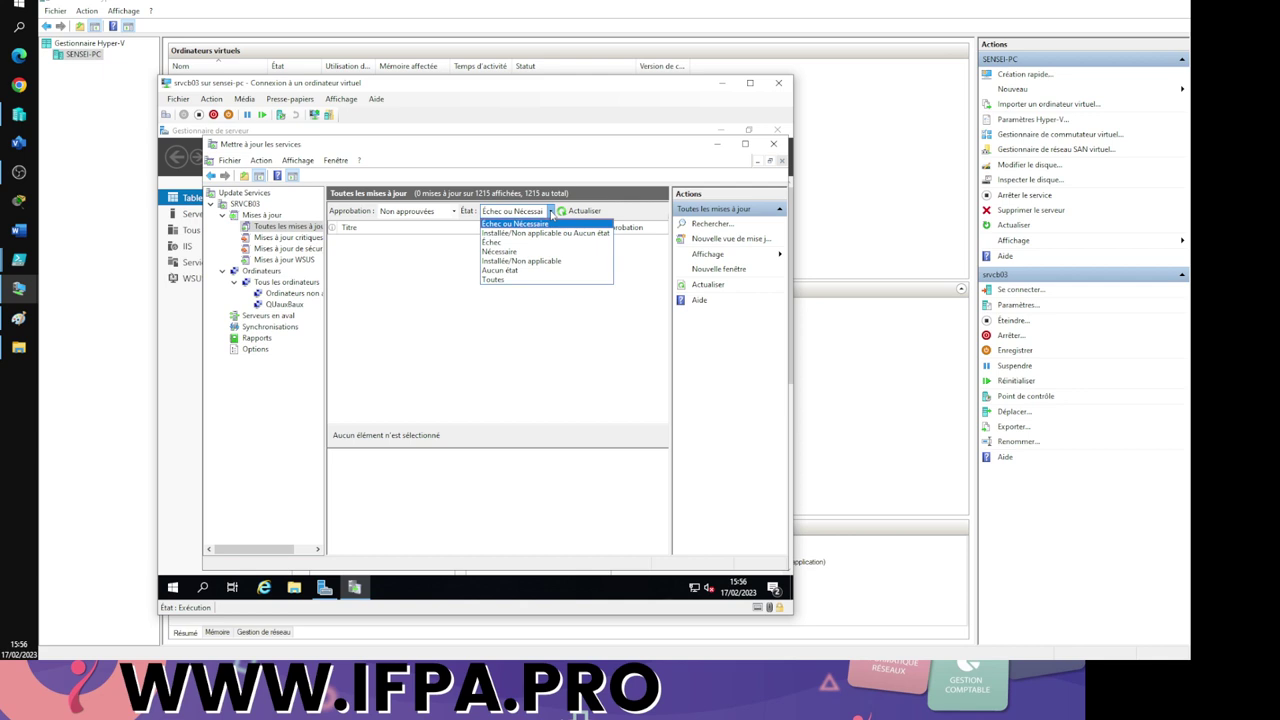
{"action": "left_click", "coordinate": [513, 282]}
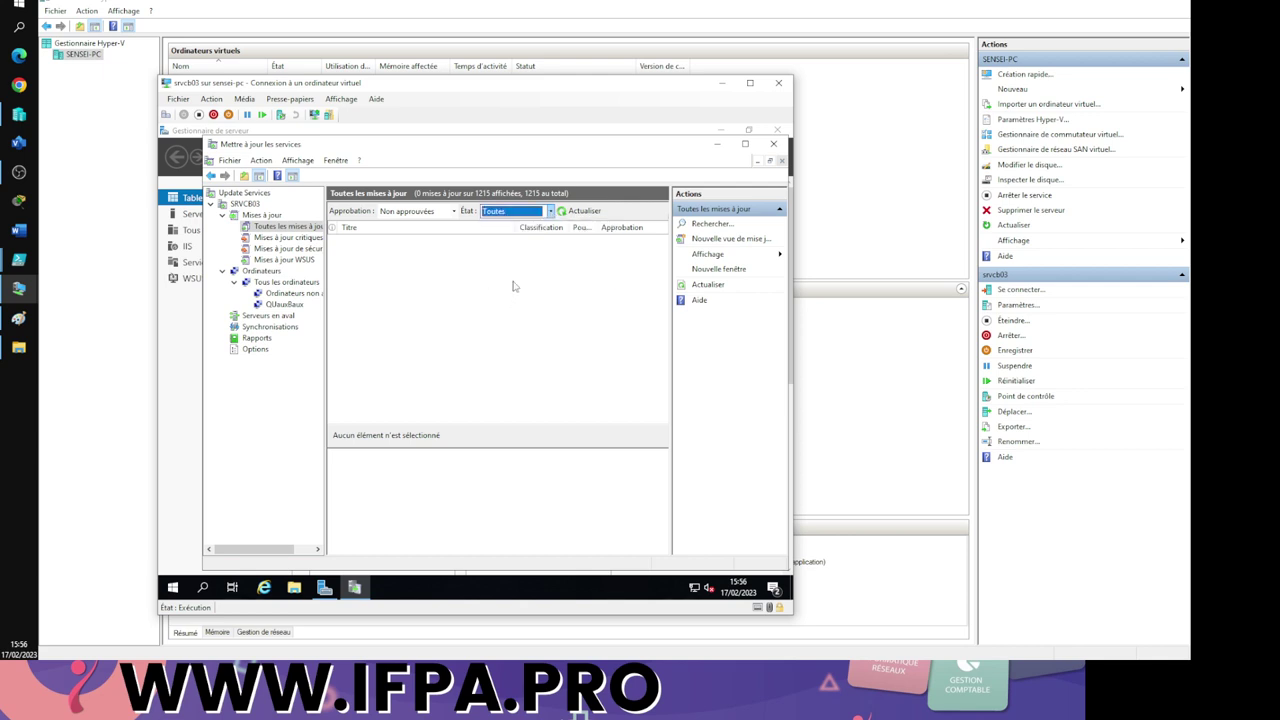
{"action": "left_click", "coordinate": [454, 212]}
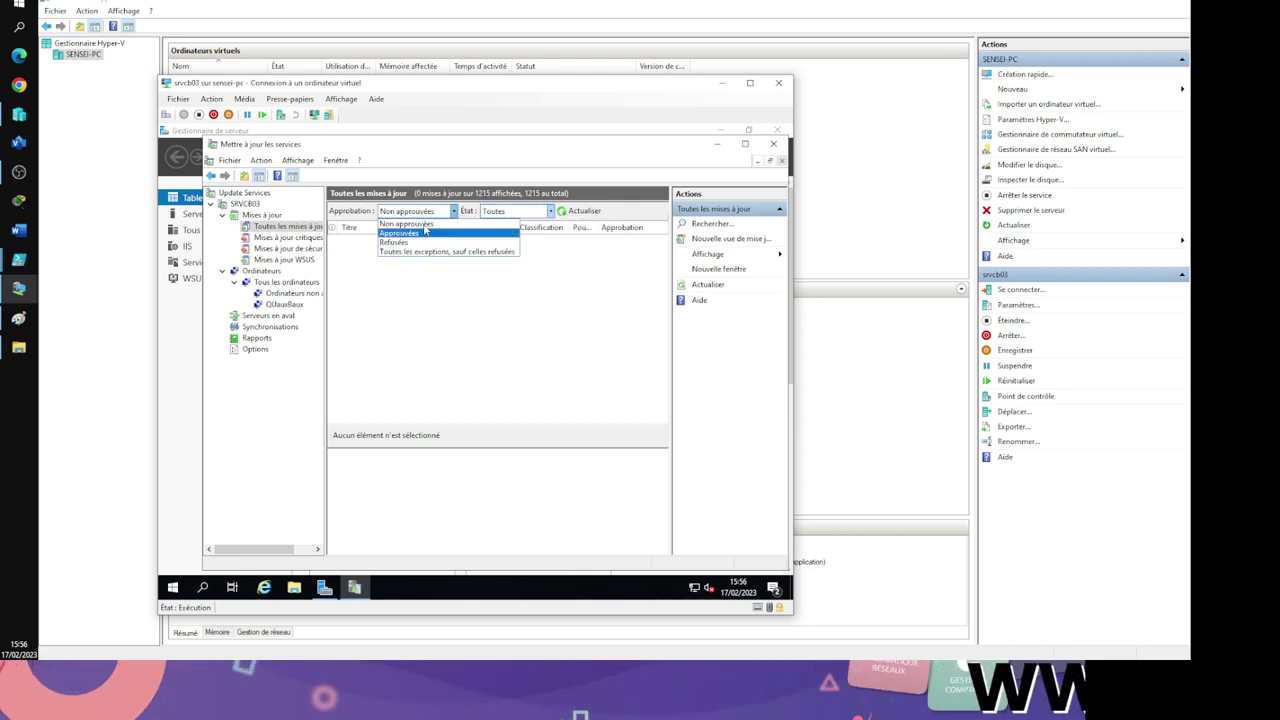
{"action": "left_click", "coordinate": [427, 225]}
{"action": "left_click", "coordinate": [579, 210]}
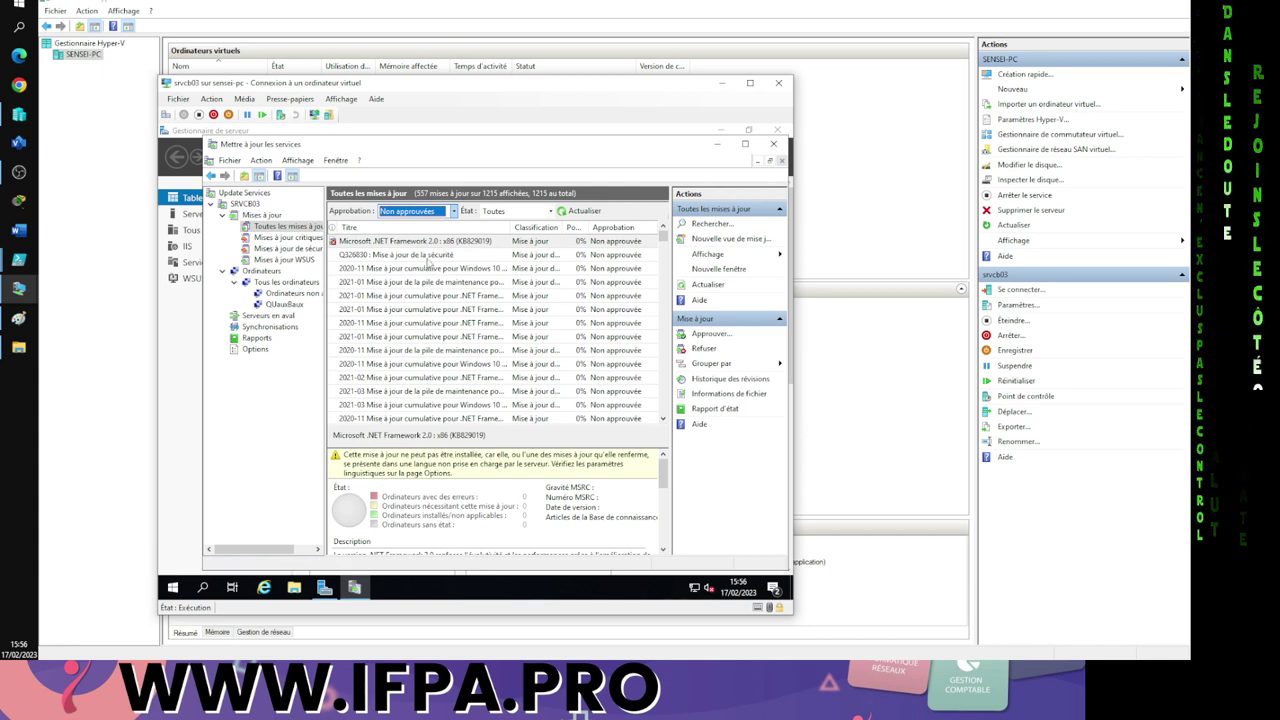
- Review the Q326830 security update's details, then view Ordinateurs non attribués
{"action": "left_click", "coordinate": [427, 256]}
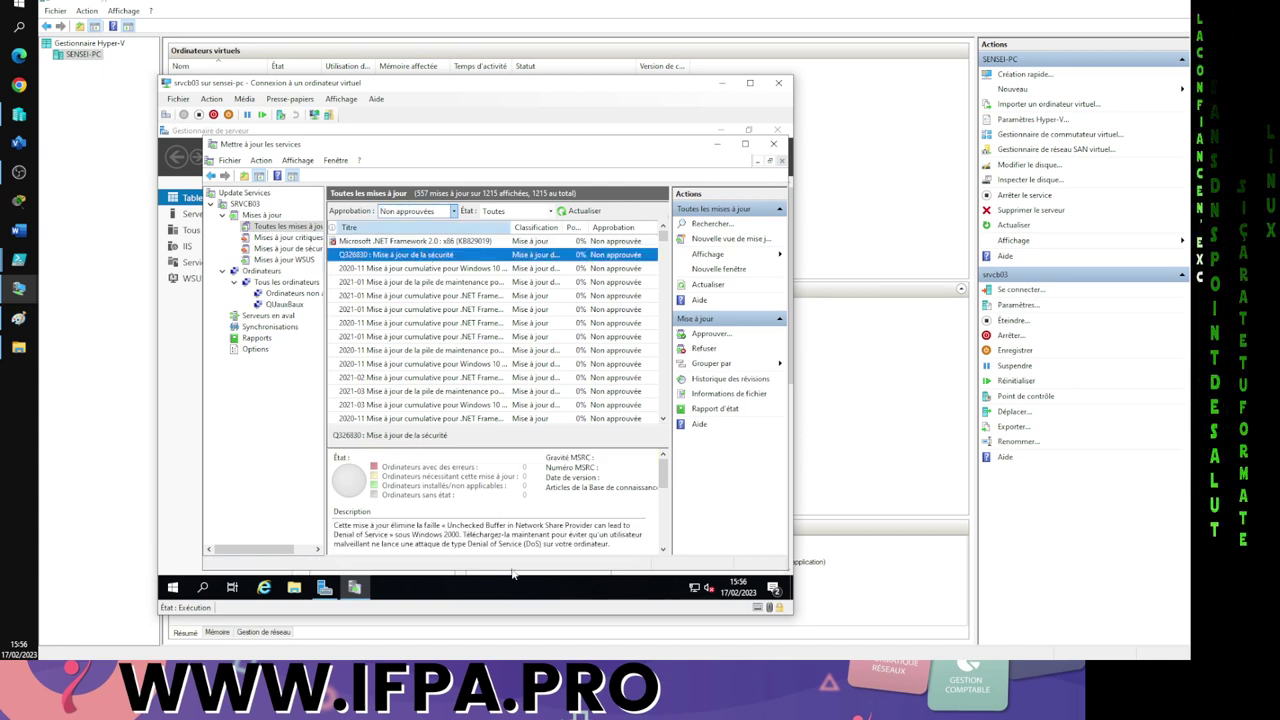
{"action": "scroll", "coordinate": [549, 524], "scroll_direction": "down", "scroll_amount": 10}
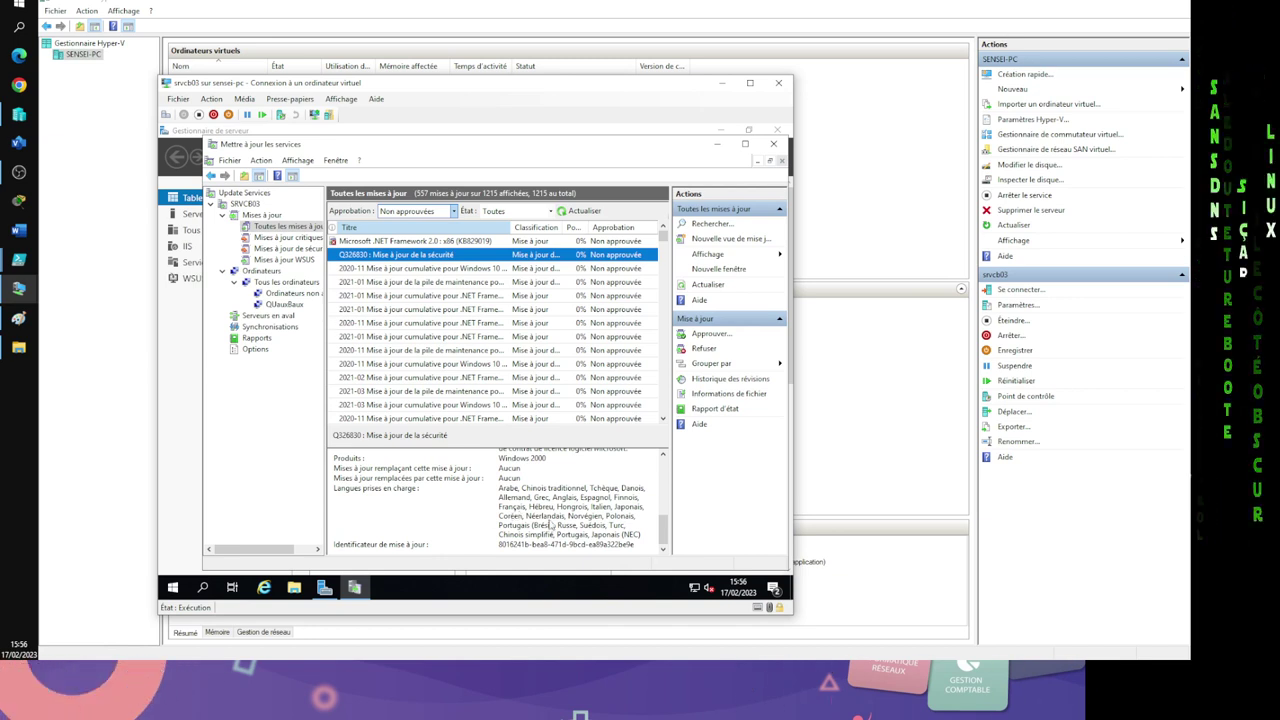
{"action": "scroll", "coordinate": [540, 522], "scroll_direction": "up", "scroll_amount": 10}
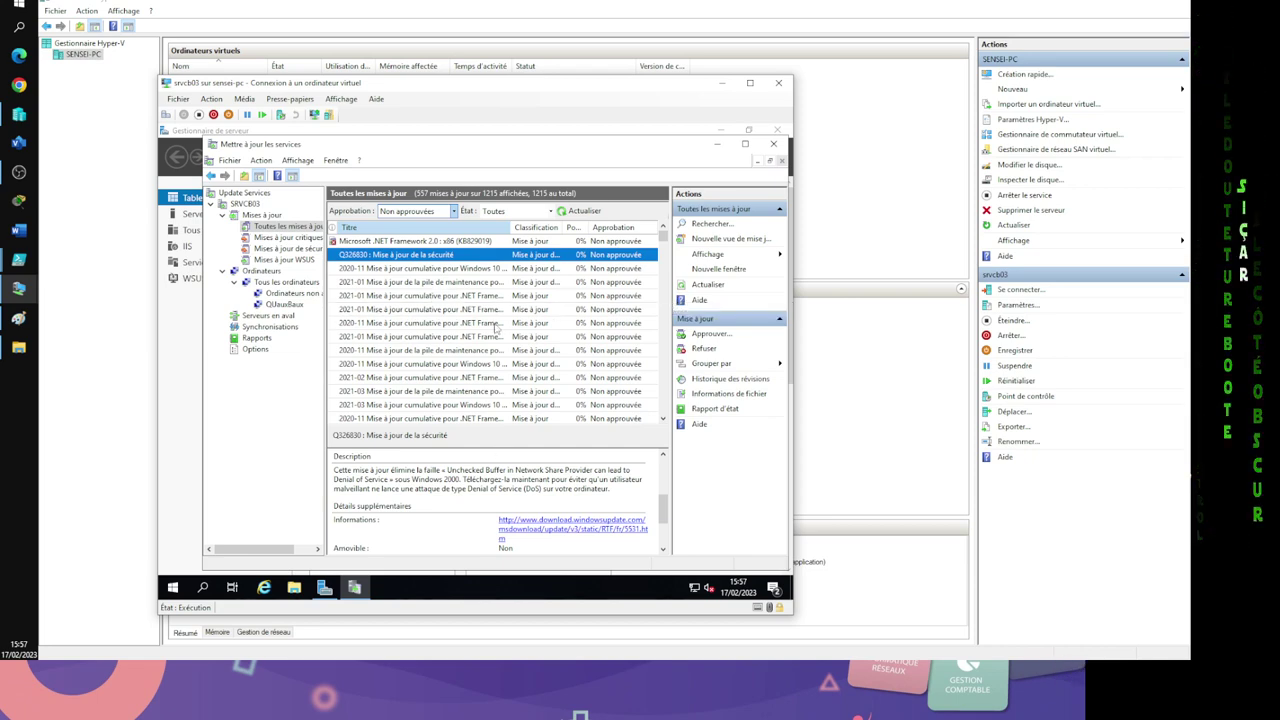
{"action": "scroll", "coordinate": [496, 328], "scroll_direction": "down", "scroll_amount": 5}
{"action": "scroll", "coordinate": [492, 325], "scroll_direction": "down", "scroll_amount": 8}
{"action": "scroll", "coordinate": [494, 325], "scroll_direction": "down", "scroll_amount": 5}
{"action": "scroll", "coordinate": [490, 330], "scroll_direction": "down", "scroll_amount": 5}
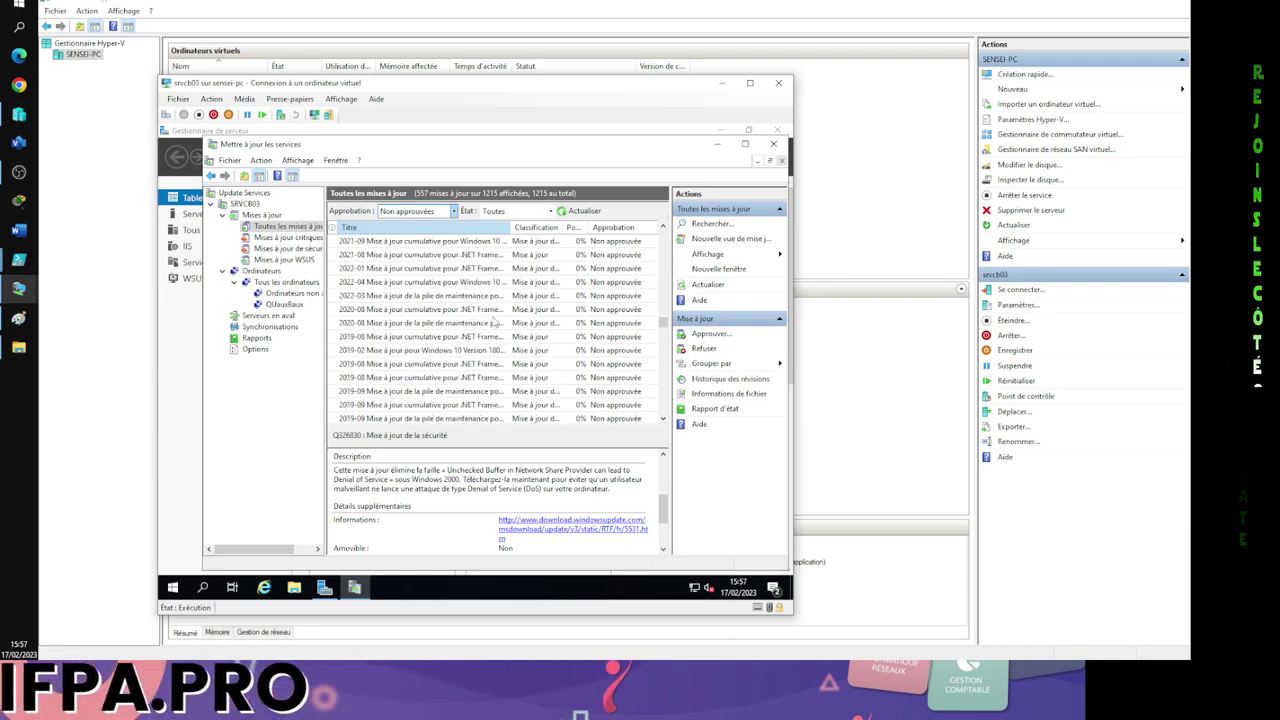
{"action": "scroll", "coordinate": [490, 322], "scroll_direction": "down", "scroll_amount": 5}
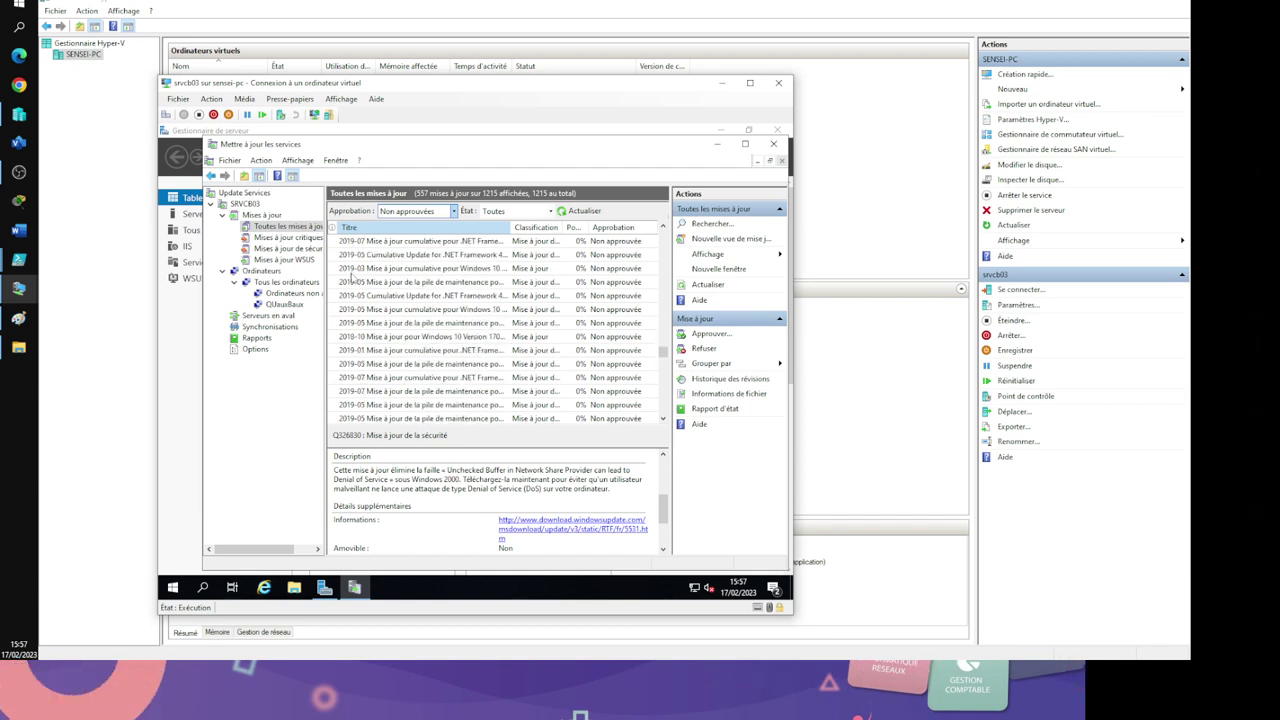
{"action": "left_click", "coordinate": [290, 293]}
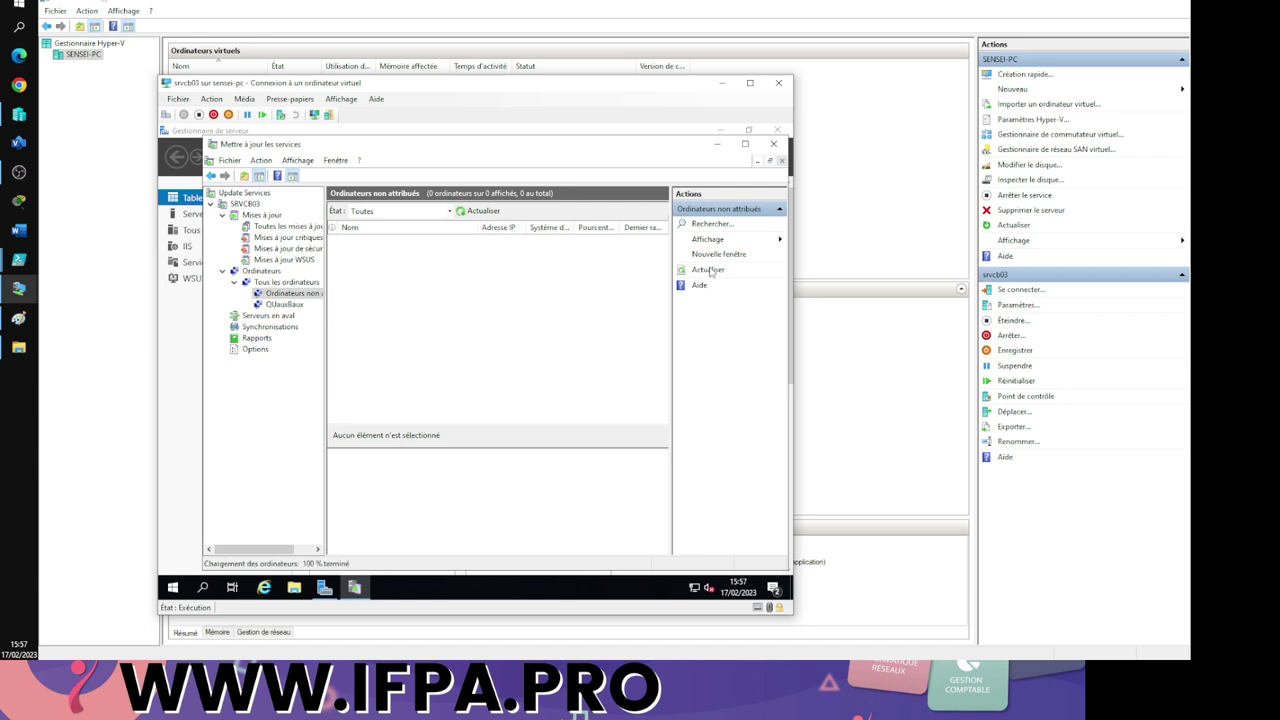
- Refresh unassigned computers and show Tous les ordinateurs with status Toutes; none are reported
{"action": "left_click", "coordinate": [467, 212]}
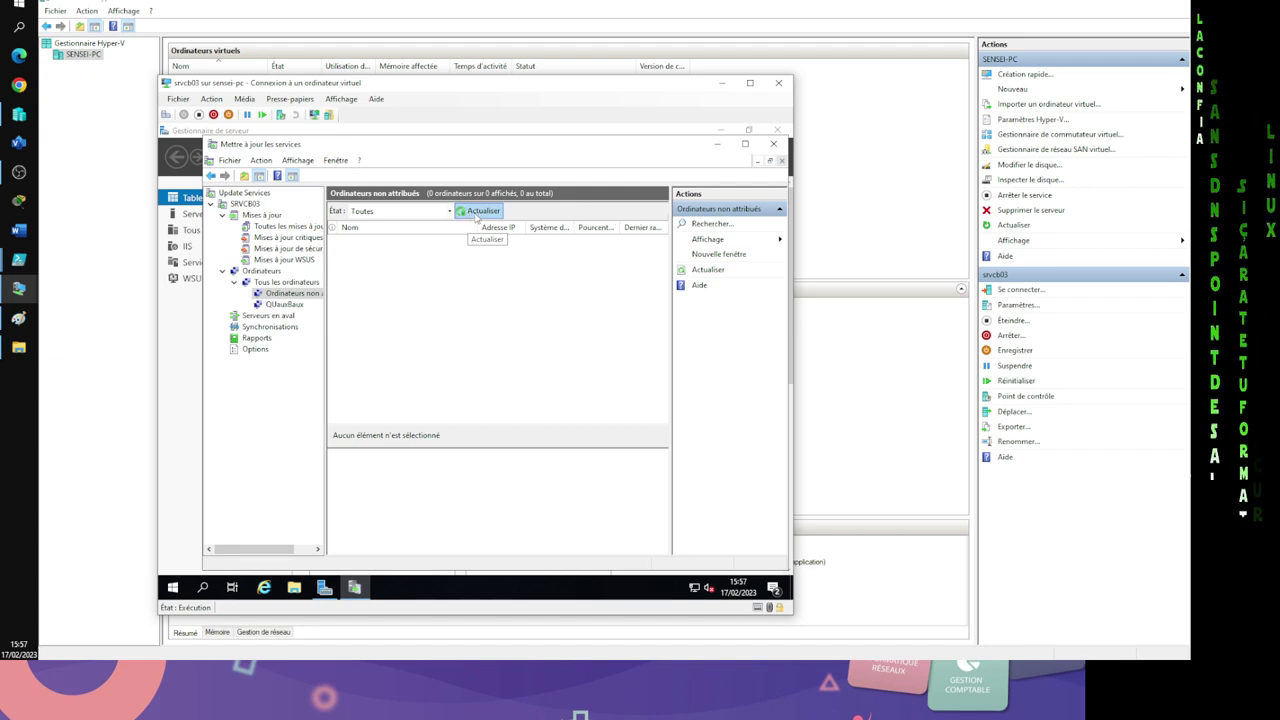
{"action": "left_click", "coordinate": [449, 211]}
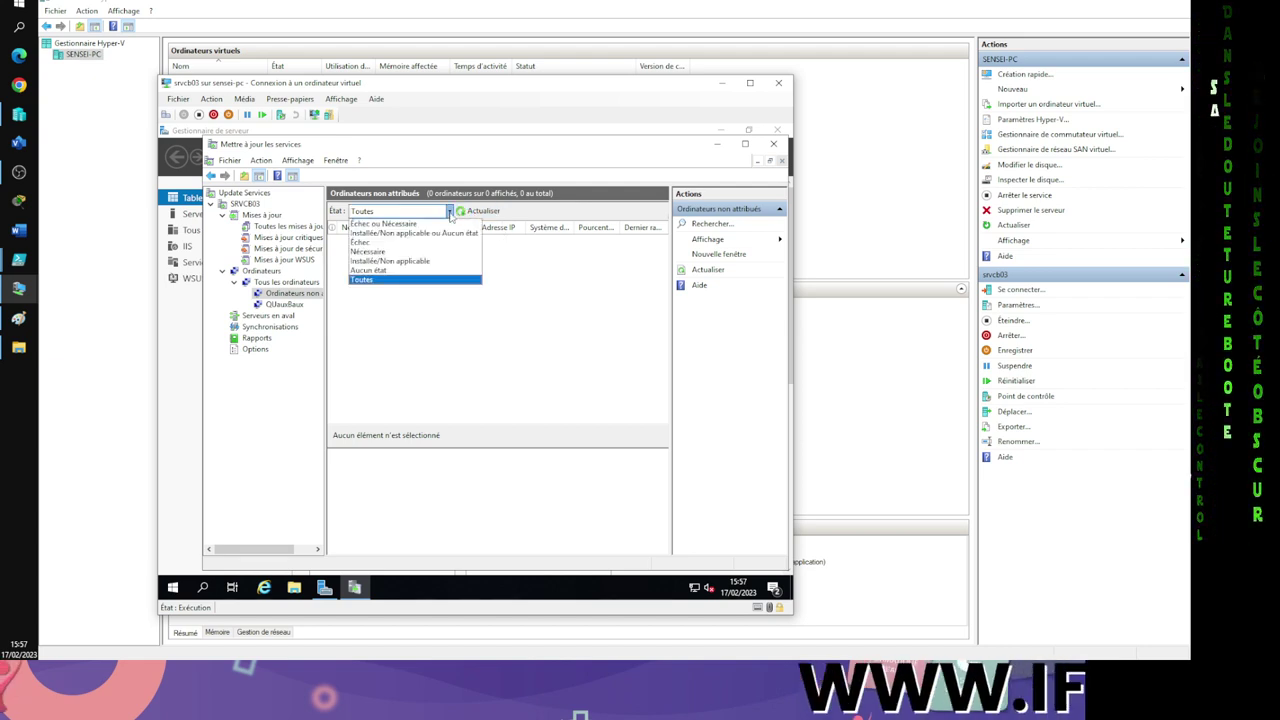
{"action": "left_click", "coordinate": [449, 211]}
{"action": "left_click", "coordinate": [286, 284]}
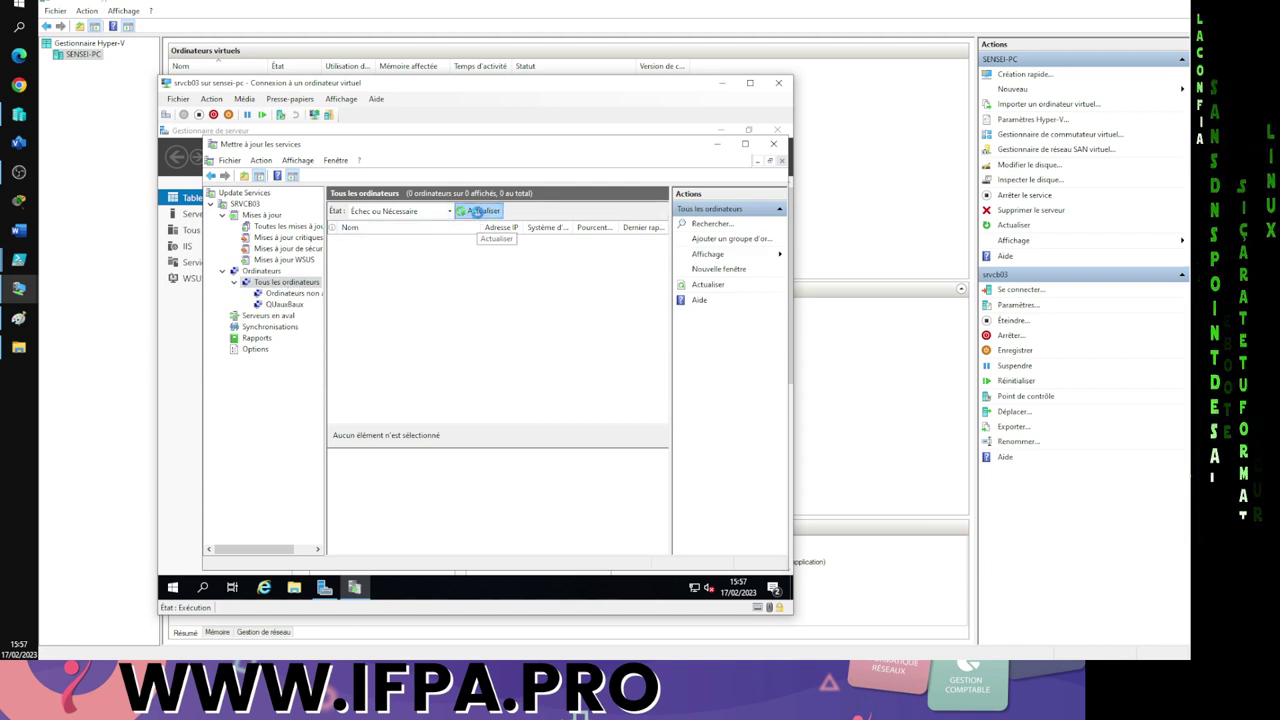
{"action": "left_click", "coordinate": [449, 211]}
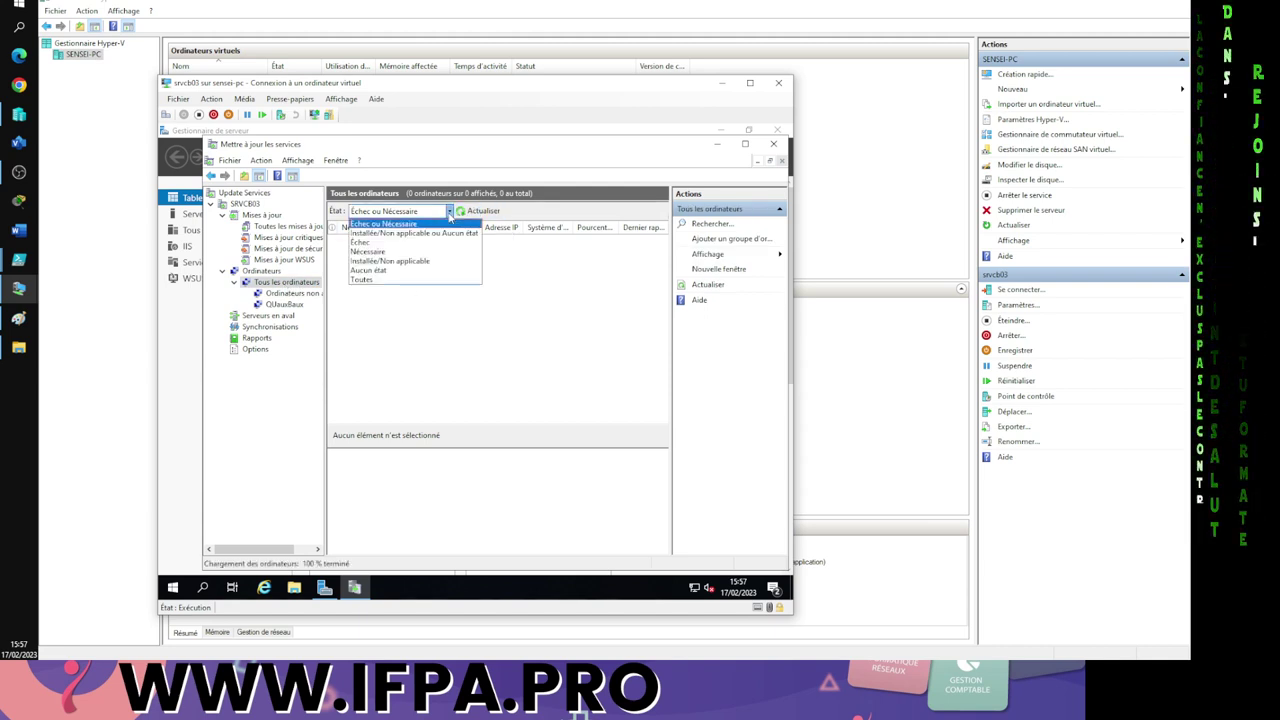
{"action": "left_click", "coordinate": [384, 280]}
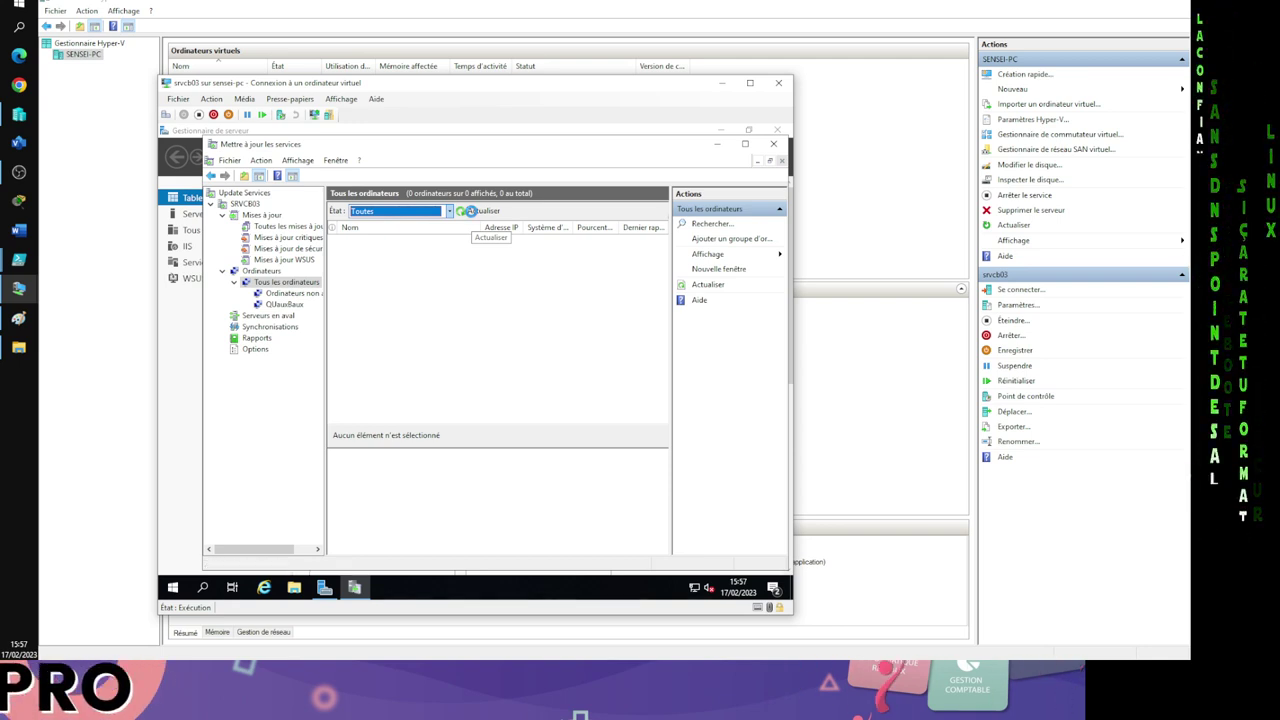
- Browse the SRVCB03 overview, Update Services root, unassigned computers and full update list
{"action": "left_click", "coordinate": [240, 205]}
{"action": "left_click", "coordinate": [243, 193]}
{"action": "right_click", "coordinate": [243, 195]}
{"action": "left_click", "coordinate": [240, 204]}
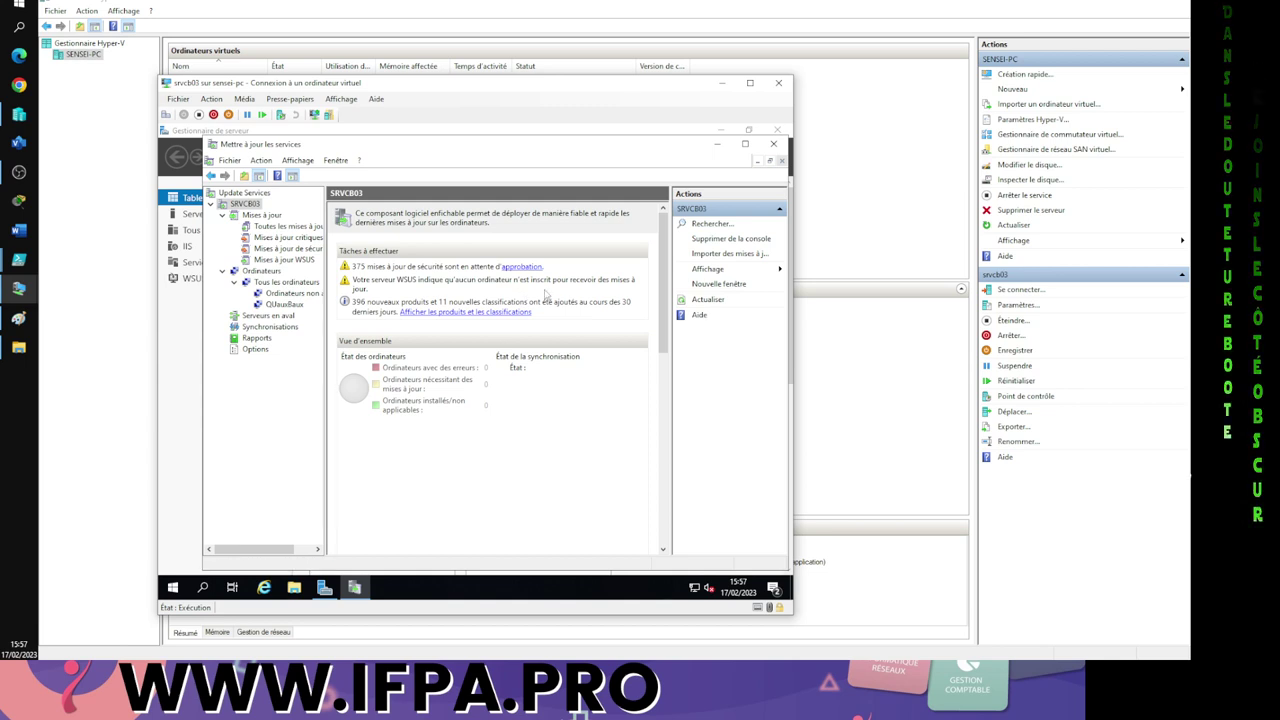
{"action": "left_click", "coordinate": [290, 293]}
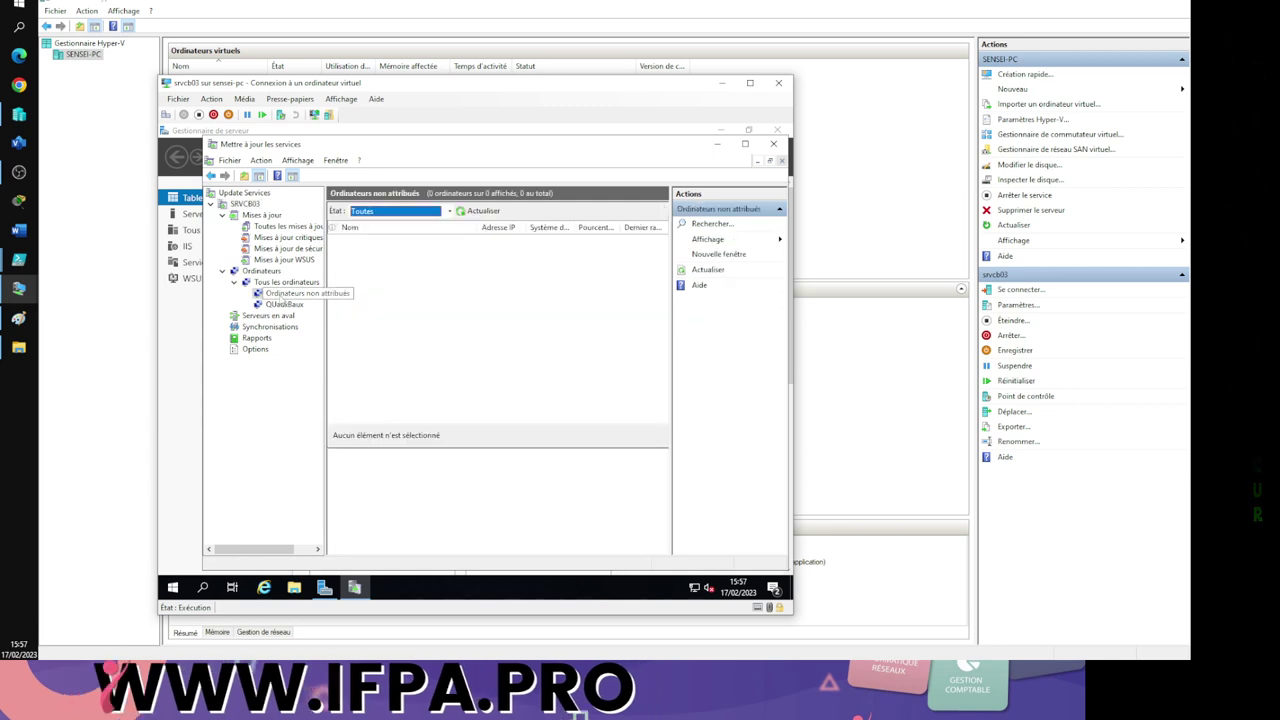
{"action": "left_click", "coordinate": [280, 227]}
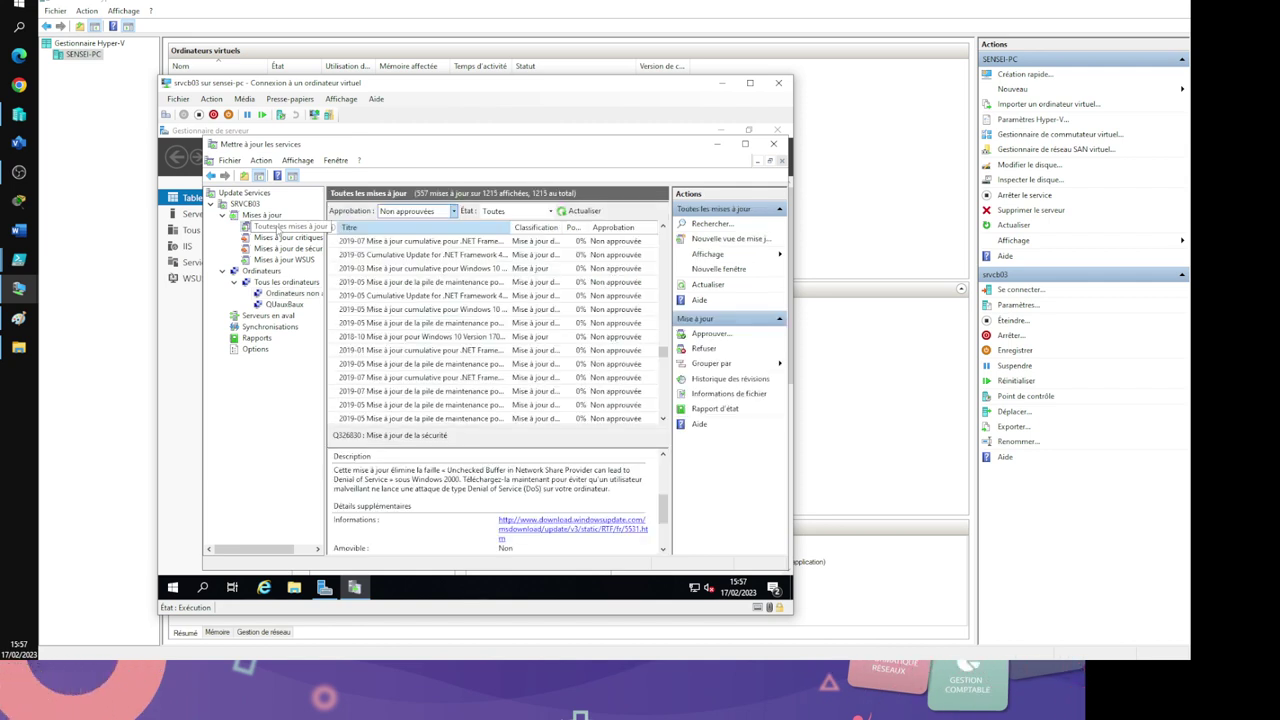
- Start connecting to another update server from the Update Services root, cancel it, and switch toward SRVCB01
{"action": "left_click", "coordinate": [248, 204]}
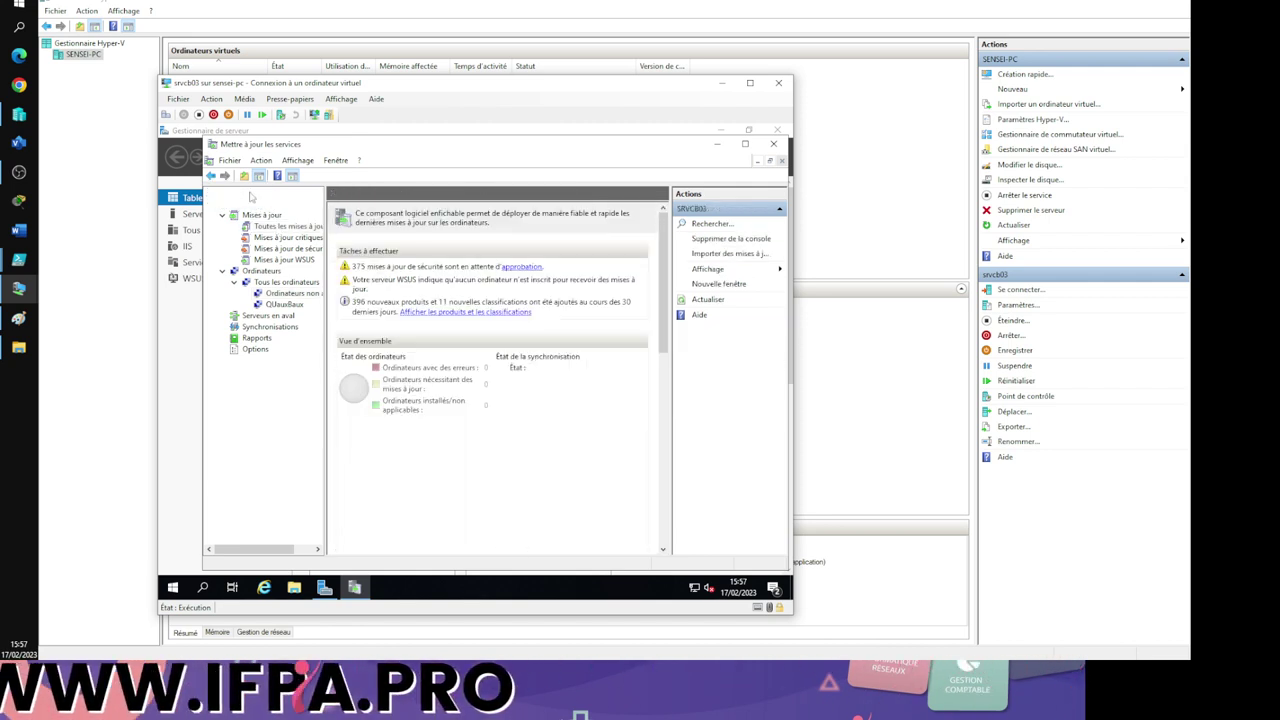
{"action": "left_click", "coordinate": [262, 196]}
{"action": "right_click", "coordinate": [267, 197]}
{"action": "left_click", "coordinate": [276, 200]}
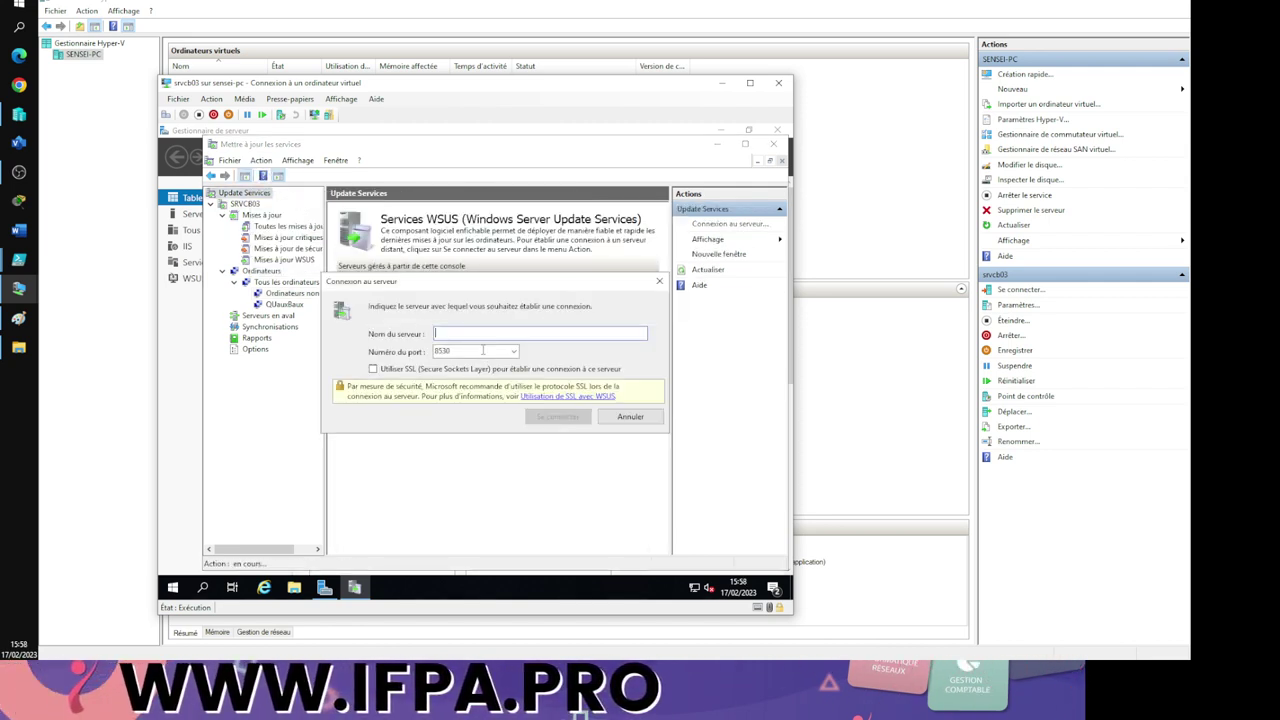
{"action": "left_click", "coordinate": [628, 417]}
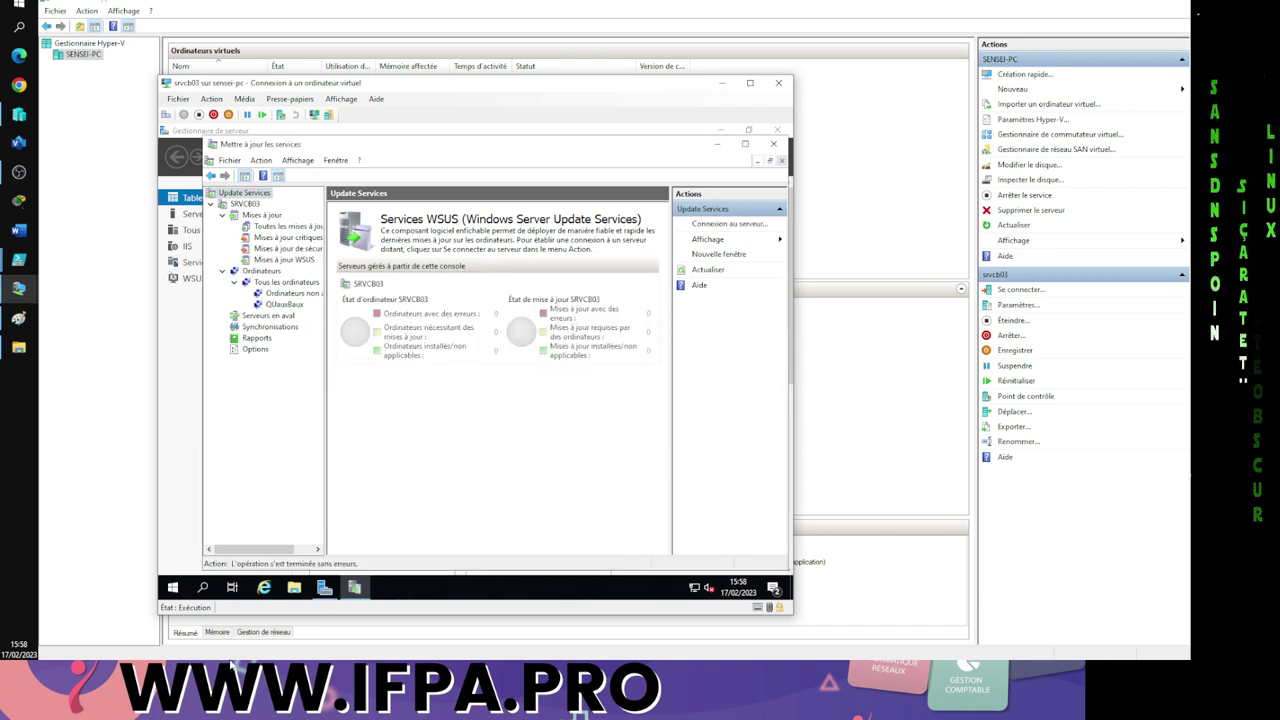
{"action": "left_click", "coordinate": [18, 290]}
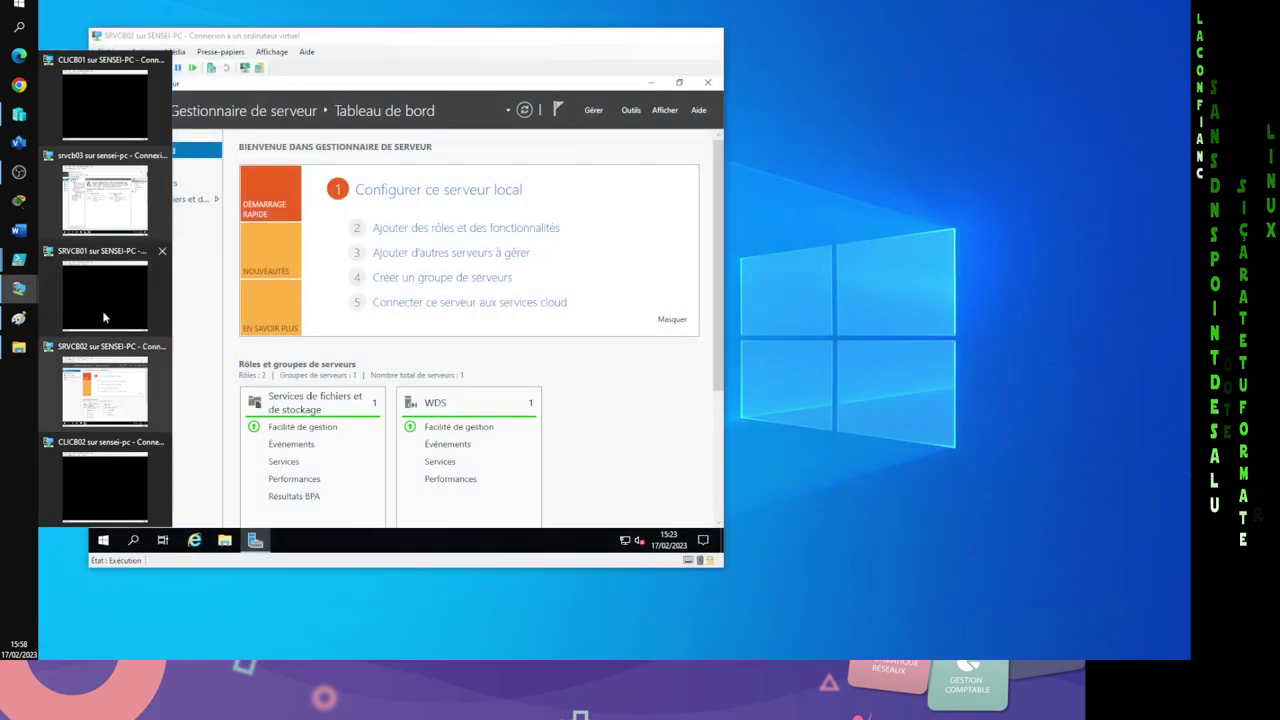
{"action": "left_click", "coordinate": [105, 295]}
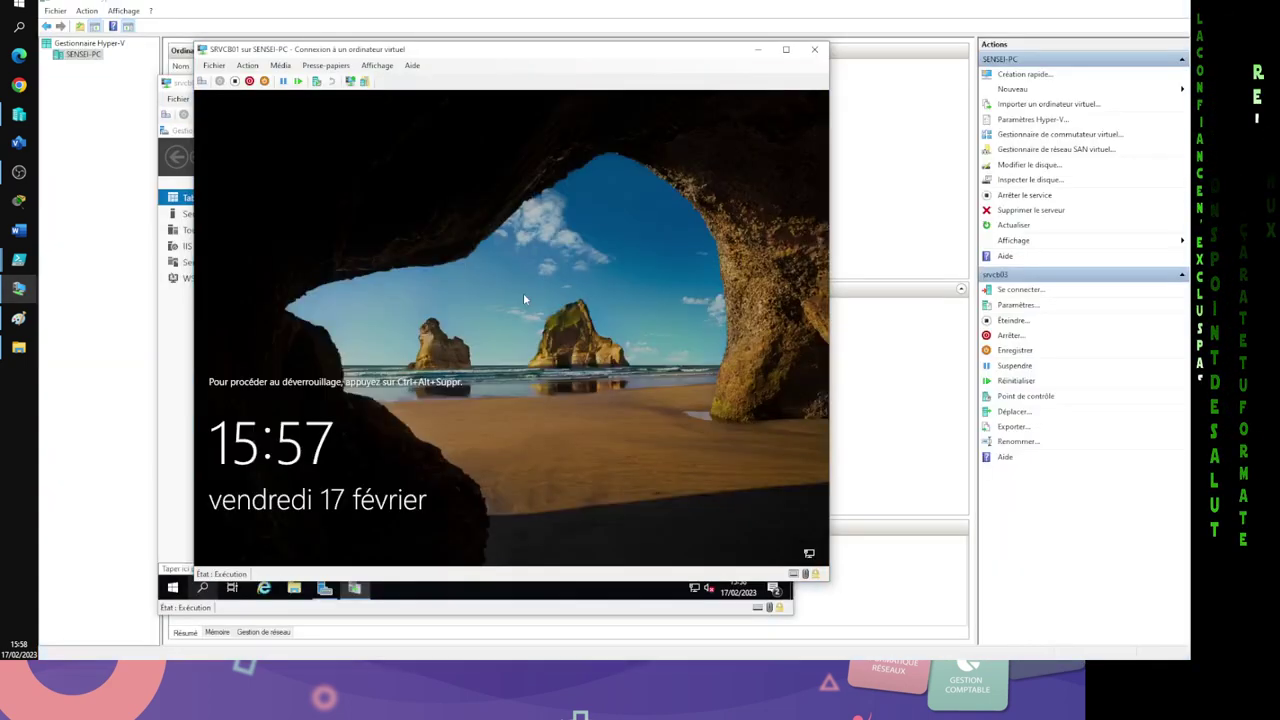
{"action": "left_click", "coordinate": [202, 81]}
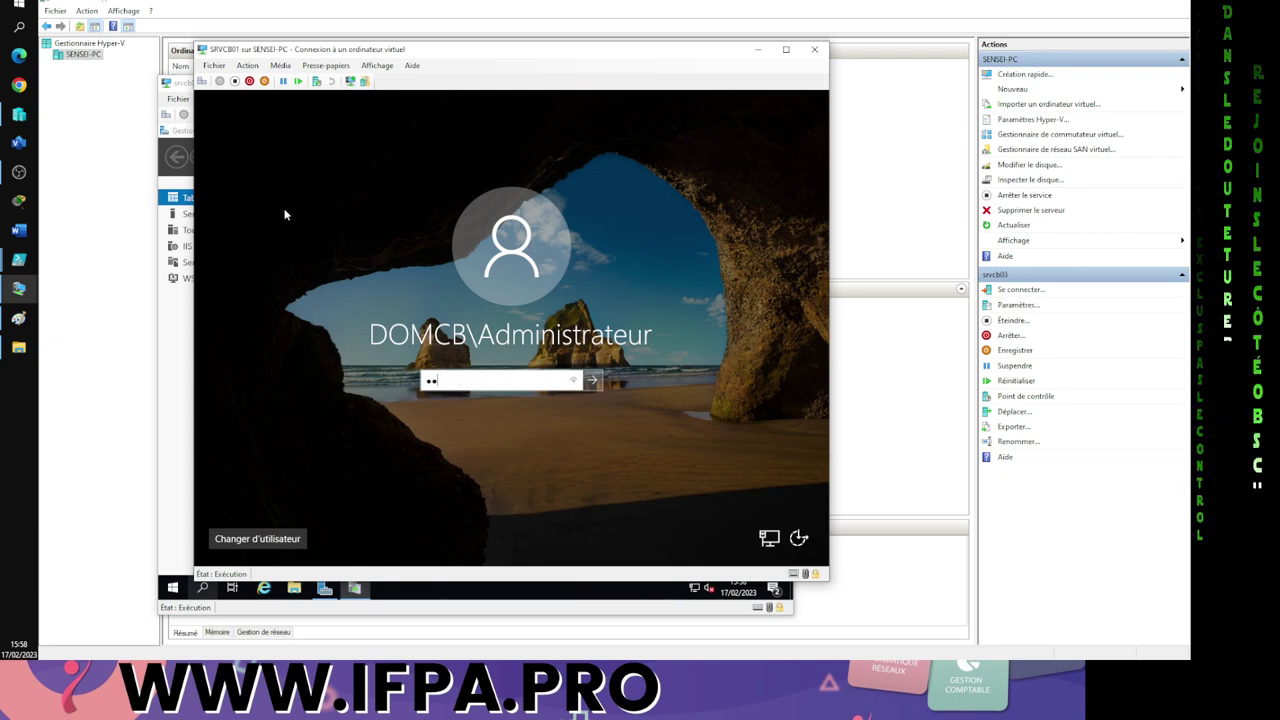
{"action": "type", "text": "••"}
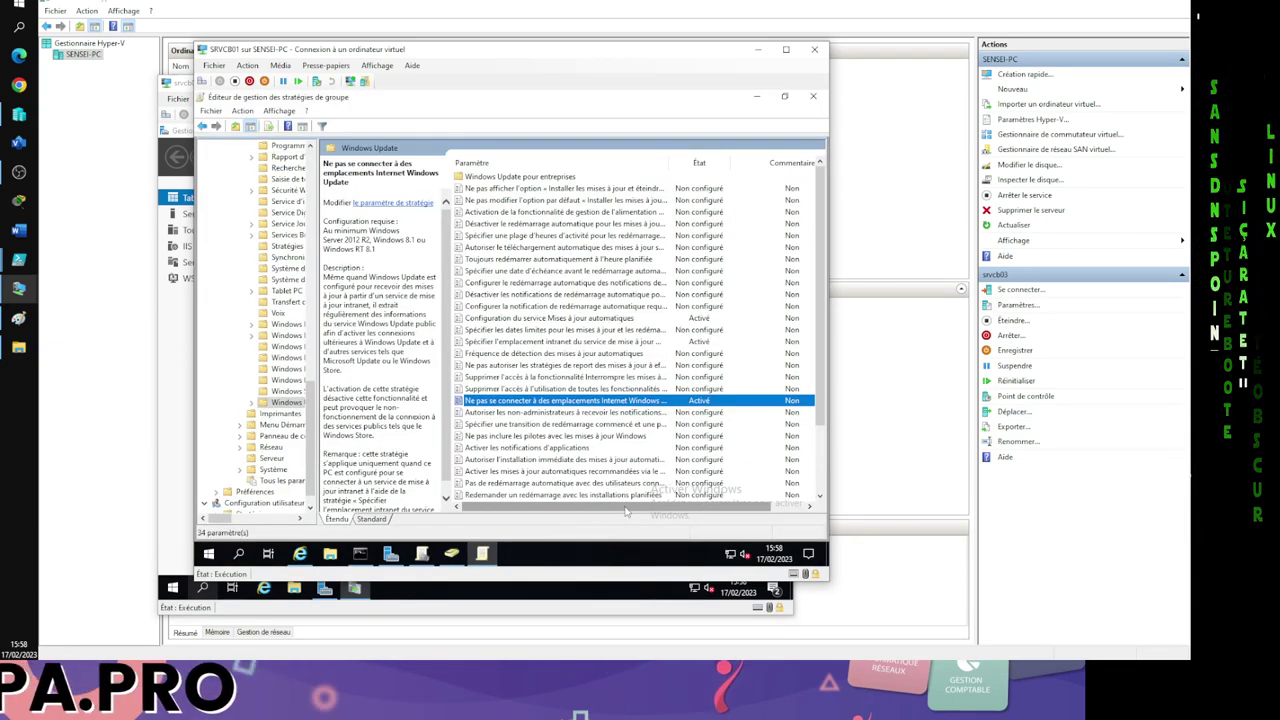
{"action": "left_click", "coordinate": [516, 318]}
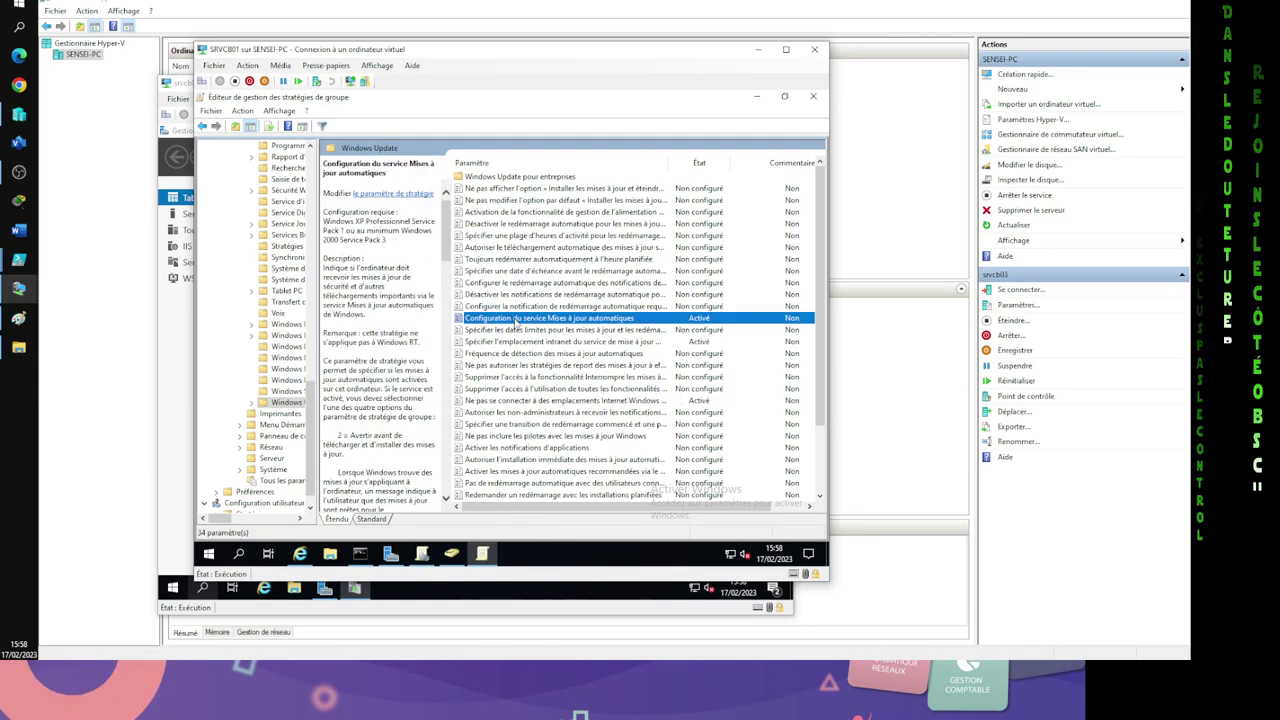
{"action": "left_click", "coordinate": [520, 341]}
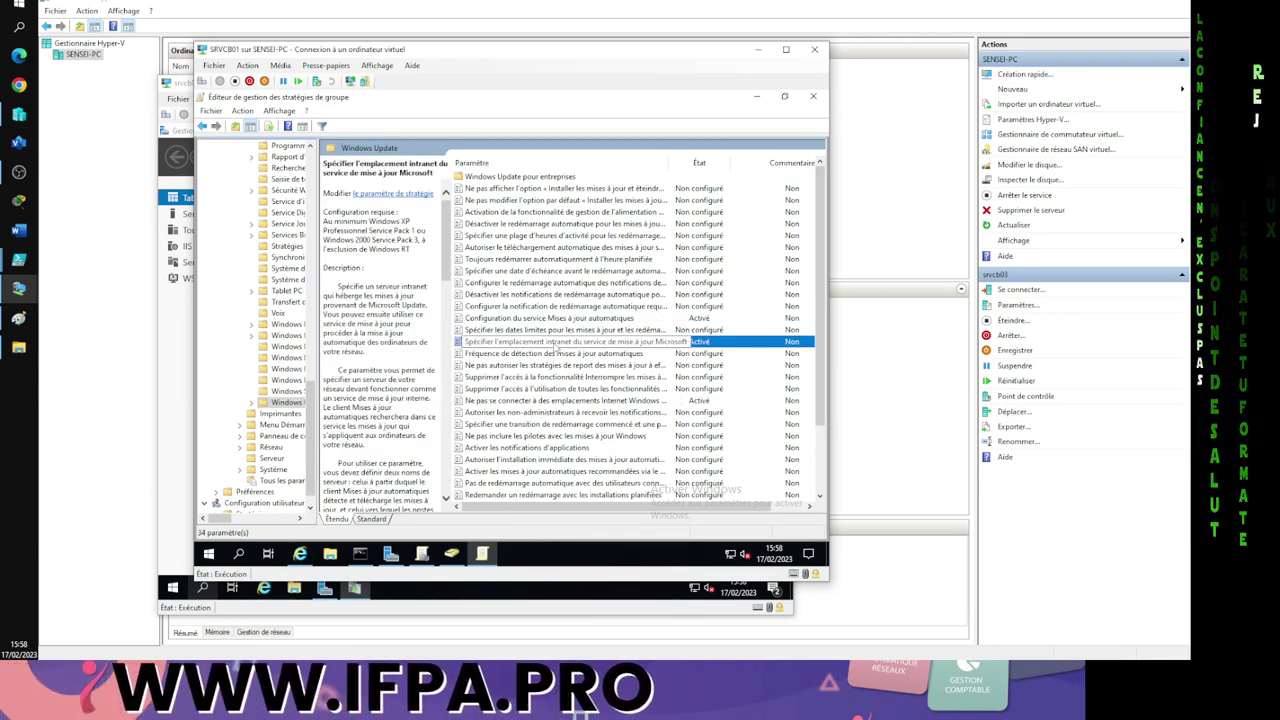
{"action": "double_click", "coordinate": [555, 343]}
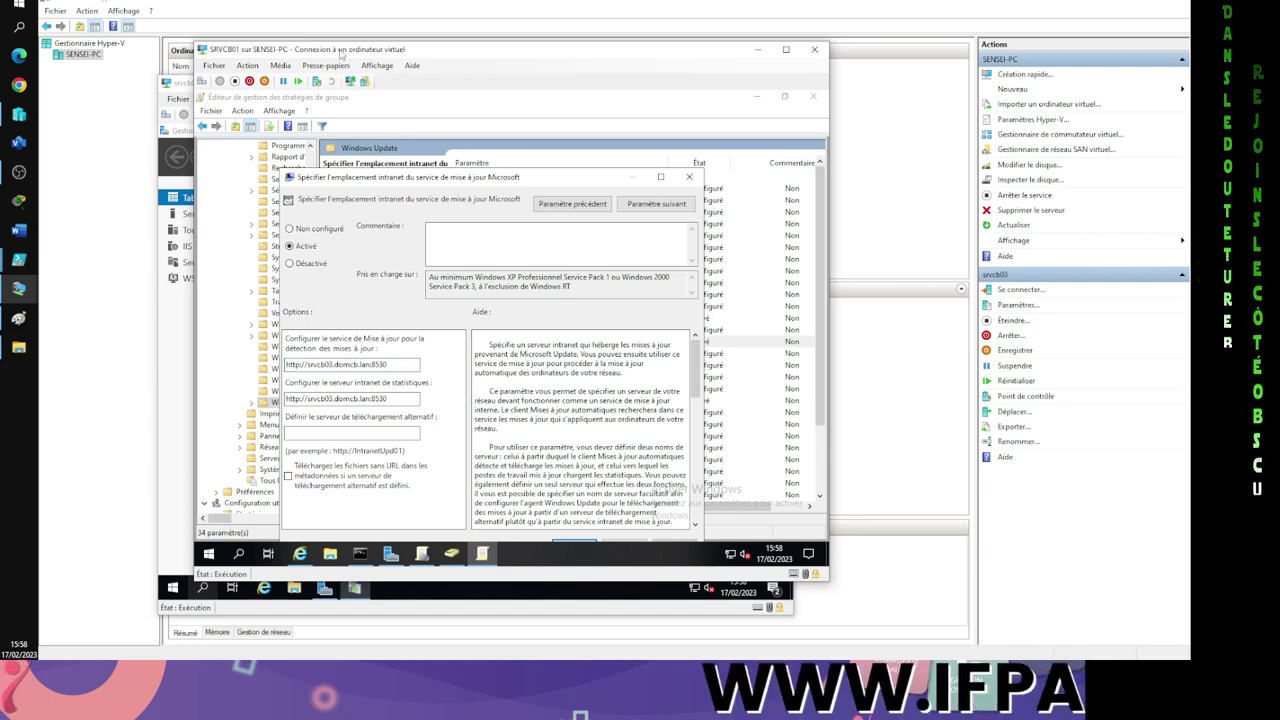
- Read the policy help text, then show the QUauxBaux group in the WSUS console
{"action": "left_click_drag", "start_coordinate": [363, 49], "coordinate": [621, 46]}
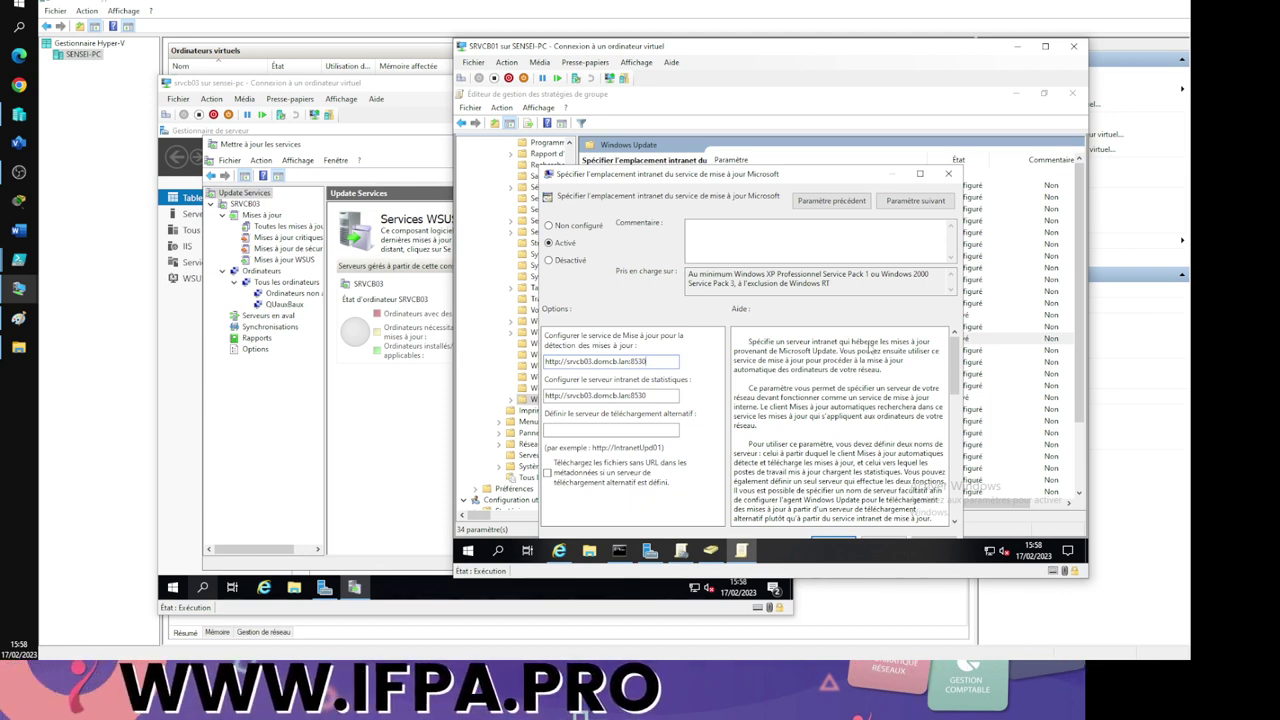
{"action": "scroll", "coordinate": [780, 455], "scroll_direction": "down", "scroll_amount": 5}
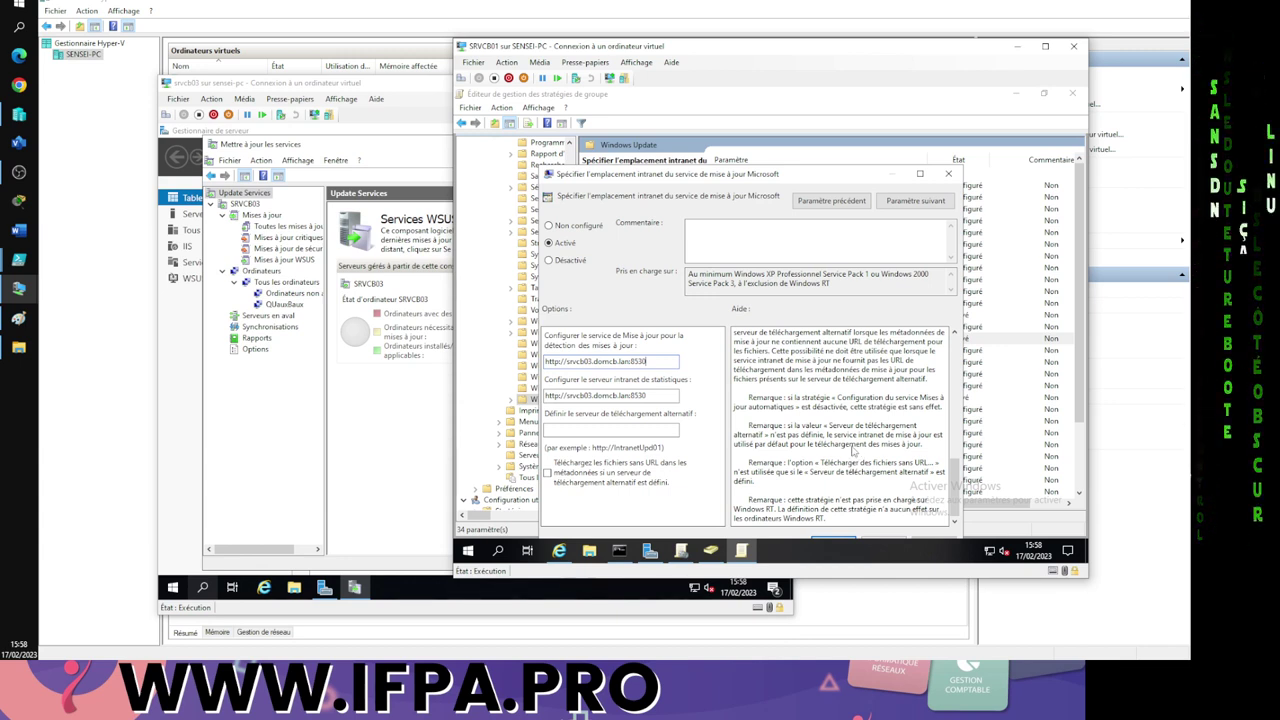
{"action": "scroll", "coordinate": [857, 452], "scroll_direction": "up", "scroll_amount": 1}
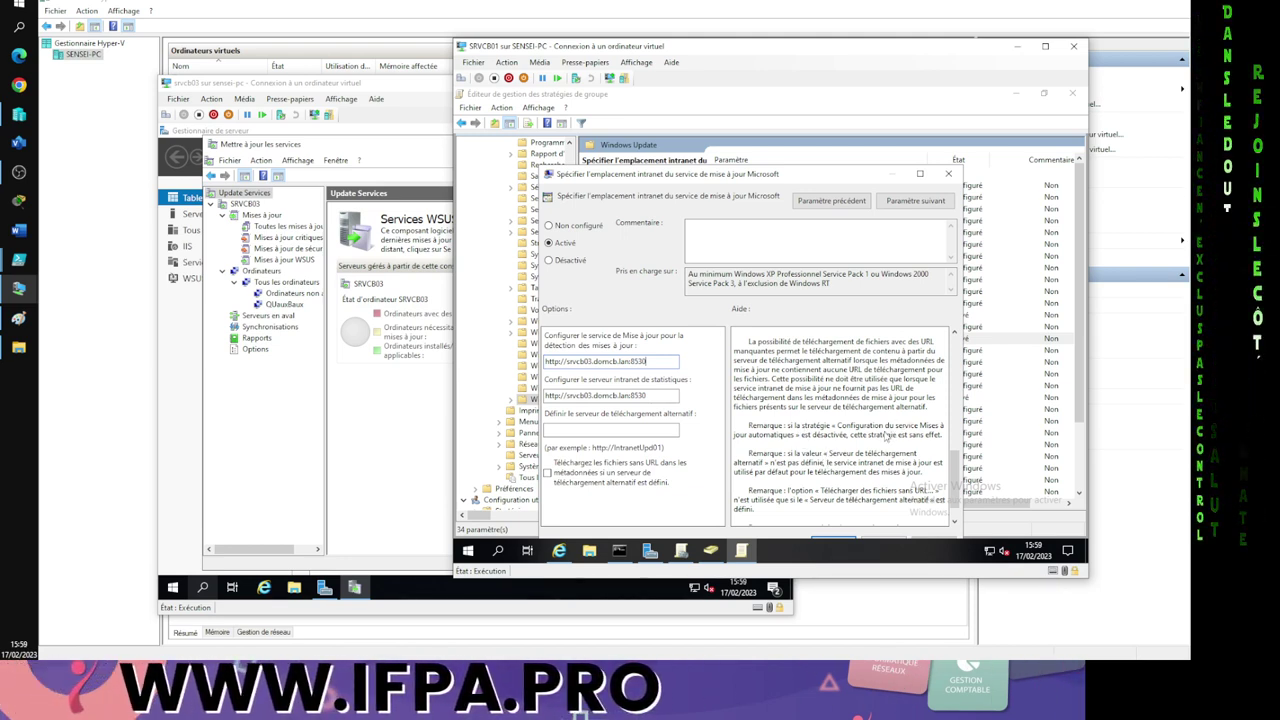
{"action": "scroll", "coordinate": [885, 436], "scroll_direction": "up", "scroll_amount": 2}
{"action": "scroll", "coordinate": [882, 440], "scroll_direction": "up", "scroll_amount": 1}
{"action": "scroll", "coordinate": [881, 436], "scroll_direction": "up", "scroll_amount": 4}
{"action": "scroll", "coordinate": [881, 436], "scroll_direction": "up", "scroll_amount": 6}
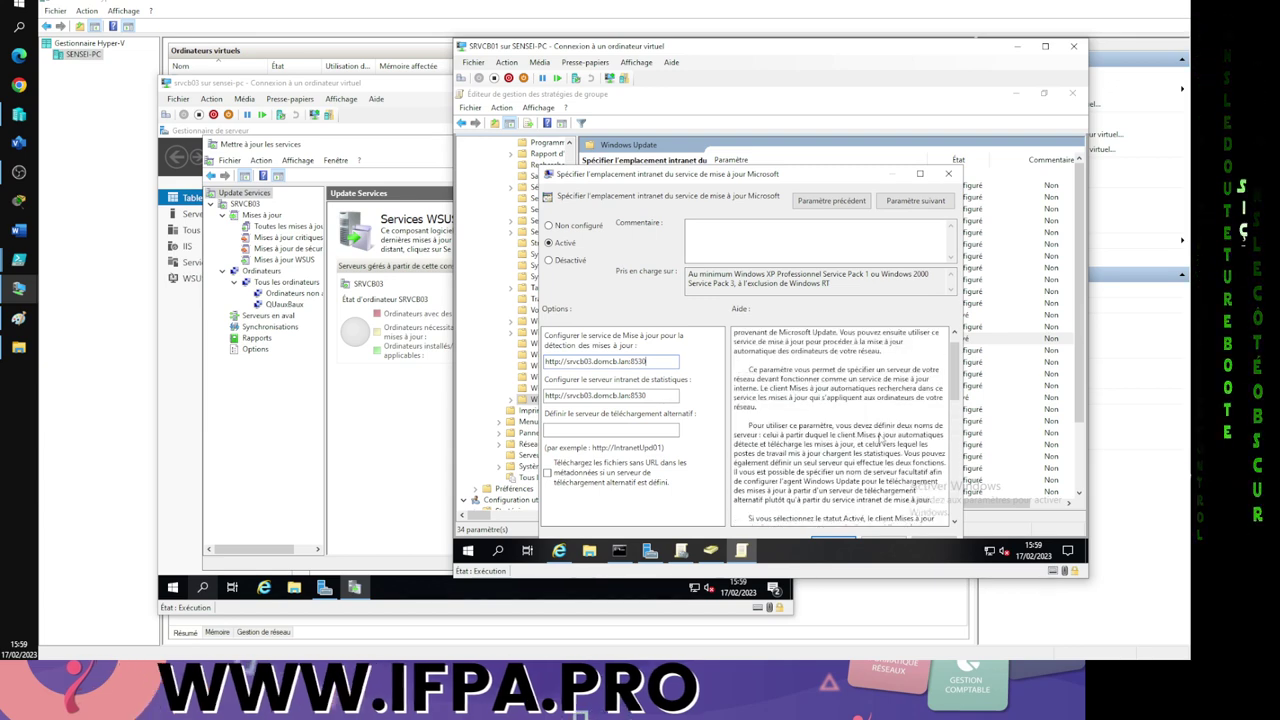
{"action": "left_click", "coordinate": [285, 304]}
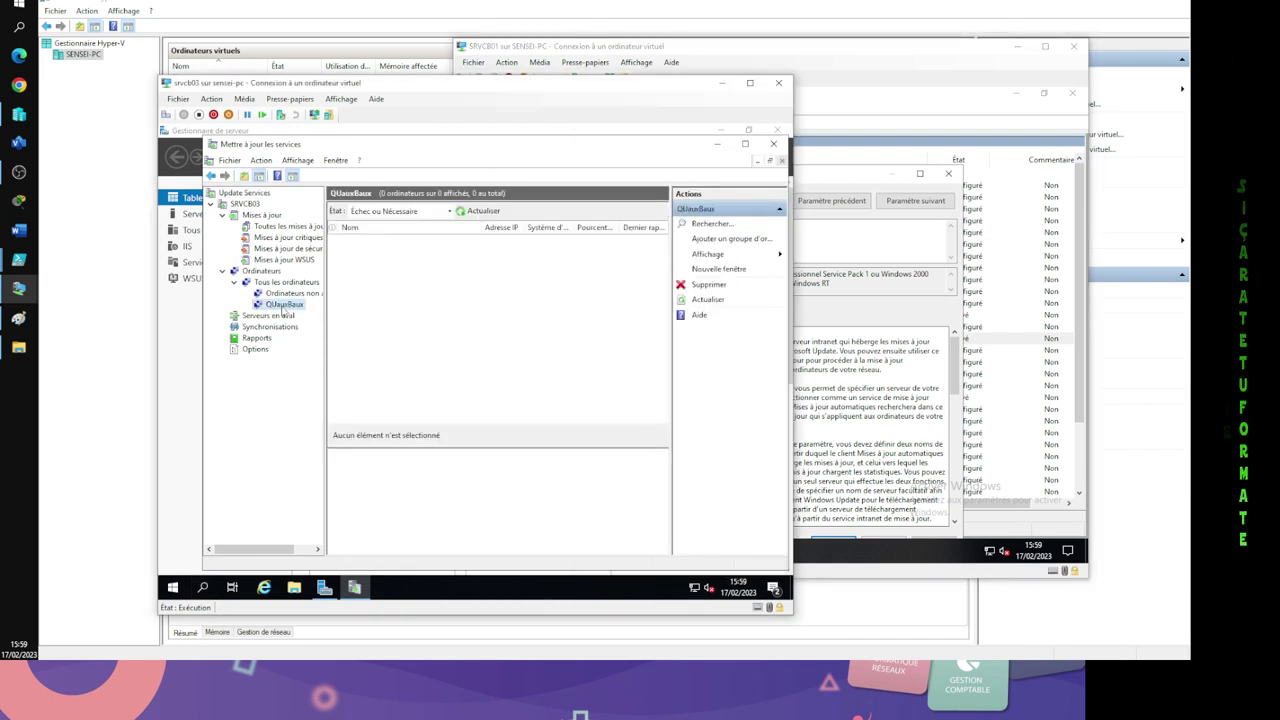
- Delete the QUauxBaux computer group
{"action": "right_click", "coordinate": [284, 310]}
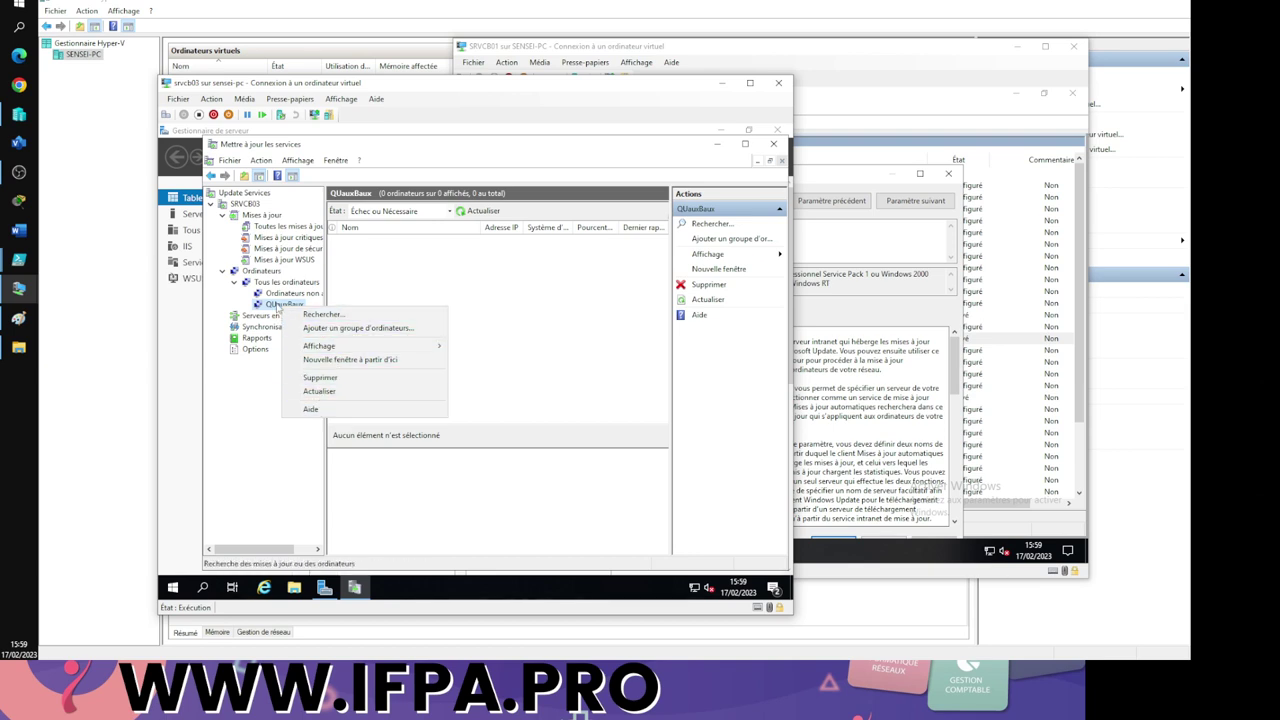
{"action": "left_click", "coordinate": [278, 309]}
{"action": "key", "text": "Delete"}
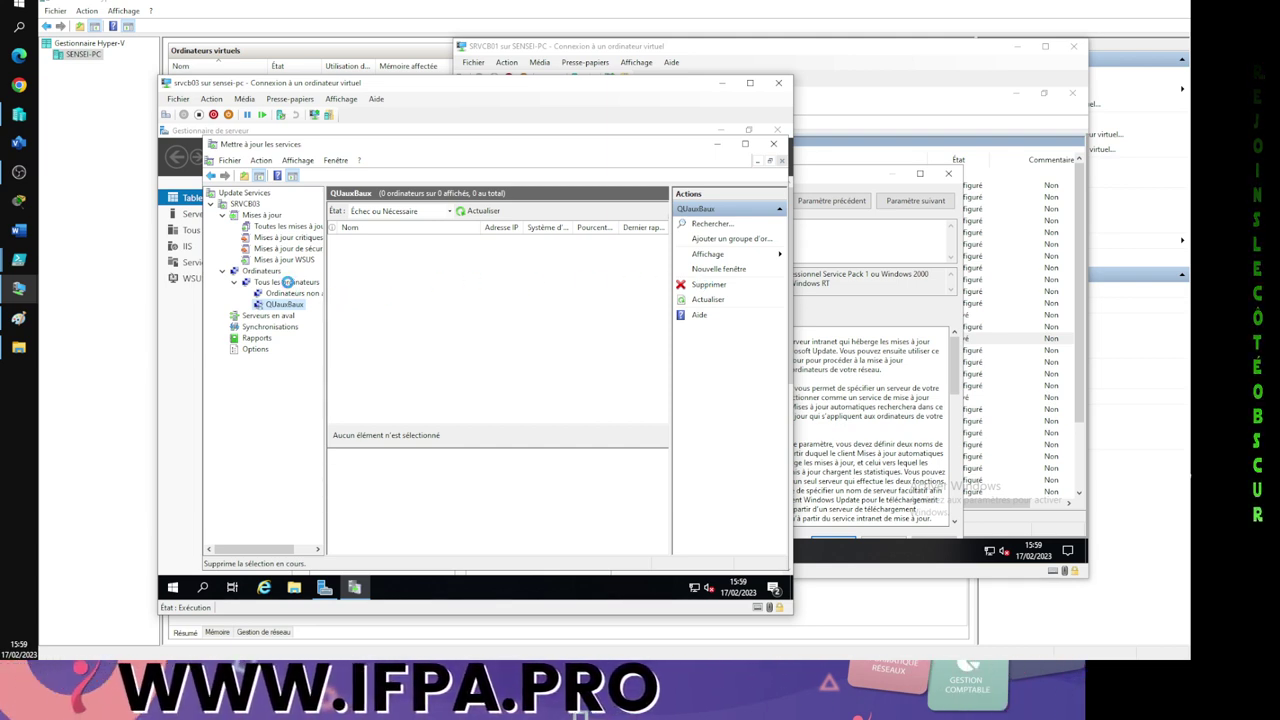
- Start adding a new computer group under Tous les ordinateurs
{"action": "left_click", "coordinate": [18, 287]}
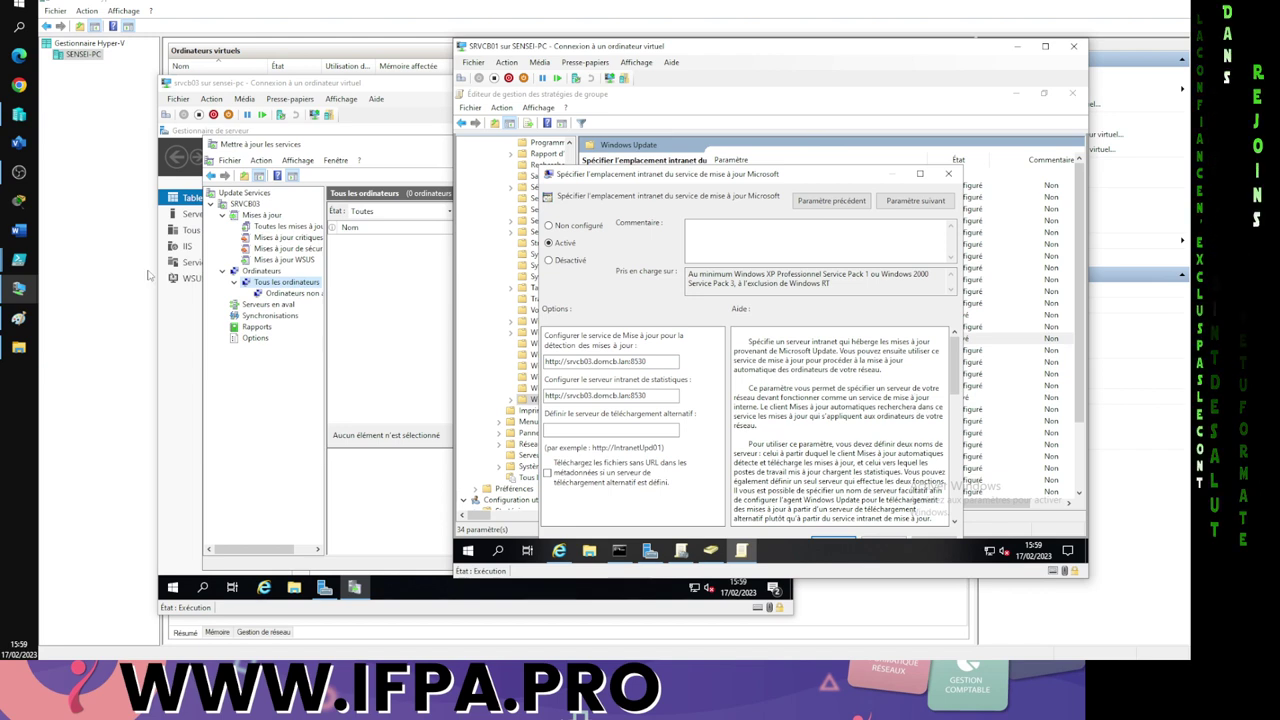
{"action": "right_click", "coordinate": [283, 284]}
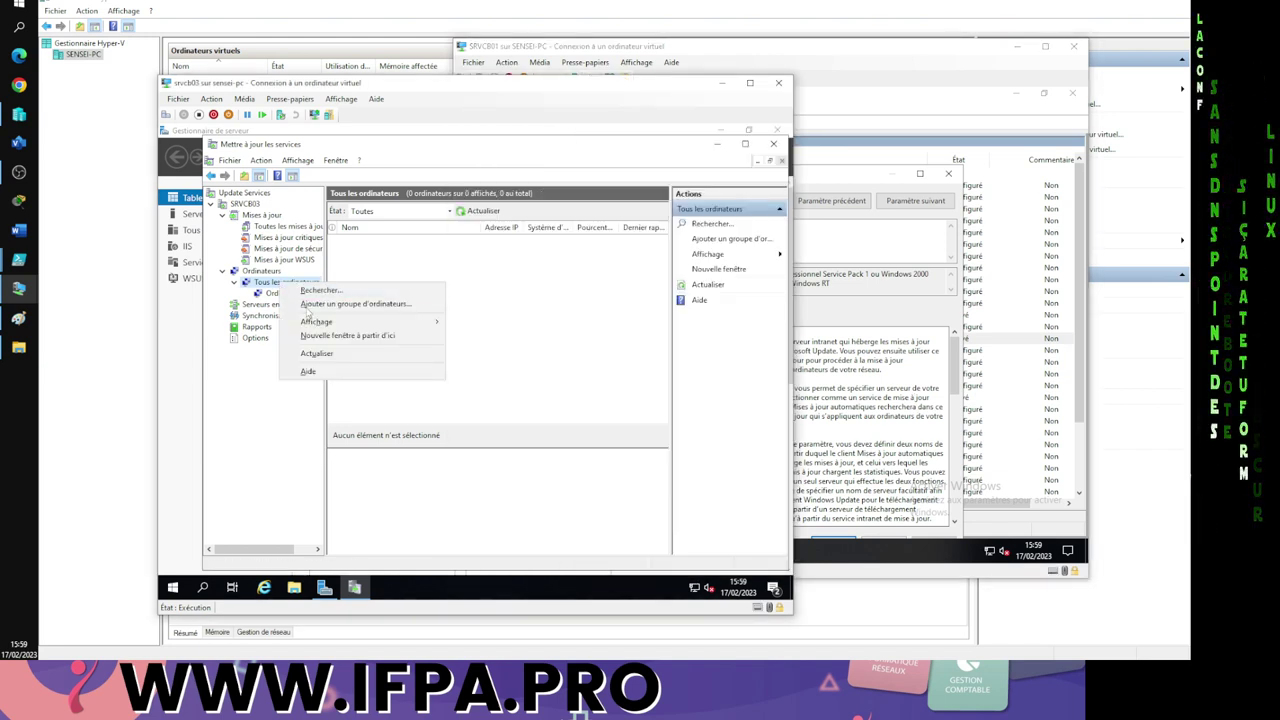
{"action": "left_click", "coordinate": [309, 303]}
- Create the 'pc' computer group and apply the intranet update server location policy
{"action": "type", "text": "pc"}
{"action": "key", "text": "Return"}
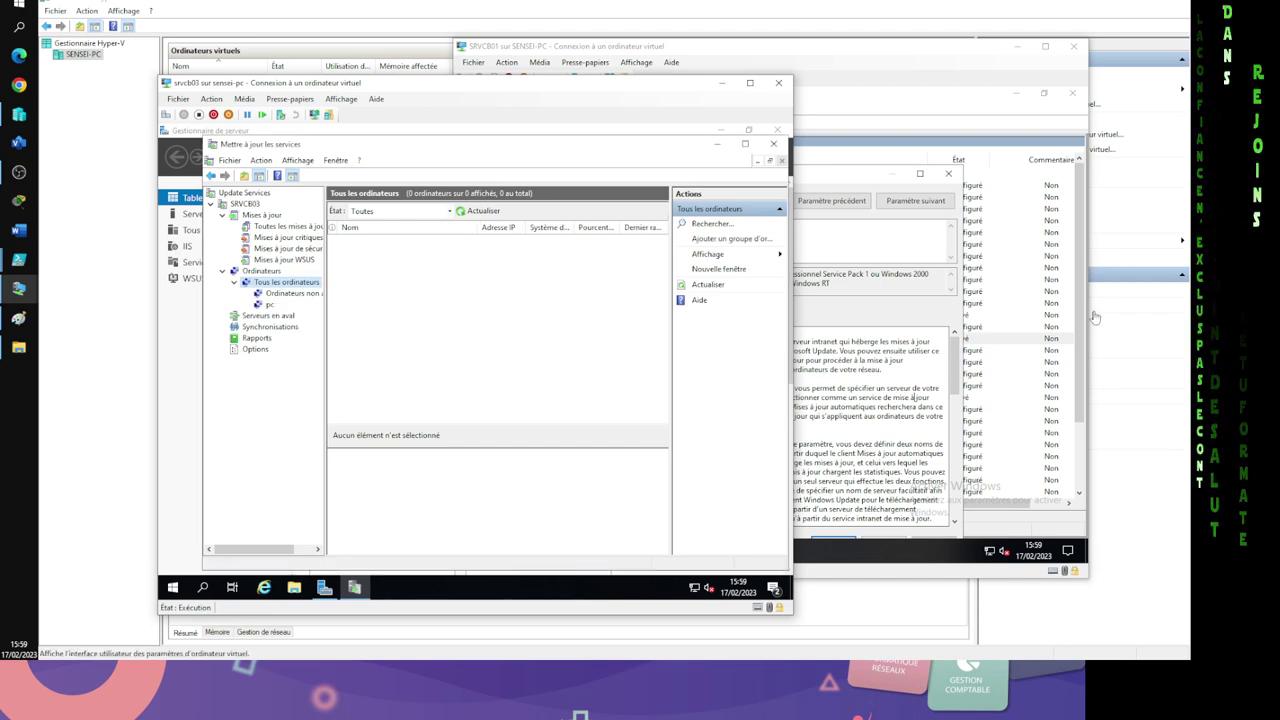
{"action": "left_click", "coordinate": [924, 427]}
{"action": "scroll", "coordinate": [764, 462], "scroll_direction": "down", "scroll_amount": 6}
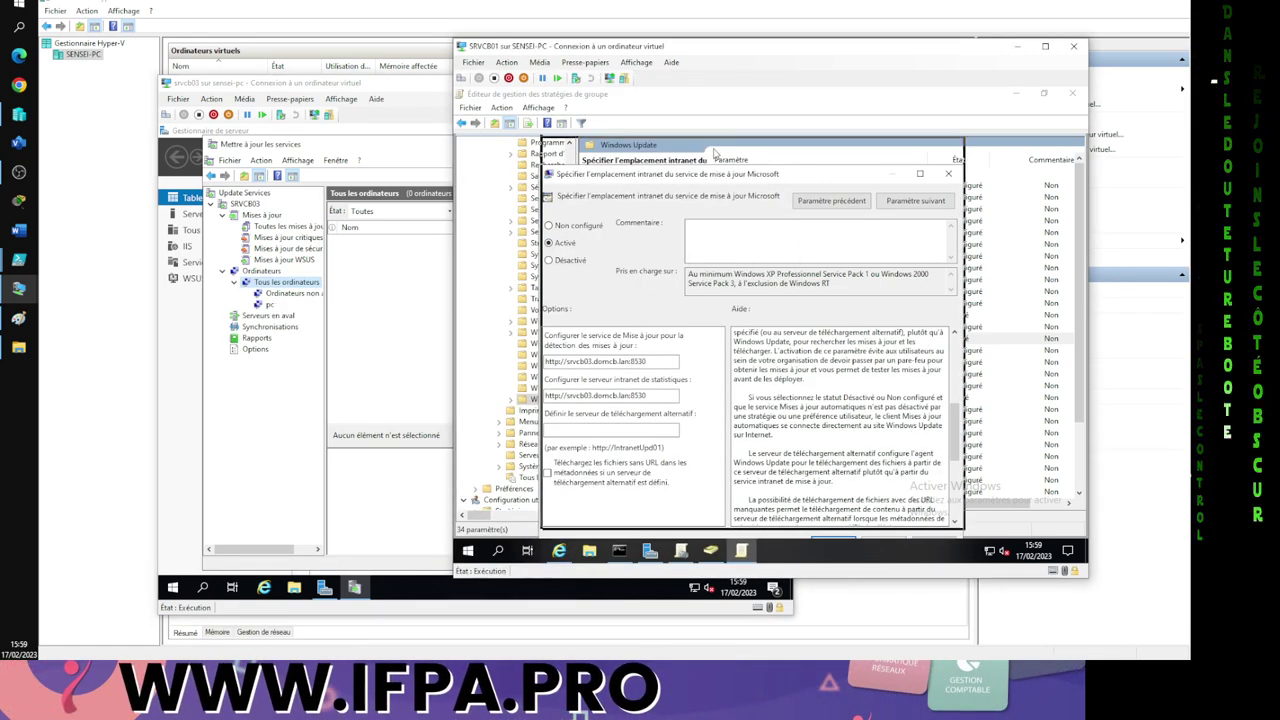
{"action": "left_click_drag", "start_coordinate": [714, 181], "coordinate": [714, 158]}
{"action": "left_click", "coordinate": [832, 521]}
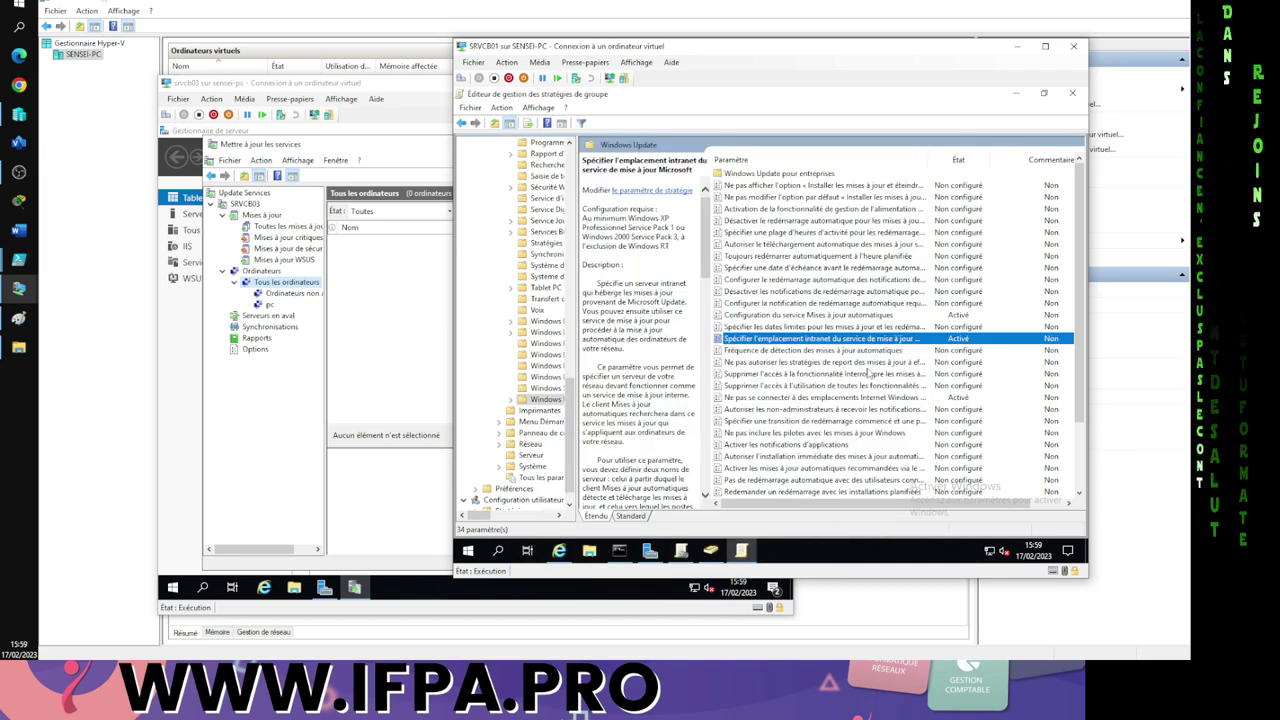
- Change the automatic updates scheduled install time to 16:00 and apply it
{"action": "double_click", "coordinate": [823, 316]}
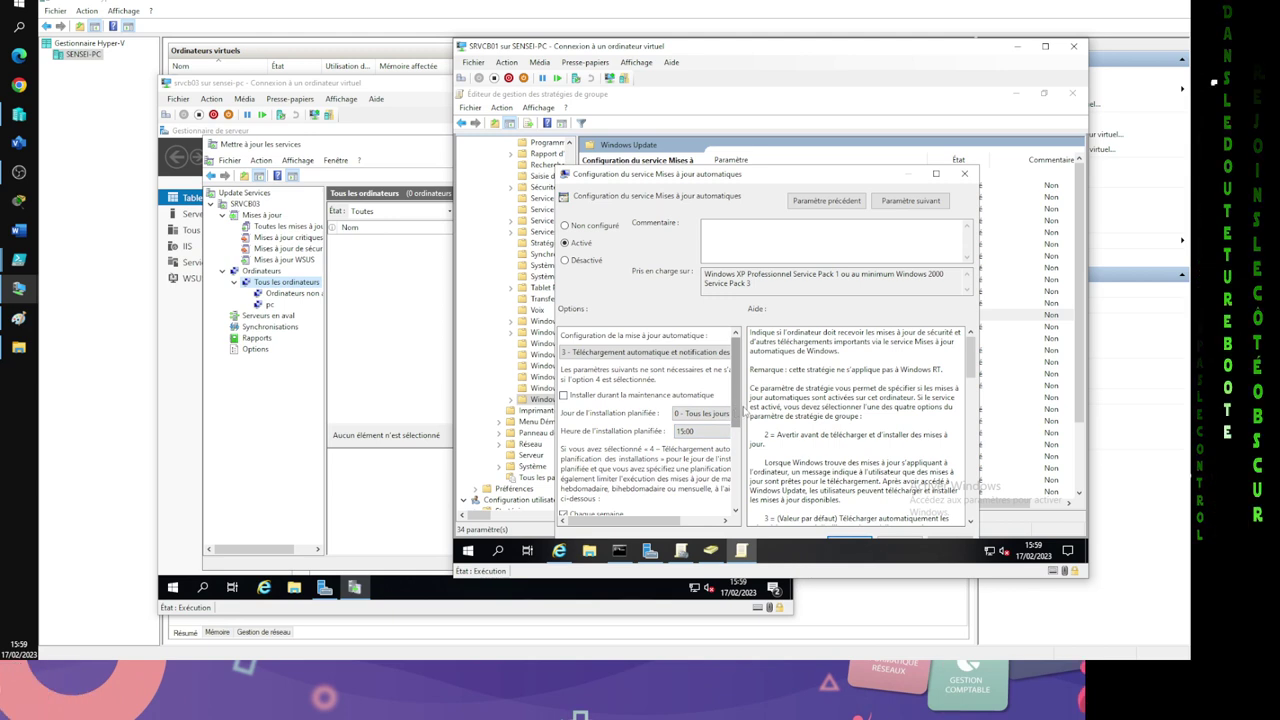
{"action": "left_click", "coordinate": [705, 432]}
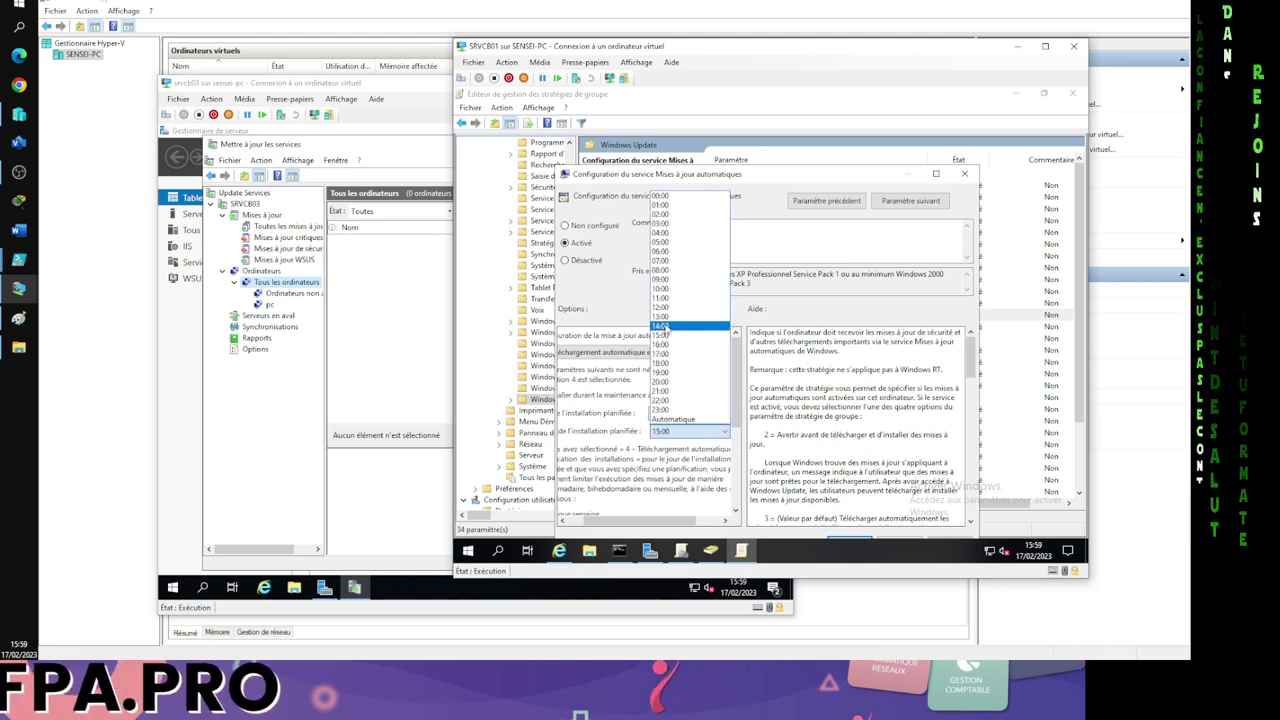
{"action": "left_click", "coordinate": [662, 344]}
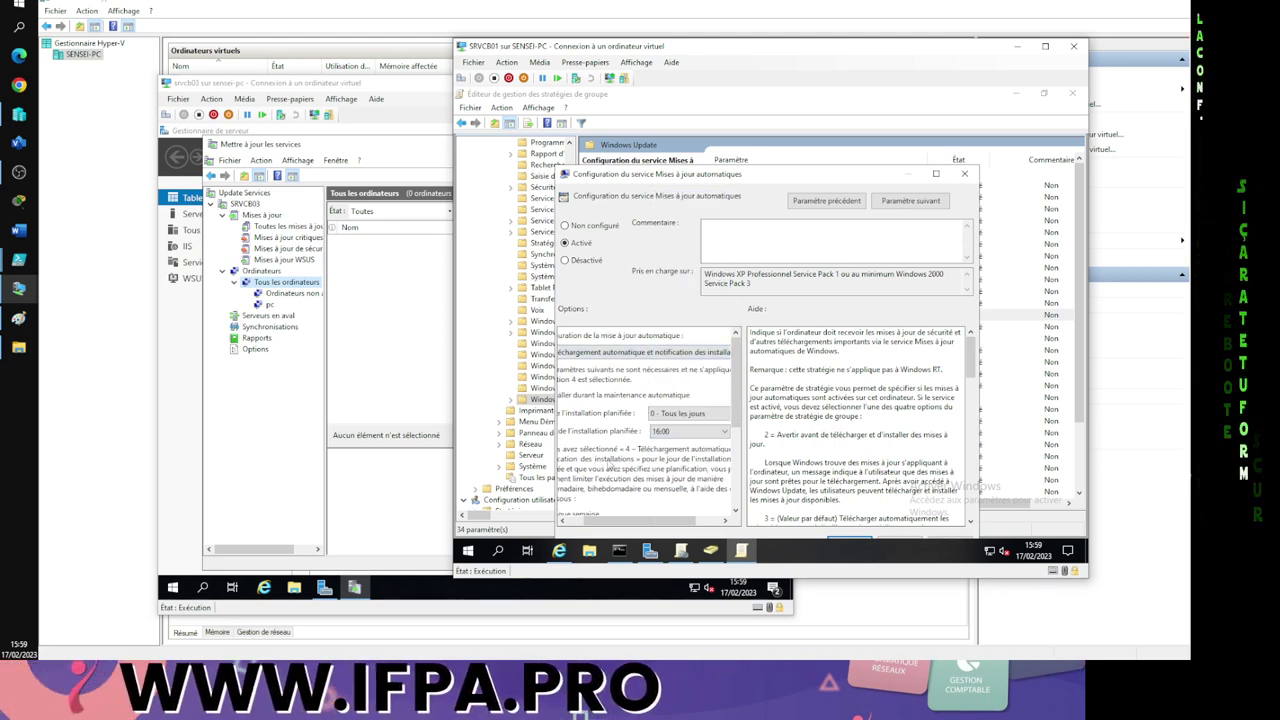
{"action": "scroll", "coordinate": [608, 465], "scroll_direction": "down", "scroll_amount": 5}
{"action": "left_click_drag", "start_coordinate": [614, 520], "coordinate": [592, 520]}
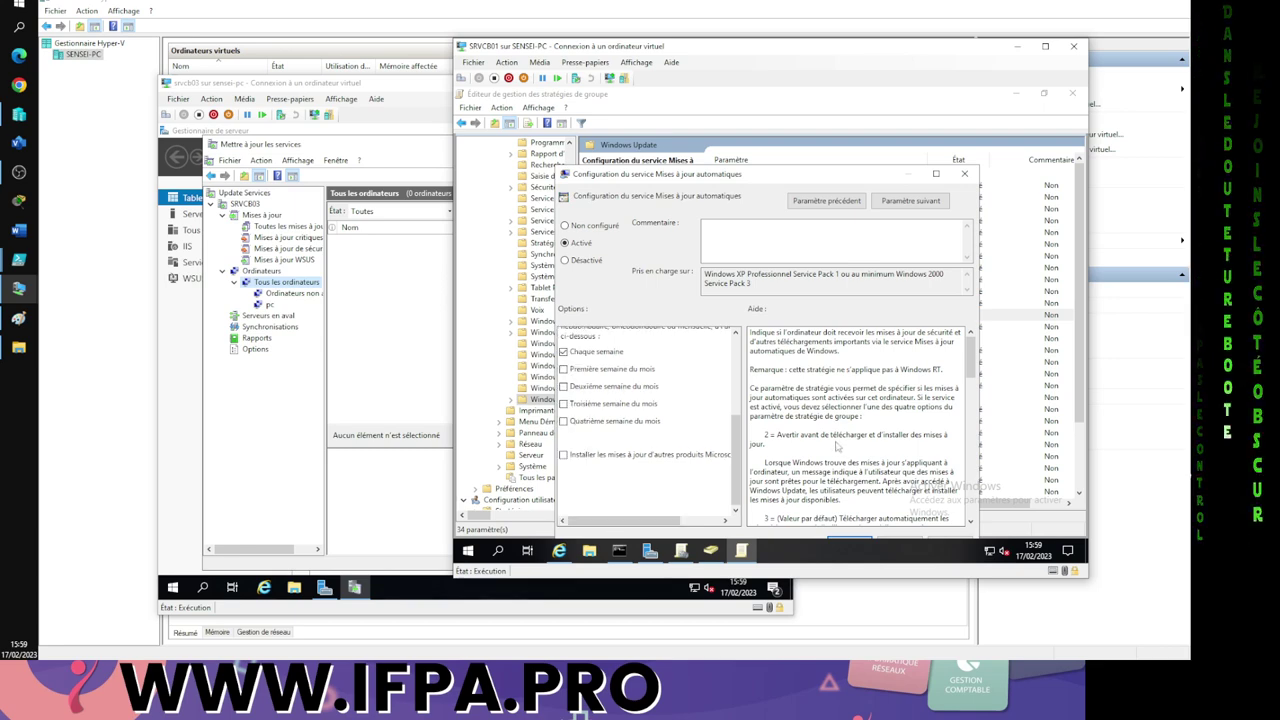
{"action": "scroll", "coordinate": [845, 399], "scroll_direction": "down", "scroll_amount": 3}
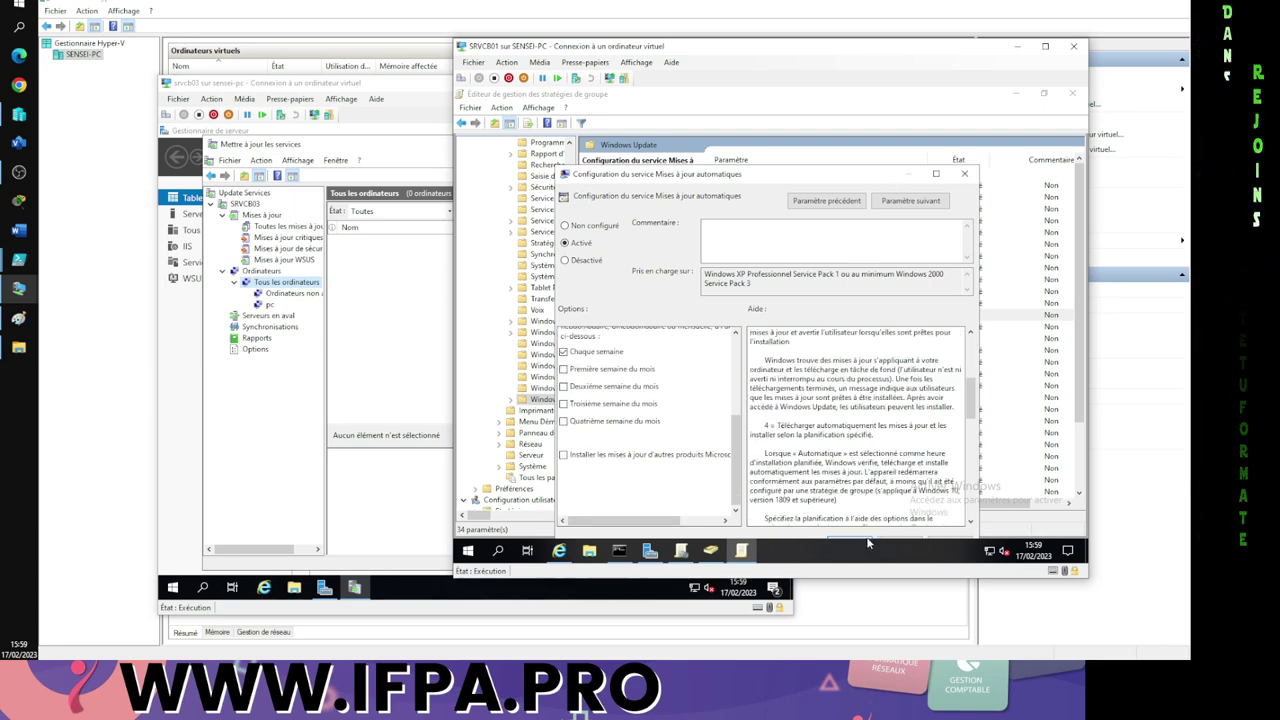
{"action": "left_click", "coordinate": [873, 540]}
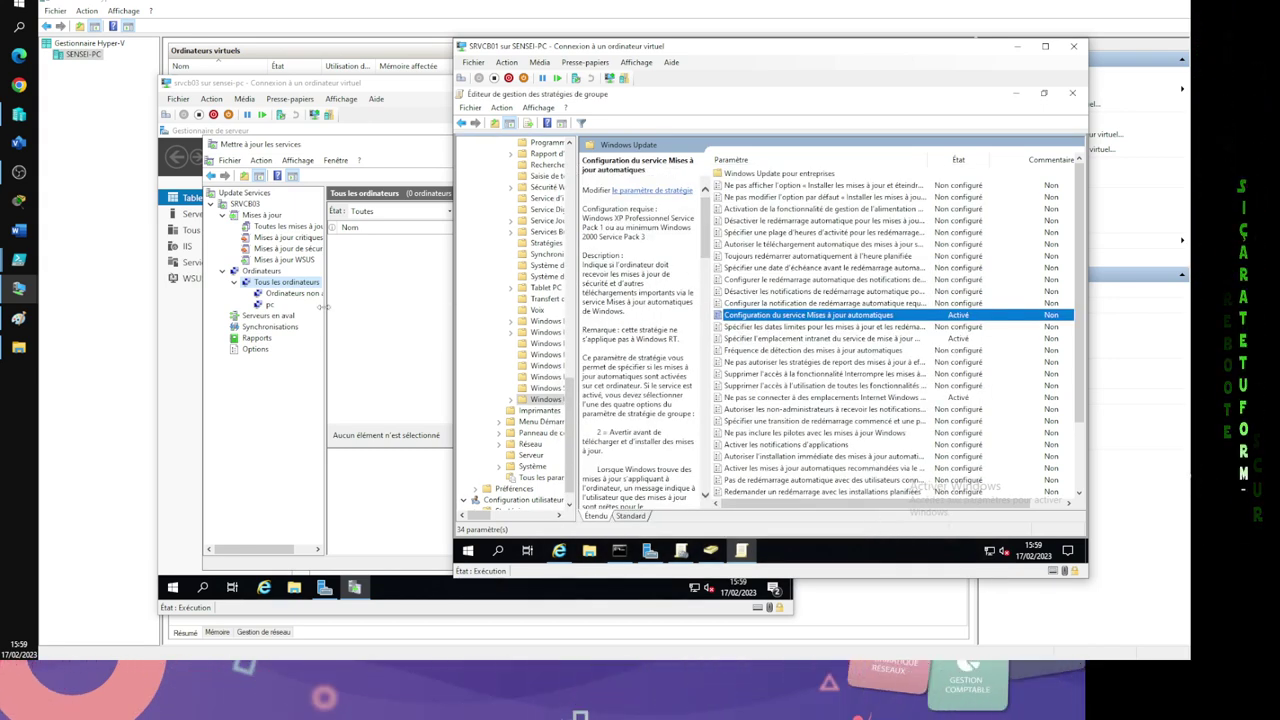
{"action": "mouse_move", "coordinate": [17, 290]}
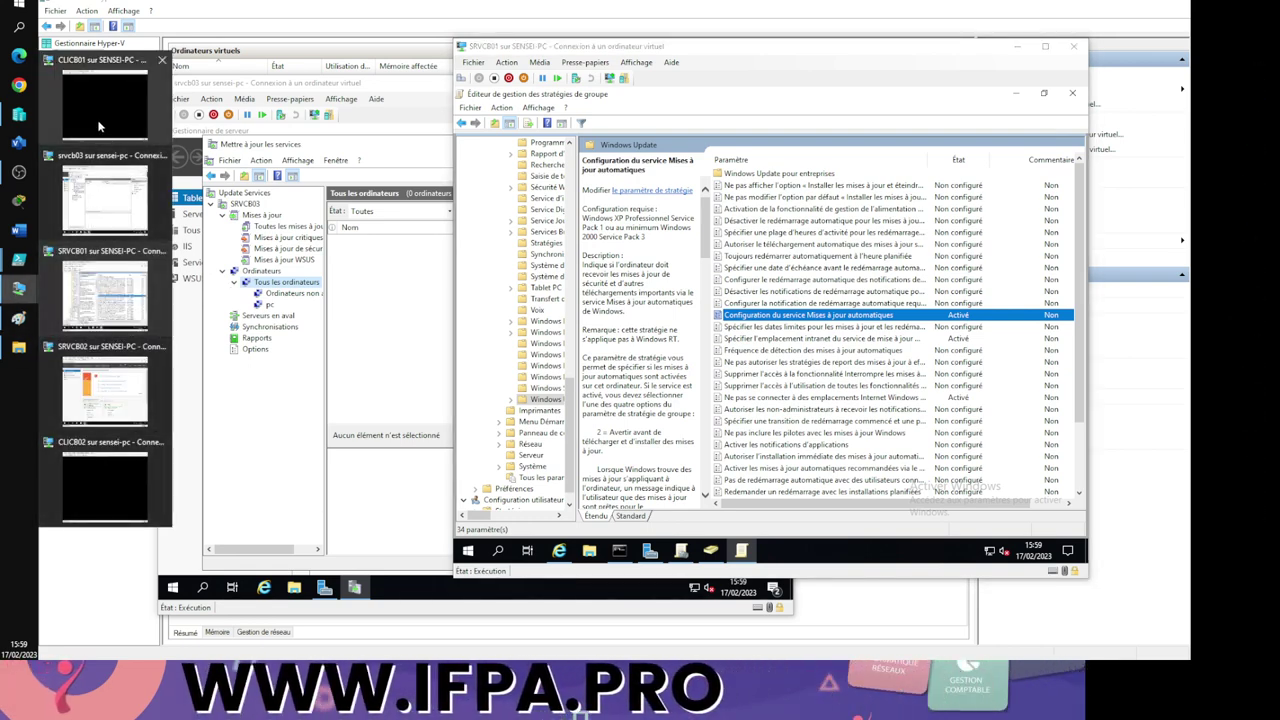
- Sign in to CLICB01 with the domain administrator password
{"action": "left_click", "coordinate": [102, 64]}
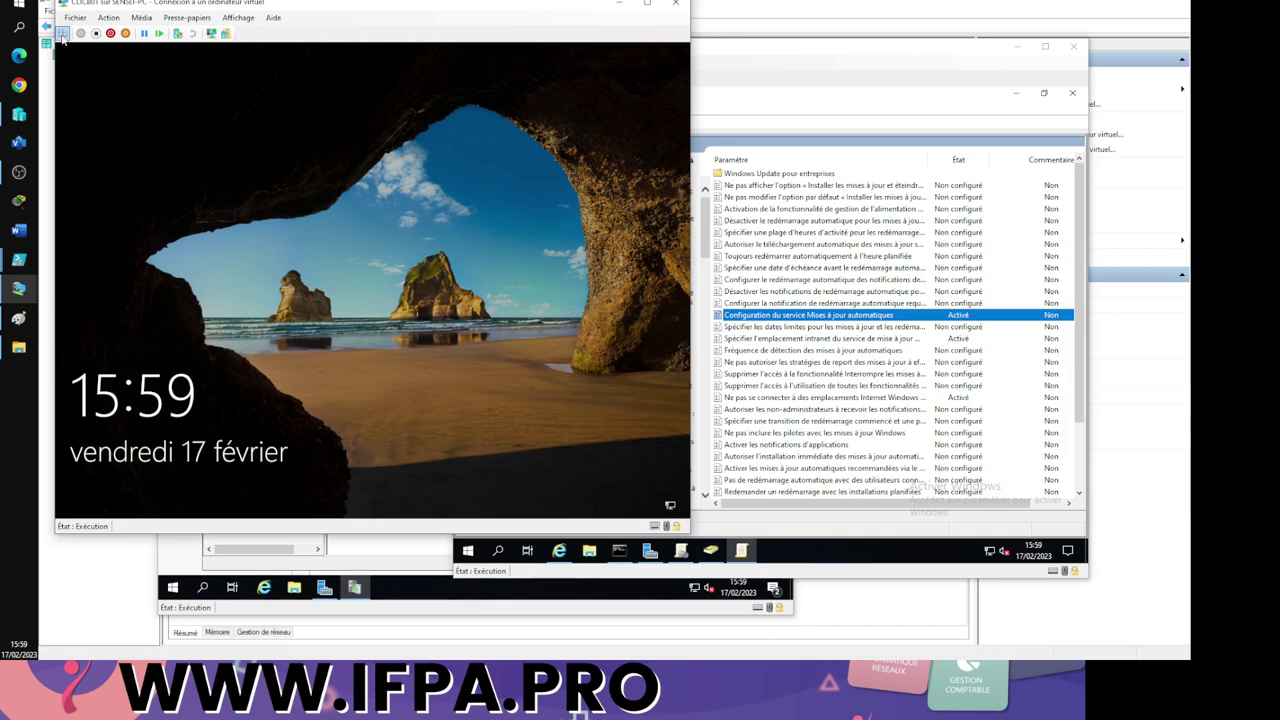
{"action": "left_click", "coordinate": [62, 34]}
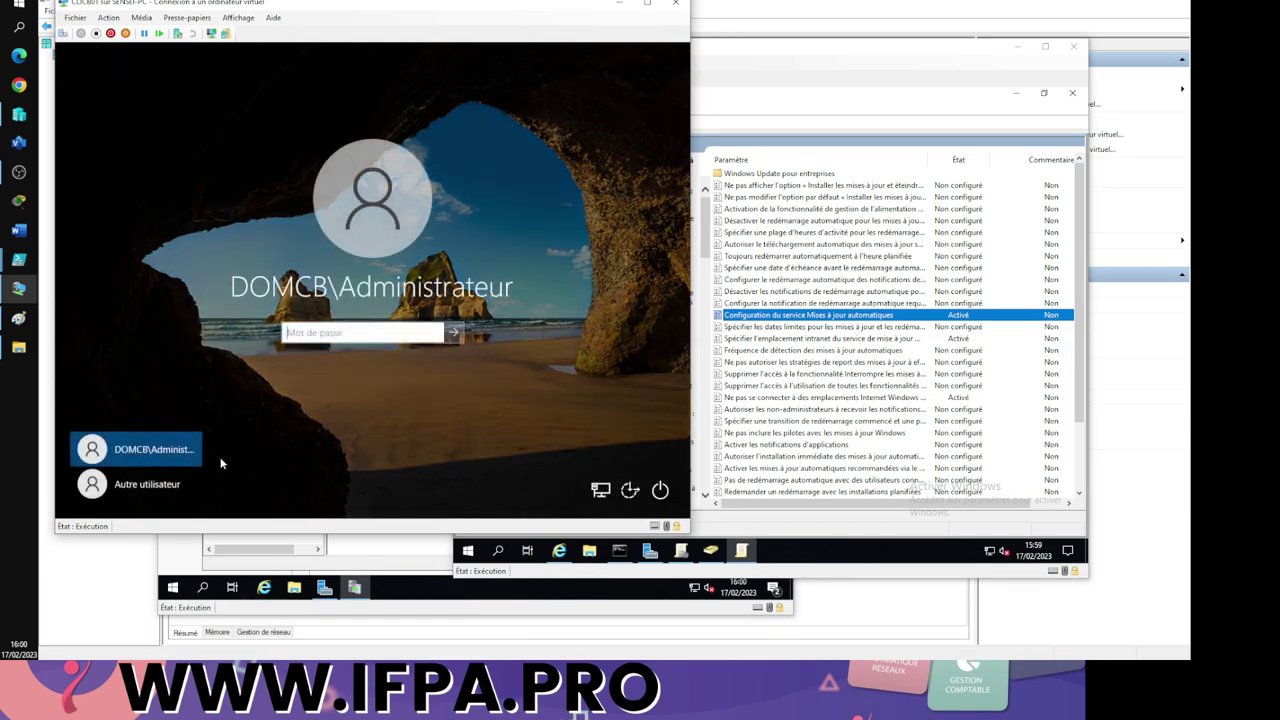
{"action": "type", "text": "•••••••"}
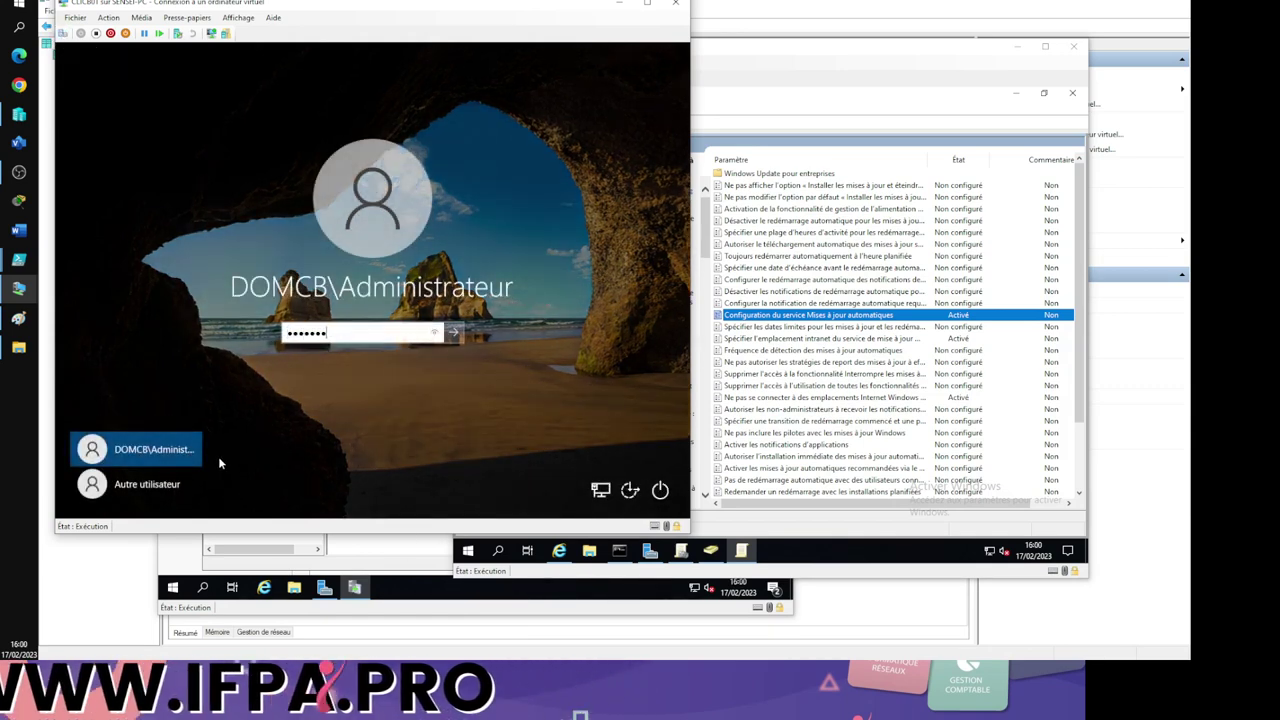
{"action": "key", "text": "Return"}
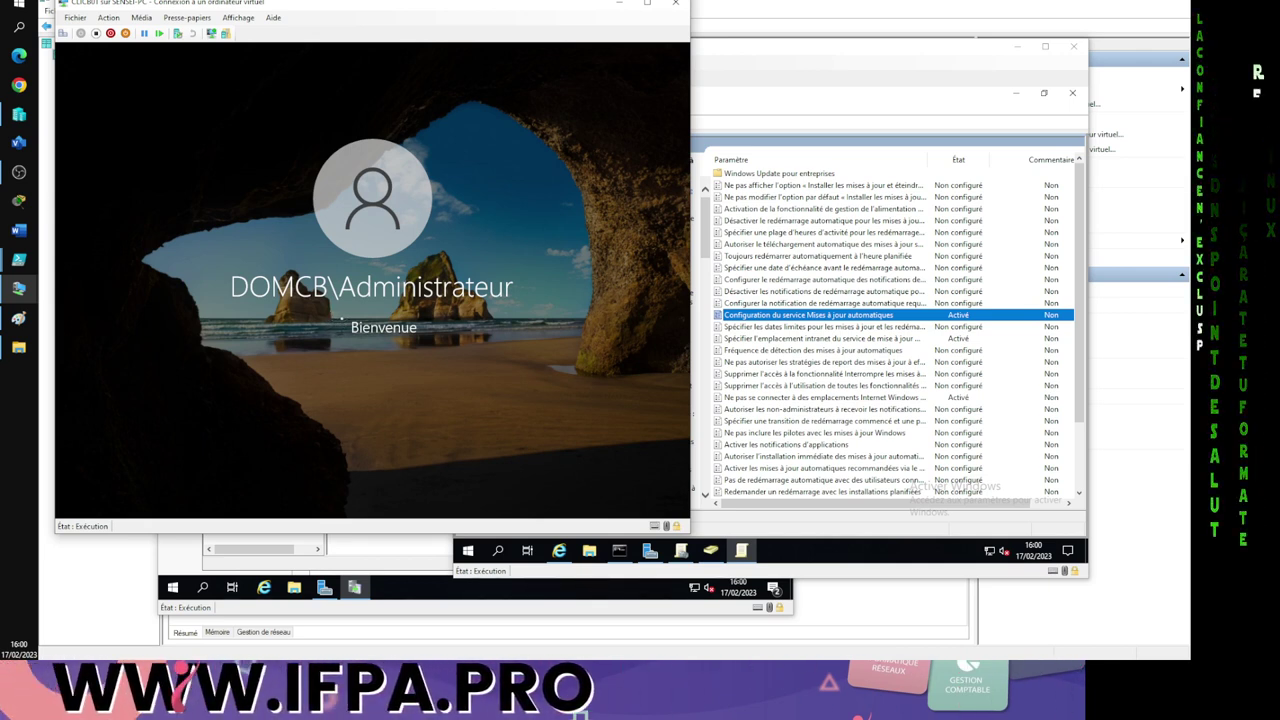
- Place CLICB02 beside CLICB01 and sign in with the administrator password
{"action": "mouse_move", "coordinate": [19, 287]}
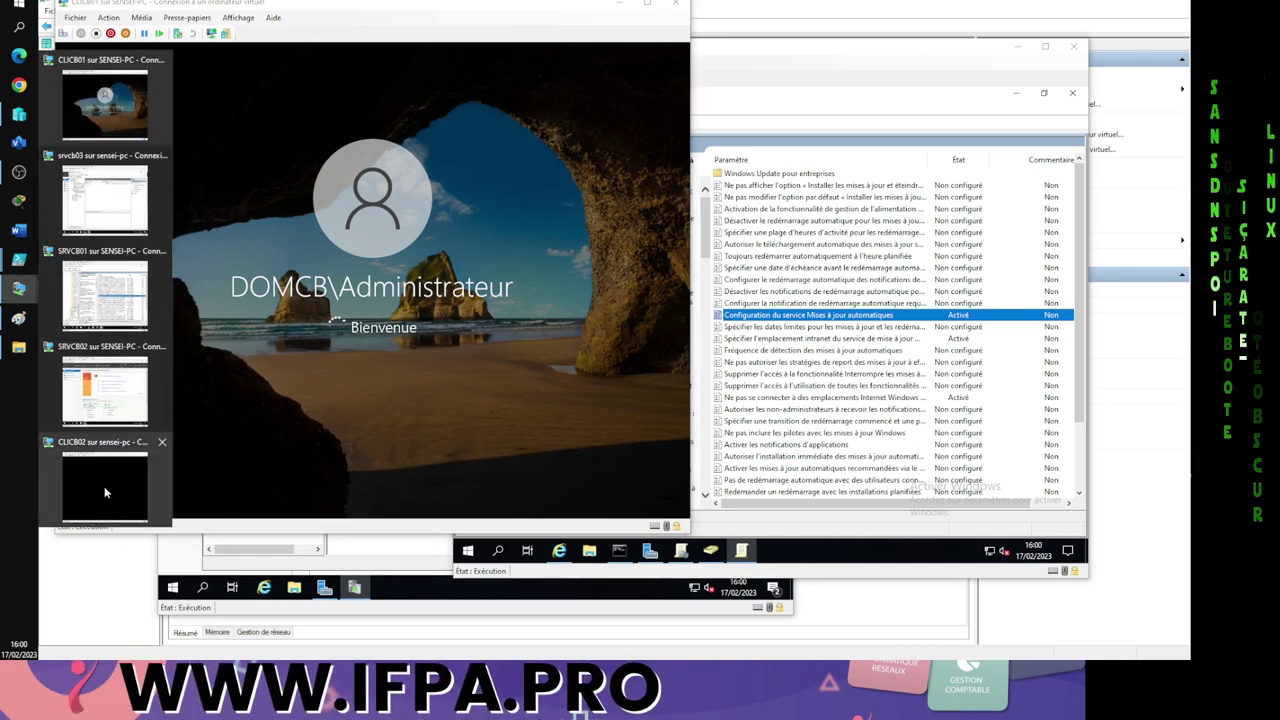
{"action": "left_click", "coordinate": [105, 480]}
{"action": "left_click_drag", "start_coordinate": [400, 34], "coordinate": [858, 48]}
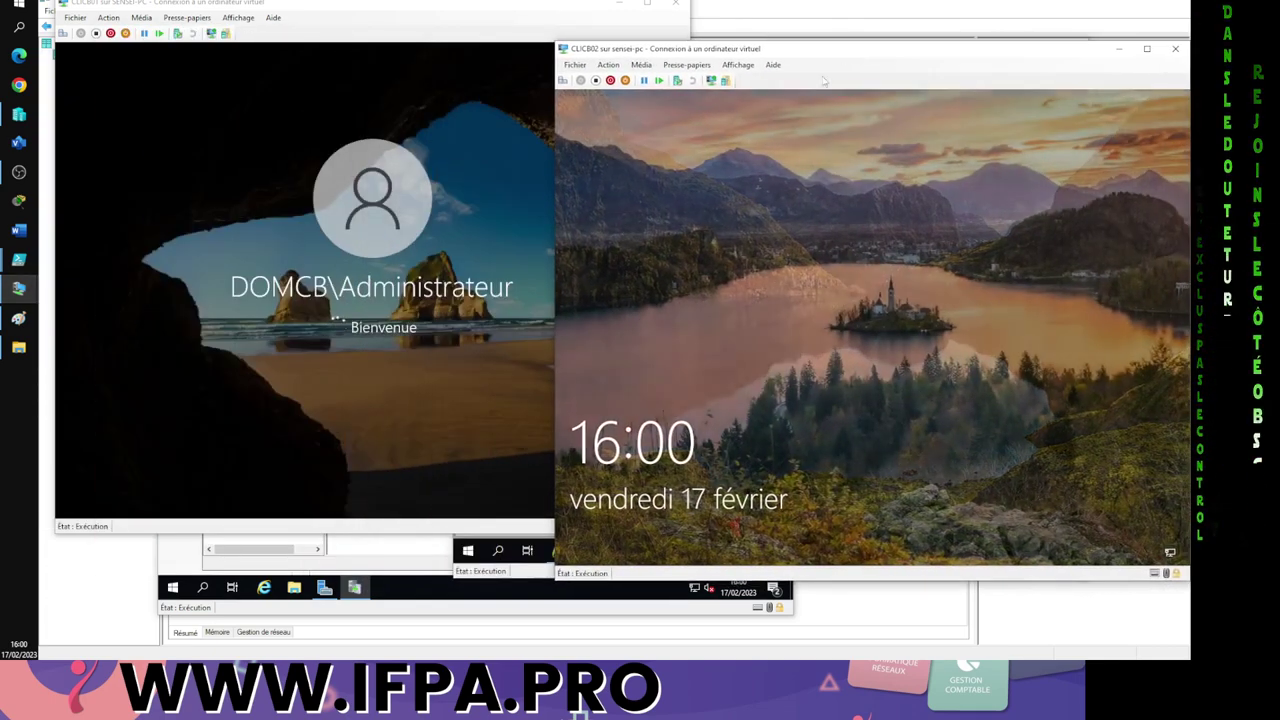
{"action": "left_click", "coordinate": [826, 345]}
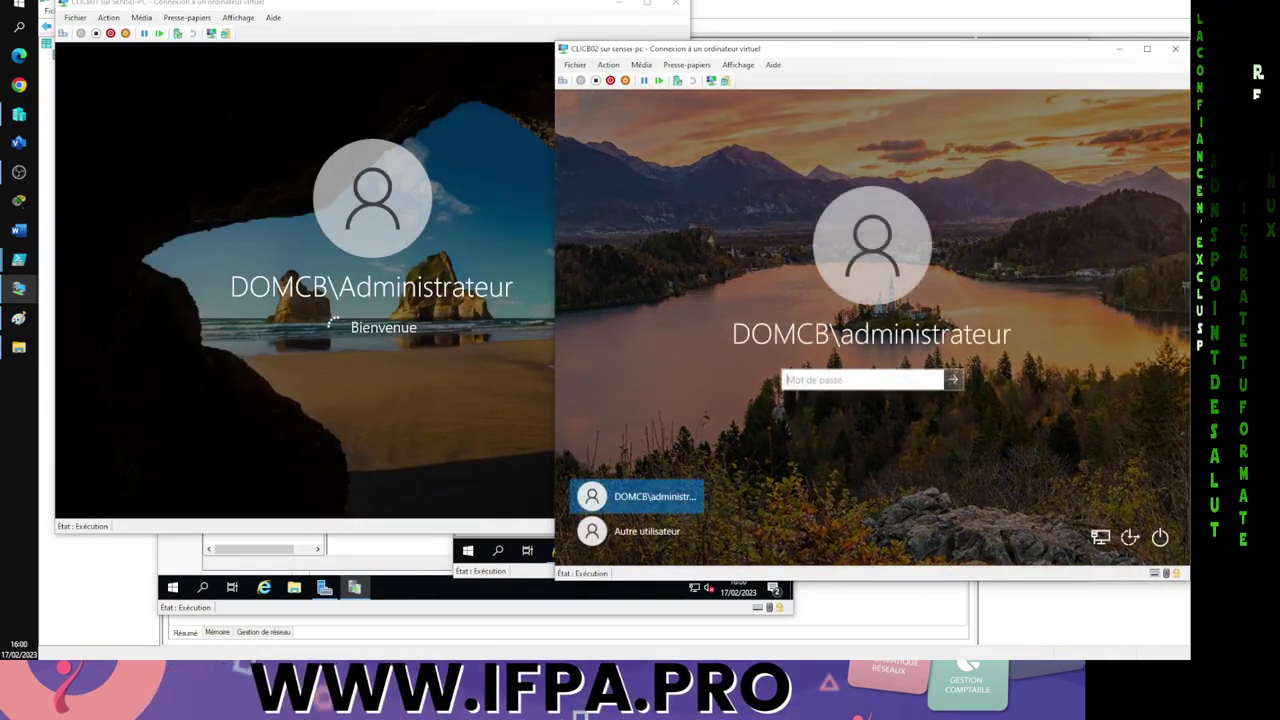
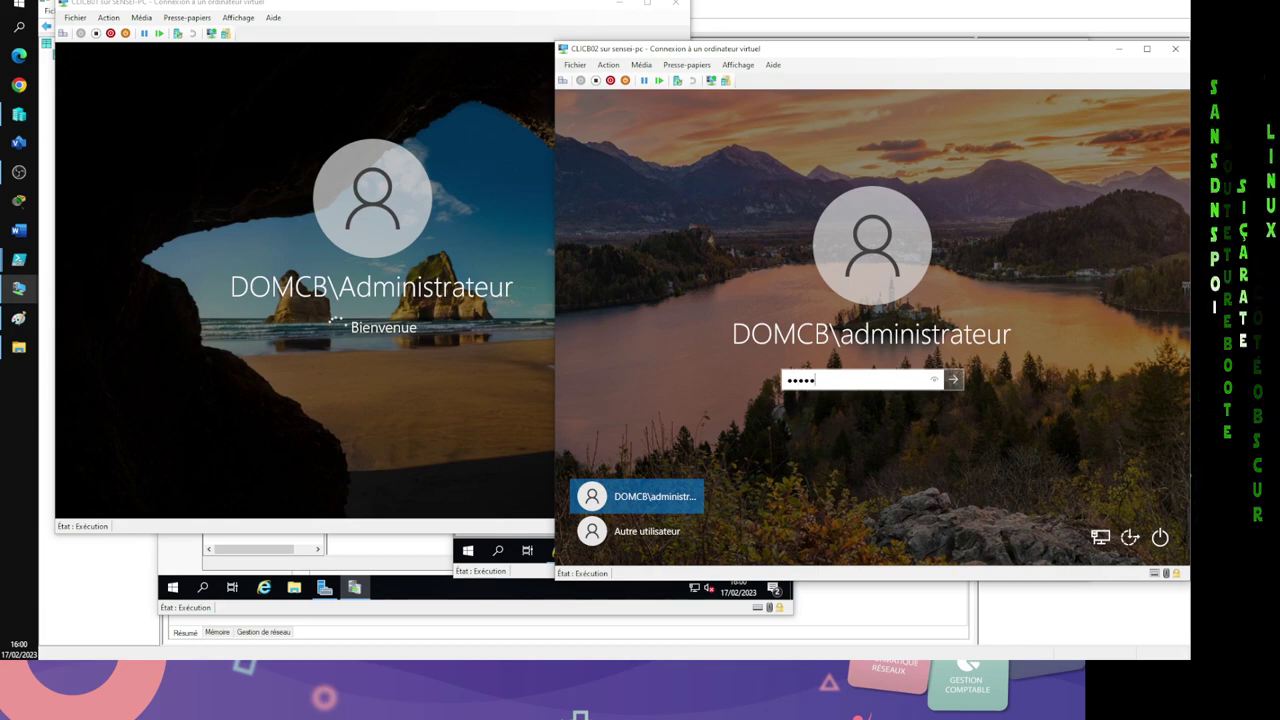
{"action": "key", "text": "Return"}
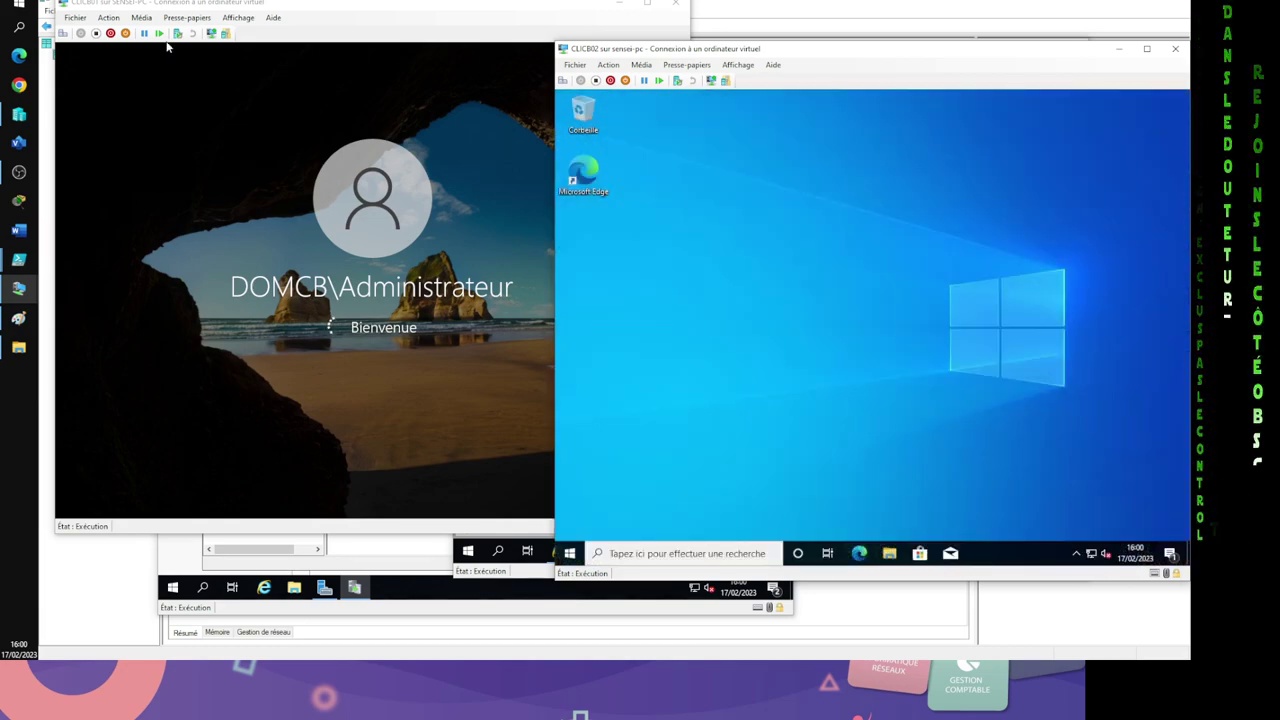
{"action": "key", "text": "super+r"}
- Run gpupdate /force in a Command Prompt on CLICB02
{"action": "type", "text": "cmd"}
{"action": "key", "text": "Return"}
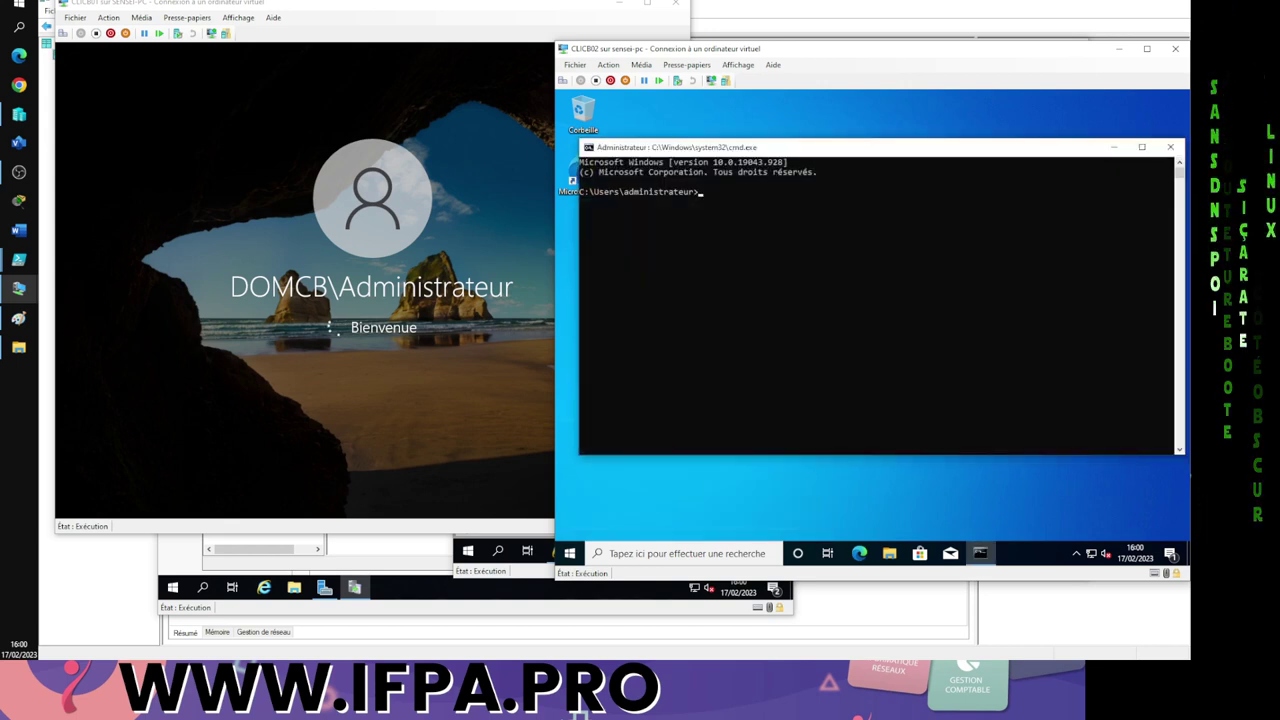
{"action": "type", "text": "gpupdate /force"}
{"action": "key", "text": "Return"}
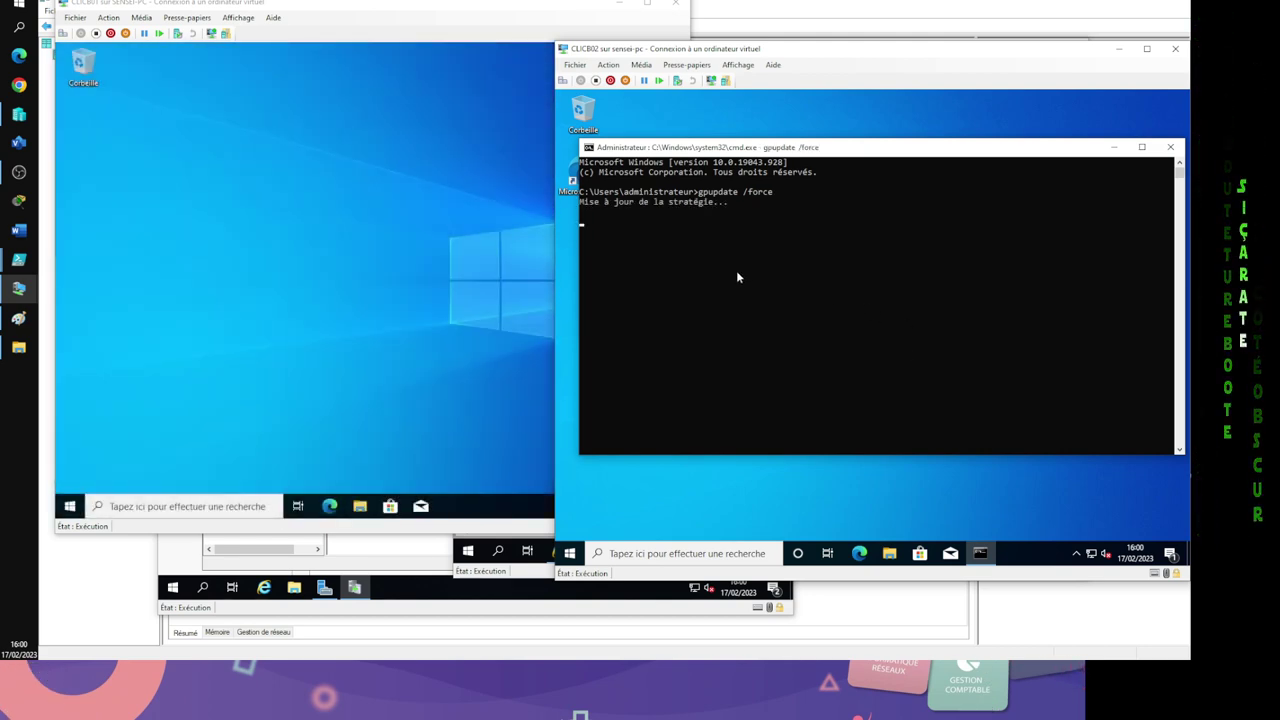
- On CLICB01, run gpupdate /force, then again in an elevated Command Prompt
{"action": "left_click", "coordinate": [366, 228]}
{"action": "key", "text": "super+r"}
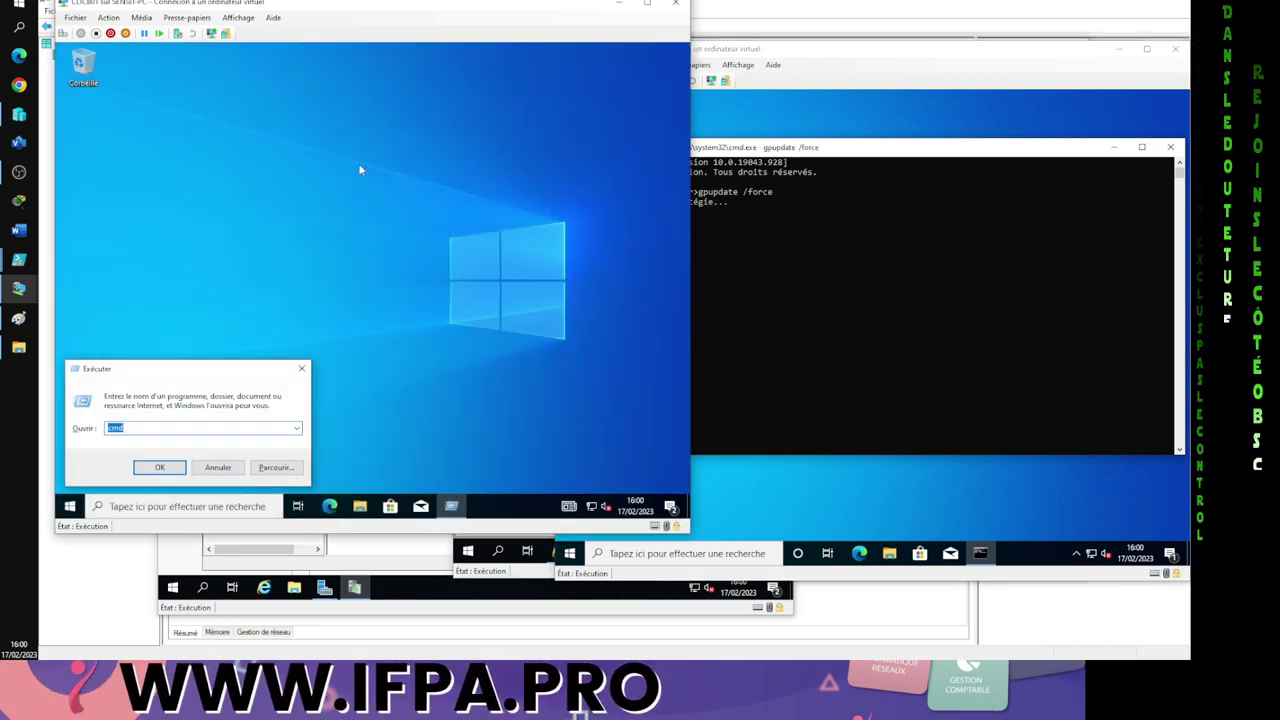
{"action": "key", "text": "Return"}
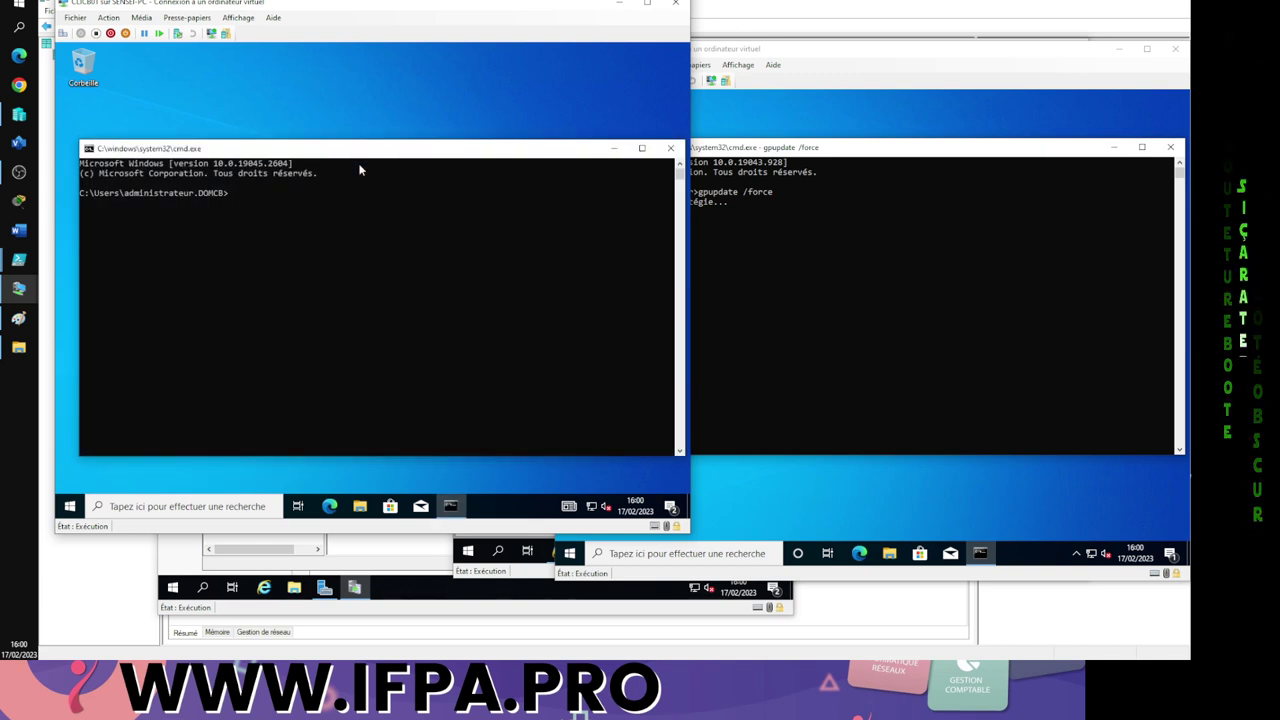
{"action": "type", "text": "gpupdate"}
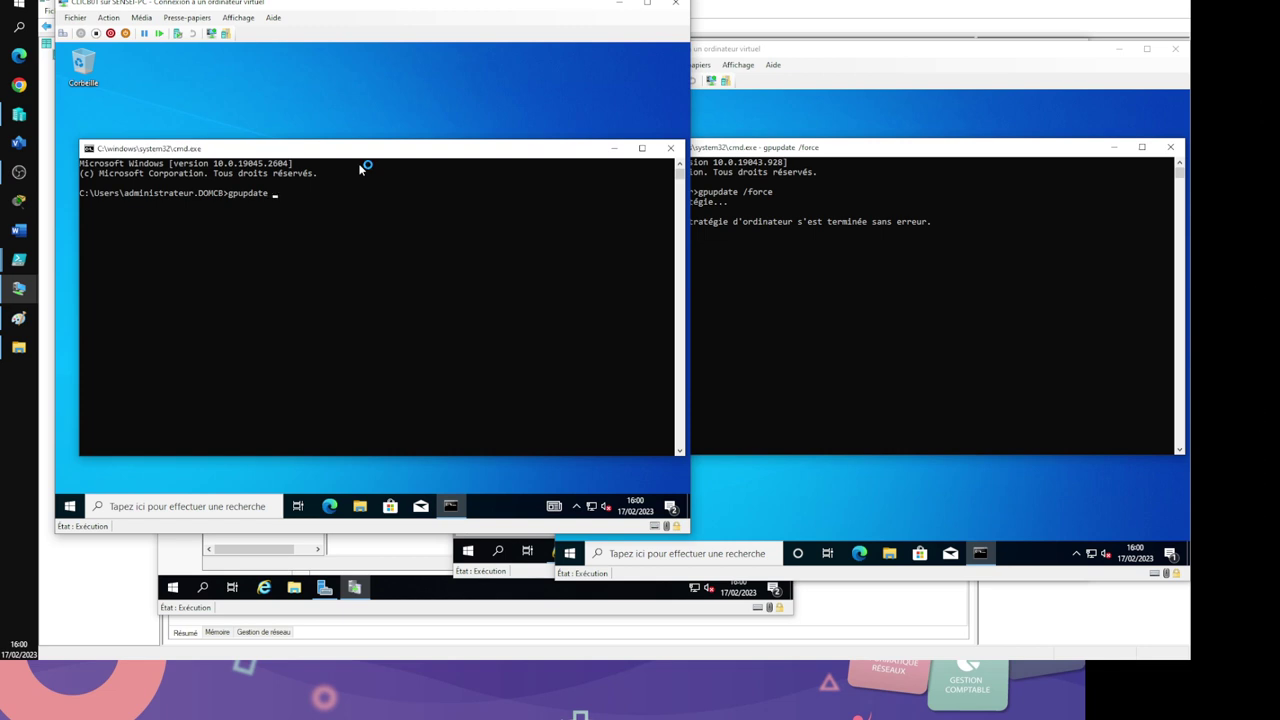
{"action": "type", "text": " /force"}
{"action": "key", "text": "Return"}
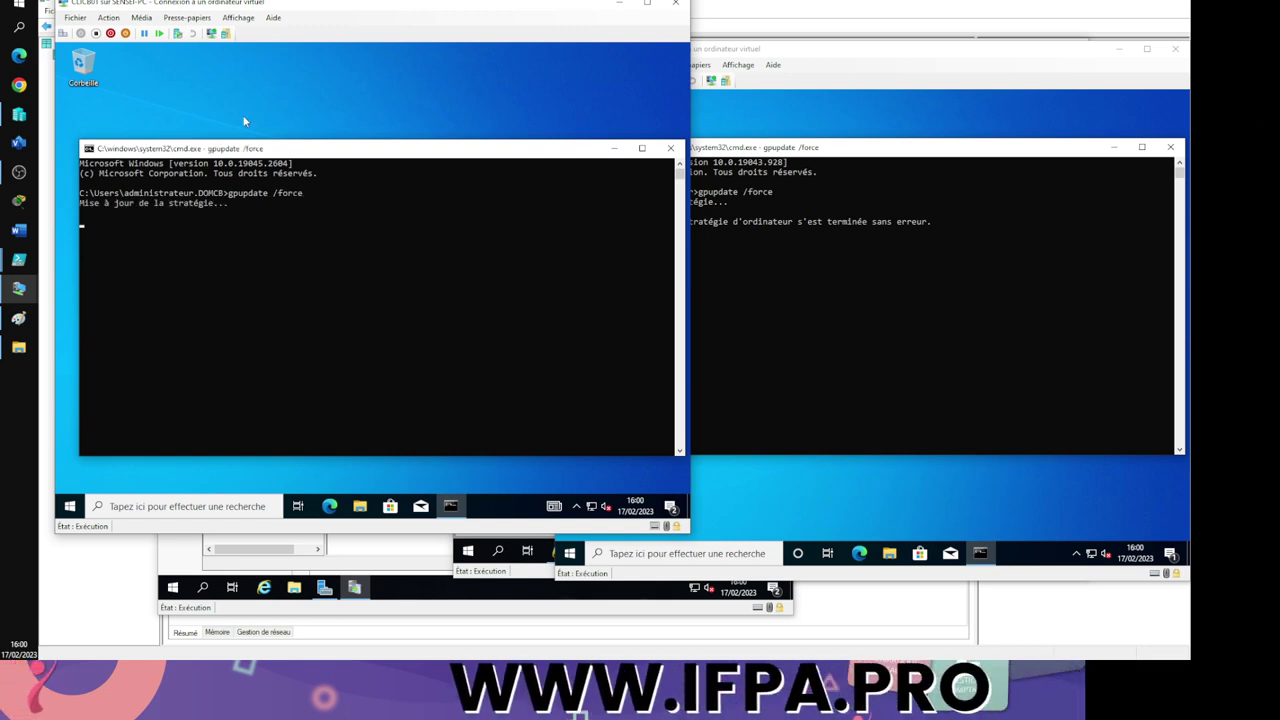
{"action": "key", "text": "super"}
{"action": "type", "text": "cmd"}
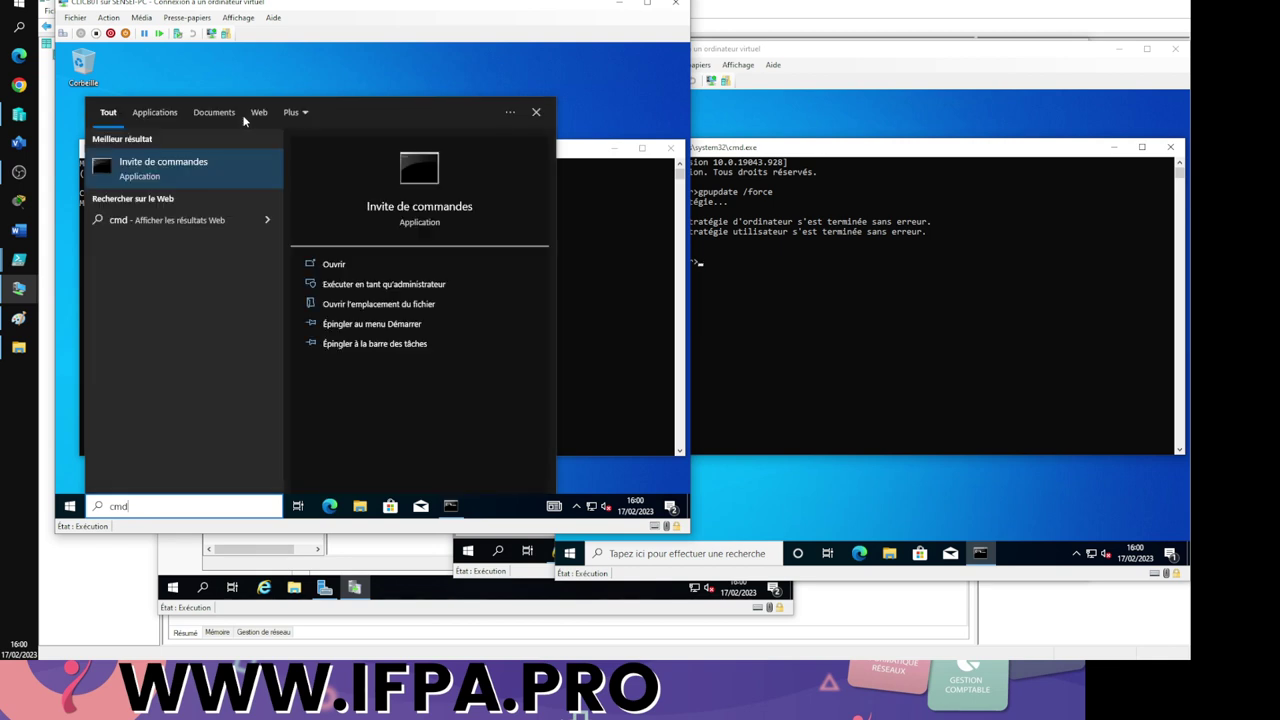
{"action": "key", "text": "ctrl+shift+Return"}
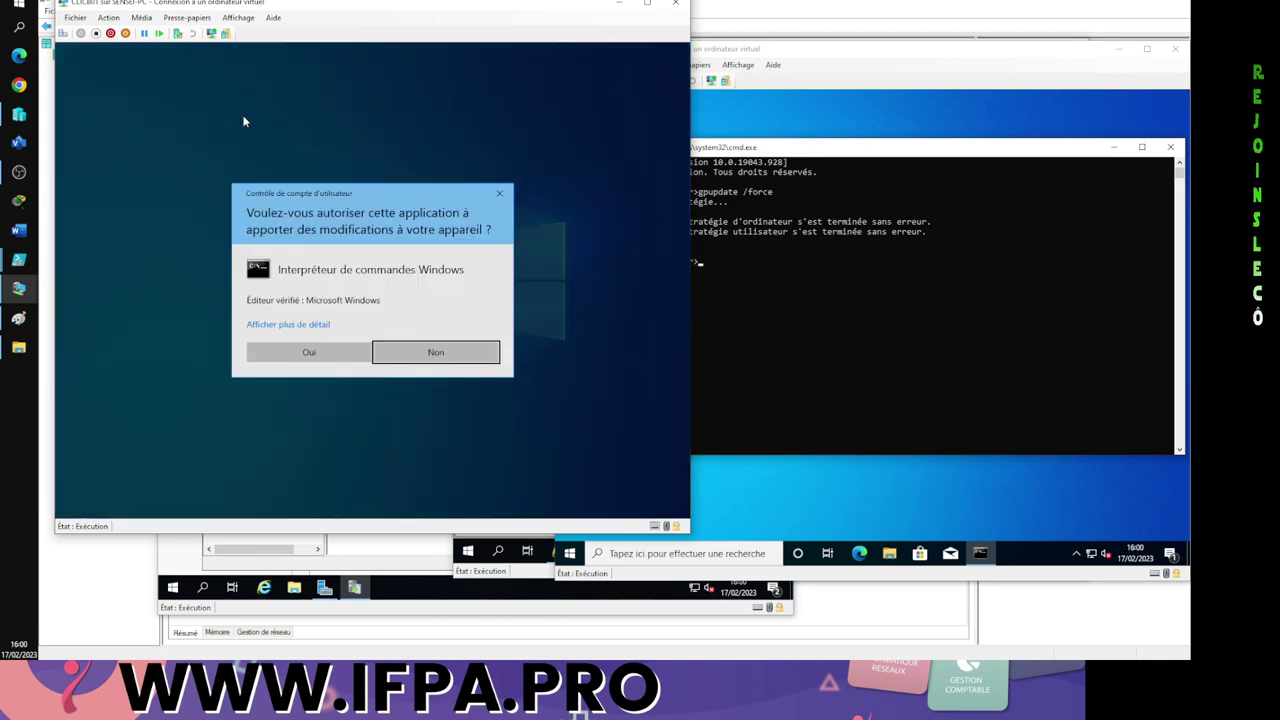
{"action": "key", "text": "Return"}
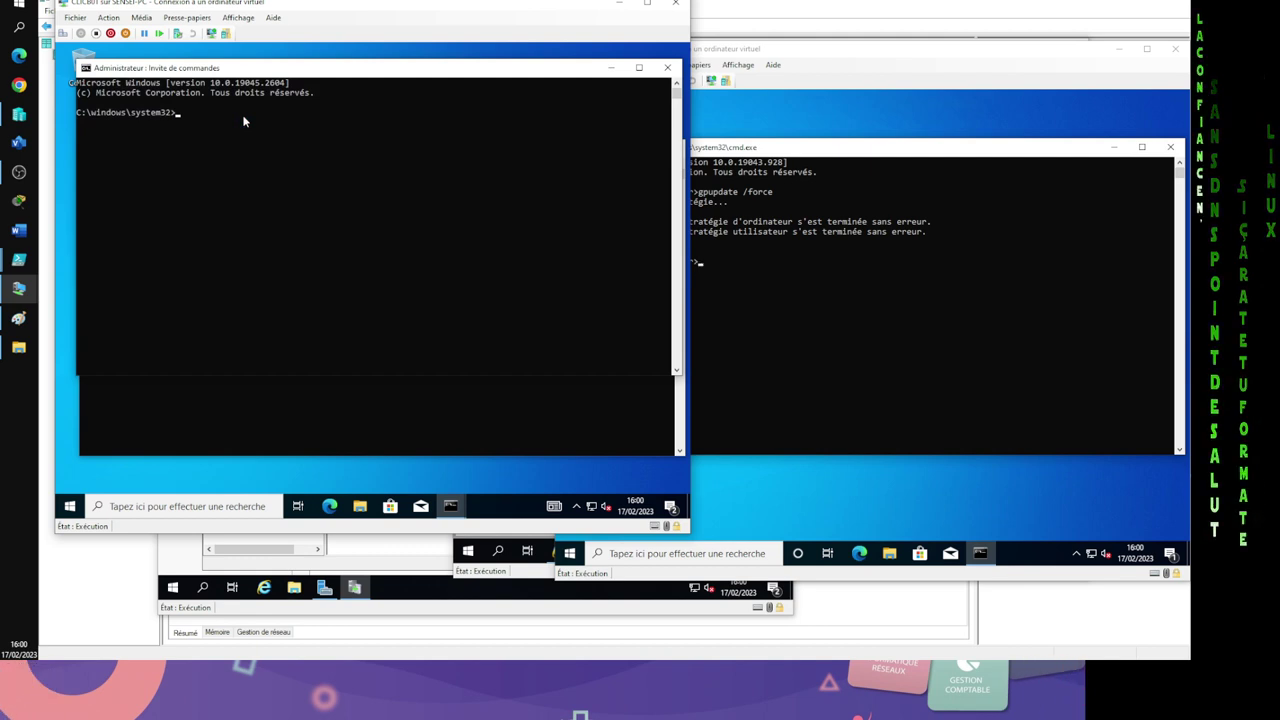
{"action": "type", "text": "gpup"}
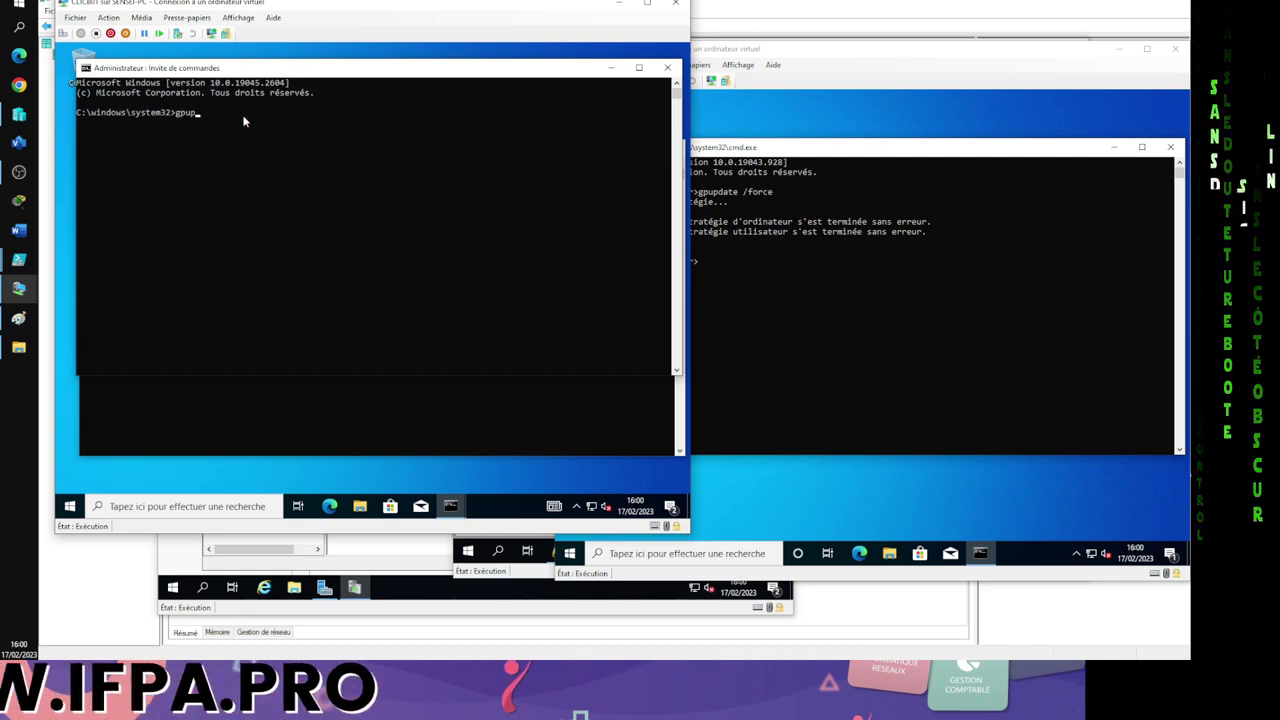
{"action": "type", "text": "da"}
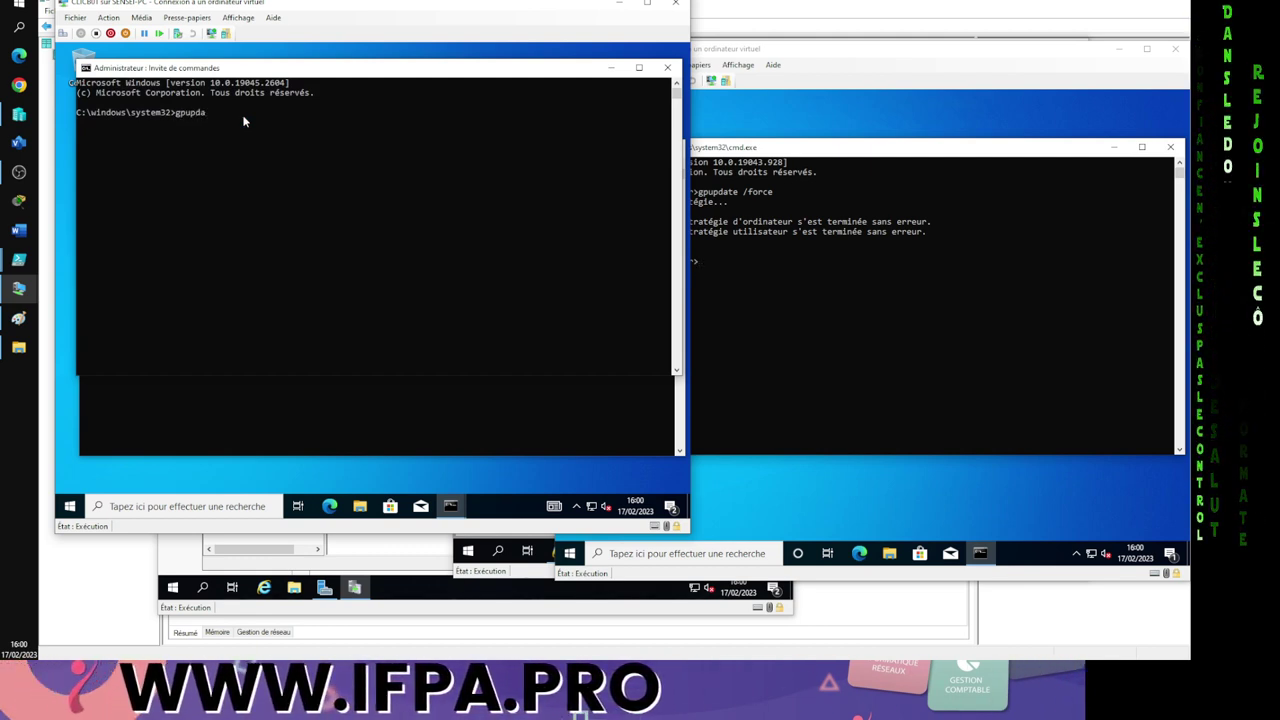
{"action": "type", "text": "te /force"}
{"action": "key", "text": "Return"}
- Restart the CLICB02 client from the Win+X power menu
{"action": "left_click", "coordinate": [875, 366]}
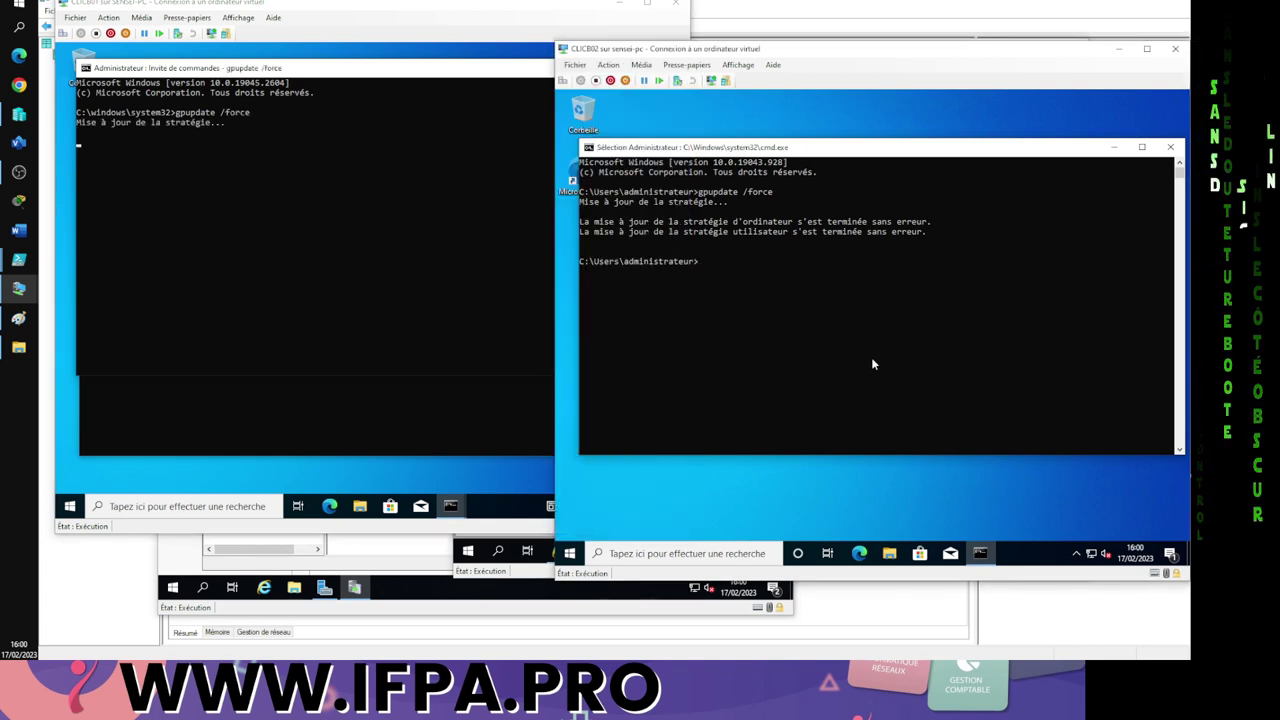
{"action": "left_click", "coordinate": [874, 359]}
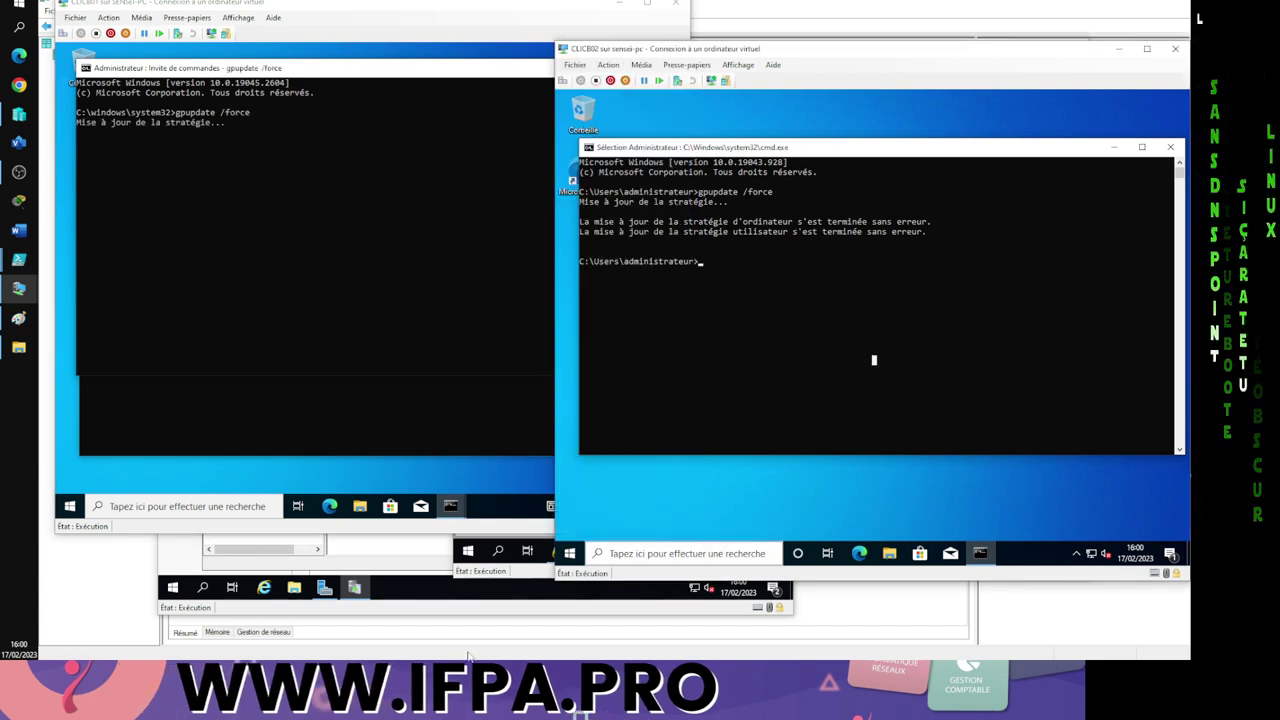
{"action": "right_click", "coordinate": [575, 556]}
{"action": "mouse_move", "coordinate": [664, 515]}
{"action": "left_click", "coordinate": [785, 513]}
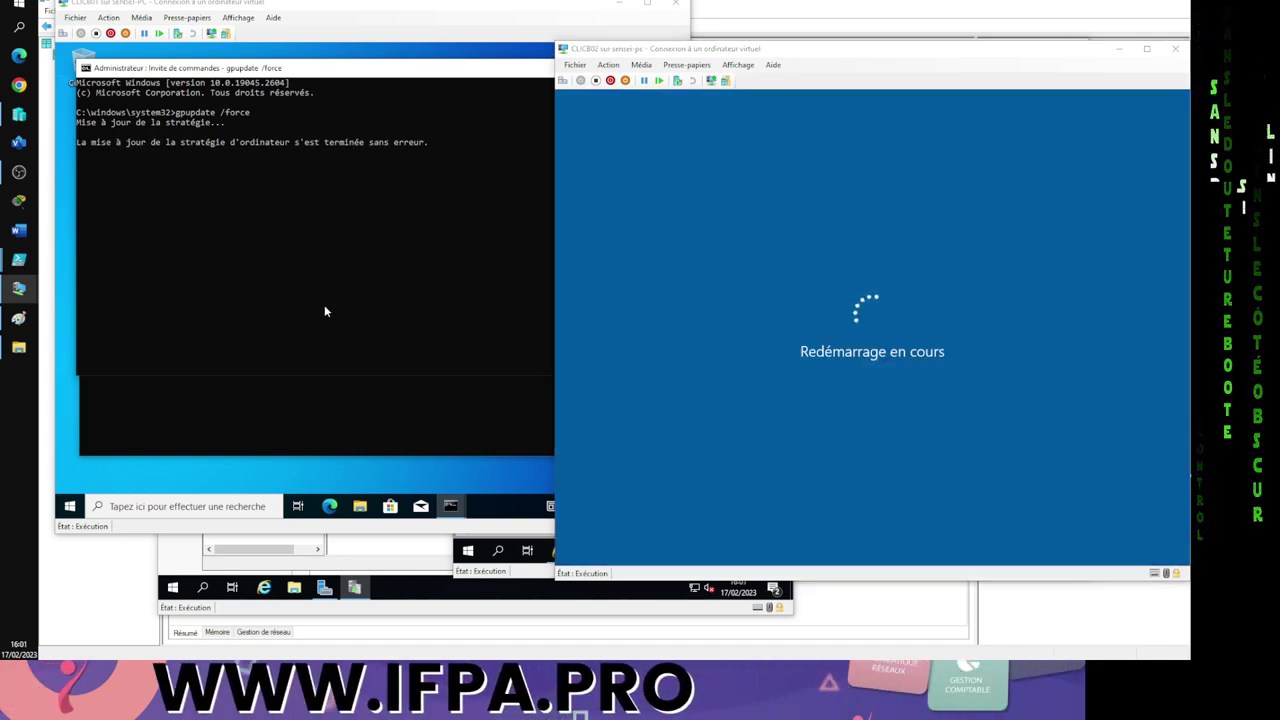
- Close CLICB01's earlier non-elevated Command Prompt
{"action": "left_click", "coordinate": [324, 311]}
{"action": "left_click", "coordinate": [587, 421]}
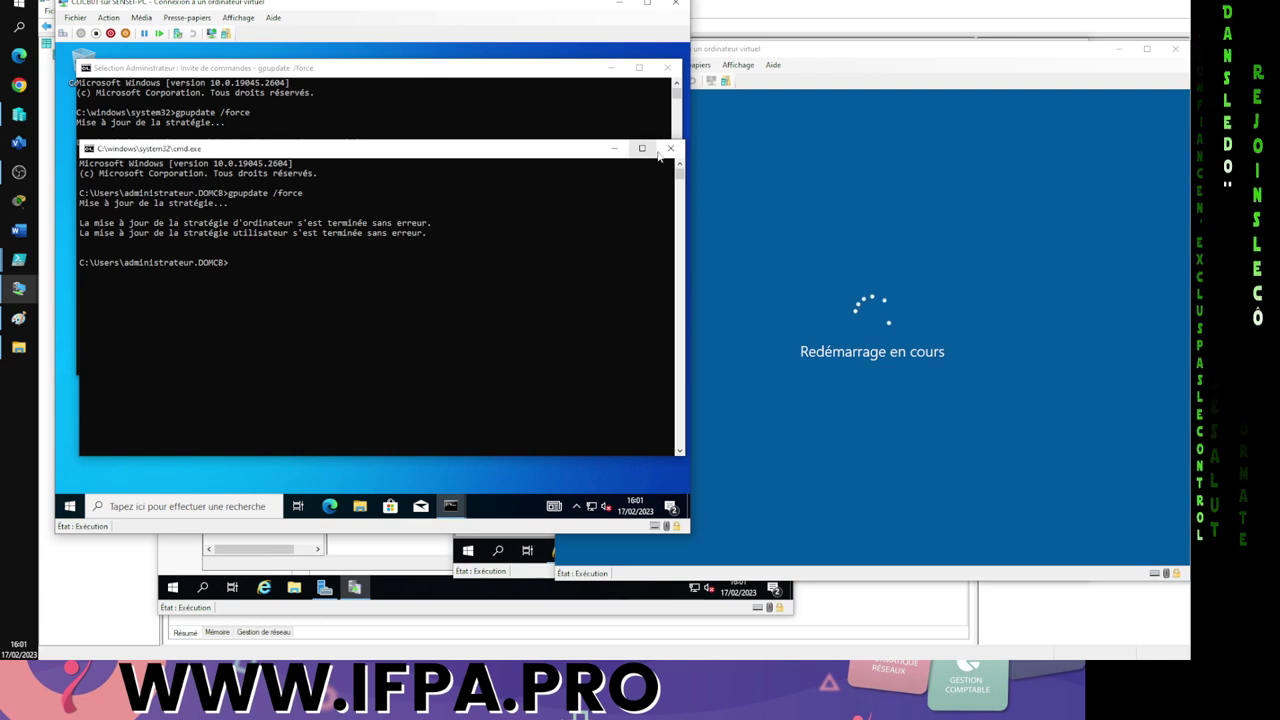
{"action": "left_click", "coordinate": [670, 148]}
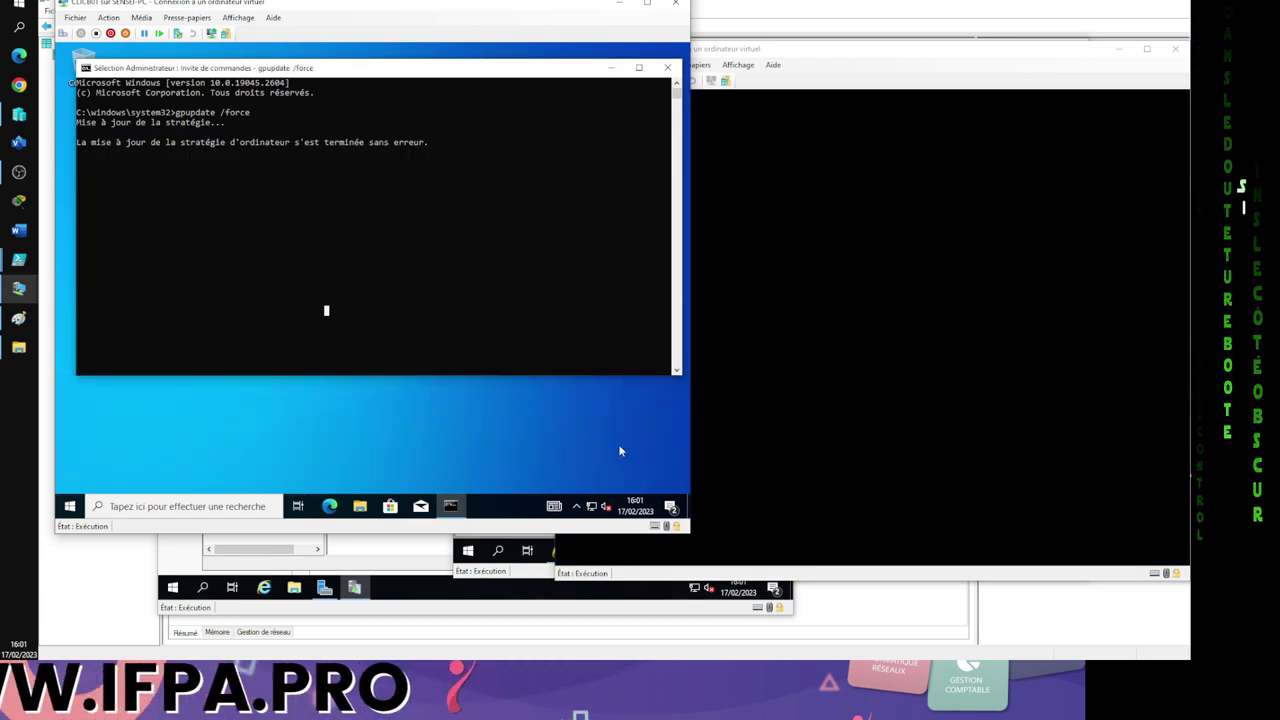
- Refresh the WSUS computer list, then let CLICB01's paused policy update finish
{"action": "left_click", "coordinate": [412, 596]}
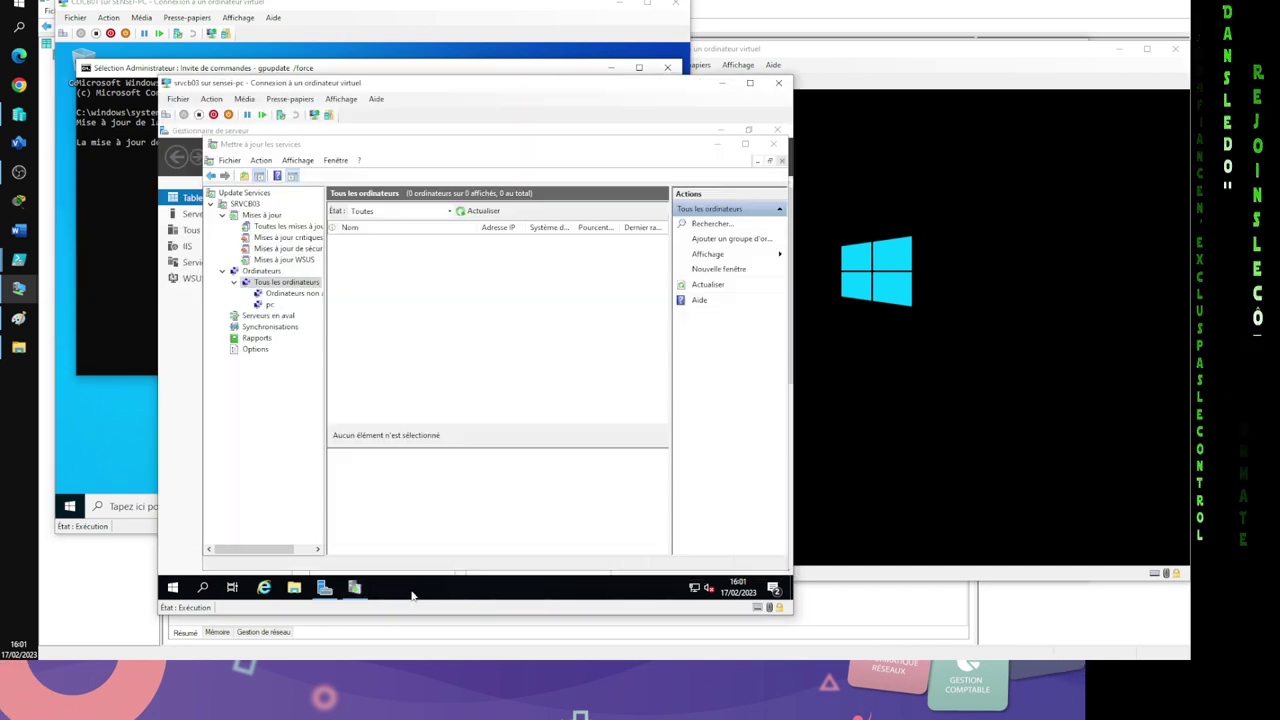
{"action": "left_click", "coordinate": [472, 211]}
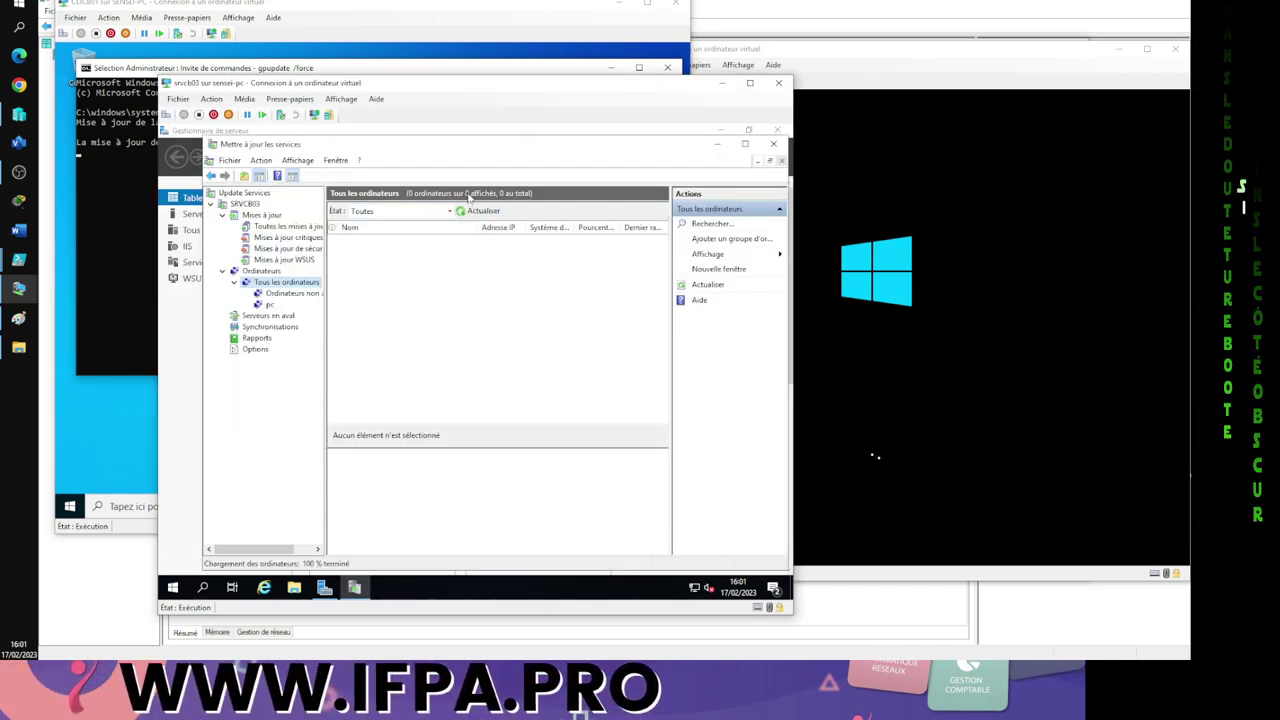
{"action": "left_click", "coordinate": [130, 252]}
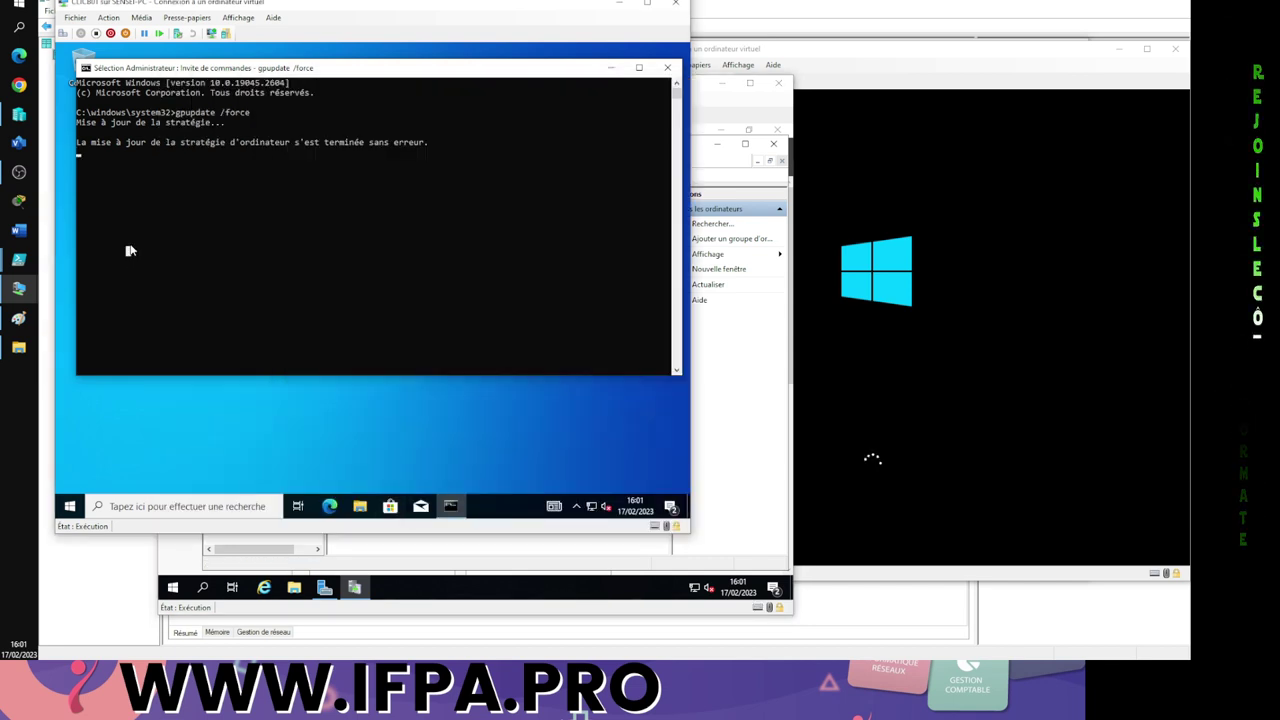
{"action": "key", "text": "Return"}
{"action": "key", "text": "Return"}
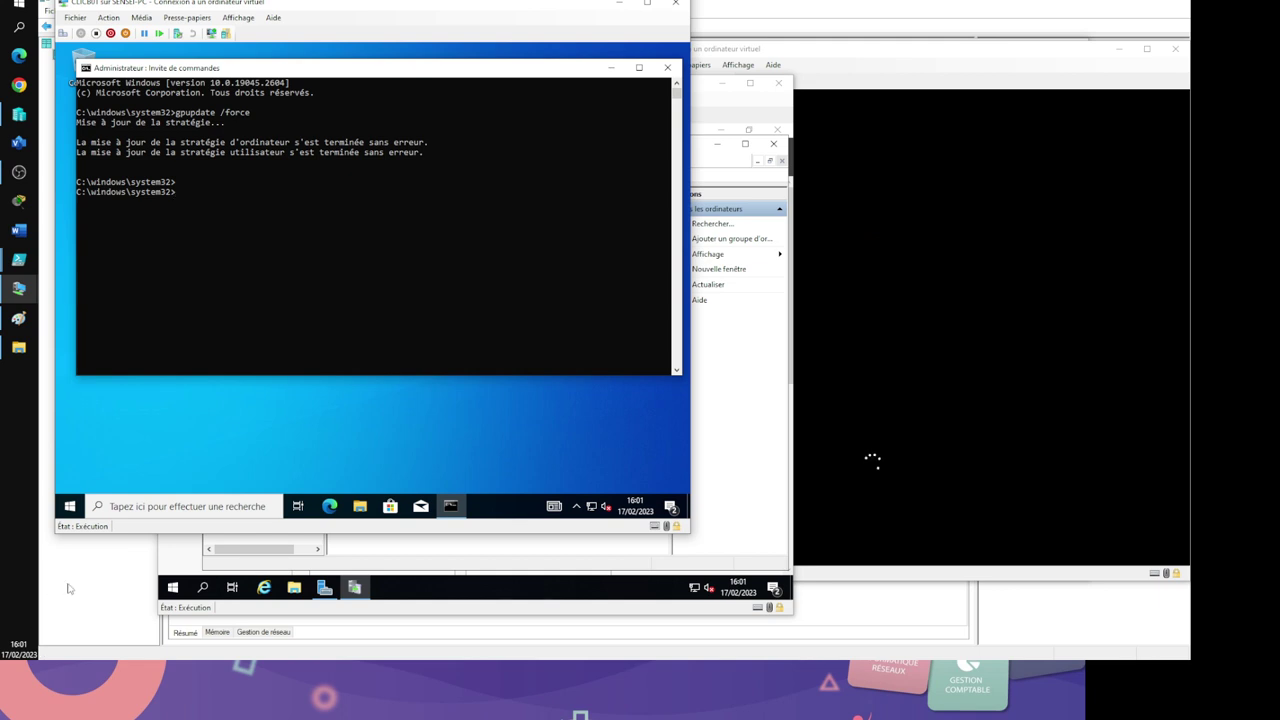
- Restart the CLICB01 client from the Win+X power menu
{"action": "right_click", "coordinate": [74, 506]}
{"action": "mouse_move", "coordinate": [132, 467]}
{"action": "left_click", "coordinate": [302, 459]}
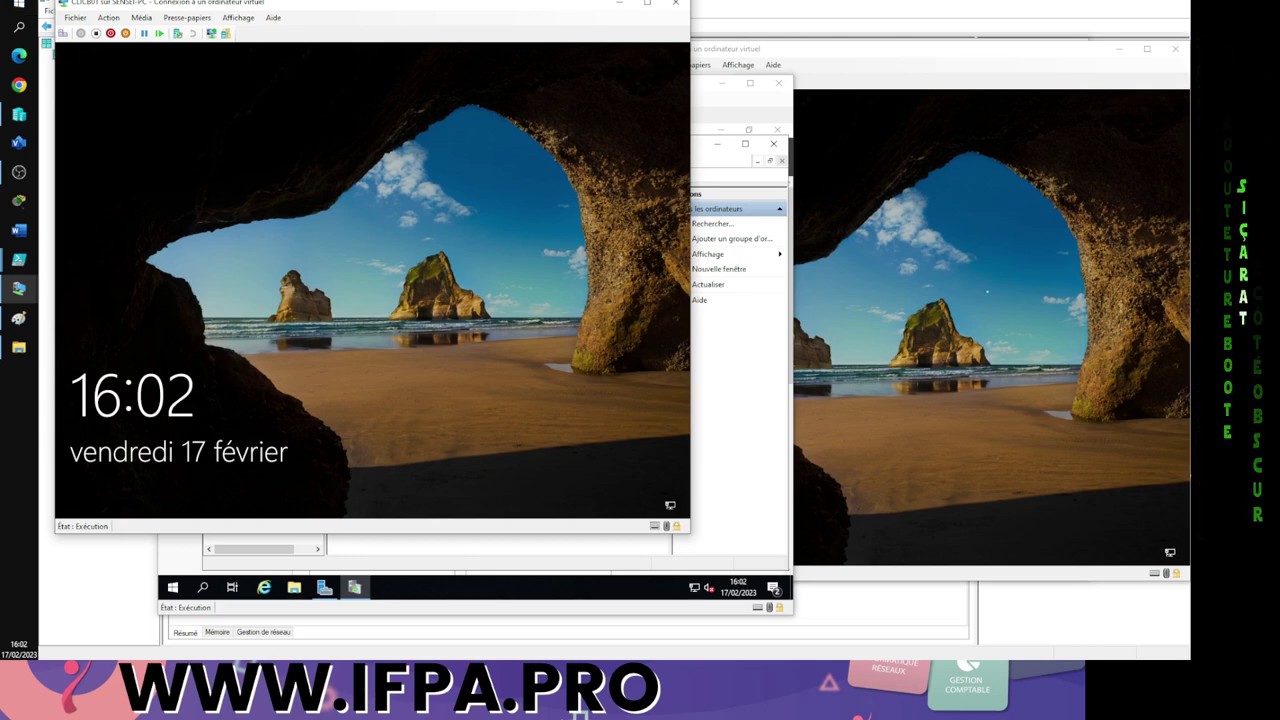
- Sign in to CLICB02 with the domain administrator password
{"action": "left_click", "coordinate": [706, 323]}
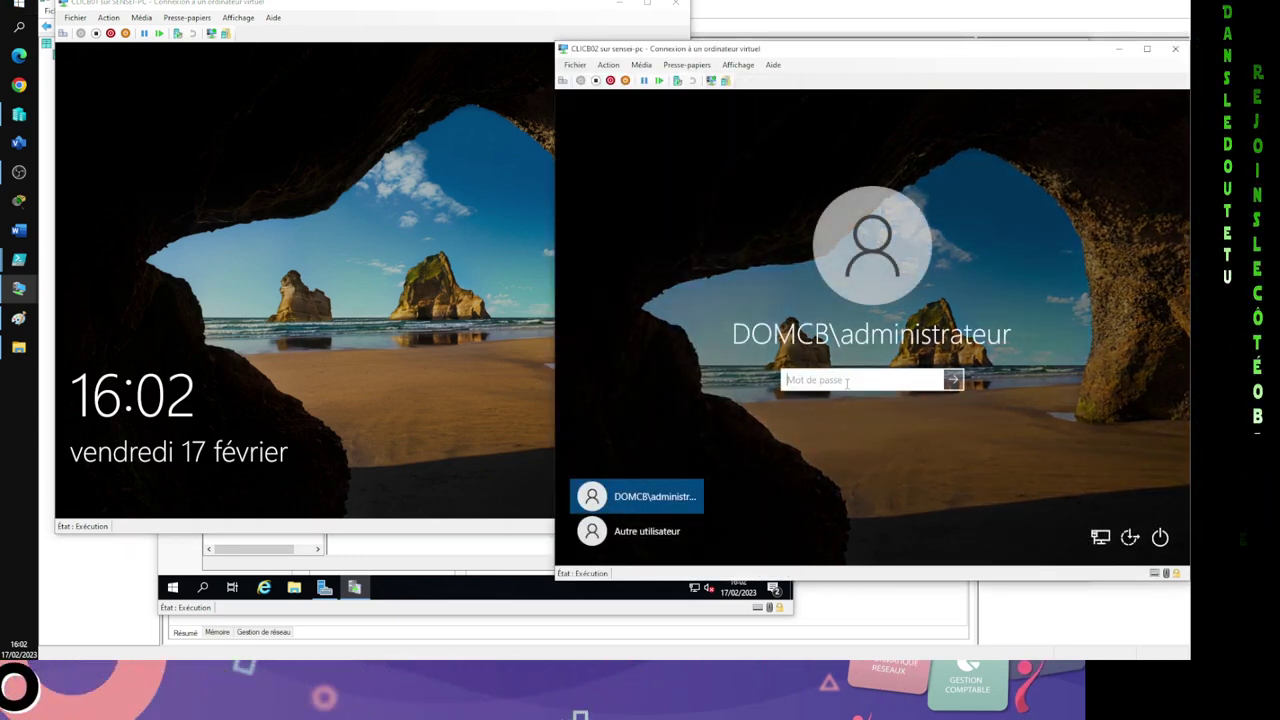
{"action": "type", "text": "•••"}
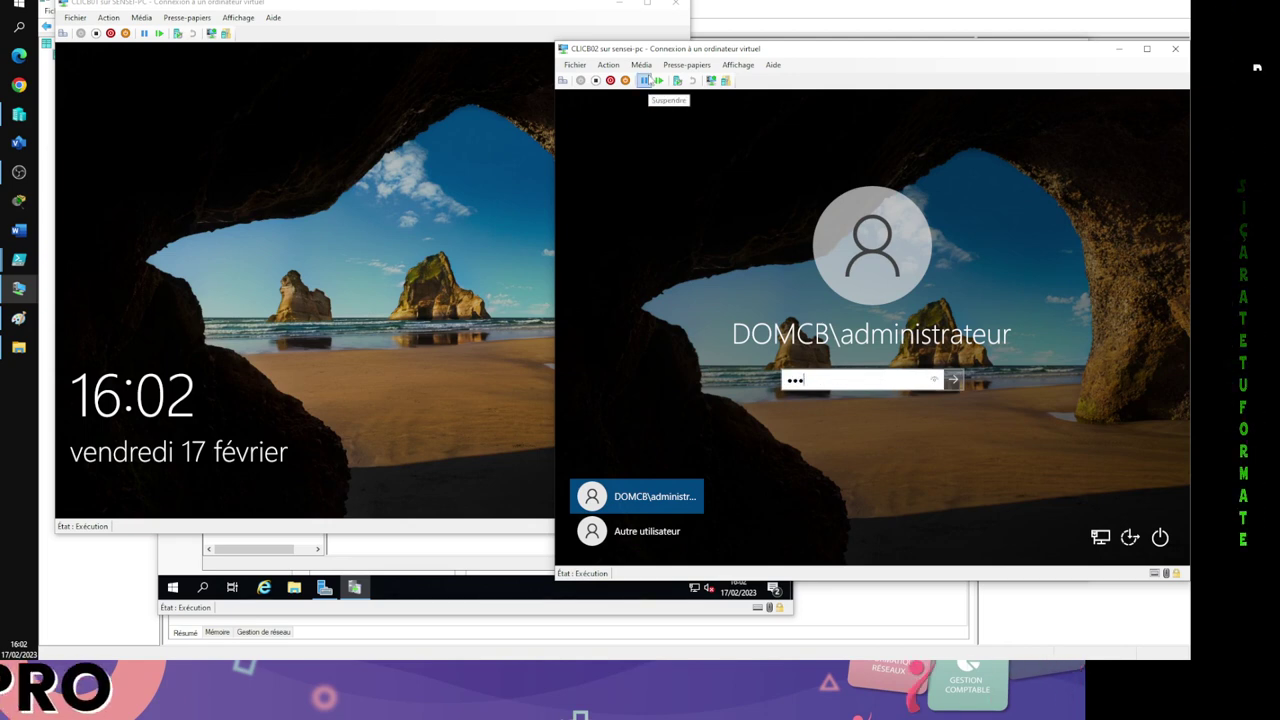
{"action": "type", "text": "•••••"}
{"action": "key", "text": "Return"}
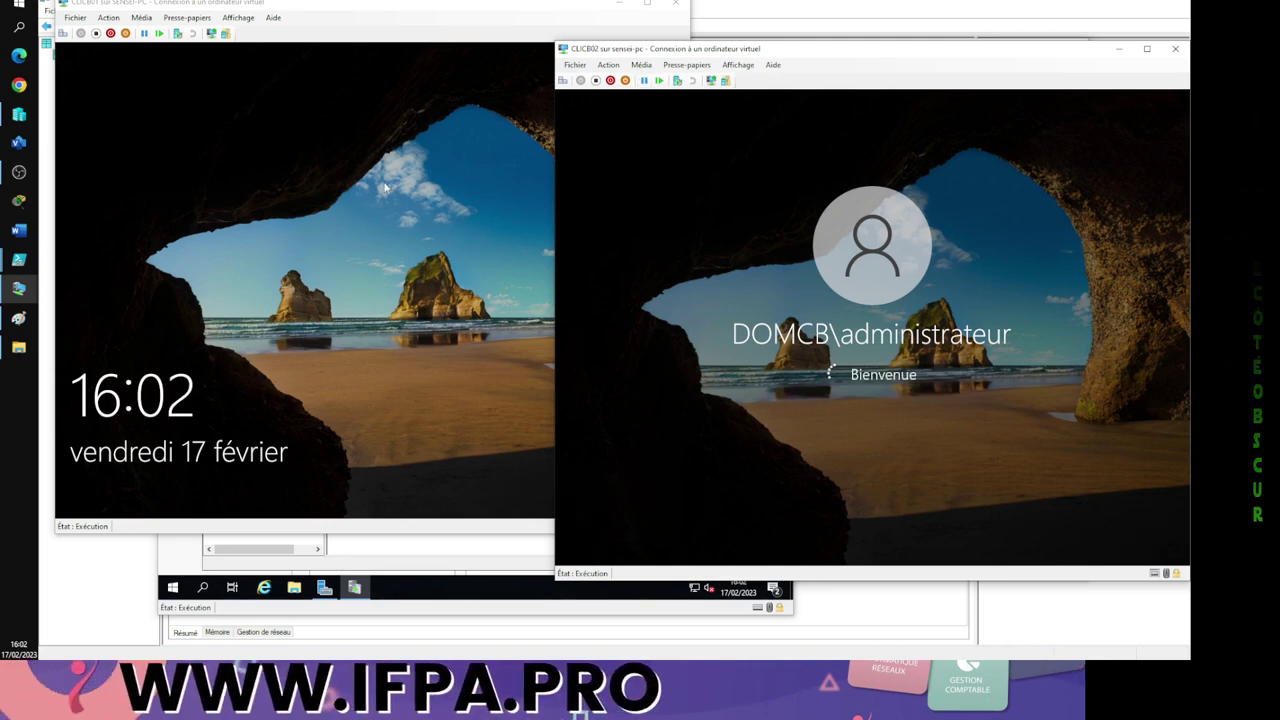
- Sign in to CLICB01 with the domain administrator password
{"action": "left_click", "coordinate": [480, 387]}
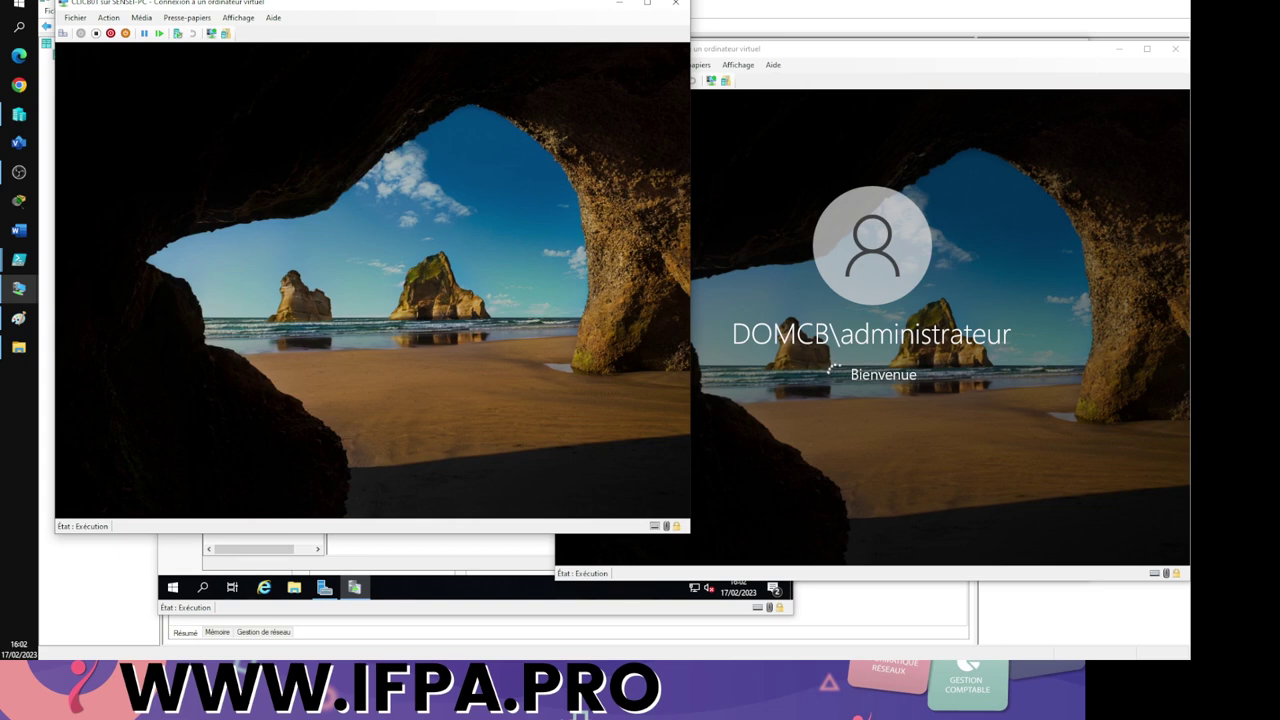
{"action": "type", "text": "••••••••"}
{"action": "key", "text": "Return"}
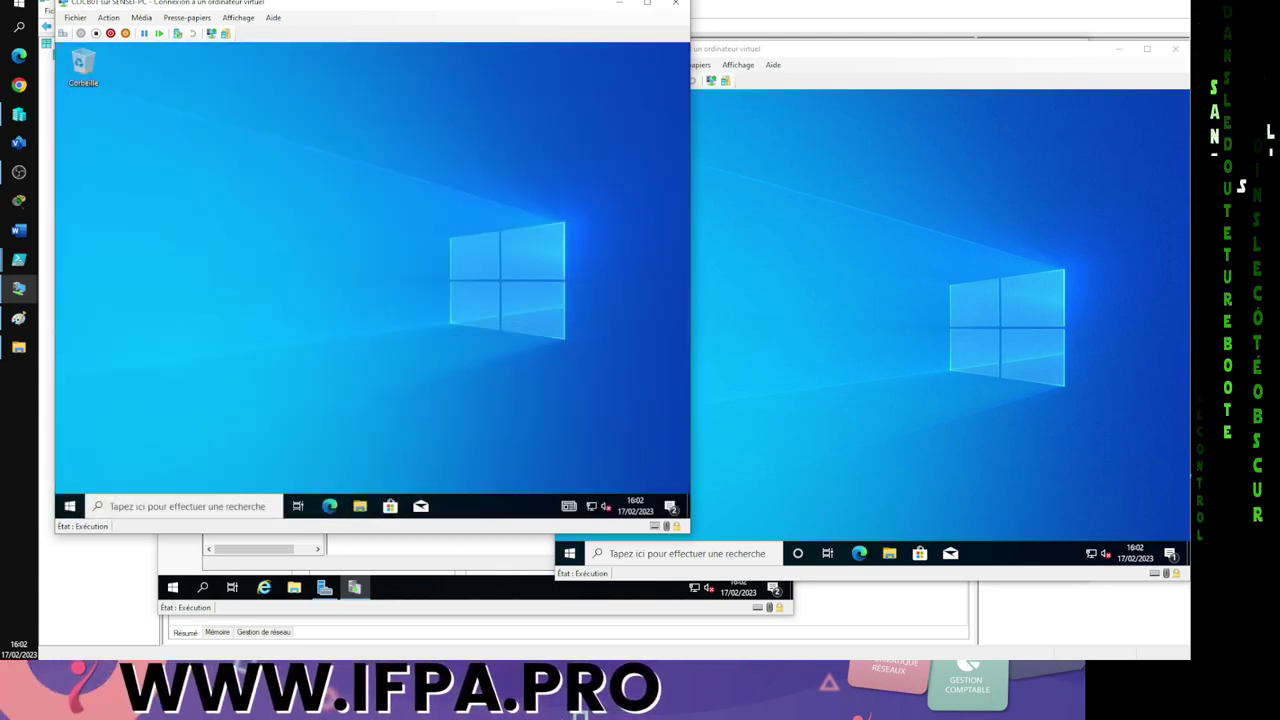
{"action": "left_click", "coordinate": [757, 340]}
- Bring CLICB02's desktop forward, then the SRVCB03 Update Services console in front
{"action": "left_click", "coordinate": [449, 338]}
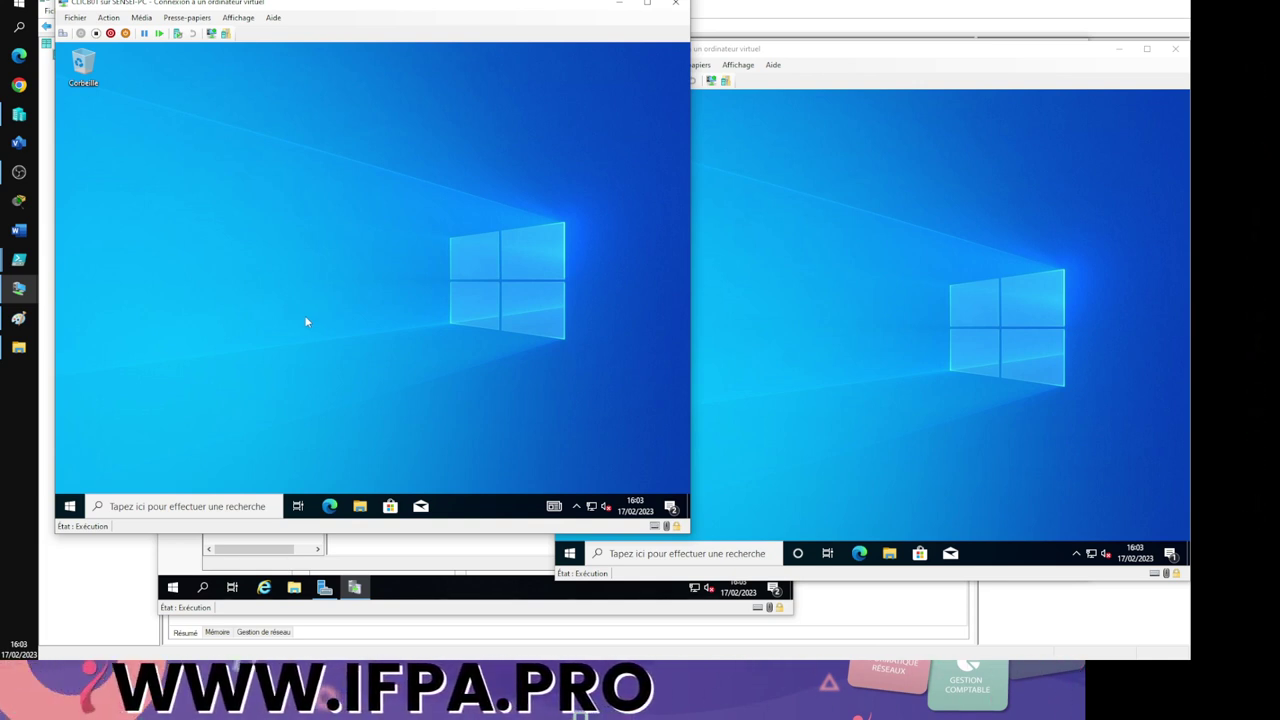
{"action": "left_click", "coordinate": [877, 311]}
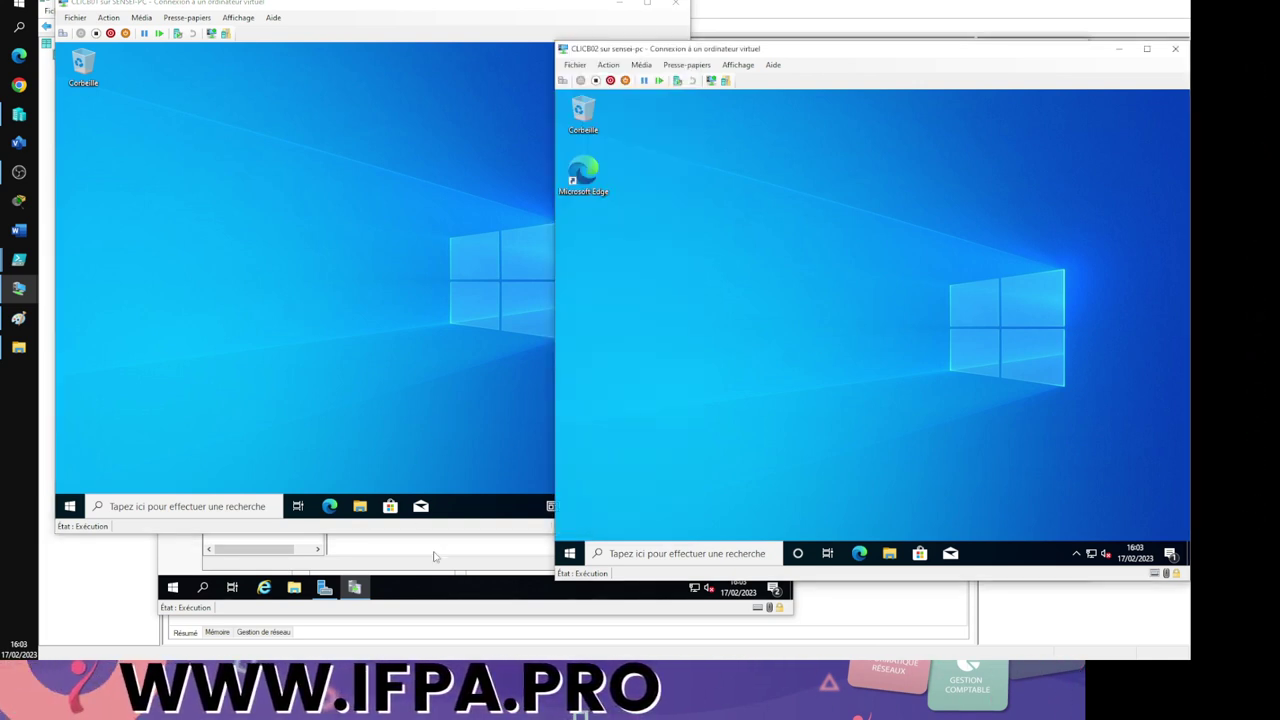
{"action": "left_click", "coordinate": [434, 556]}
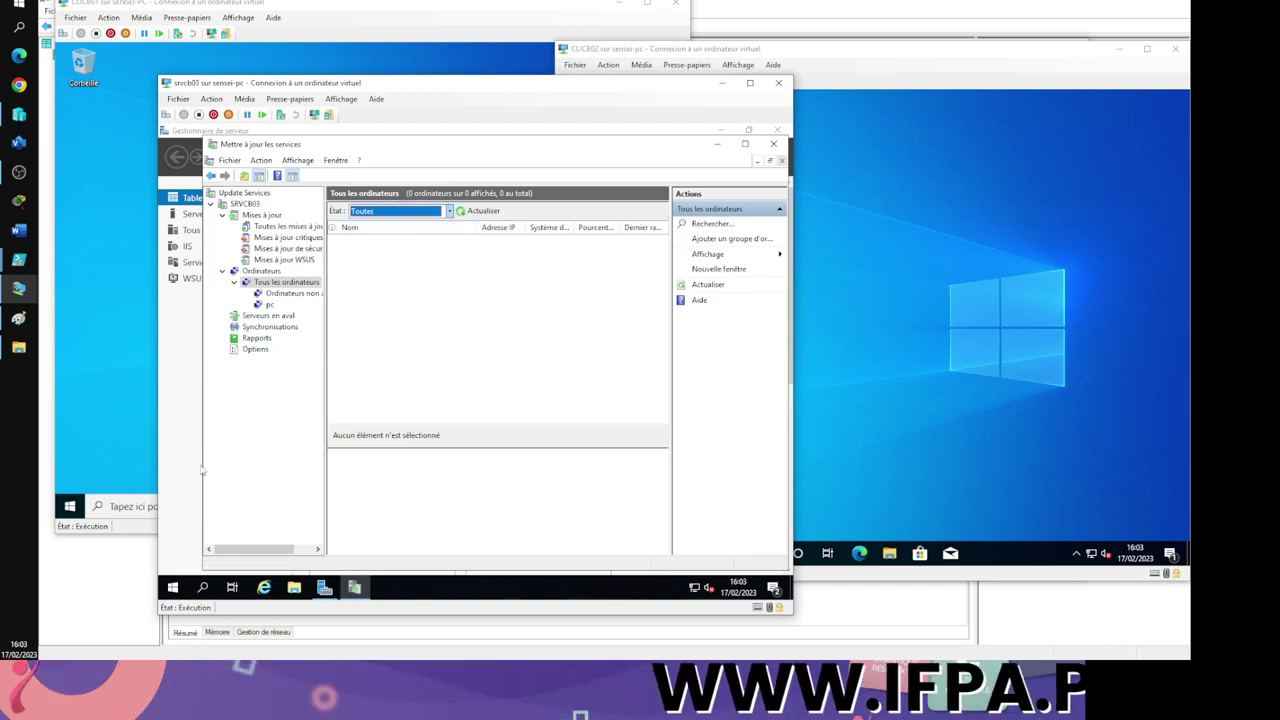
- Restart the SRVCB03 server from the Start menu's shutdown options and confirm the restart
{"action": "right_click", "coordinate": [174, 588]}
{"action": "mouse_move", "coordinate": [332, 558]}
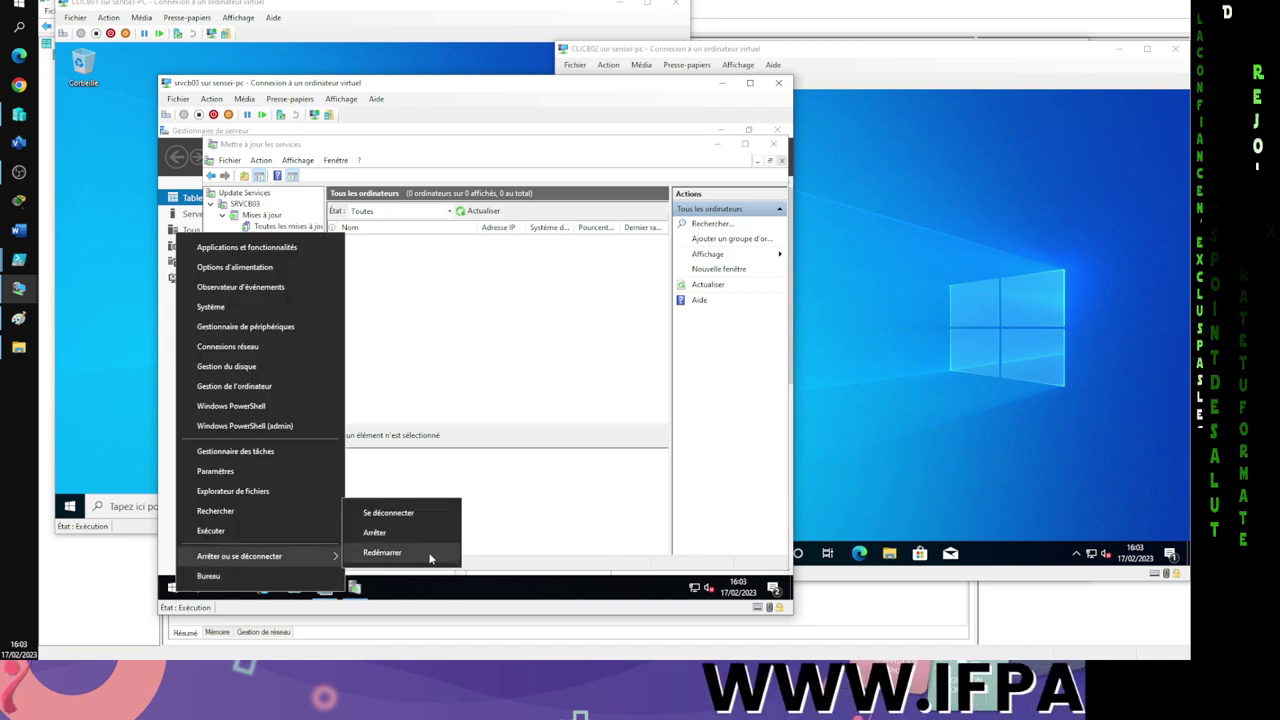
{"action": "left_click", "coordinate": [425, 553]}
{"action": "left_click", "coordinate": [356, 569]}
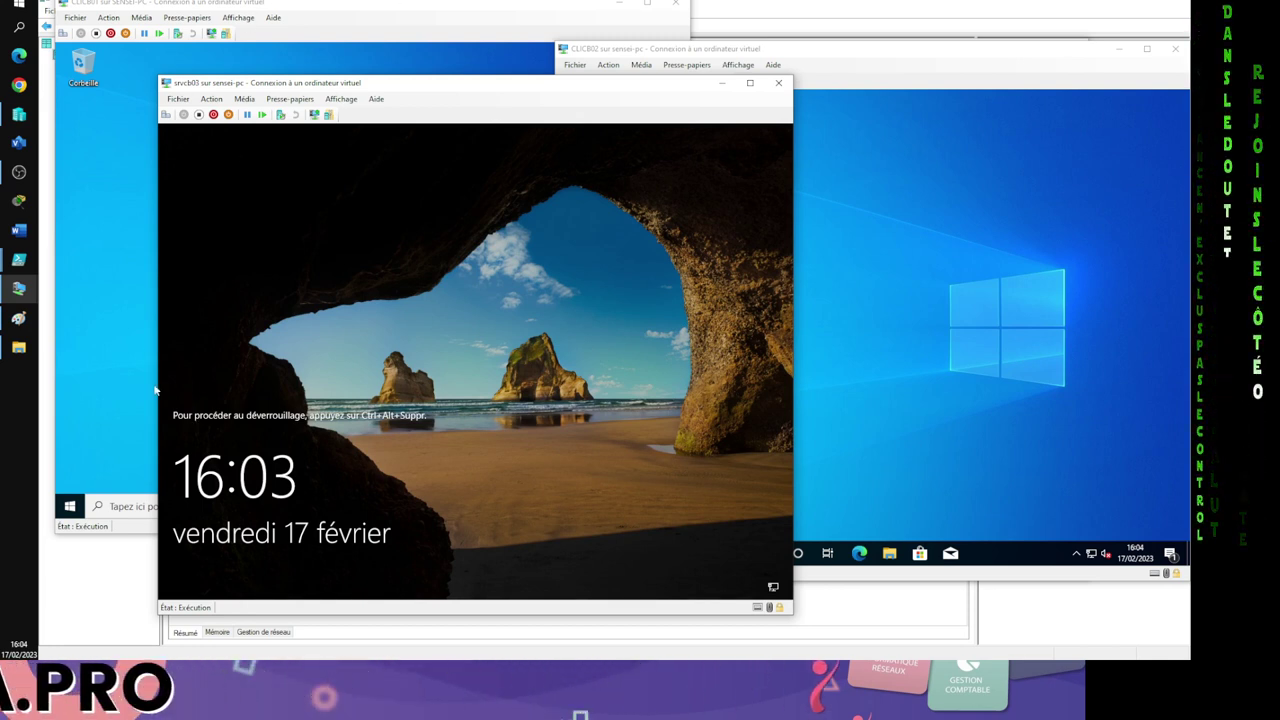
- Sign back in to SRVCB03 as DOMCB\administrateur, re-entering the password after a failed attempt
{"action": "key", "text": "ctrl+alt+End"}
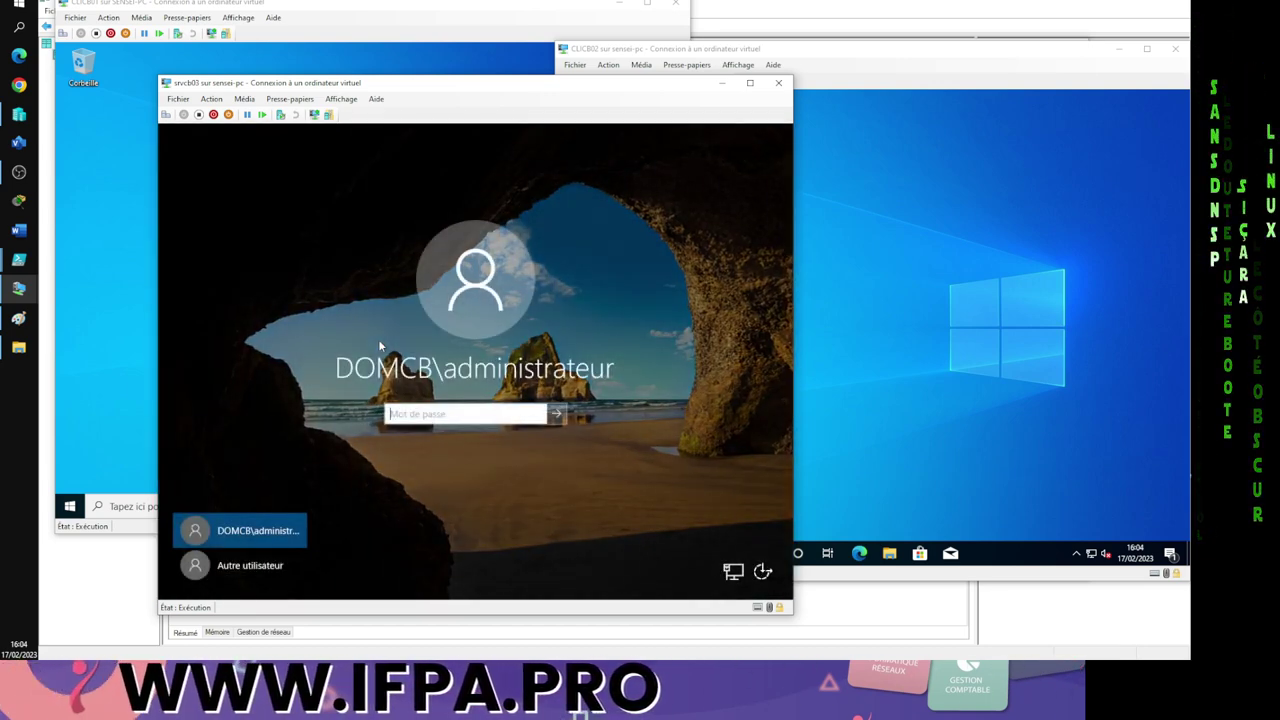
{"action": "type", "text": "********"}
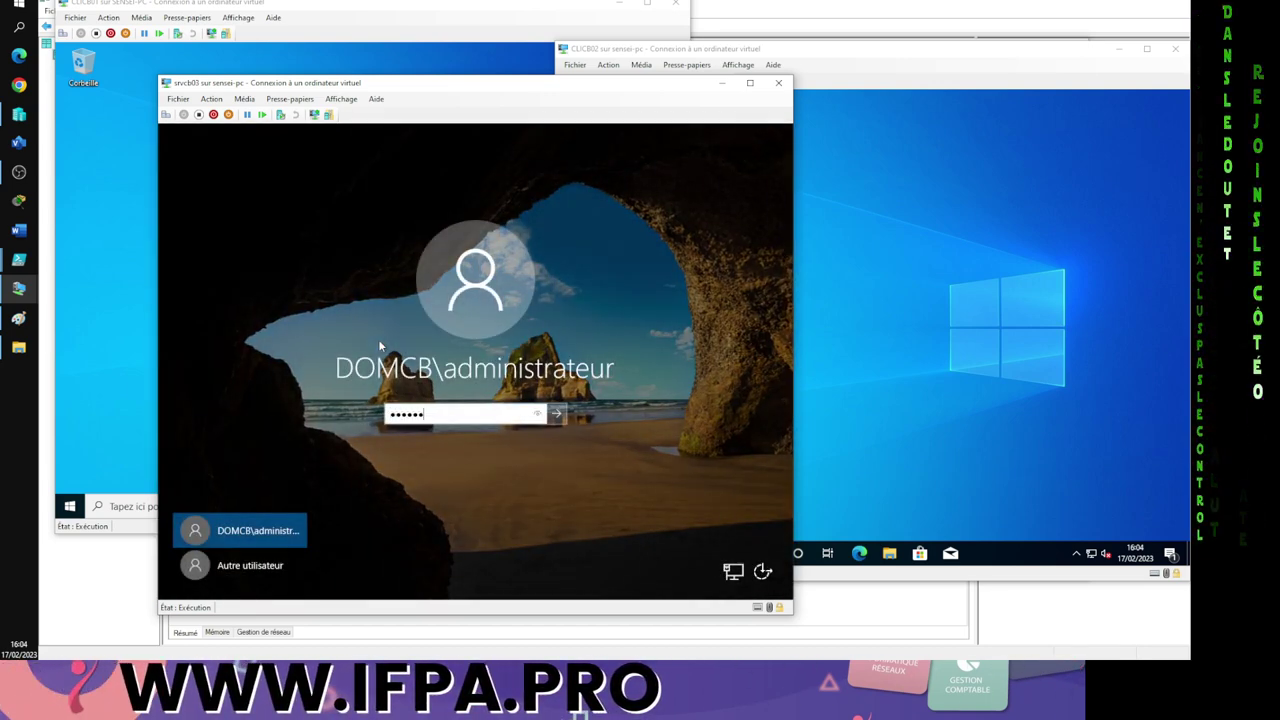
{"action": "key", "text": "Return"}
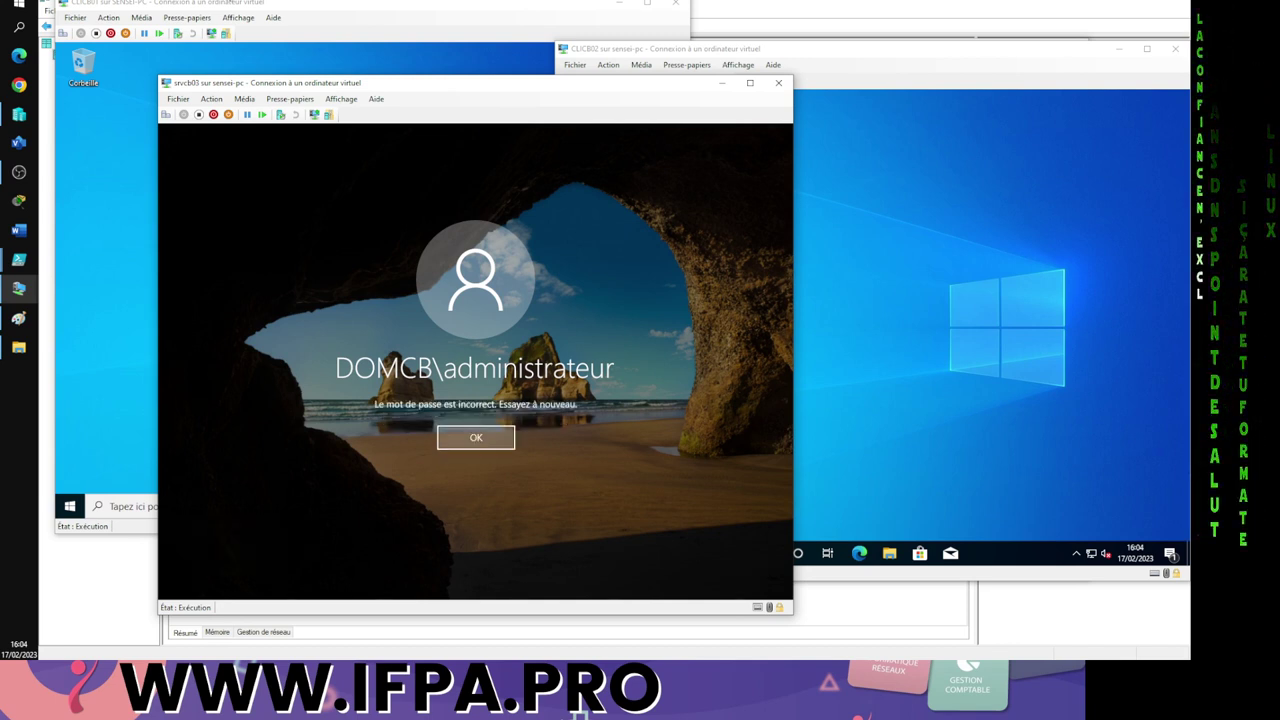
{"action": "key", "text": "Return"}
{"action": "type", "text": "********"}
{"action": "key", "text": "Return"}
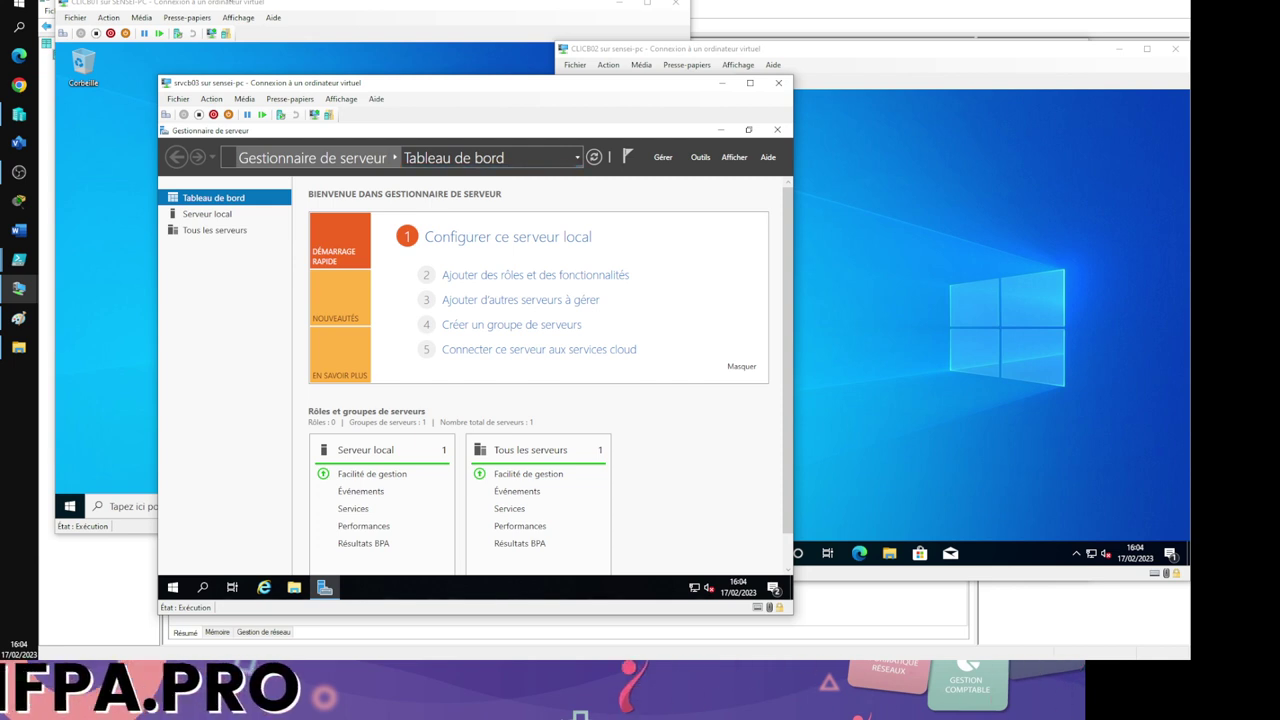
- Launch the WSUS console from Server Manager and view SRVCB03's Ordinateurs non attribués group, still empty
{"action": "left_click", "coordinate": [698, 160]}
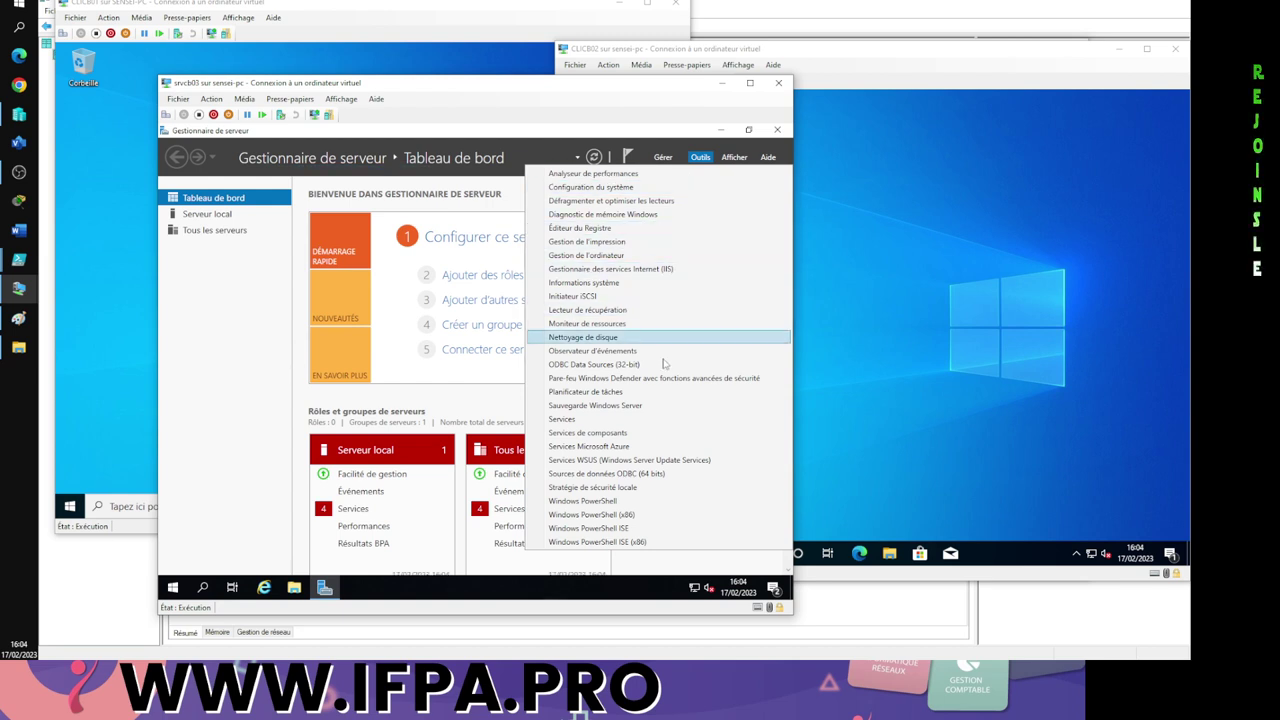
{"action": "left_click", "coordinate": [655, 460]}
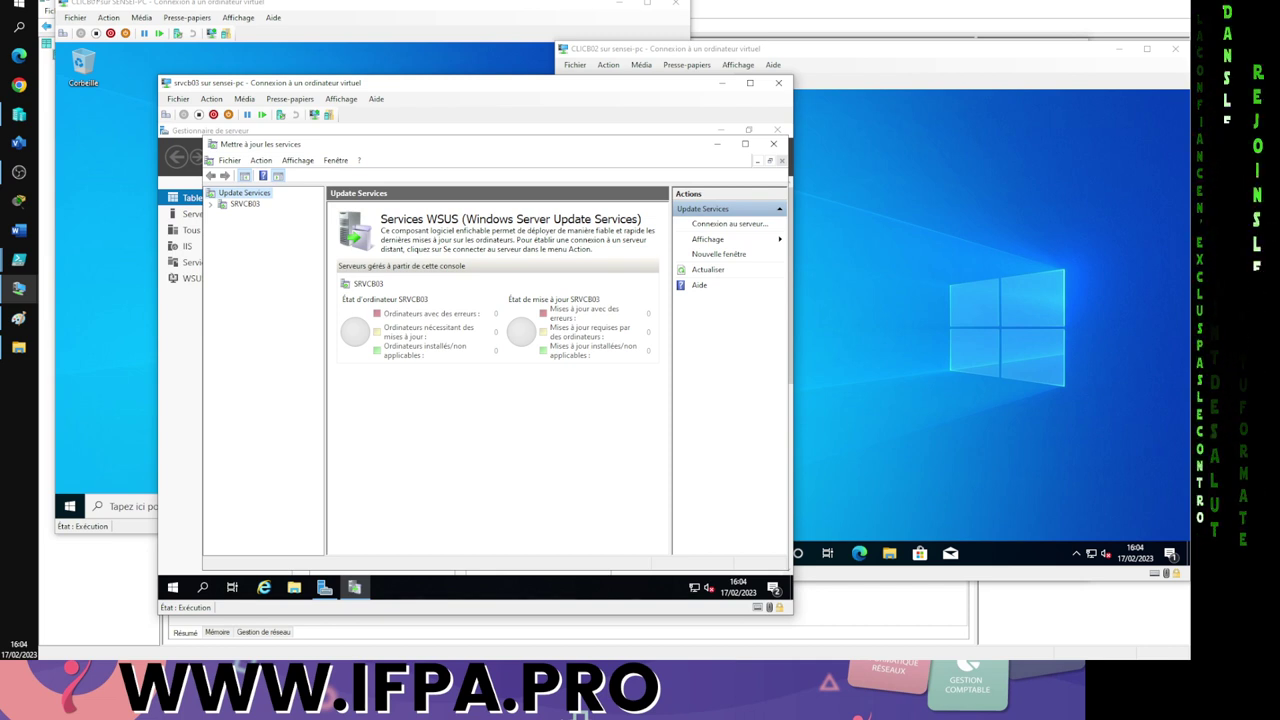
{"action": "left_click", "coordinate": [245, 204]}
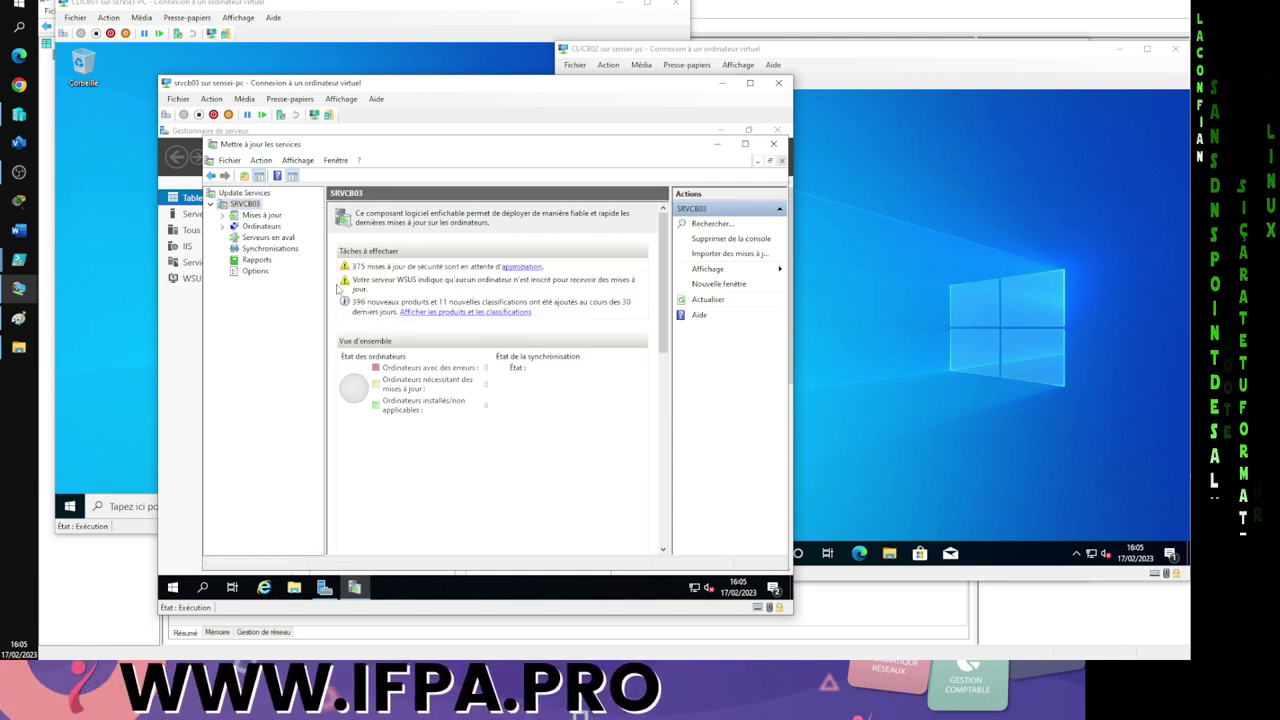
{"action": "double_click", "coordinate": [261, 228]}
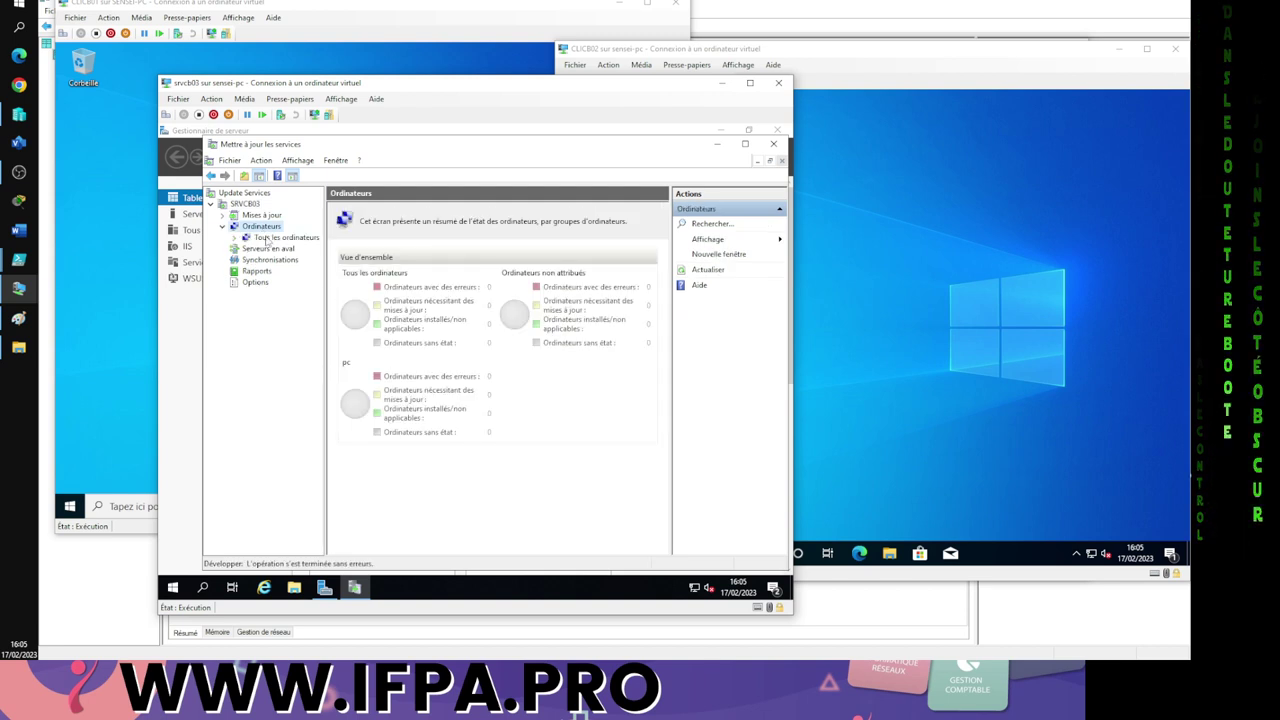
{"action": "left_click", "coordinate": [268, 239]}
{"action": "left_click", "coordinate": [283, 248]}
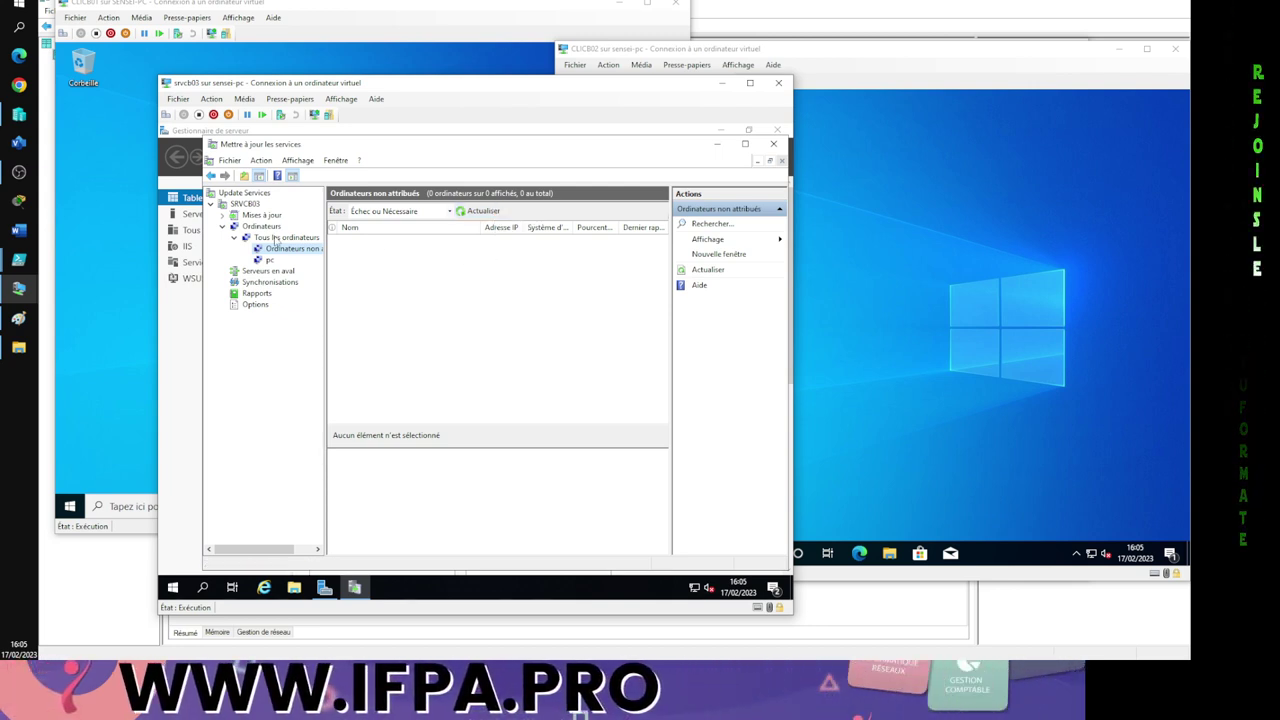
- On CLICB01, run gpedit.msc from the Run dialog after correcting the mistyped 'gpedot.msc'
{"action": "left_click", "coordinate": [111, 355]}
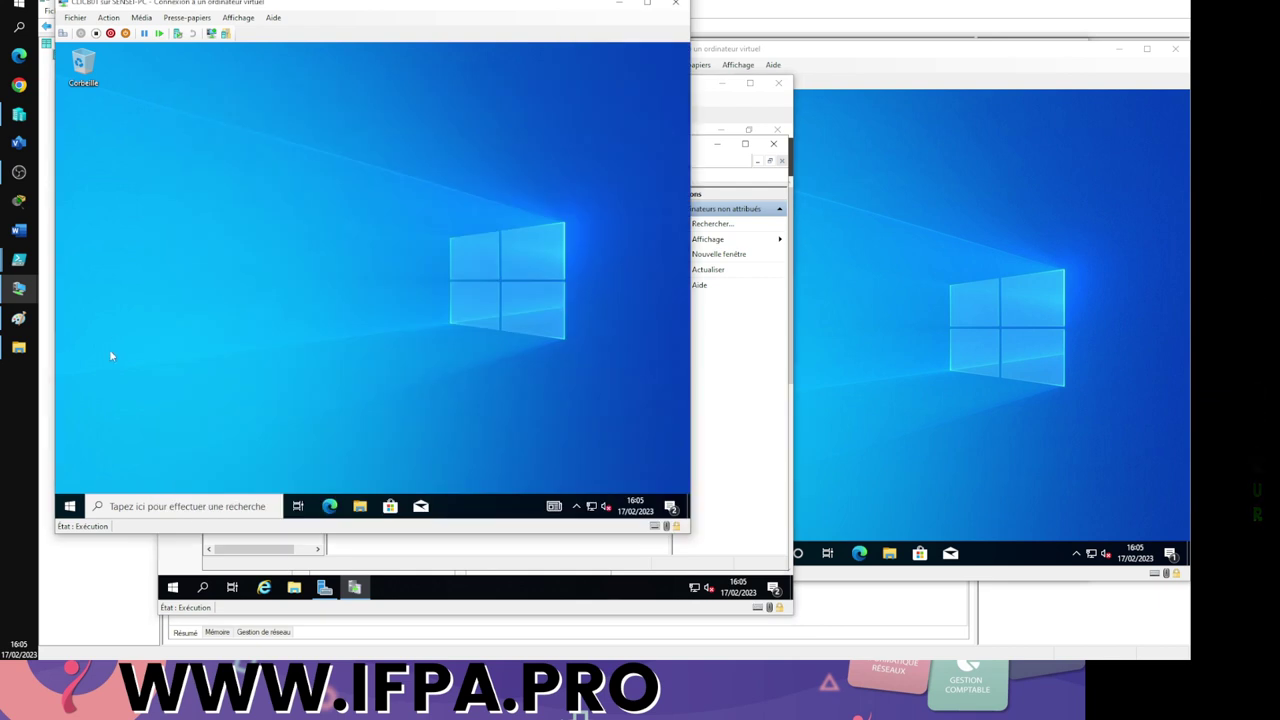
{"action": "key", "text": "super+r"}
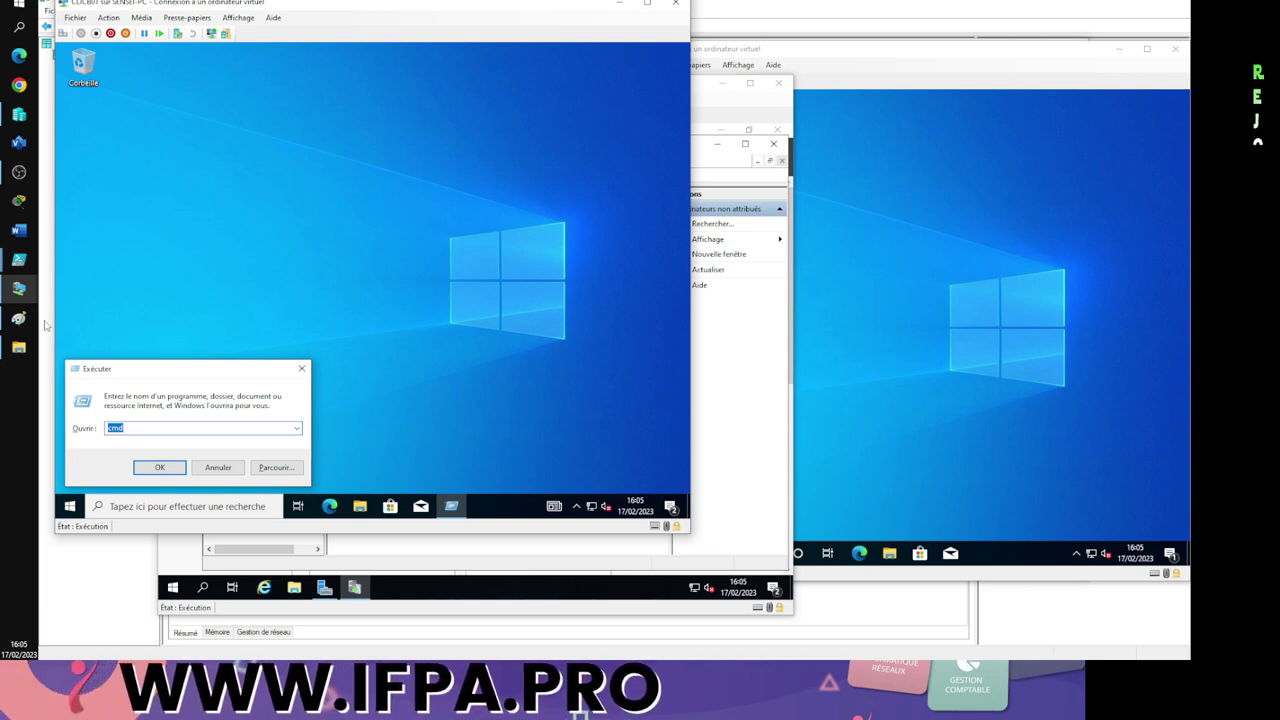
{"action": "type", "text": "gp"}
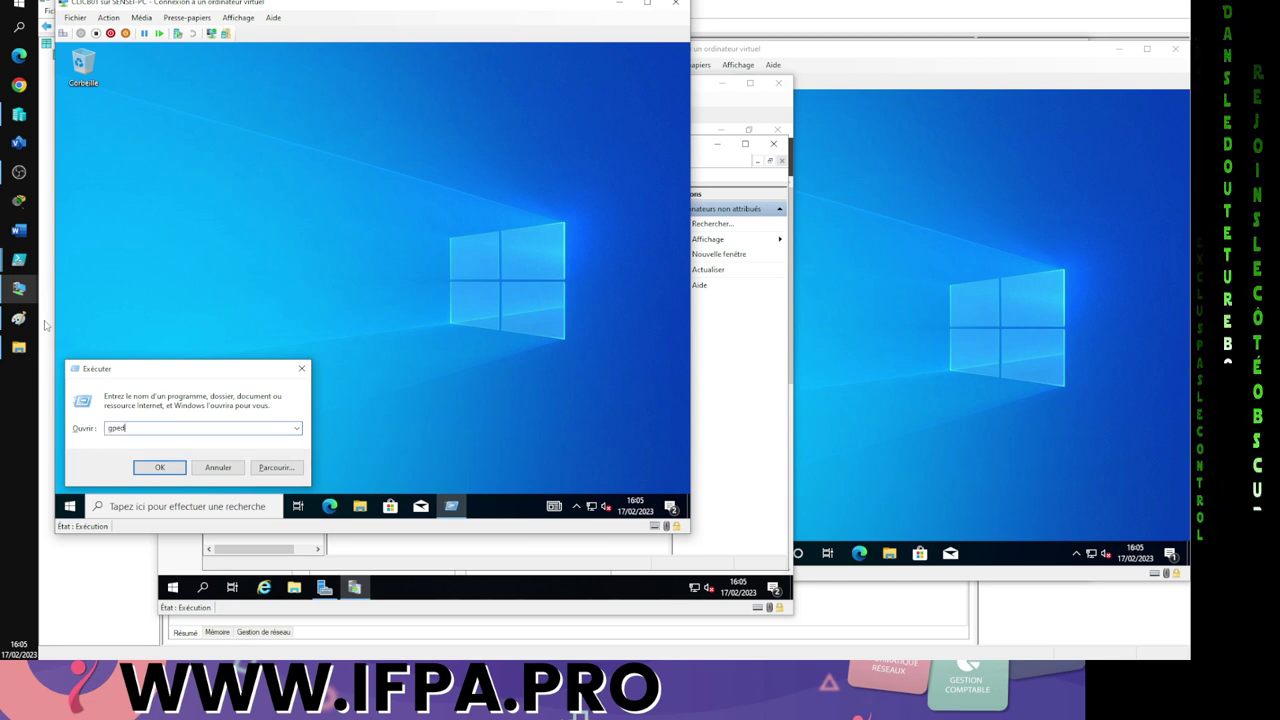
{"action": "type", "text": "edot.msc"}
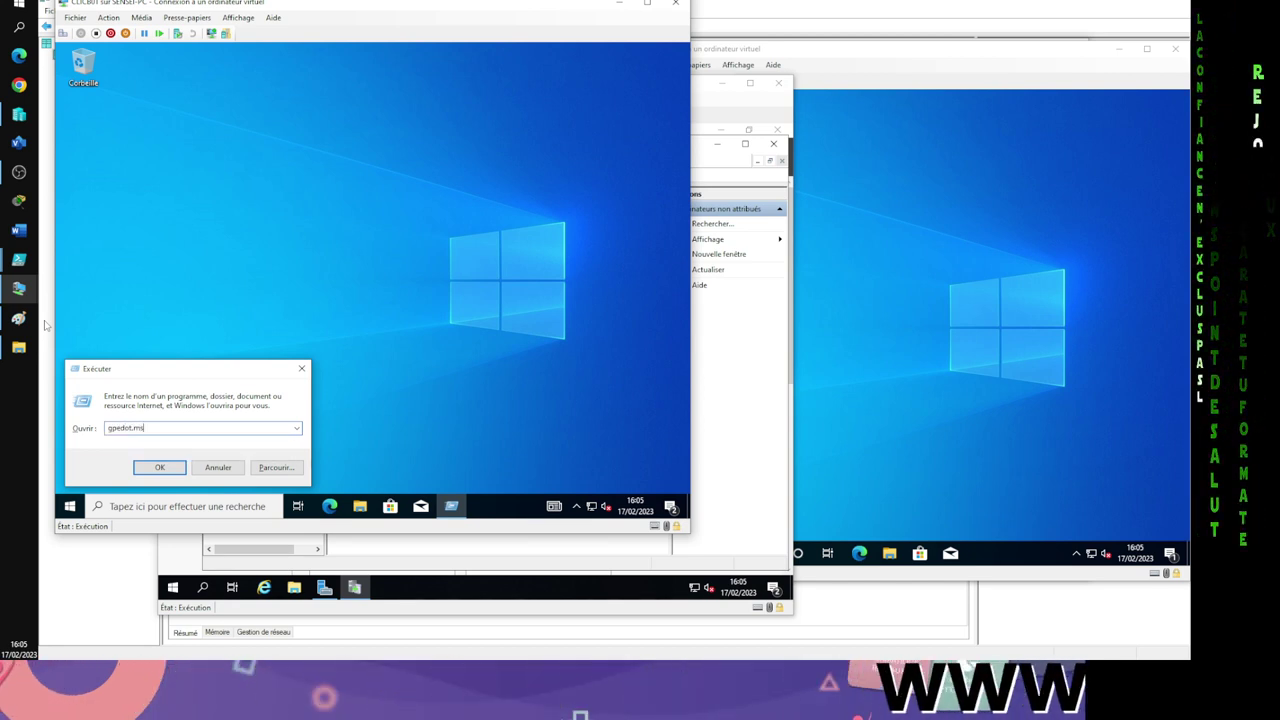
{"action": "key", "text": "Return"}
{"action": "key", "text": "Return"}
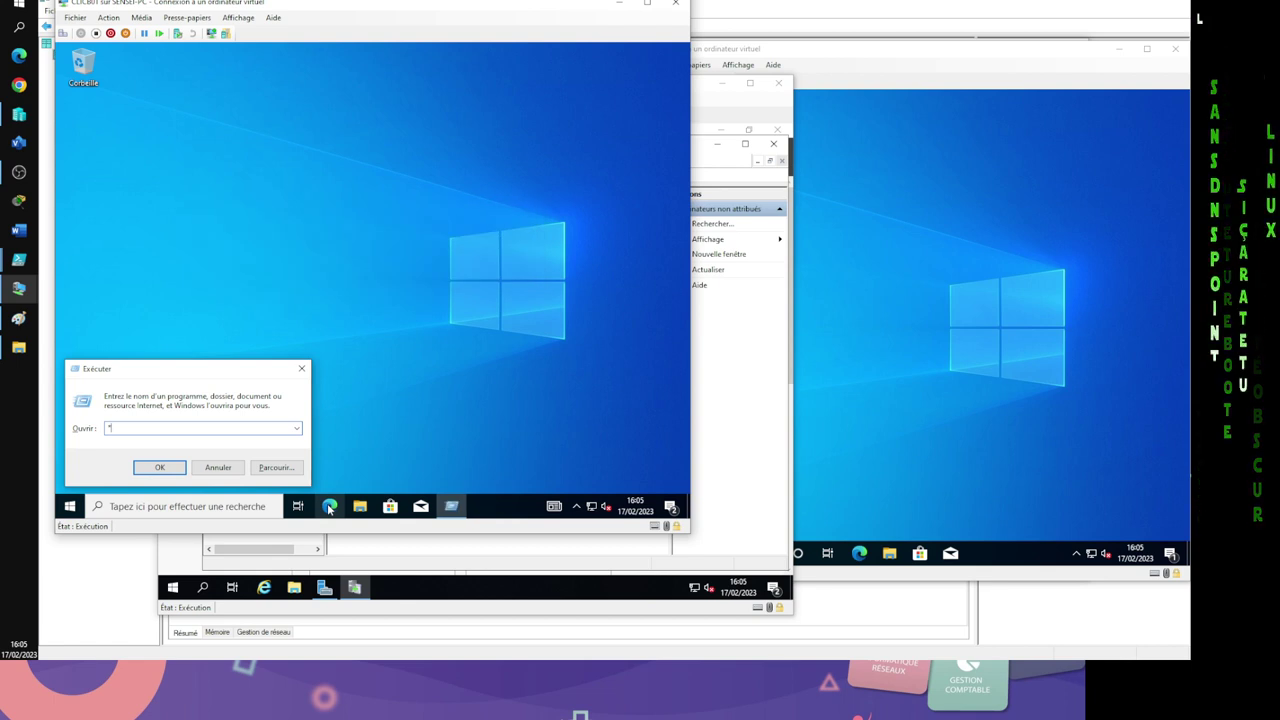
{"action": "type", "text": "gp"}
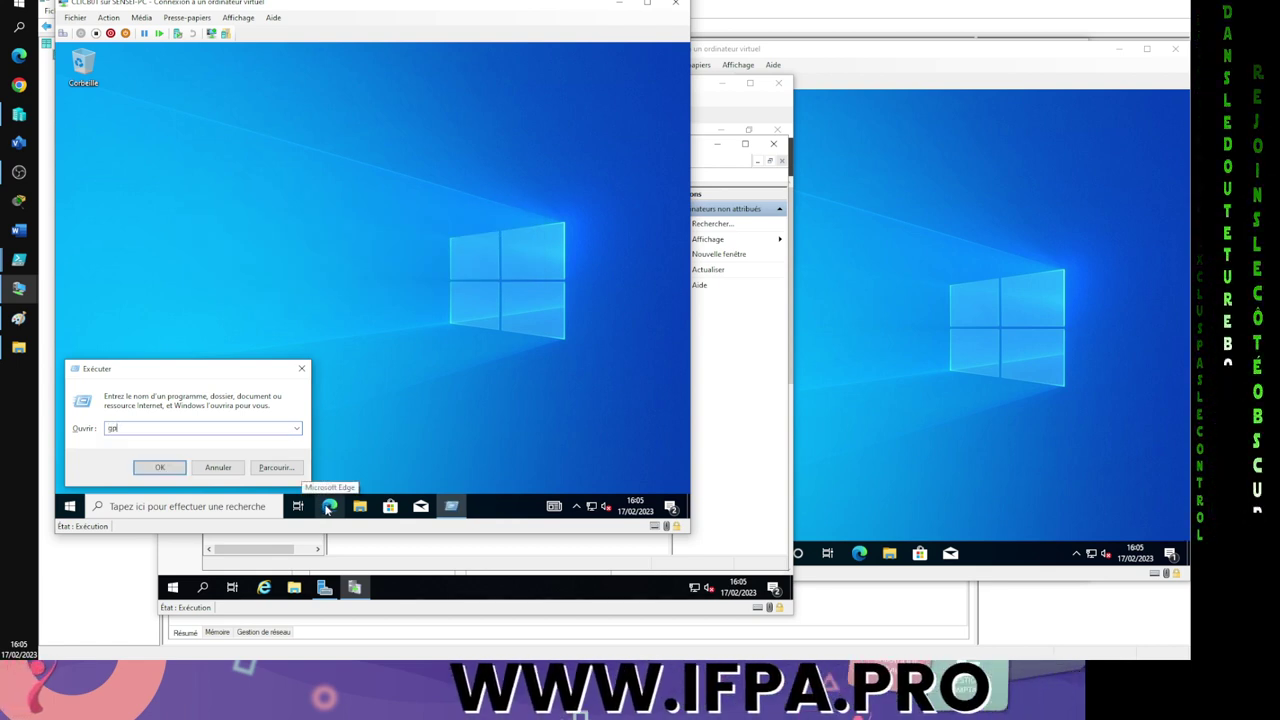
{"action": "type", "text": "edit.msc"}
{"action": "key", "text": "Return"}
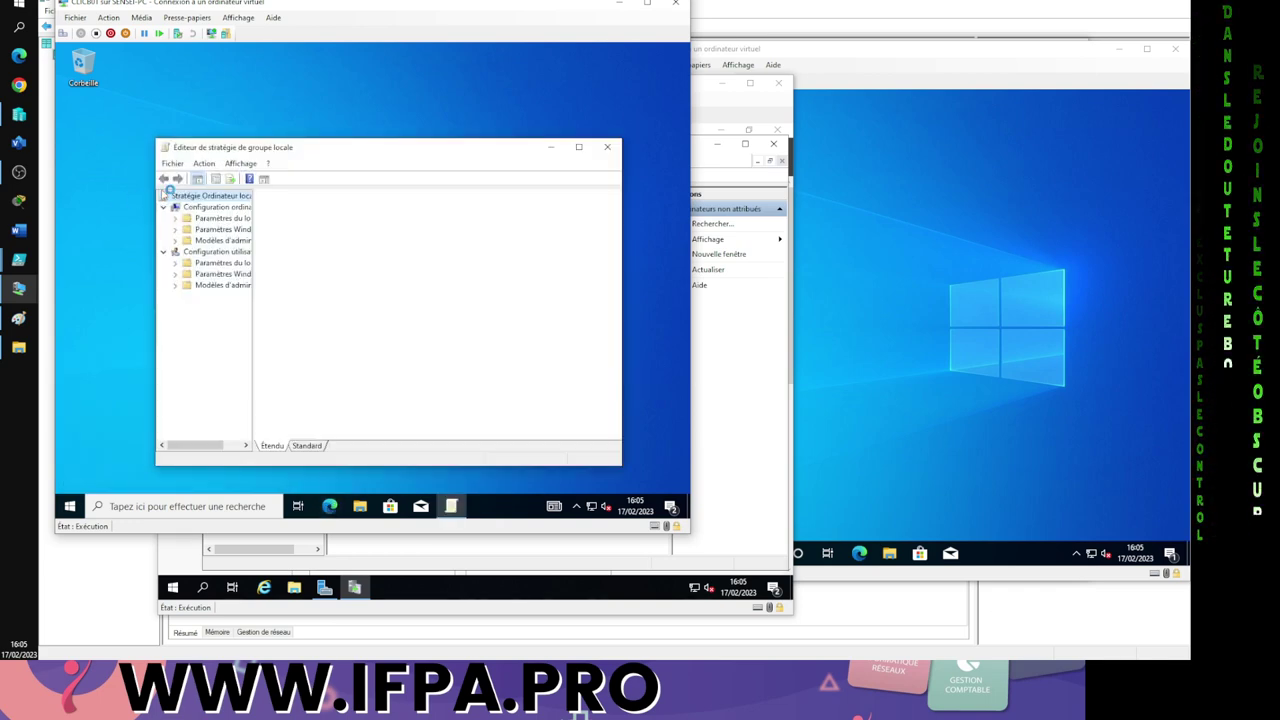
- Maximize the policy editor, widen the tree pane, and expand Modèles d'administration > Composants Windows
{"action": "double_click", "coordinate": [263, 148]}
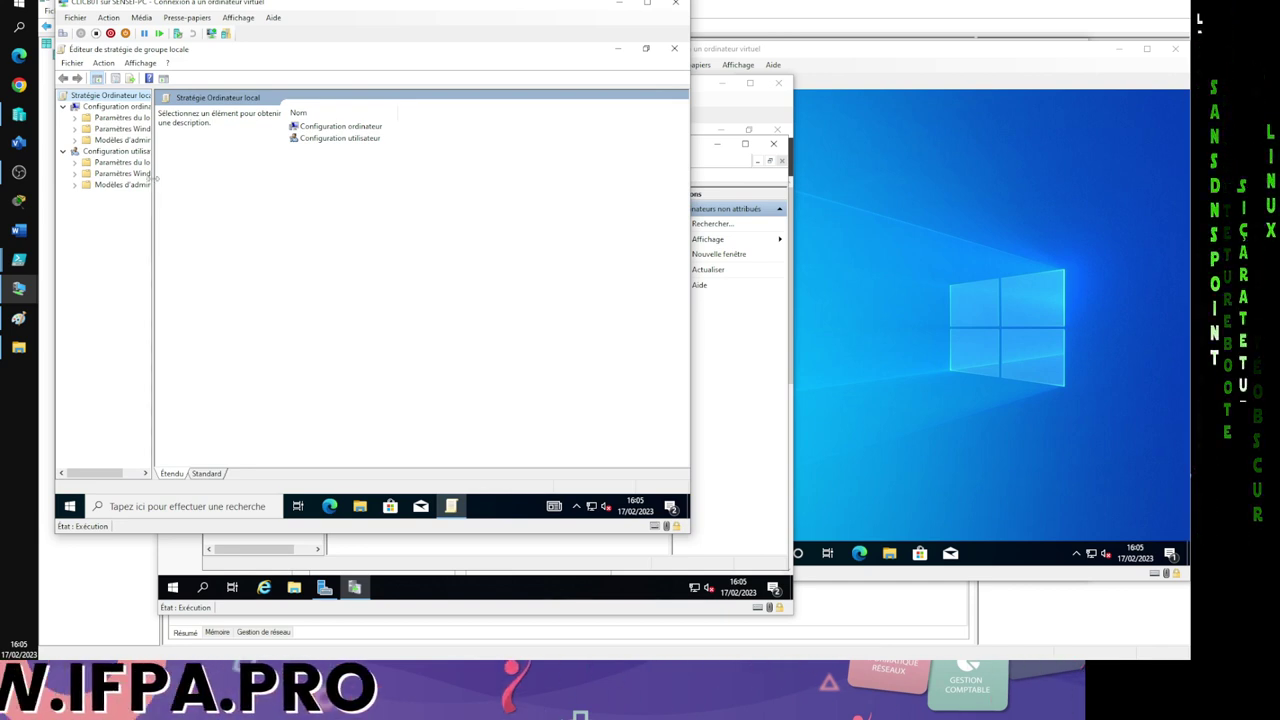
{"action": "left_click_drag", "start_coordinate": [154, 180], "coordinate": [323, 182]}
{"action": "double_click", "coordinate": [130, 142]}
{"action": "double_click", "coordinate": [143, 151]}
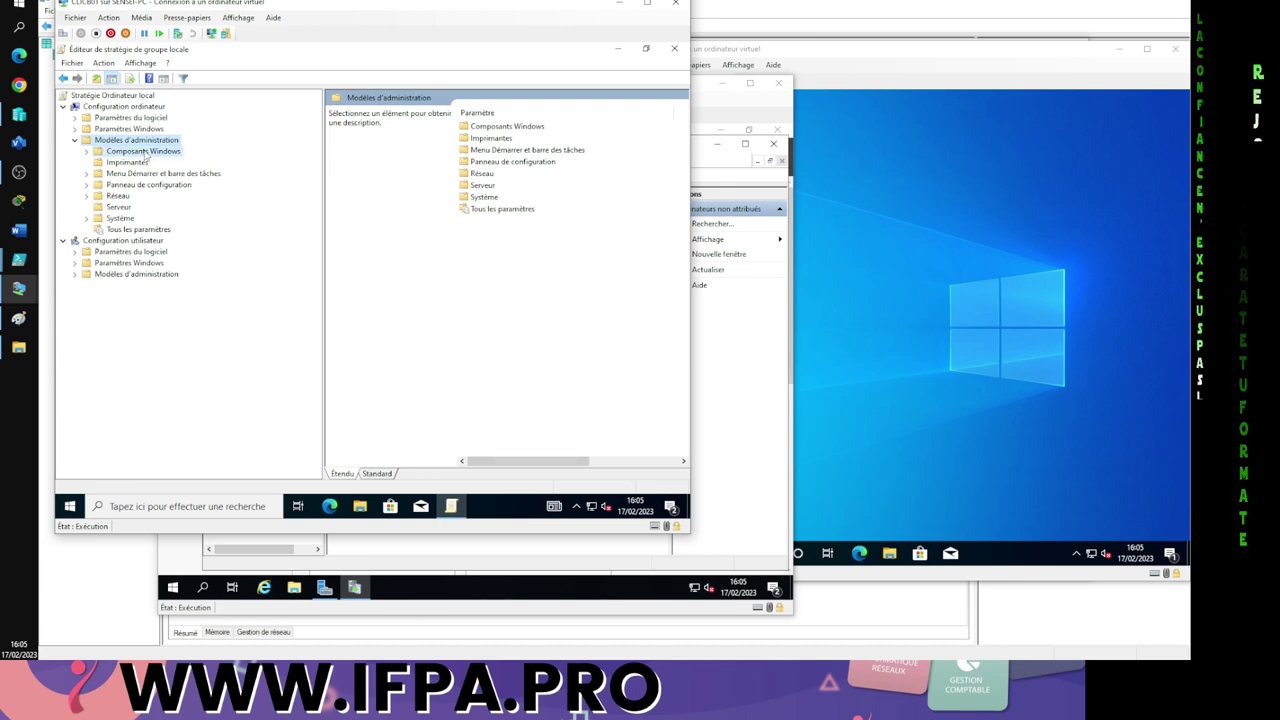
- Open the Windows Update folder in Standard view and select the intranet update service location policy
{"action": "left_click", "coordinate": [580, 380]}
{"action": "key", "text": "w"}
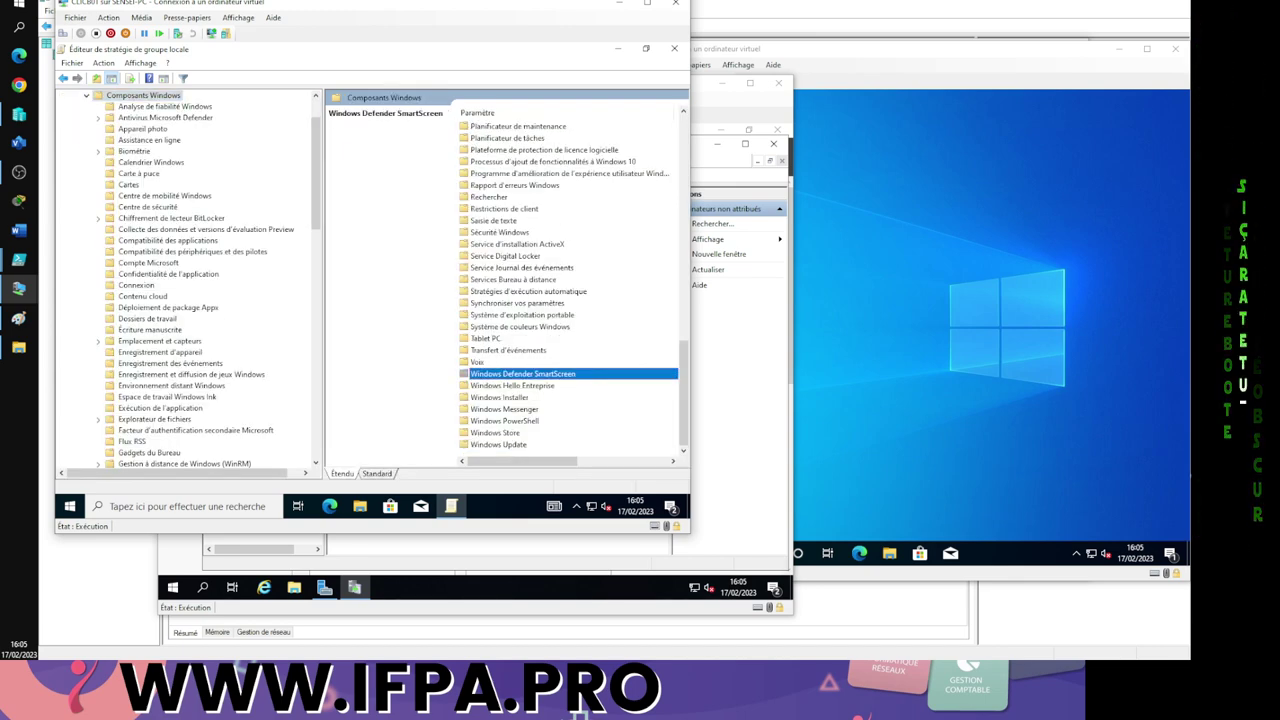
{"action": "key", "text": "w"}
{"action": "key", "text": "w"}
{"action": "key", "text": "w"}
{"action": "key", "text": "w"}
{"action": "key", "text": "w"}
{"action": "key", "text": "w"}
{"action": "key", "text": "Return"}
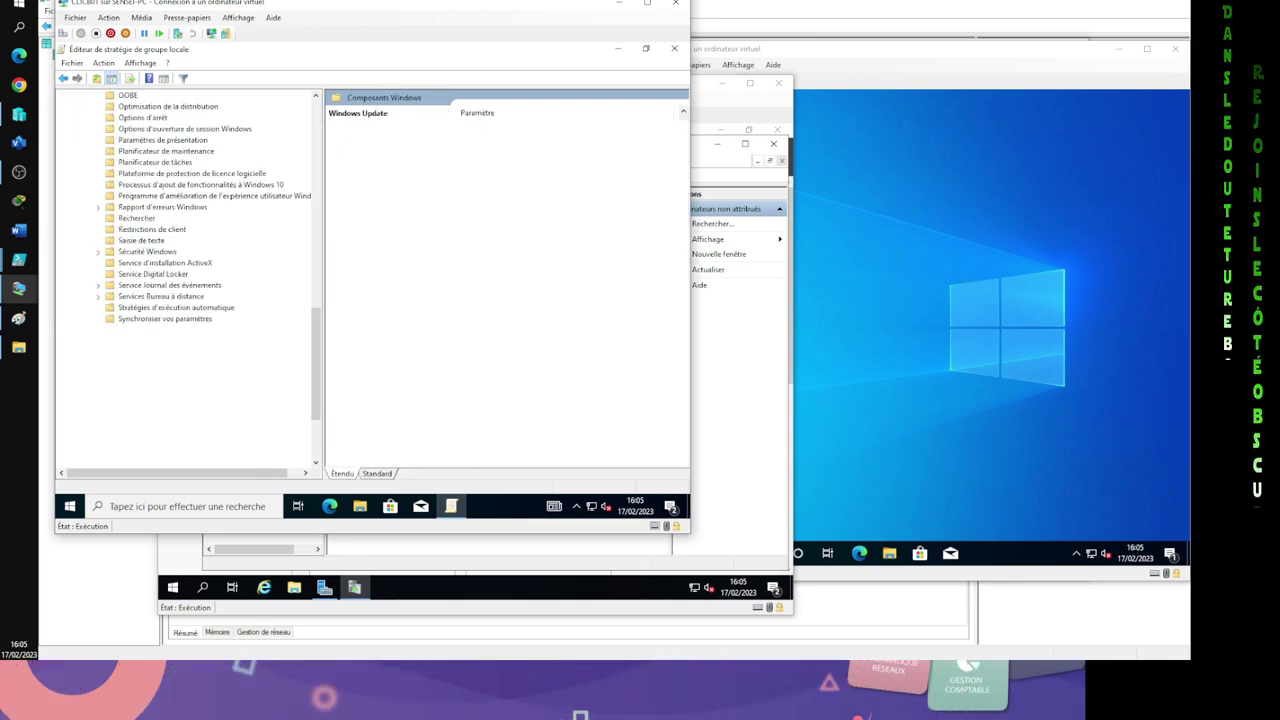
{"action": "left_click", "coordinate": [386, 475]}
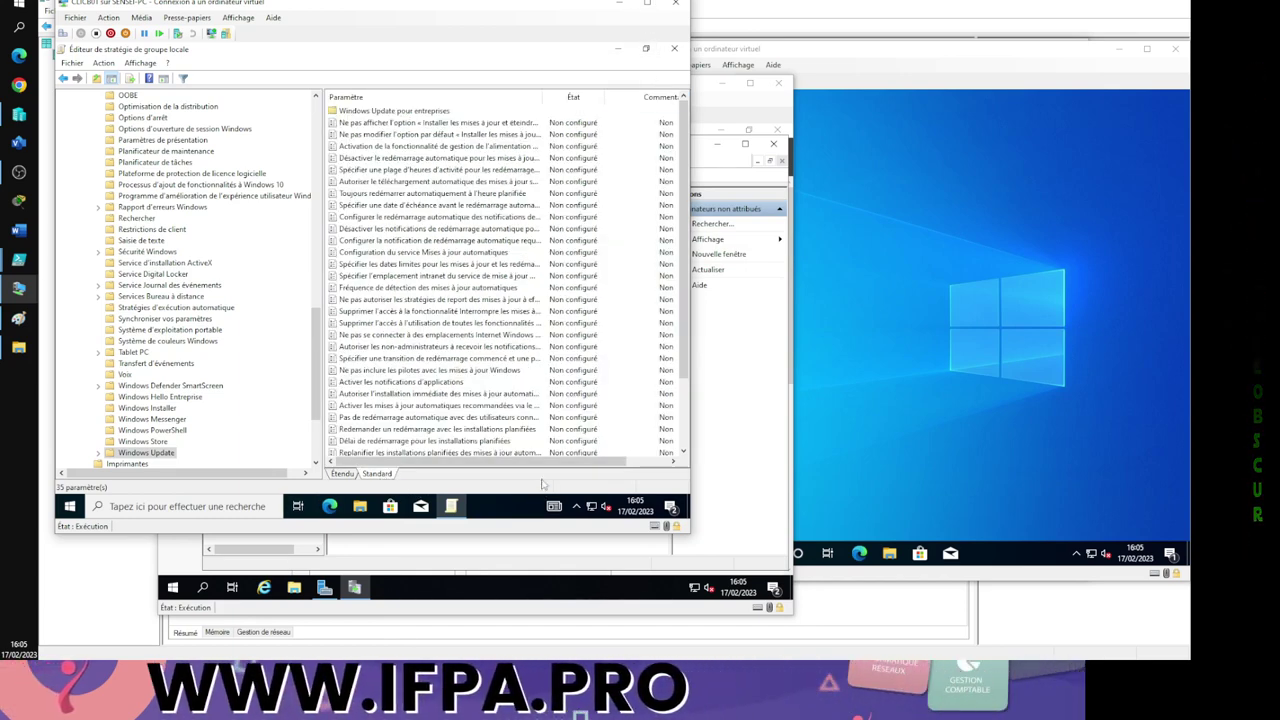
{"action": "left_click_drag", "start_coordinate": [546, 467], "coordinate": [581, 462]}
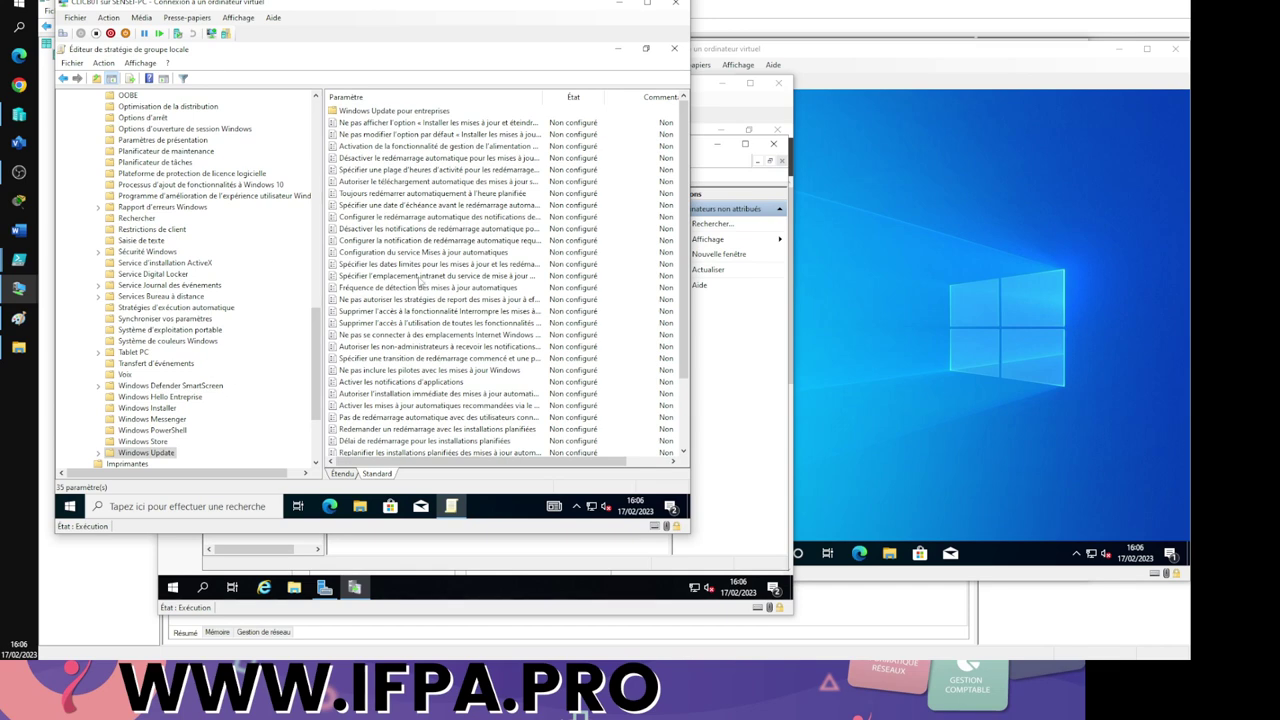
{"action": "left_click", "coordinate": [421, 279]}
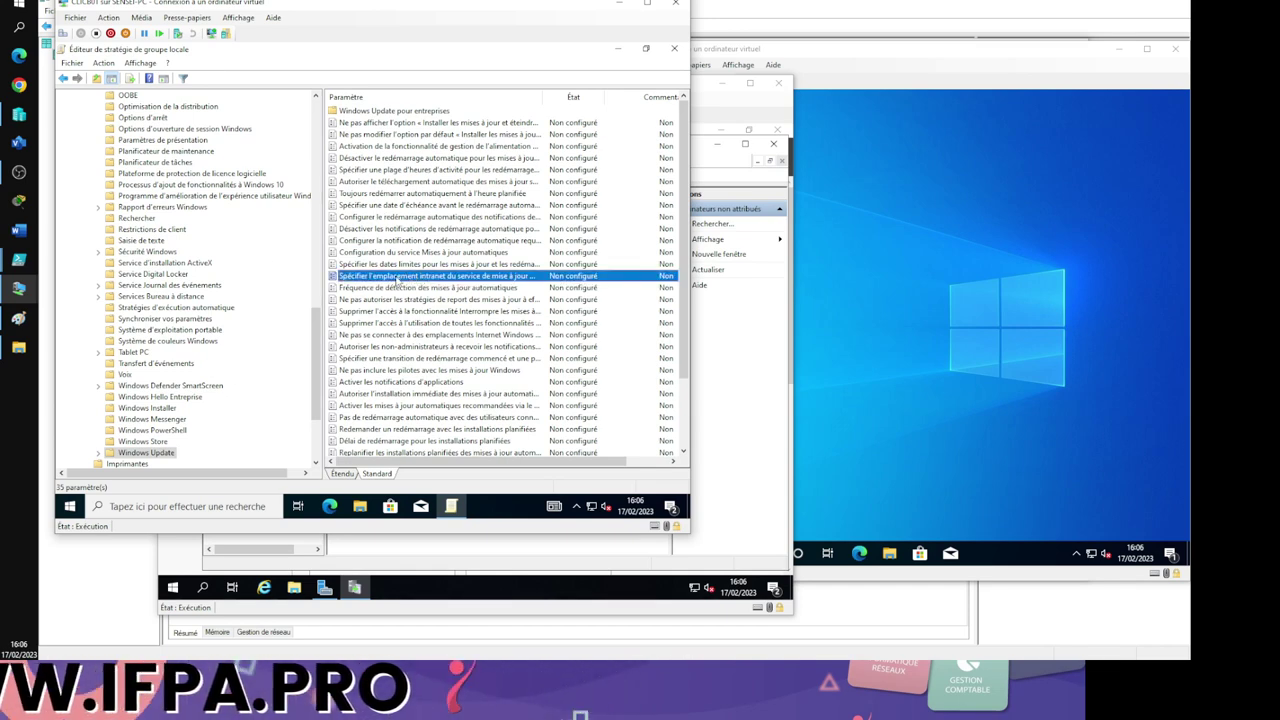
{"action": "double_click", "coordinate": [420, 279]}
{"action": "left_click", "coordinate": [135, 169]}
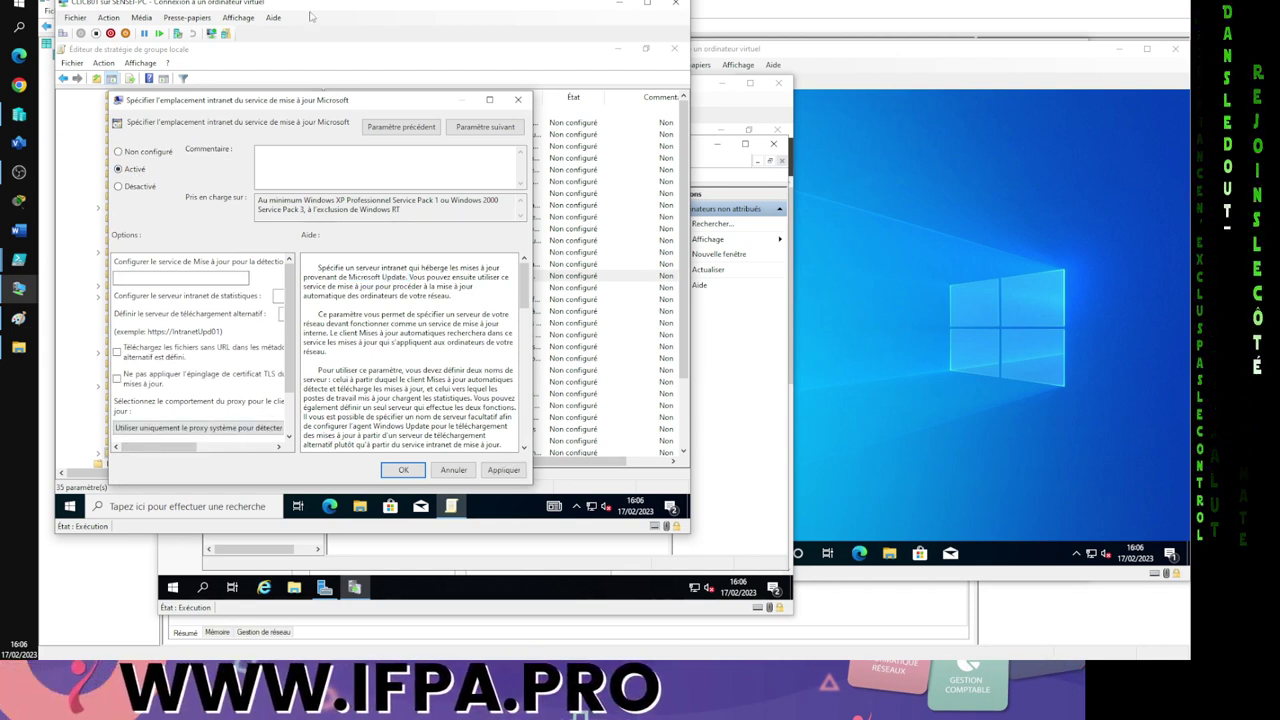
{"action": "left_click", "coordinate": [489, 99]}
{"action": "left_click", "coordinate": [128, 222]}
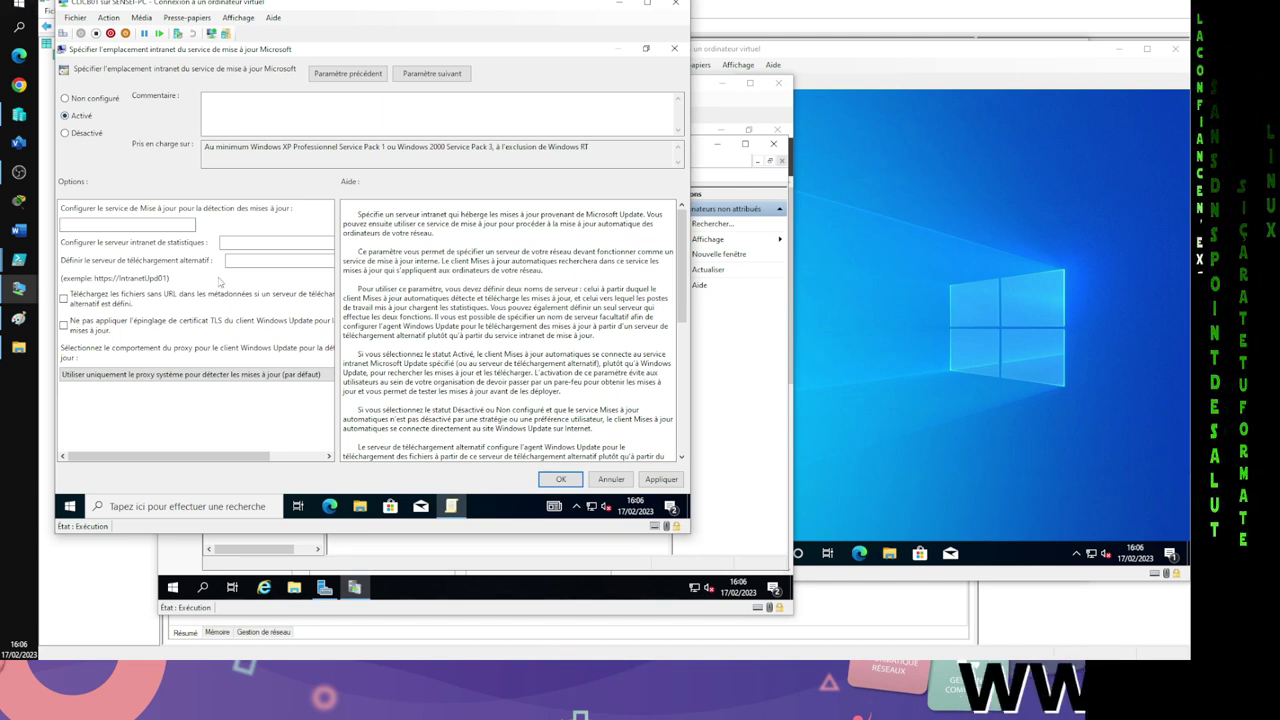
{"action": "left_click", "coordinate": [288, 383]}
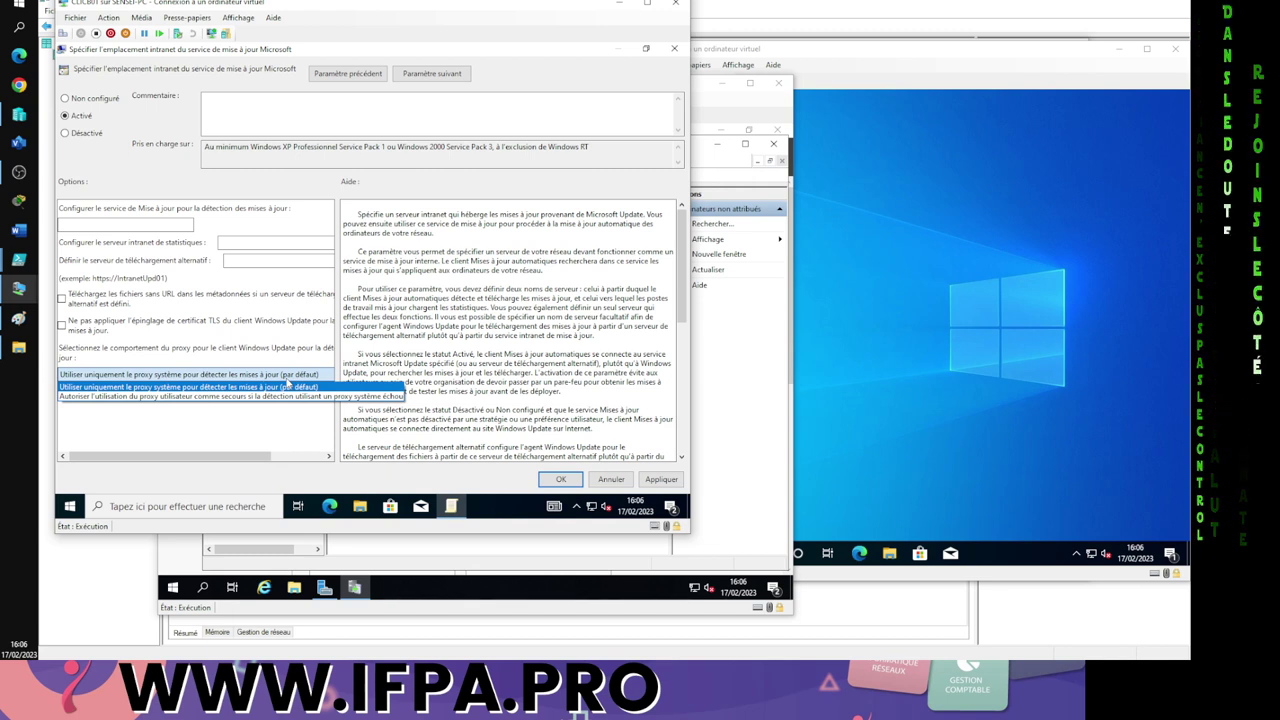
{"action": "left_click", "coordinate": [288, 386]}
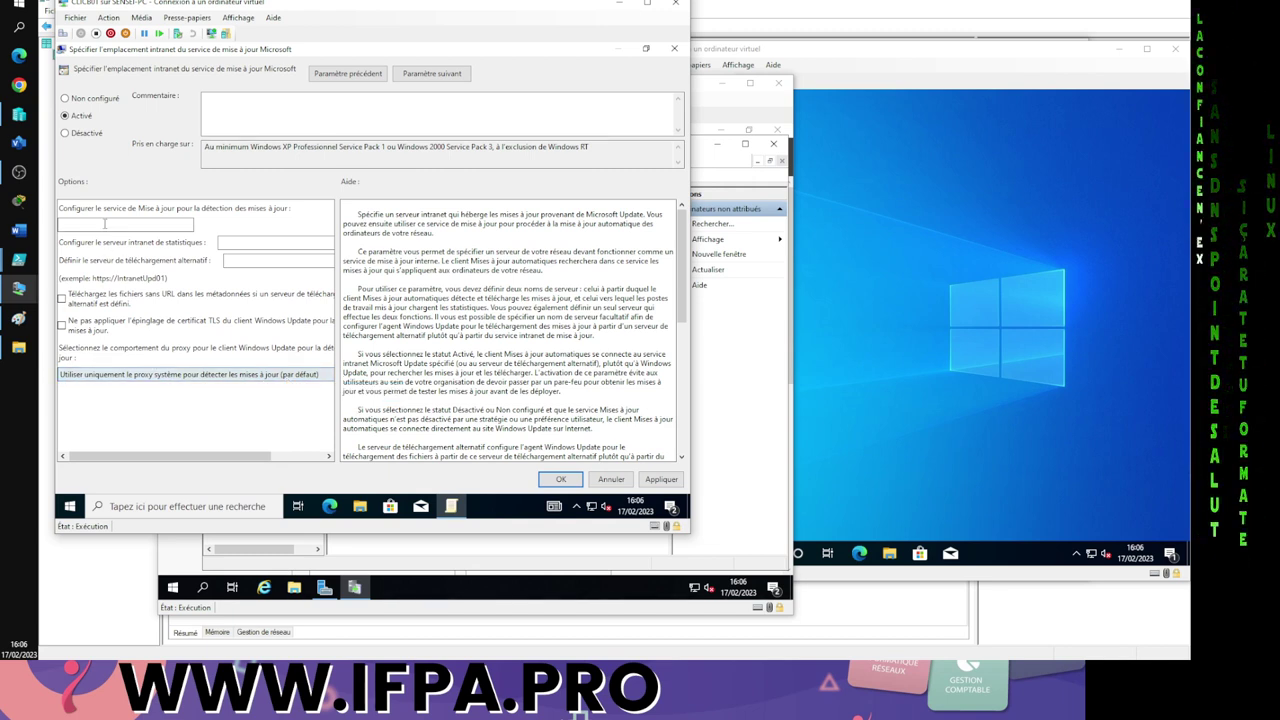
{"action": "type", "text": "http://"}
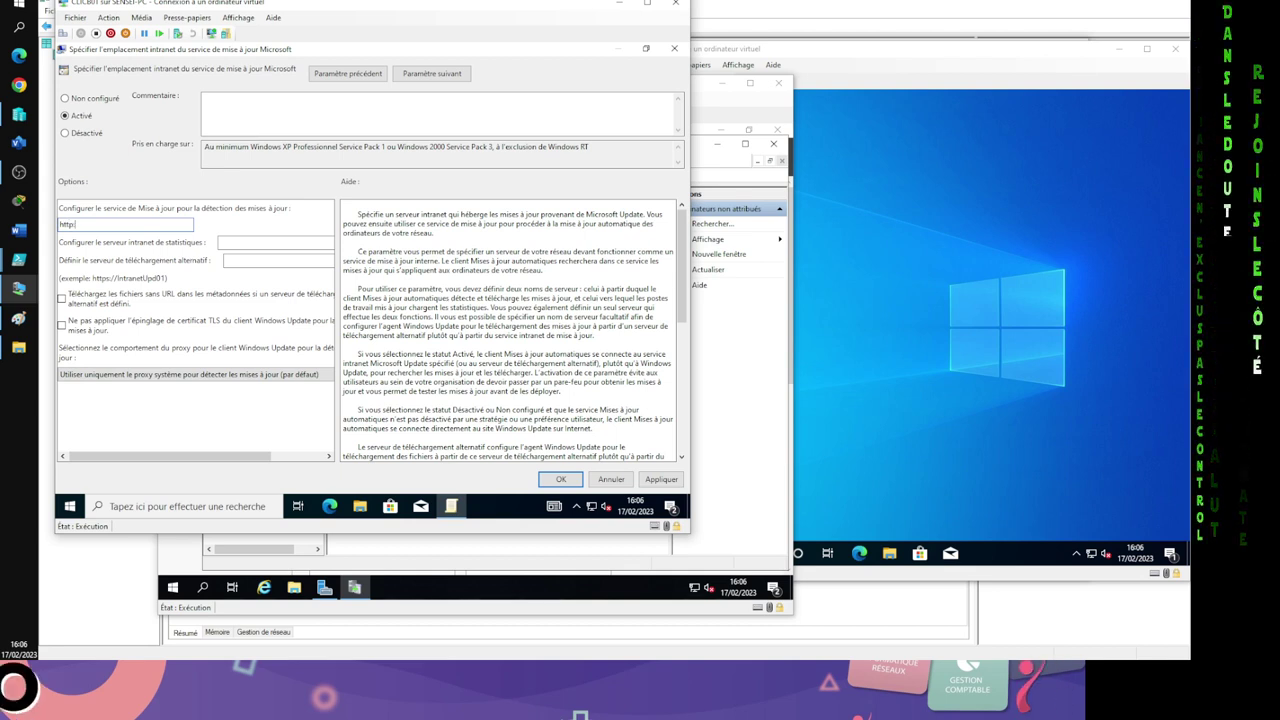
{"action": "type", "text": "srvcb"}
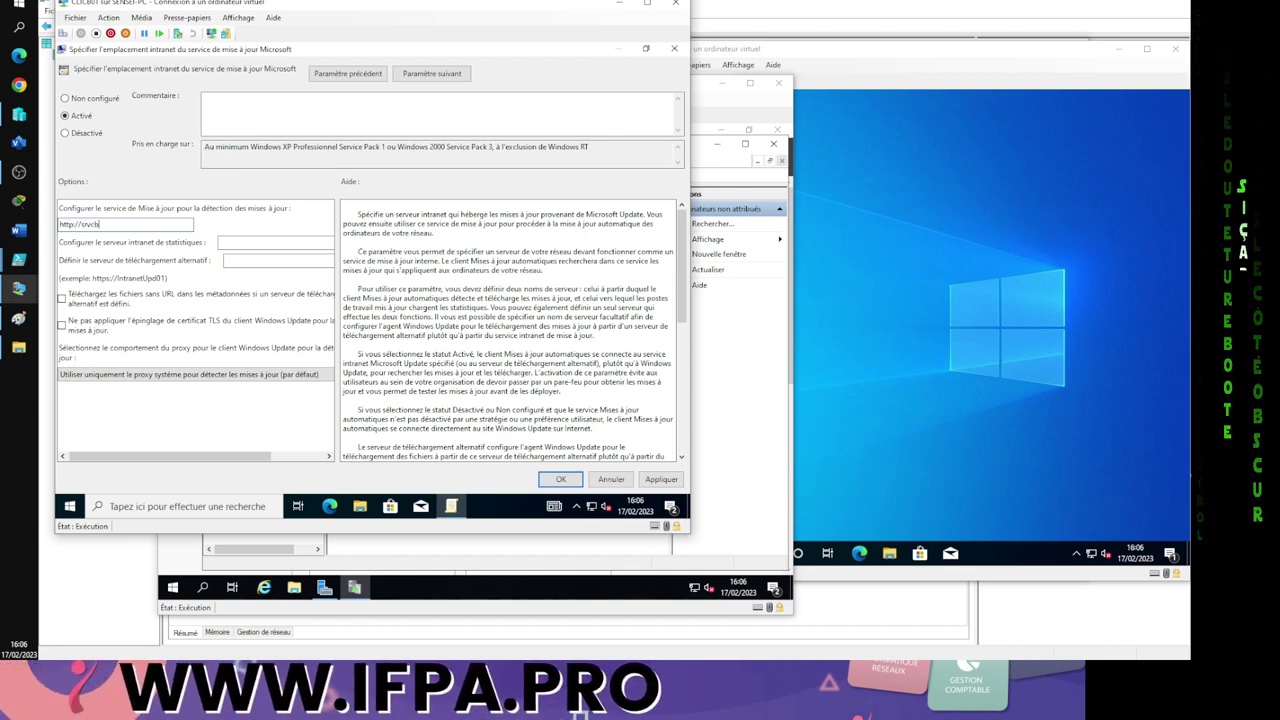
{"action": "type", "text": "02:"}
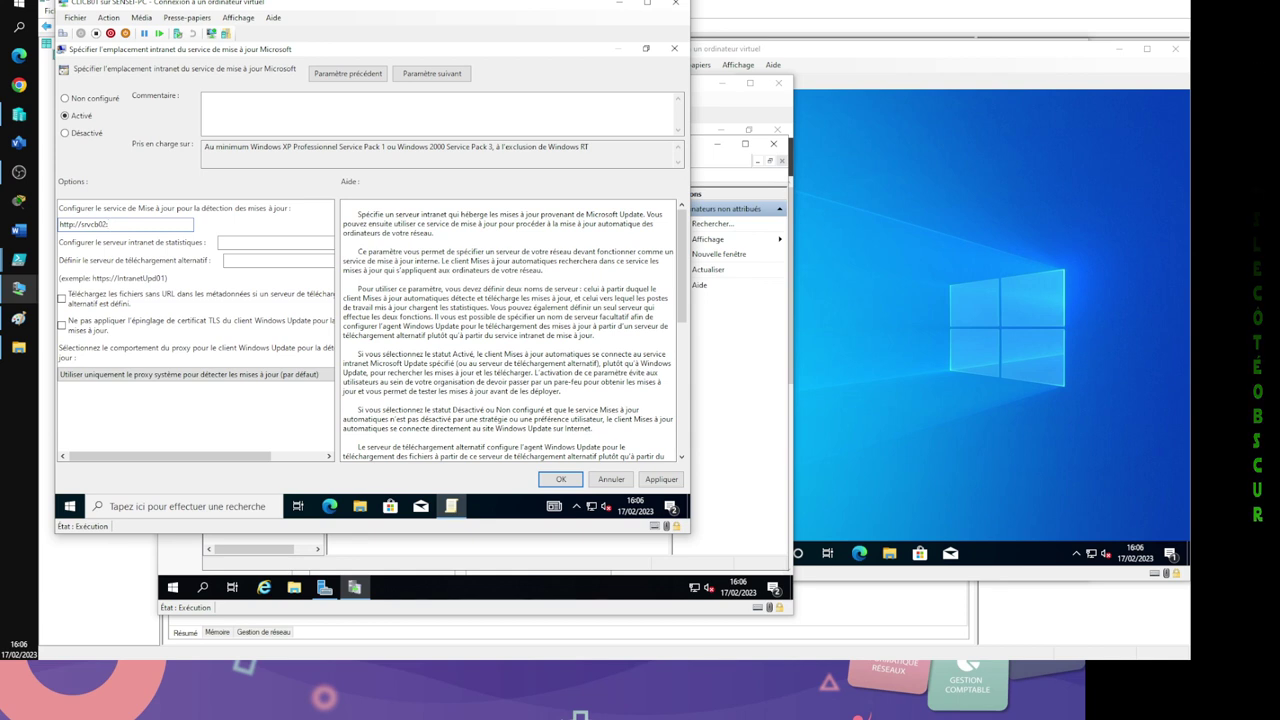
{"action": "type", "text": "8530"}
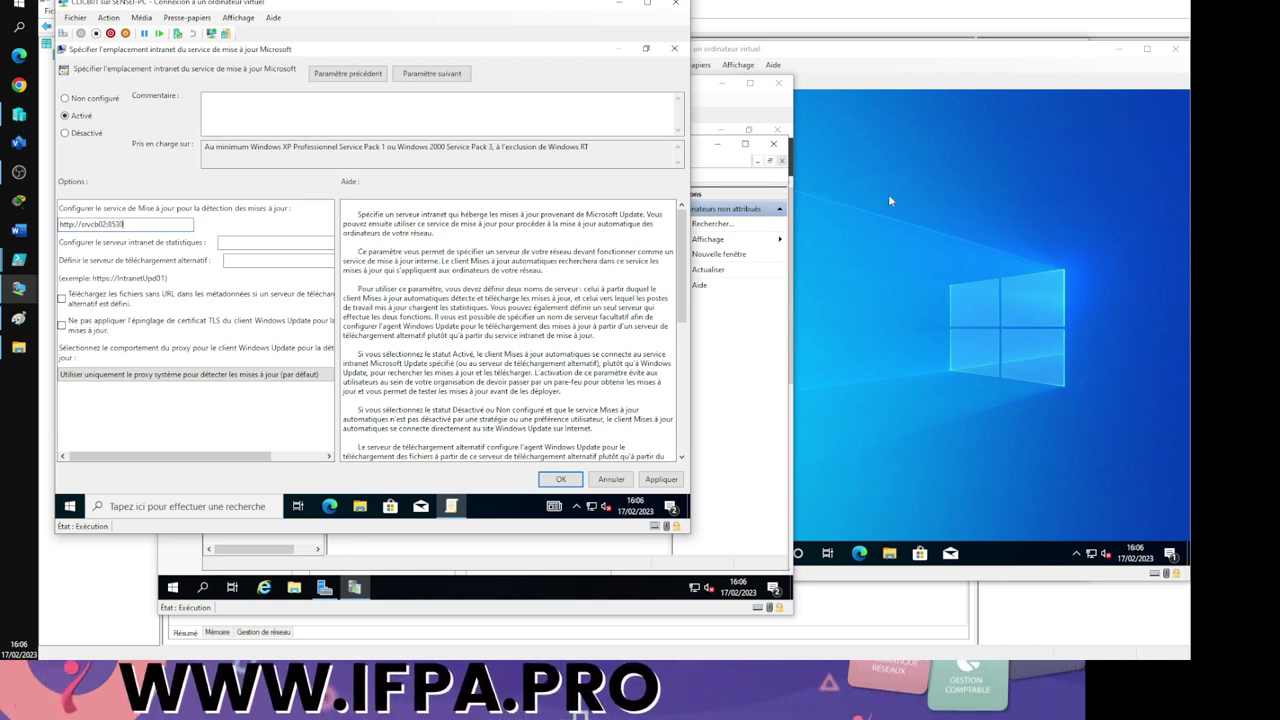
- Check port 8530 in the WSUS server's connection settings, then set the statistics server and save the policy
{"action": "left_click", "coordinate": [754, 415]}
{"action": "right_click", "coordinate": [255, 214]}
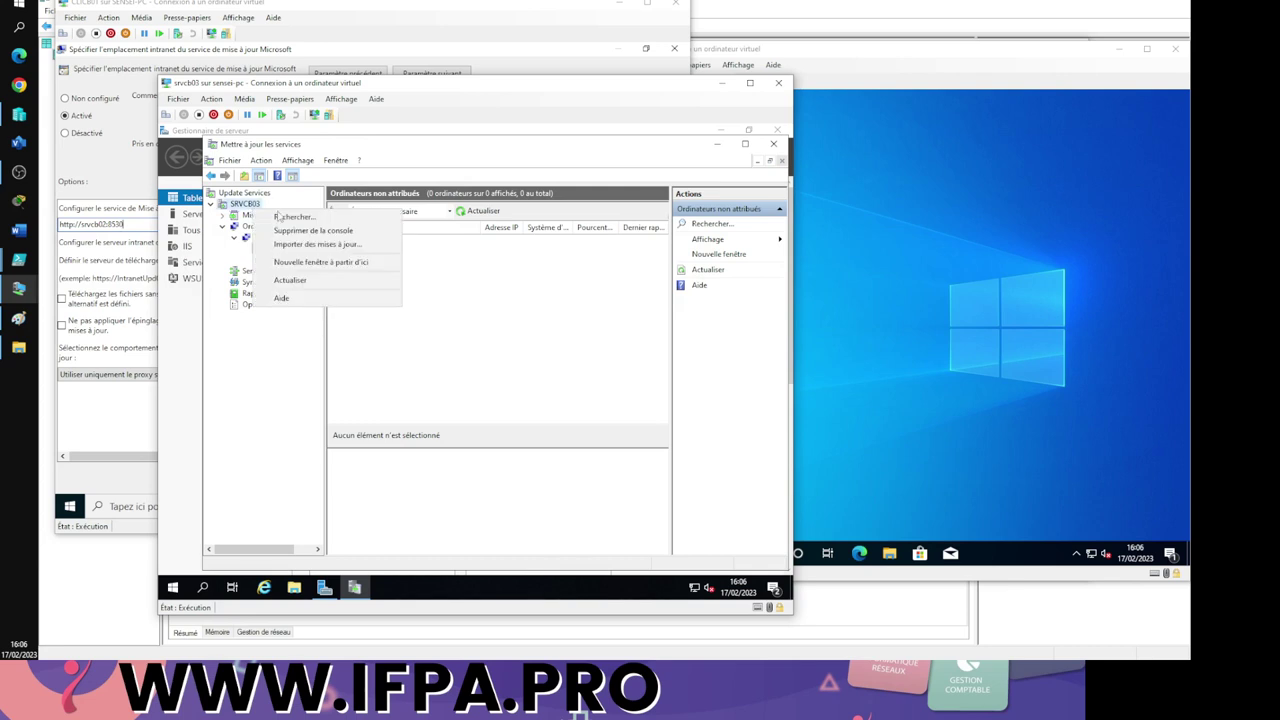
{"action": "right_click", "coordinate": [234, 200]}
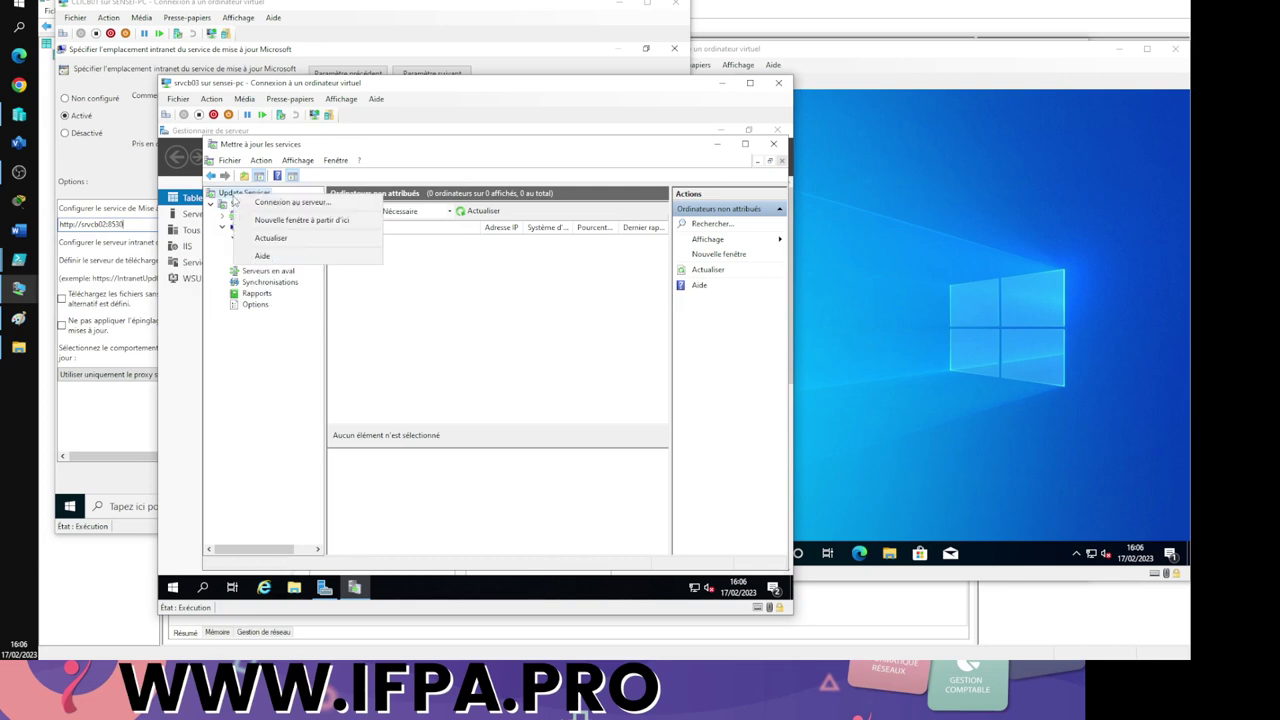
{"action": "left_click", "coordinate": [285, 203]}
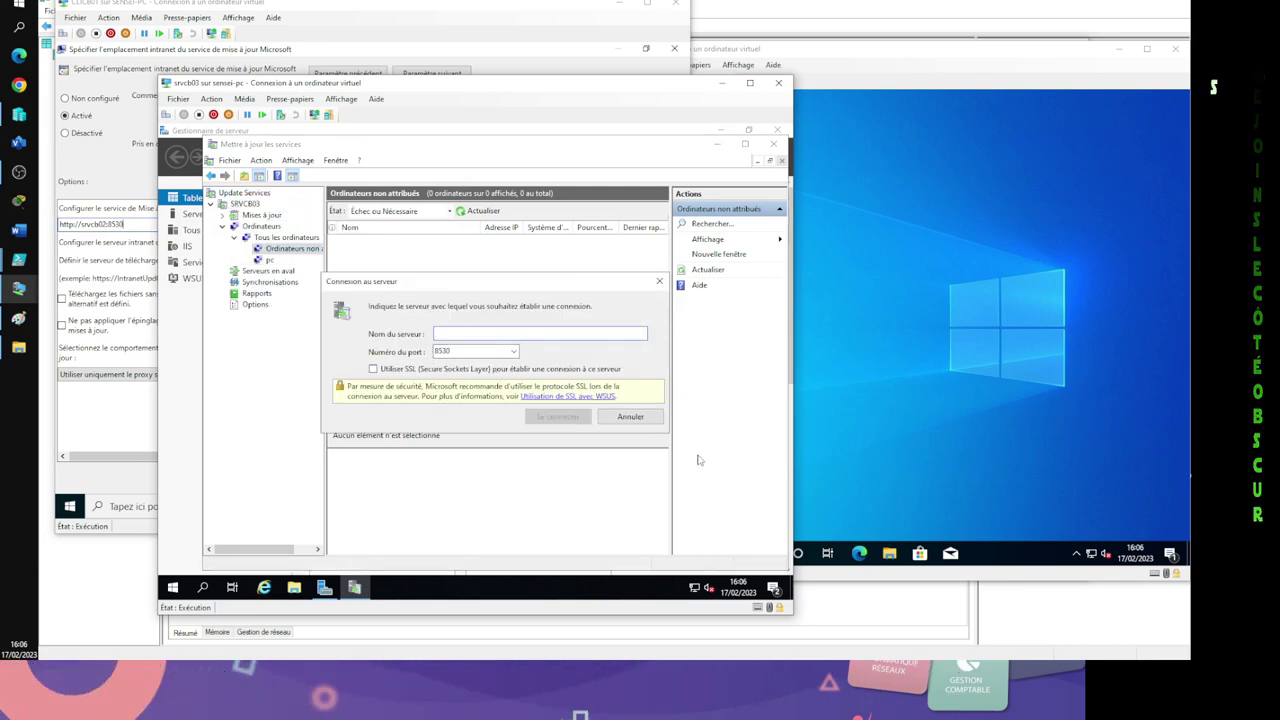
{"action": "left_click", "coordinate": [640, 421]}
{"action": "left_click", "coordinate": [130, 242]}
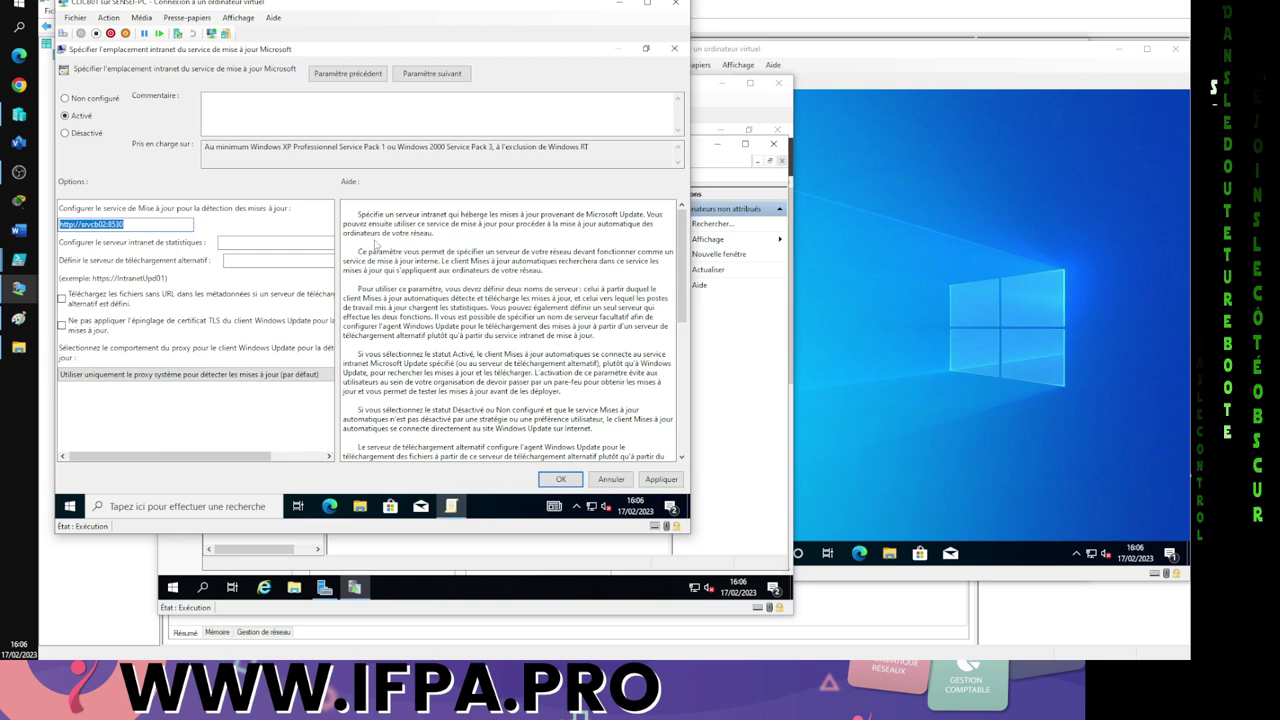
{"action": "left_click", "coordinate": [237, 244]}
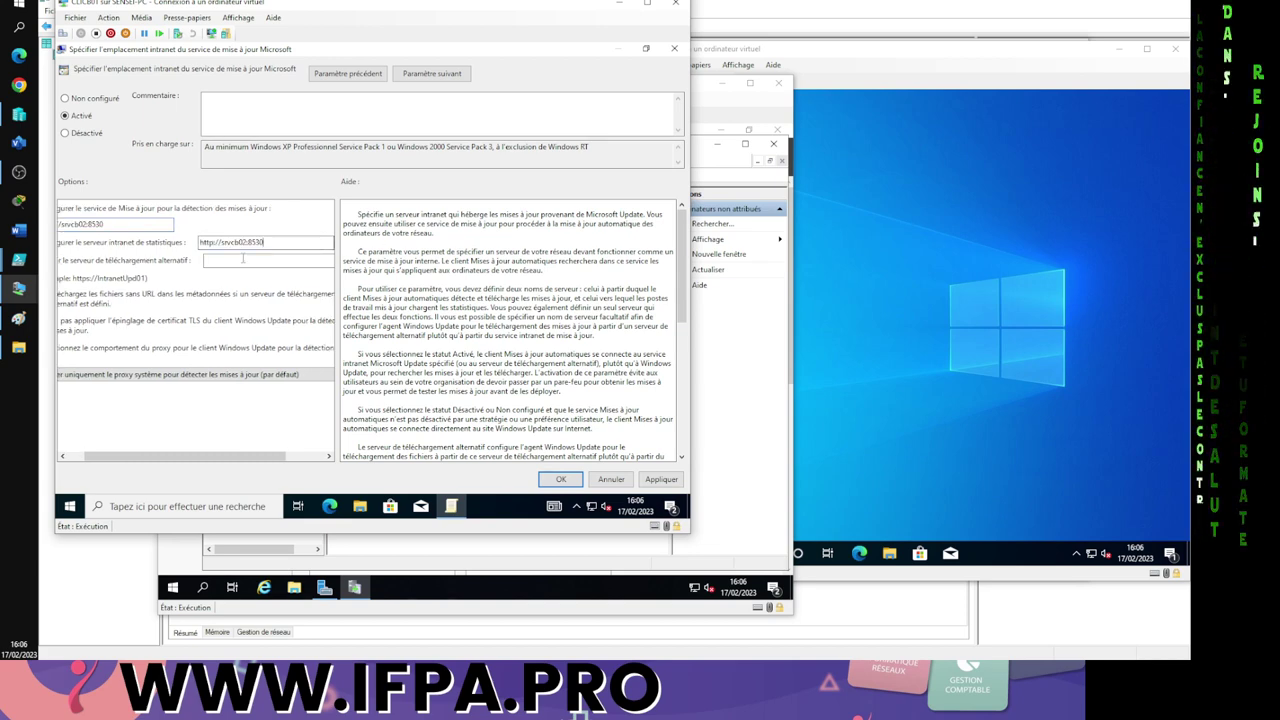
{"action": "left_click", "coordinate": [561, 479]}
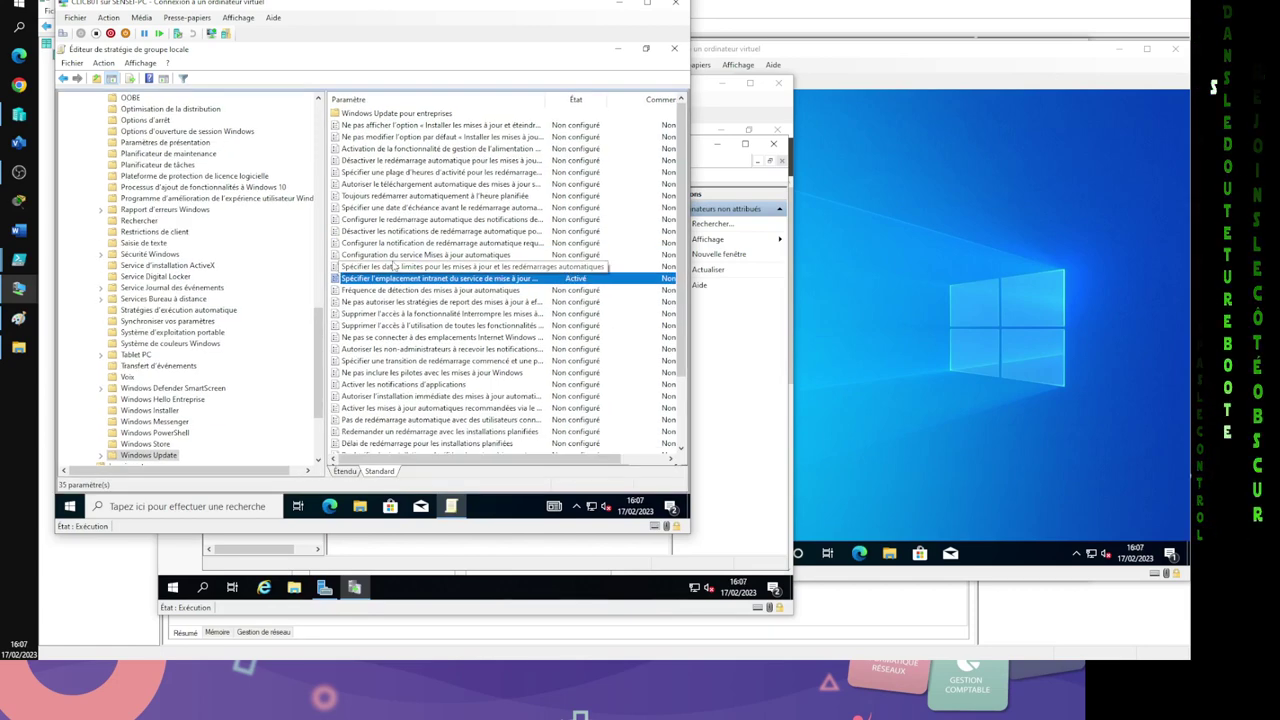
- Set 'Configuration du service Mises à jour automatiques' to Activé, option 3, daily at 17:00, and close the editor
{"action": "double_click", "coordinate": [392, 256]}
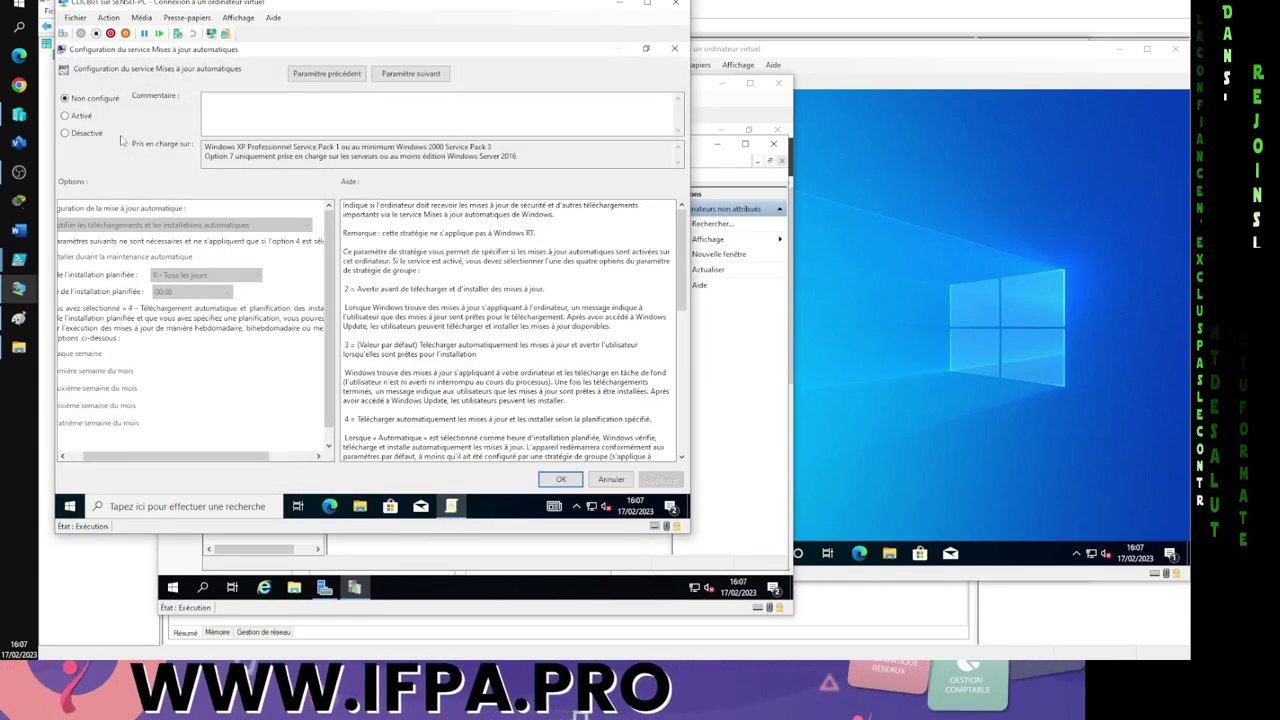
{"action": "left_click", "coordinate": [80, 117]}
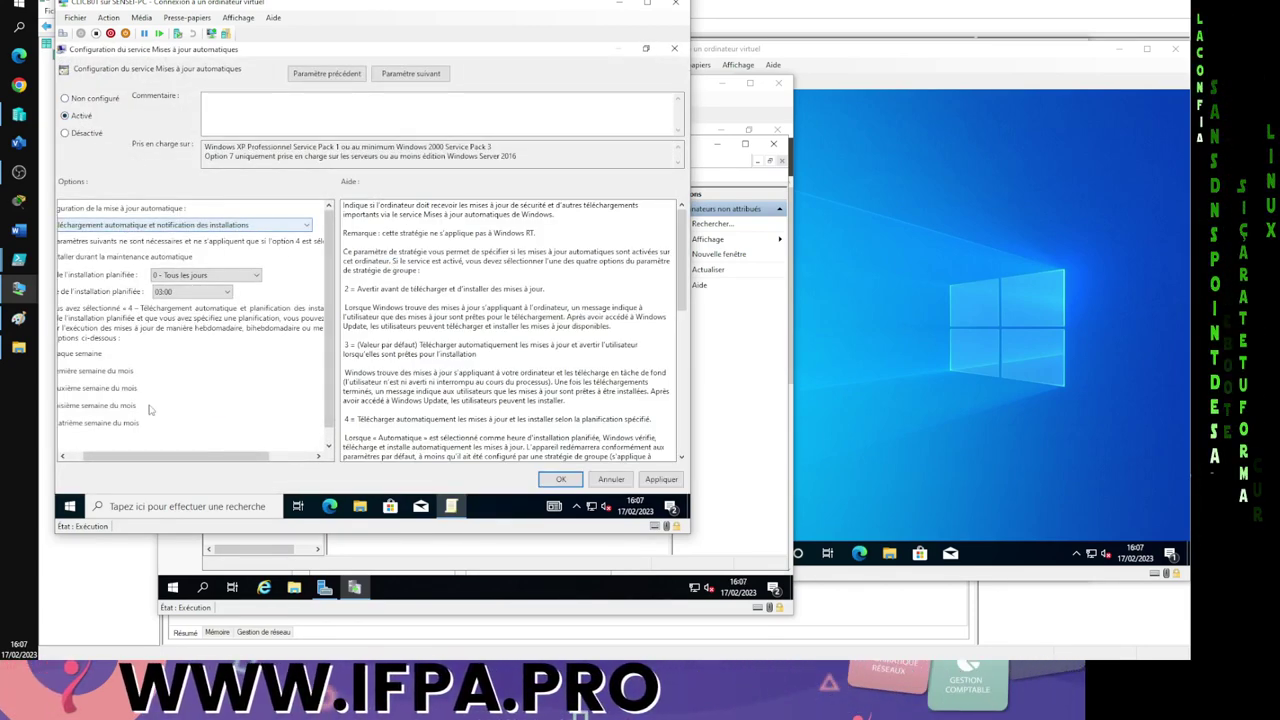
{"action": "left_click_drag", "start_coordinate": [180, 457], "coordinate": [130, 437]}
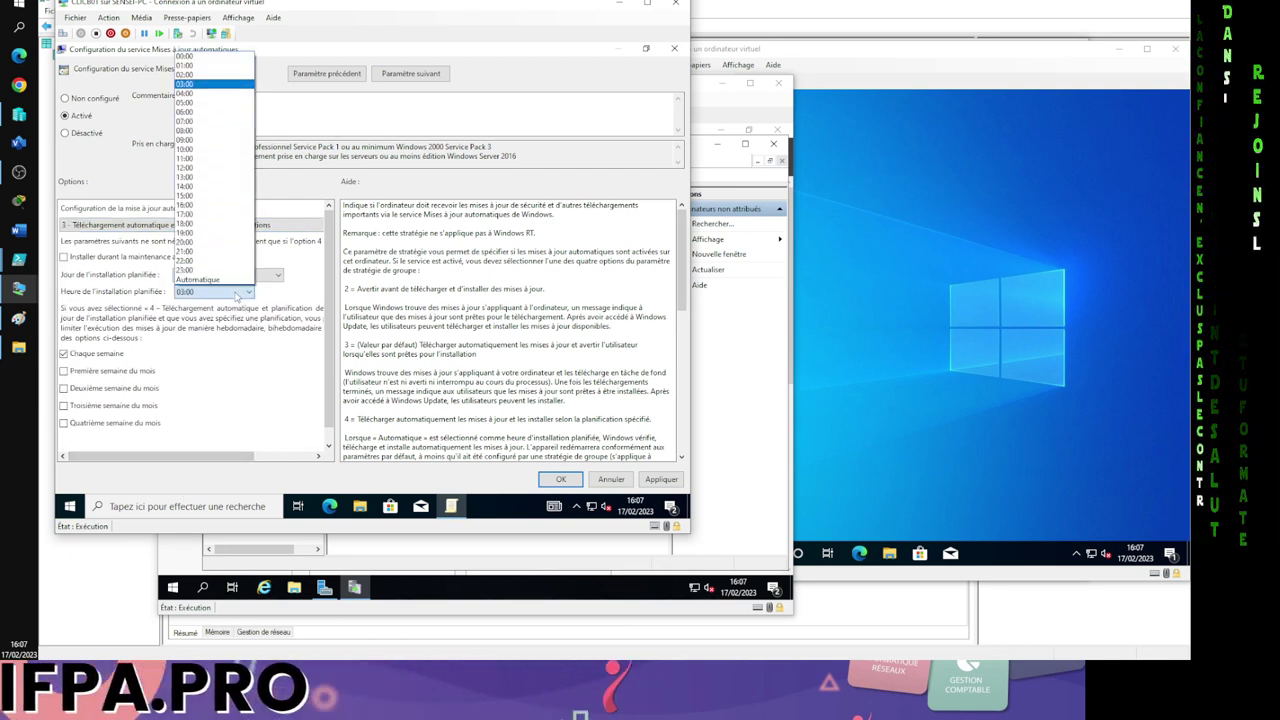
{"action": "left_click", "coordinate": [198, 214]}
{"action": "left_click", "coordinate": [559, 481]}
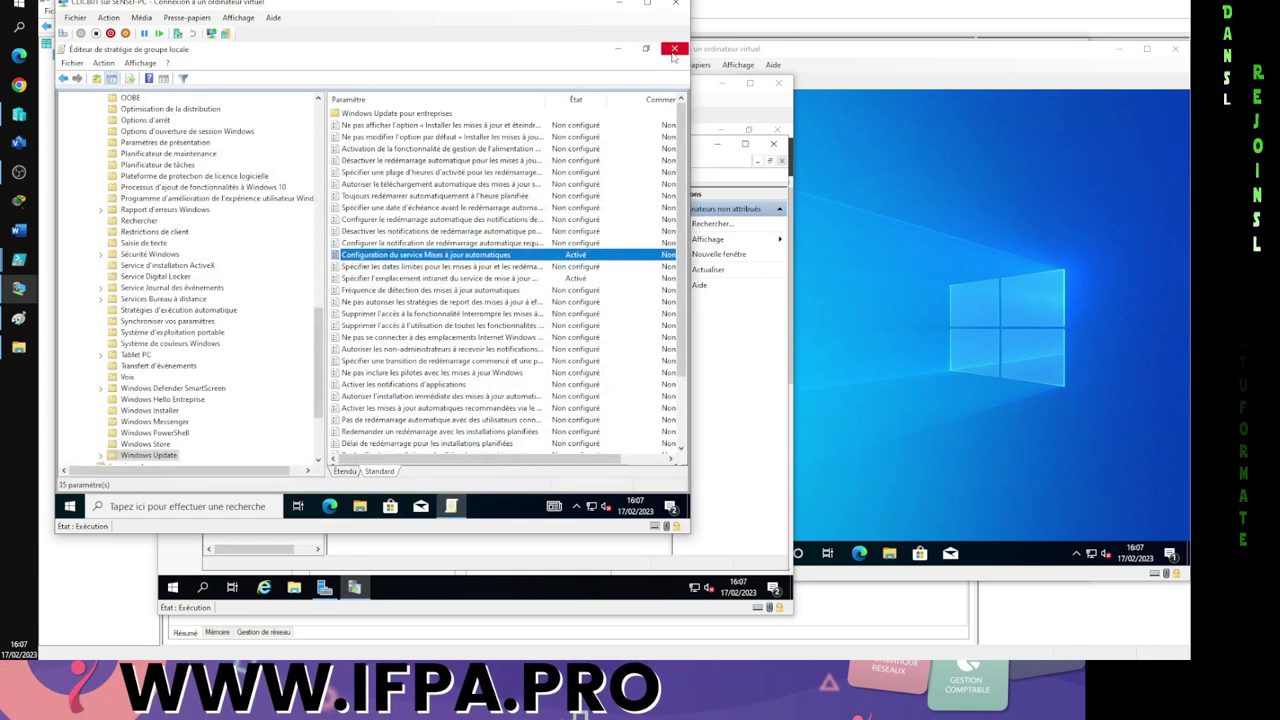
{"action": "left_click", "coordinate": [674, 50]}
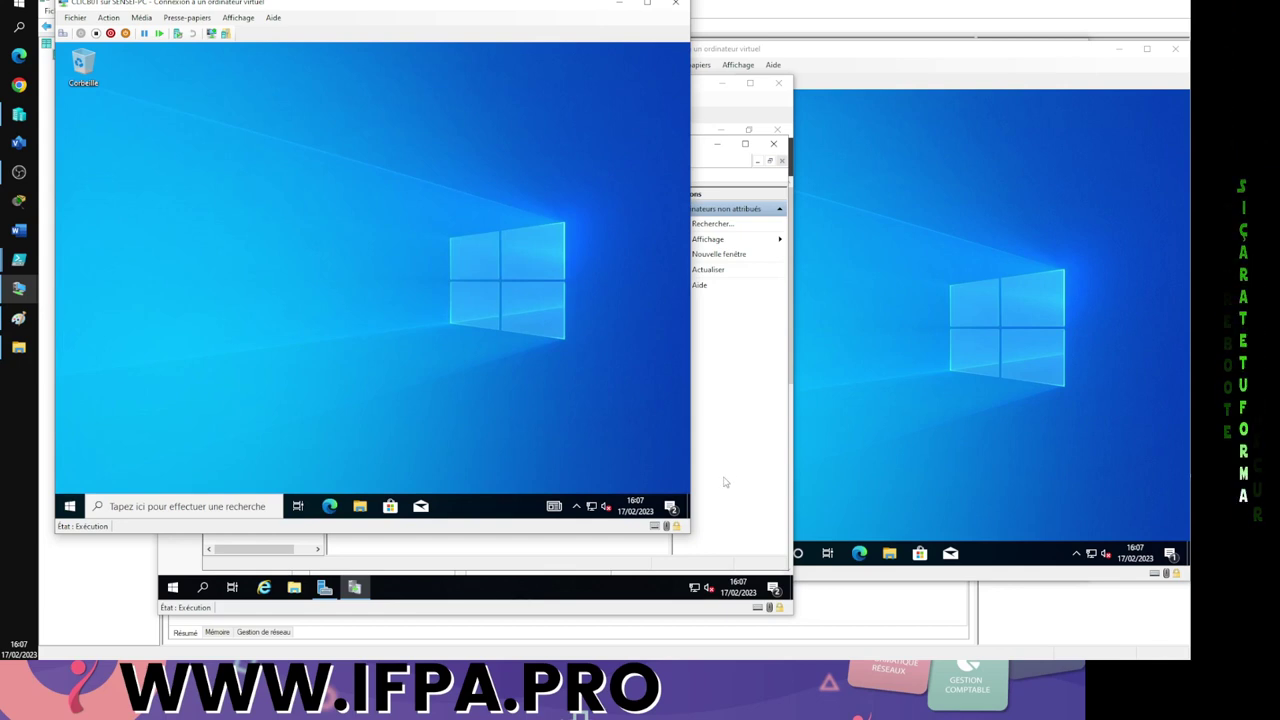
- Restart the CLICB01 client from its Start menu's shutdown options
{"action": "left_click", "coordinate": [729, 484]}
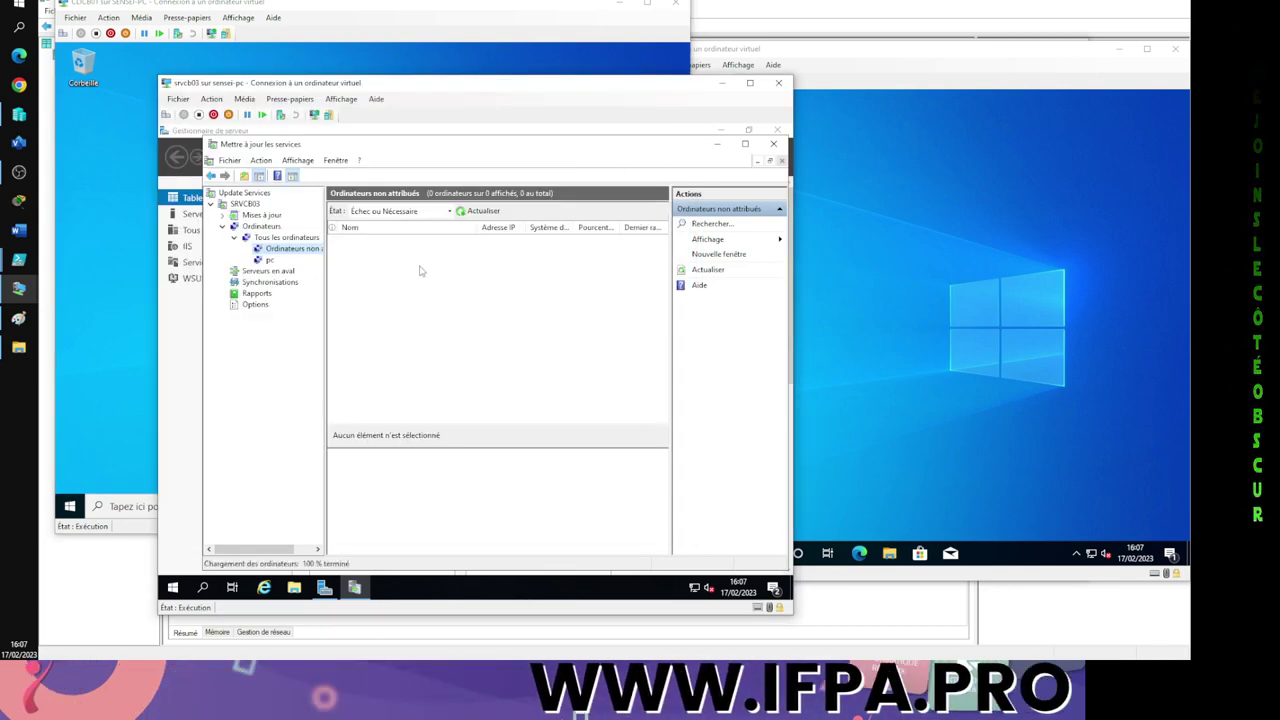
{"action": "left_click", "coordinate": [103, 334]}
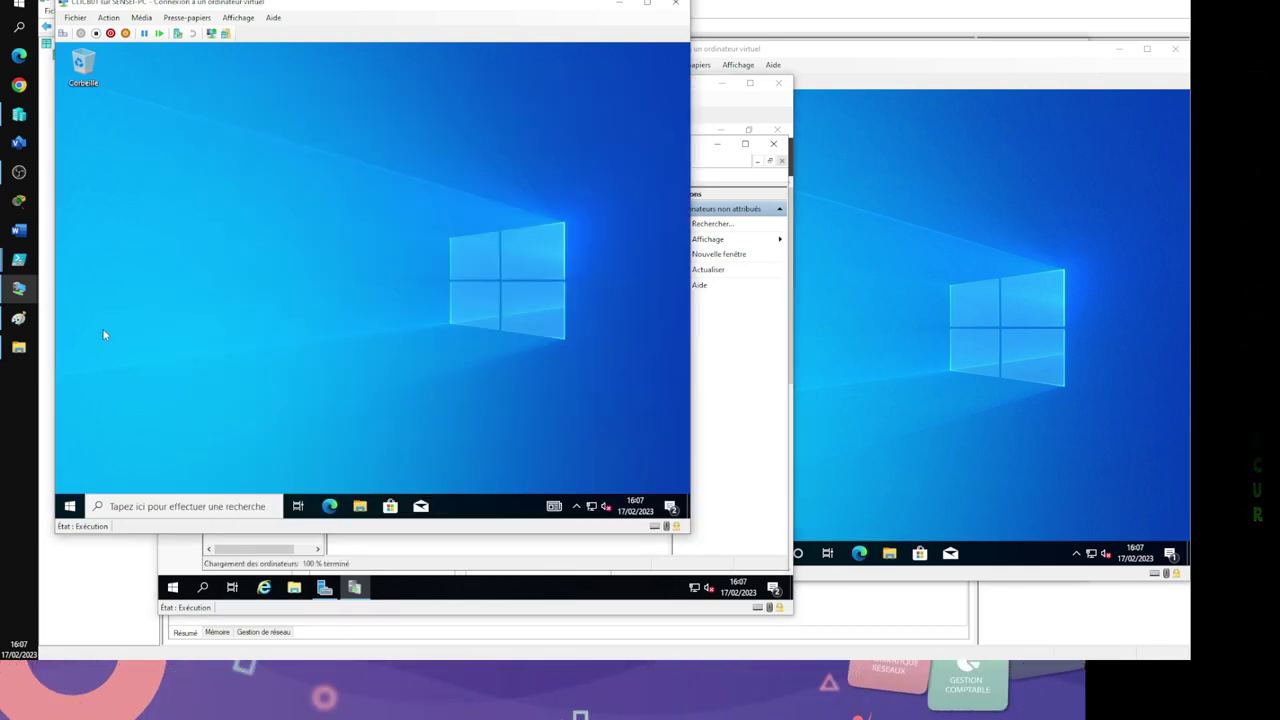
{"action": "right_click", "coordinate": [68, 510]}
{"action": "mouse_move", "coordinate": [110, 463]}
{"action": "left_click", "coordinate": [276, 466]}
- Move the srvcb03 window aside and bring up the Run dialog on CLICB02
{"action": "left_click", "coordinate": [698, 366]}
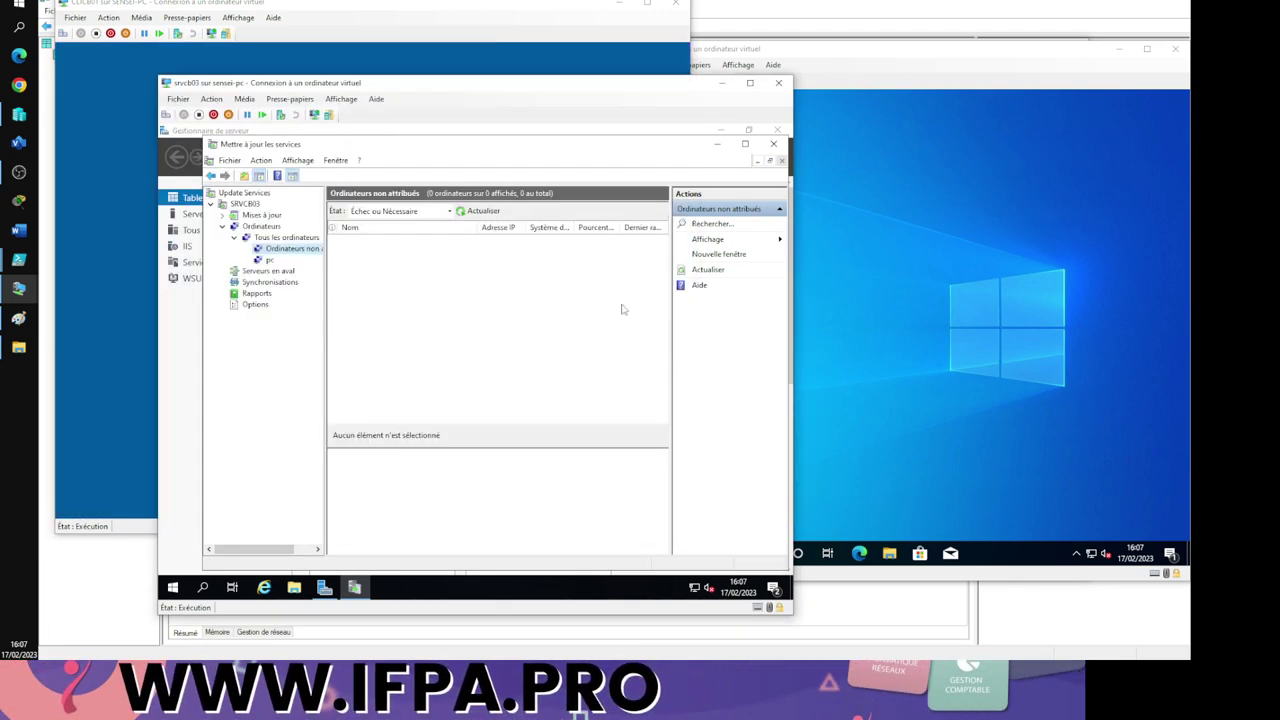
{"action": "left_click_drag", "start_coordinate": [507, 87], "coordinate": [806, 60]}
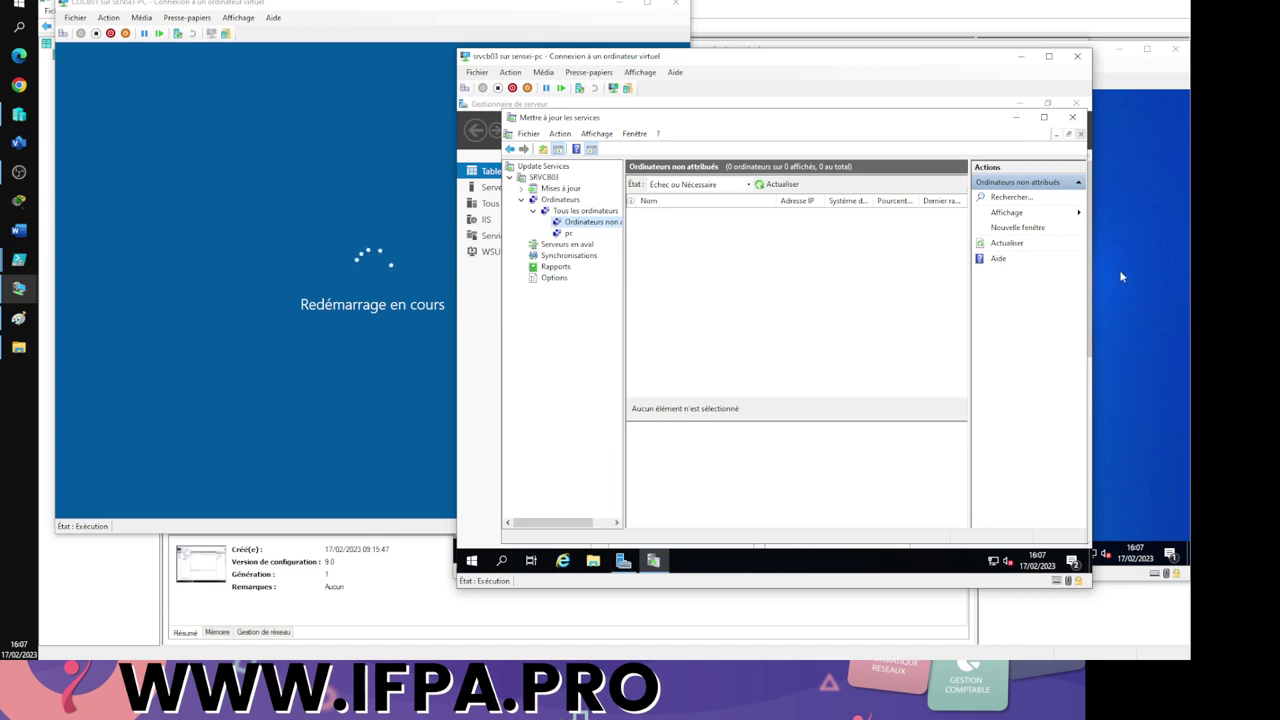
{"action": "left_click", "coordinate": [1120, 277]}
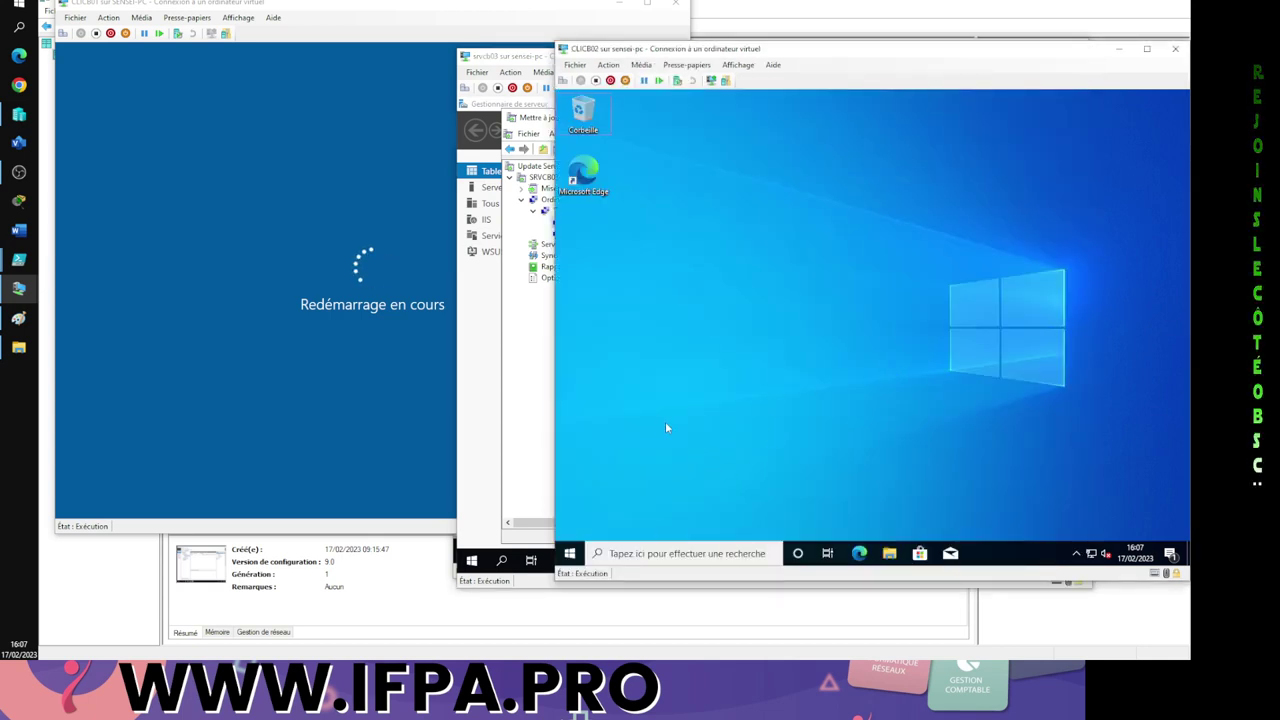
{"action": "key", "text": "super+r"}
- Launch gpedit.msc on CLICB02 and open Modèles d'administration > Composants Windows > Windows Update
{"action": "type", "text": "gpedit.msc"}
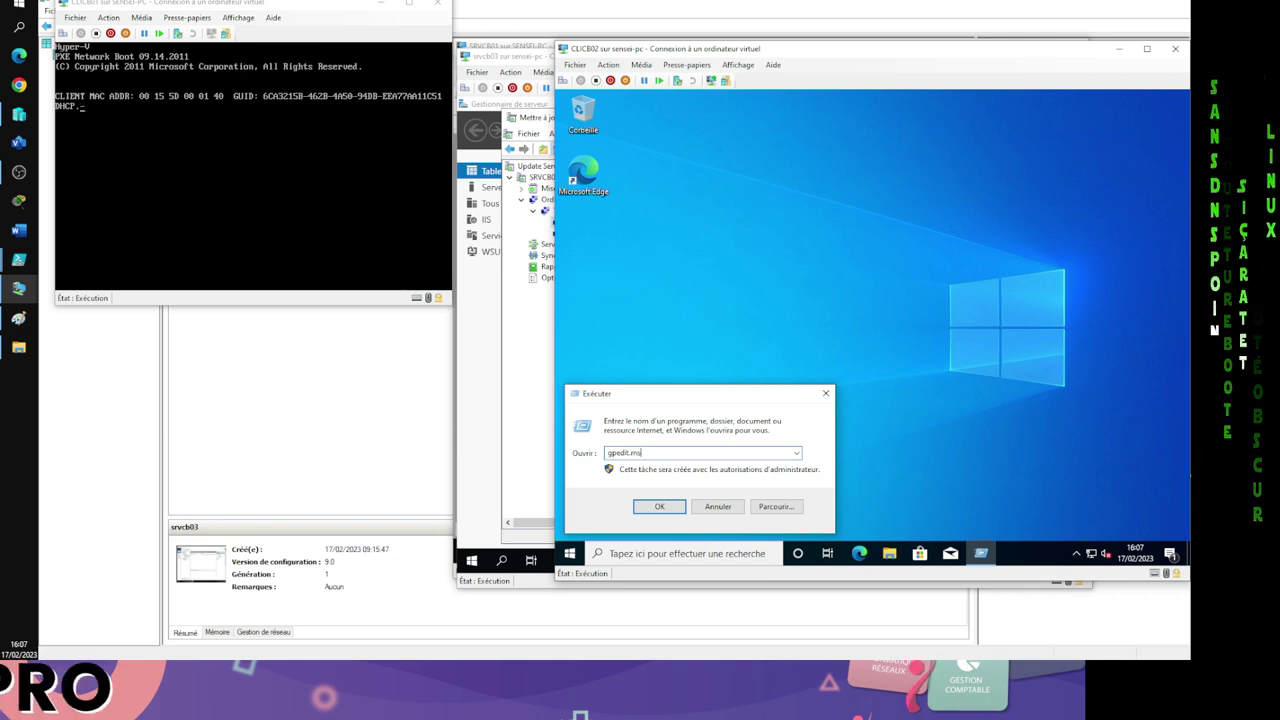
{"action": "key", "text": "Return"}
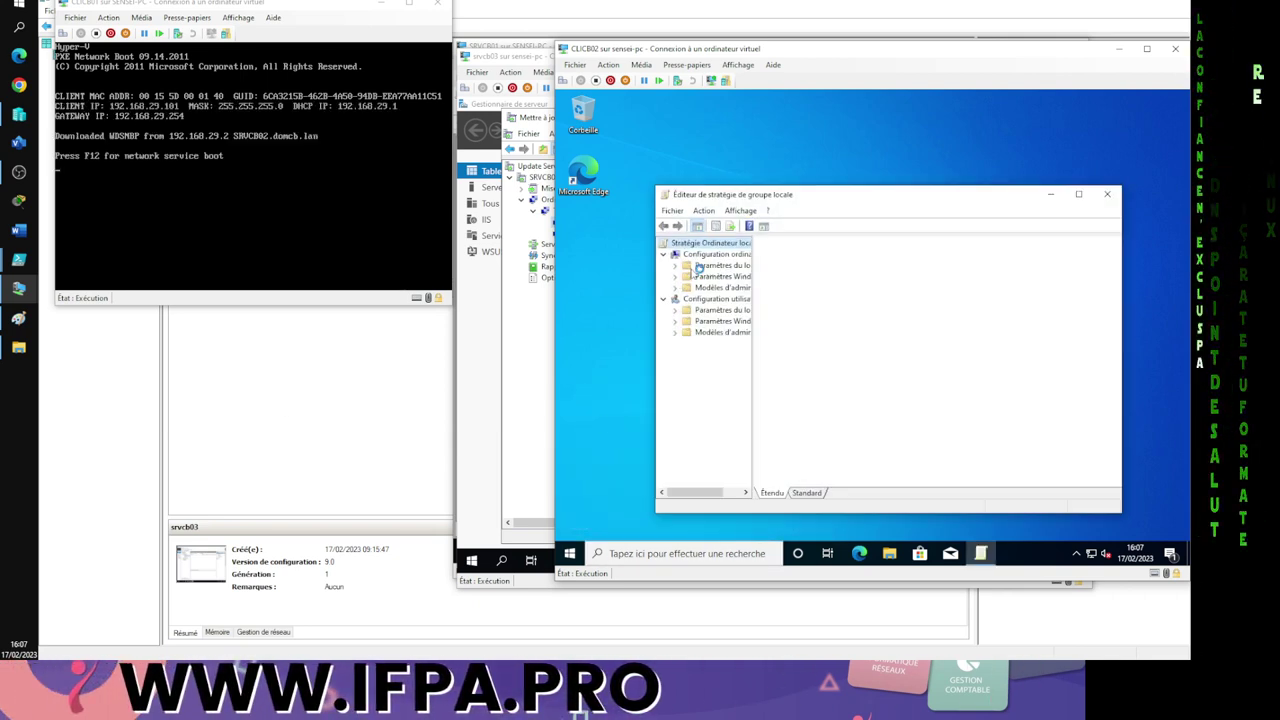
{"action": "double_click", "coordinate": [714, 288]}
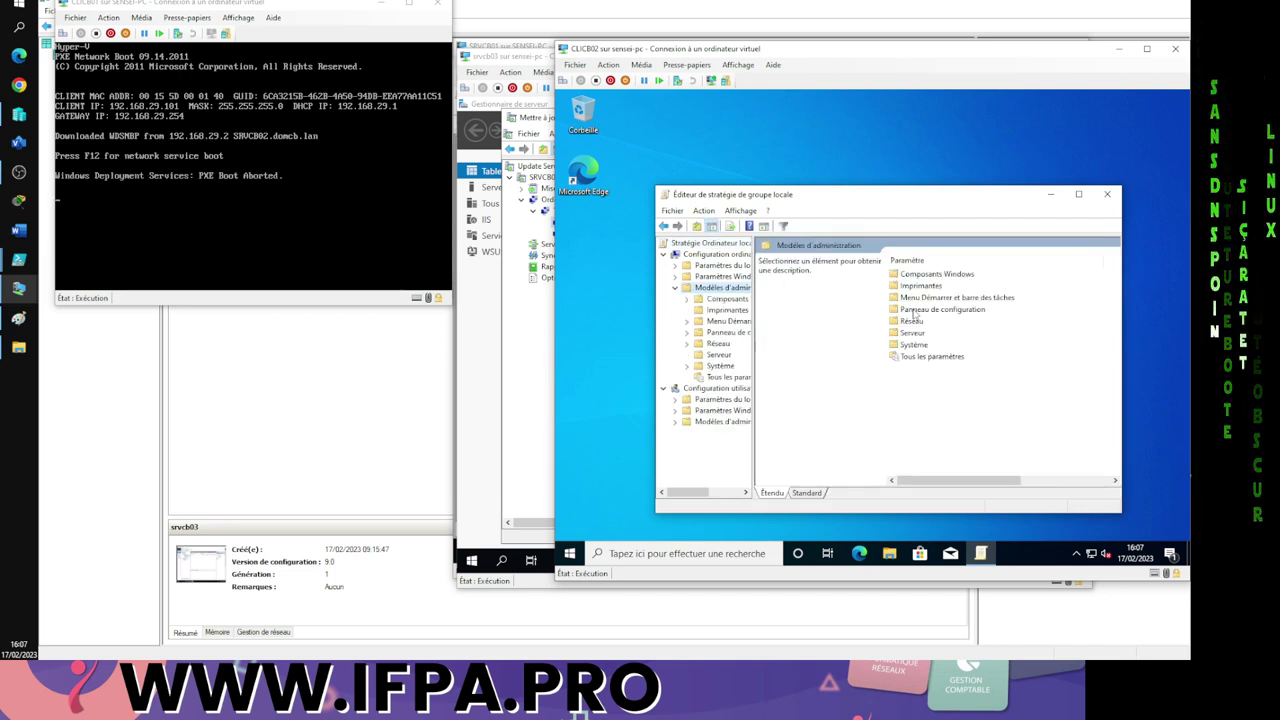
{"action": "double_click", "coordinate": [936, 274]}
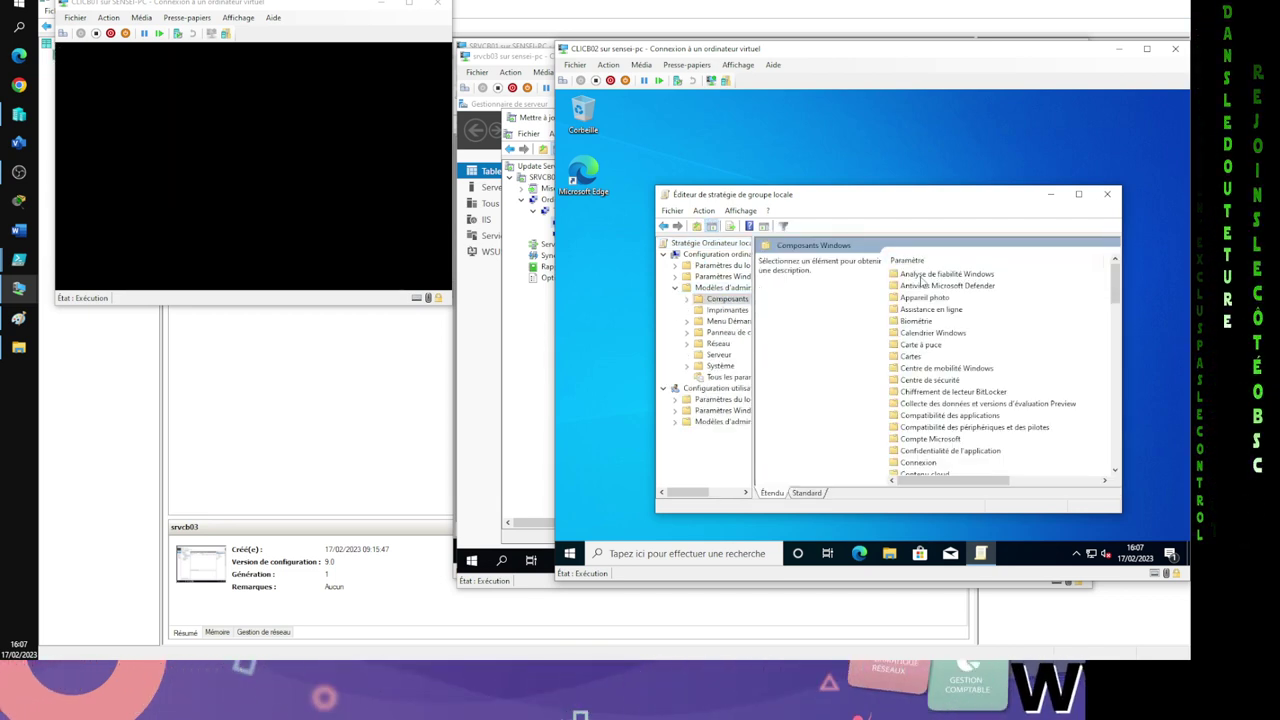
{"action": "left_click", "coordinate": [912, 322]}
{"action": "type", "text": "sys"}
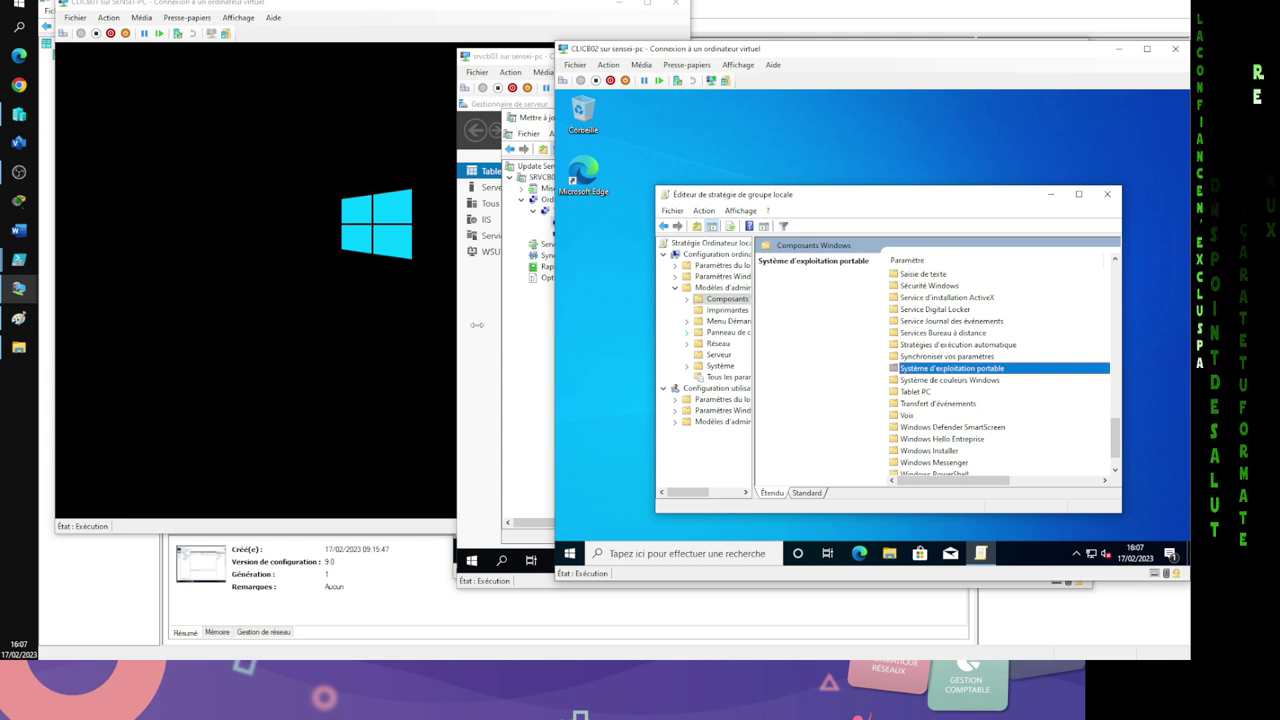
{"action": "type", "text": "windows u"}
{"action": "key", "text": "Return"}
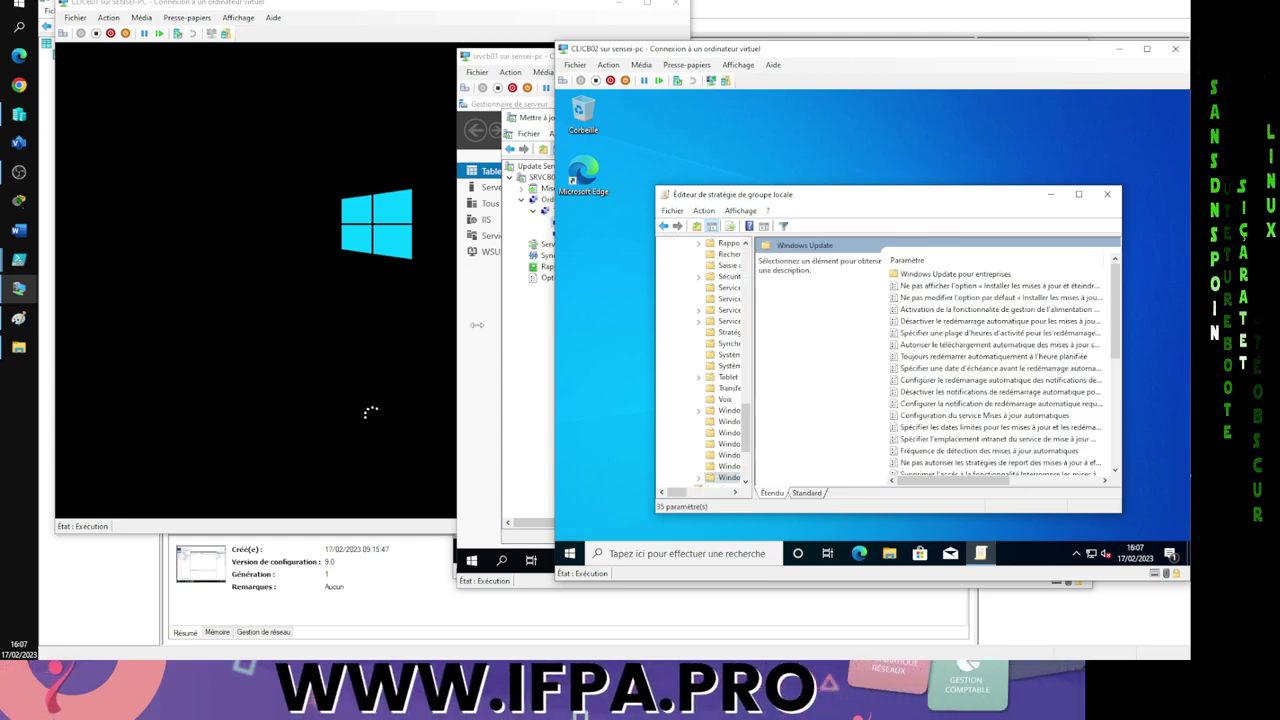
- Open the 'Spécifier l'emplacement intranet du service de mise à jour Microsoft' policy from the settings list
{"action": "key", "text": "Tab"}
{"action": "key", "text": "Down"}
{"action": "key", "text": "Down"}
{"action": "key", "text": "Down"}
{"action": "key", "text": "Down"}
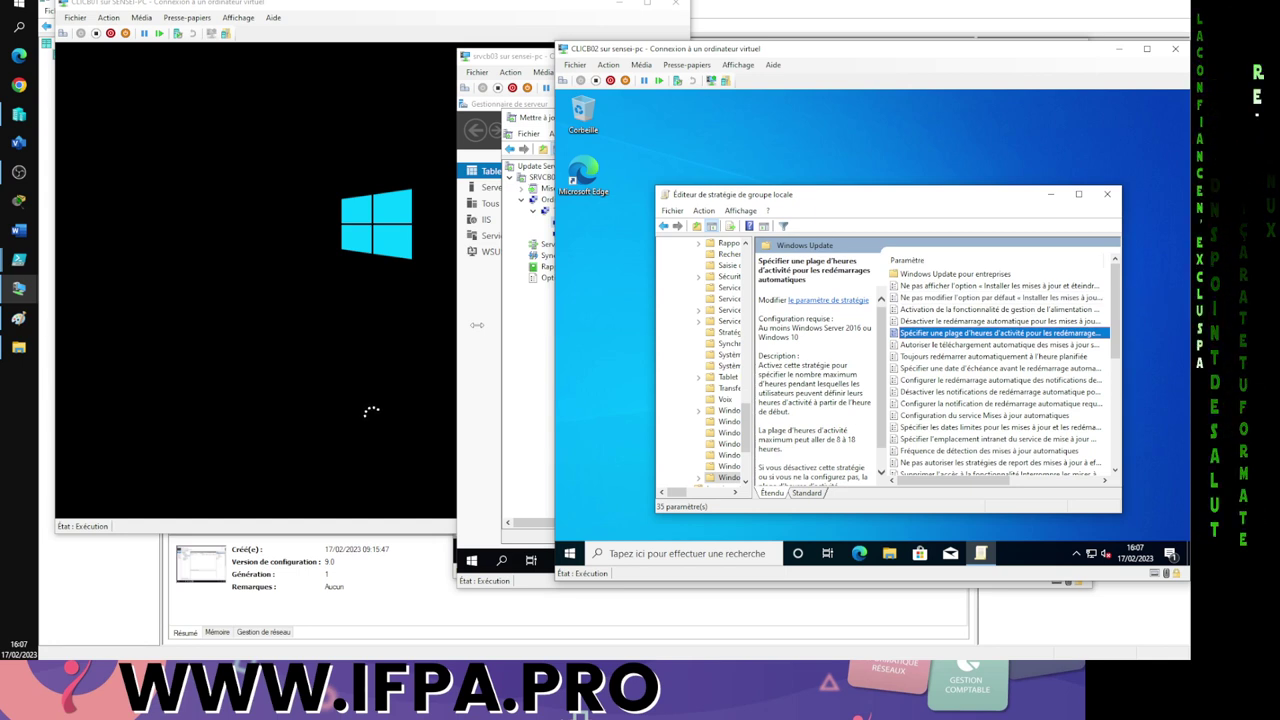
{"action": "key", "text": "Down"}
{"action": "key", "text": "Down"}
{"action": "key", "text": "Down"}
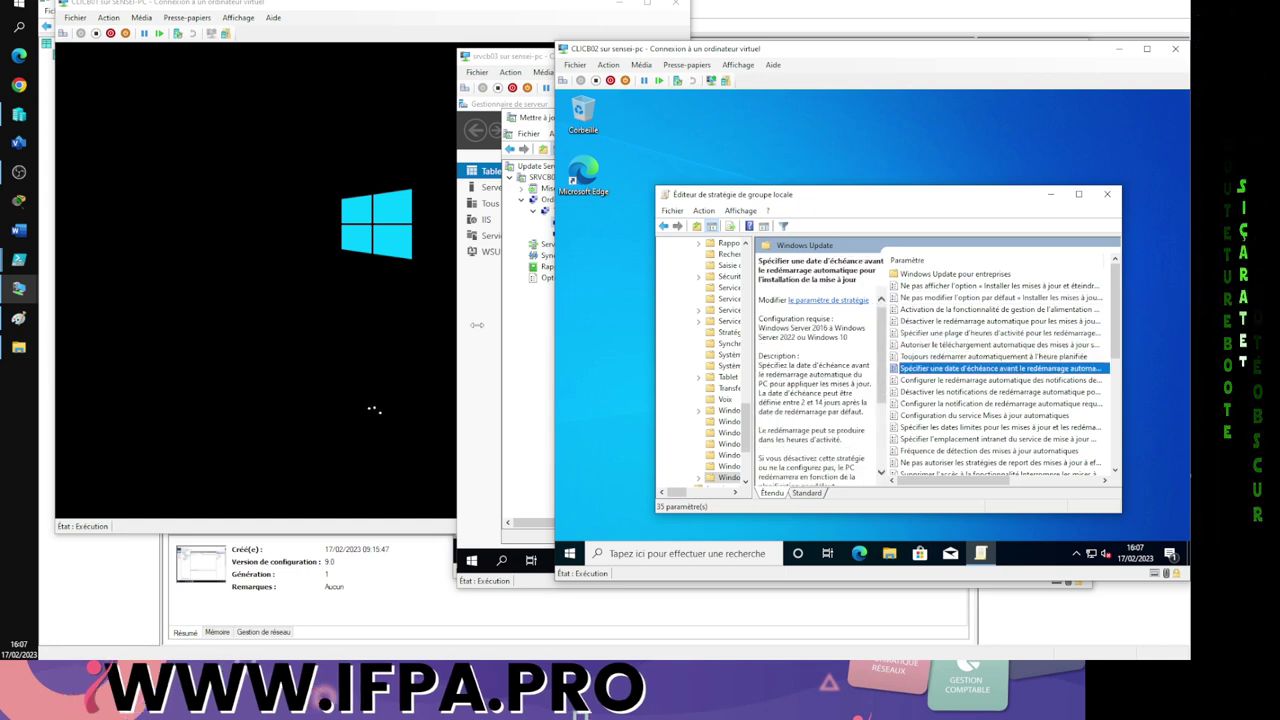
{"action": "key", "text": "Down"}
{"action": "key", "text": "Down"}
{"action": "key", "text": "Down"}
{"action": "key", "text": "Down"}
{"action": "key", "text": "Down"}
{"action": "key", "text": "Down"}
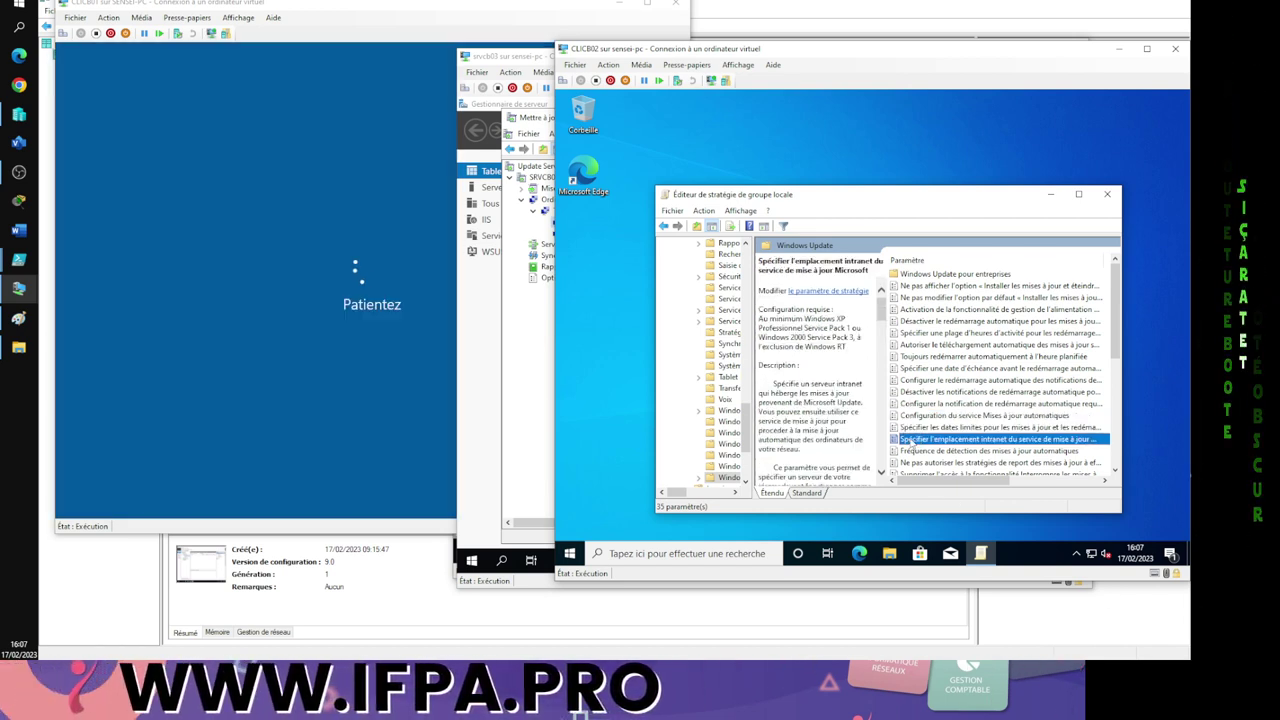
{"action": "key", "text": "Return"}
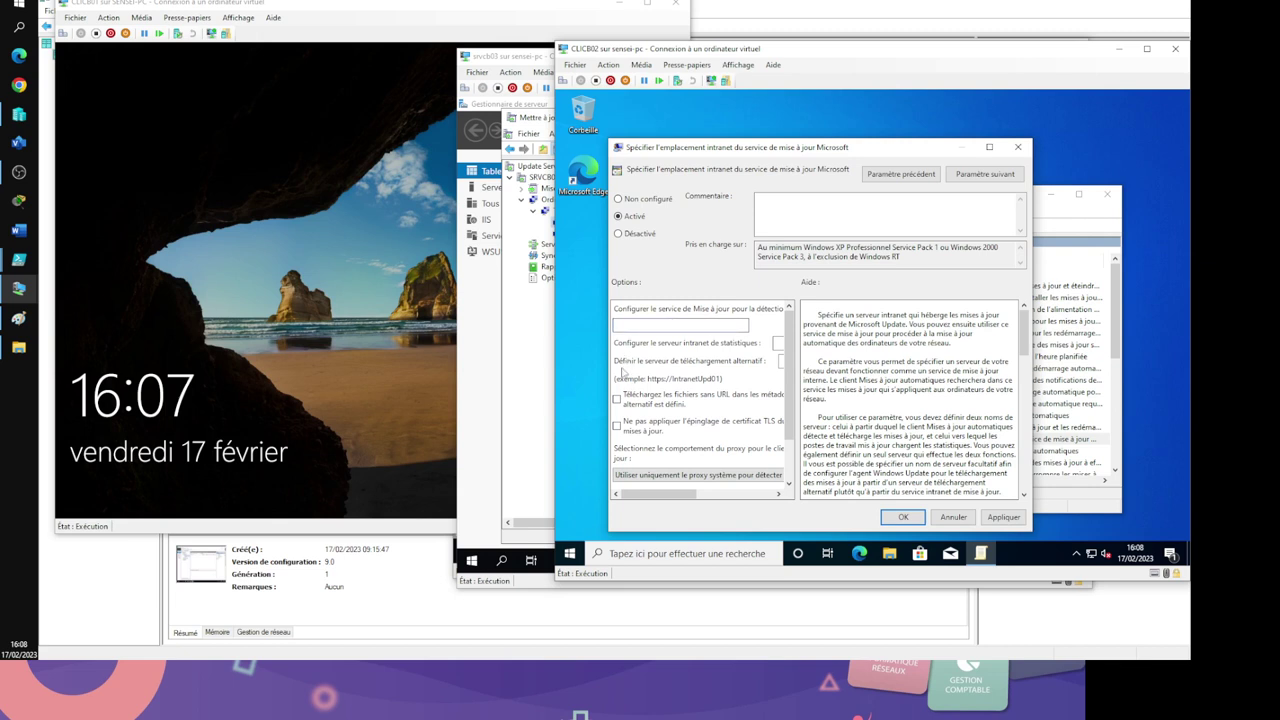
{"action": "type", "text": "http://srvcb02"}
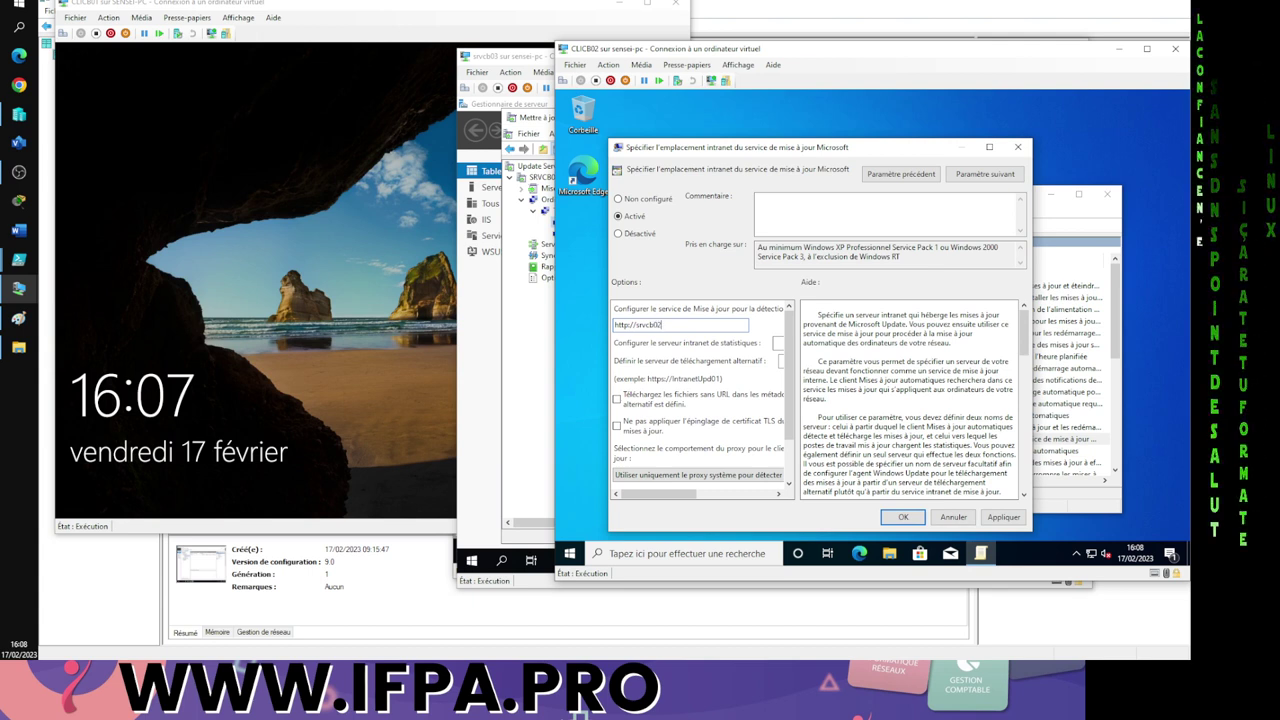
{"action": "type", "text": ":8530"}
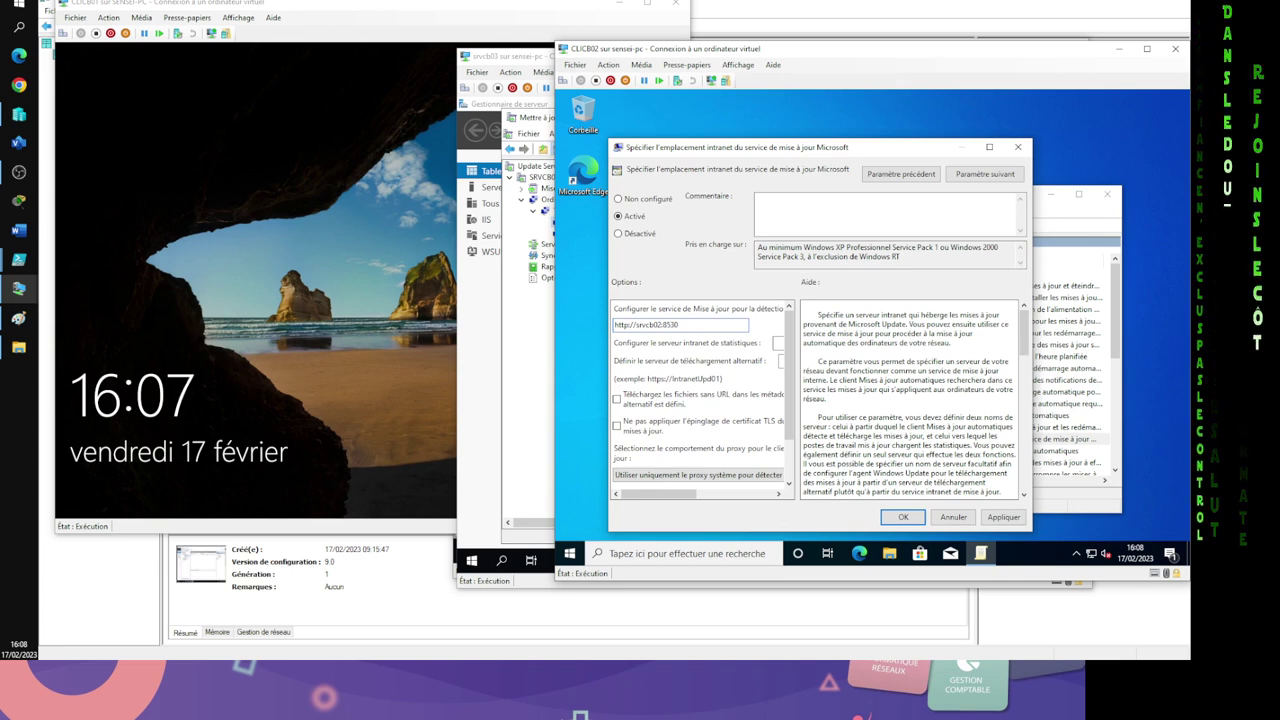
{"action": "key", "text": "ctrl+a"}
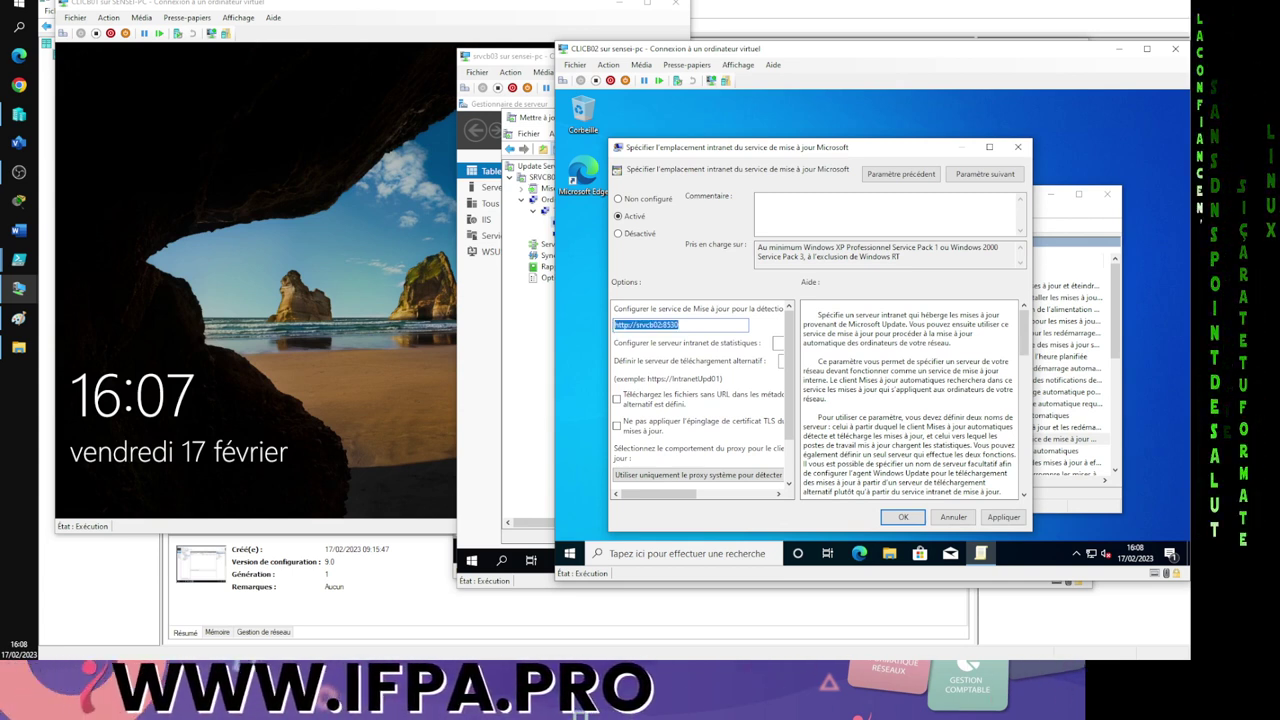
{"action": "key", "text": "Tab"}
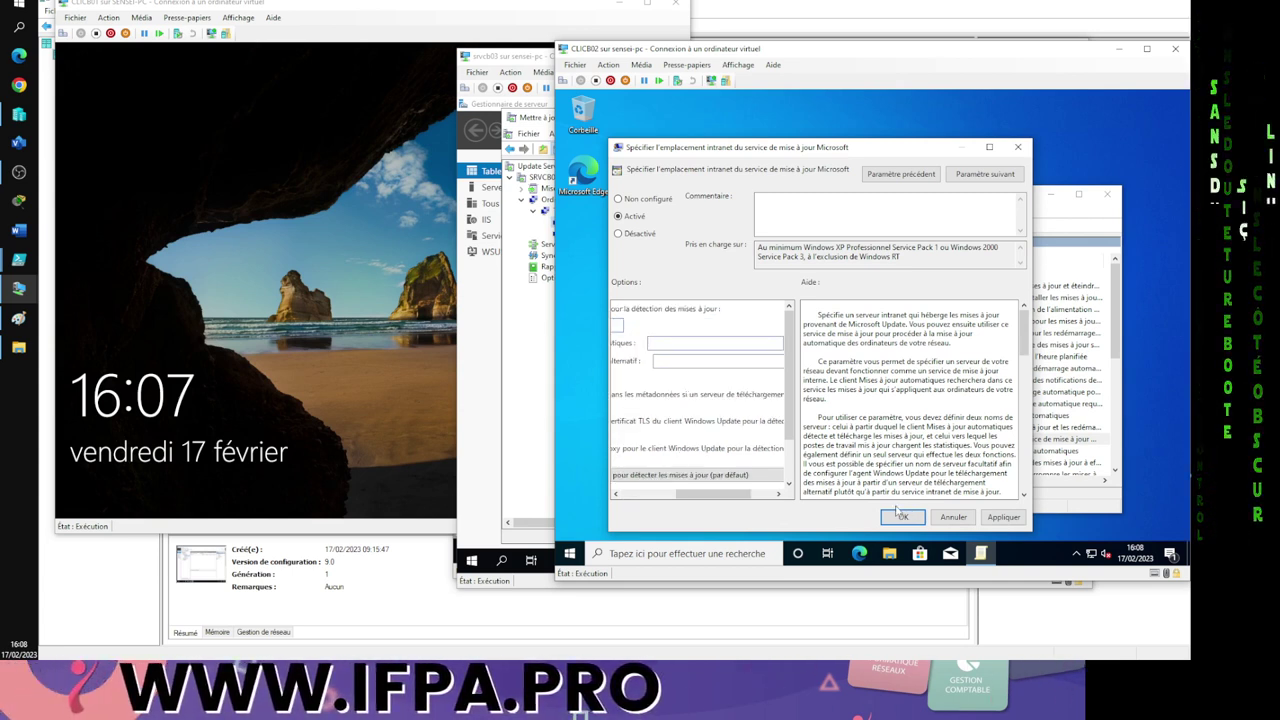
{"action": "left_click", "coordinate": [903, 518]}
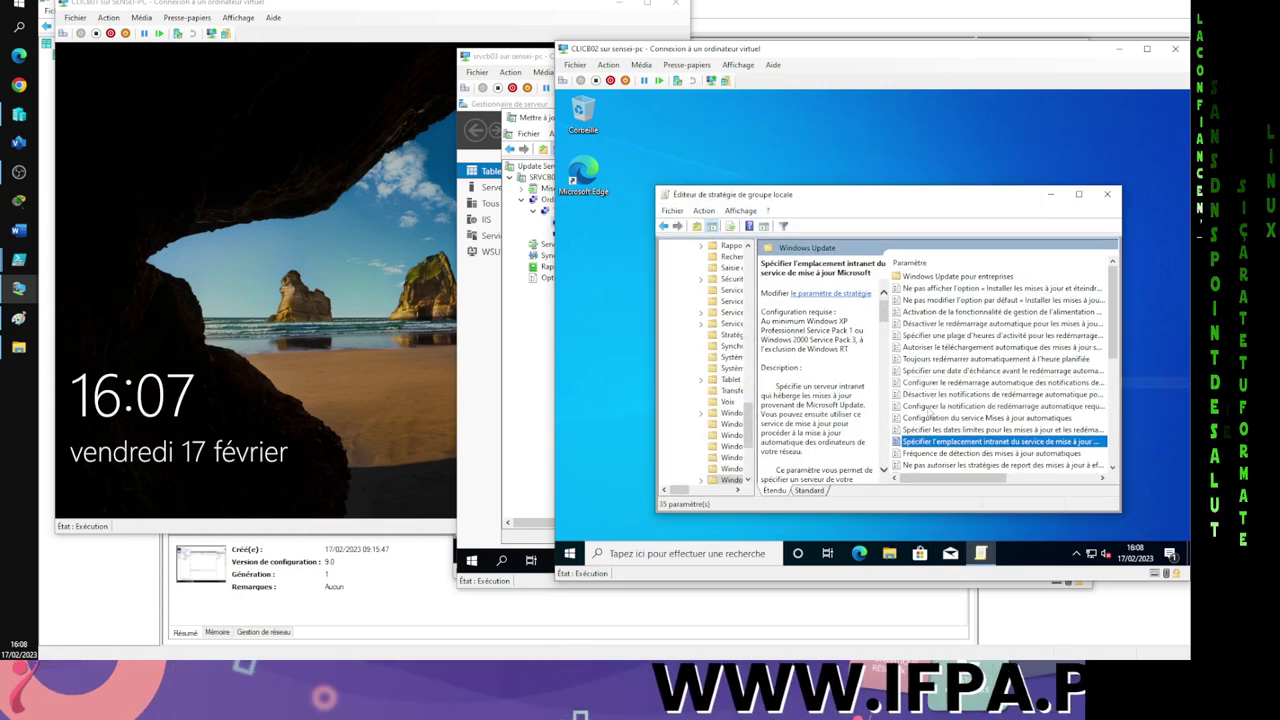
- Set CLICB02's 'Configuration du service Mises à jour automatiques' to Activé with a 17:00 scheduled install
{"action": "double_click", "coordinate": [930, 418]}
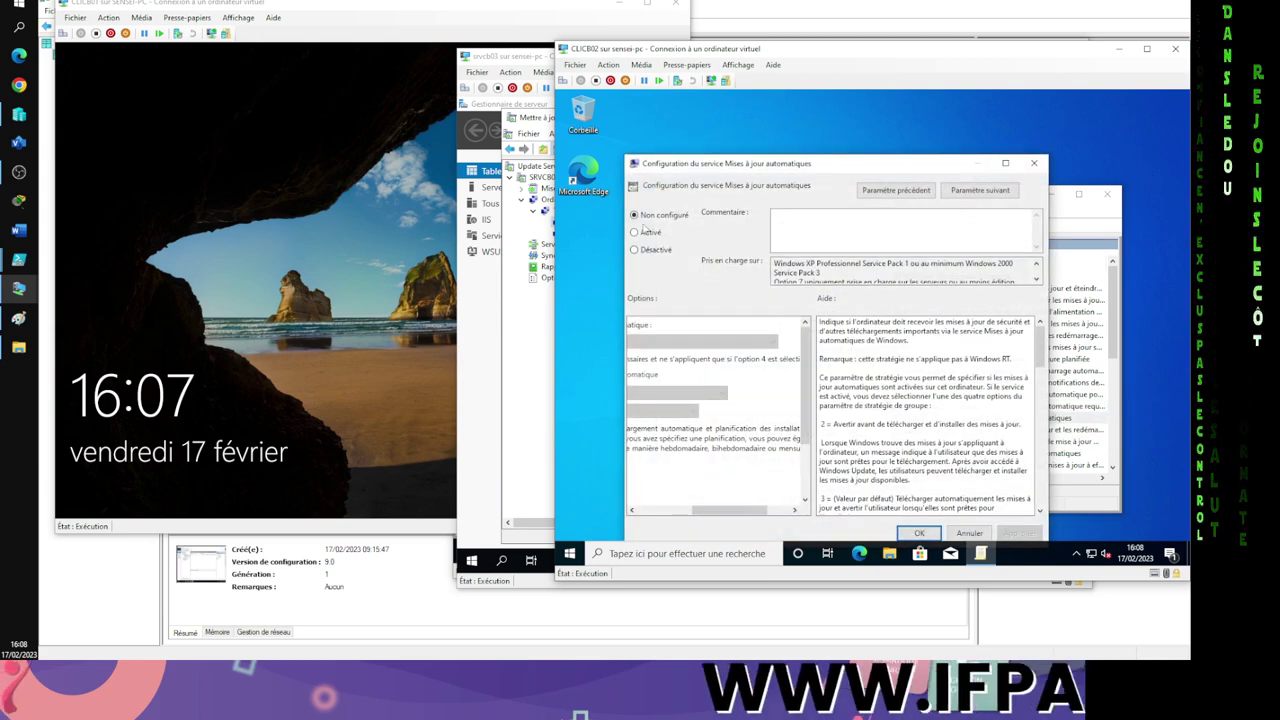
{"action": "left_click", "coordinate": [636, 232]}
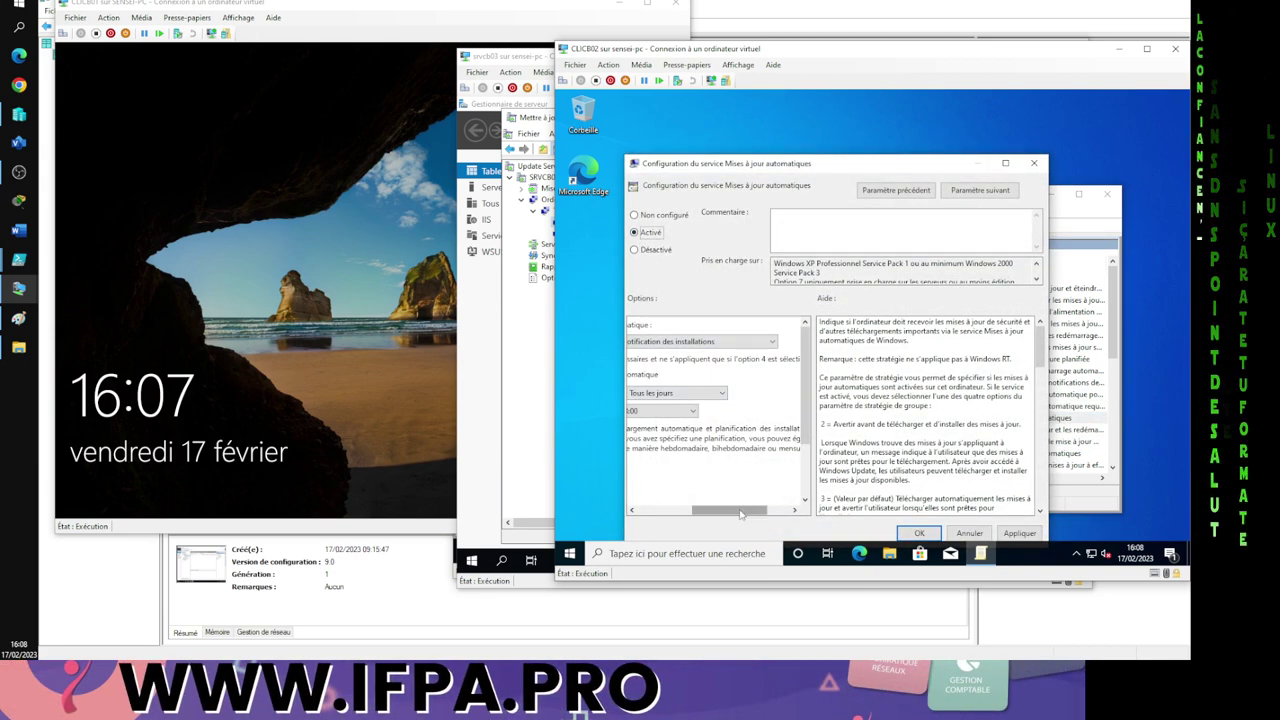
{"action": "left_click_drag", "start_coordinate": [740, 511], "coordinate": [634, 512]}
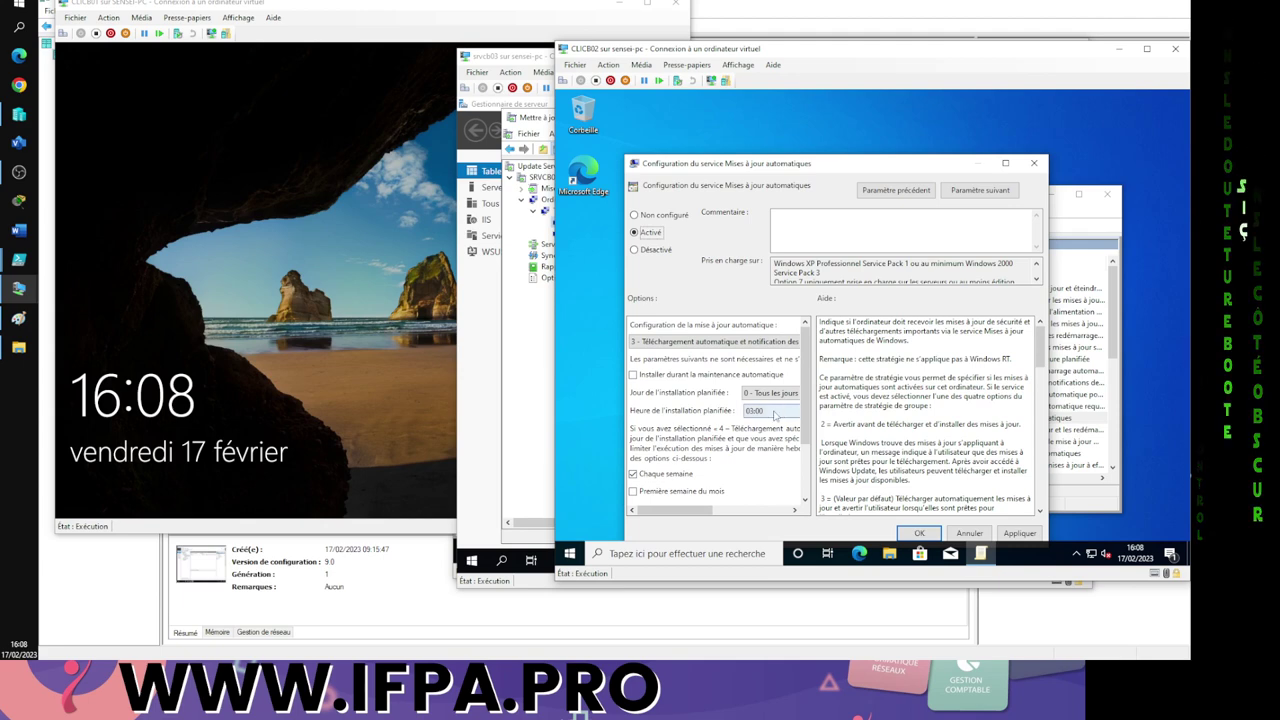
{"action": "left_click", "coordinate": [773, 411]}
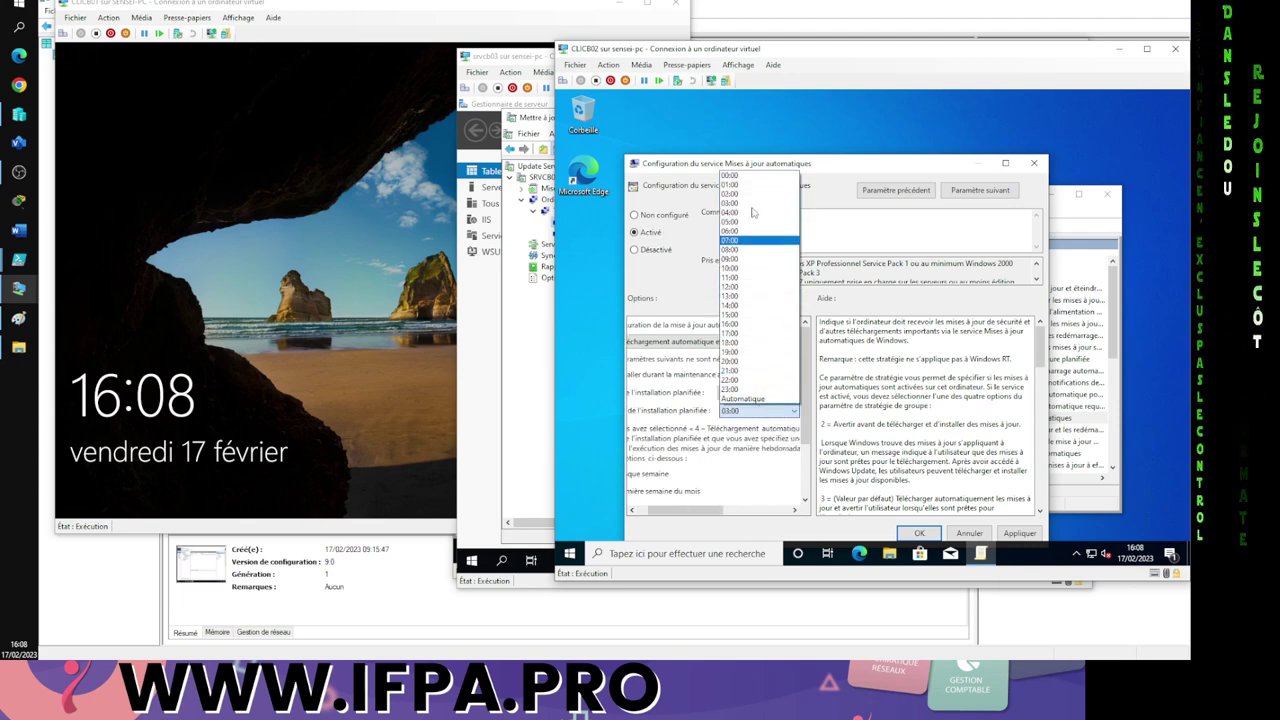
{"action": "left_click", "coordinate": [740, 333]}
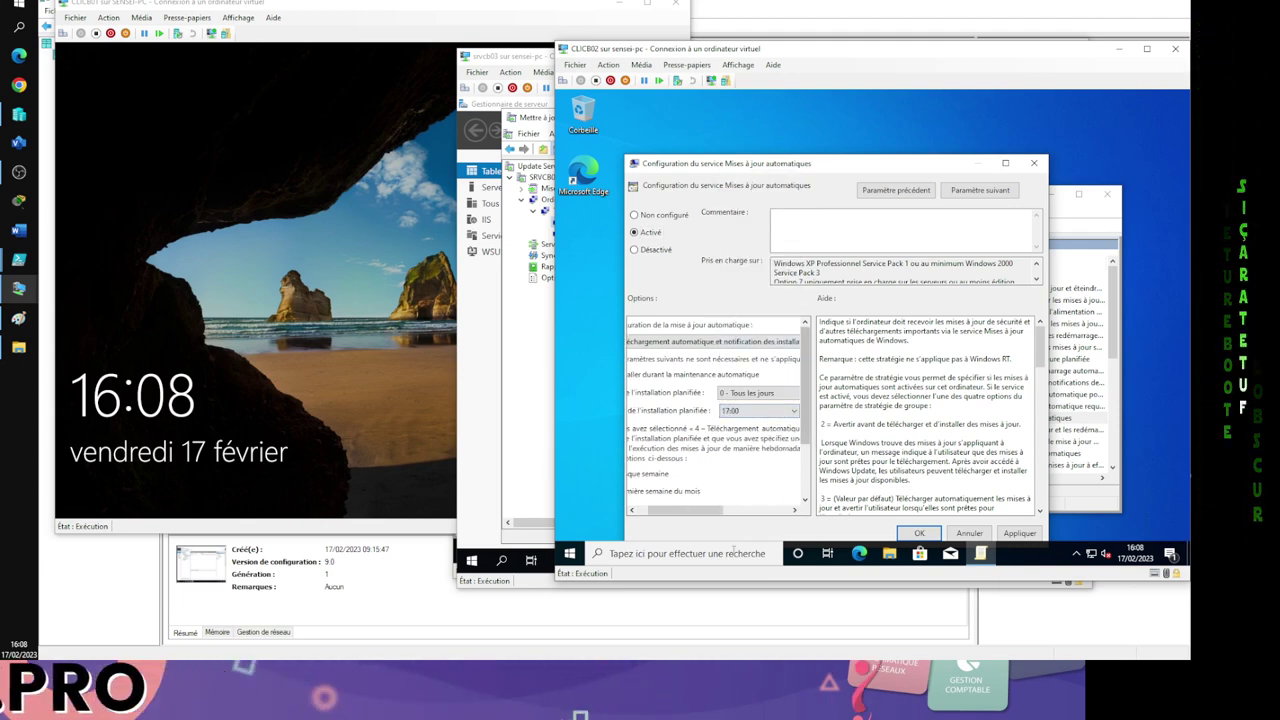
{"action": "left_click", "coordinate": [919, 533]}
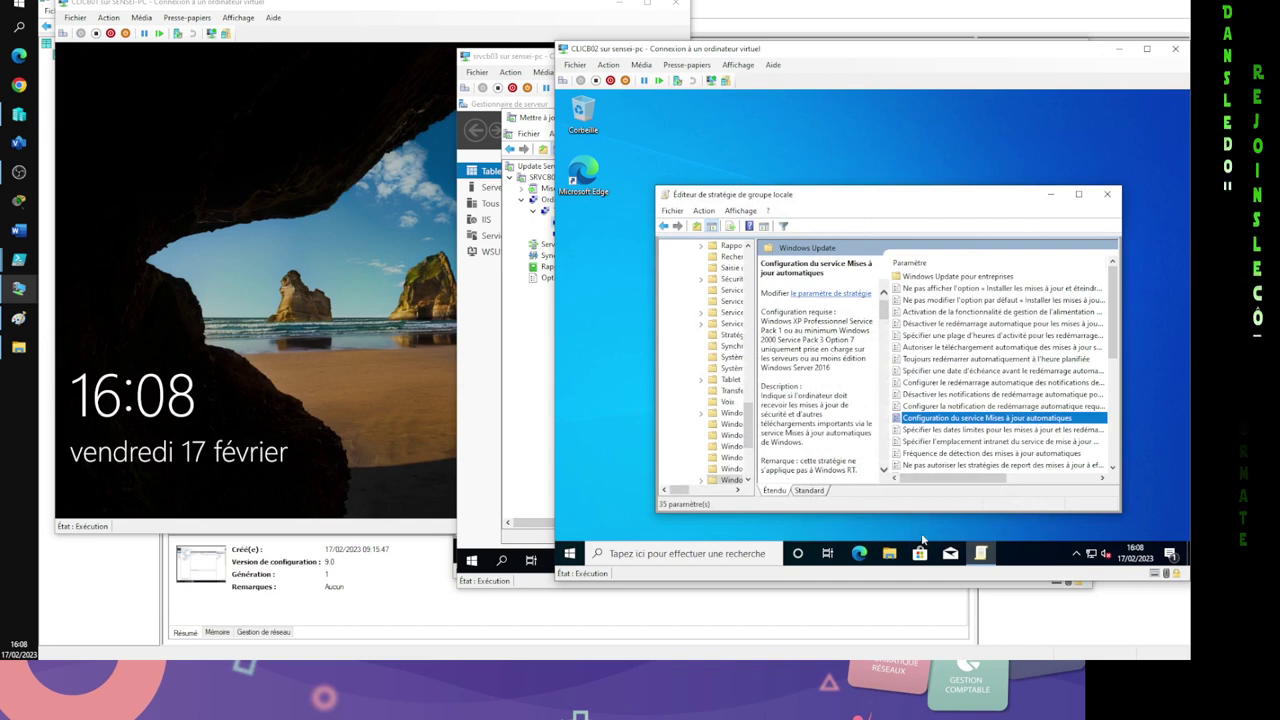
- Restart CLICB02 via Arrêter ou se déconnecter > Redémarrer, check srvcb03, then wake CLICB01's lock screen
{"action": "right_click", "coordinate": [571, 555]}
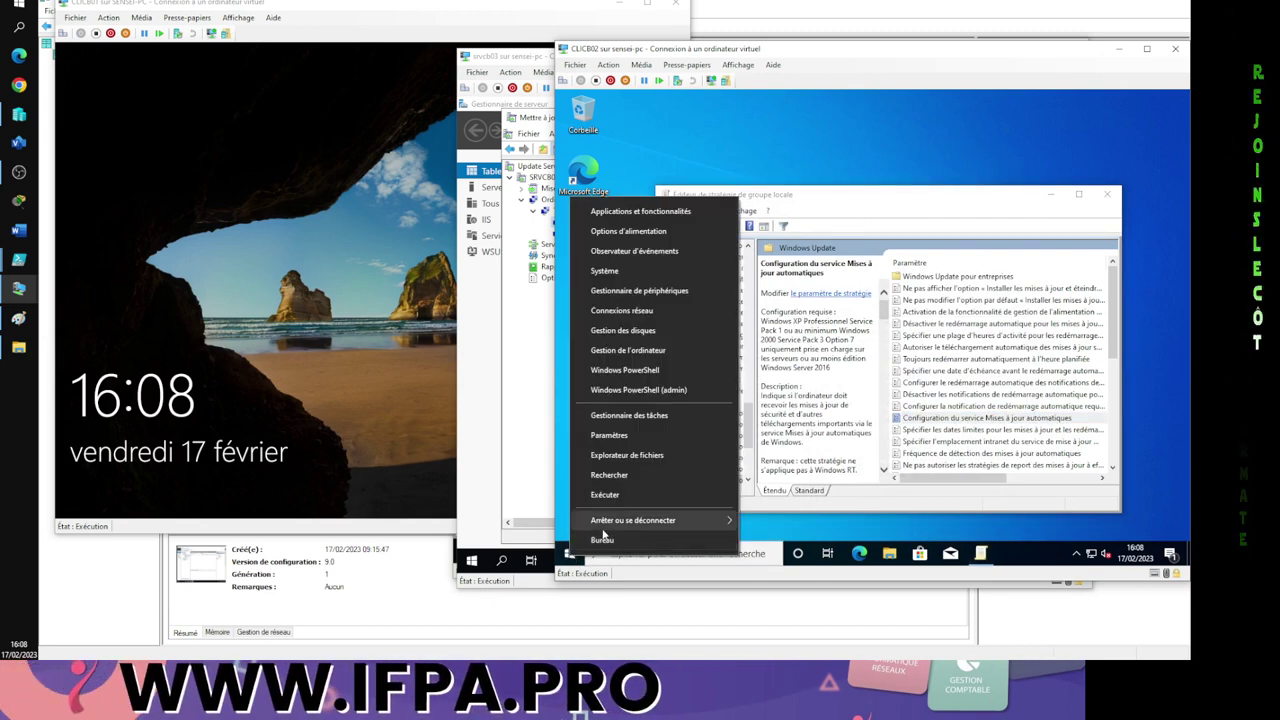
{"action": "mouse_move", "coordinate": [640, 520]}
{"action": "left_click", "coordinate": [780, 518]}
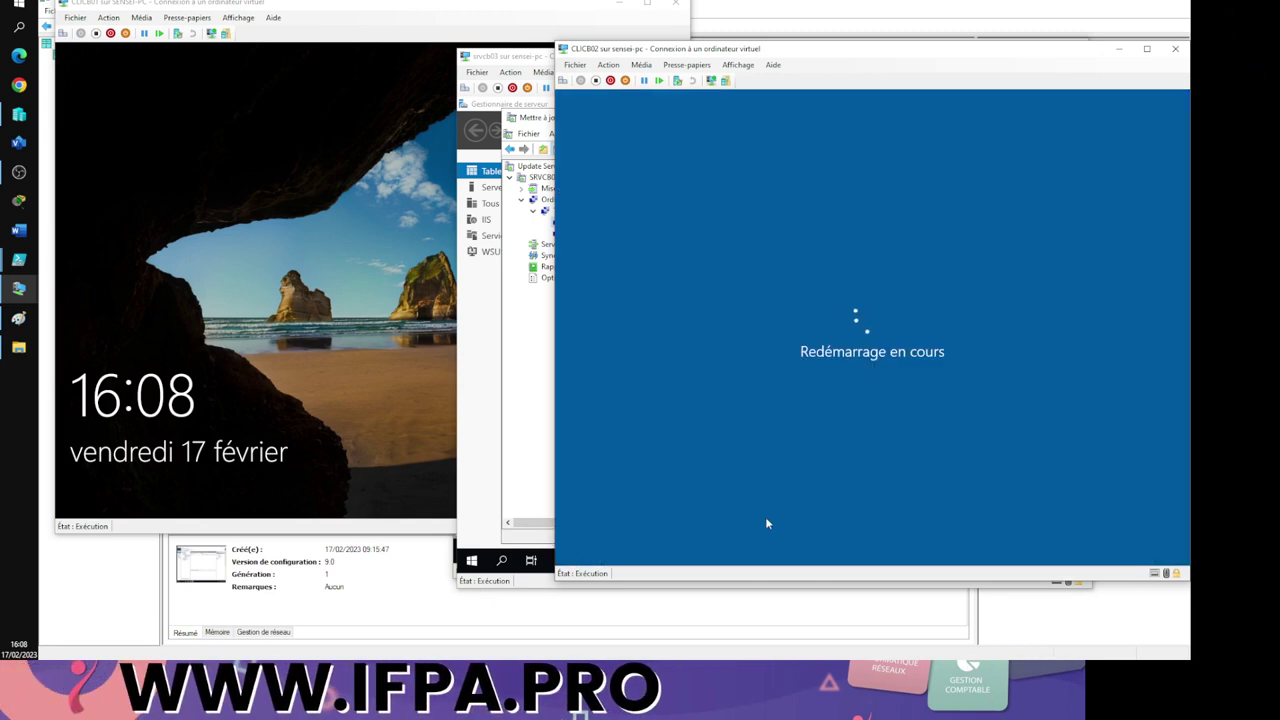
{"action": "left_click", "coordinate": [530, 351]}
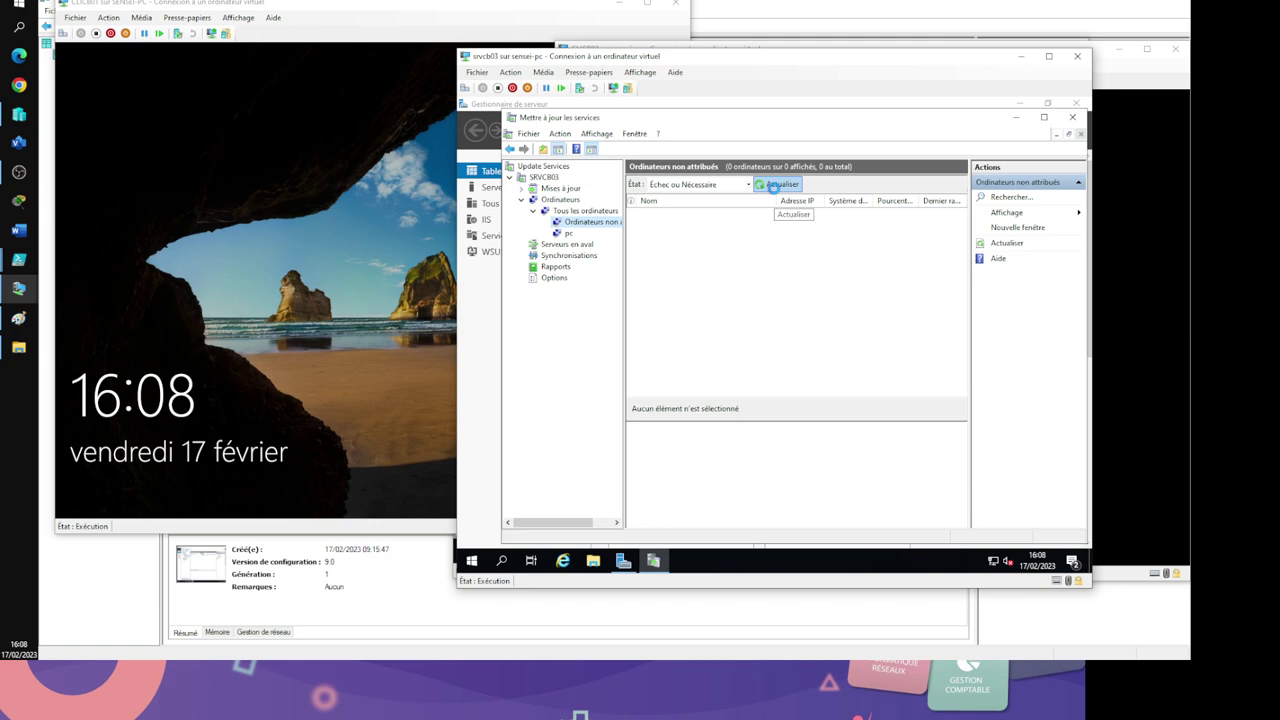
{"action": "left_click", "coordinate": [241, 261]}
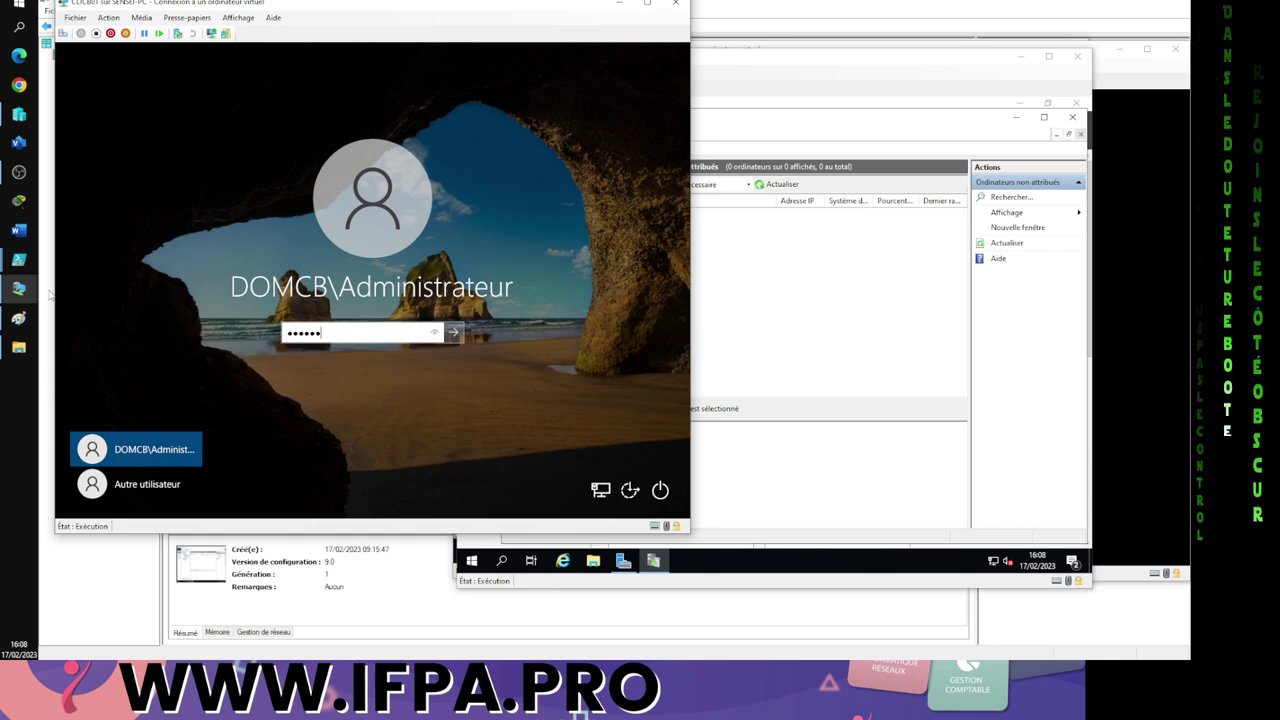
- Sign in on CLICB01, then run hostname in a cmd prompt on srvcb03 to confirm SRVCB03
{"action": "key", "text": "Return"}
{"action": "left_click", "coordinate": [752, 290]}
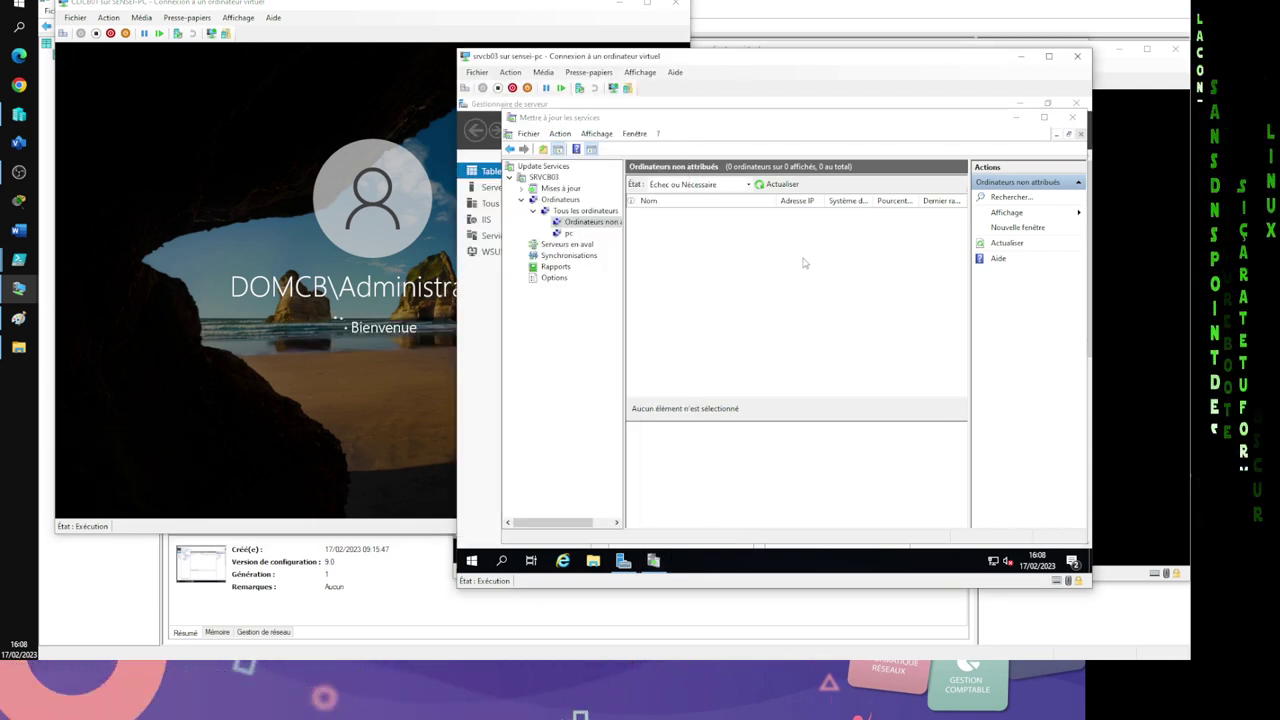
{"action": "key", "text": "super+r"}
{"action": "type", "text": "cmd"}
{"action": "key", "text": "Return"}
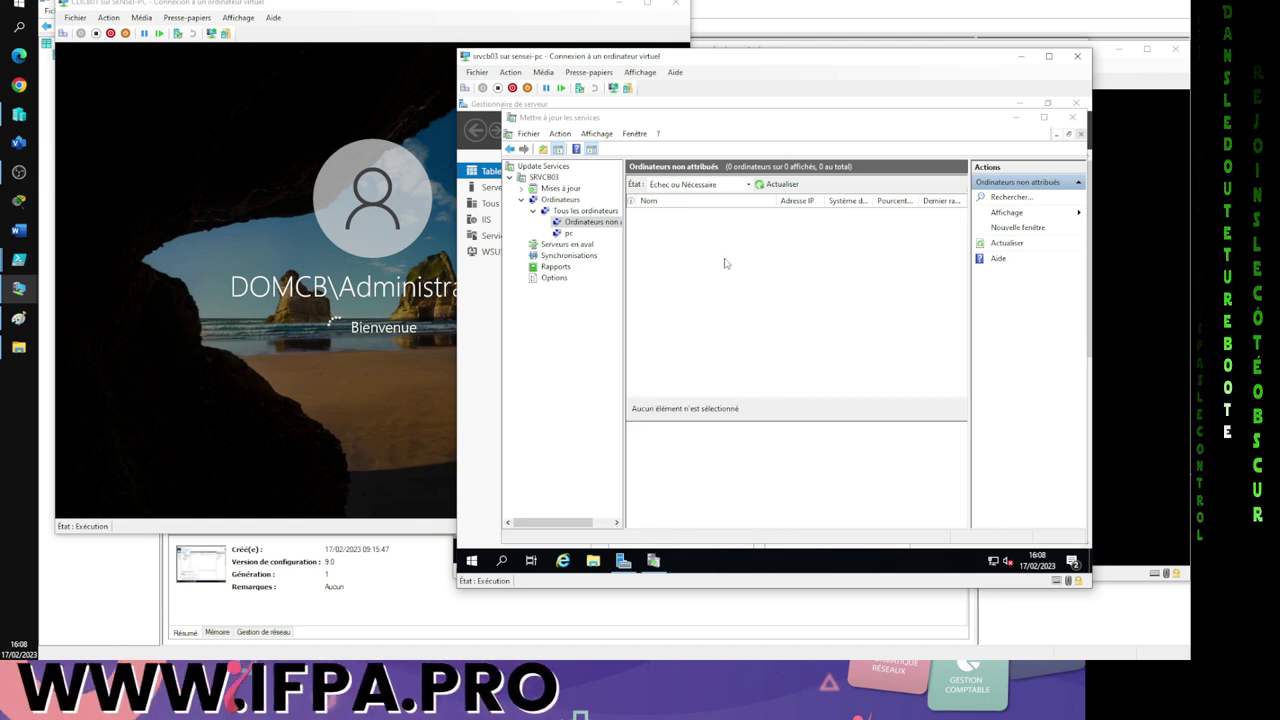
{"action": "type", "text": "ho"}
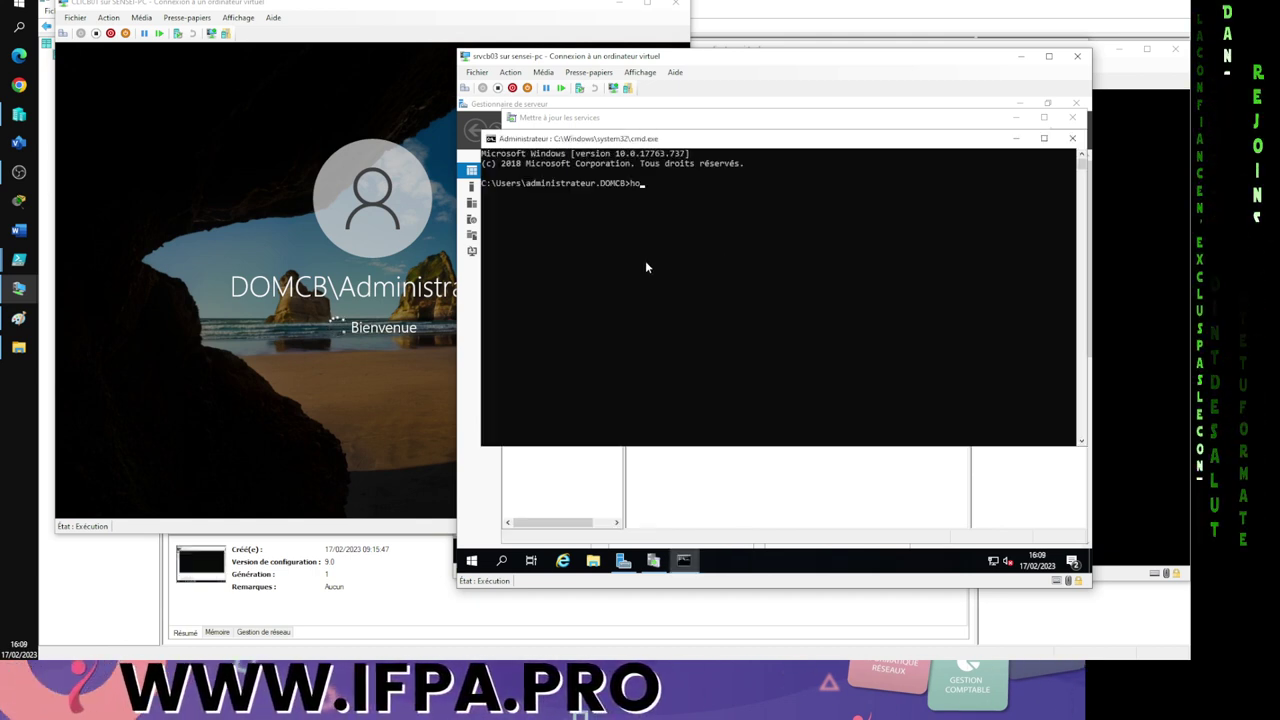
{"action": "type", "text": "stname"}
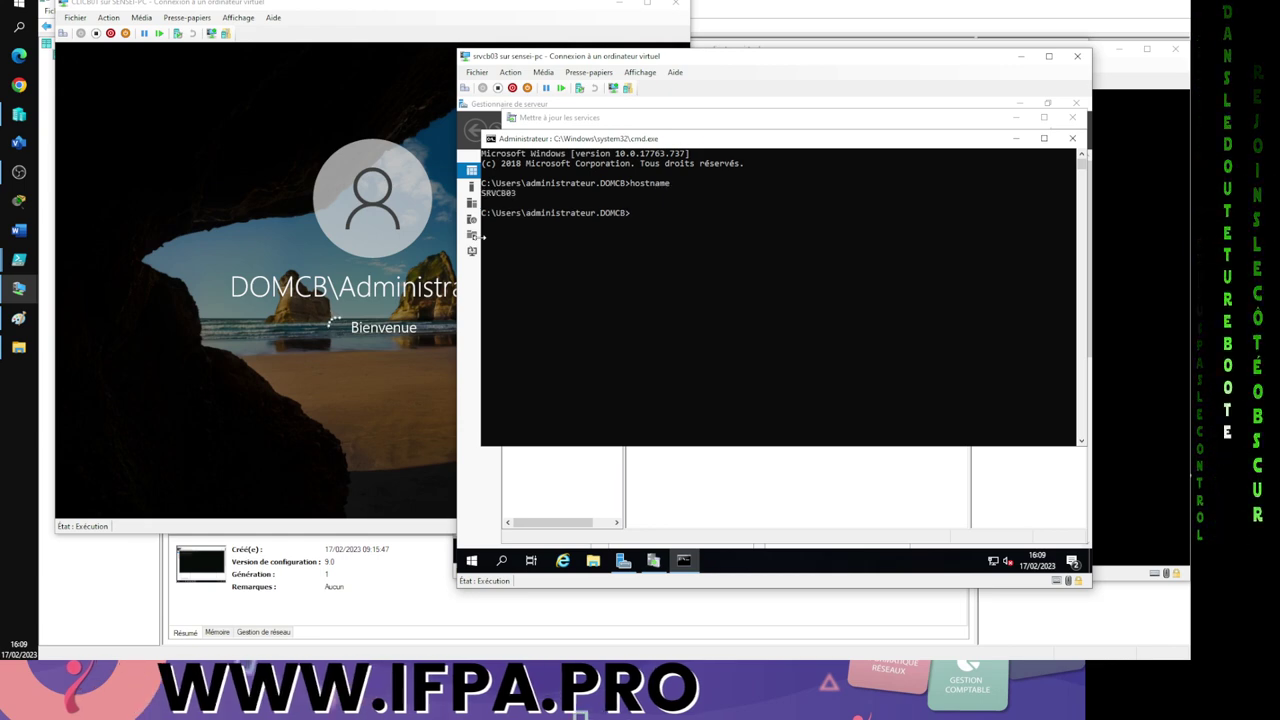
{"action": "left_click", "coordinate": [497, 198]}
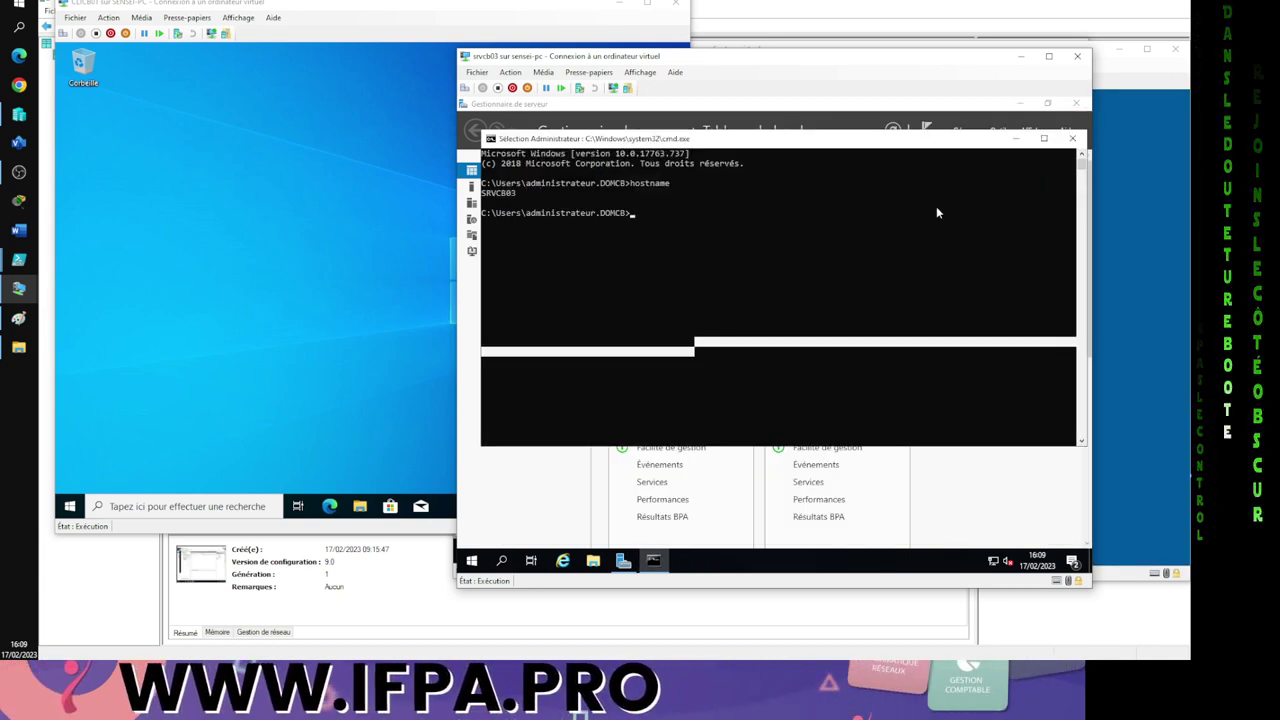
{"action": "left_click", "coordinate": [1073, 139]}
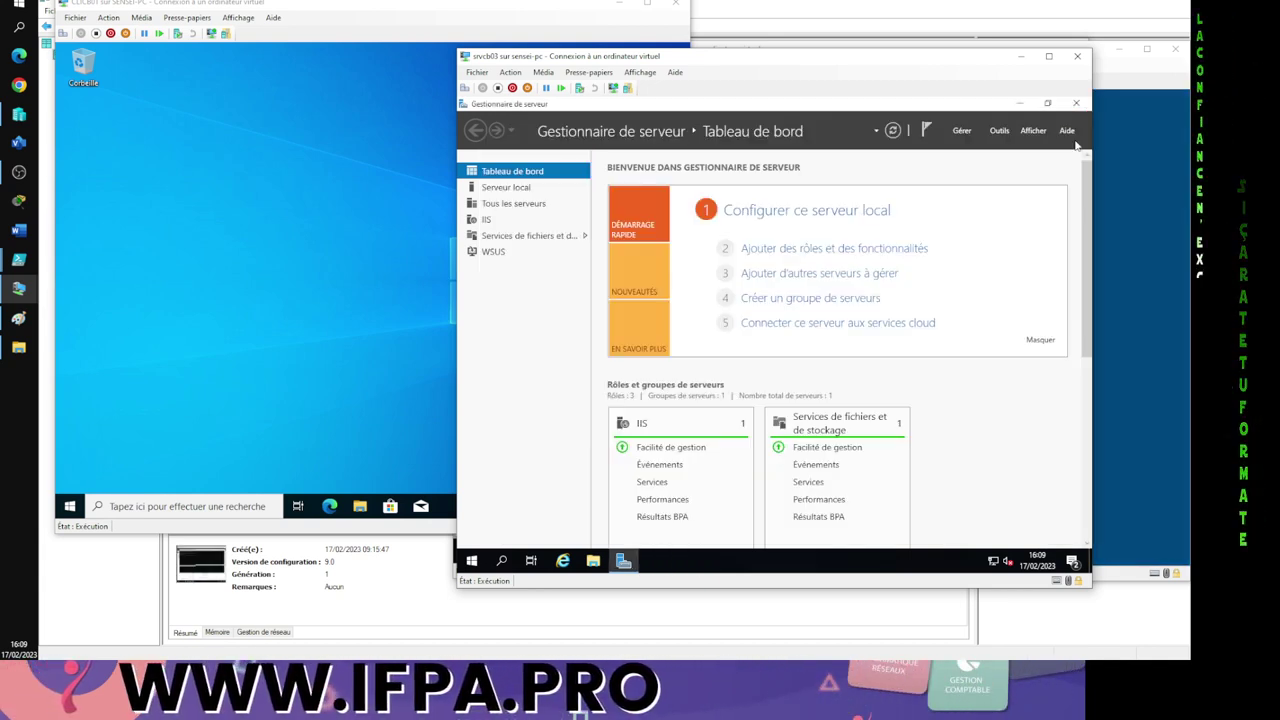
- Reopen the WSUS console from Server Manager's Outils menu on srvcb03
{"action": "left_click", "coordinate": [1020, 104]}
{"action": "left_click", "coordinate": [623, 561]}
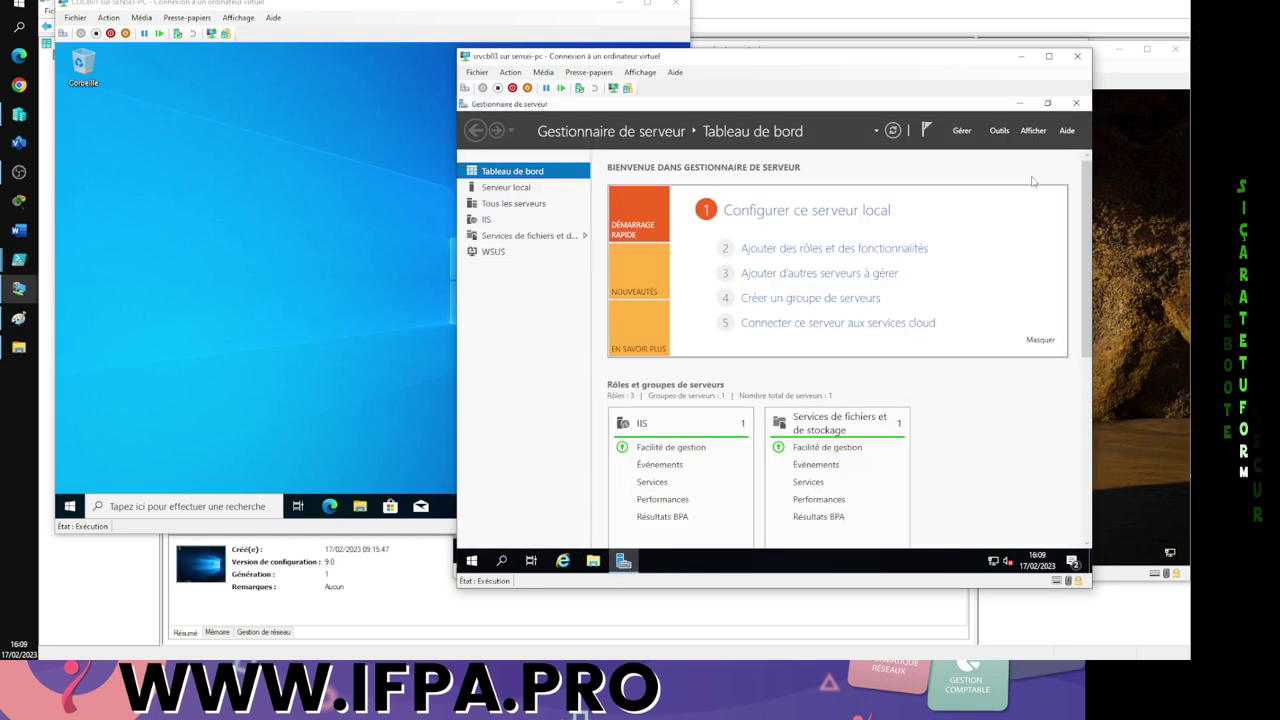
{"action": "left_click", "coordinate": [999, 130]}
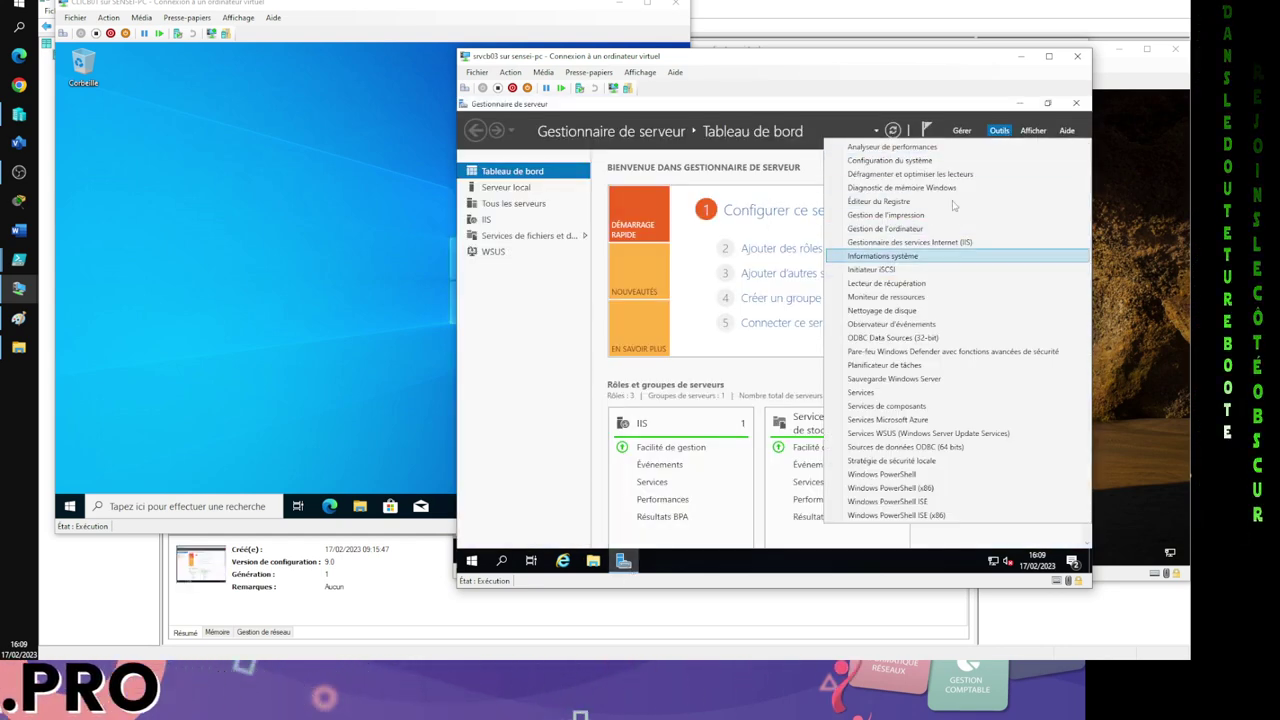
{"action": "left_click", "coordinate": [957, 433]}
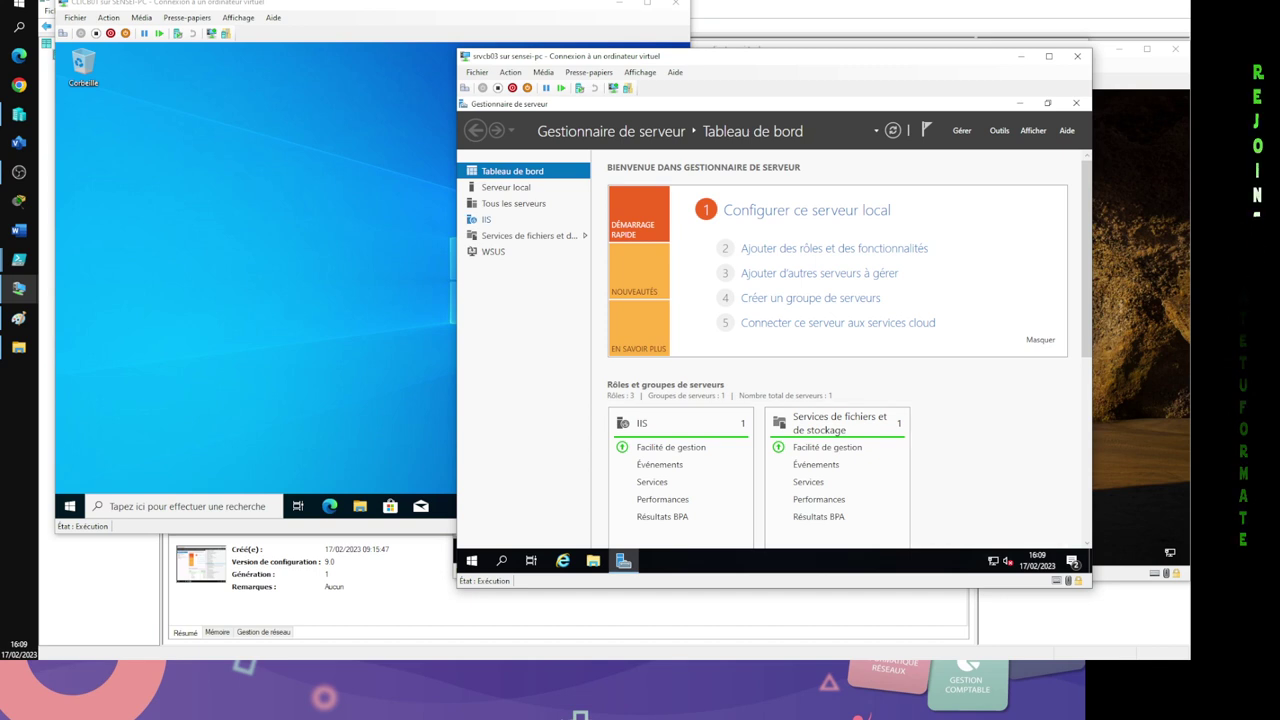
{"action": "left_click", "coordinate": [390, 16]}
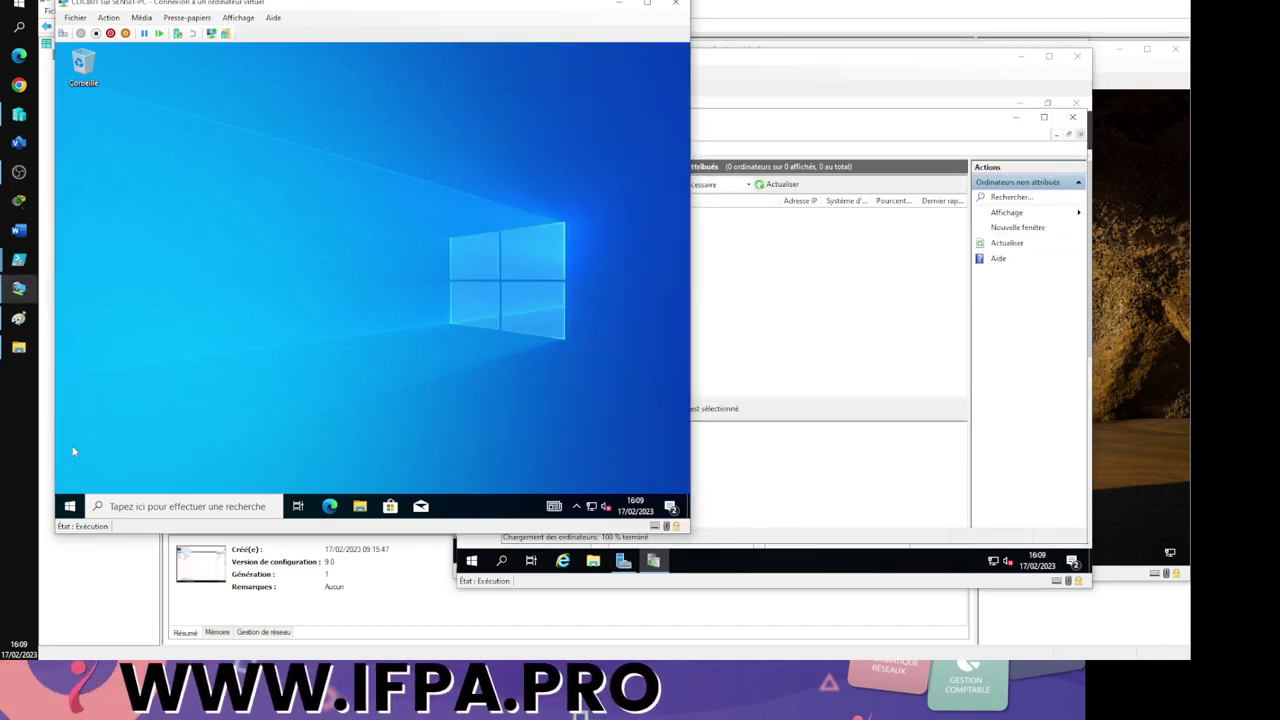
- On CLICB01, start Rechercher des mises à jour under Paramètres > Mise à jour et sécurité
{"action": "key", "text": "super"}
{"action": "left_click", "coordinate": [107, 450]}
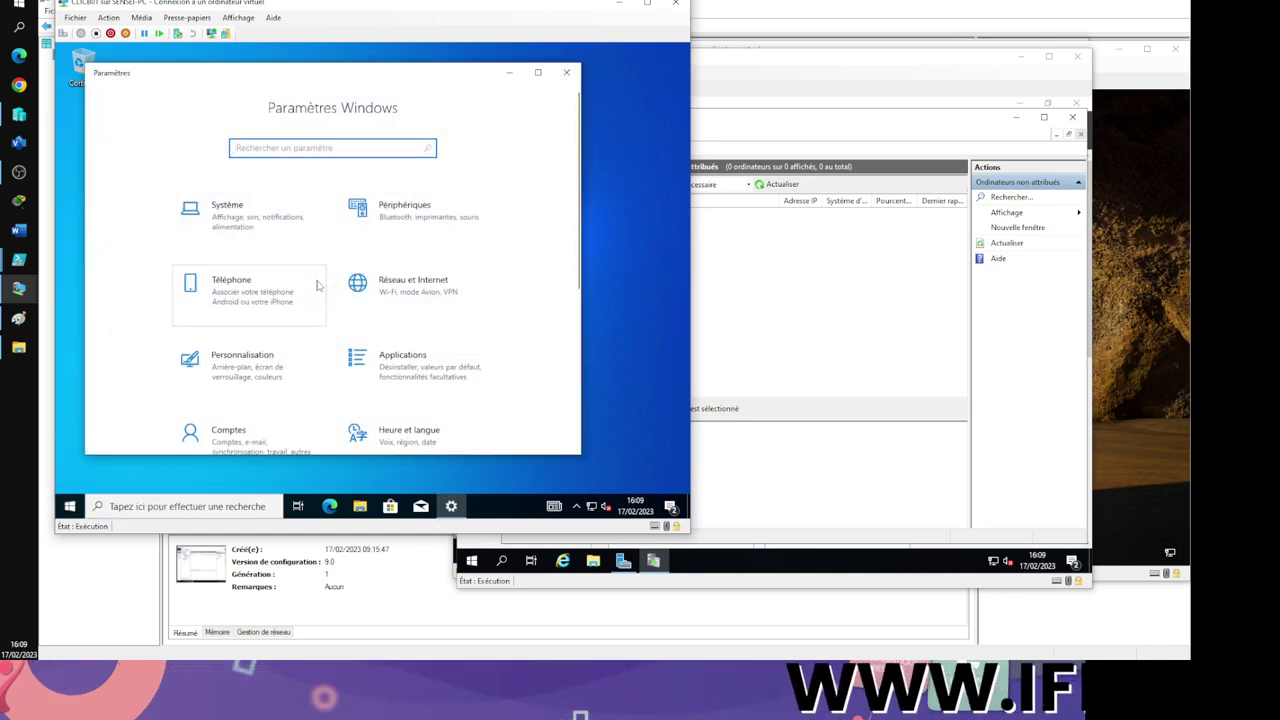
{"action": "scroll", "coordinate": [325, 285], "scroll_direction": "down", "scroll_amount": 5}
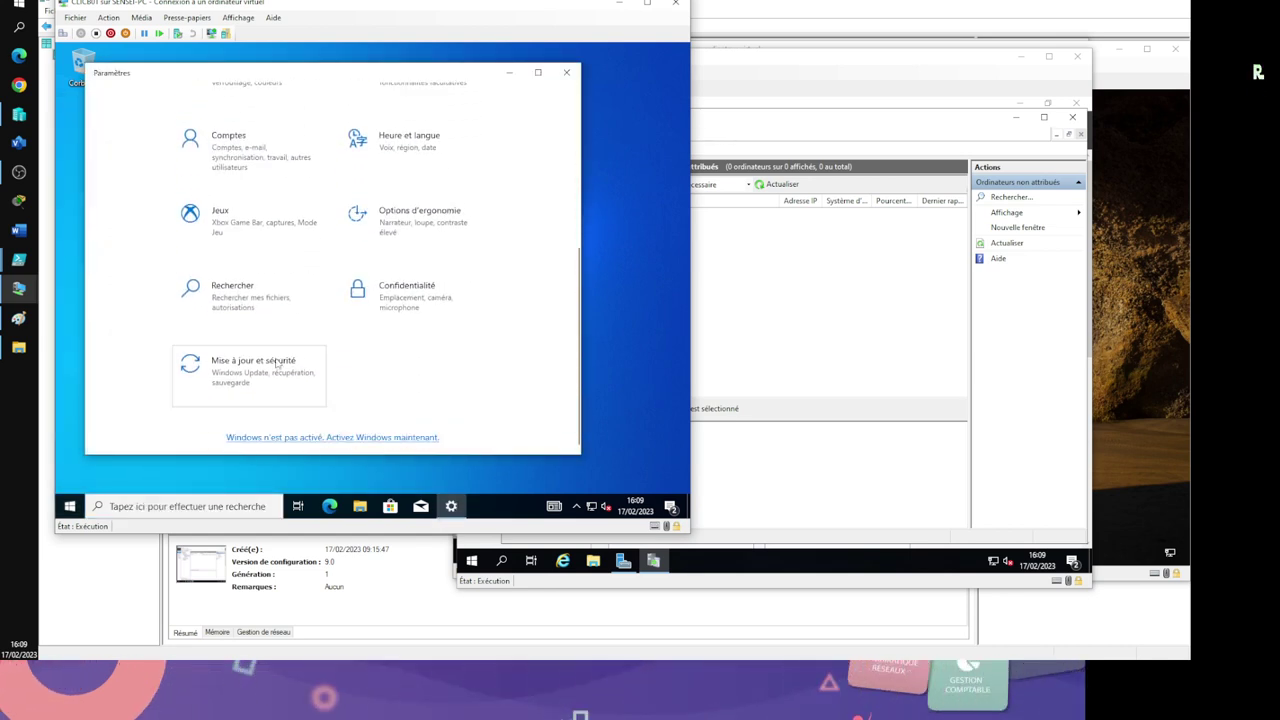
{"action": "left_click", "coordinate": [217, 371]}
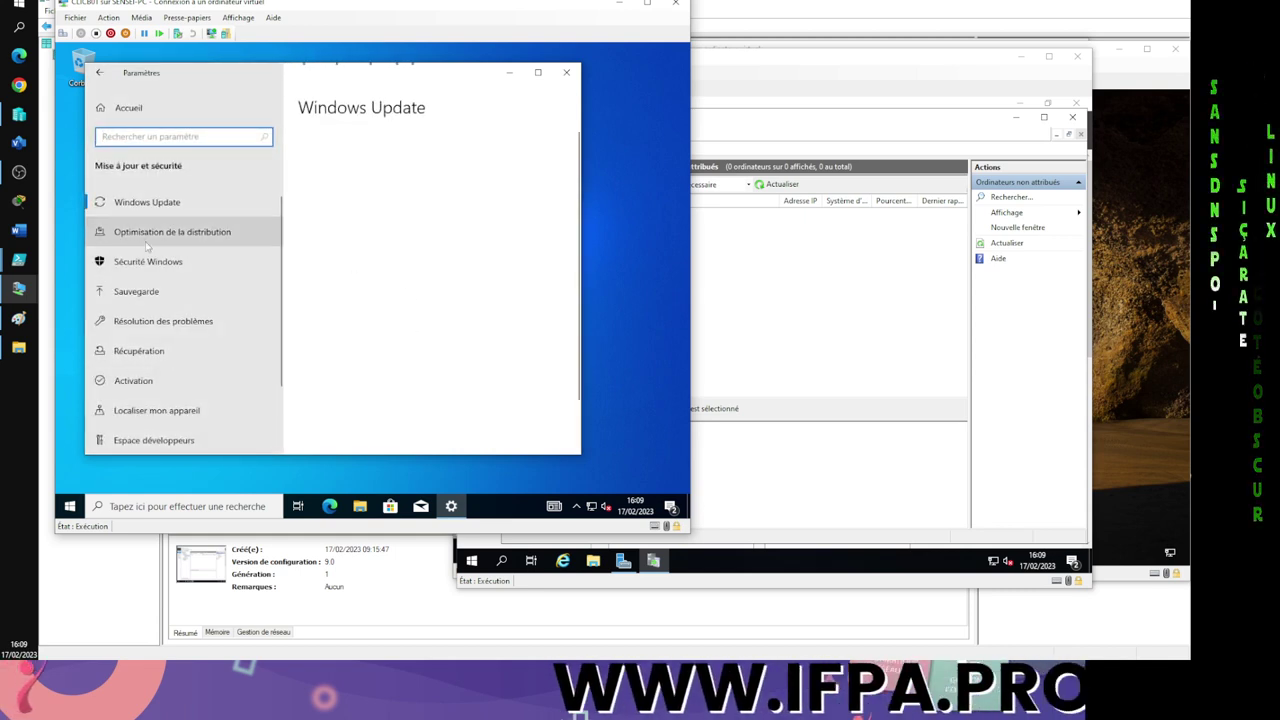
{"action": "left_click", "coordinate": [378, 225]}
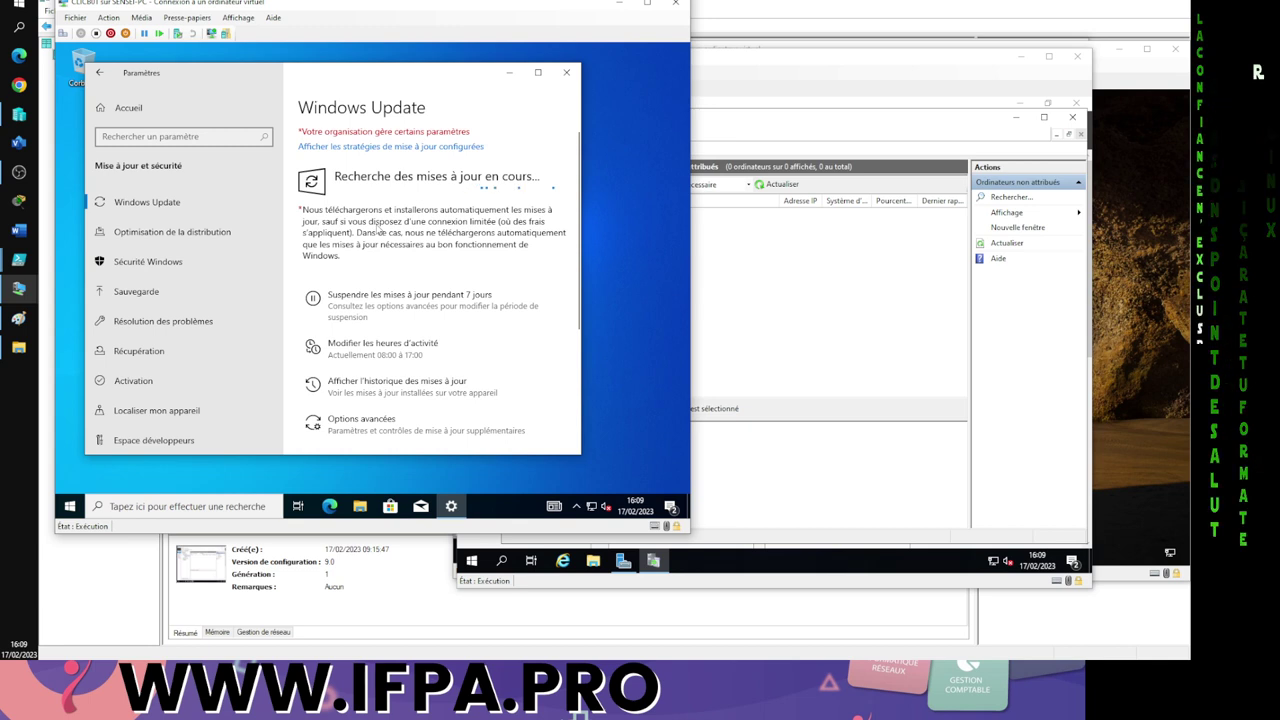
- Refresh WSUS unassigned computers with the État filter set to Toutes
{"action": "left_click", "coordinate": [828, 276]}
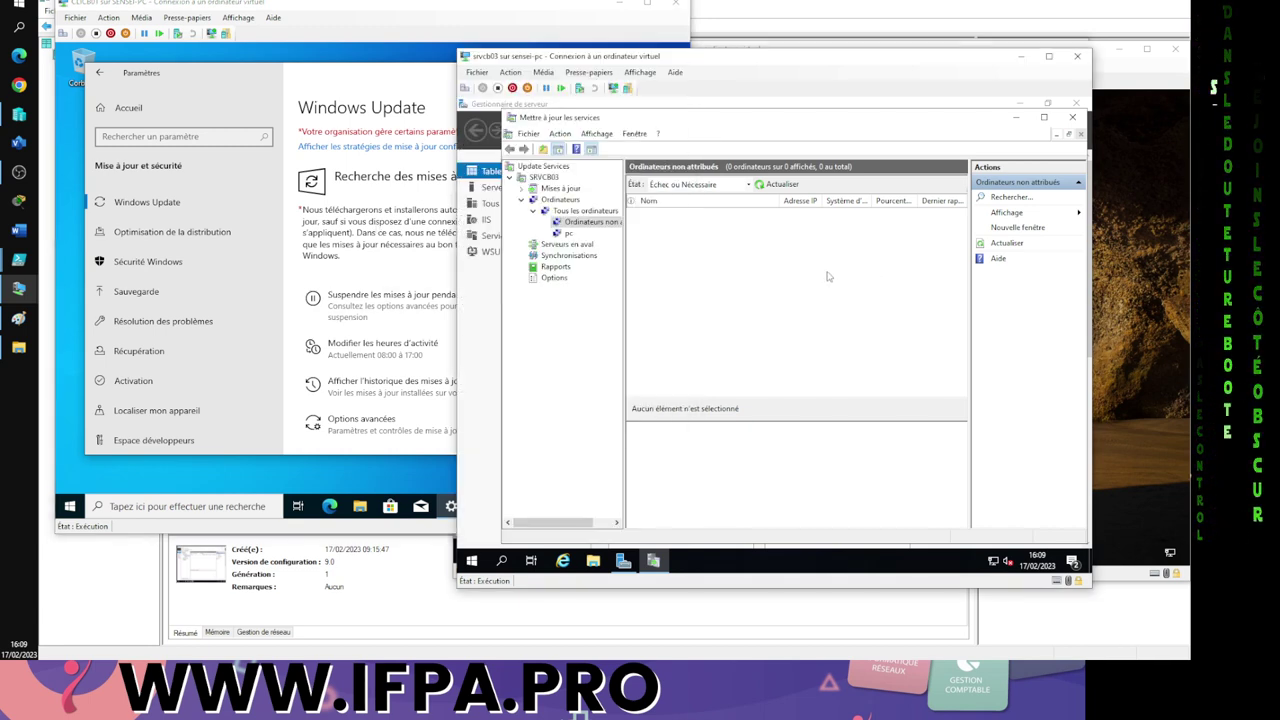
{"action": "left_click", "coordinate": [778, 184]}
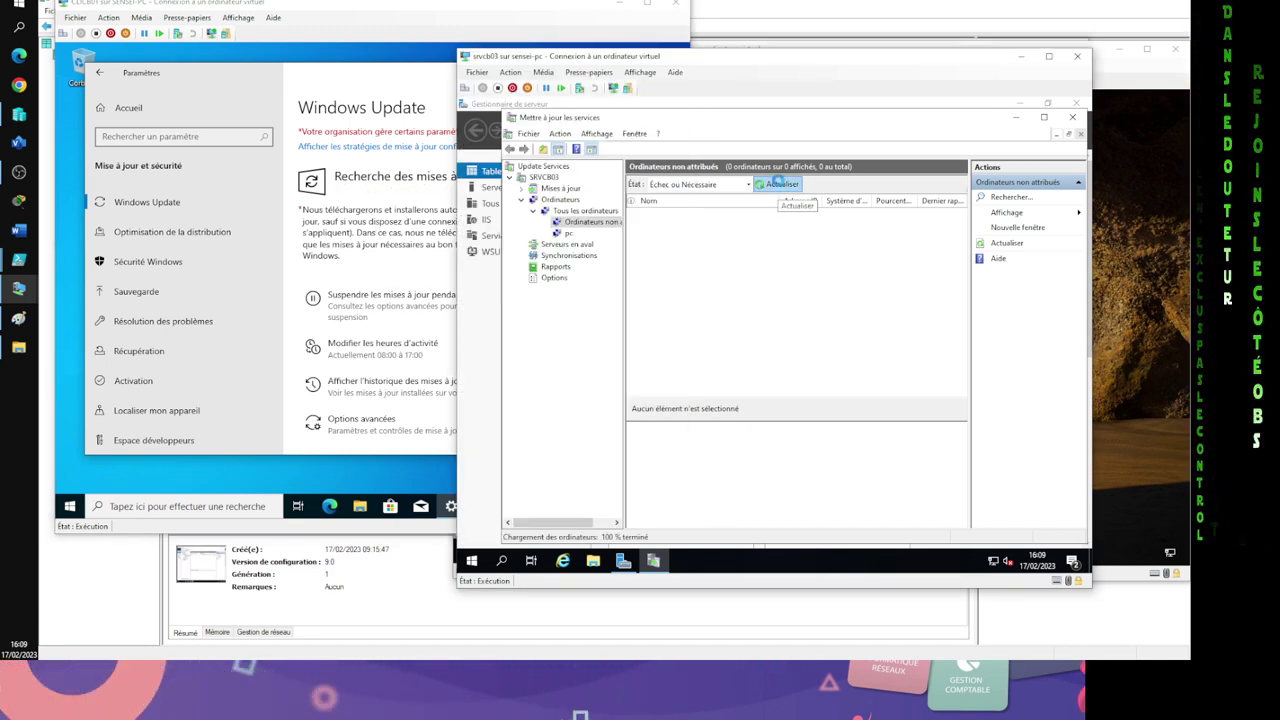
{"action": "left_click", "coordinate": [747, 184]}
{"action": "left_click", "coordinate": [675, 259]}
{"action": "left_click", "coordinate": [781, 184]}
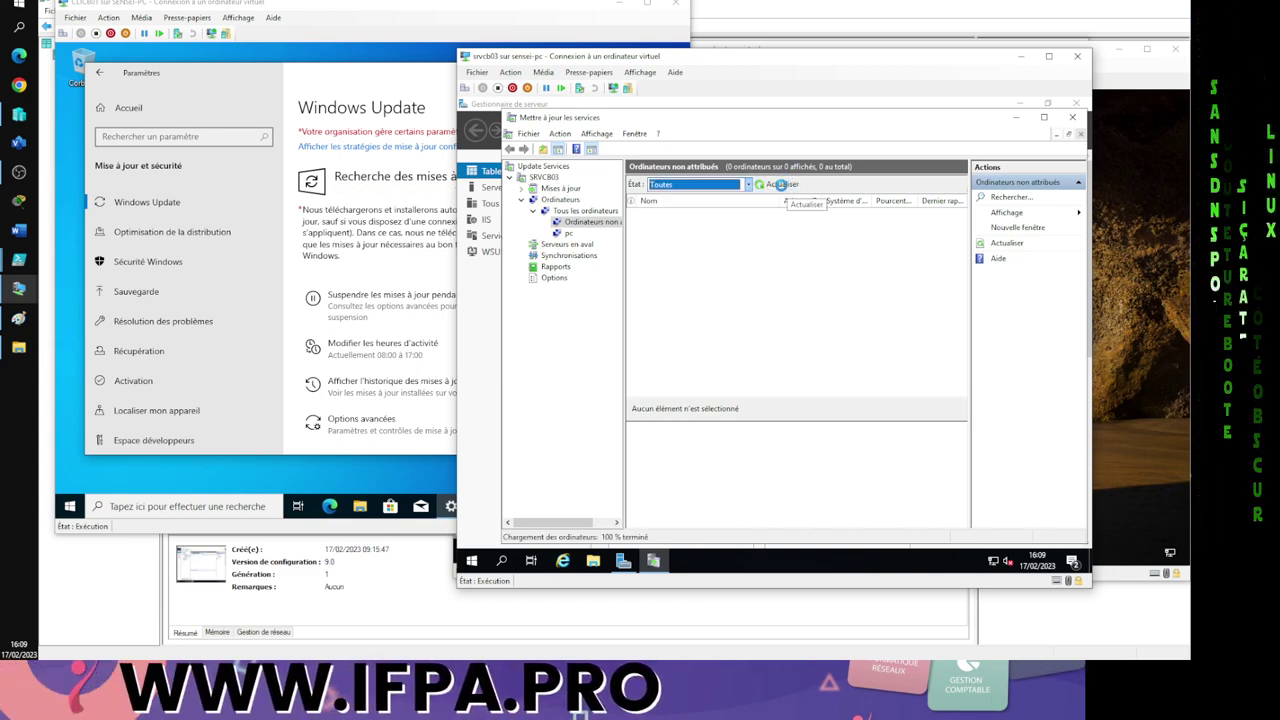
{"action": "left_click_drag", "start_coordinate": [741, 62], "coordinate": [908, 28]}
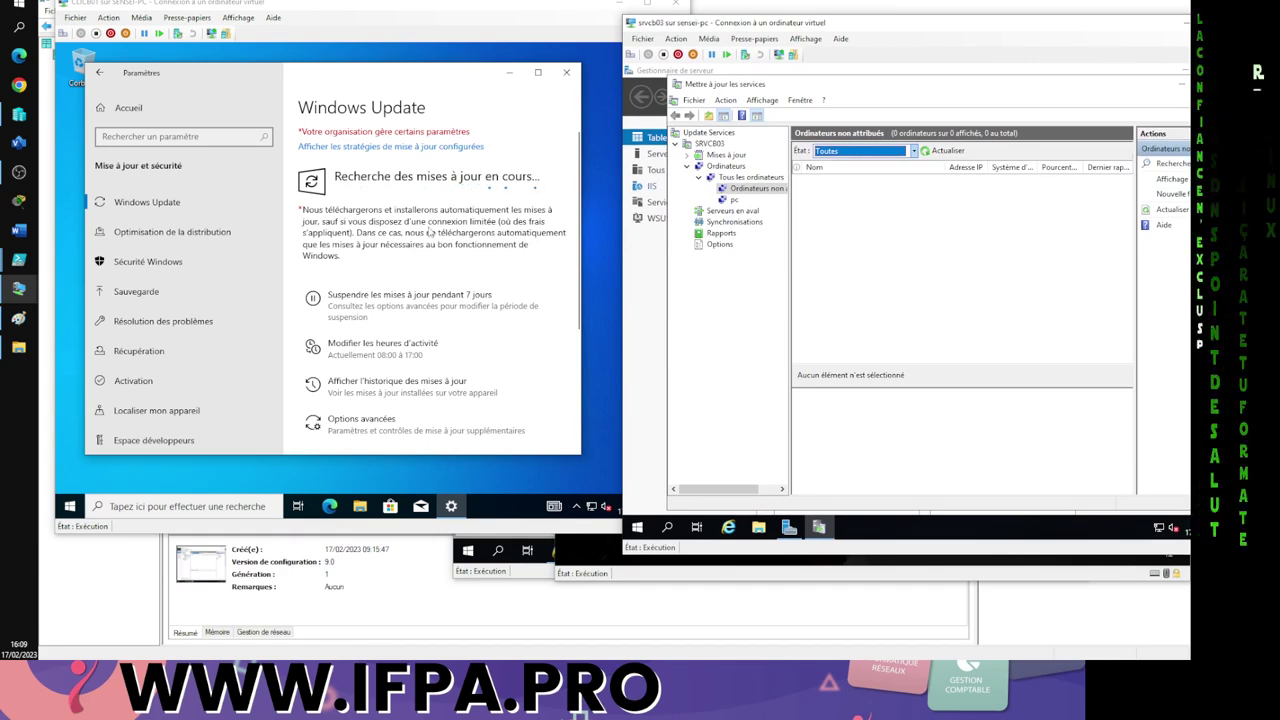
{"action": "left_click_drag", "start_coordinate": [837, 22], "coordinate": [552, 247]}
{"action": "left_click", "coordinate": [940, 84]}
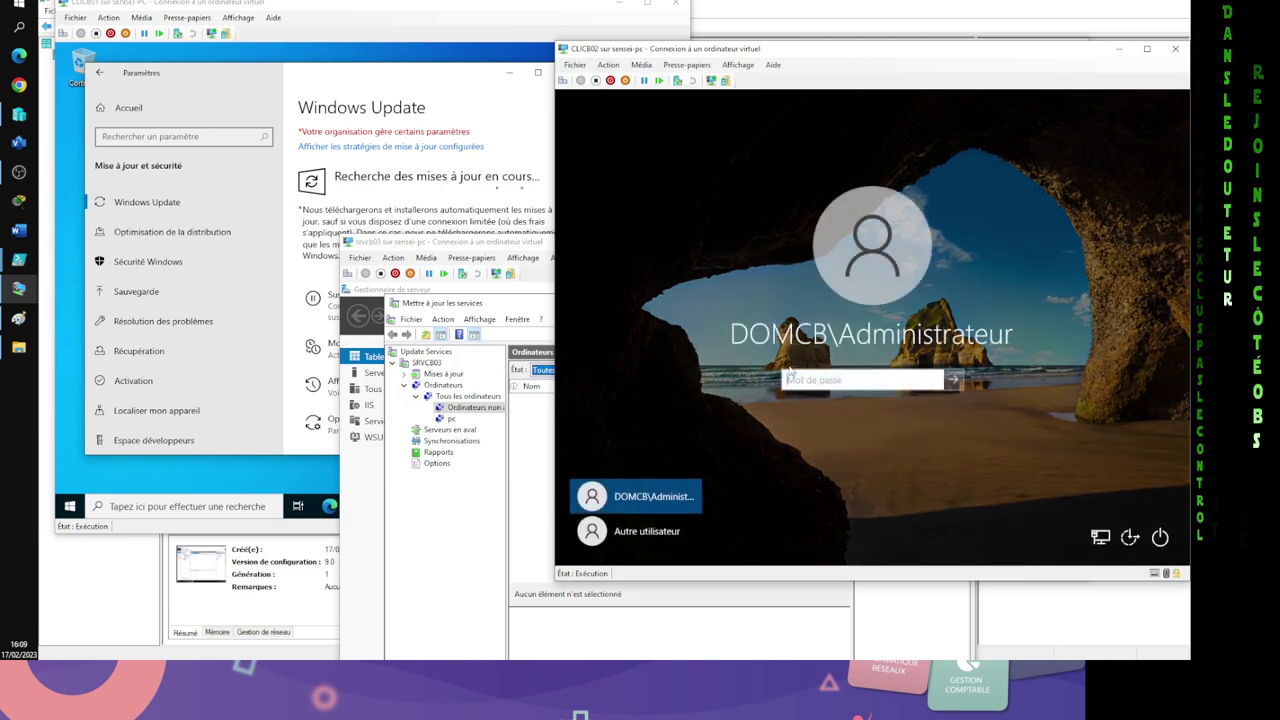
- Sign in to CLICB02 with the administrator password
{"action": "type", "text": "******"}
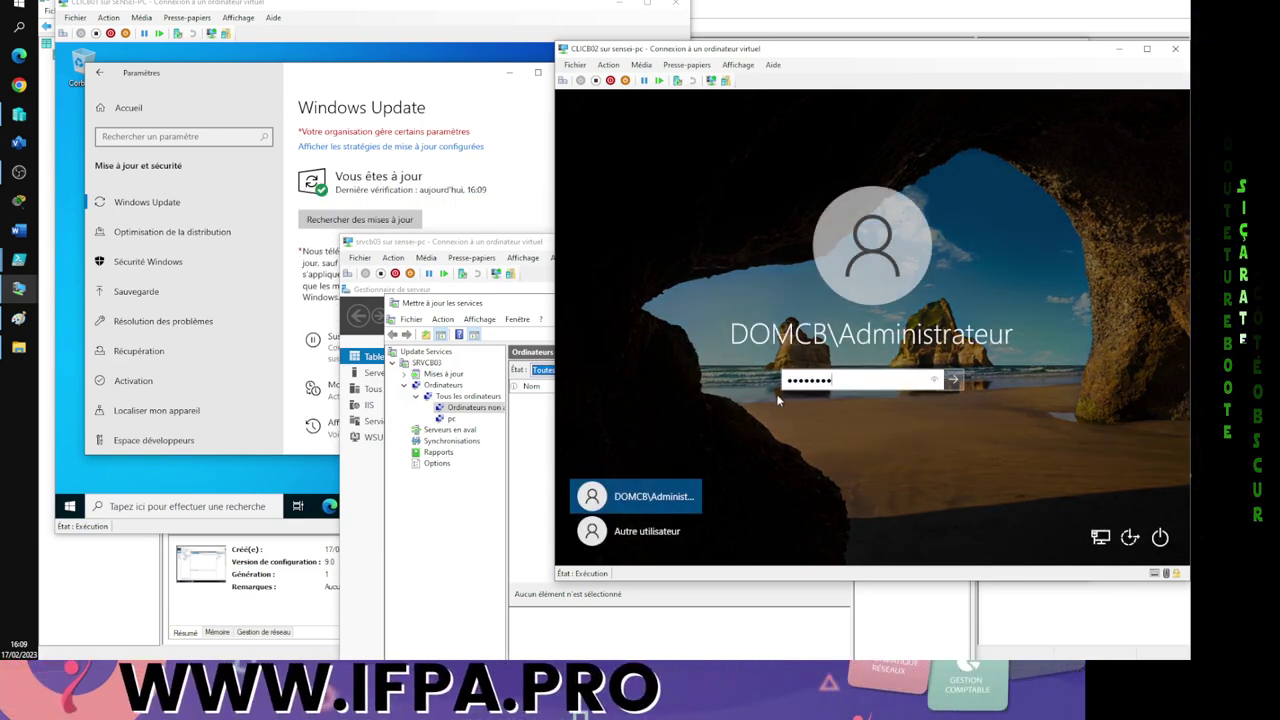
{"action": "key", "text": "Return"}
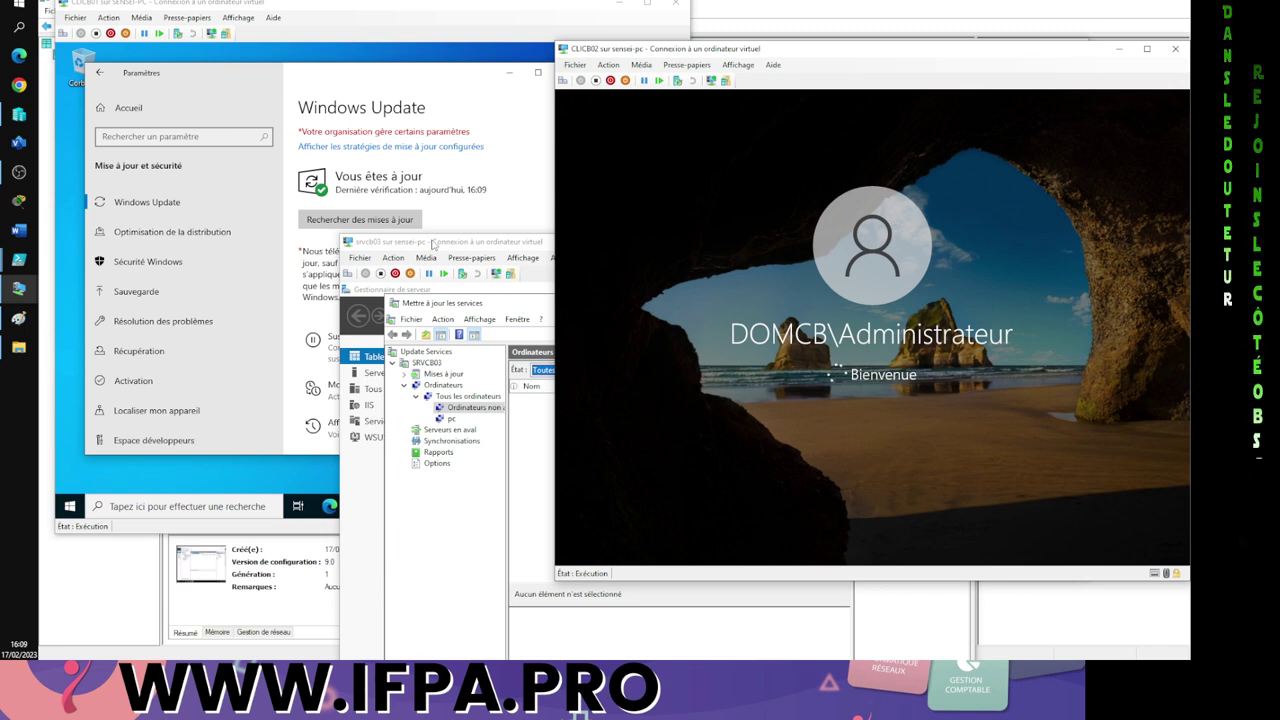
{"action": "left_click", "coordinate": [519, 448]}
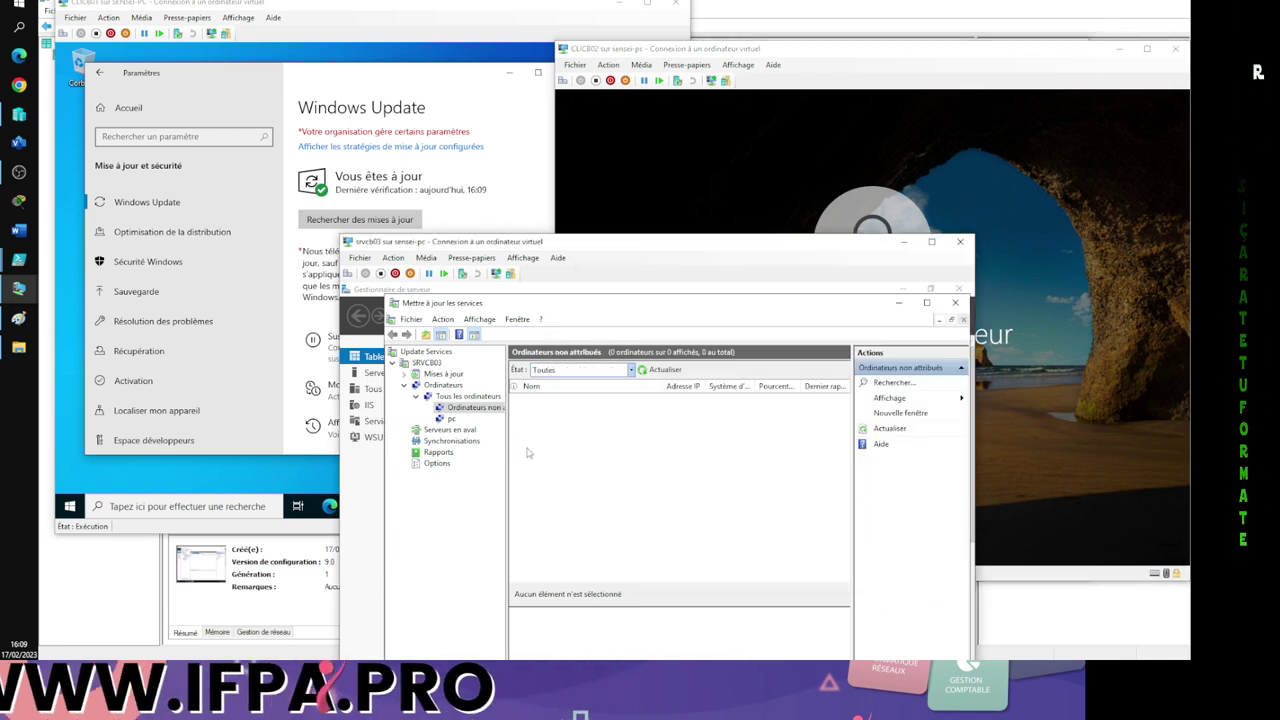
- Rerun Rechercher des mises à jour on CLICB01 twice, checking the WSUS console between runs
{"action": "left_click", "coordinate": [348, 219]}
{"action": "left_click", "coordinate": [348, 219]}
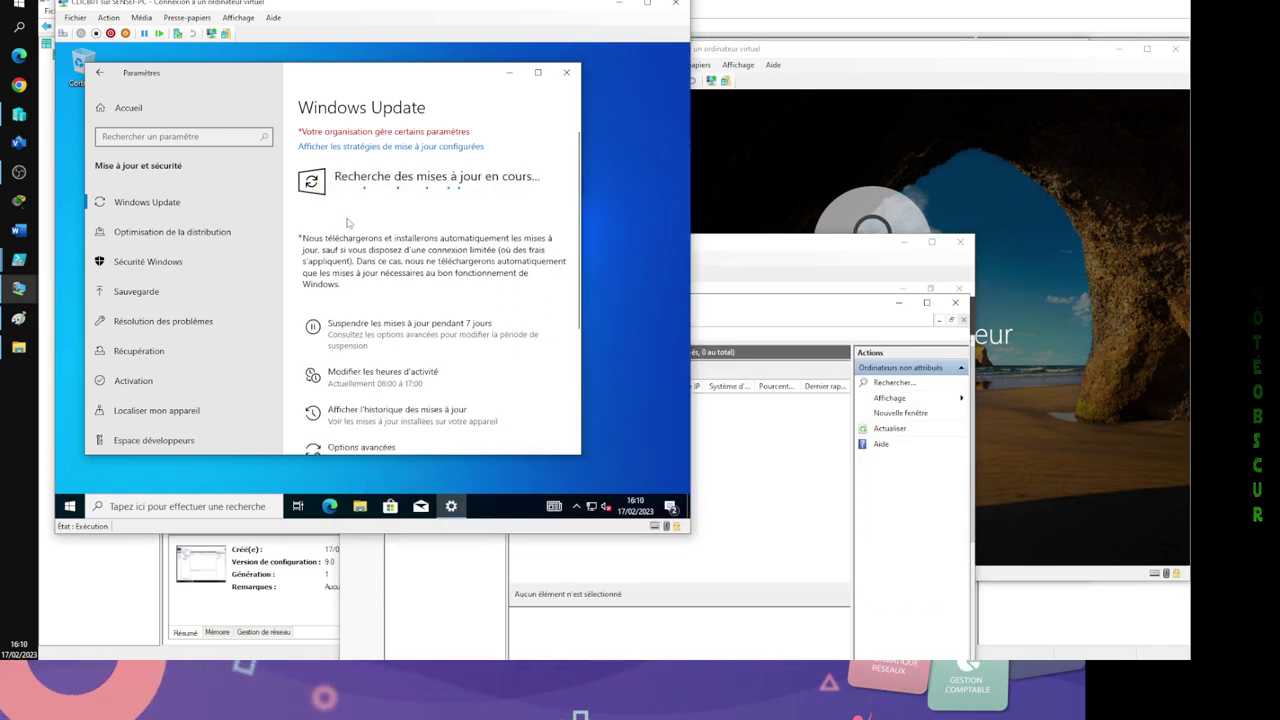
{"action": "left_click", "coordinate": [772, 499]}
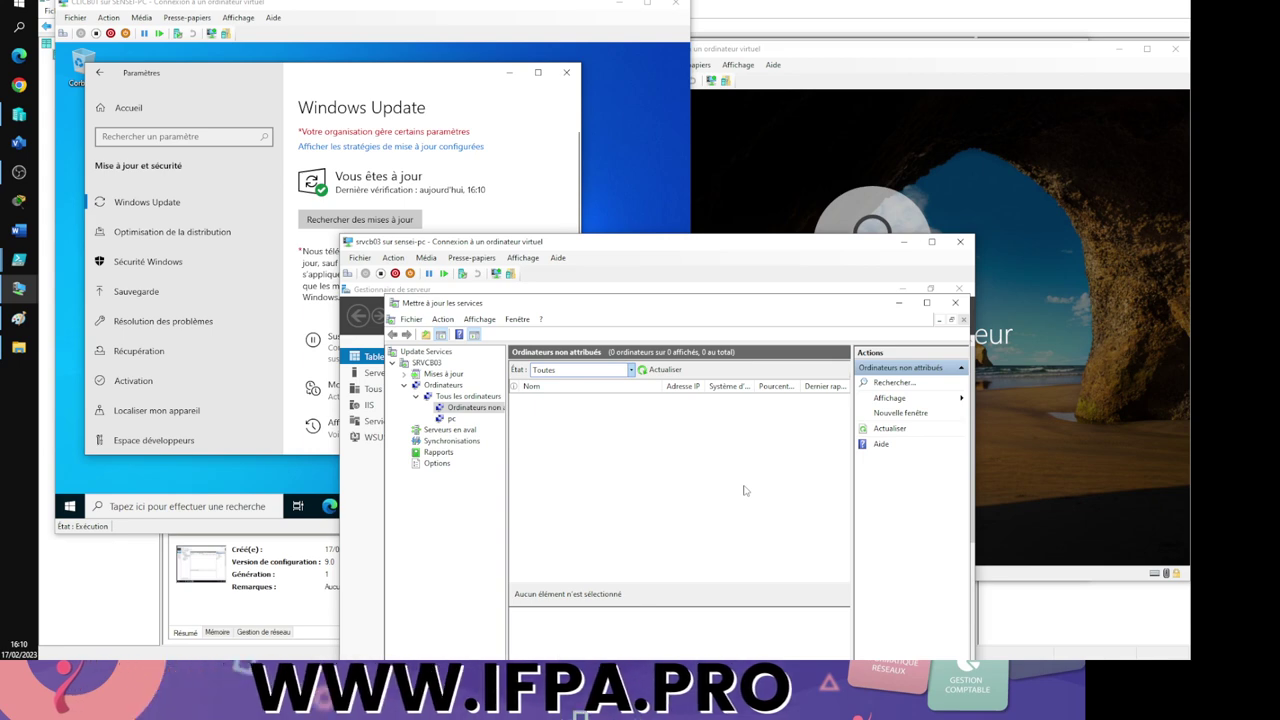
{"action": "left_click", "coordinate": [365, 221]}
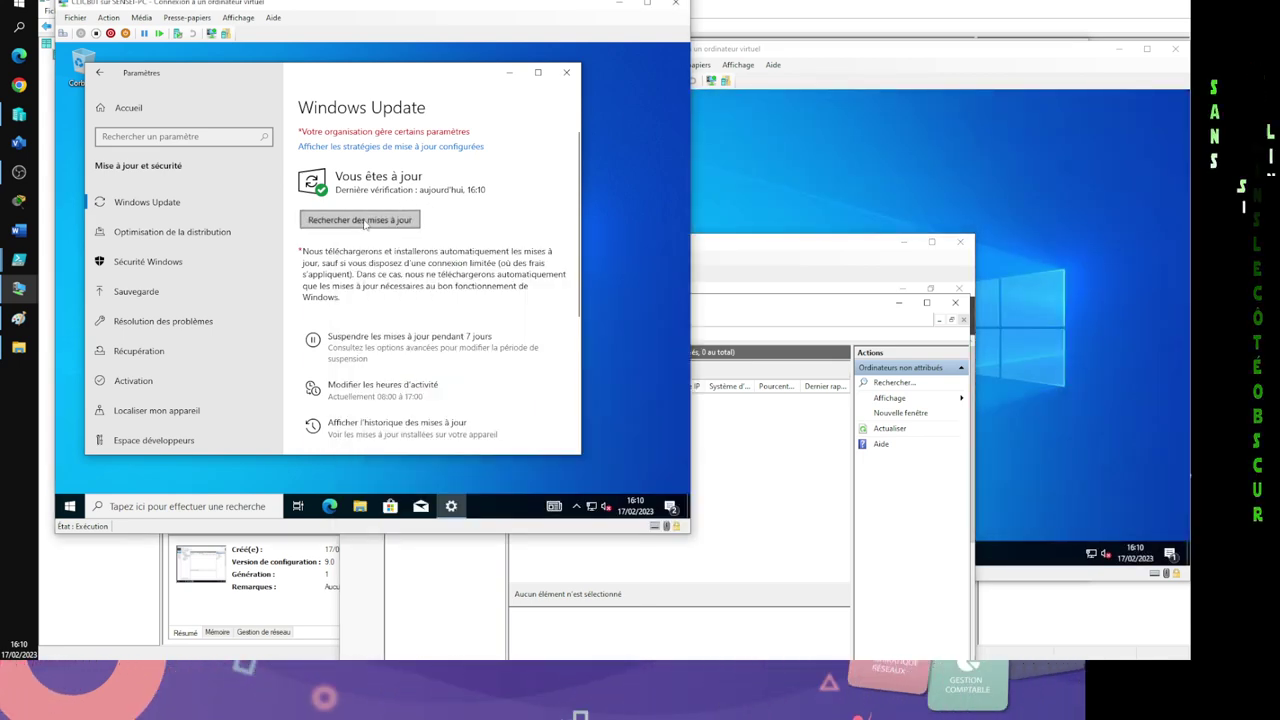
{"action": "left_click", "coordinate": [365, 221]}
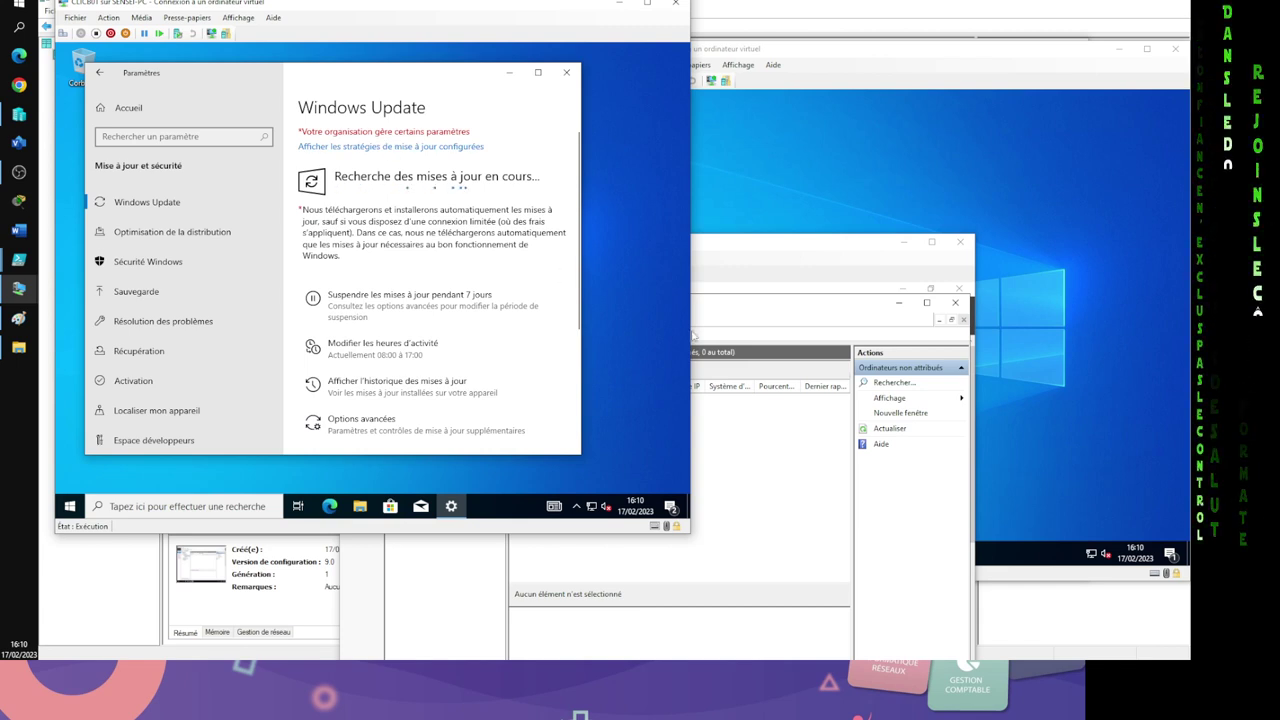
{"action": "left_click", "coordinate": [820, 508]}
- Start a Windows Update check on CLICB02 via Paramètres > Mise à jour et sécurité
{"action": "left_click", "coordinate": [621, 578]}
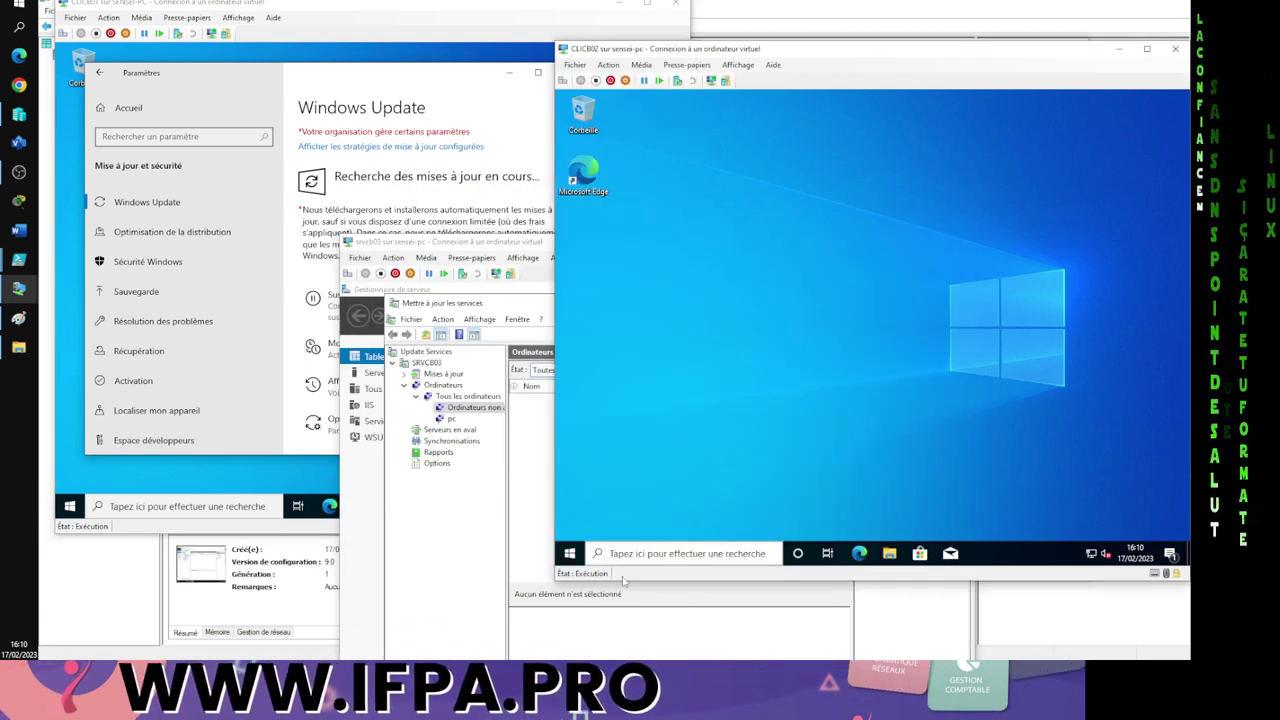
{"action": "left_click", "coordinate": [574, 558]}
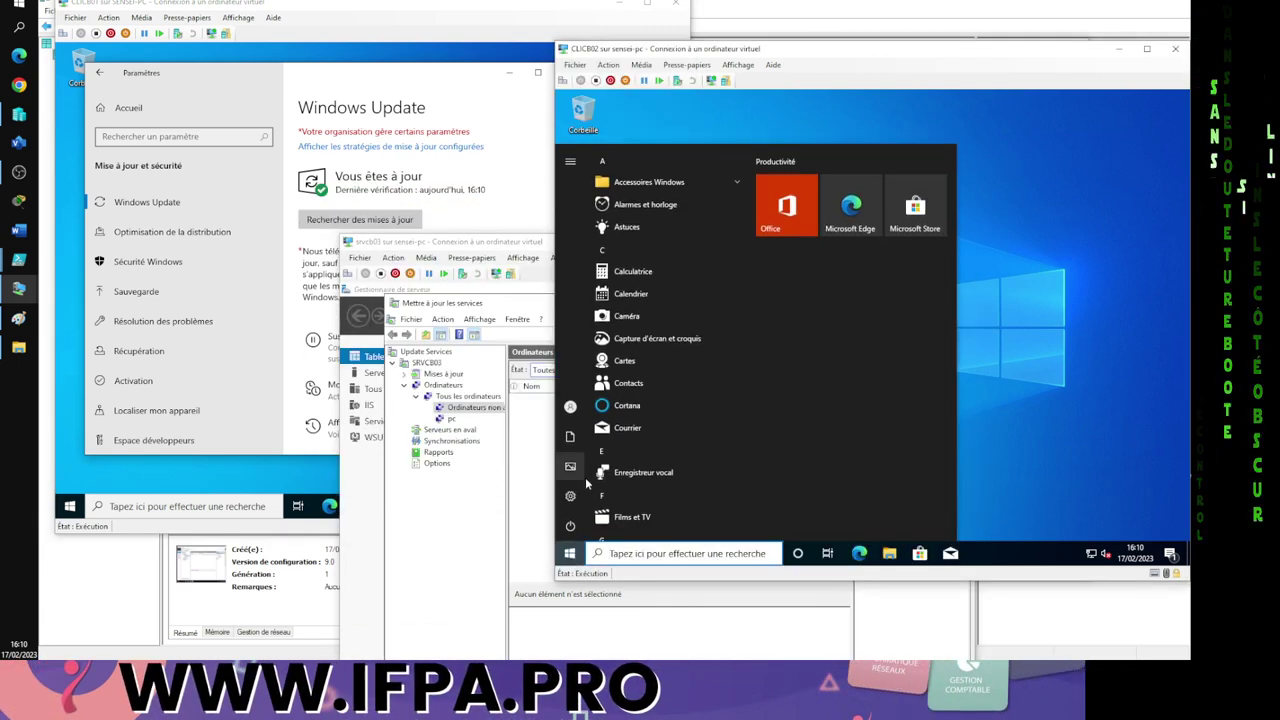
{"action": "left_click", "coordinate": [573, 496]}
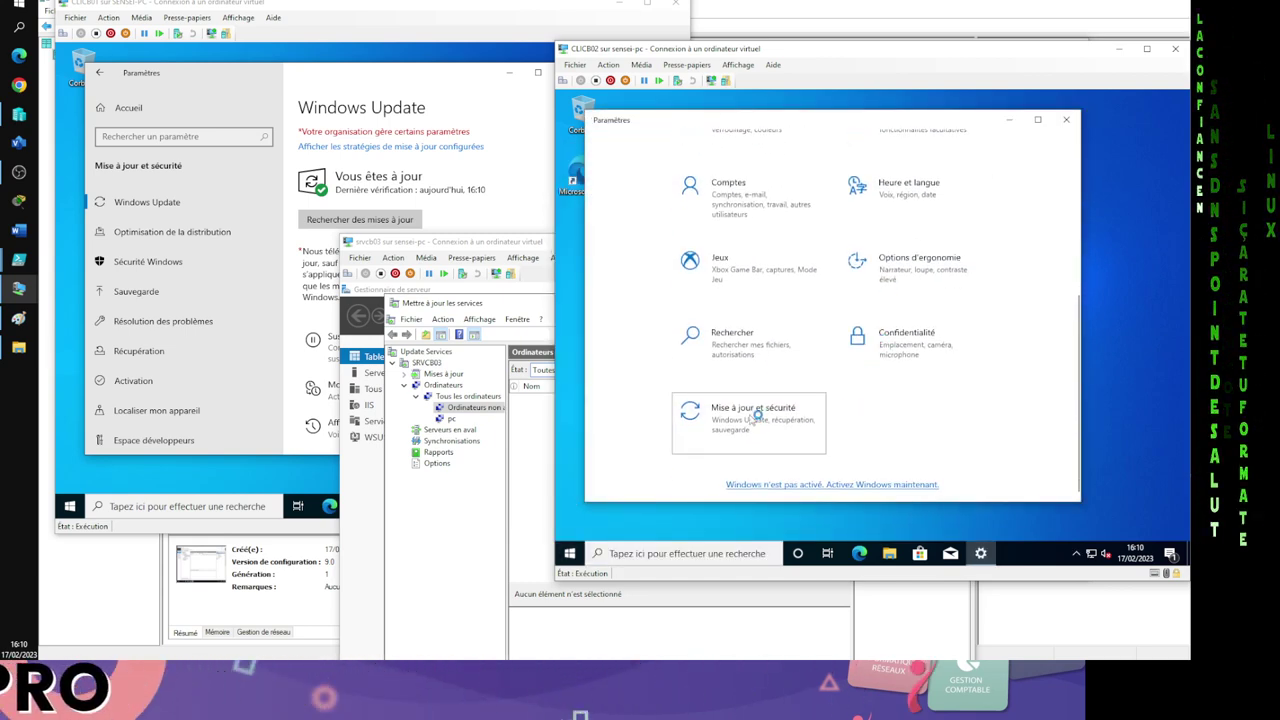
{"action": "left_click", "coordinate": [754, 415]}
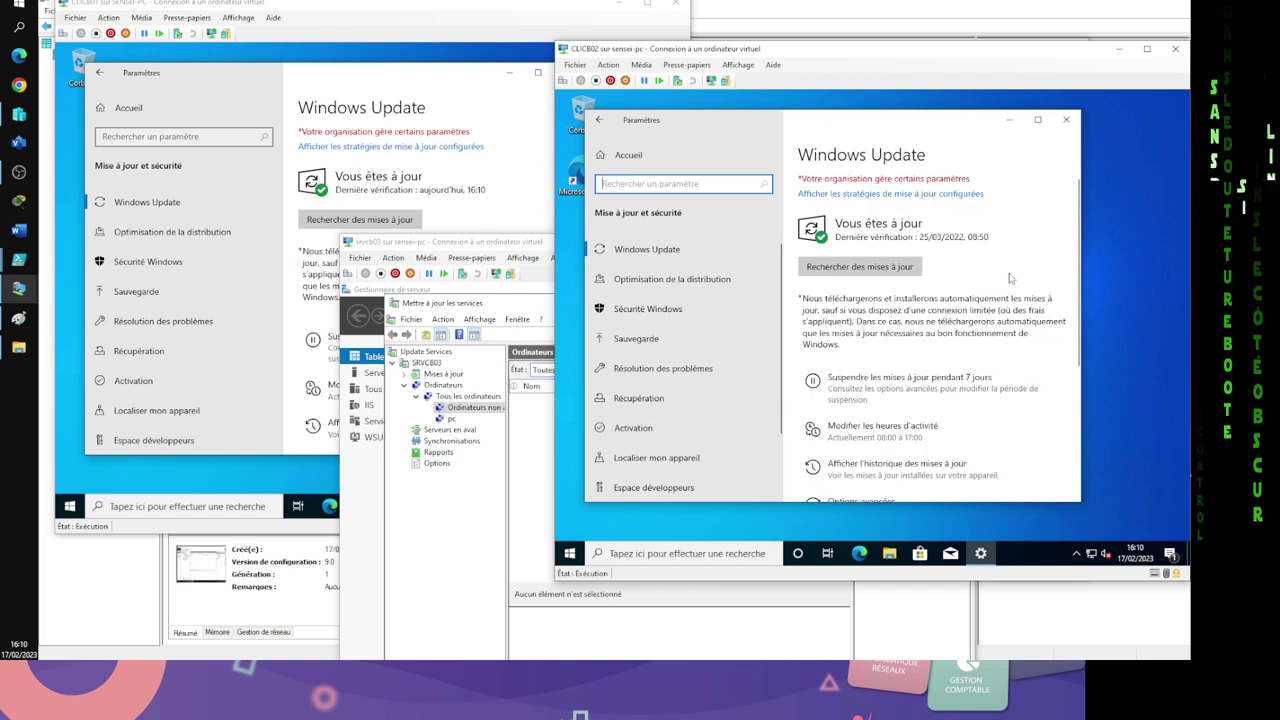
{"action": "left_click", "coordinate": [860, 267]}
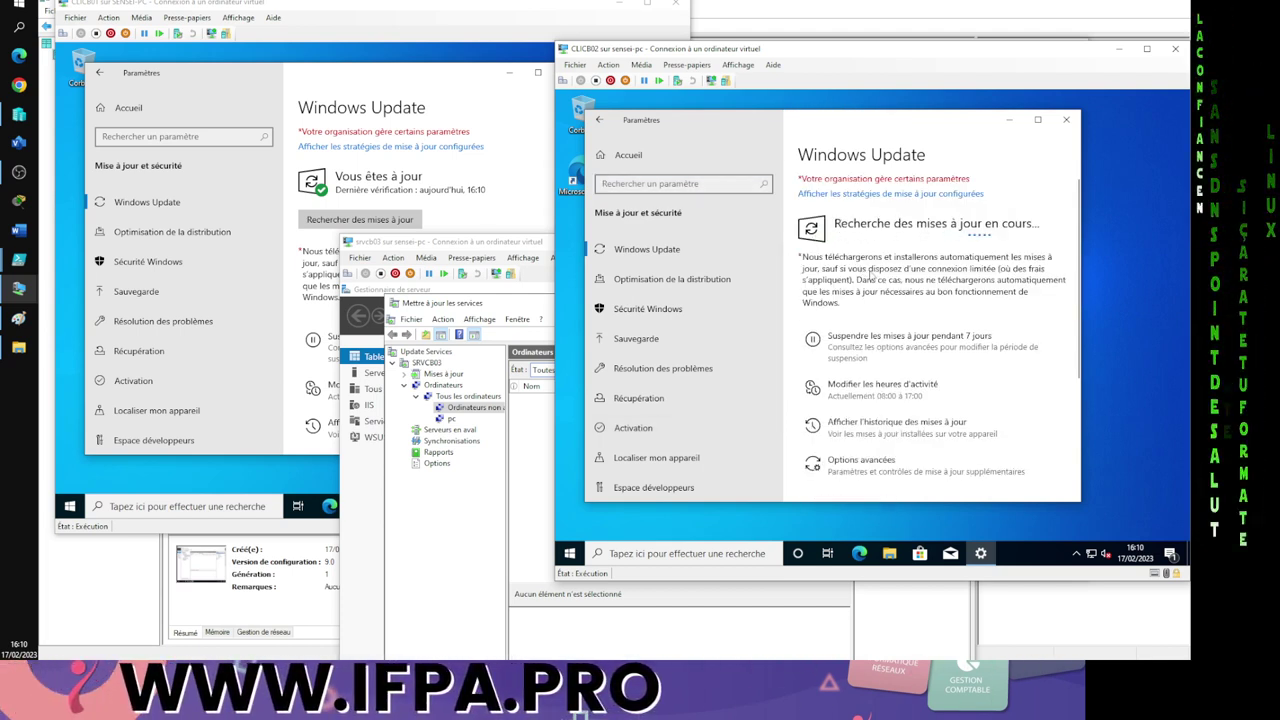
- Refresh WSUS so clicb01.domcb.lan and clicb02.domcb.lan appear as unassigned computers
{"action": "scroll", "coordinate": [981, 320], "scroll_direction": "down", "scroll_amount": 5}
{"action": "scroll", "coordinate": [981, 320], "scroll_direction": "up", "scroll_amount": 5}
{"action": "left_click", "coordinate": [540, 440]}
{"action": "left_click", "coordinate": [683, 370]}
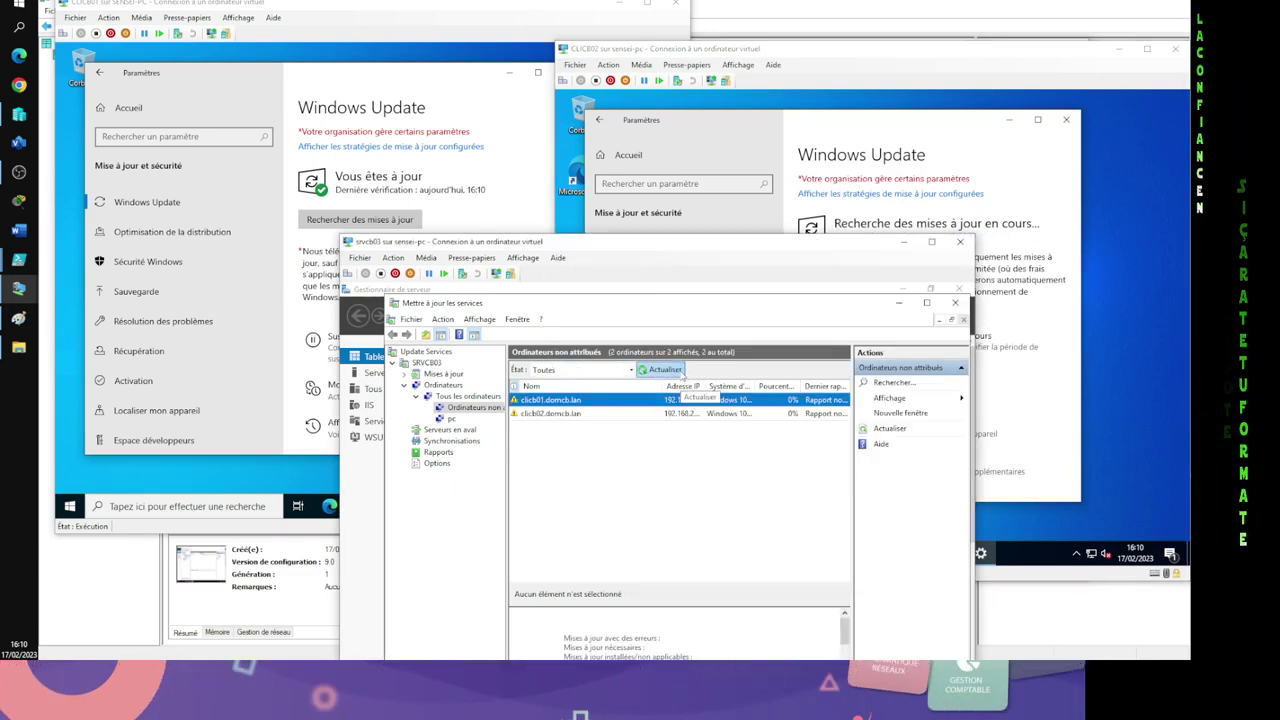
- Raise the srvcb03 window and auto-size the Ordinateurs non attribués columns to show IPs and Windows 10 Pro
{"action": "left_click_drag", "start_coordinate": [728, 255], "coordinate": [758, 90]}
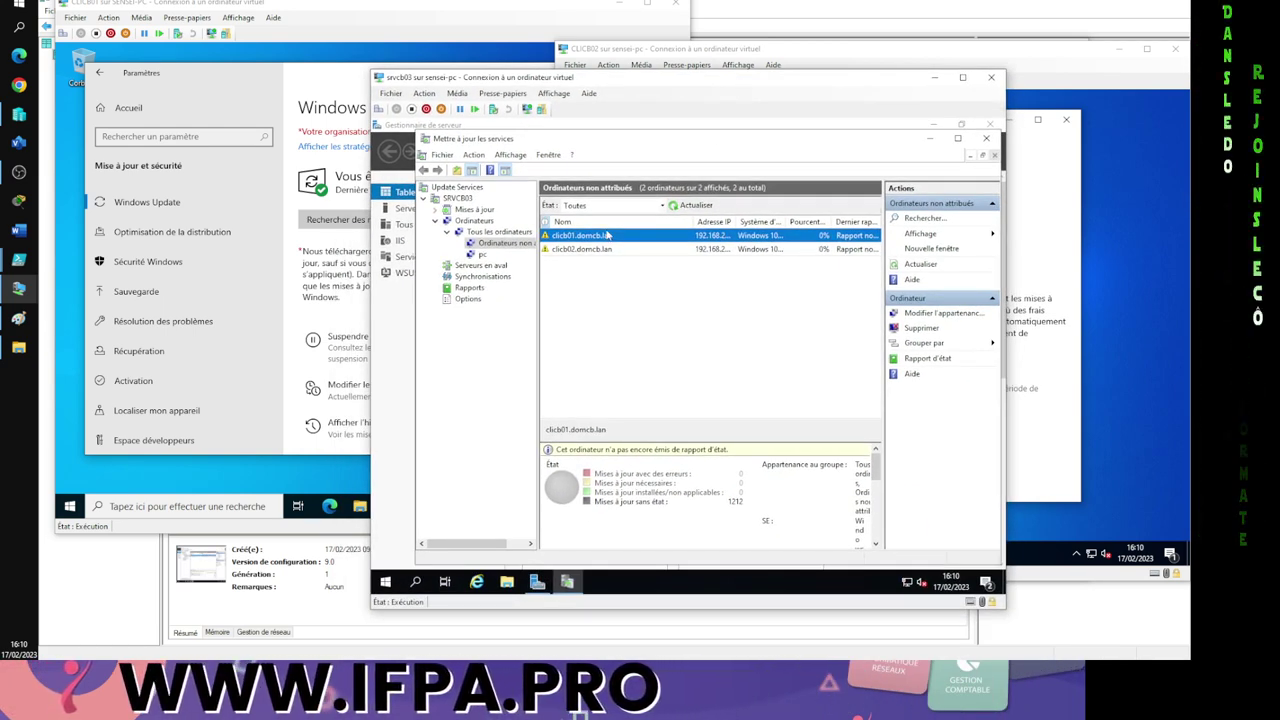
{"action": "double_click", "coordinate": [688, 221]}
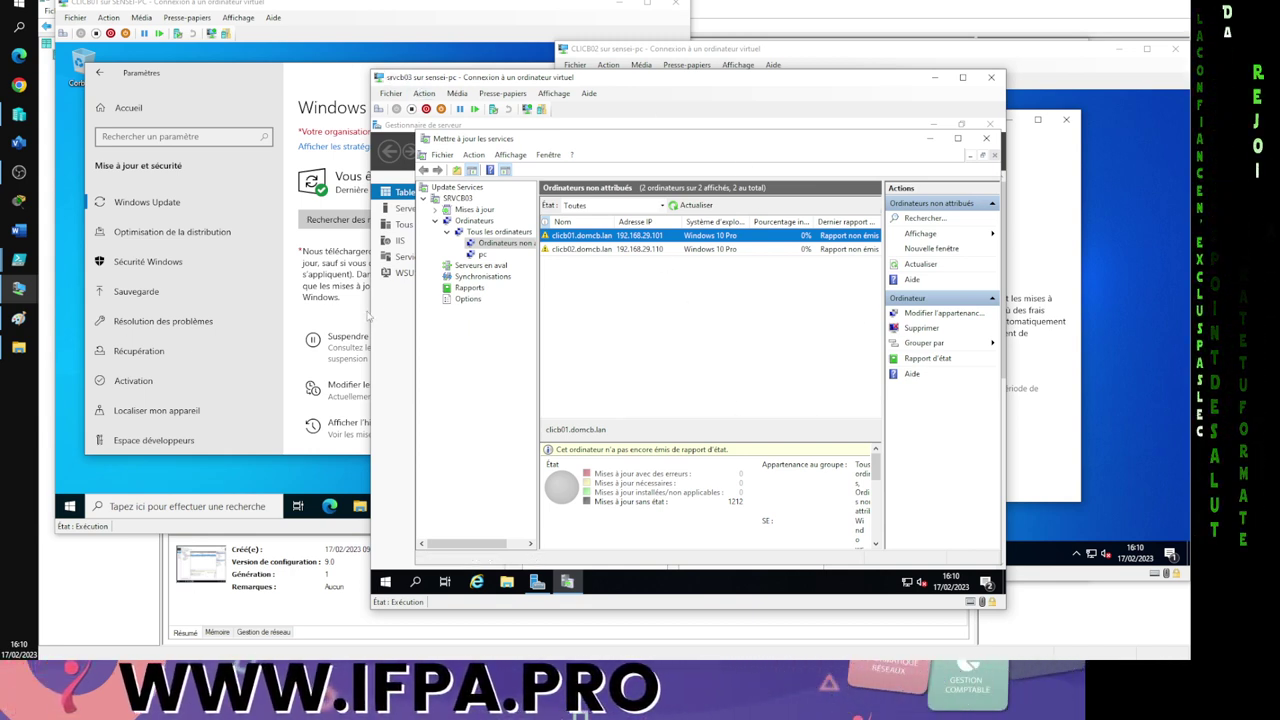
- Switch to SRVCB01 and sign in with the administrator password
{"action": "mouse_move", "coordinate": [30, 297]}
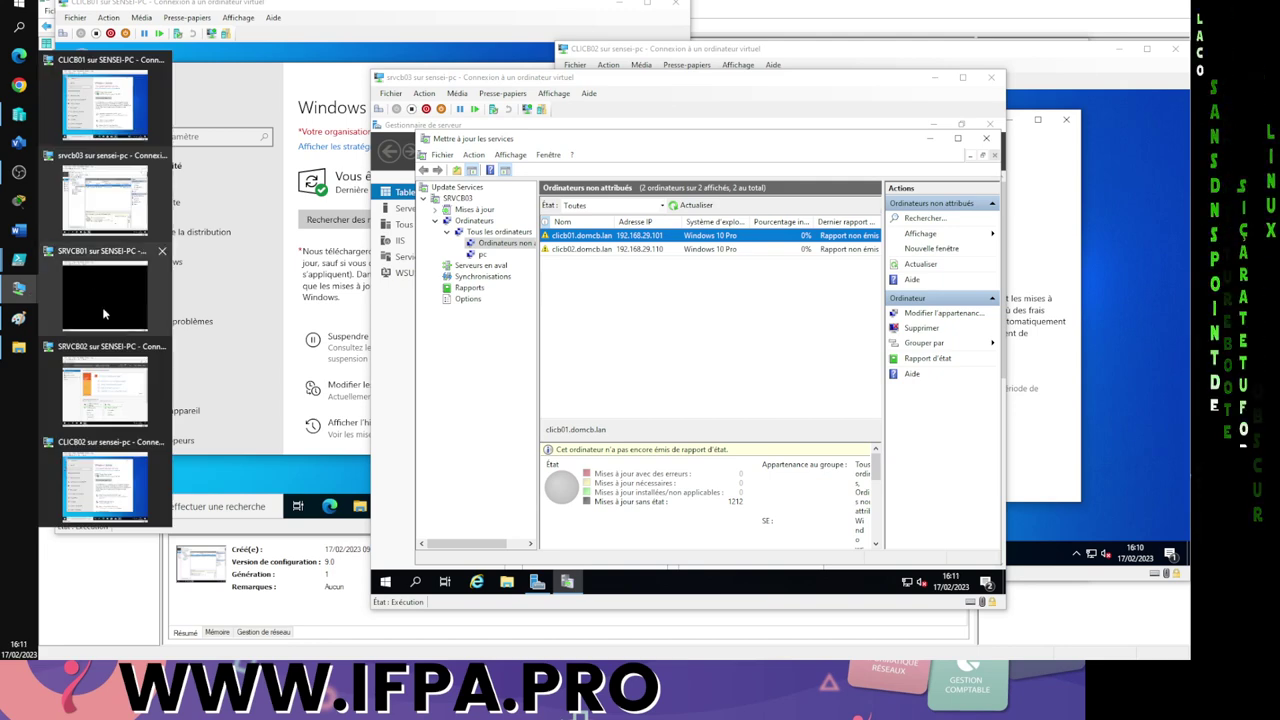
{"action": "left_click", "coordinate": [102, 307]}
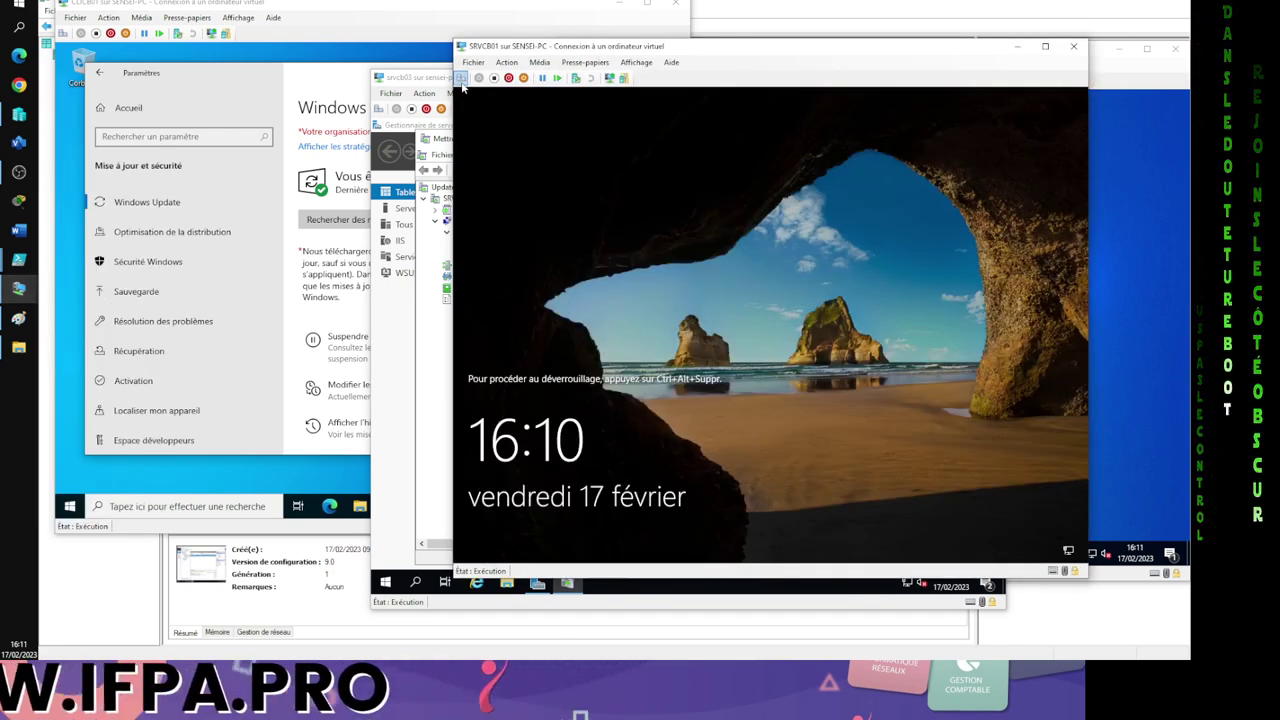
{"action": "left_click", "coordinate": [479, 77]}
{"action": "type", "text": "********"}
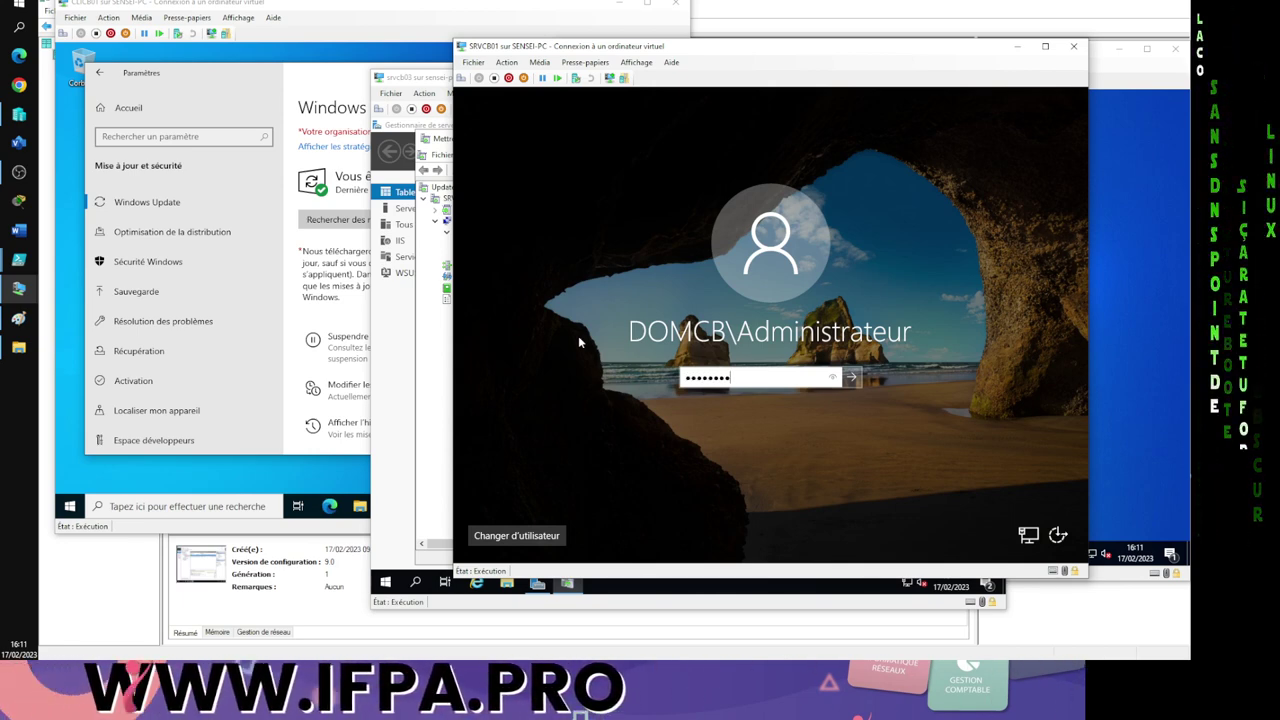
{"action": "key", "text": "Return"}
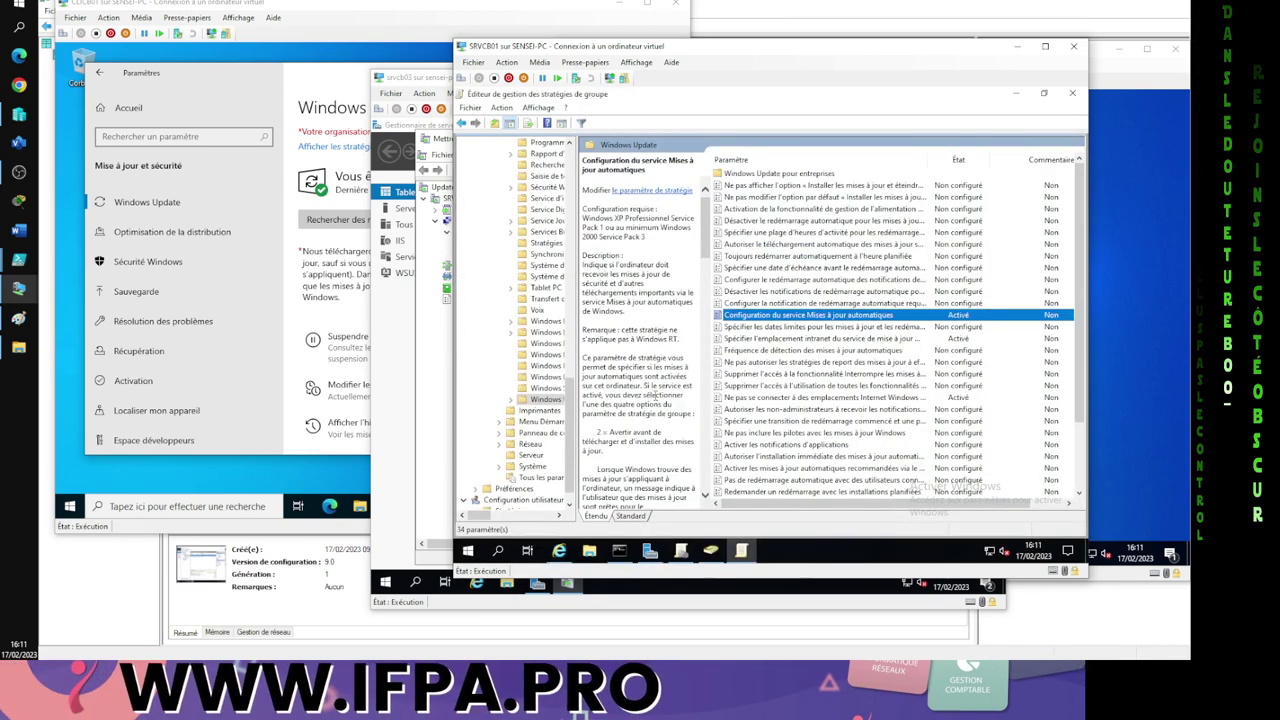
- Open services.msc on SRVCB01, maximize it, widen the Nom column and scroll the services list
{"action": "key", "text": "super+r"}
{"action": "type", "text": "services.msc"}
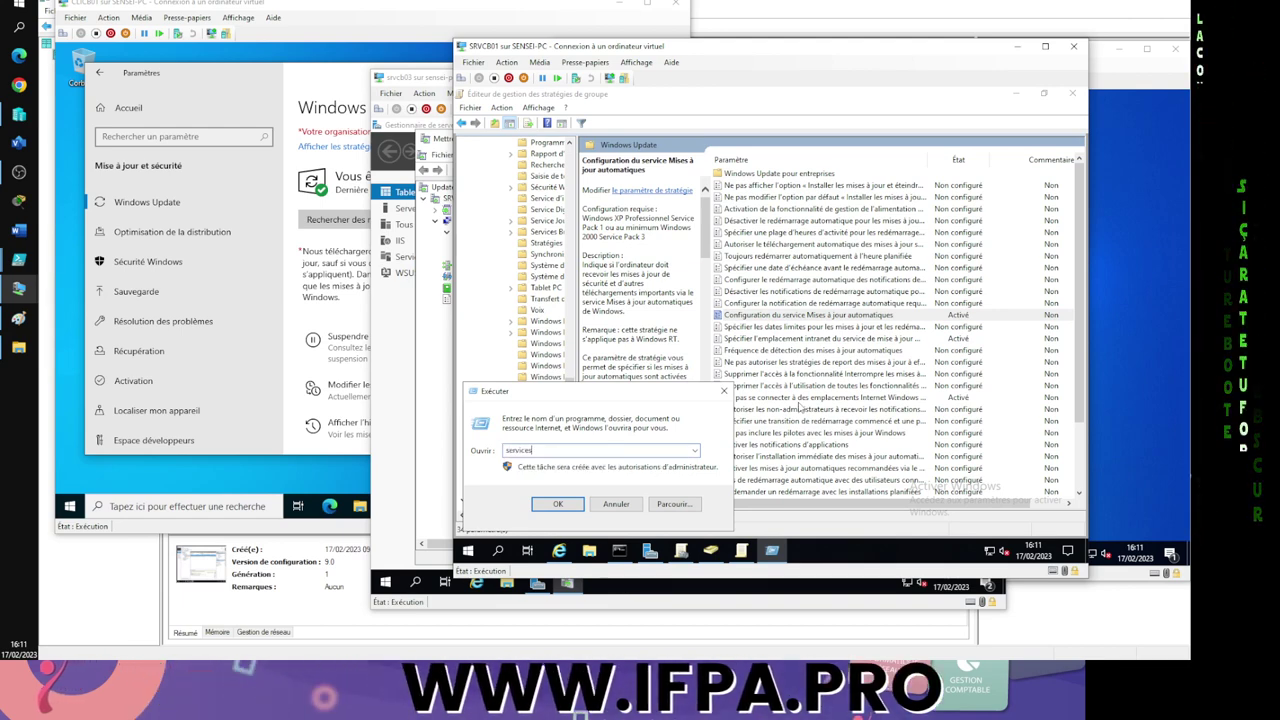
{"action": "key", "text": "Return"}
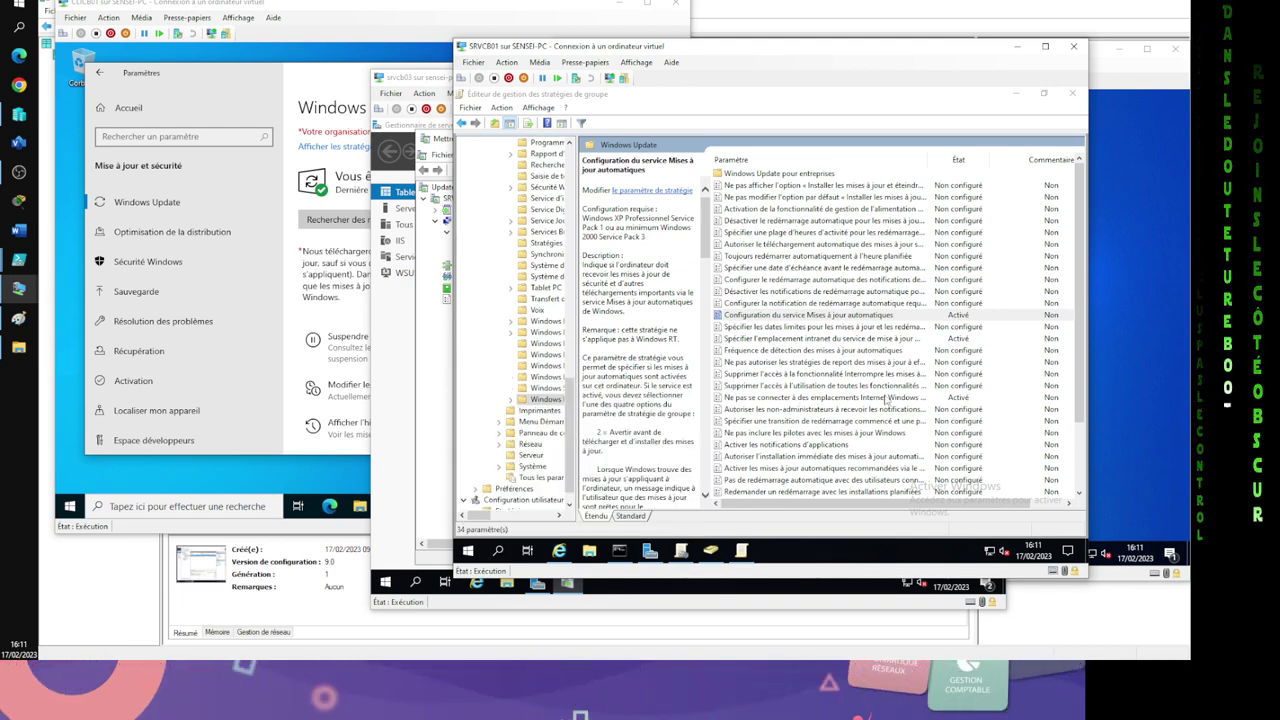
{"action": "left_click", "coordinate": [960, 137]}
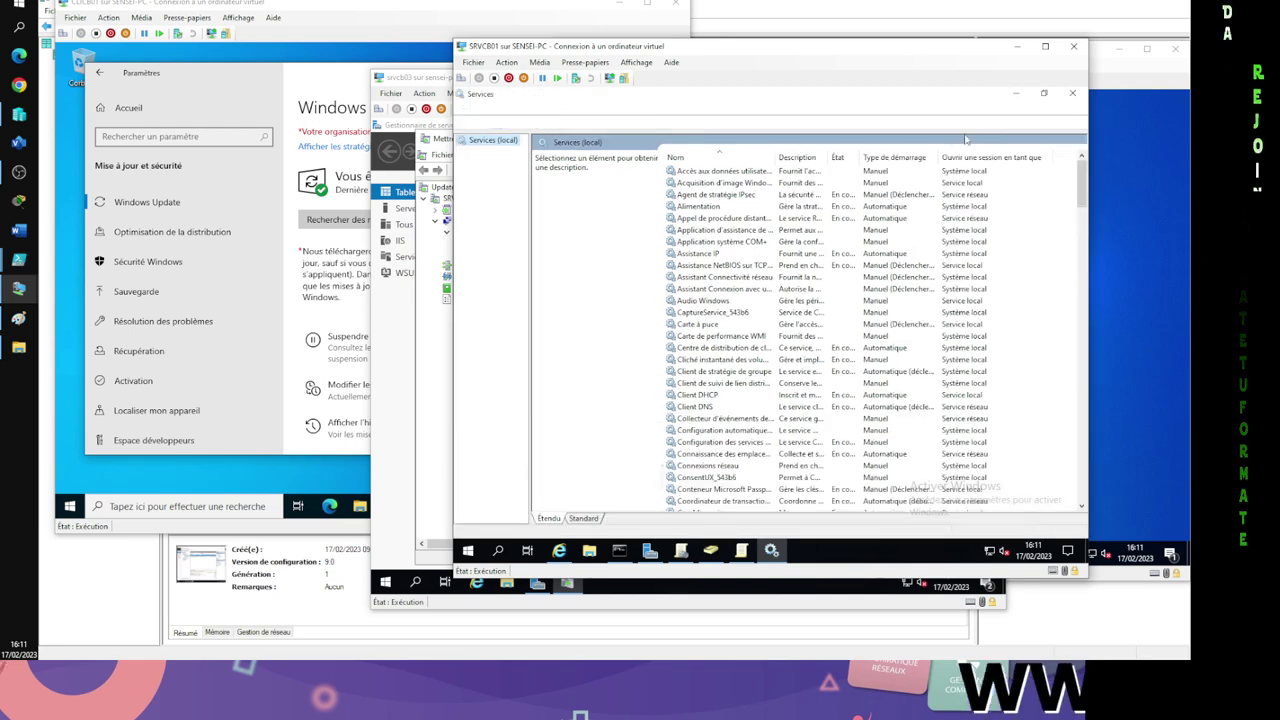
{"action": "double_click", "coordinate": [777, 161]}
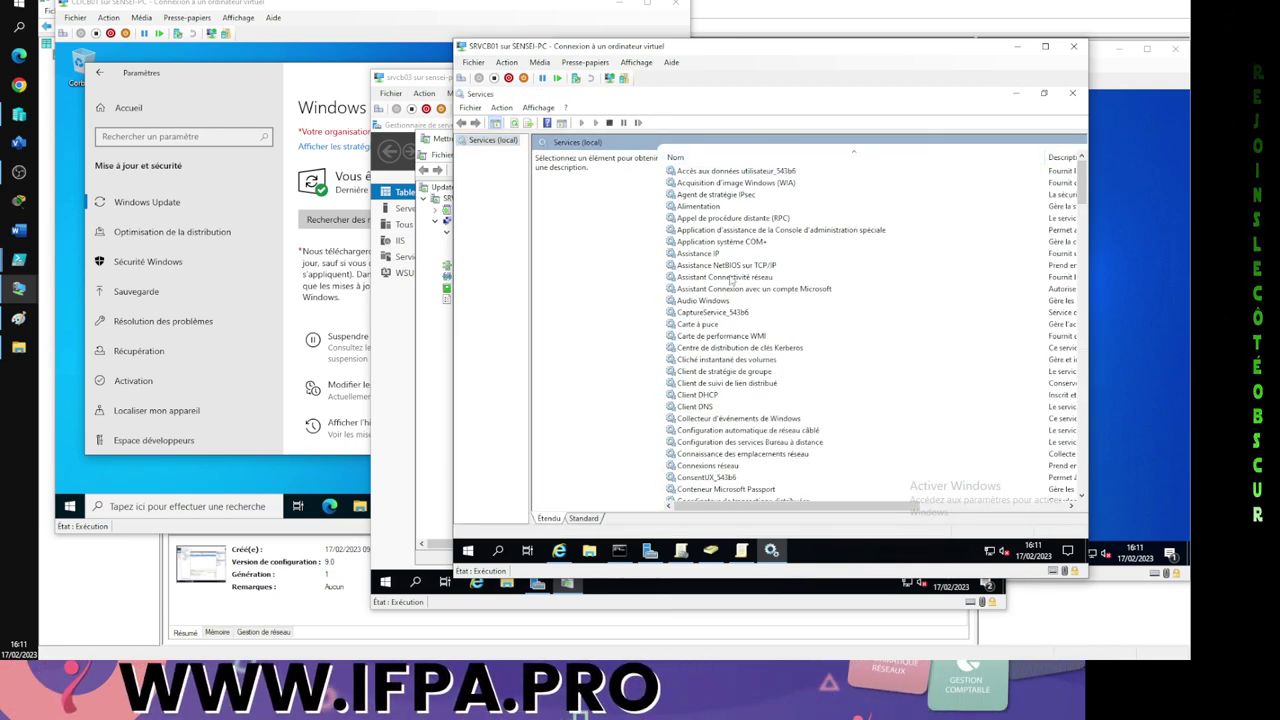
{"action": "scroll", "coordinate": [740, 256], "scroll_direction": "down", "scroll_amount": 3}
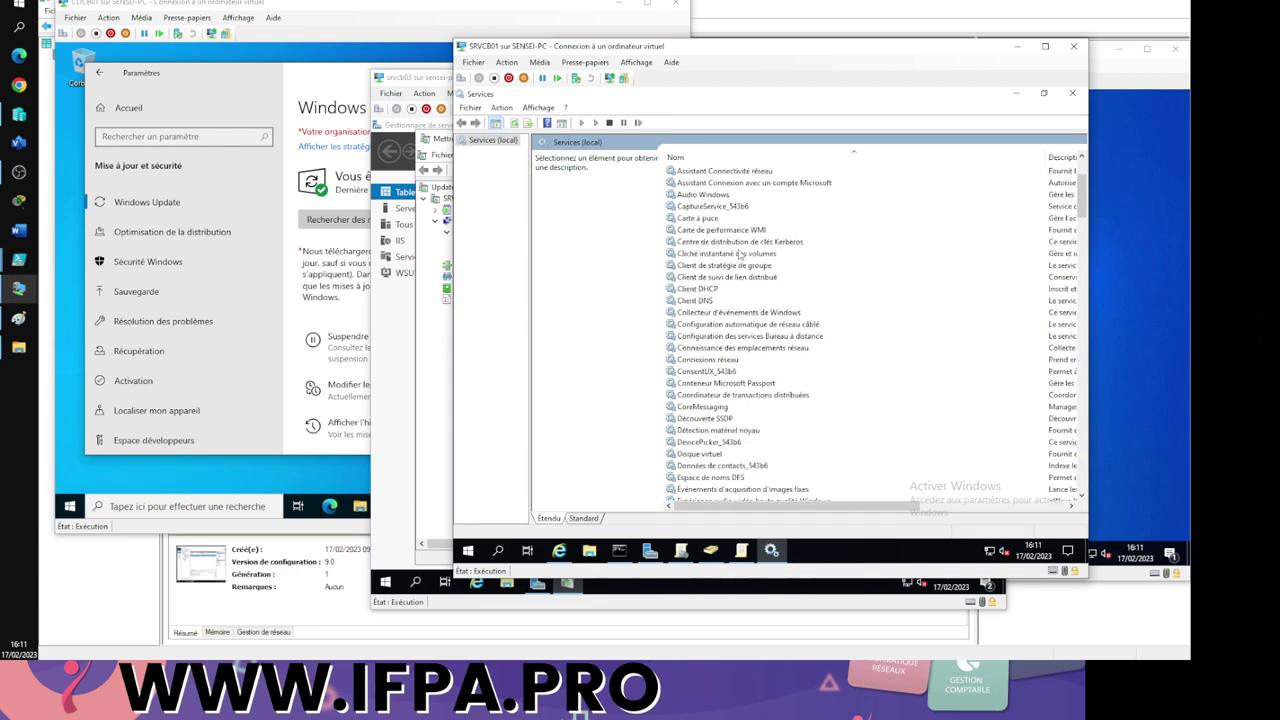
{"action": "scroll", "coordinate": [740, 256], "scroll_direction": "down", "scroll_amount": 10}
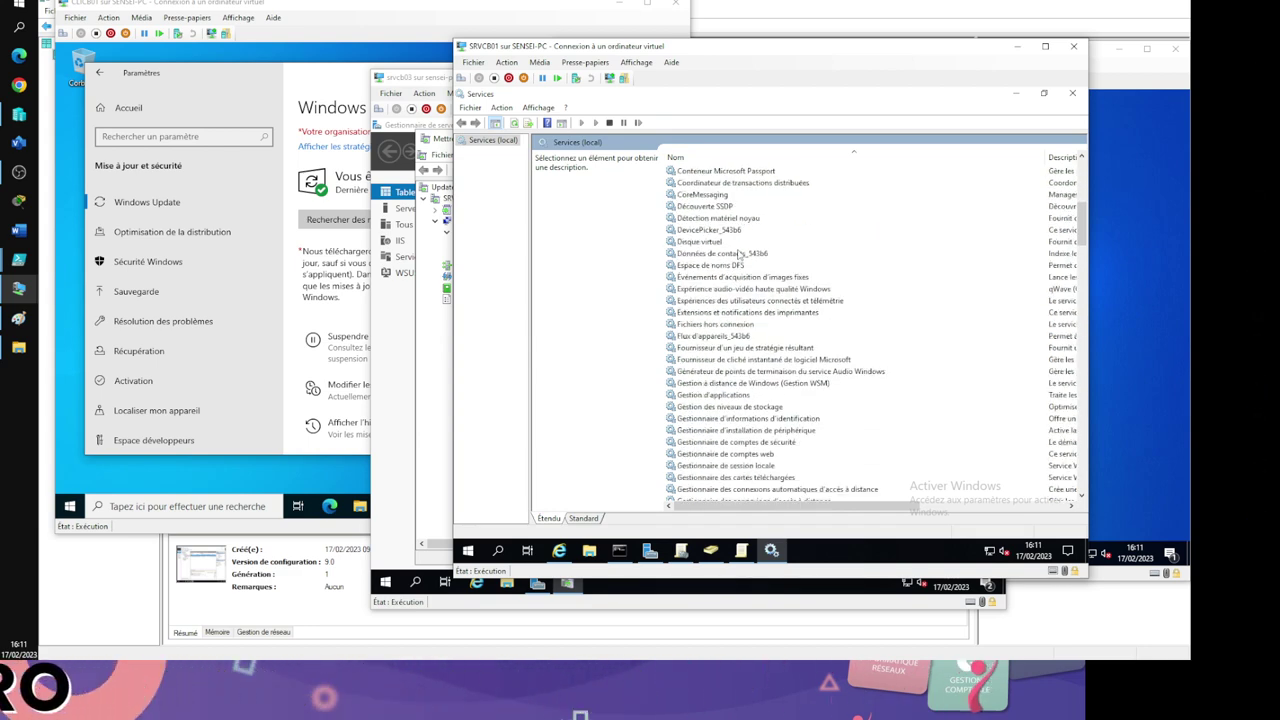
{"action": "scroll", "coordinate": [742, 265], "scroll_direction": "down", "scroll_amount": 15}
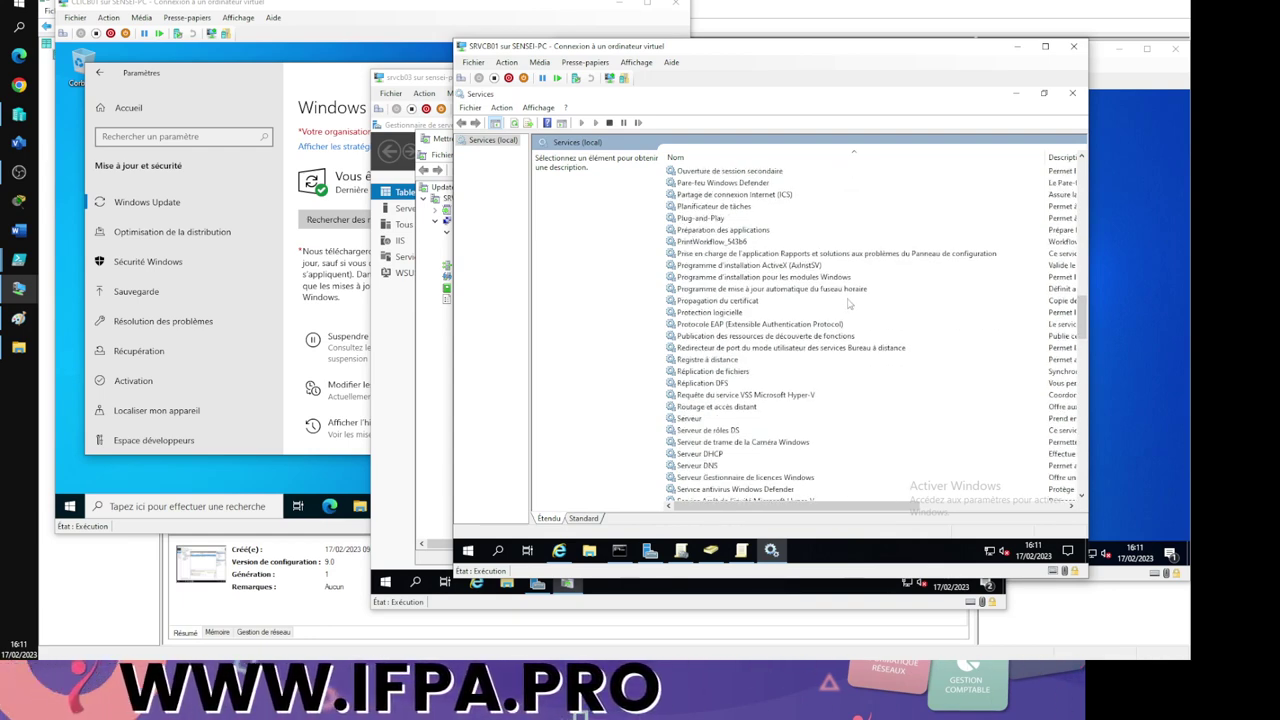
{"action": "scroll", "coordinate": [850, 303], "scroll_direction": "down", "scroll_amount": 5}
{"action": "scroll", "coordinate": [850, 303], "scroll_direction": "down", "scroll_amount": 4}
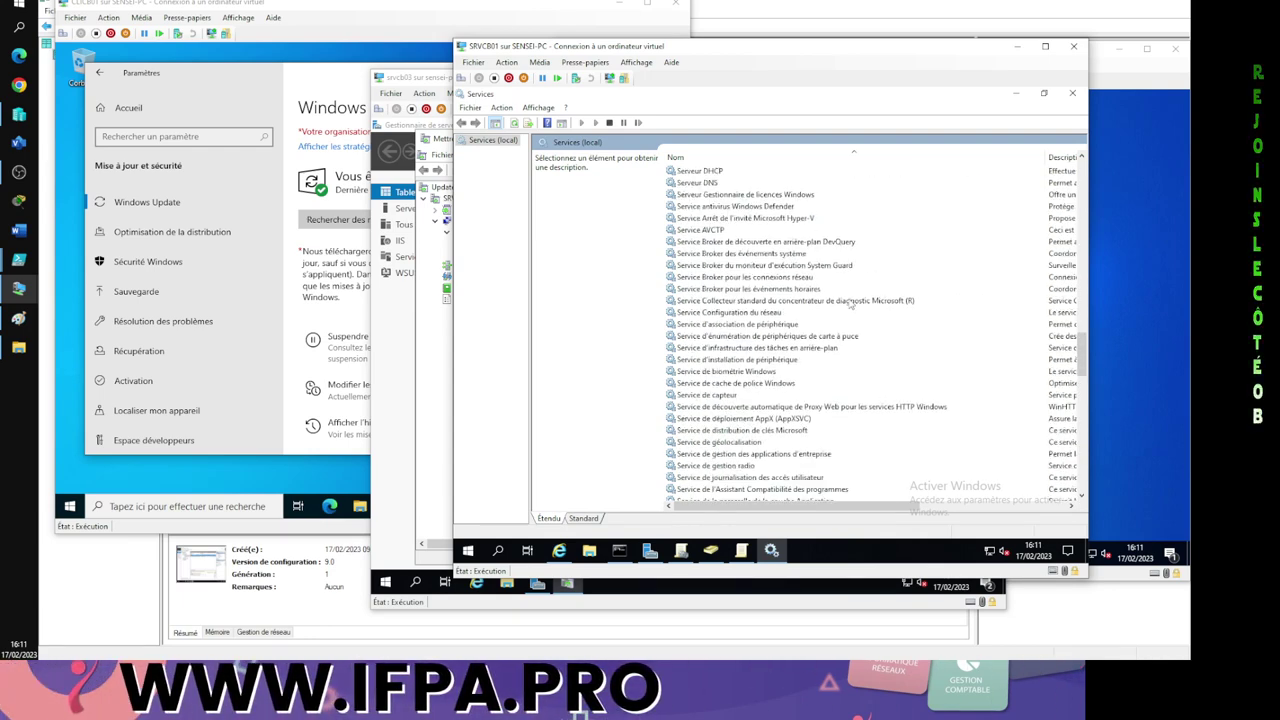
{"action": "scroll", "coordinate": [850, 305], "scroll_direction": "down", "scroll_amount": 8}
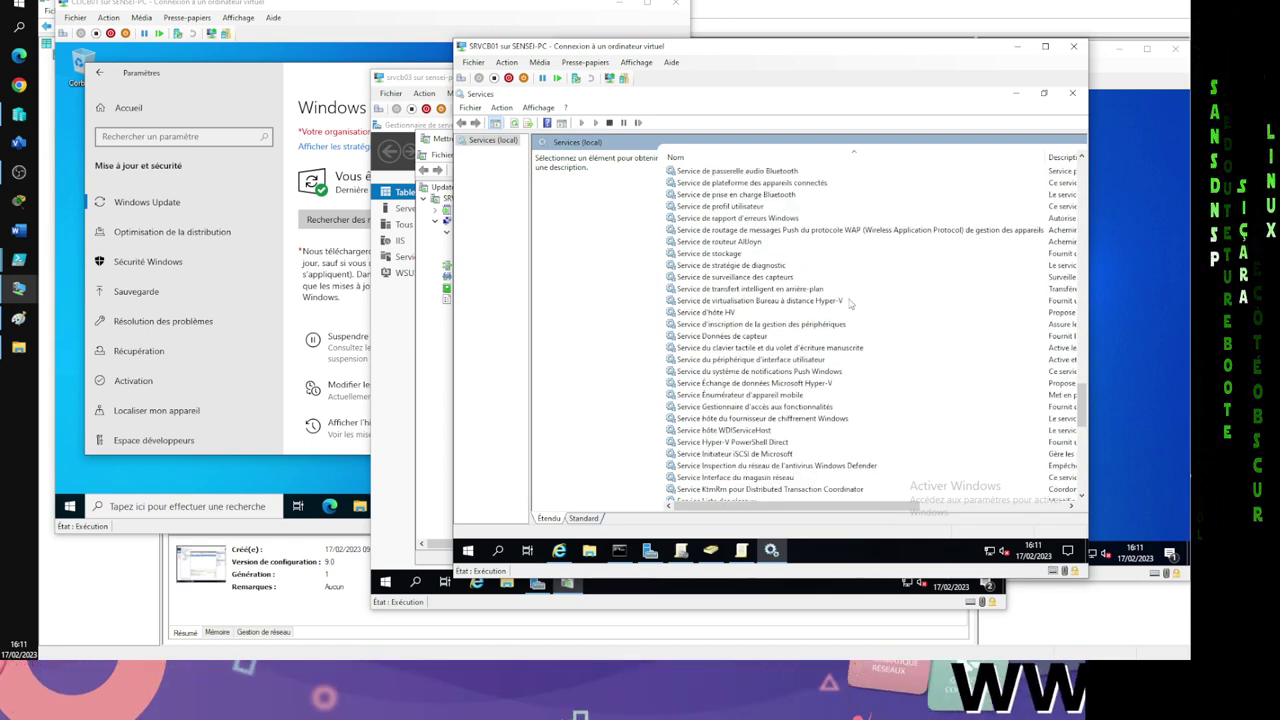
{"action": "scroll", "coordinate": [850, 305], "scroll_direction": "down", "scroll_amount": 6}
{"action": "scroll", "coordinate": [850, 303], "scroll_direction": "down", "scroll_amount": 3}
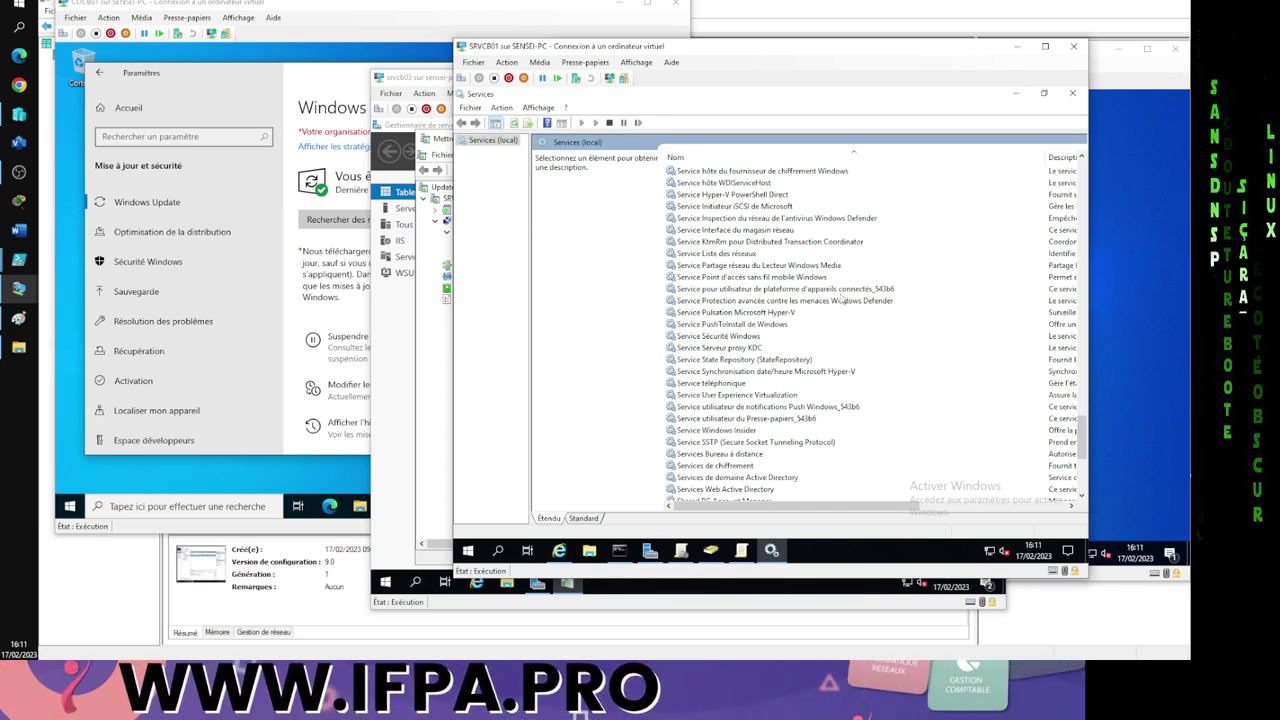
{"action": "scroll", "coordinate": [843, 300], "scroll_direction": "down", "scroll_amount": 3}
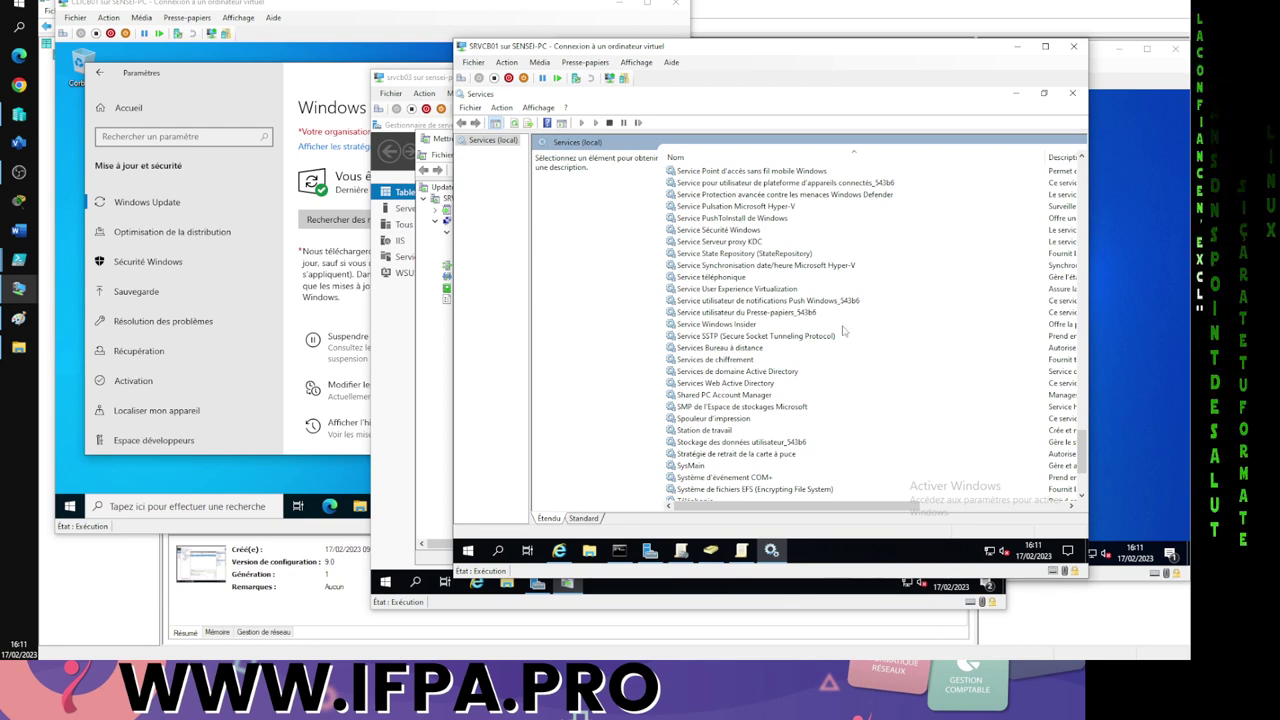
{"action": "scroll", "coordinate": [841, 326], "scroll_direction": "down", "scroll_amount": 1}
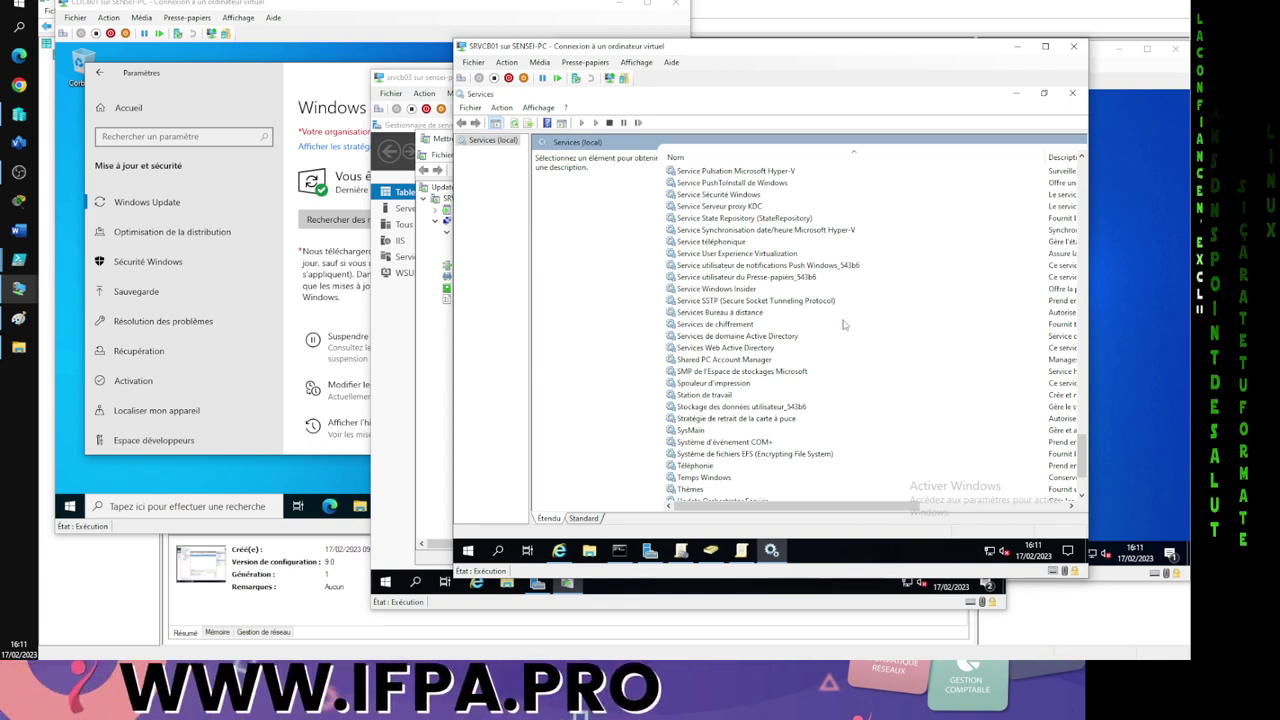
- Show Toutes les mises à jour on SRVCB03 with the État filter set to Toutes
{"action": "left_click", "coordinate": [418, 345]}
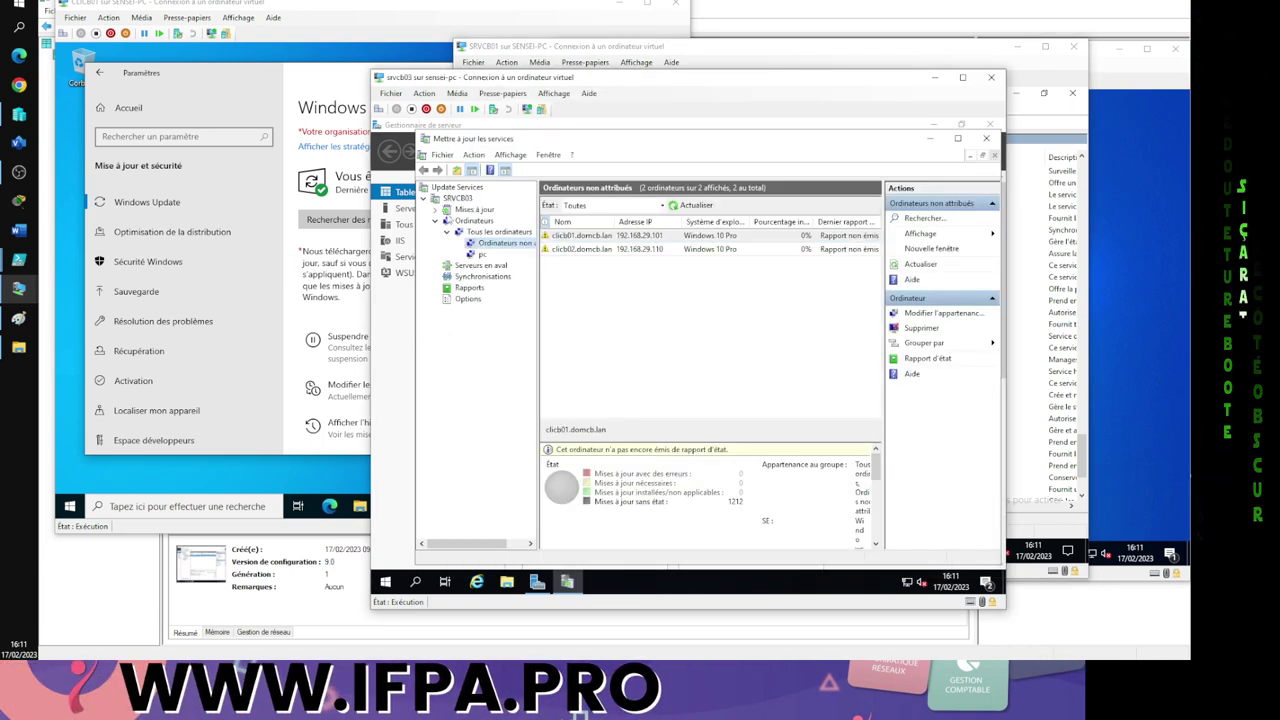
{"action": "left_click", "coordinate": [476, 209]}
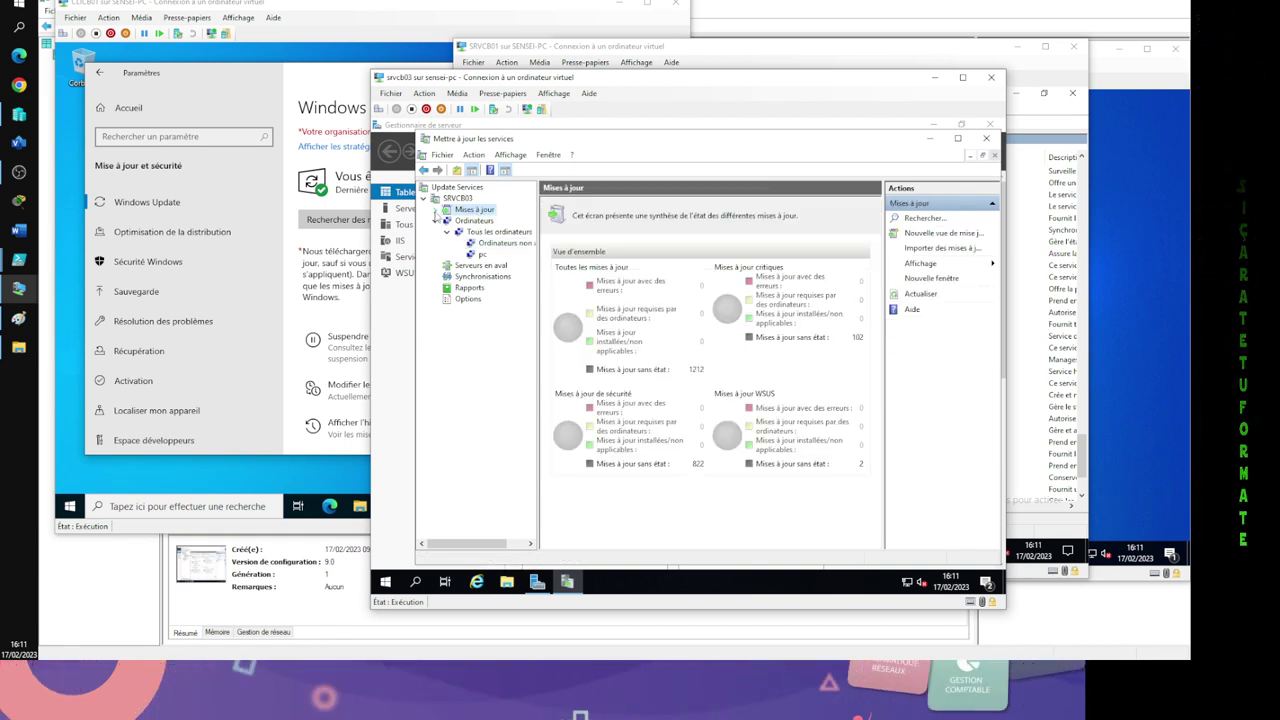
{"action": "left_click", "coordinate": [437, 215]}
{"action": "left_click", "coordinate": [515, 222]}
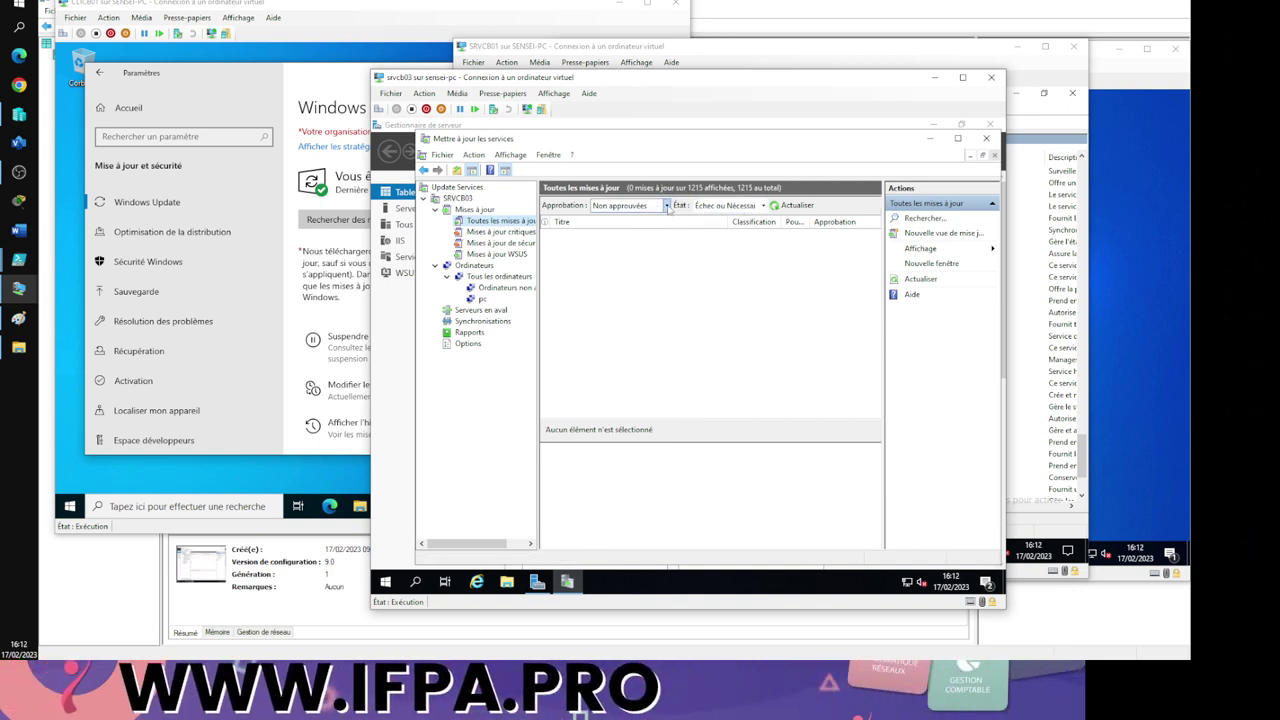
{"action": "left_click", "coordinate": [763, 205]}
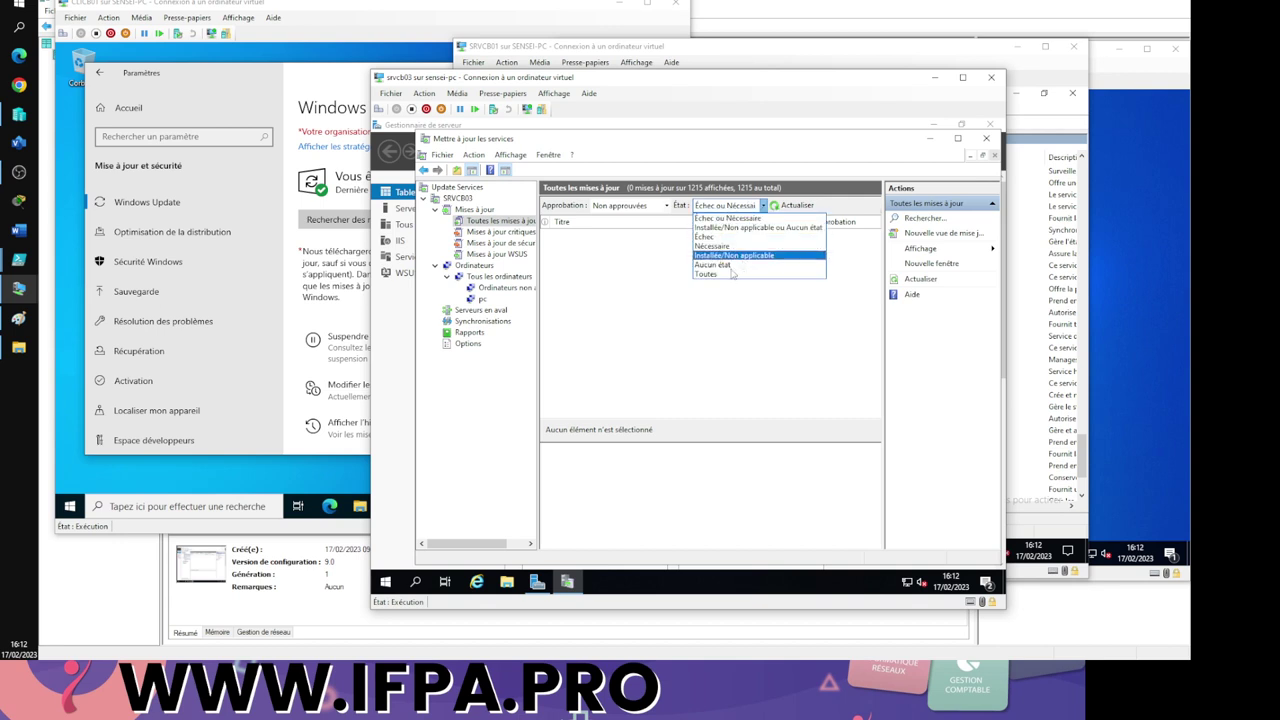
{"action": "left_click", "coordinate": [720, 276]}
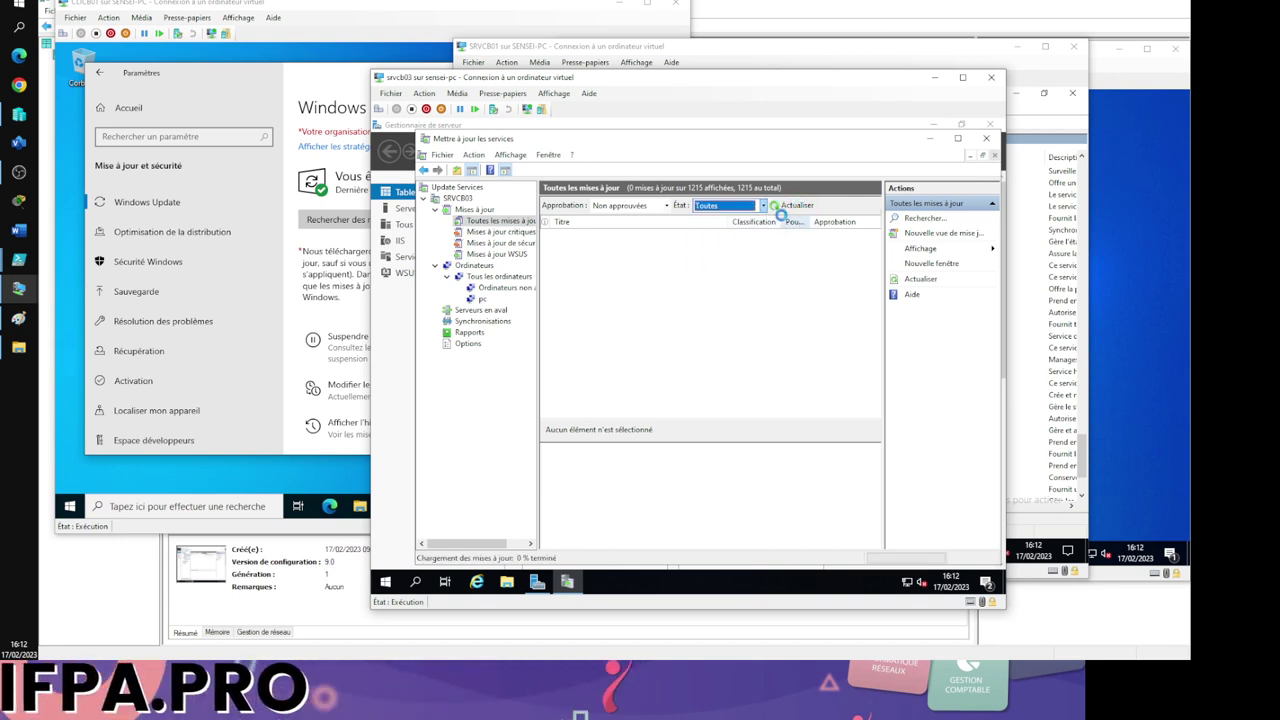
- Open the Approuver dialog for the Q326830 security update
{"action": "left_click", "coordinate": [632, 236]}
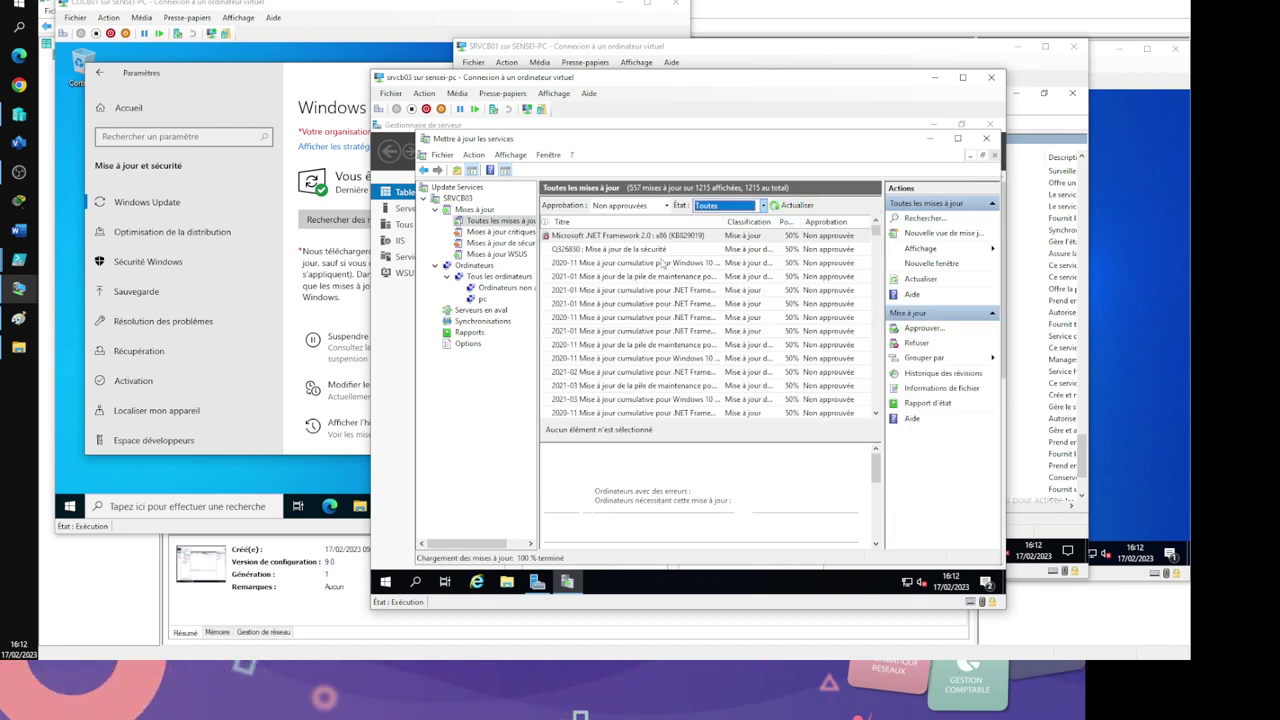
{"action": "left_click", "coordinate": [660, 250]}
{"action": "right_click", "coordinate": [660, 250]}
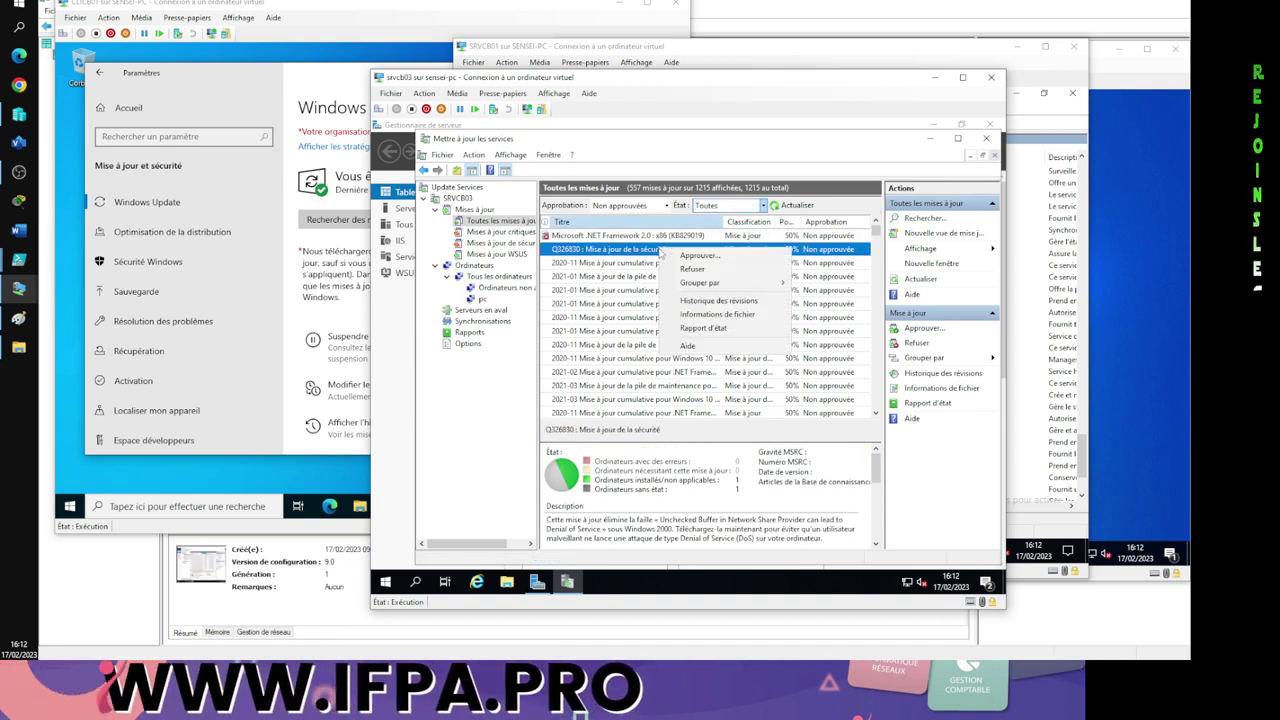
{"action": "left_click", "coordinate": [680, 257]}
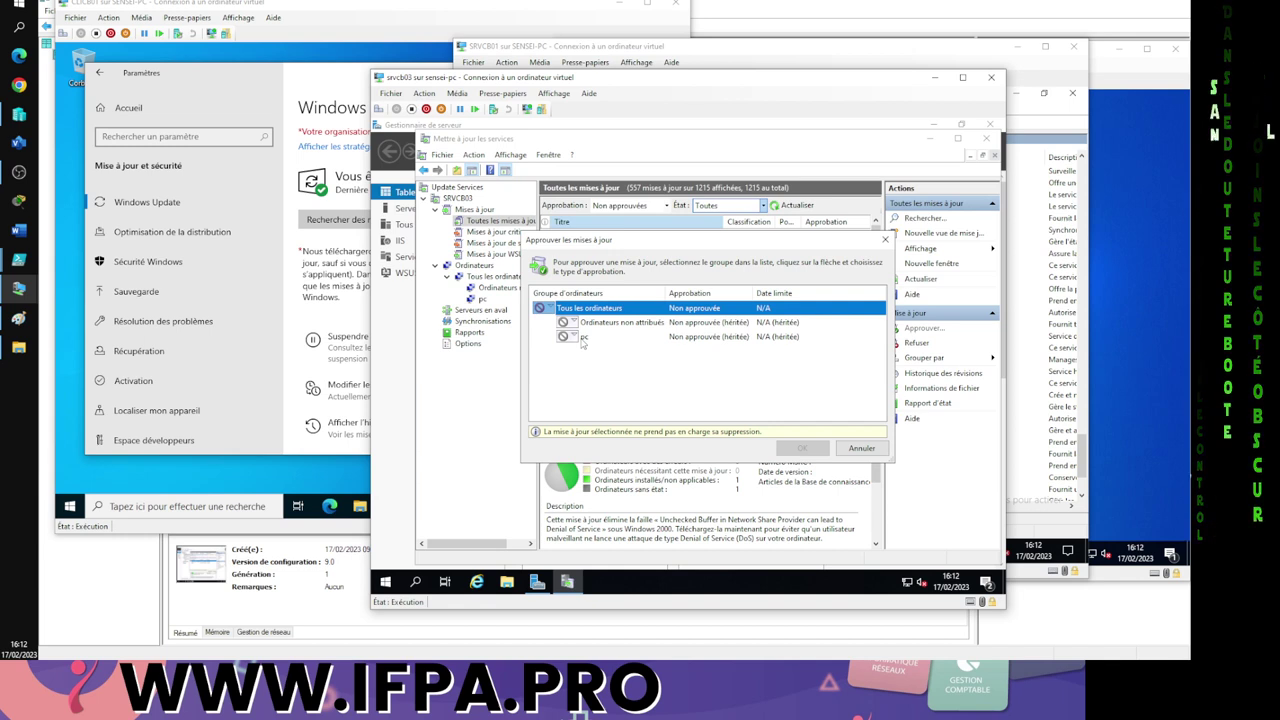
- Set the pc group to Approuvée pour l'installation for Q326830, confirm, and close the progress report
{"action": "left_click", "coordinate": [564, 337]}
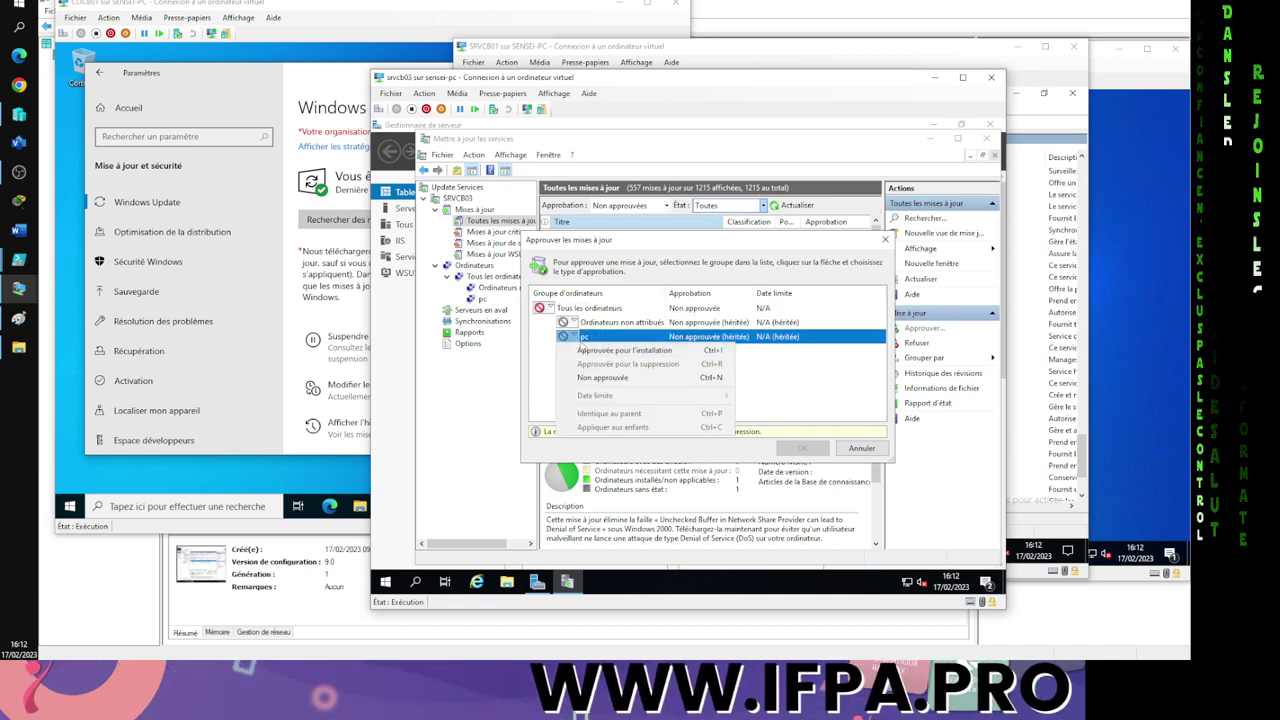
{"action": "left_click", "coordinate": [610, 352]}
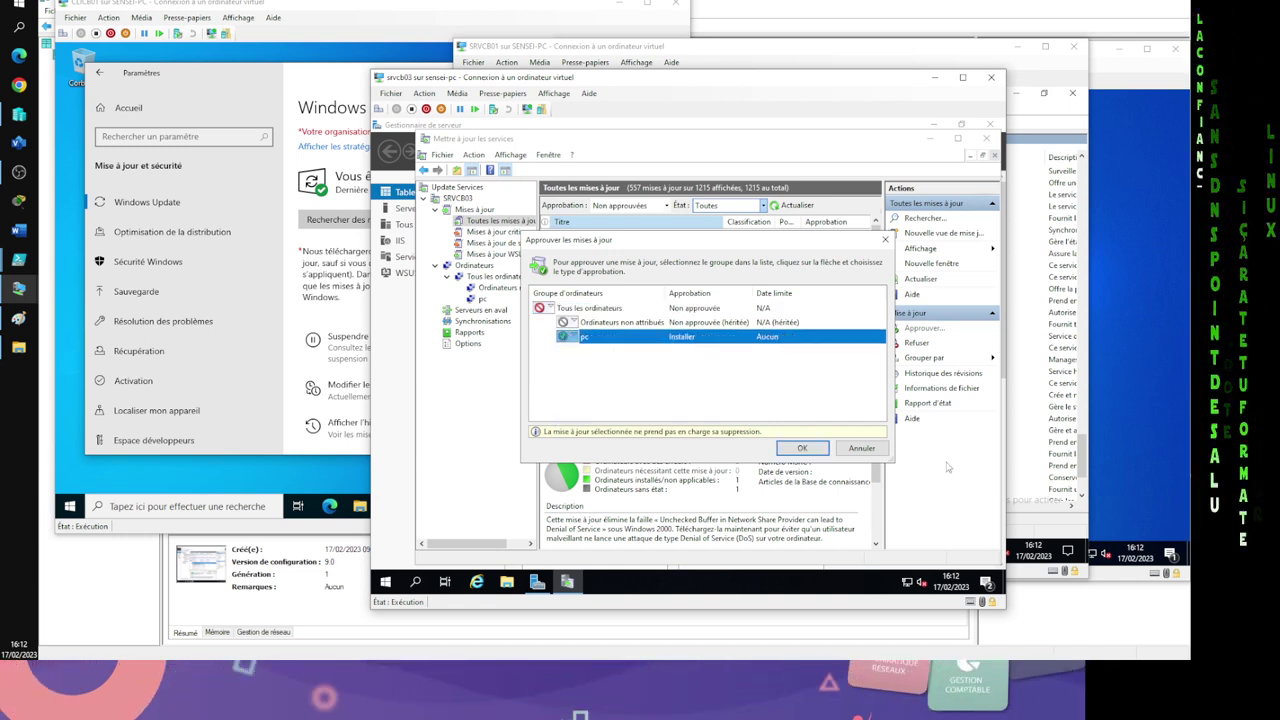
{"action": "left_click", "coordinate": [802, 448]}
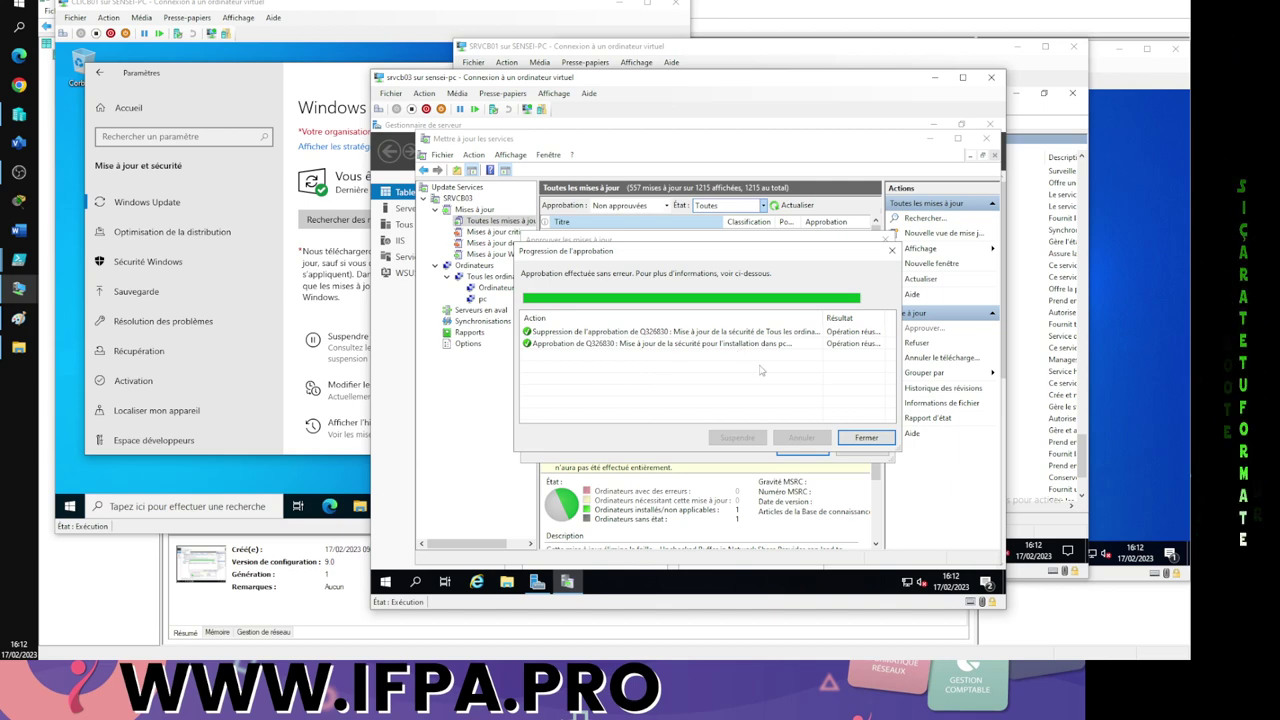
{"action": "left_click", "coordinate": [848, 440]}
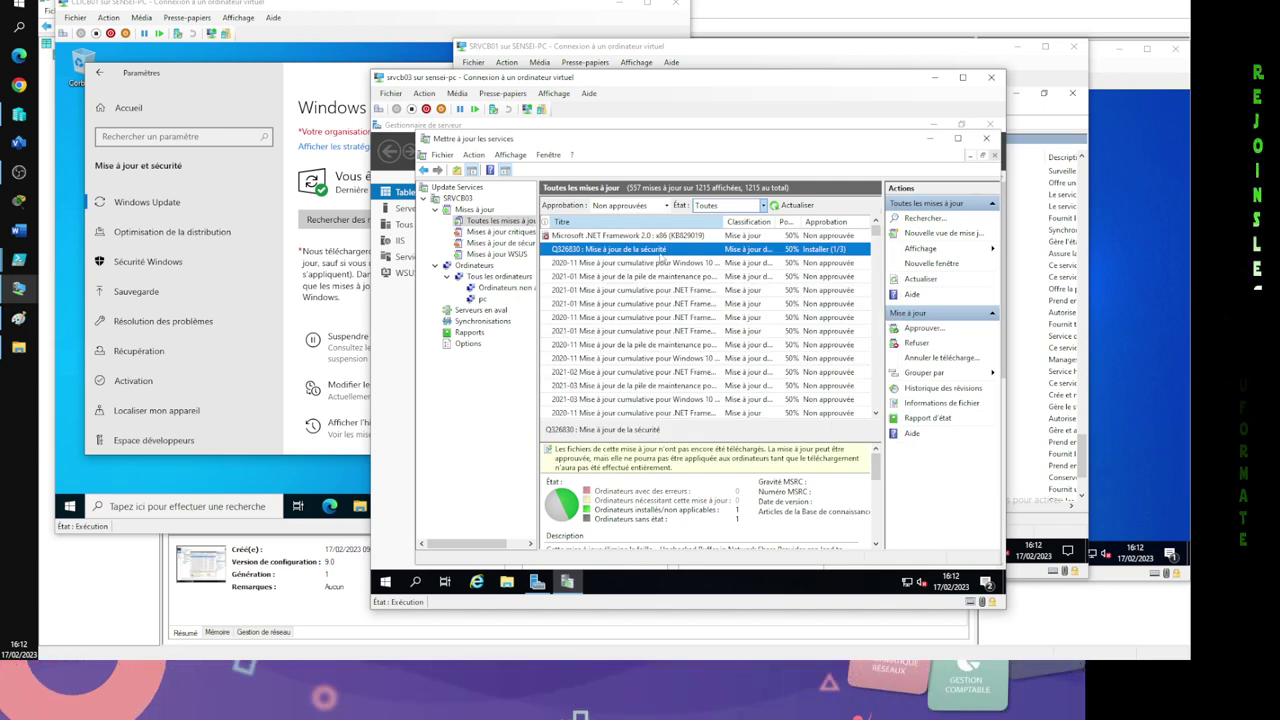
{"action": "right_click", "coordinate": [660, 256]}
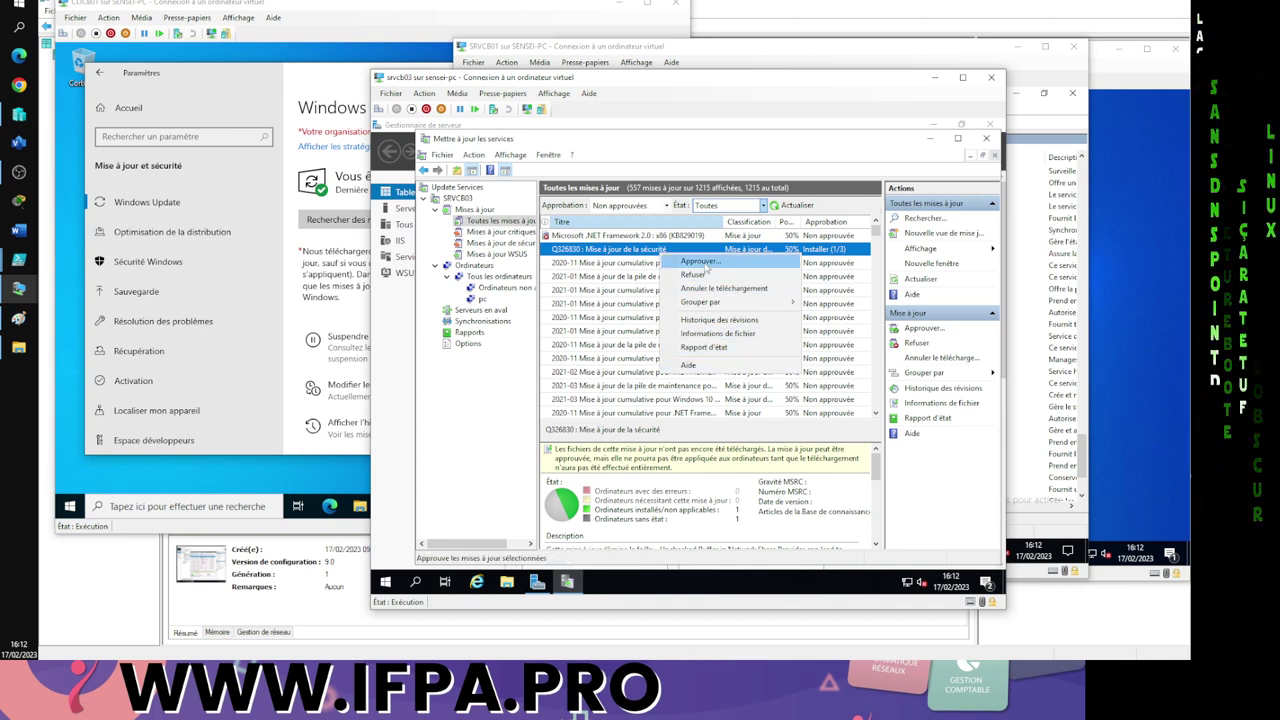
{"action": "left_click", "coordinate": [483, 300]}
{"action": "left_click", "coordinate": [662, 206]}
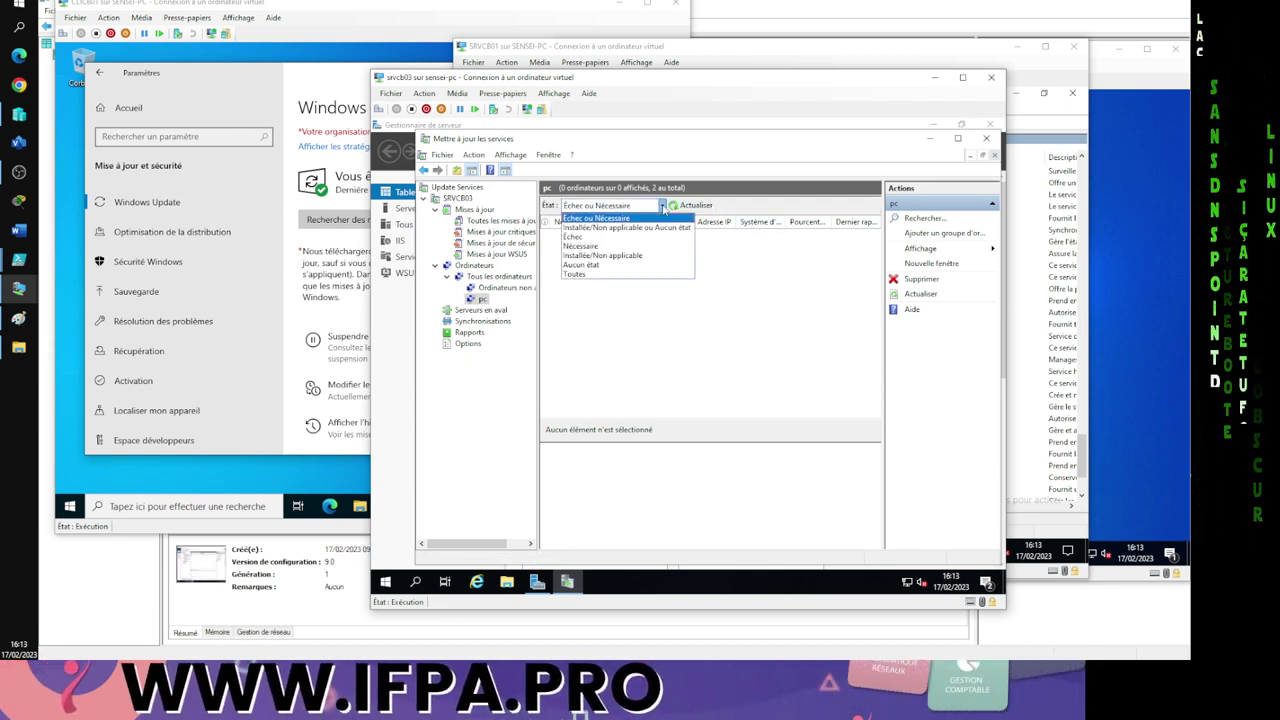
{"action": "left_click", "coordinate": [575, 274]}
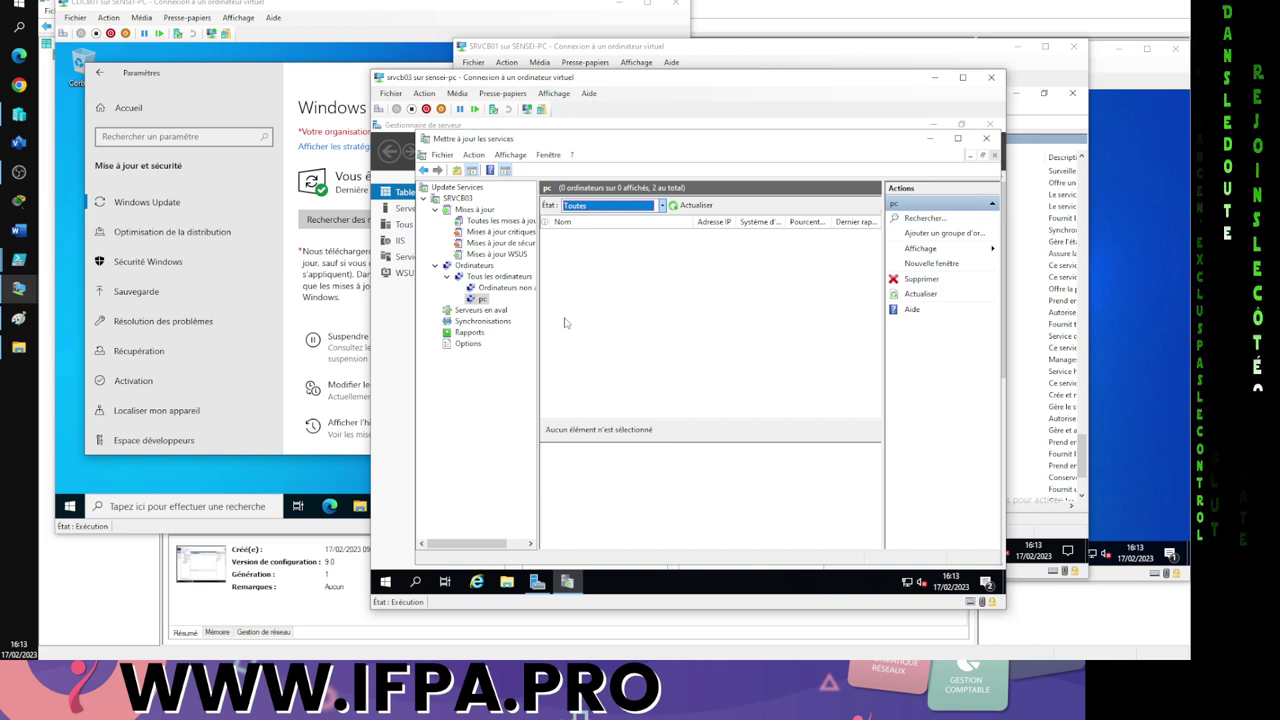
{"action": "left_click", "coordinate": [497, 288]}
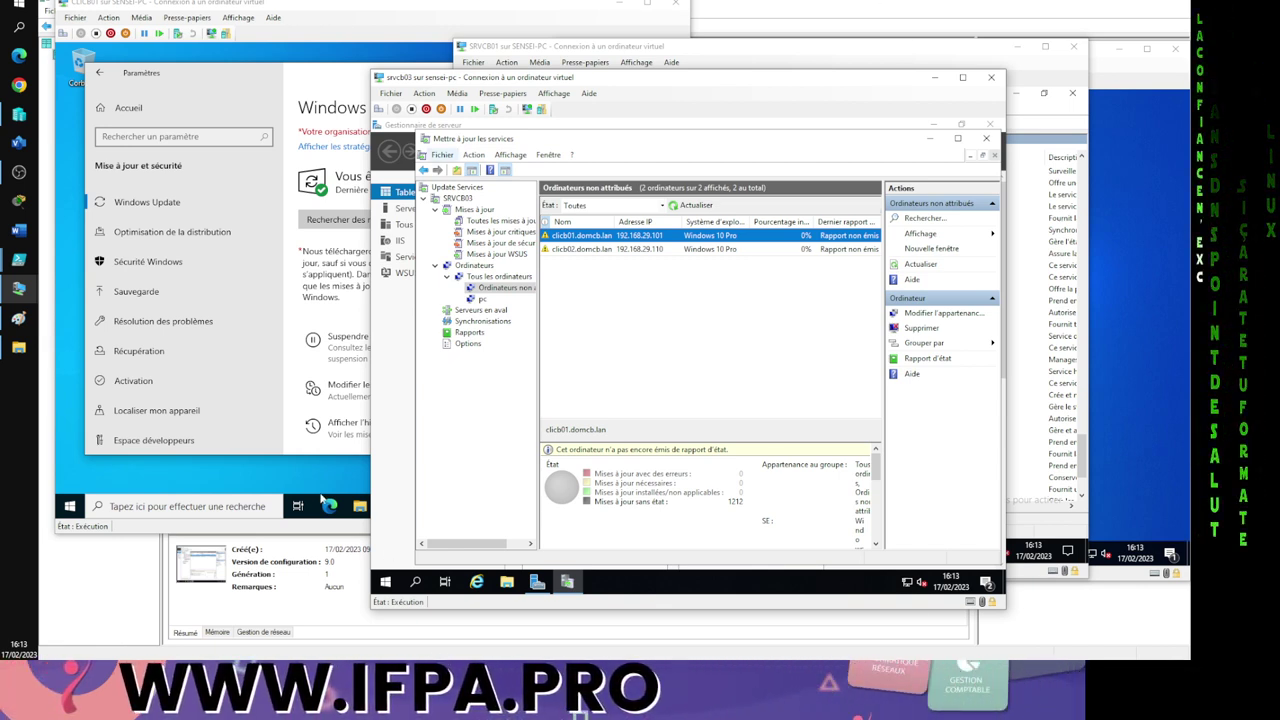
{"action": "left_click", "coordinate": [497, 222]}
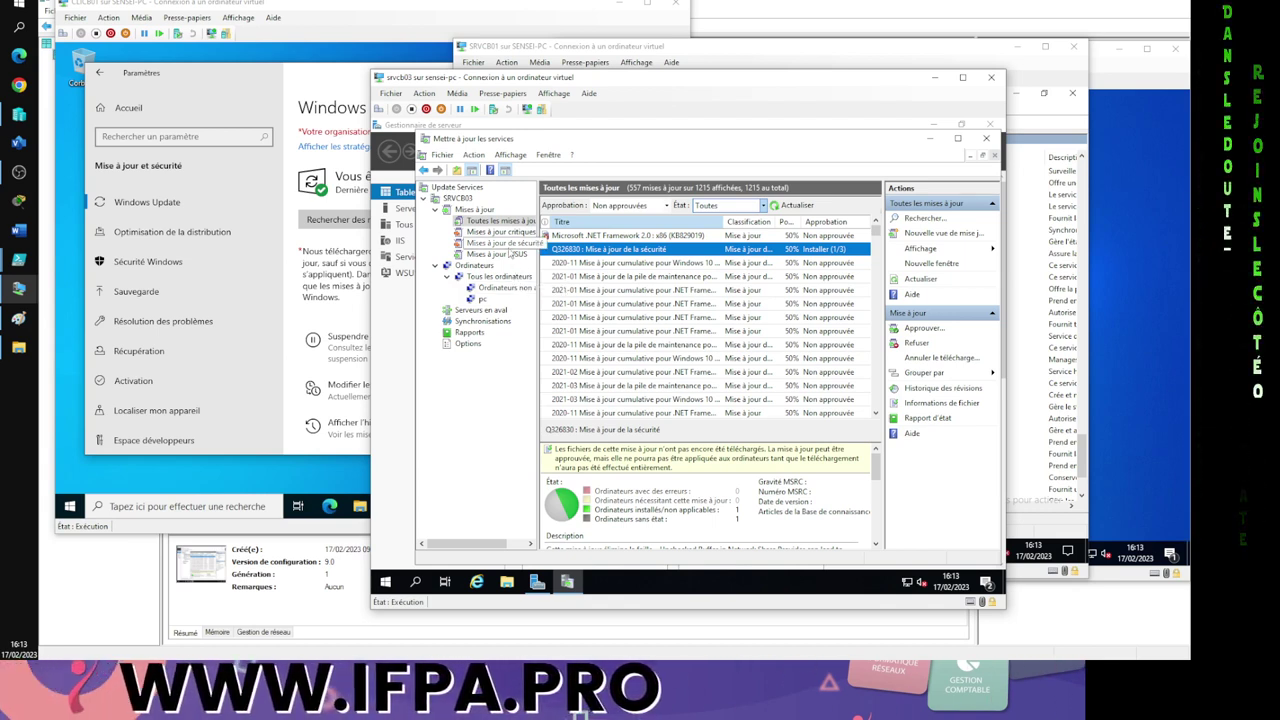
- Open the actions menu for a 2020-11 cumulative update in WSUS
{"action": "right_click", "coordinate": [631, 261]}
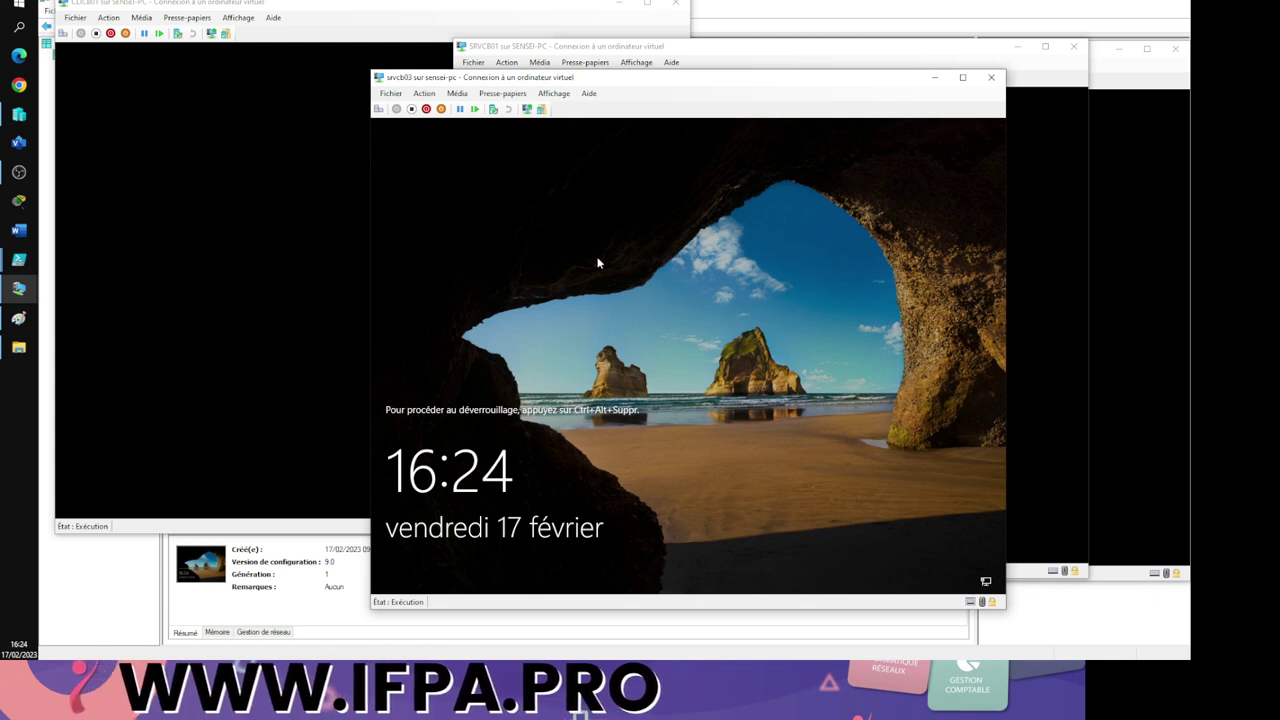
- Sign in to SRVCB03 as the domain administrator with the administrator password
{"action": "left_click", "coordinate": [378, 109]}
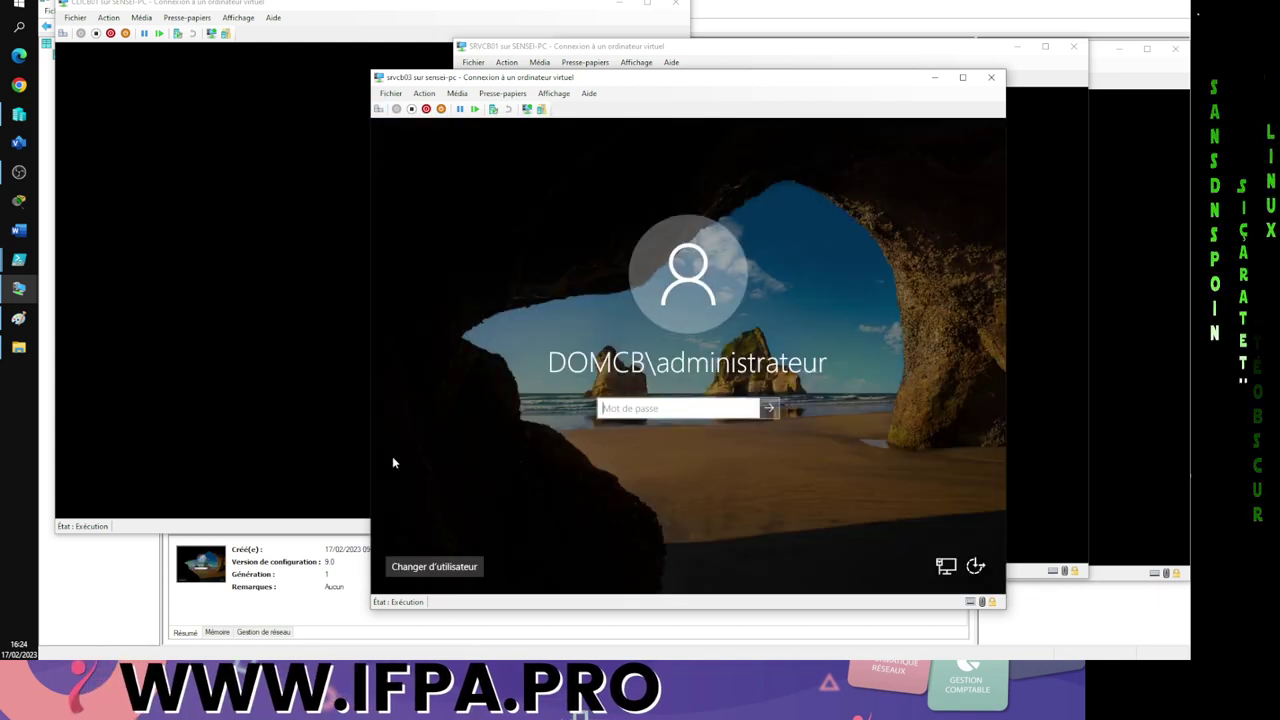
{"action": "type", "text": "*******"}
{"action": "key", "text": "Return"}
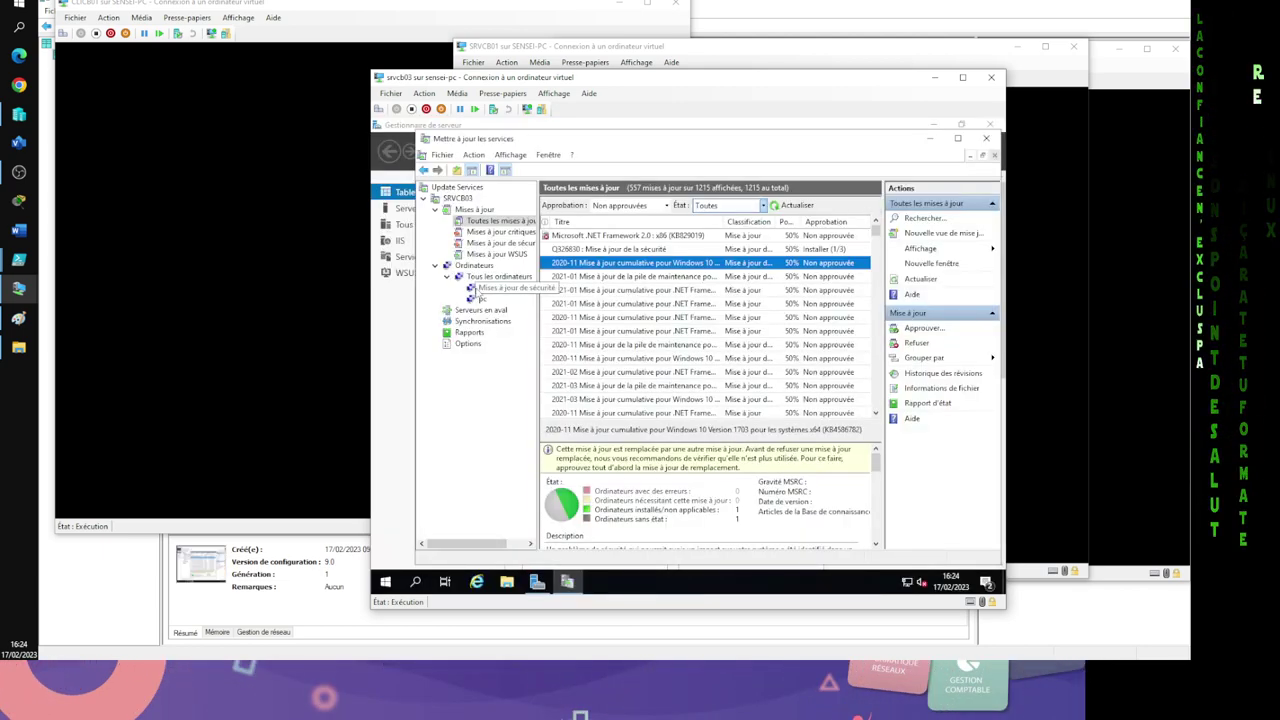
- Show Ordinateurs non attribués in WSUS, listing clicb01 and clicb02, and check clicb01's actions
{"action": "left_click", "coordinate": [478, 289]}
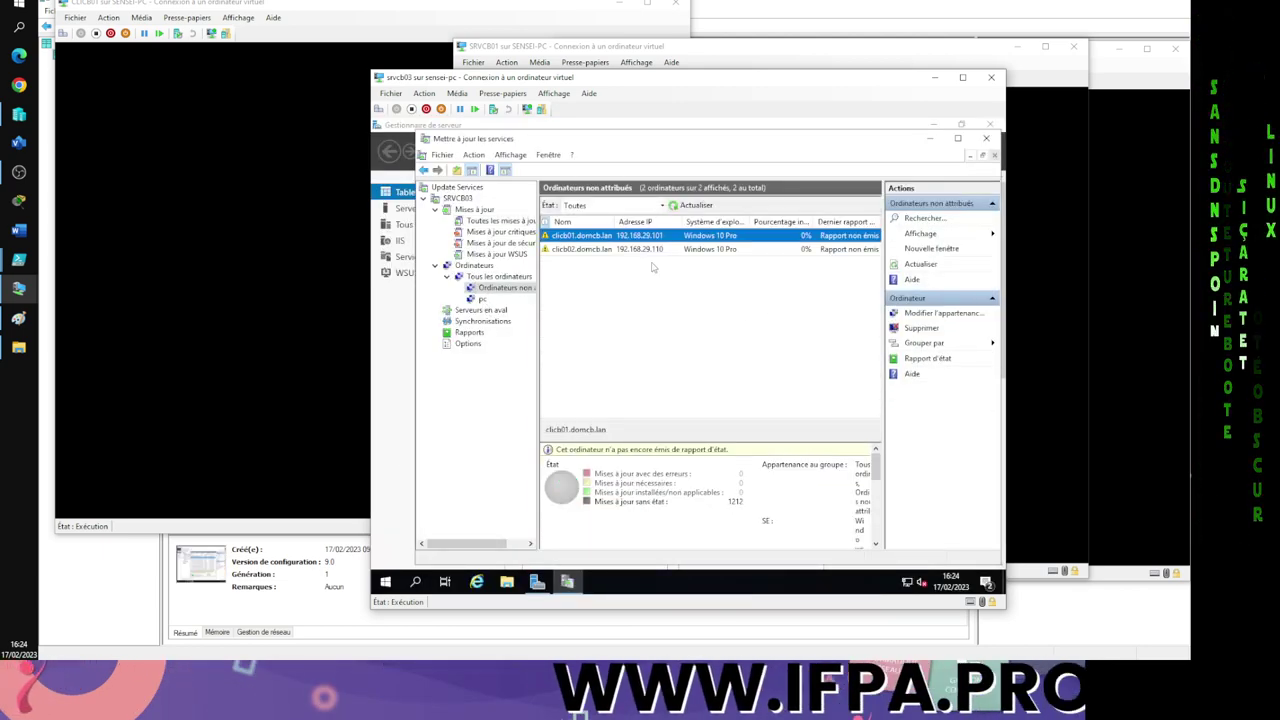
{"action": "mouse_move", "coordinate": [545, 236]}
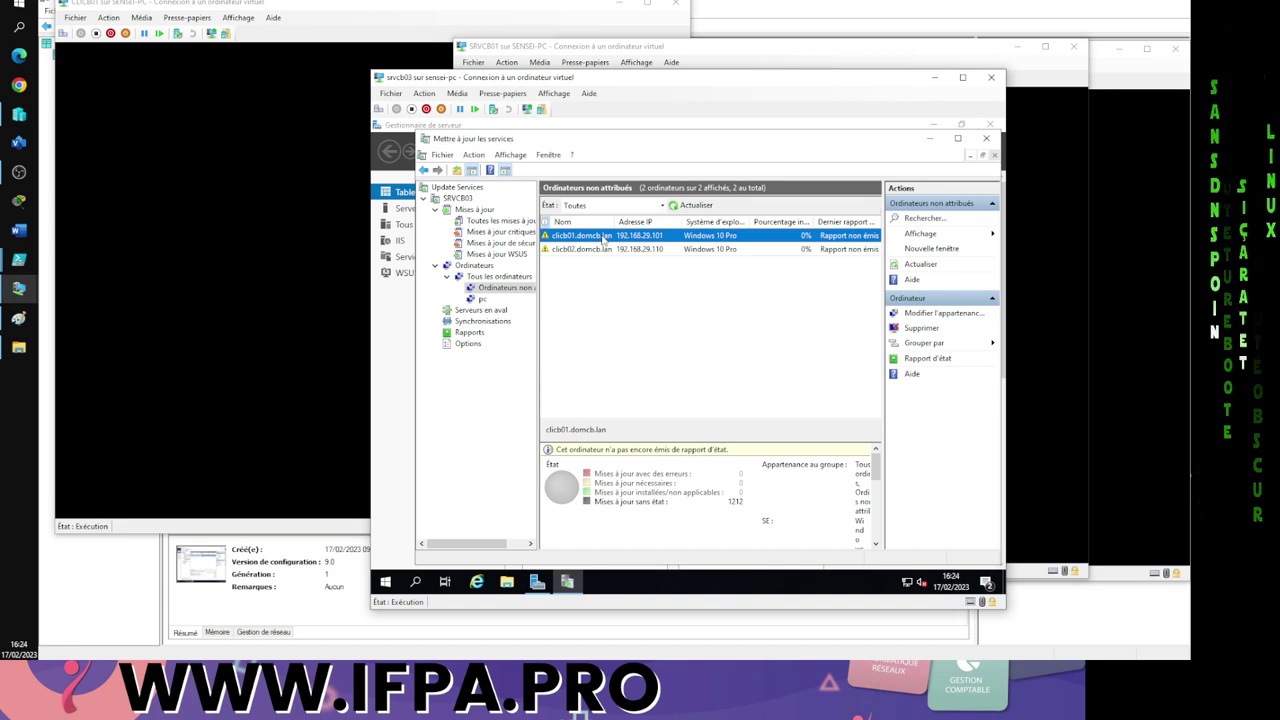
{"action": "right_click", "coordinate": [603, 237]}
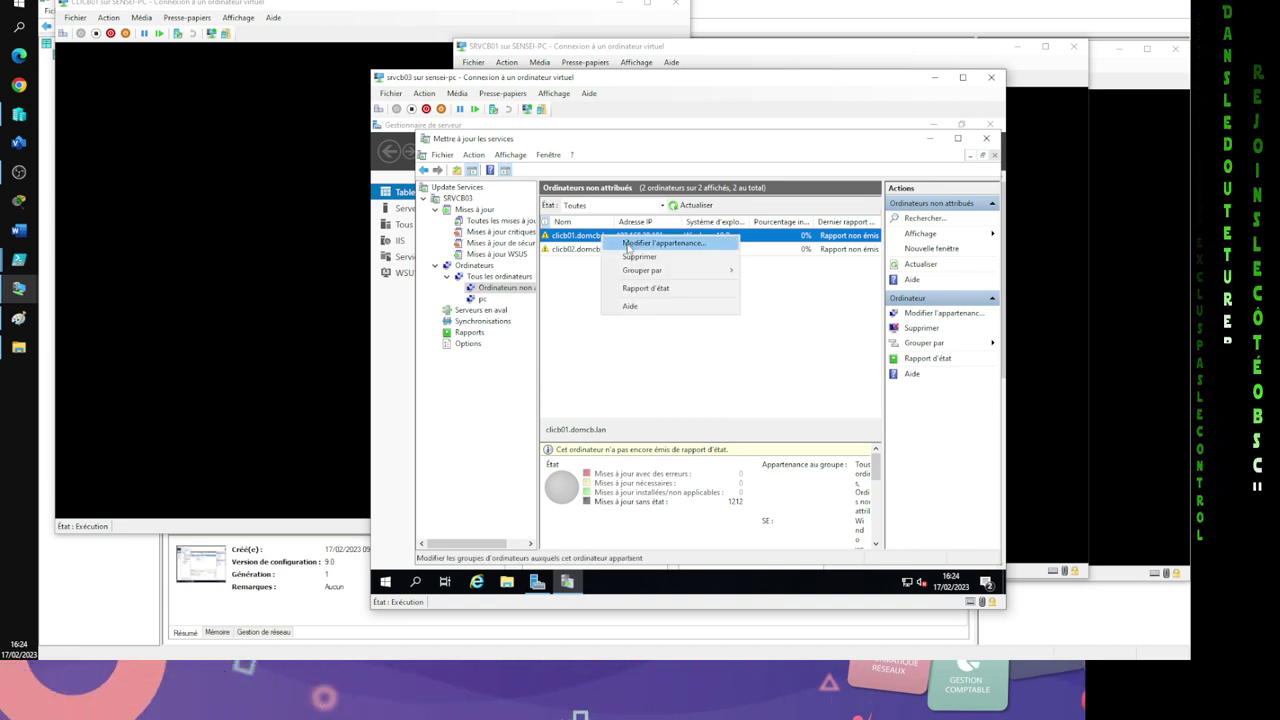
{"action": "left_click", "coordinate": [575, 325]}
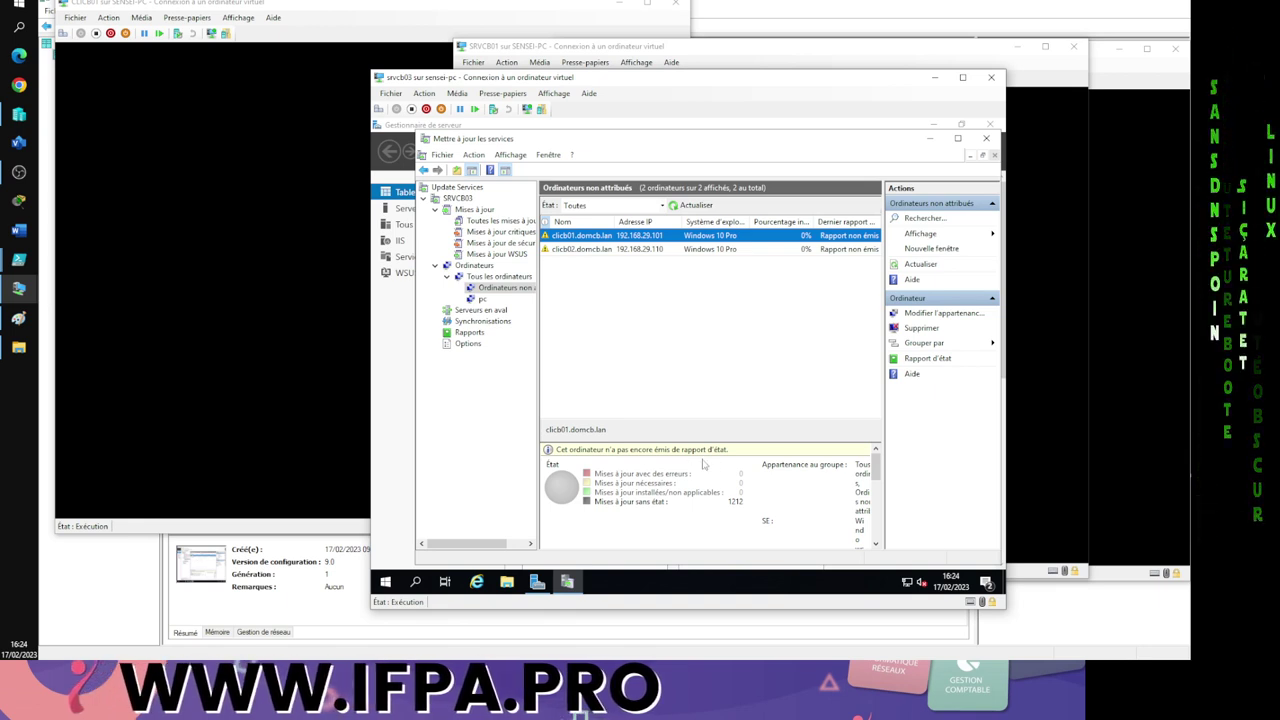